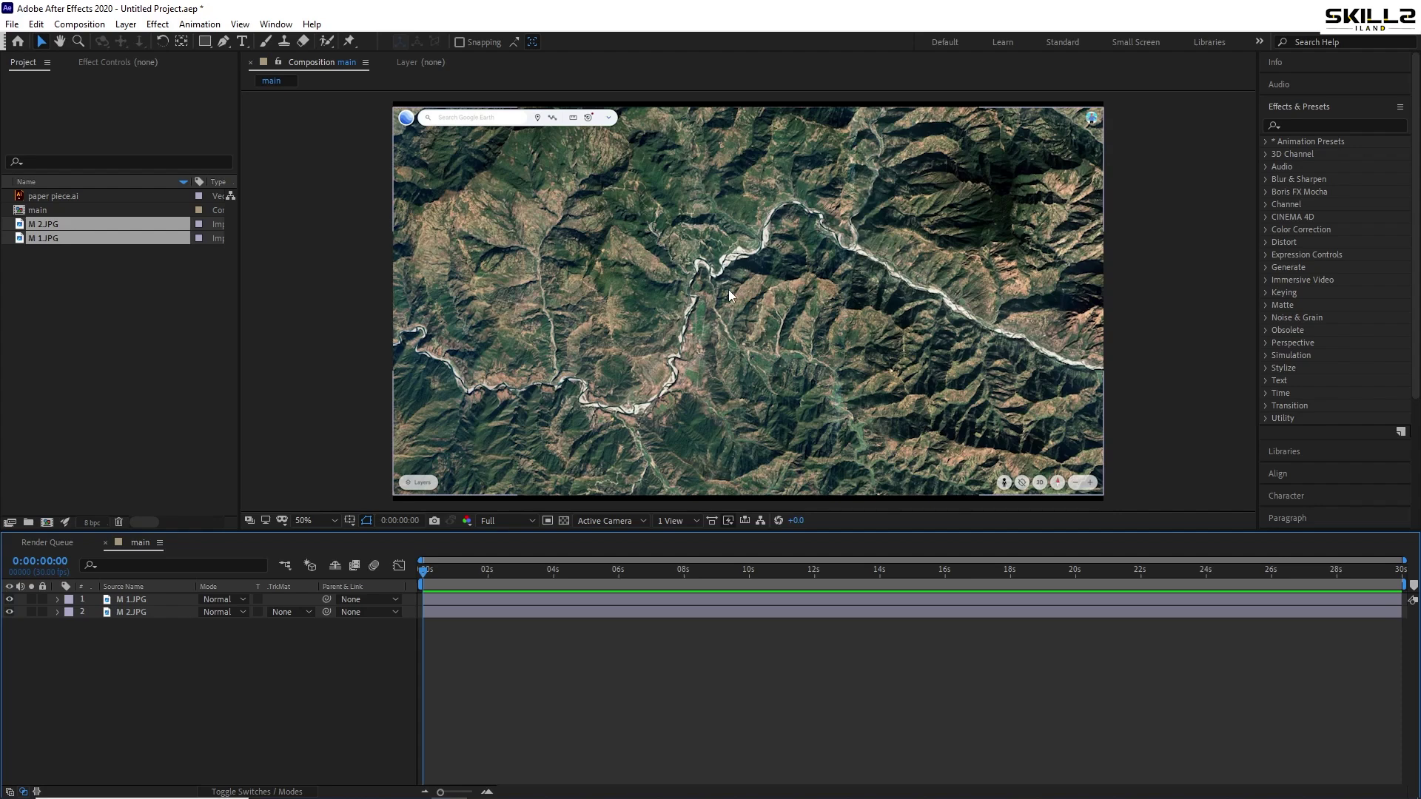
Compare the M 1.JPG and M 2.JPG map images by hiding and showing the upper layer, and inspect the paper piece.ai artwork
click(9, 600)
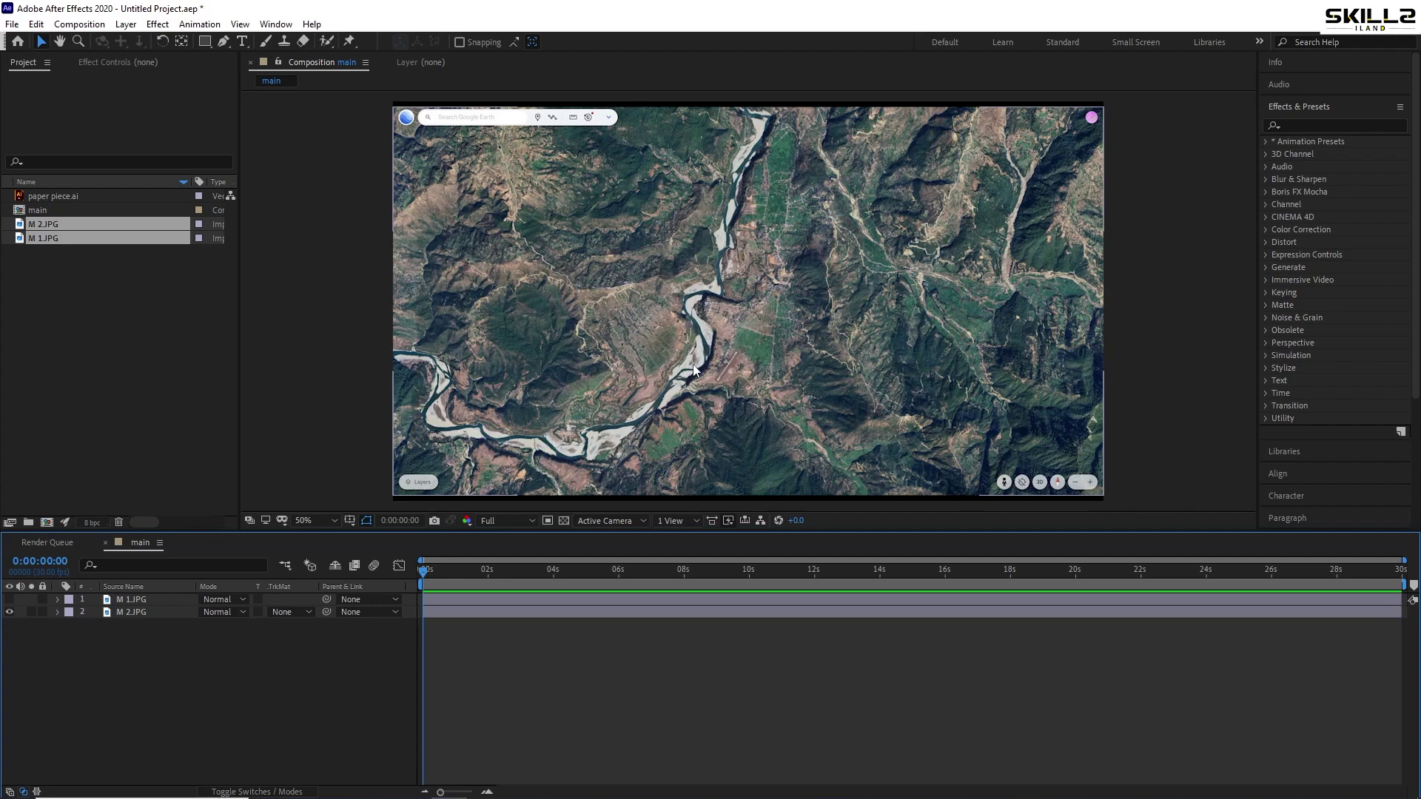
click(9, 599)
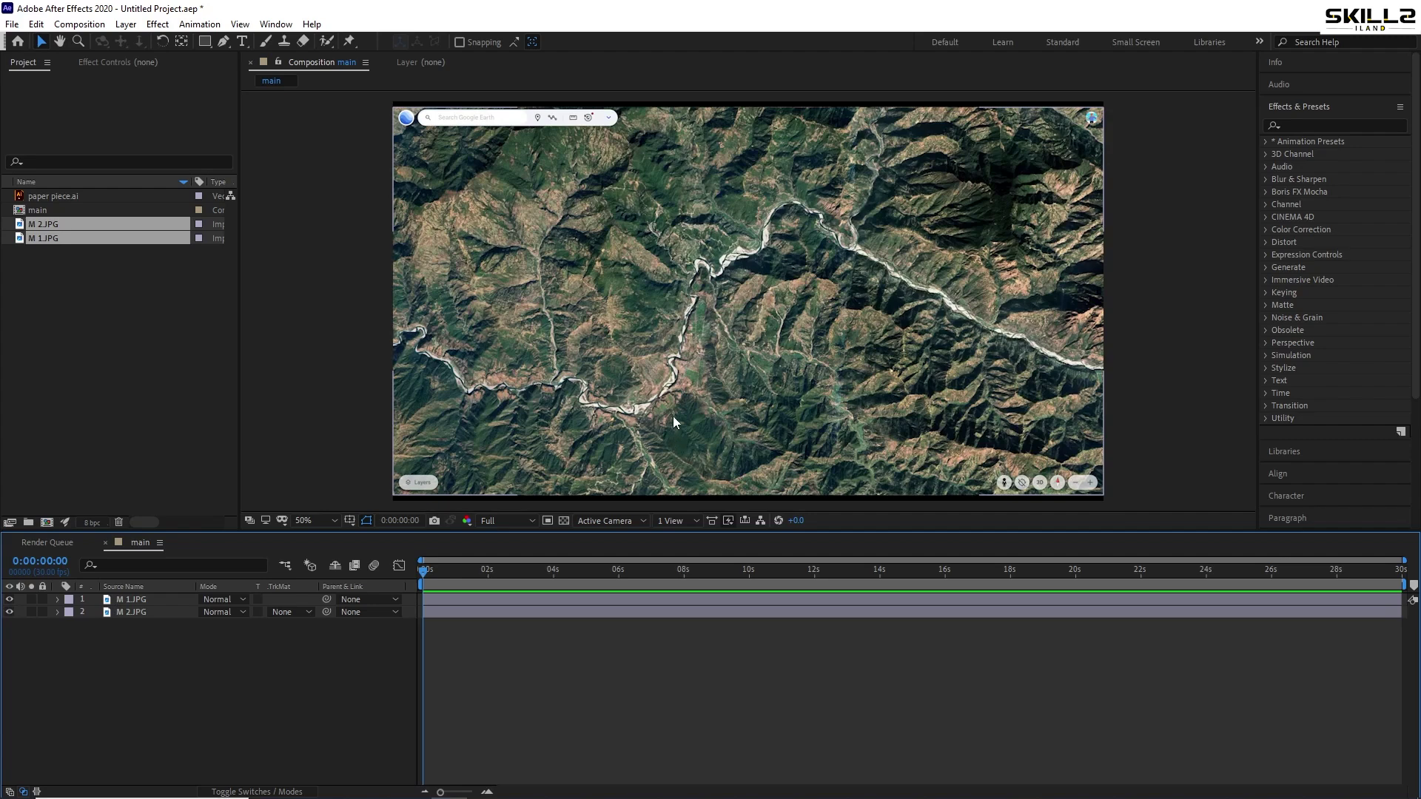
scroll(700, 392, up, 4)
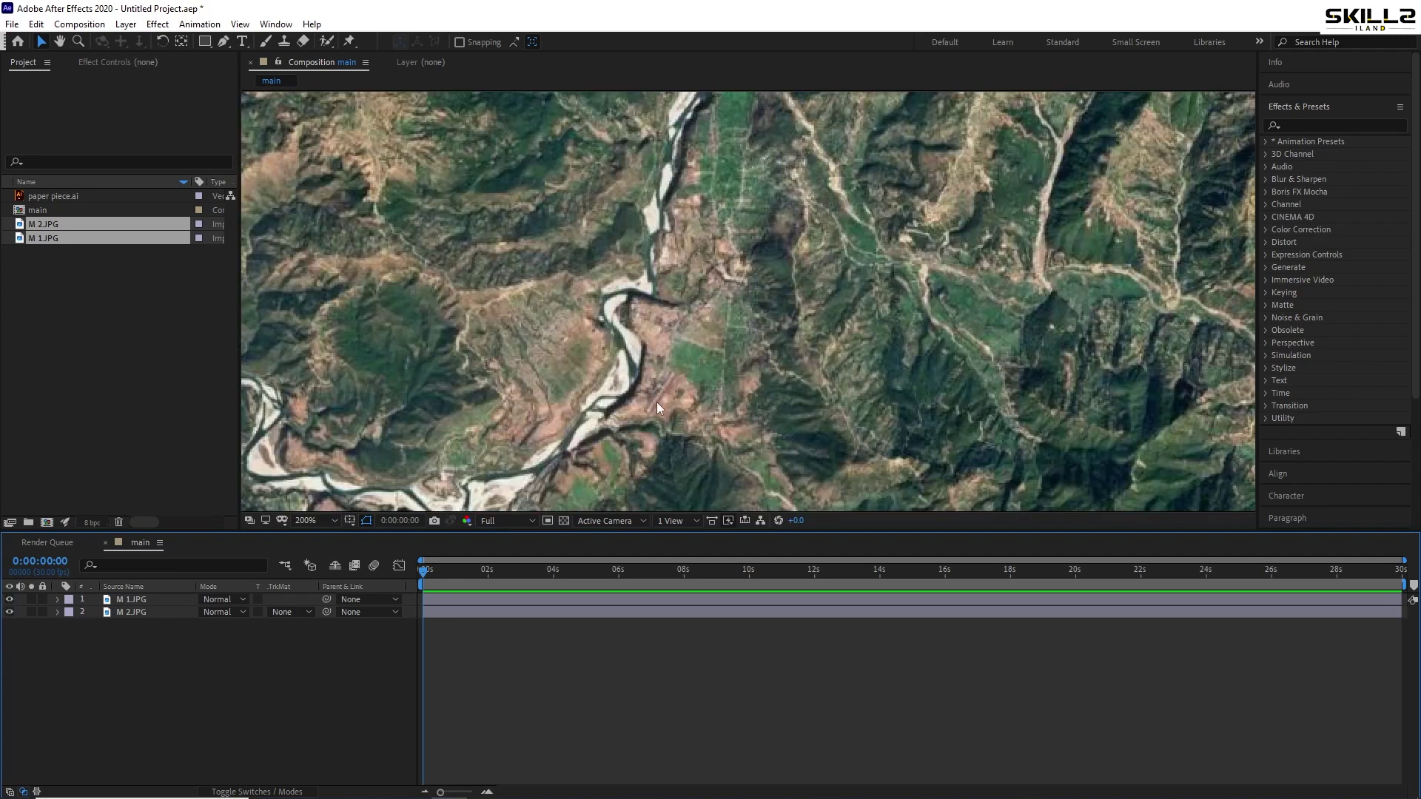
scroll(654, 376, down, 3)
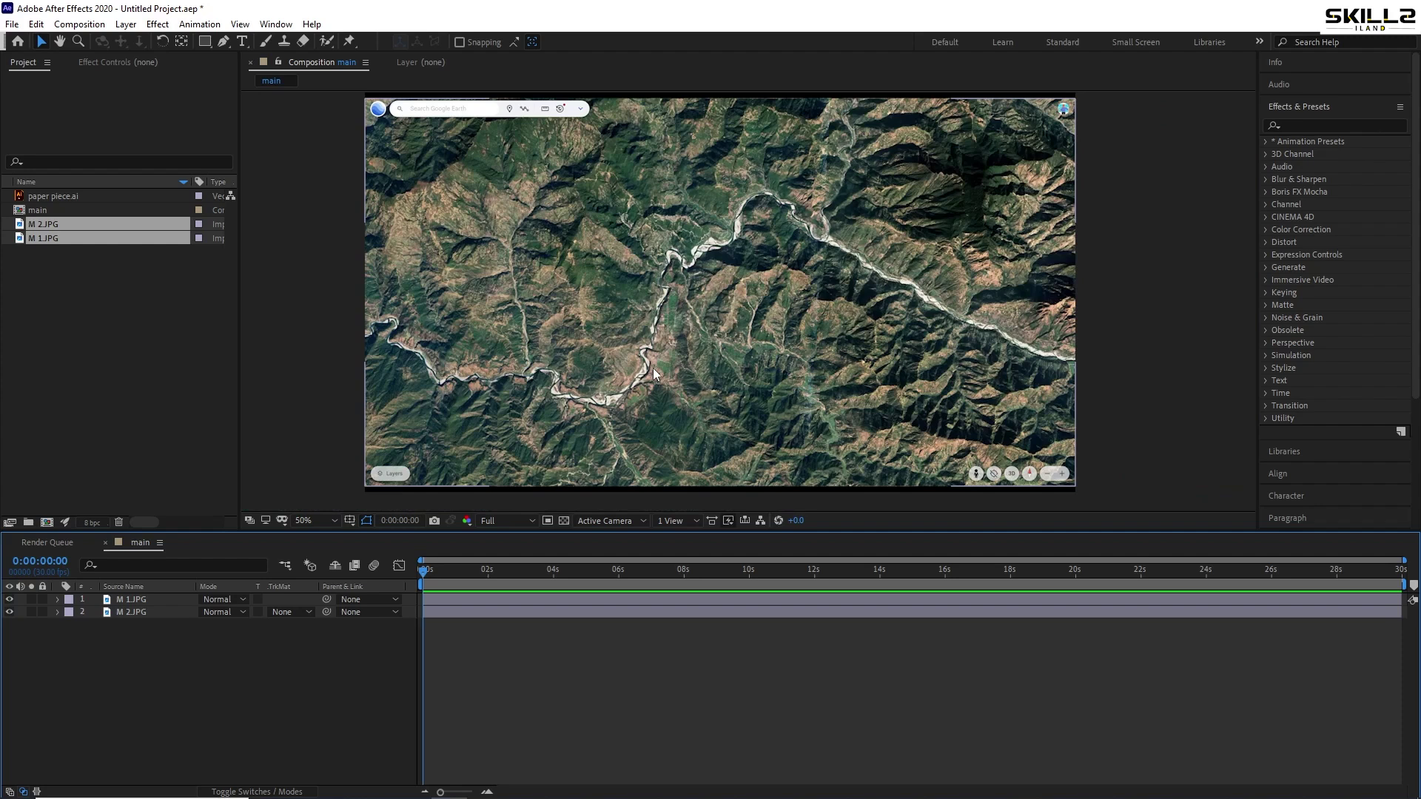
click(54, 196)
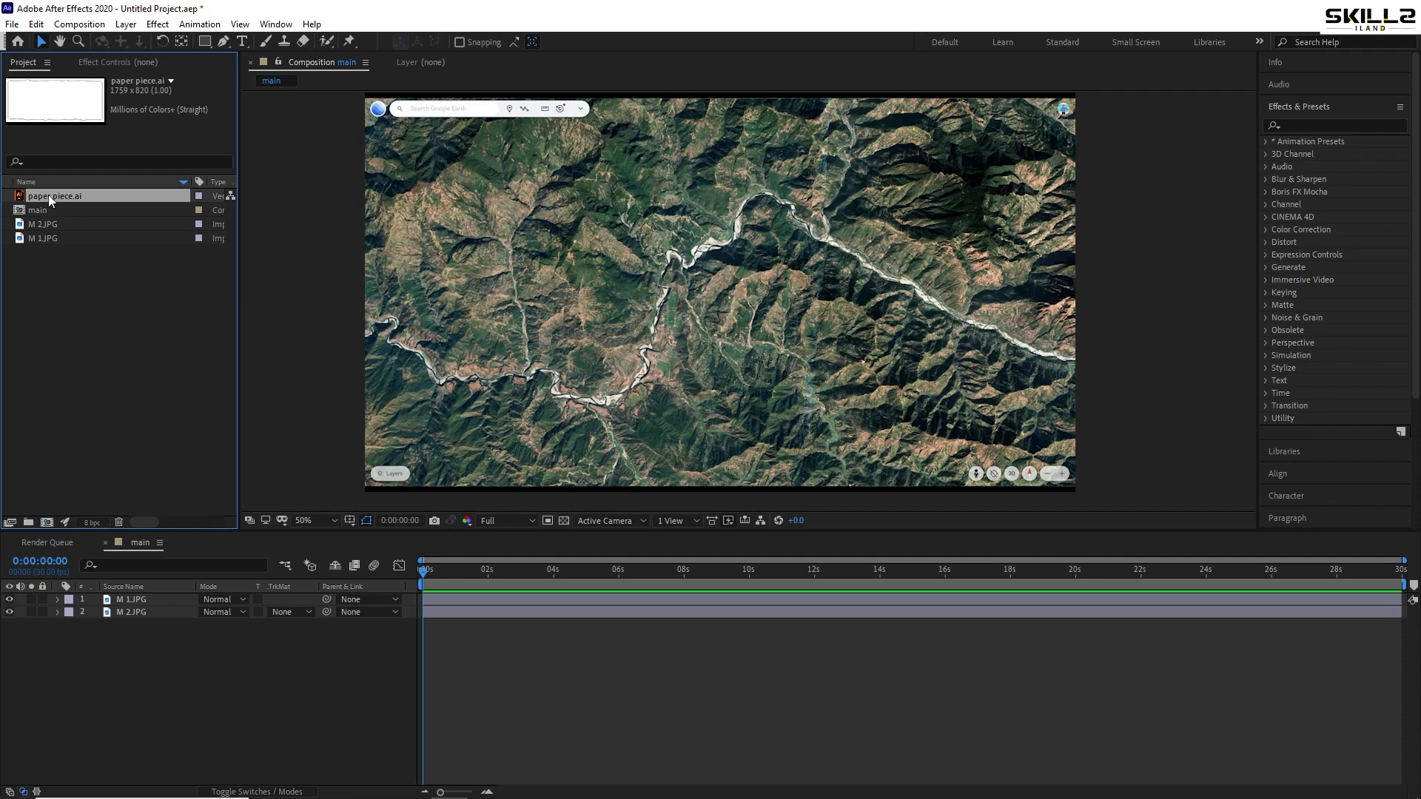
drag(48, 194, 113, 600)
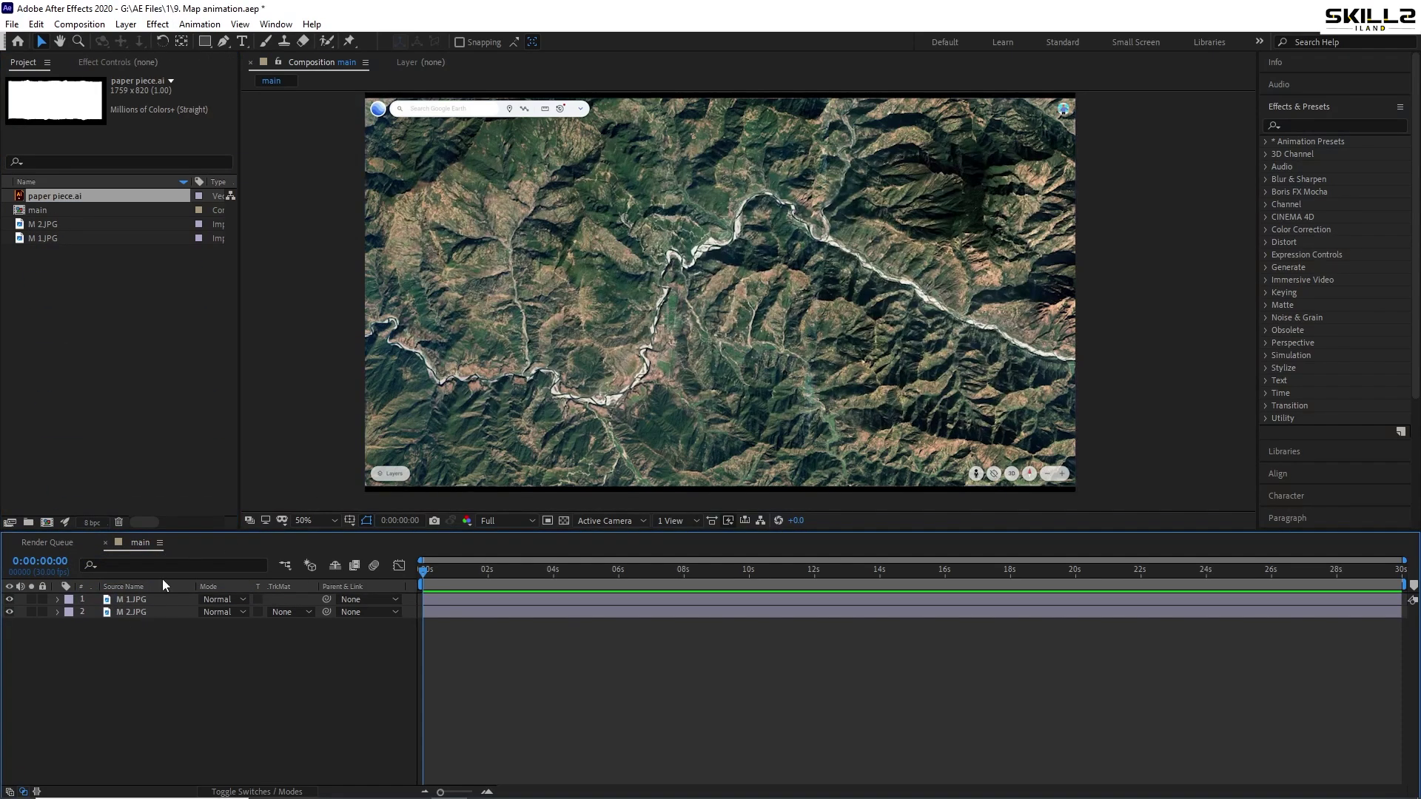
Move the M 2.JPG layer above M 1.JPG and hide it
drag(124, 615, 132, 603)
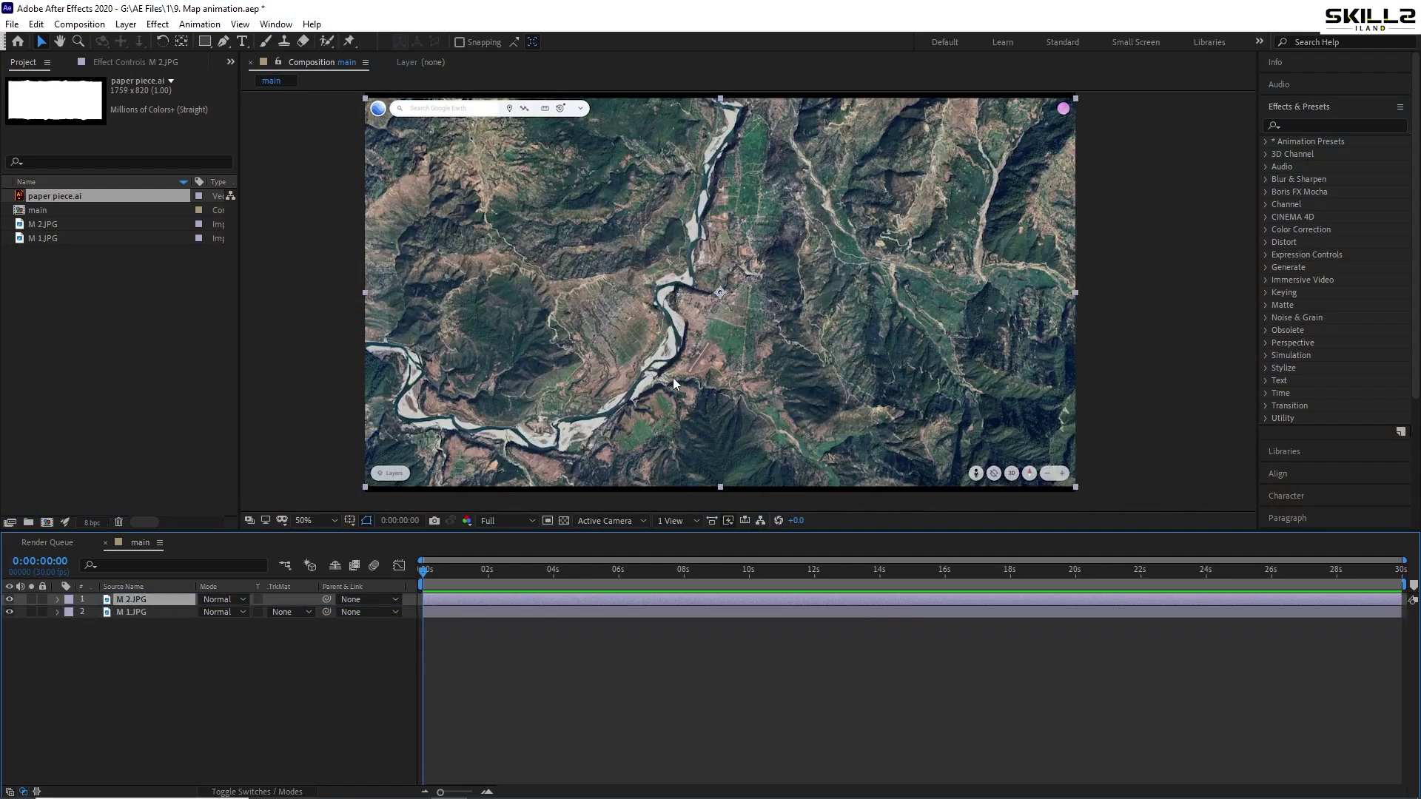
click(10, 599)
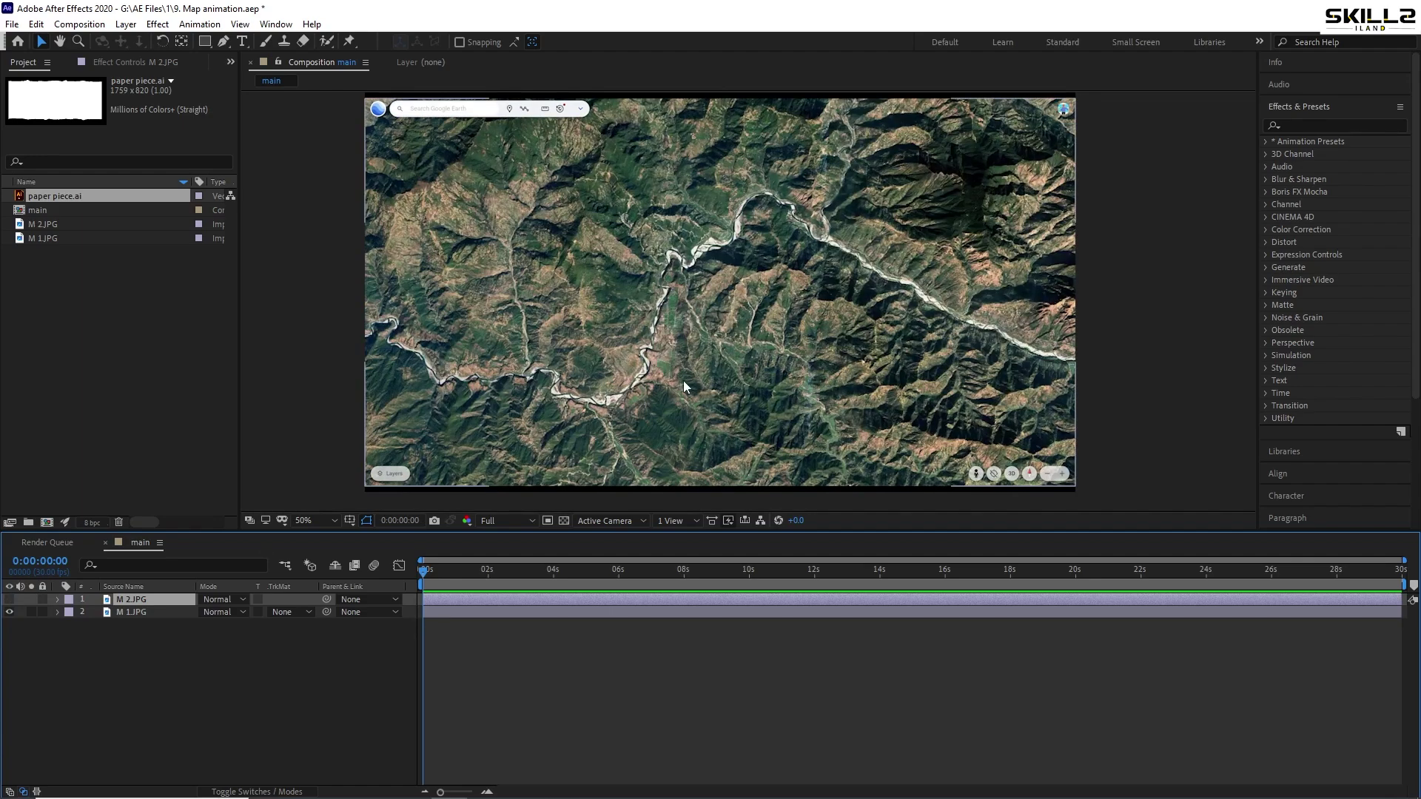
Add a shape layer and draw a straight white Pen line along the airstrip beside the river on M 1.JPG
scroll(651, 374, up, 4)
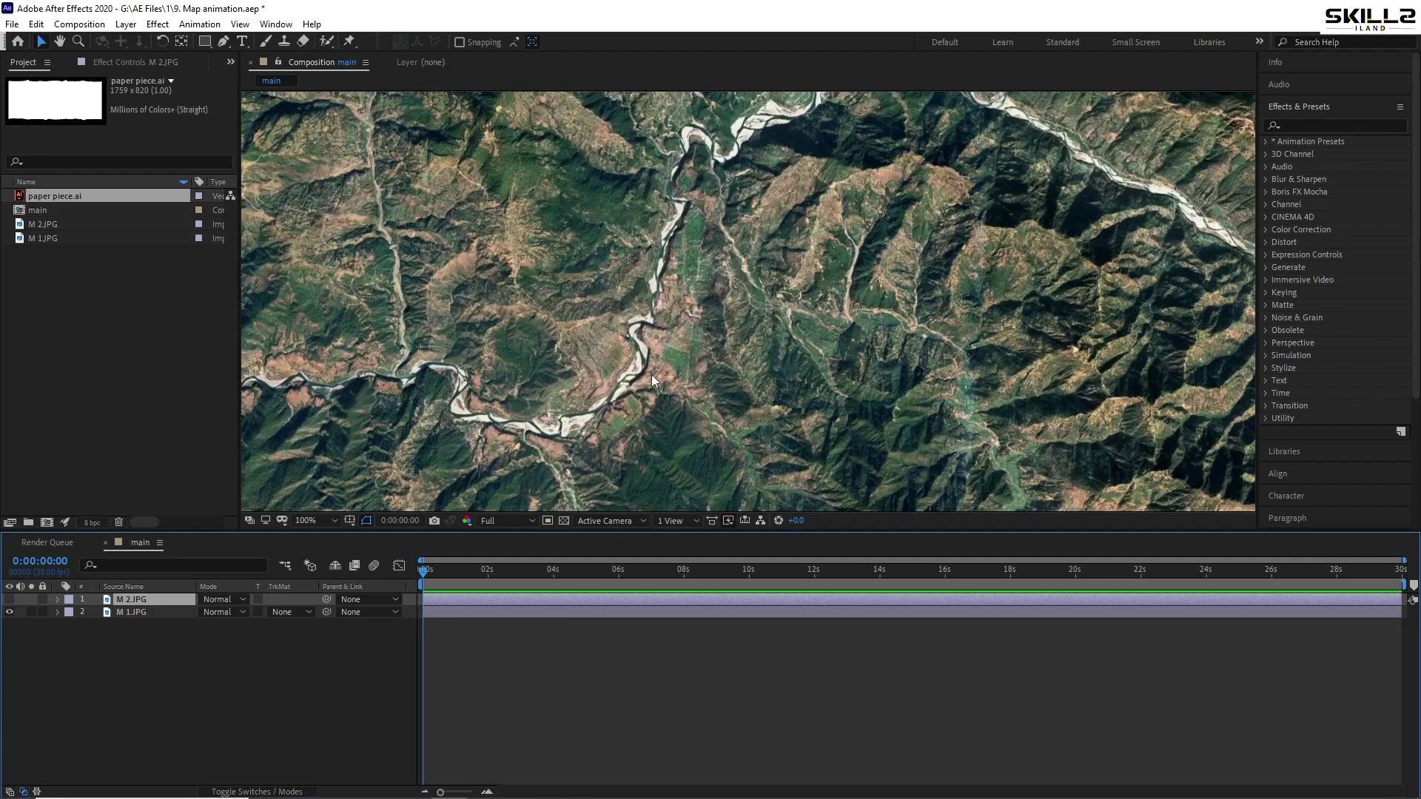
scroll(672, 352, up, 2)
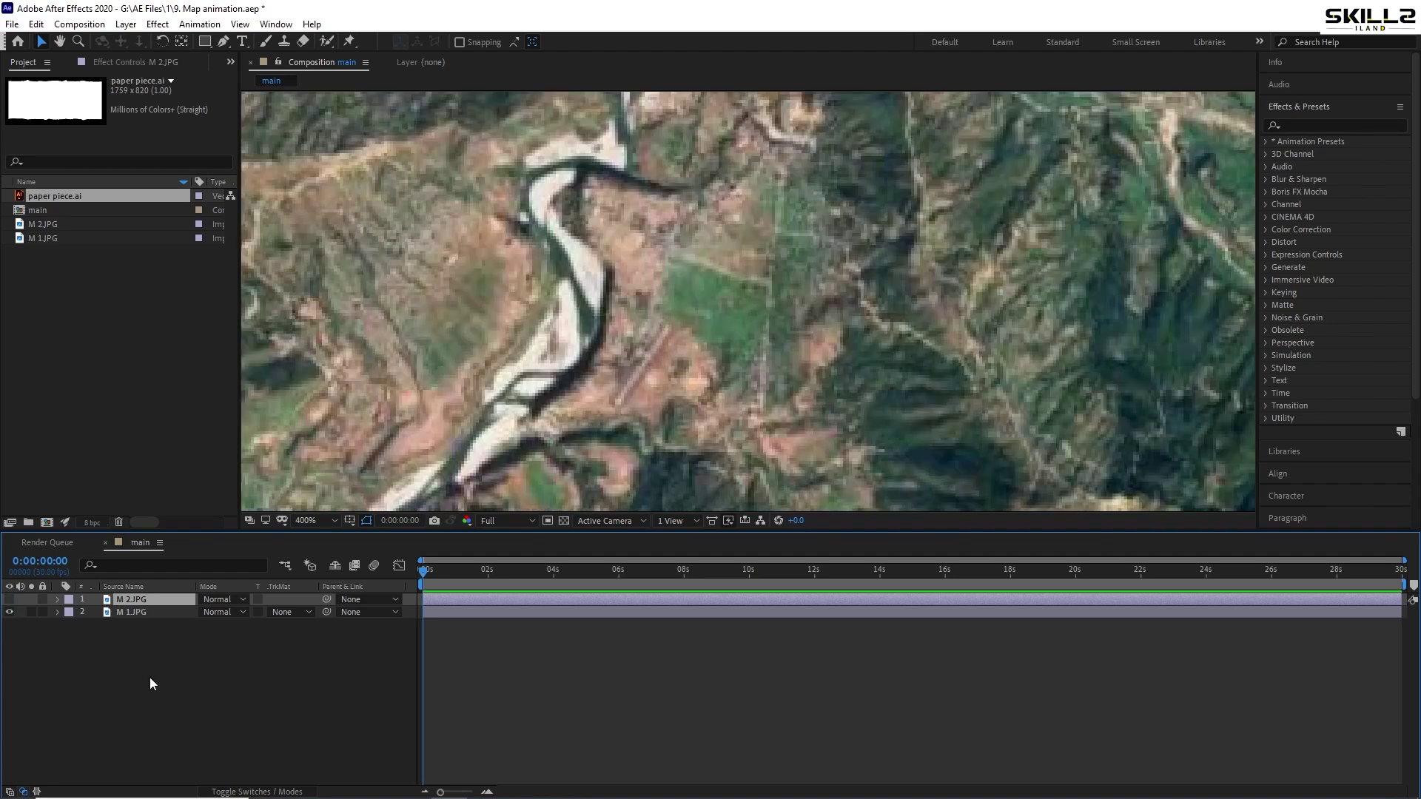
right_click(115, 683)
mouse_move(202, 522)
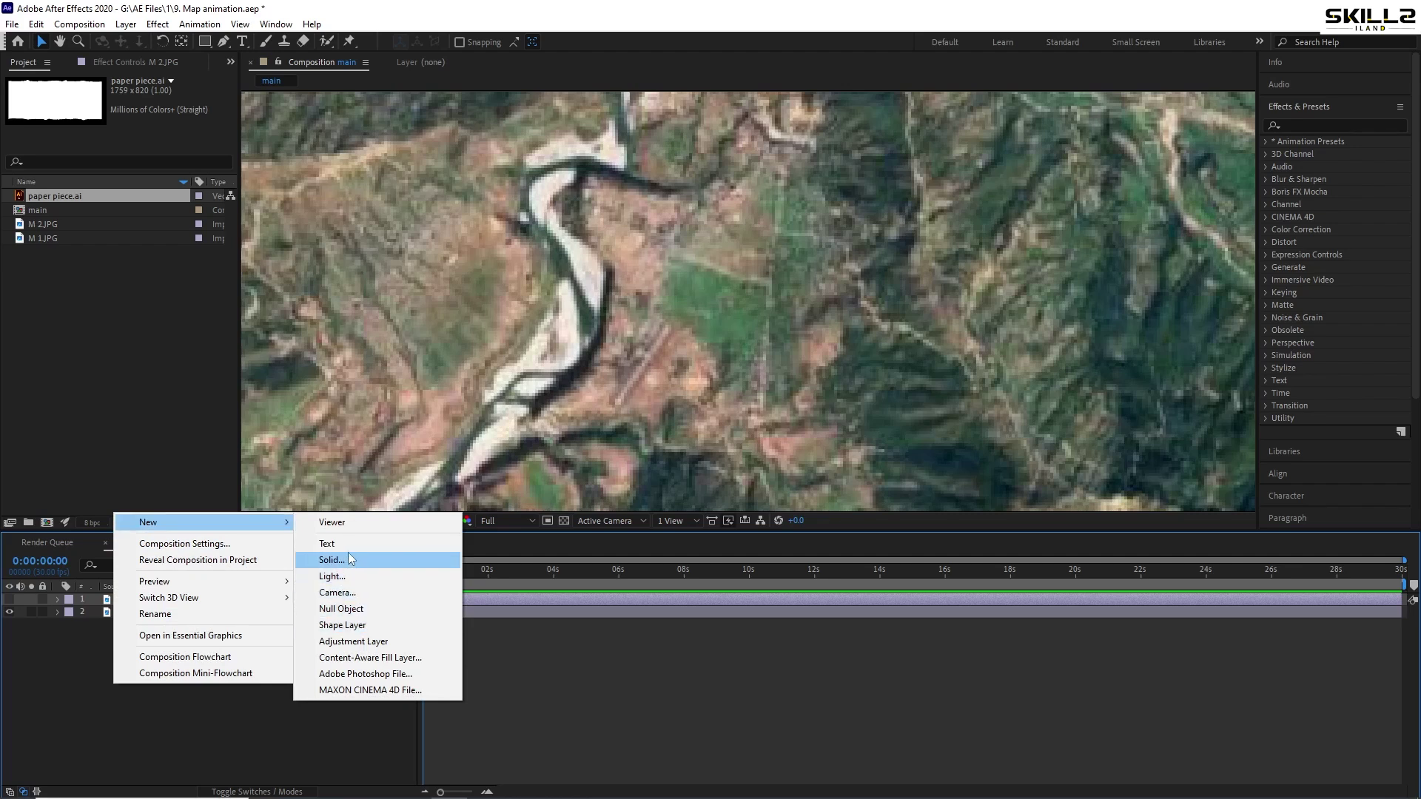
click(347, 624)
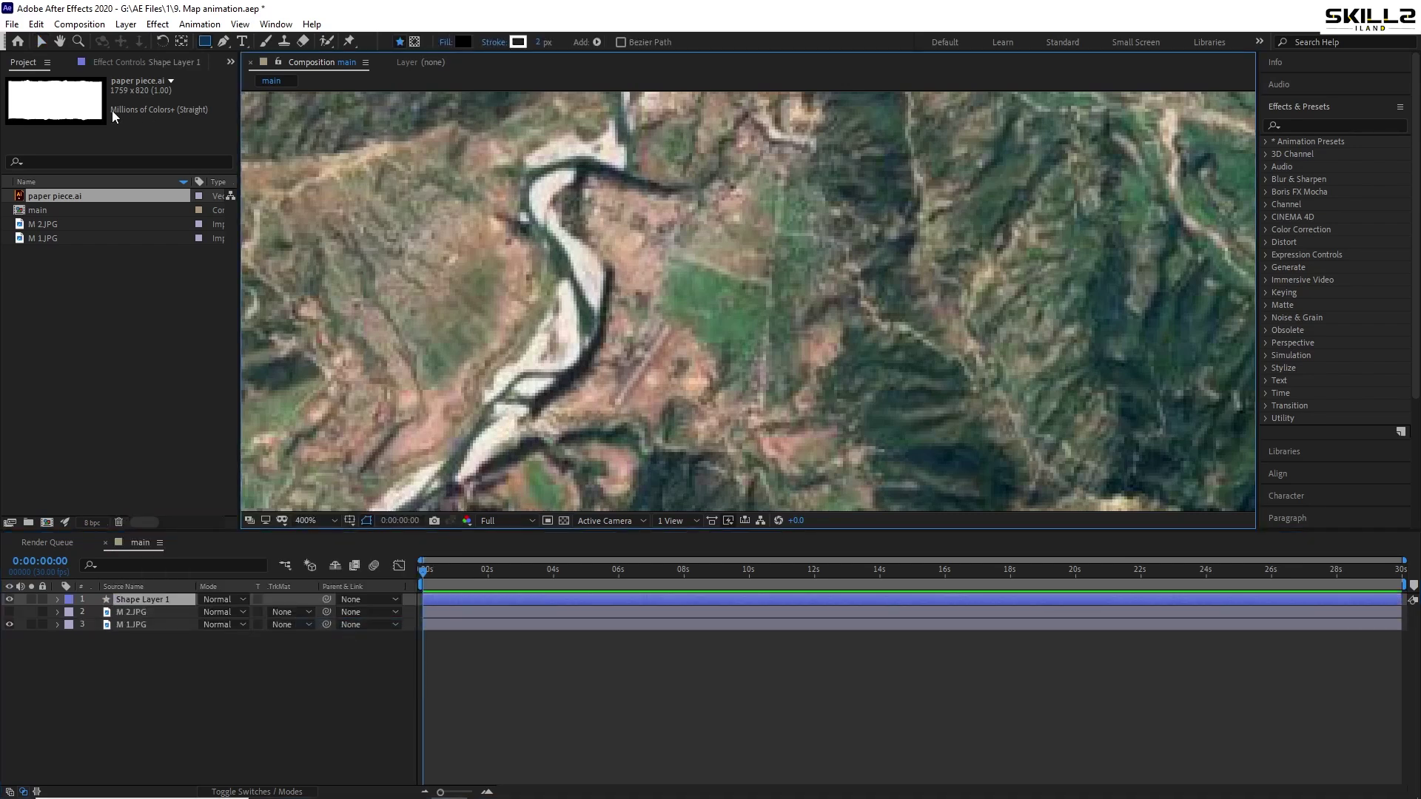
click(223, 41)
click(670, 326)
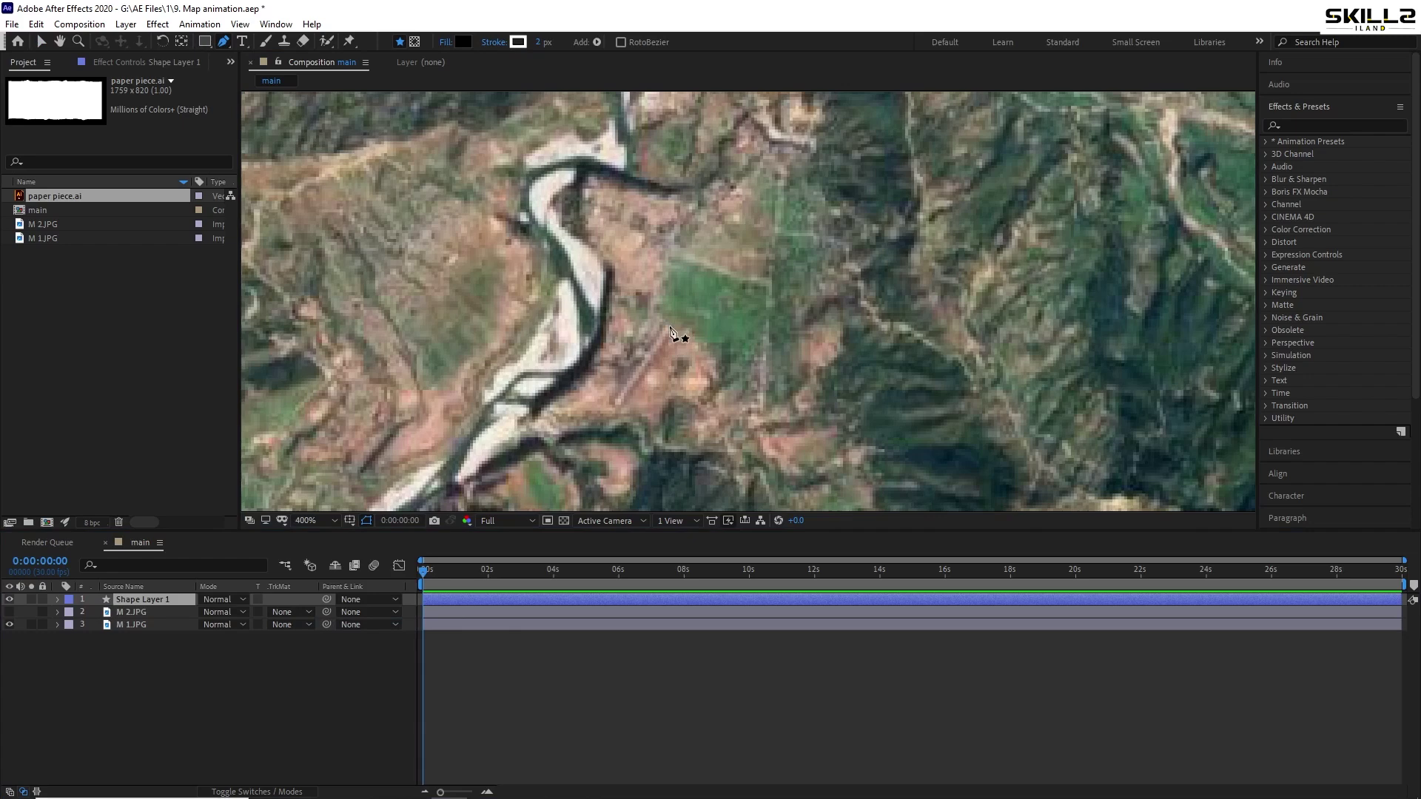
click(617, 403)
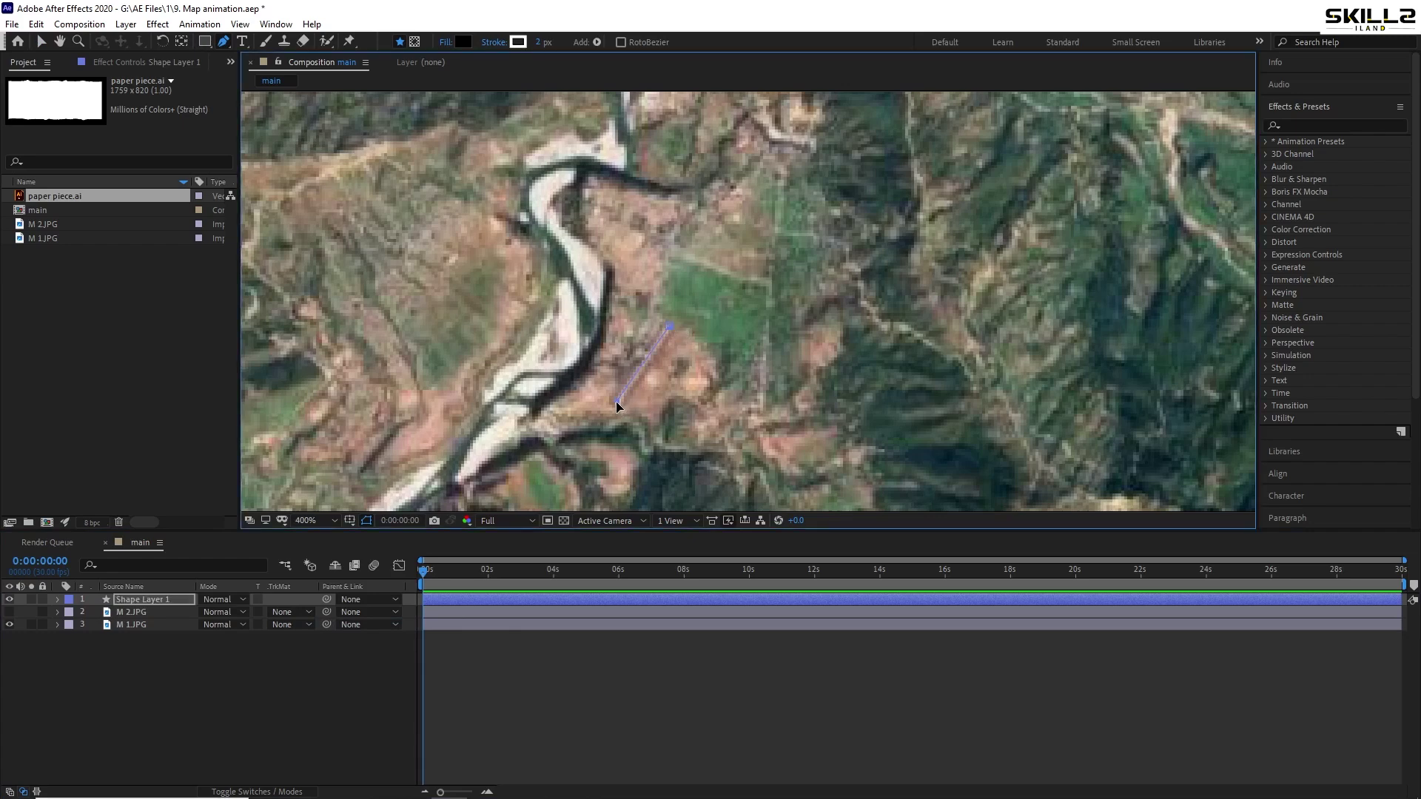
click(103, 724)
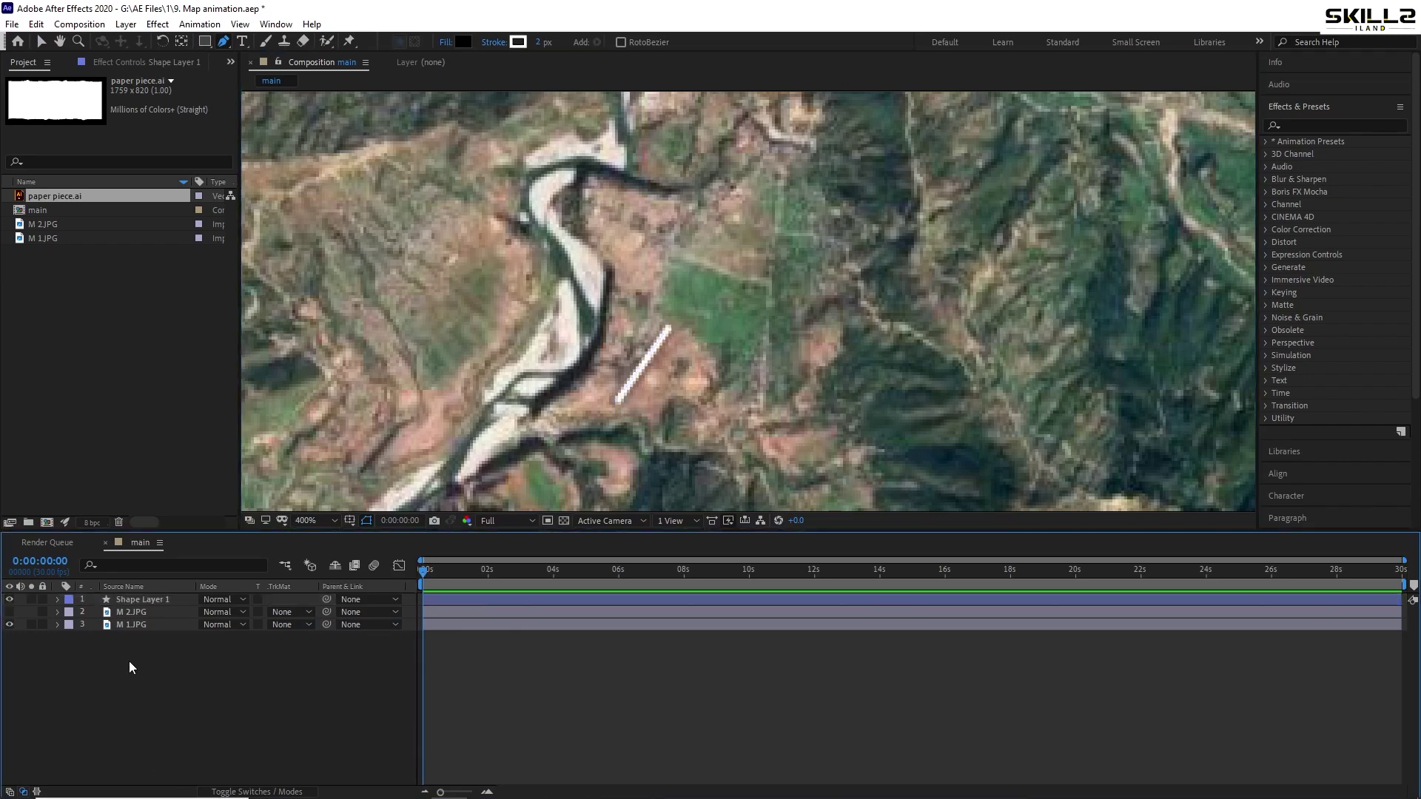
Show M 2.JPG, scale it down to 24%, and position it so its airstrip lines up with the white line
click(9, 613)
click(133, 612)
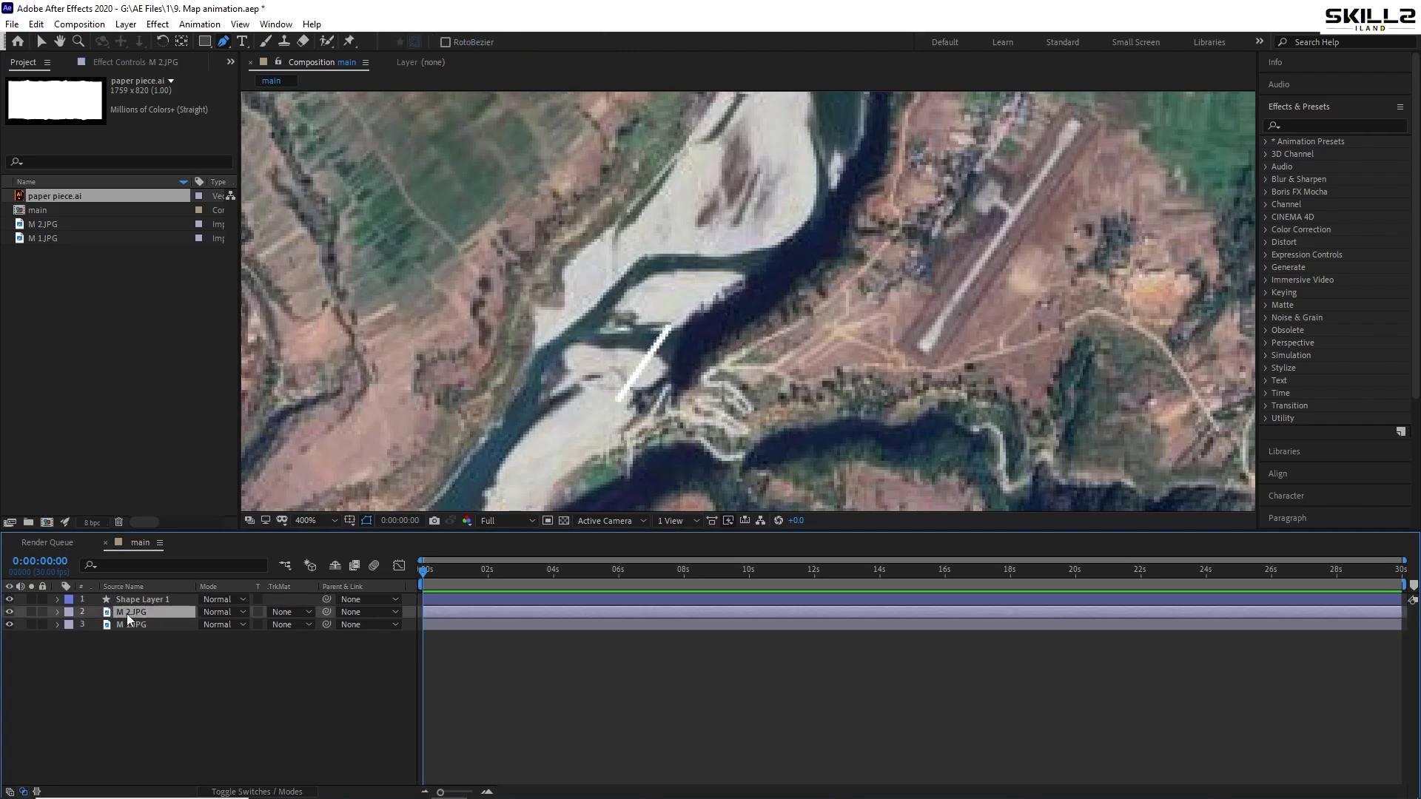
key(s)
drag(223, 624, 176, 624)
key(v)
drag(909, 152, 756, 372)
drag(222, 624, 214, 624)
drag(742, 271, 729, 325)
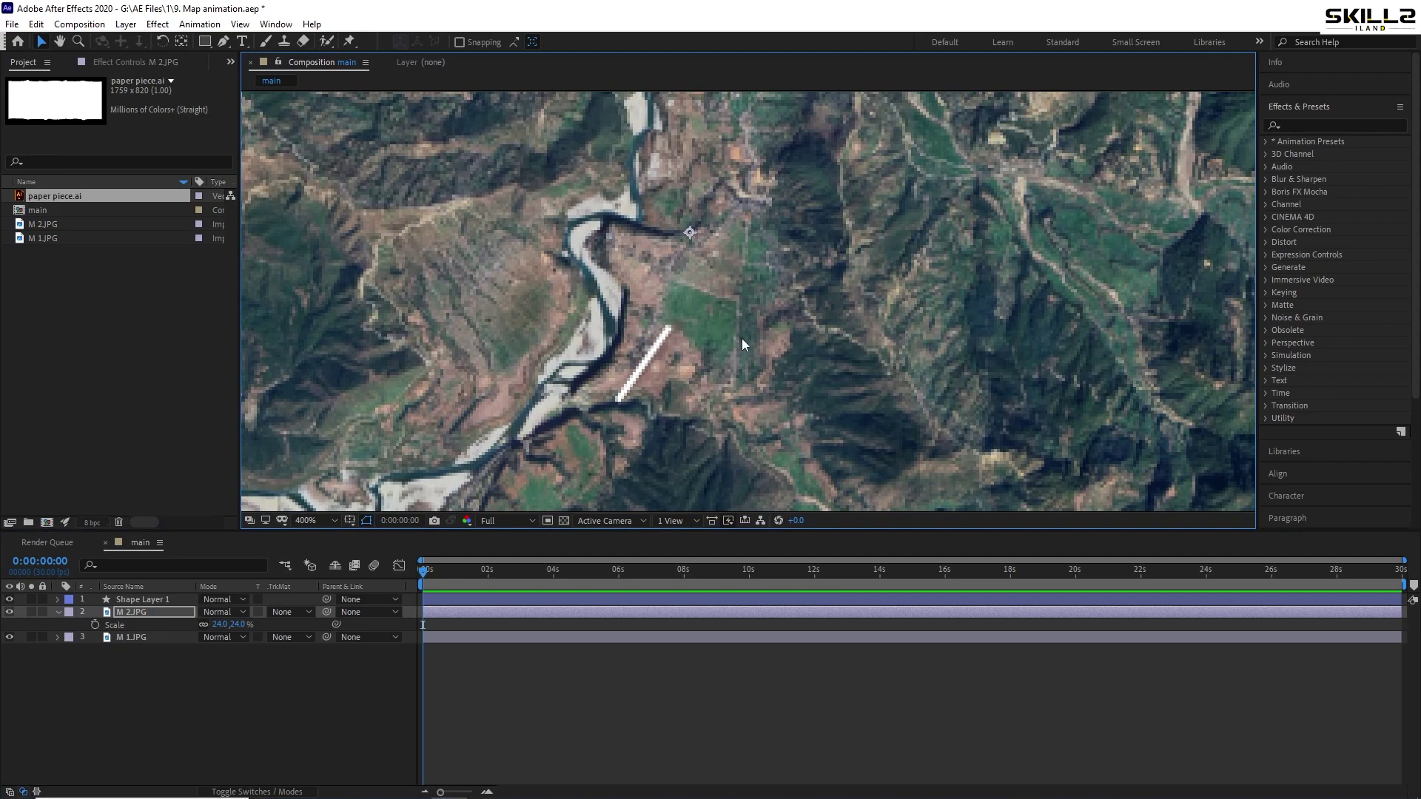
Save the project and collapse the M 2.JPG layer's properties
scroll(706, 349, down, 4)
key(ctrl+s)
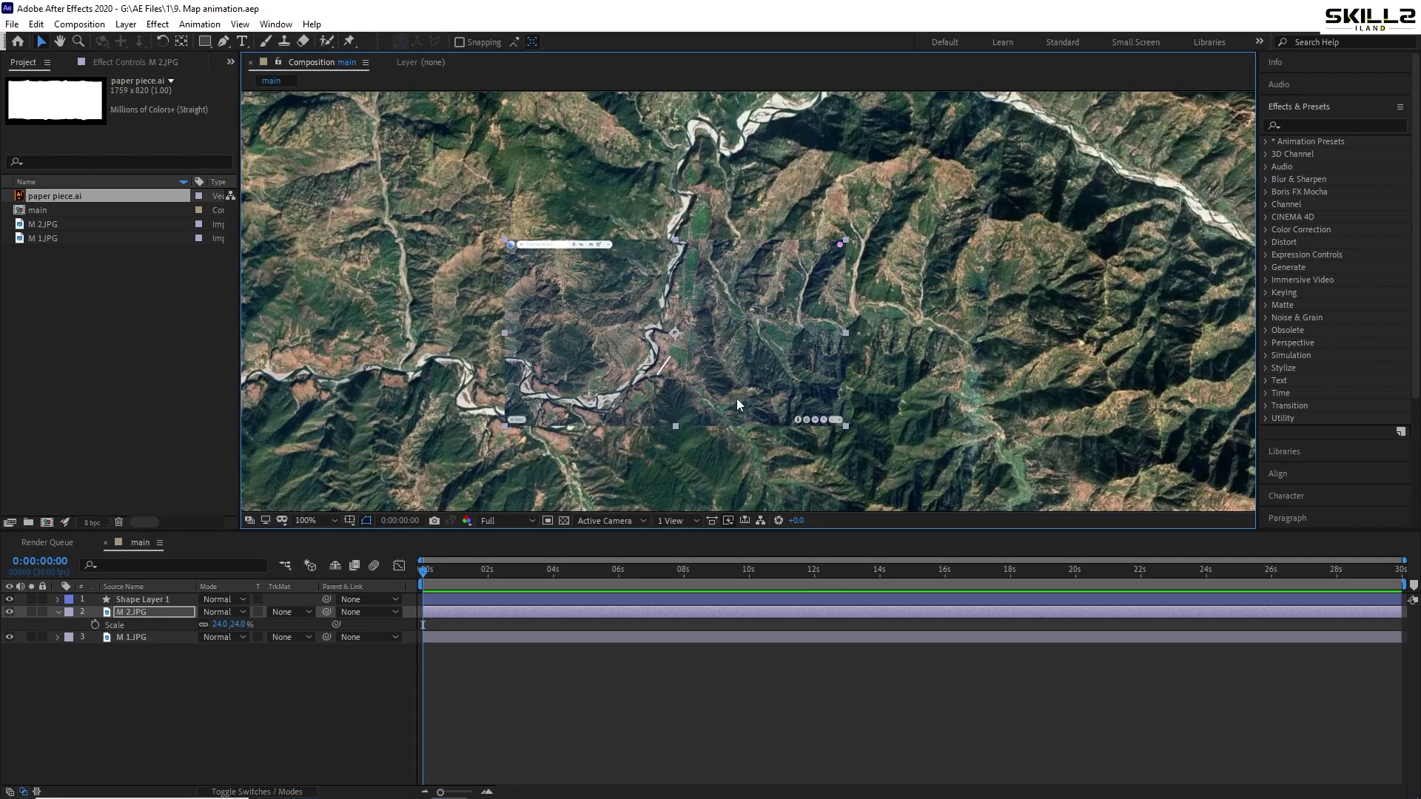
click(57, 612)
click(104, 666)
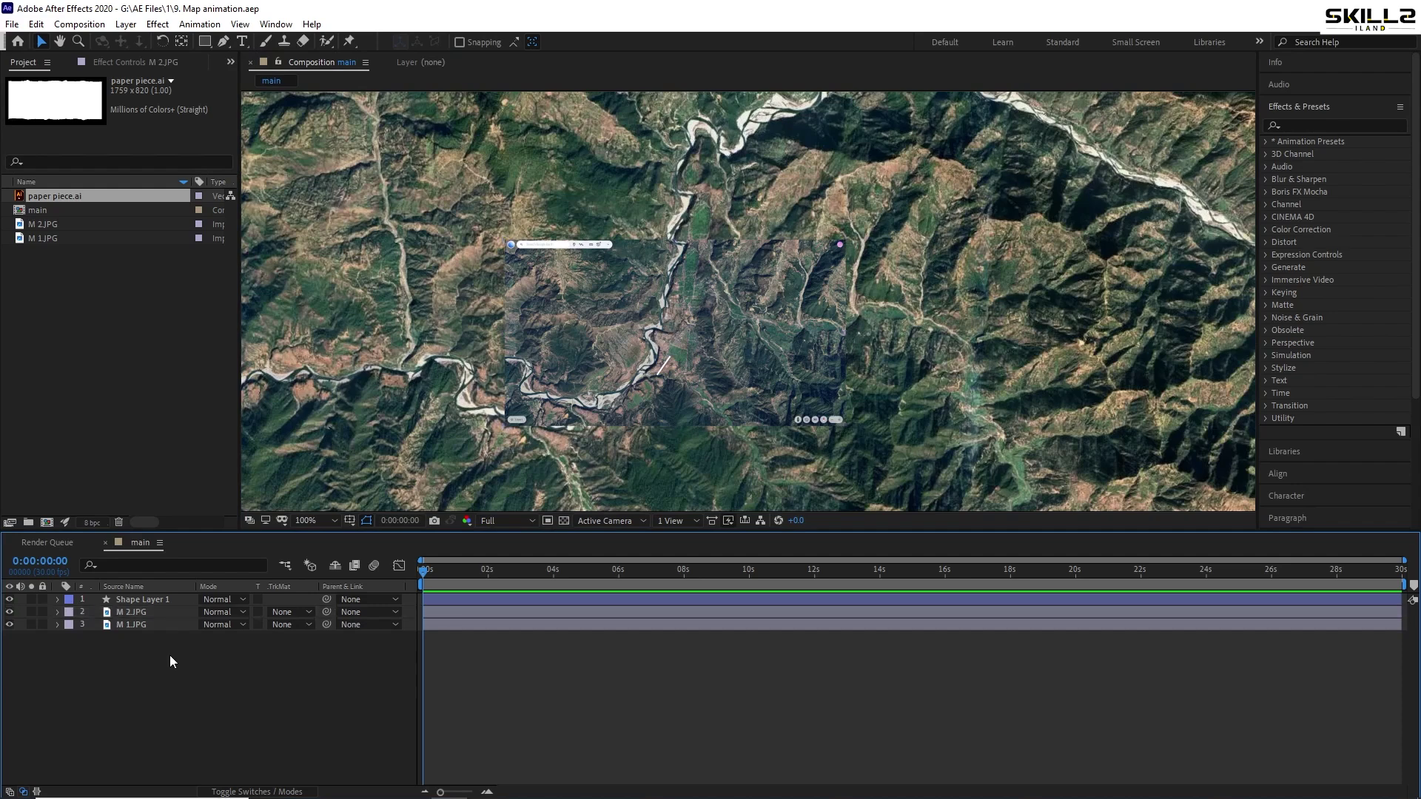
Pre-compose the M 1.JPG layer as "M 1", leaving all attributes in the main composition
click(139, 628)
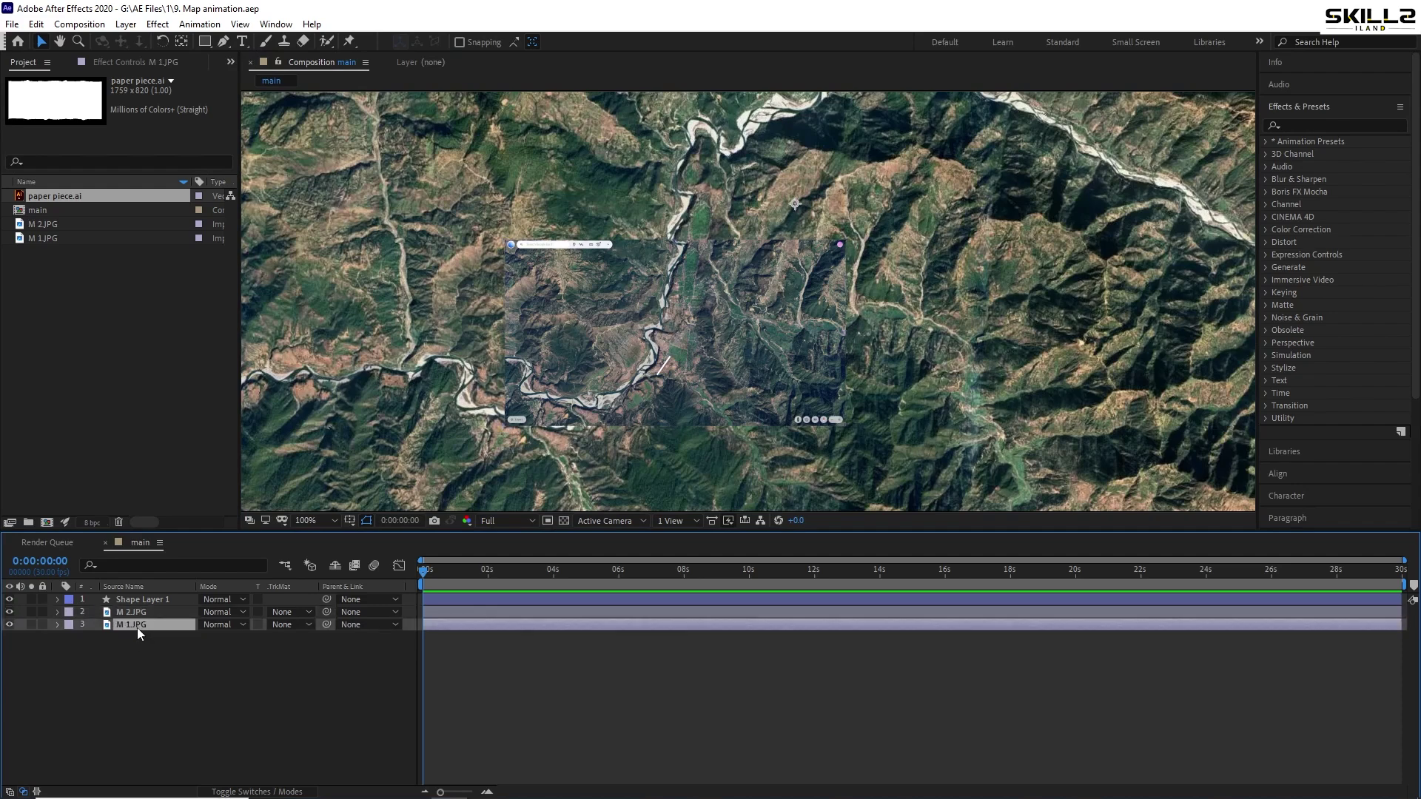
right_click(136, 628)
click(206, 552)
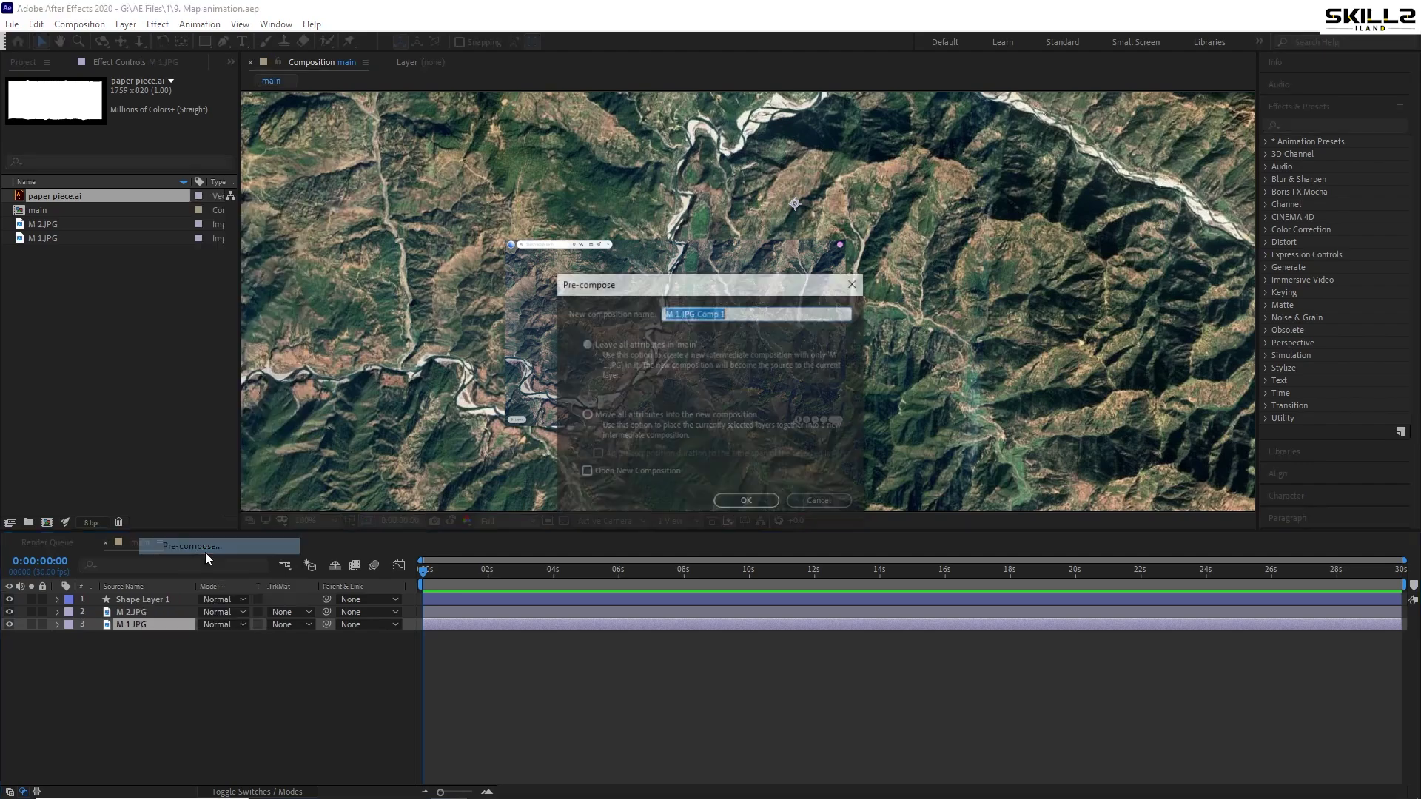
text(M)
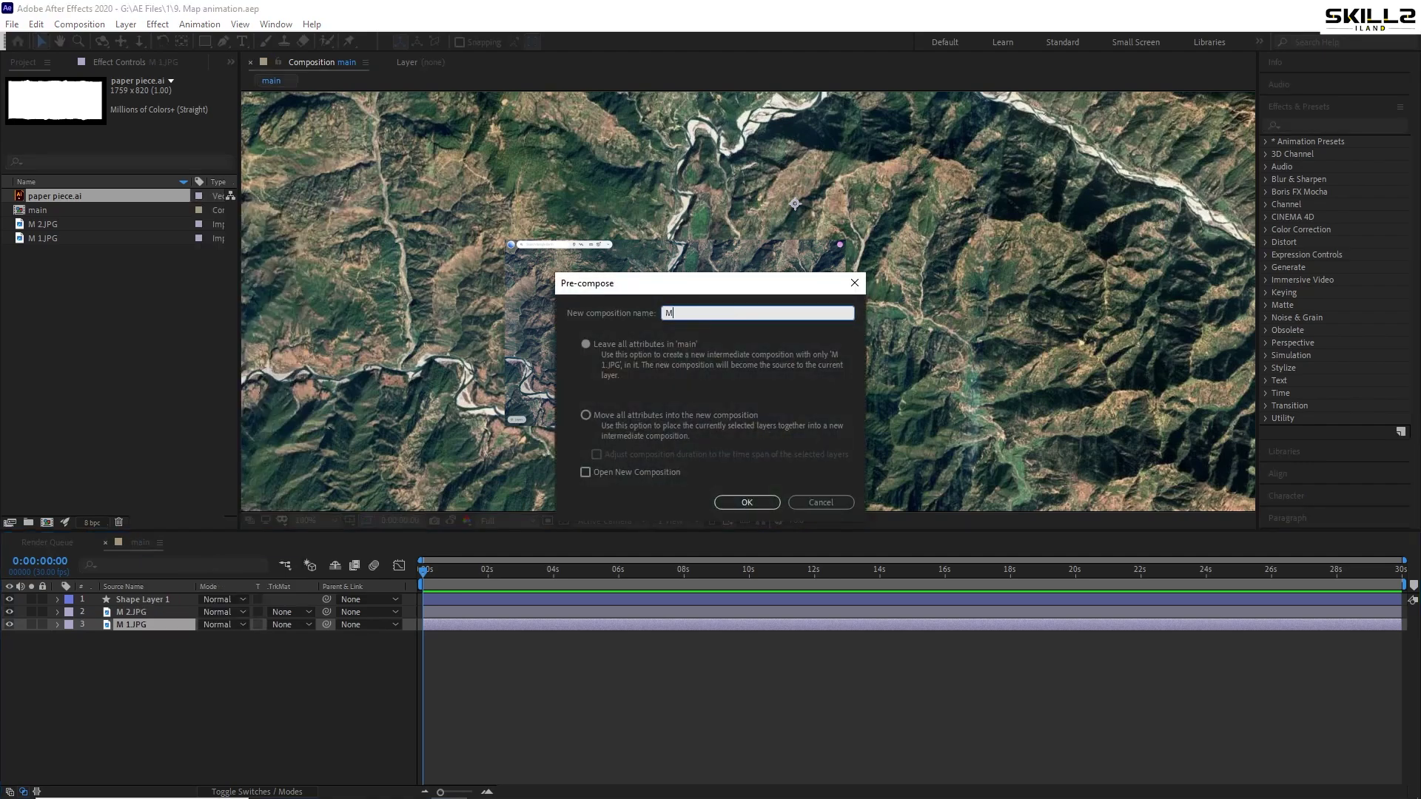
key(Return)
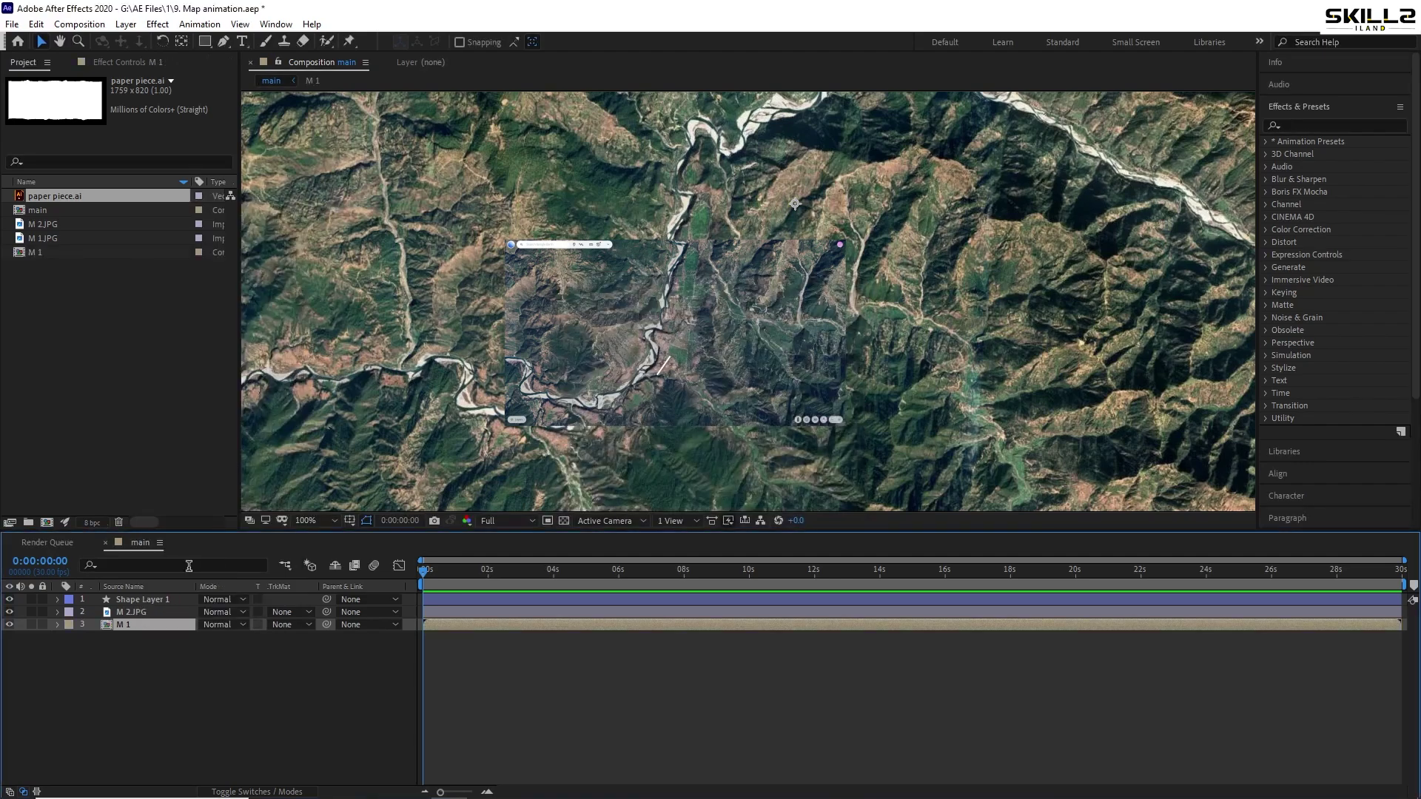
Pre-compose the M 2.JPG layer as "M 2", leaving all attributes in the main composition
click(139, 613)
double_click(139, 613)
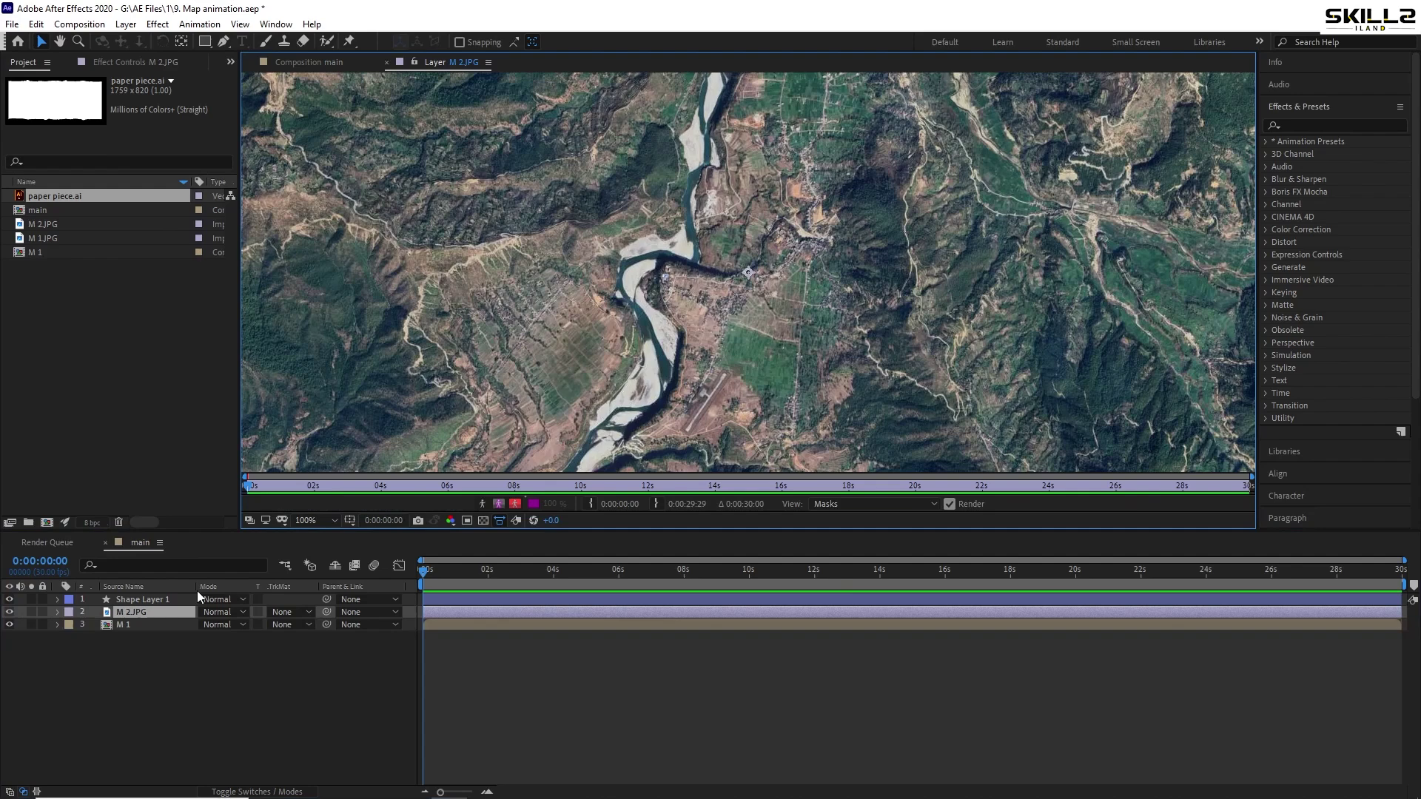
right_click(141, 611)
click(242, 529)
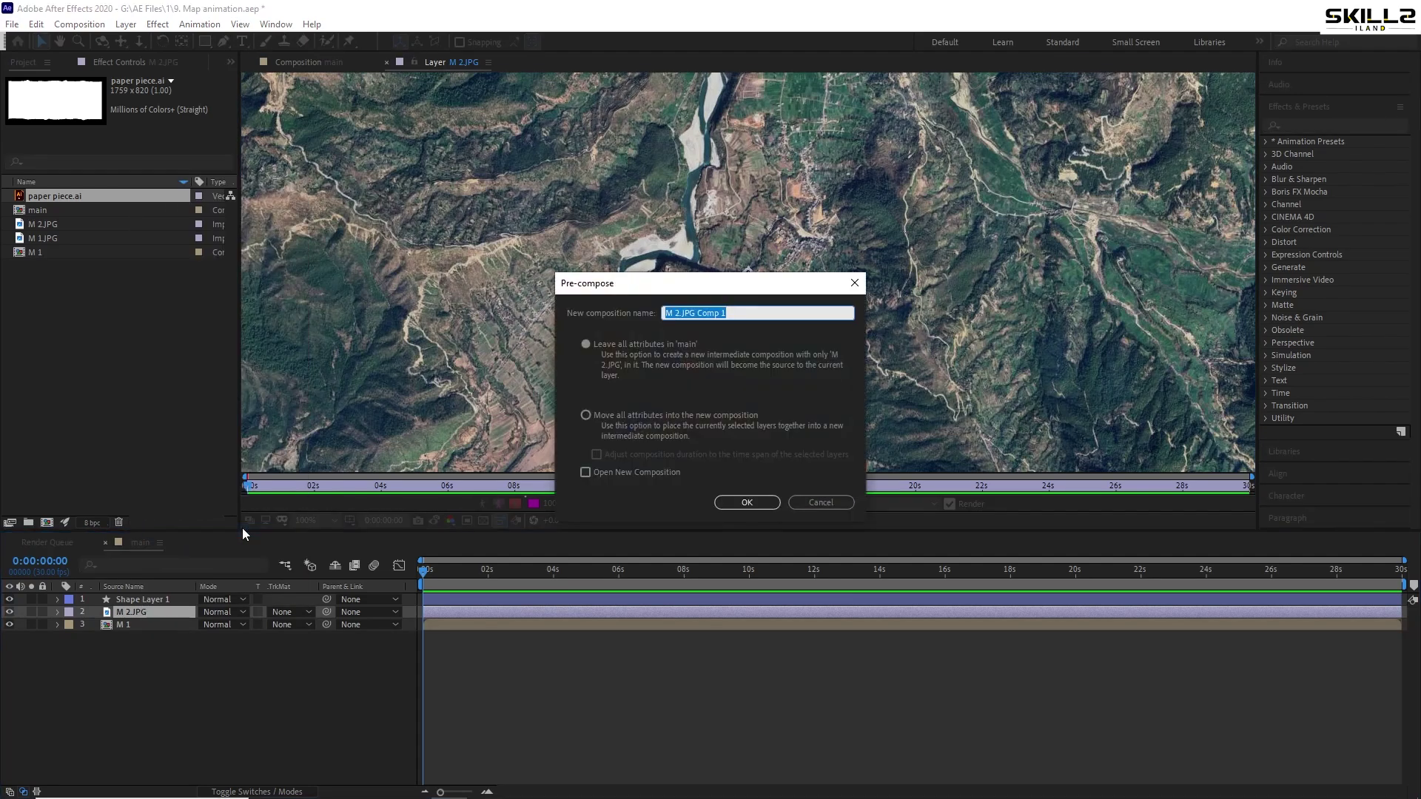
text(M 2)
key(Return)
In the M 2 composition, scale M 2.JPG to 111.8% to push the Google Earth interface out of frame, and save the project
double_click(136, 614)
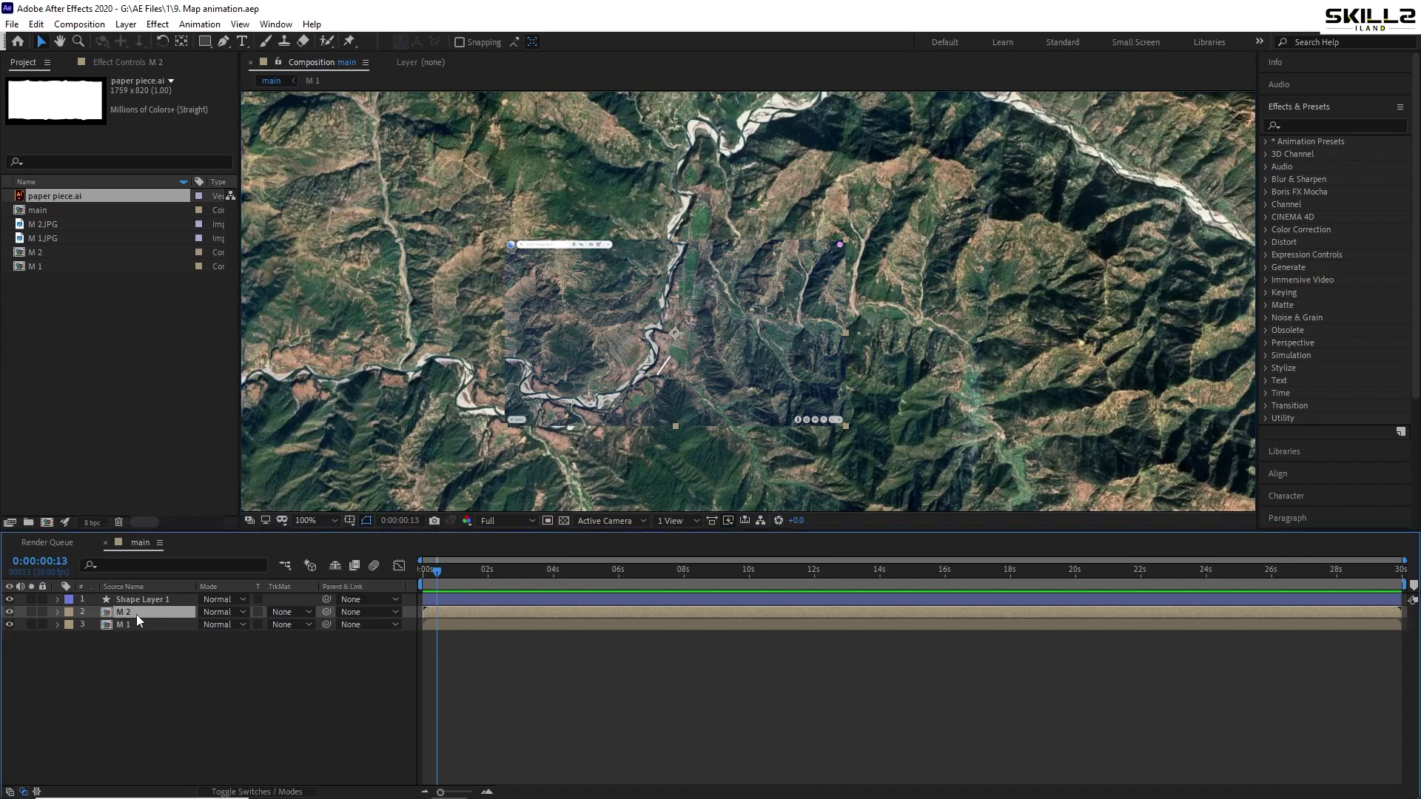
scroll(671, 355, down, 2)
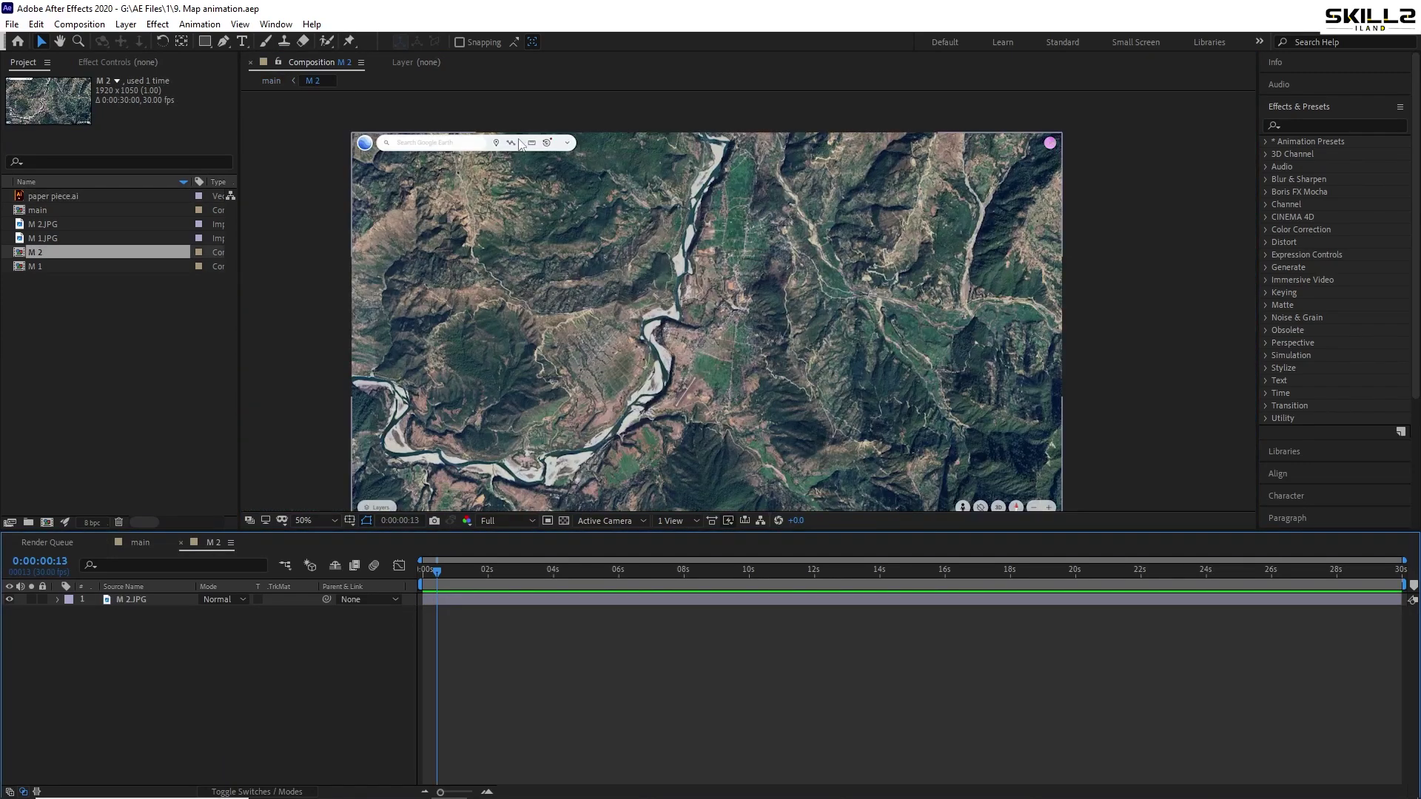
scroll(536, 148, down, 1)
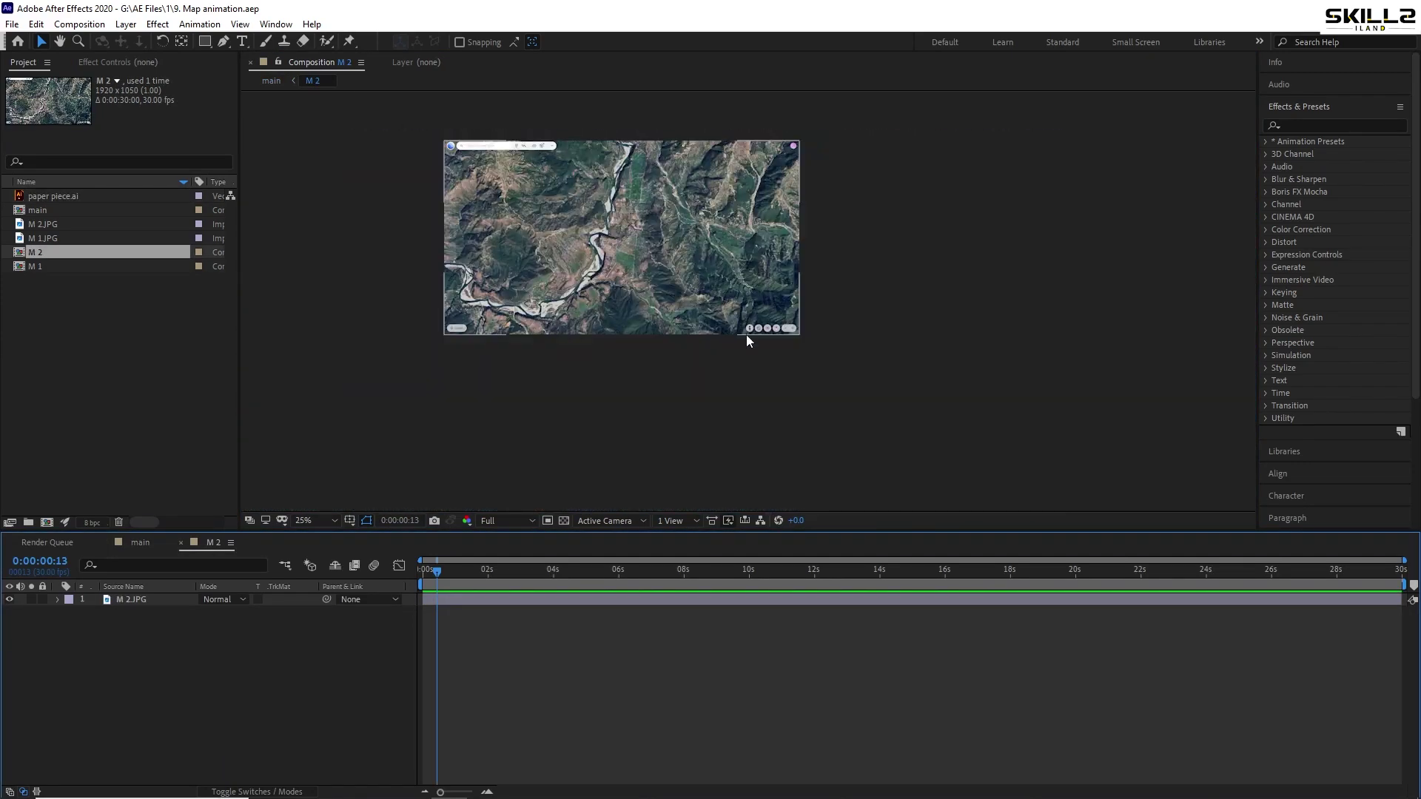
scroll(746, 340, up, 1)
drag(534, 268, 711, 435)
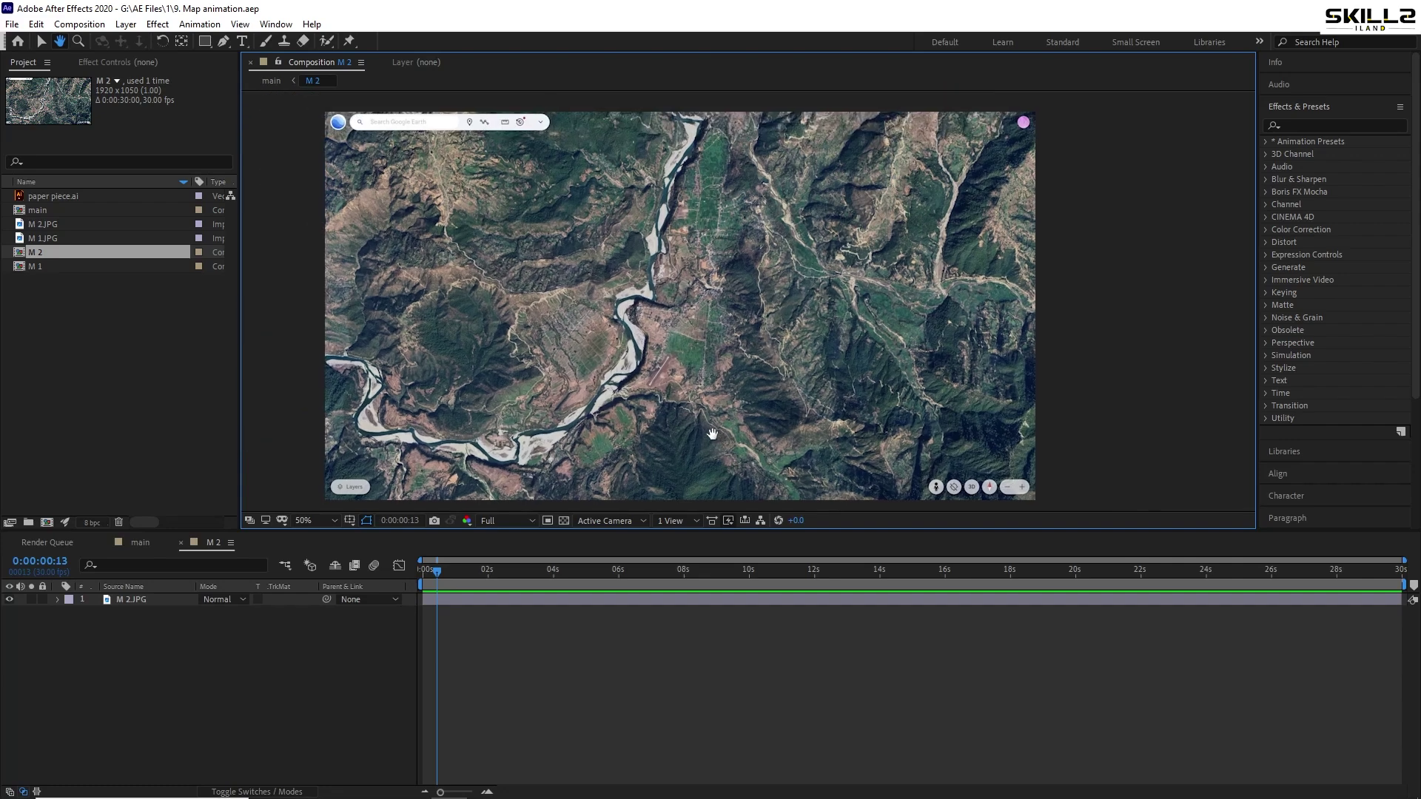
key(s)
drag(224, 612, 318, 623)
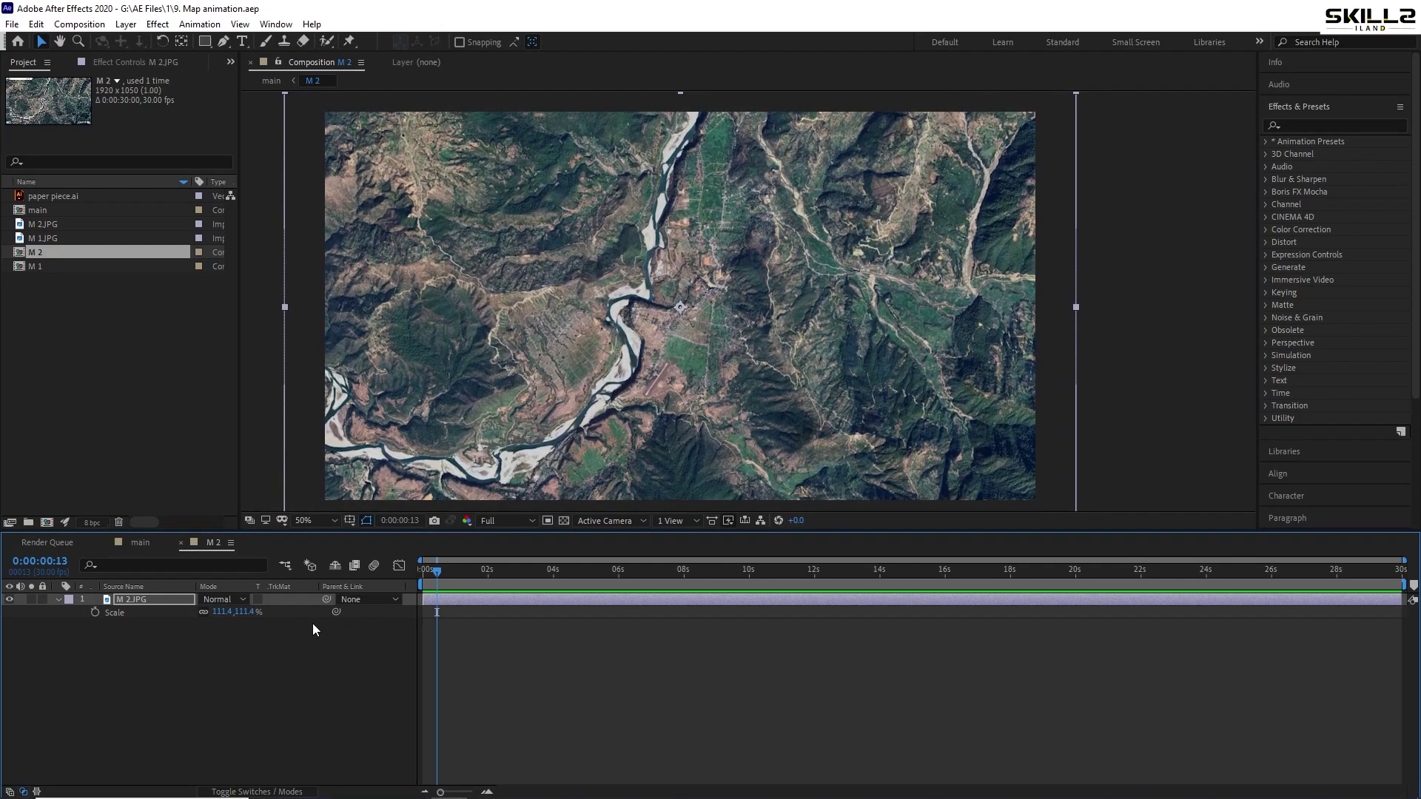
drag(222, 611, 224, 612)
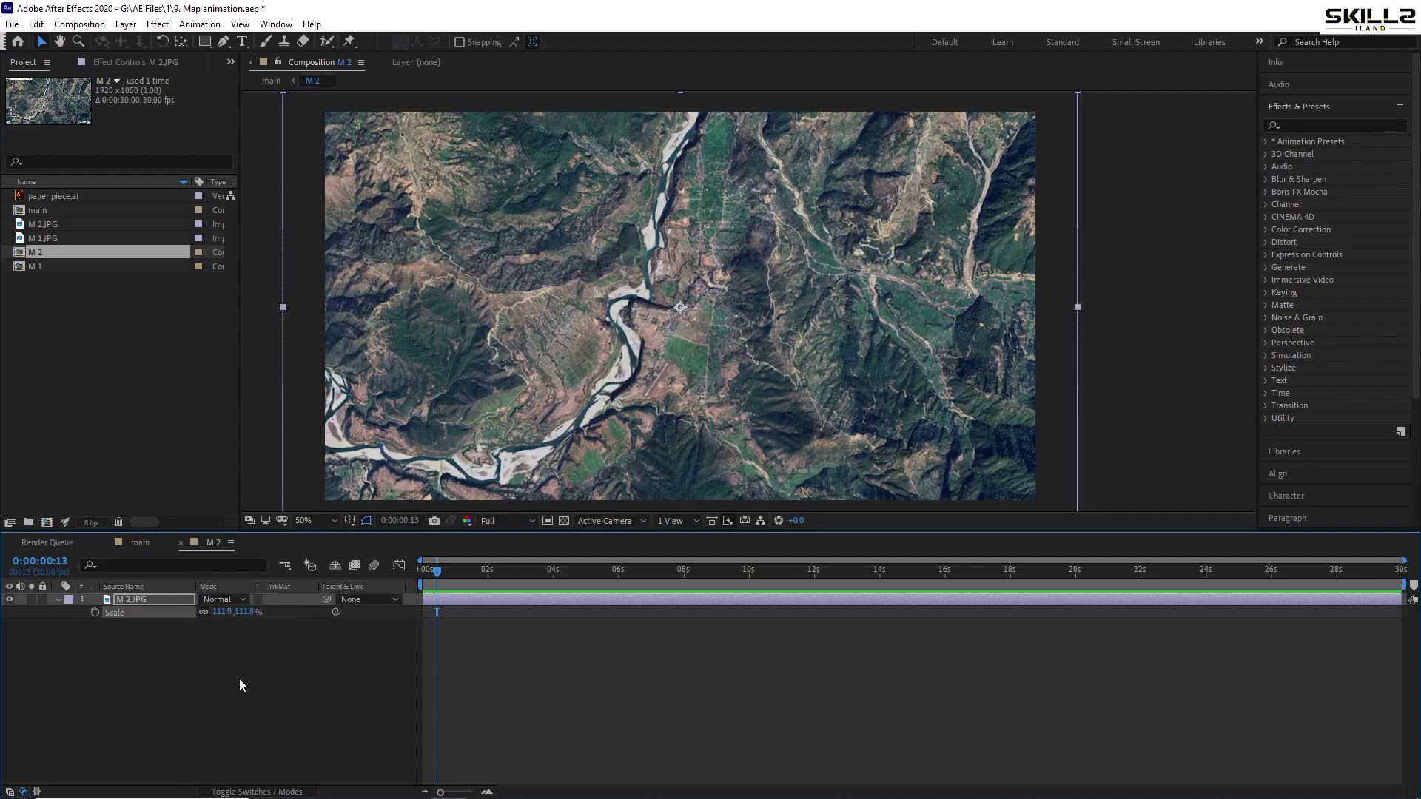
key(ctrl+s)
scroll(635, 283, down, 2)
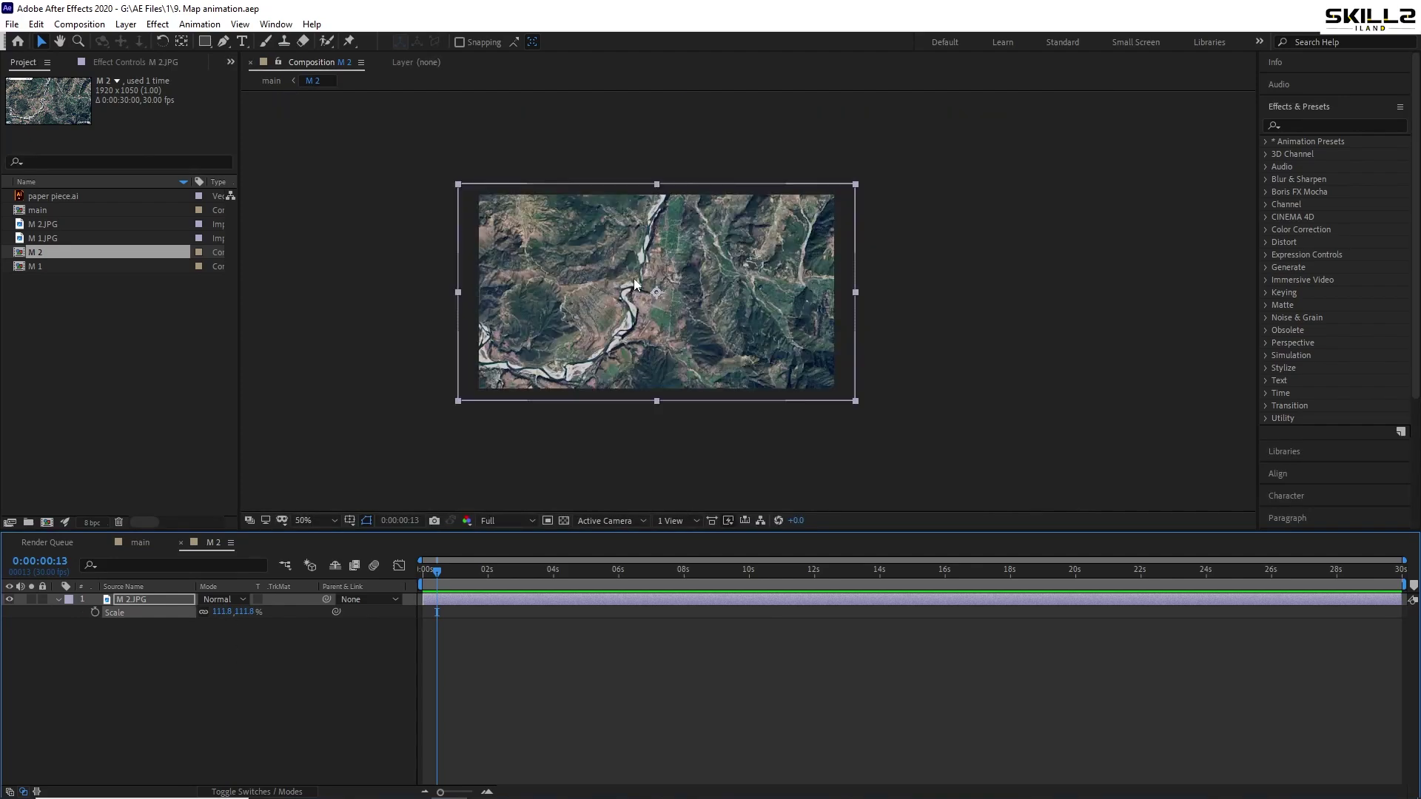
scroll(635, 284, up, 2)
In the M 1 composition, scale M 1.JPG to 111.5% to push the Google Earth interface out of frame, and return to main
click(145, 545)
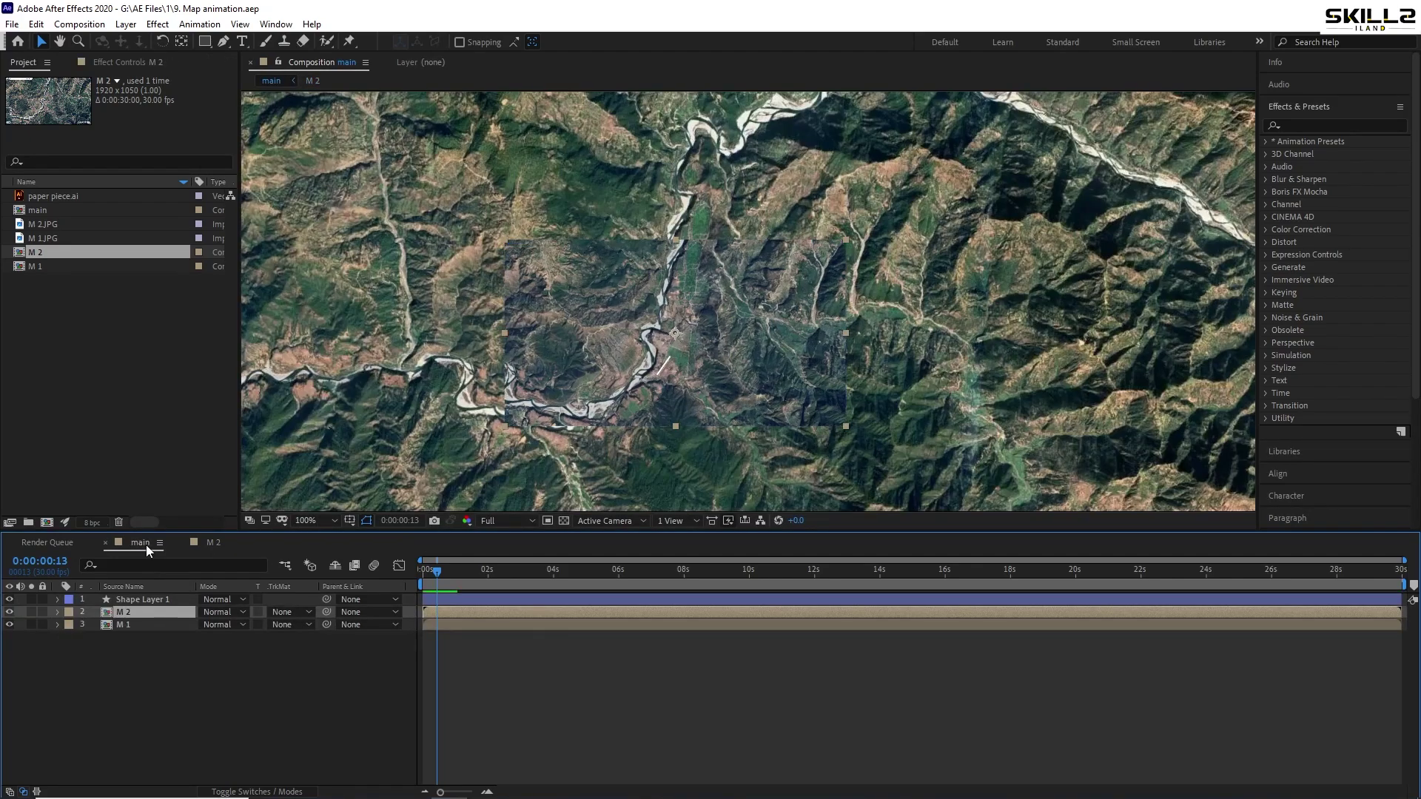
scroll(684, 331, down, 2)
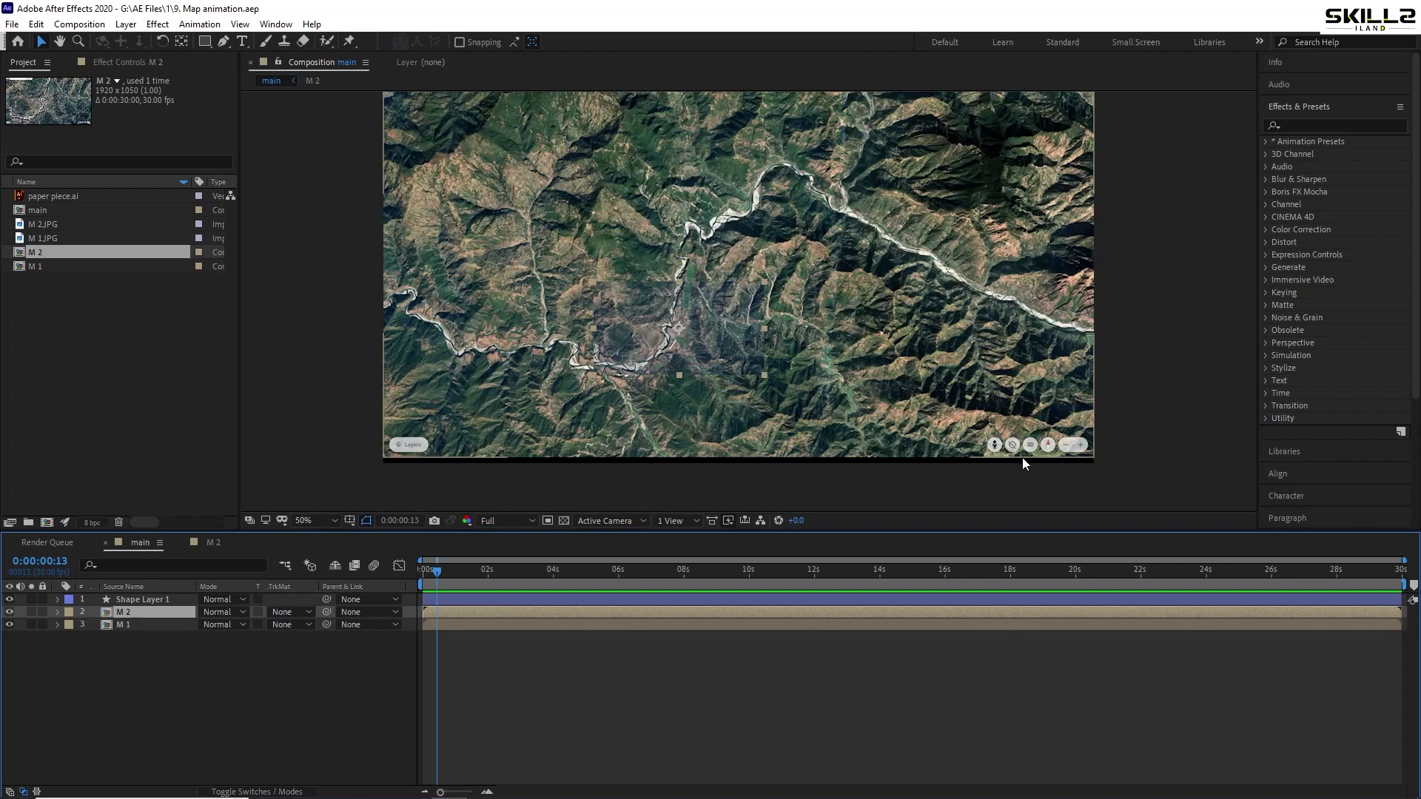
double_click(135, 624)
scroll(628, 228, down, 1)
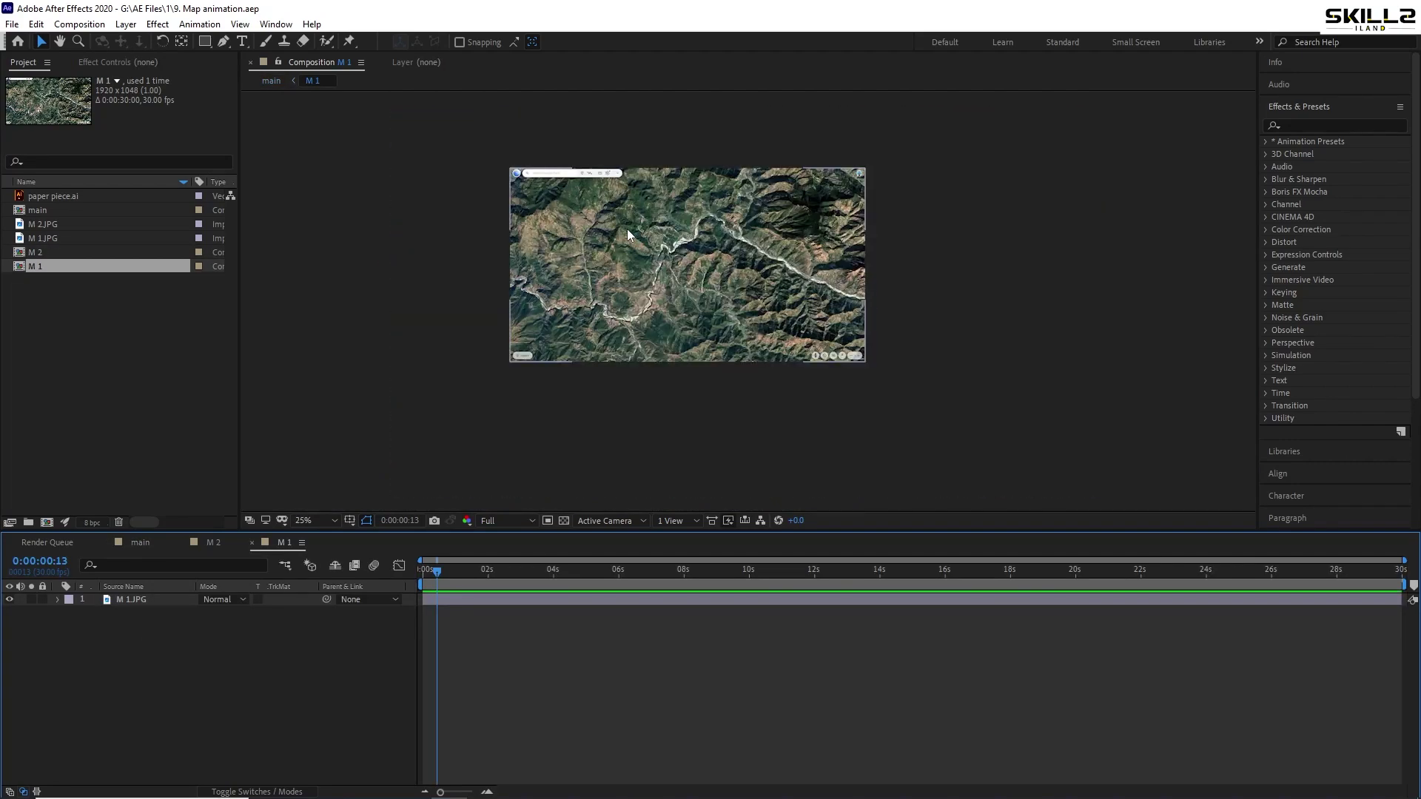
scroll(616, 226, up, 1)
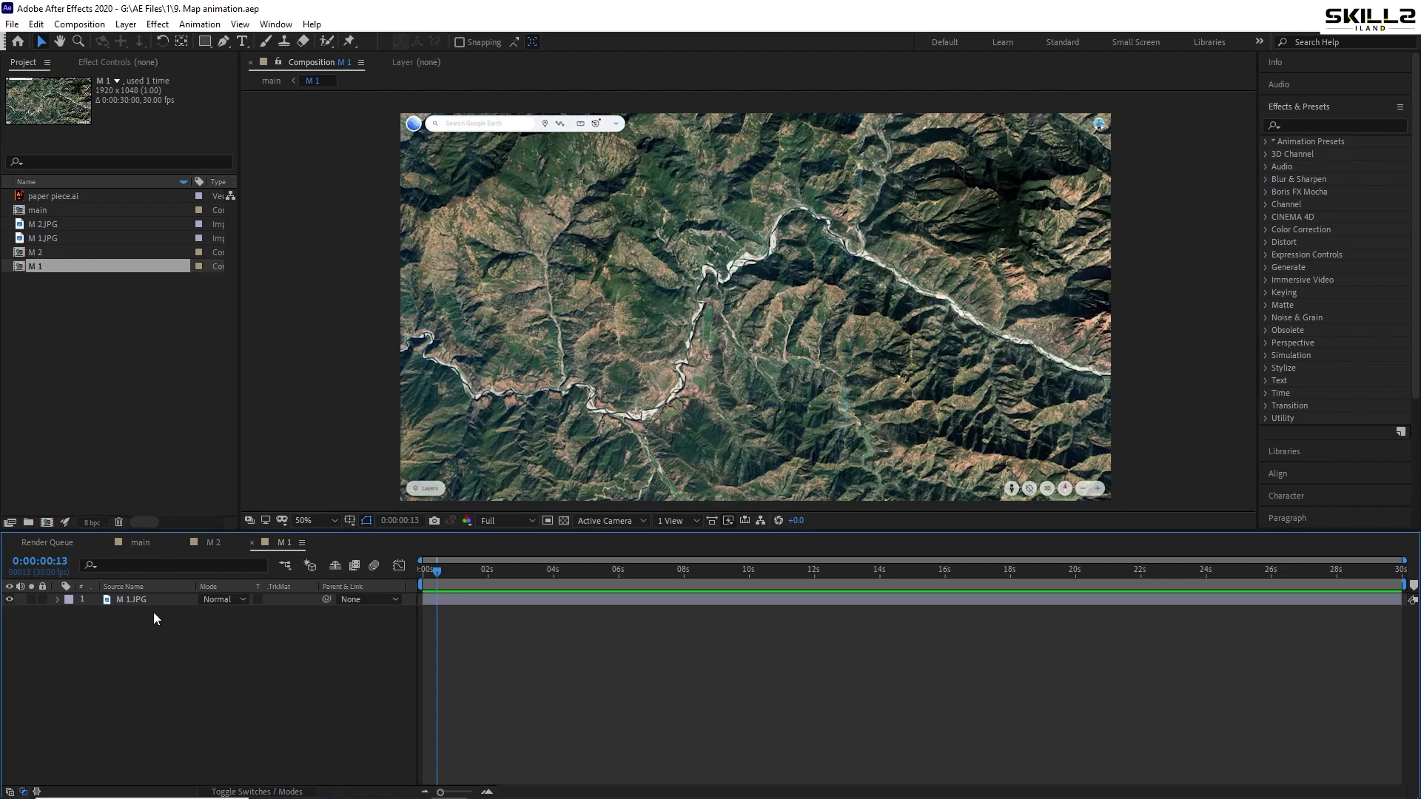
key(ctrl+a)
key(s)
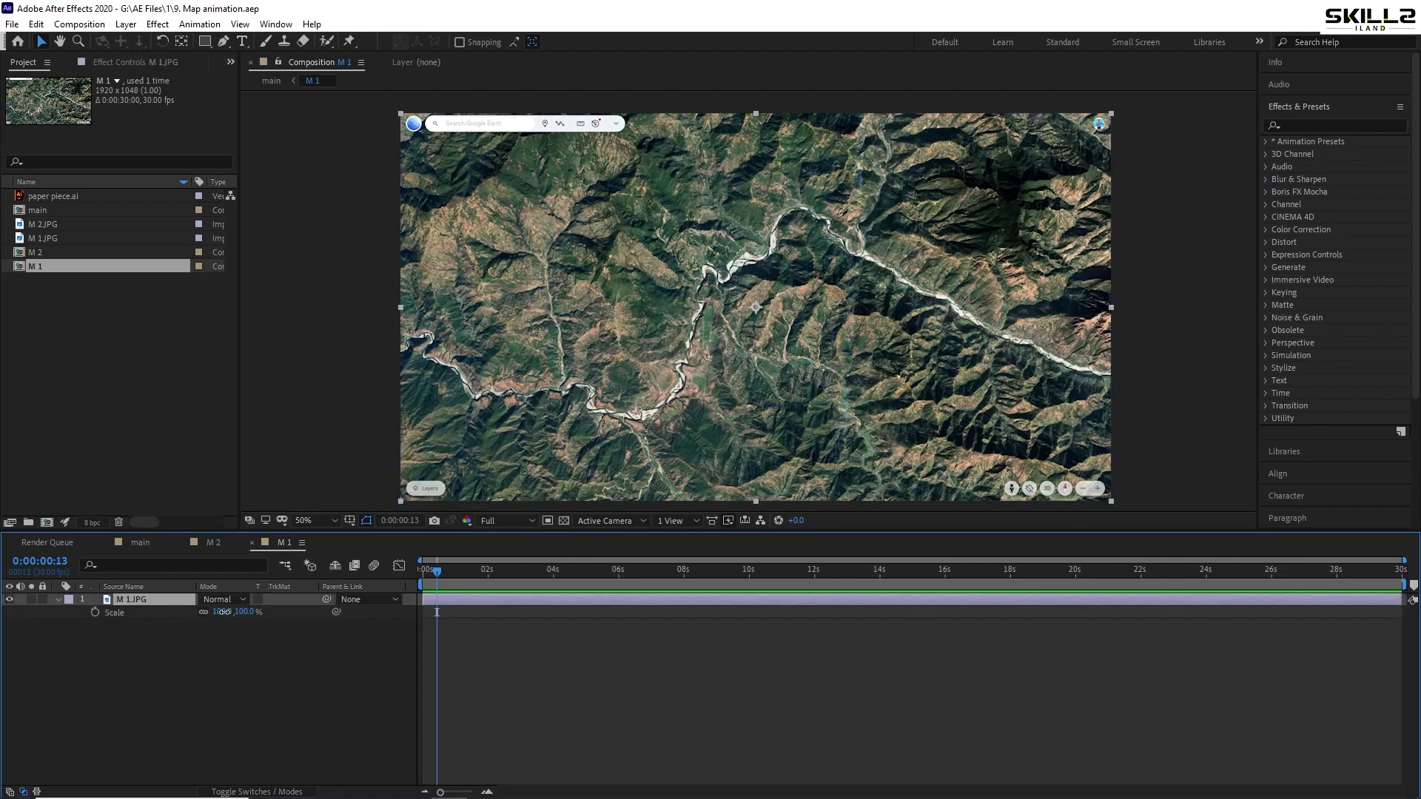
drag(223, 612, 304, 610)
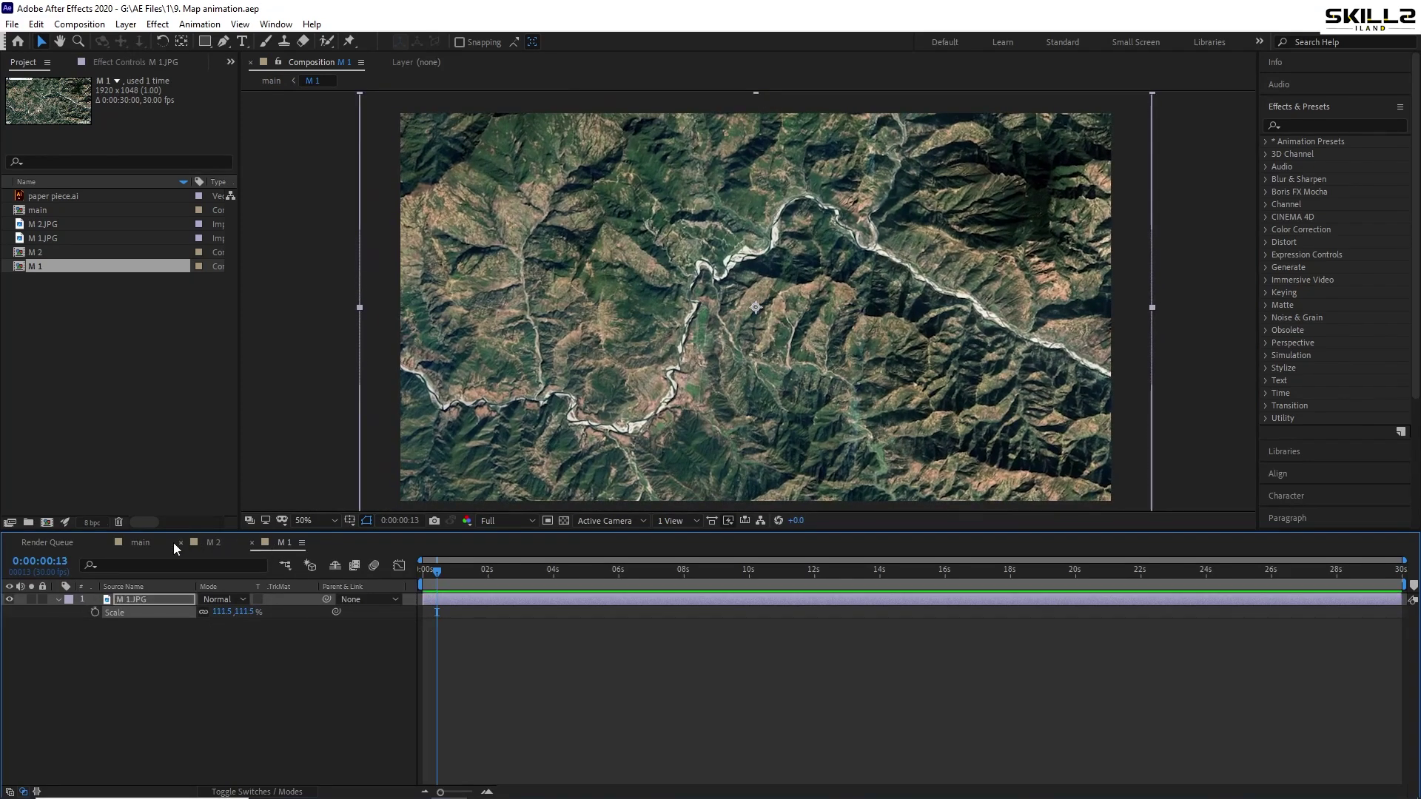
click(140, 545)
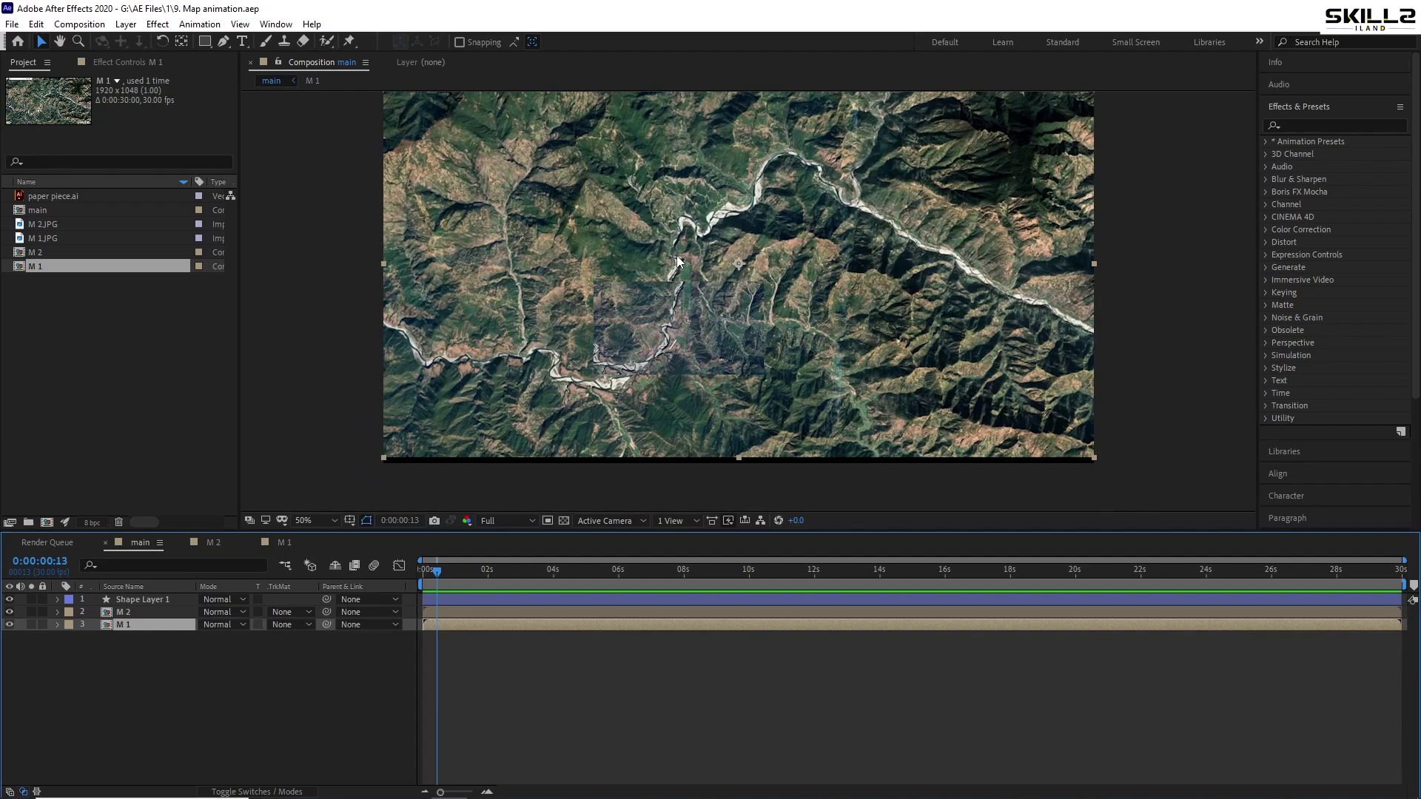
Check the M 2 overlay against M 1 up close, save the project, and move the M 2 layer below M 1
scroll(676, 259, up, 3)
scroll(691, 456, up, 3)
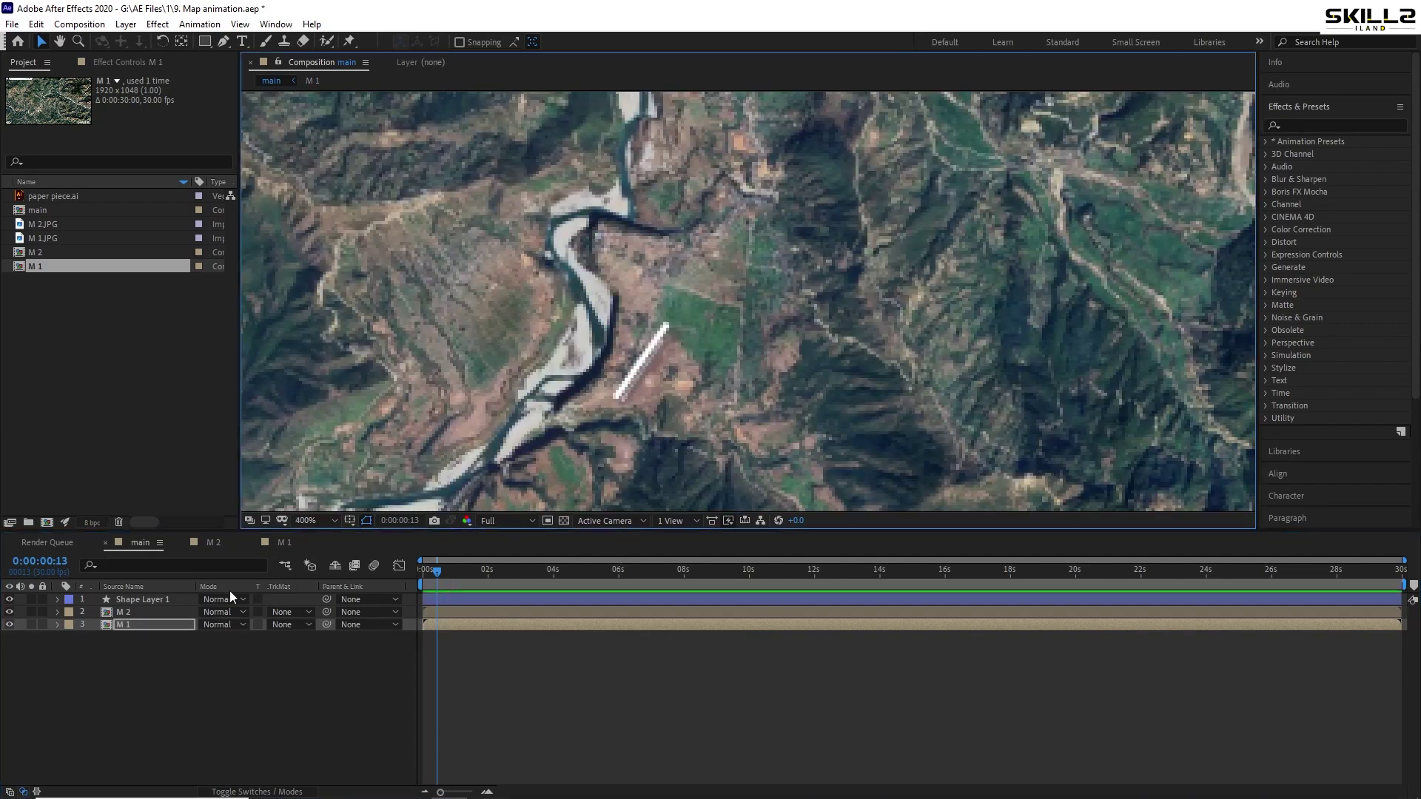
click(141, 613)
key(Return)
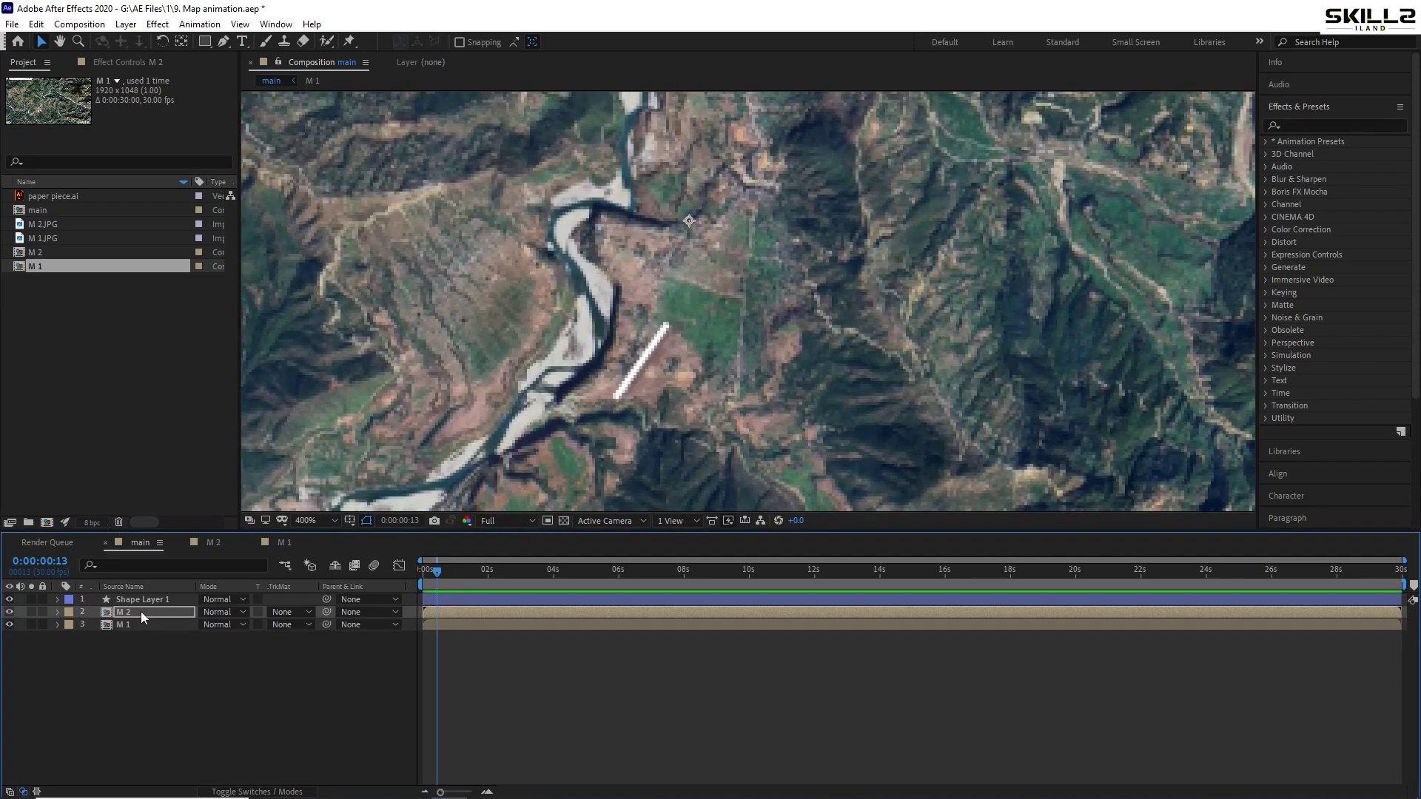
scroll(587, 371, down, 4)
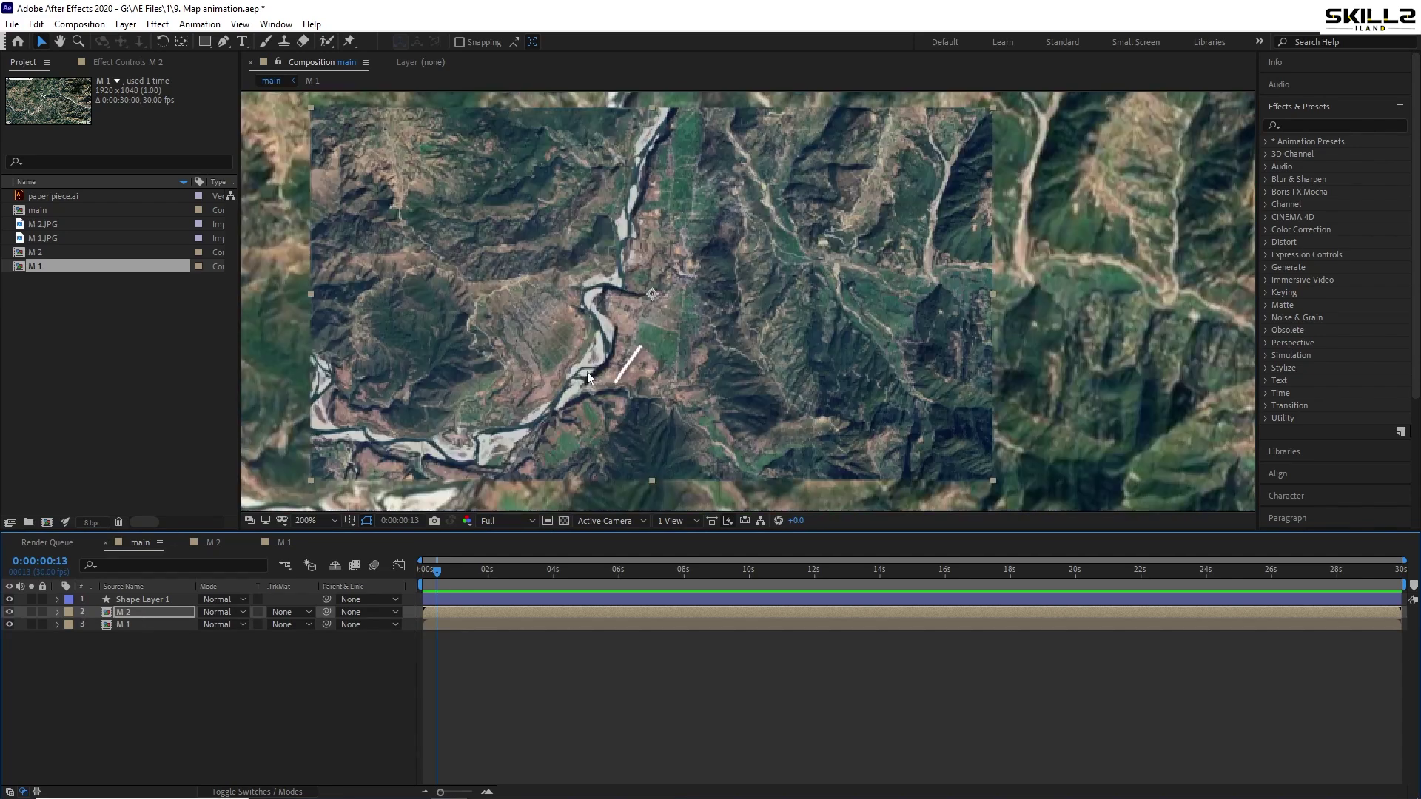
key(ctrl+s)
scroll(527, 365, down, 2)
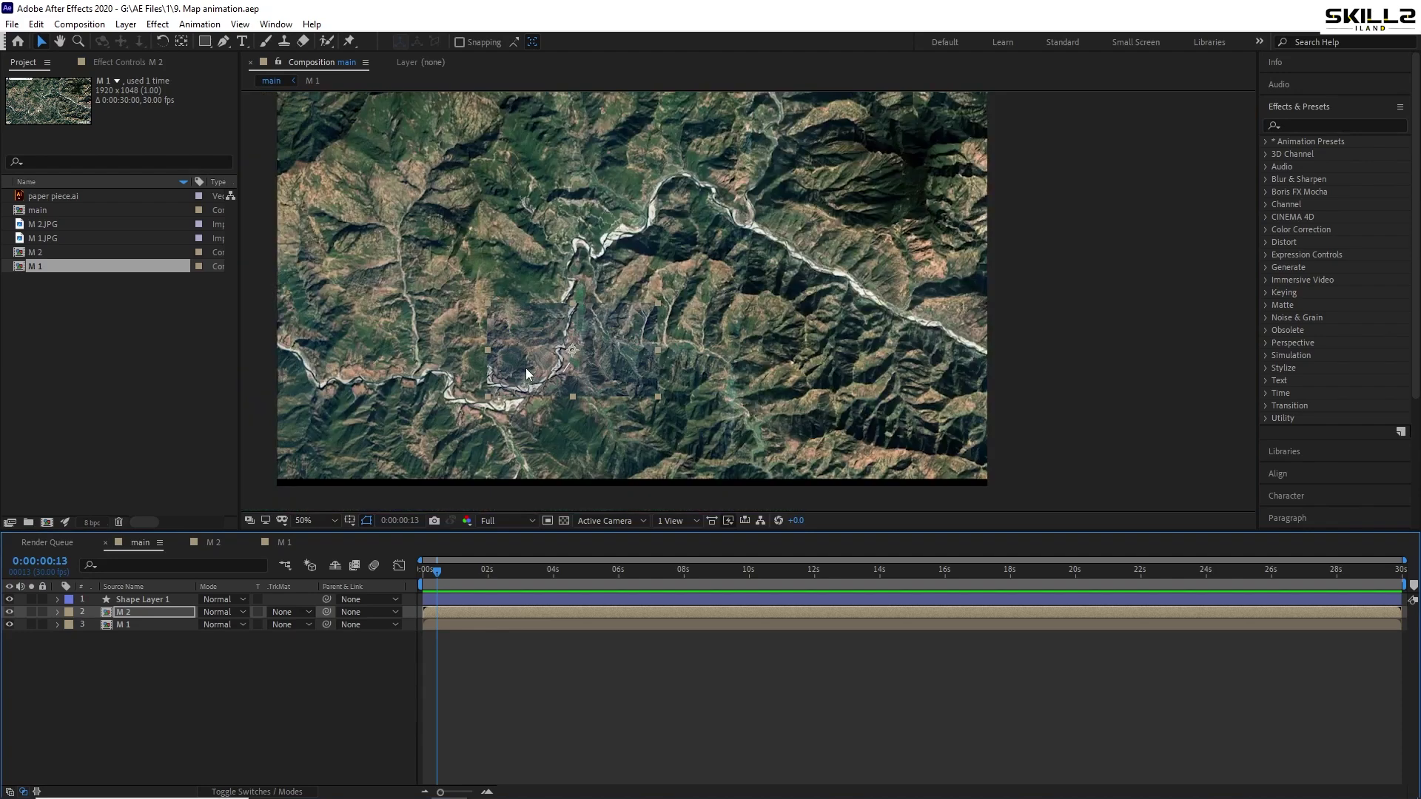
drag(128, 617, 126, 632)
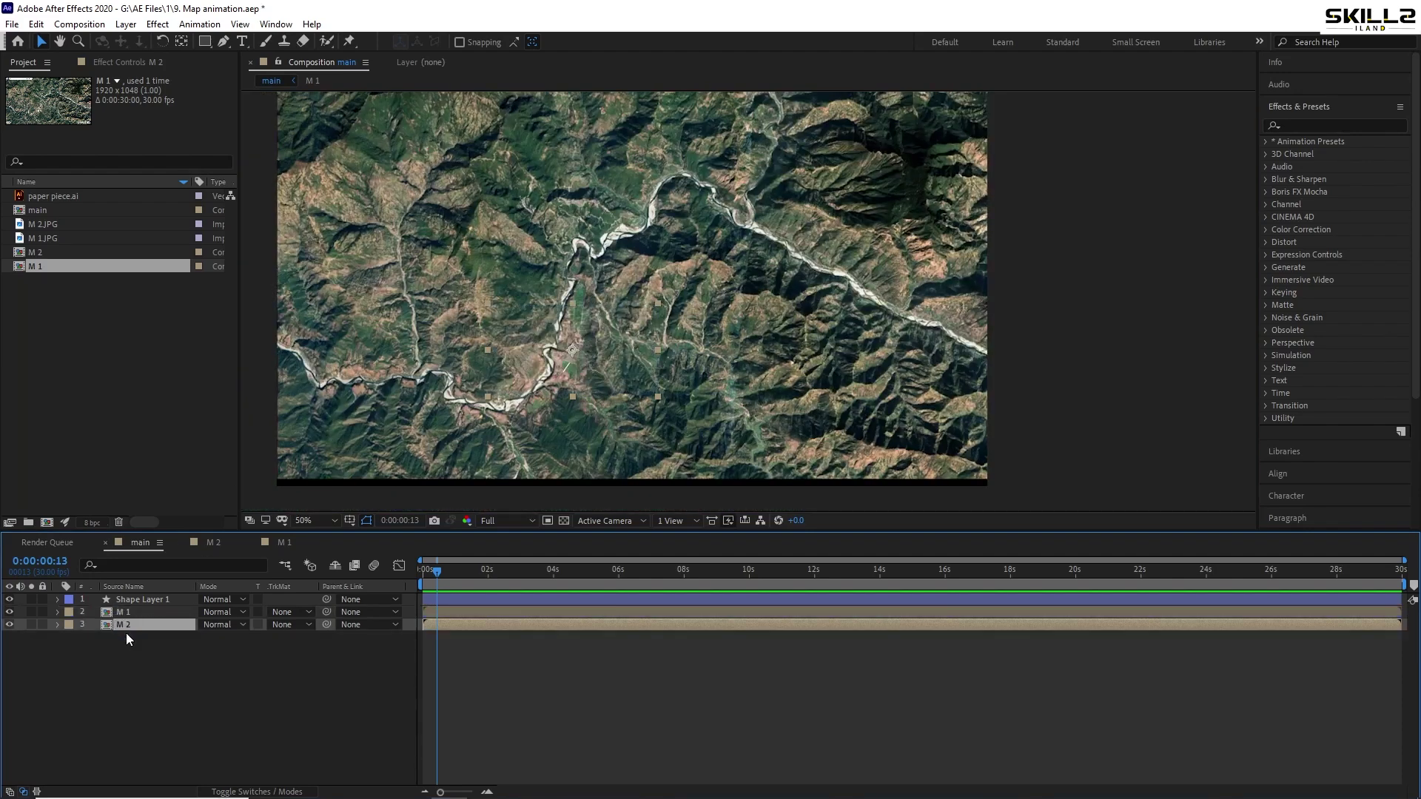
Add a null object to the main composition and delete the old Shape Layer 1
right_click(118, 726)
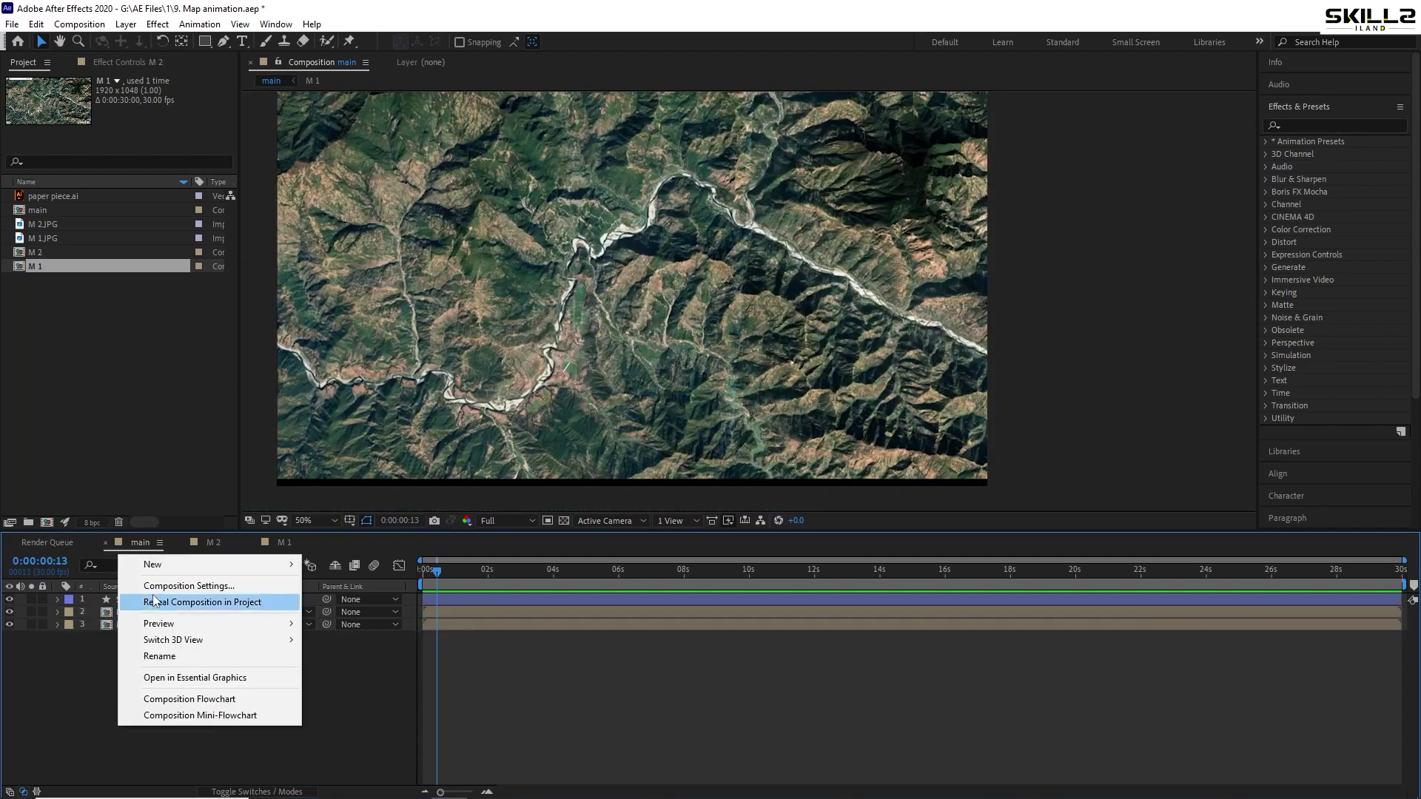
mouse_move(176, 566)
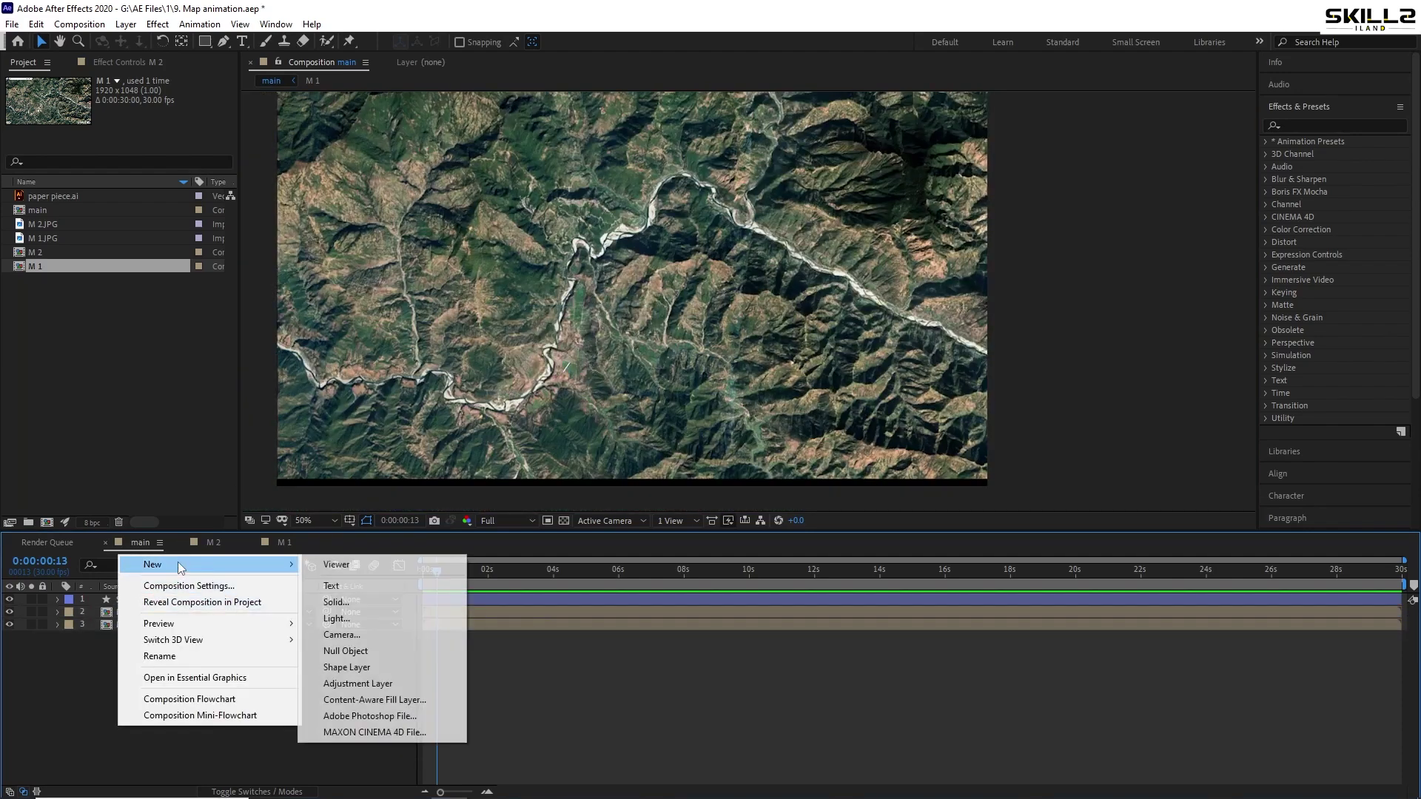
click(361, 651)
drag(125, 599, 130, 615)
click(148, 601)
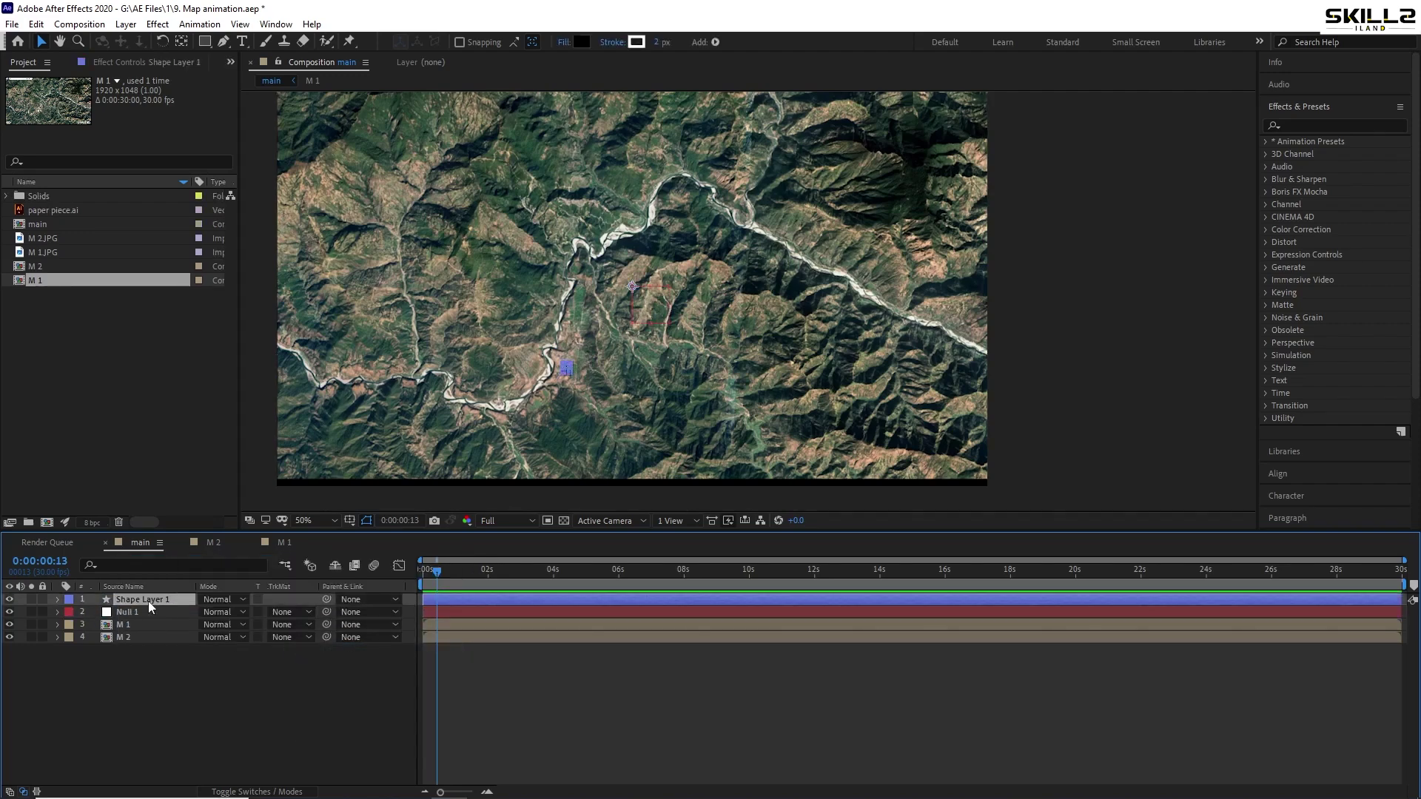
key(Delete)
Parent the M 1 and M 2 layers to Null 1 and save the project
click(140, 600)
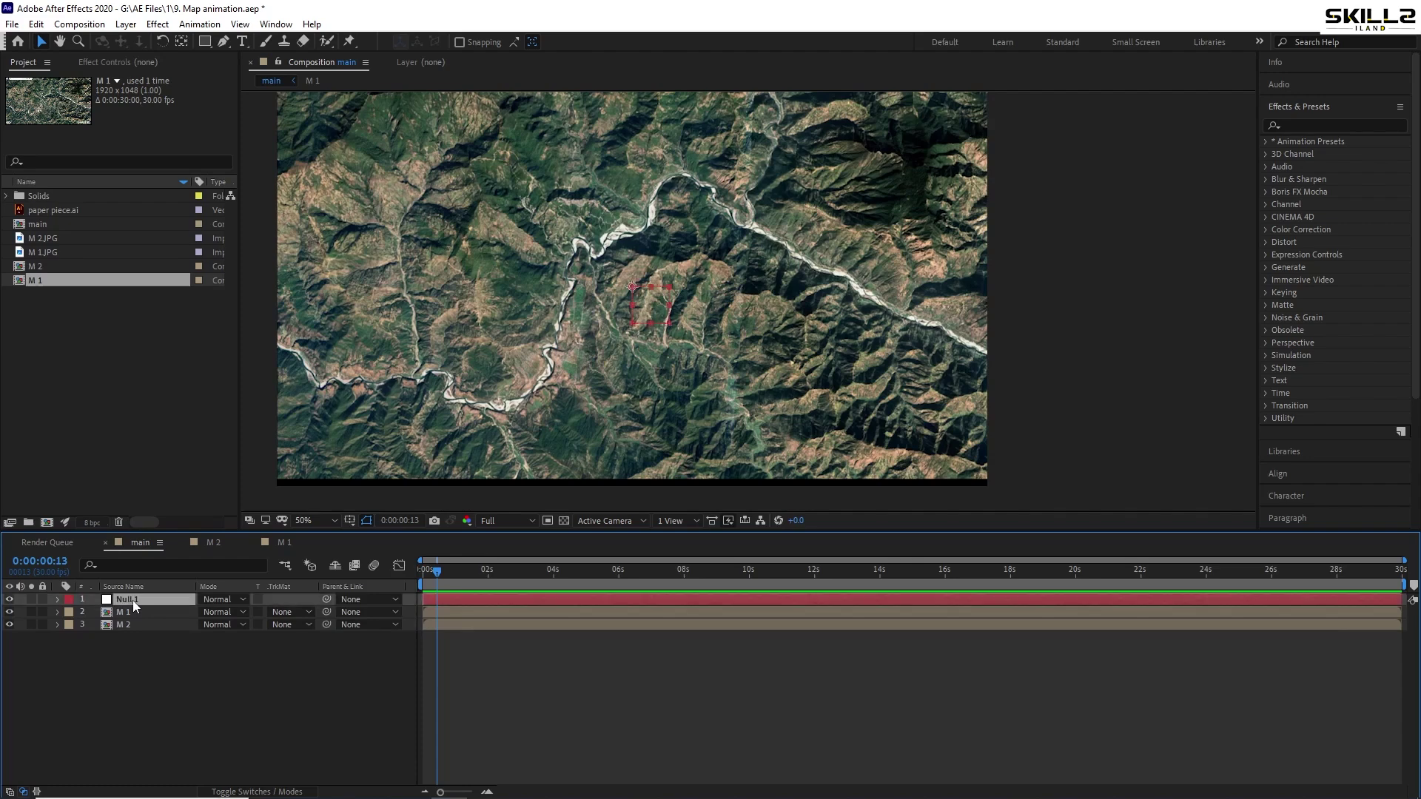
click(123, 612)
shift+click(123, 625)
drag(326, 624, 122, 603)
click(114, 659)
key(ctrl+s)
Create an empty shape layer below Null 1, parent it to Null 1, and save the project
click(126, 600)
right_click(149, 594)
mouse_move(193, 510)
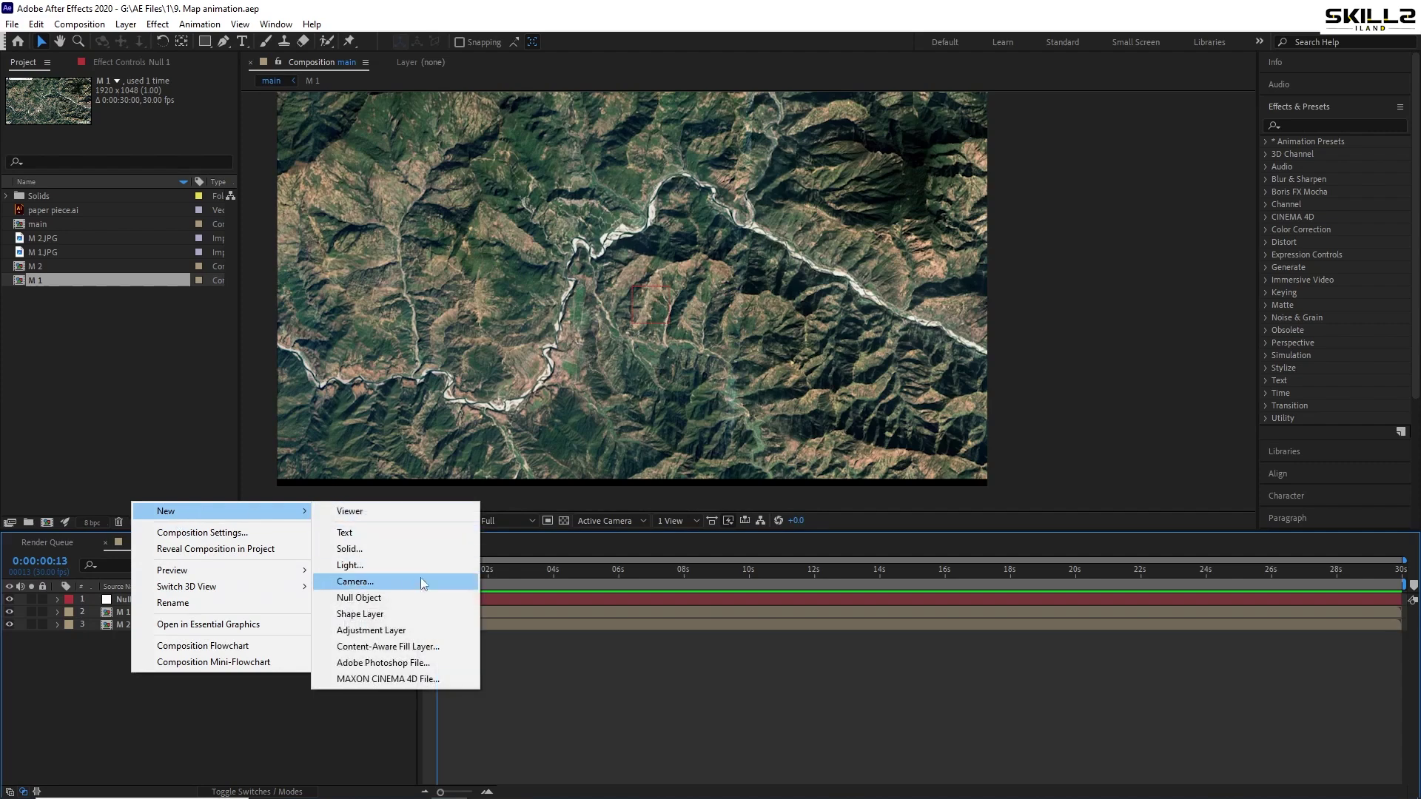
click(396, 614)
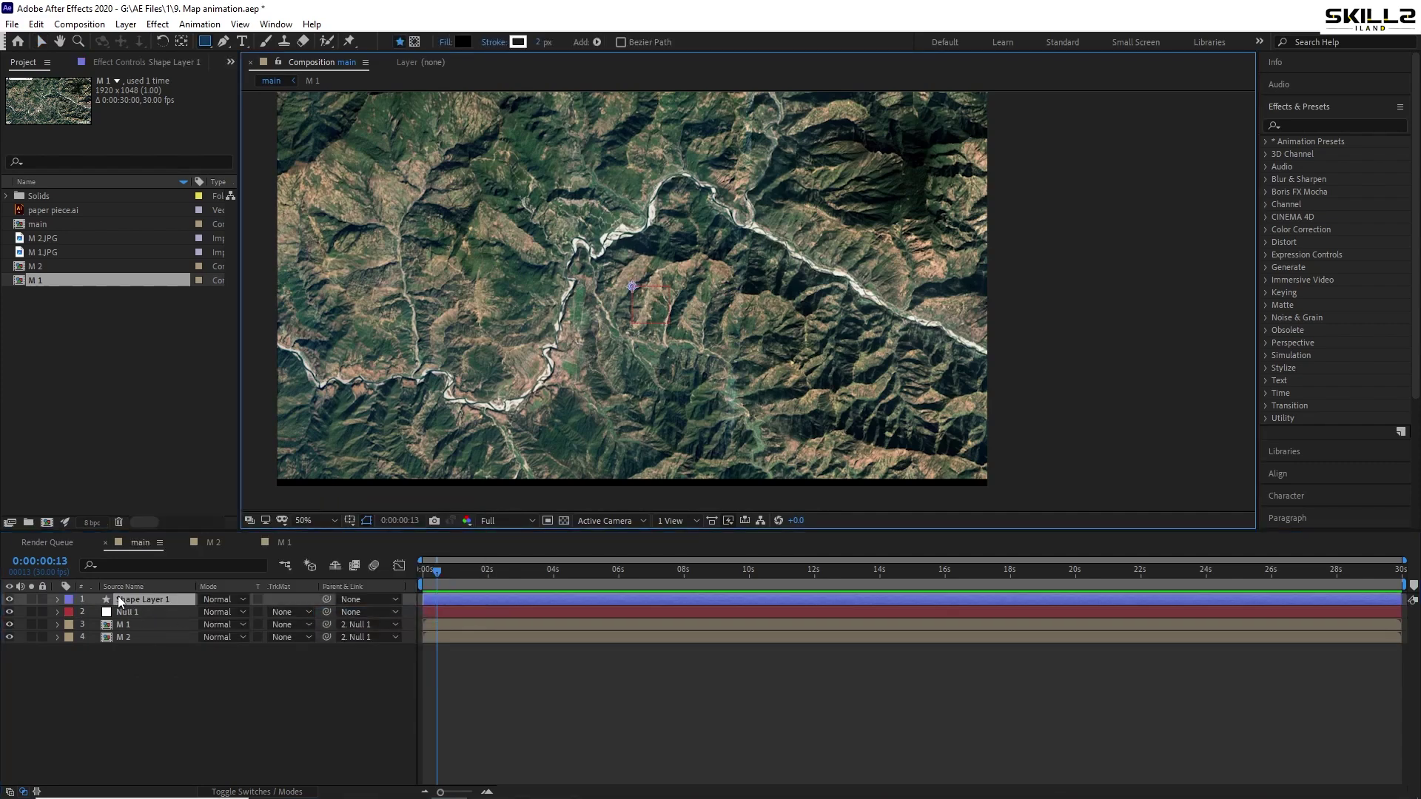
drag(136, 603, 127, 621)
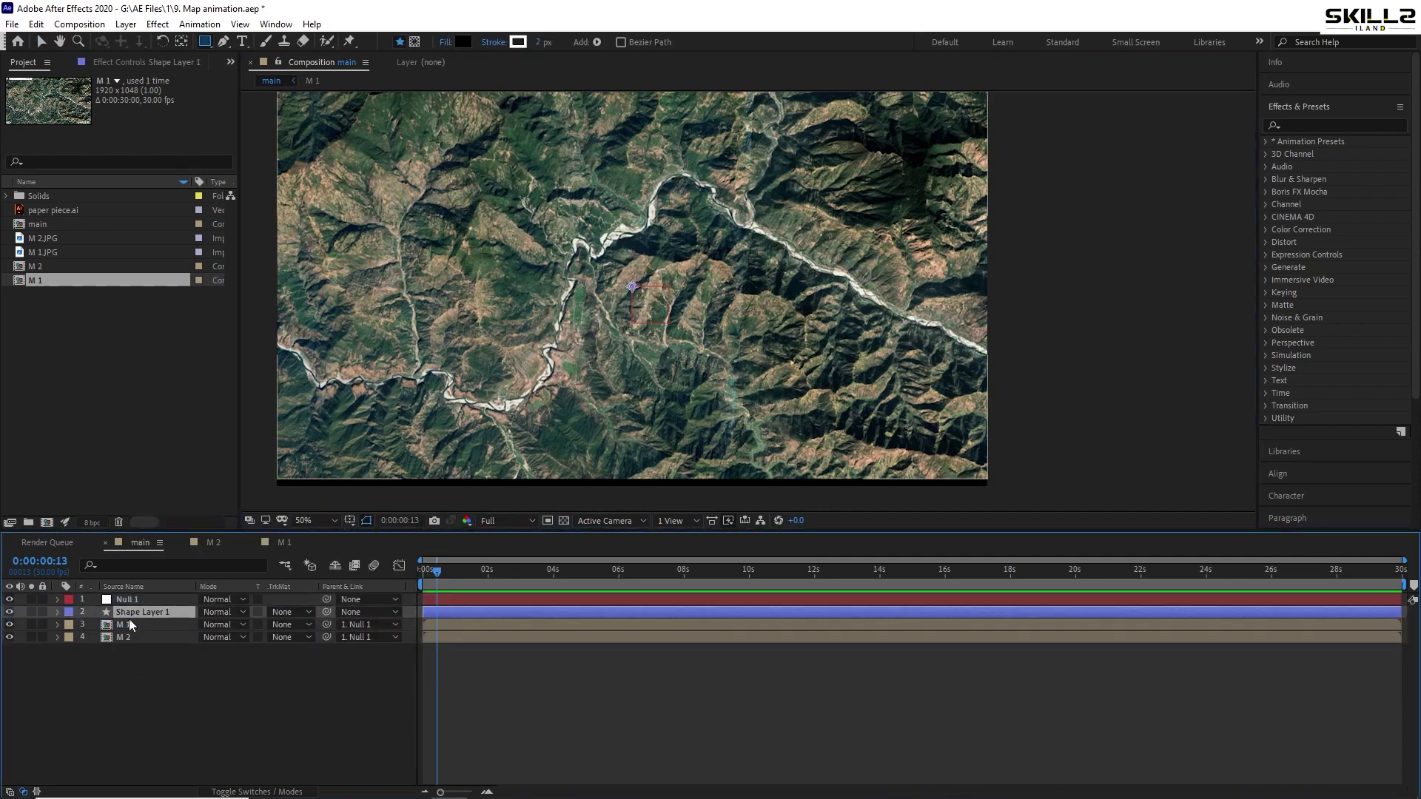
drag(330, 608, 133, 601)
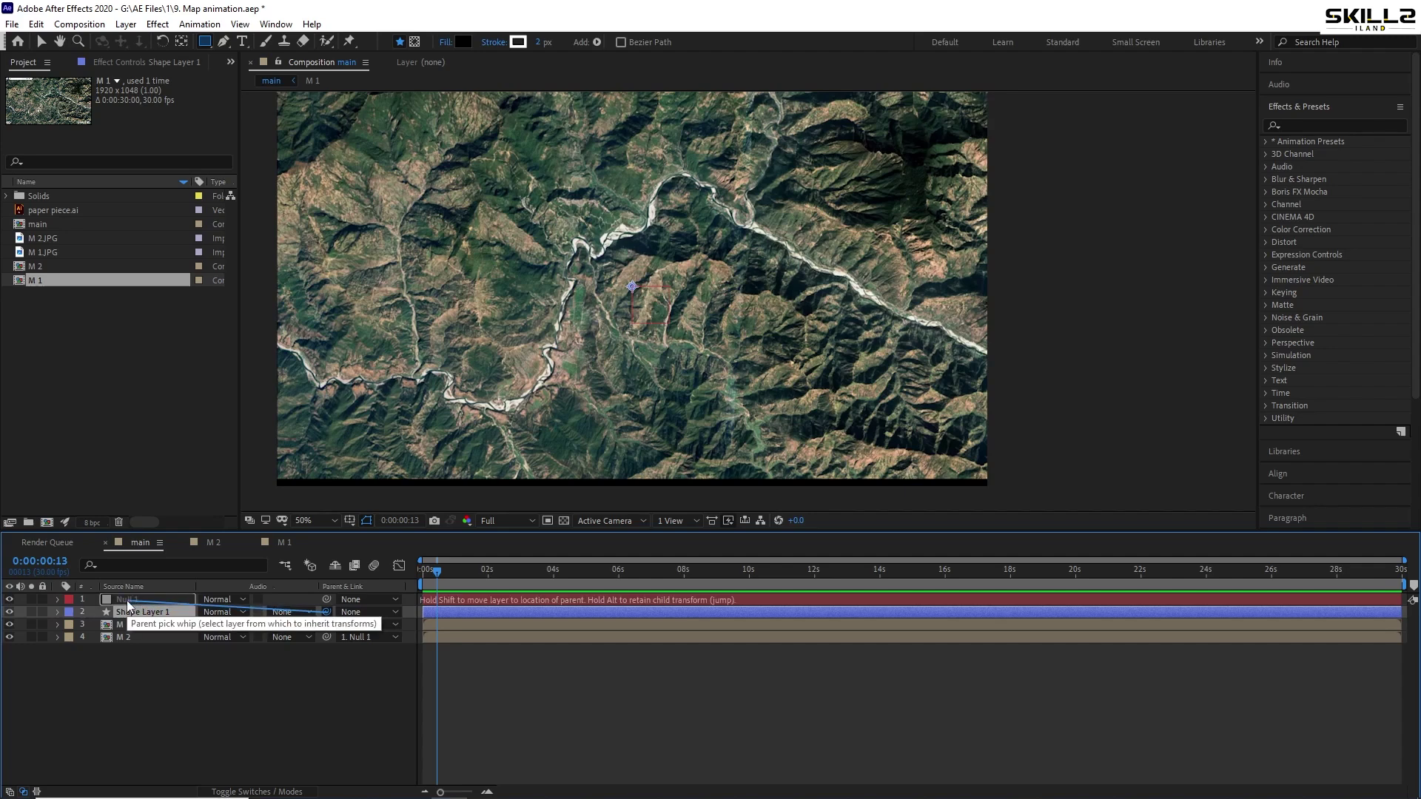
key(ctrl+s)
Draw a closed, irregular Pen outline on the new shape layer around the central river valley of the map
mouse_move(685, 385)
mouse_down()
mouse_move(725, 422)
mouse_move(693, 392)
mouse_up()
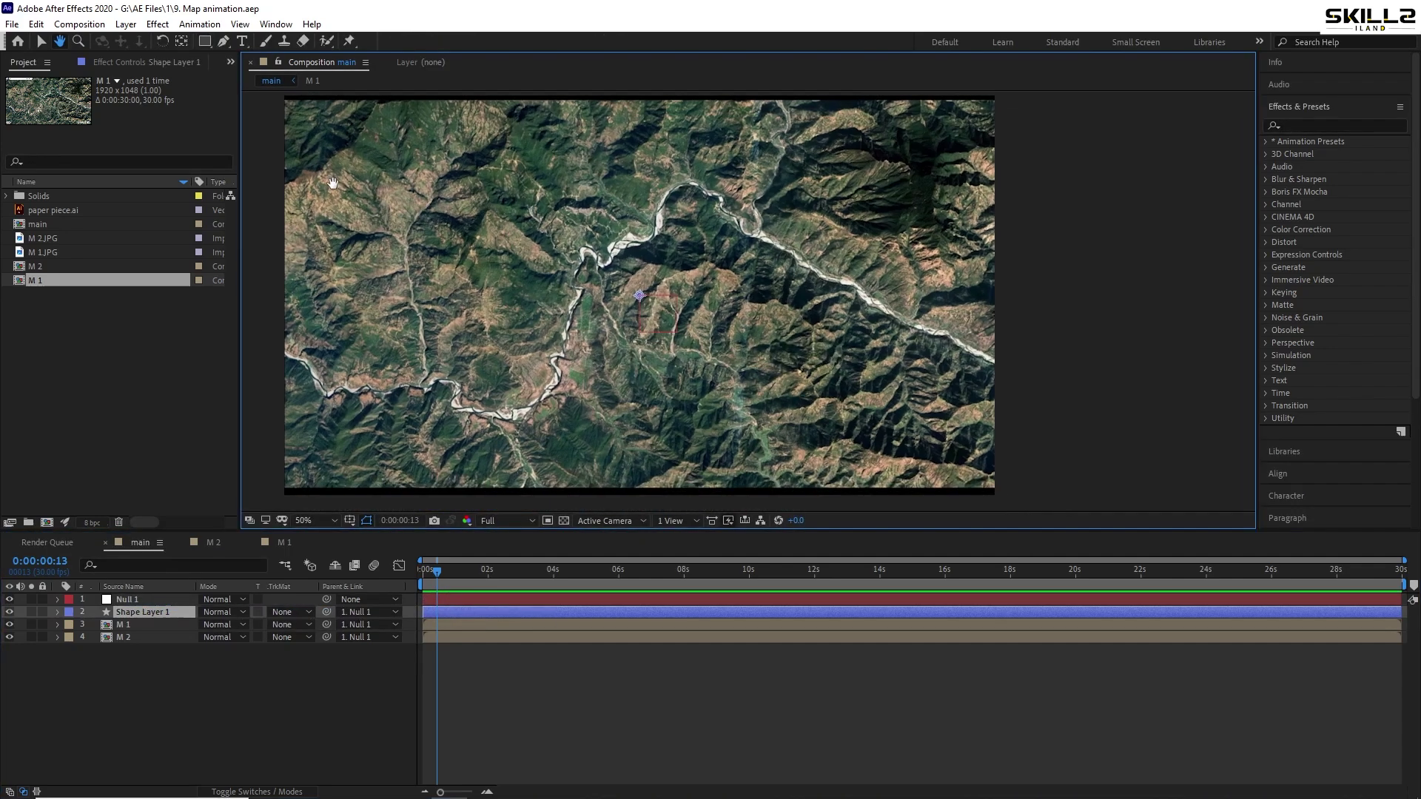
click(223, 41)
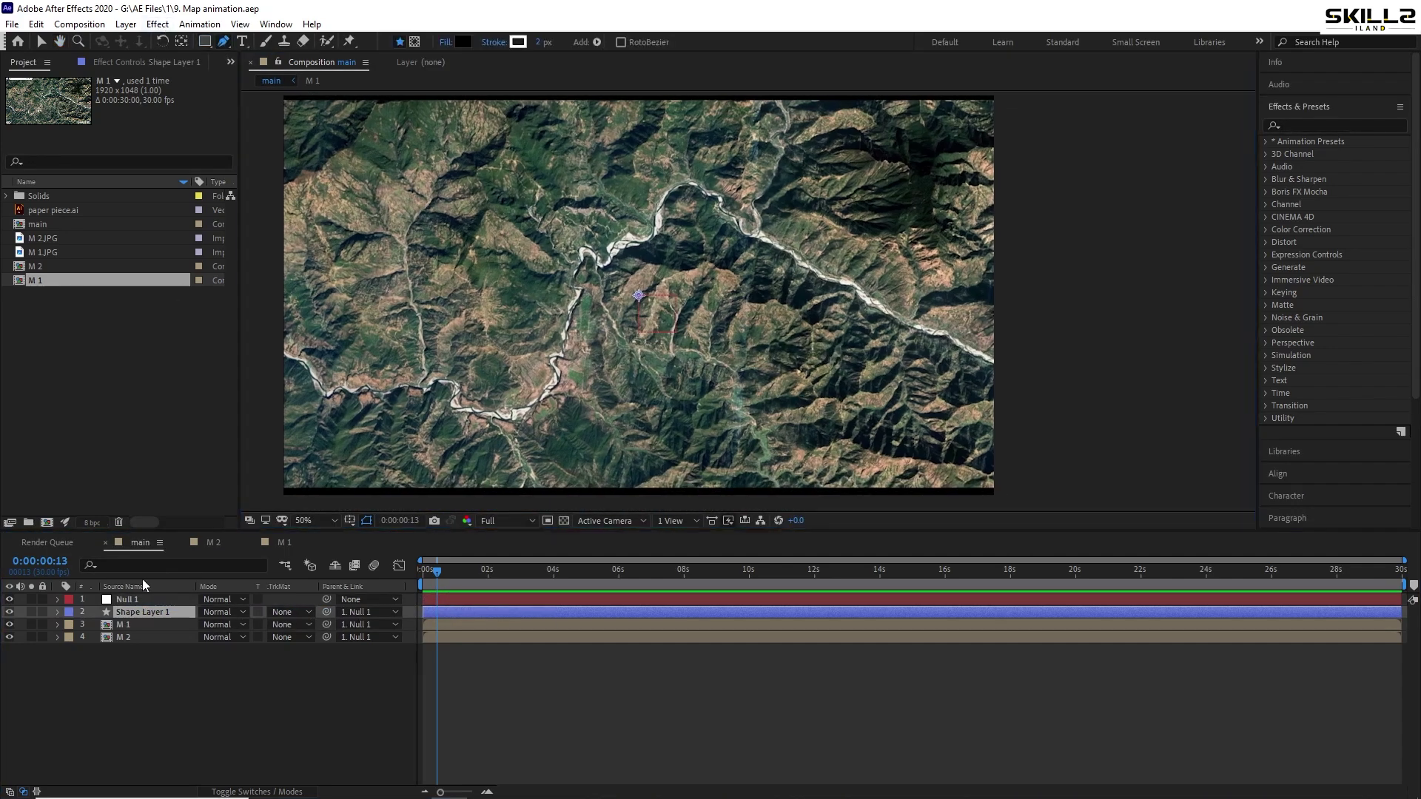
click(765, 223)
click(760, 201)
click(736, 182)
click(704, 176)
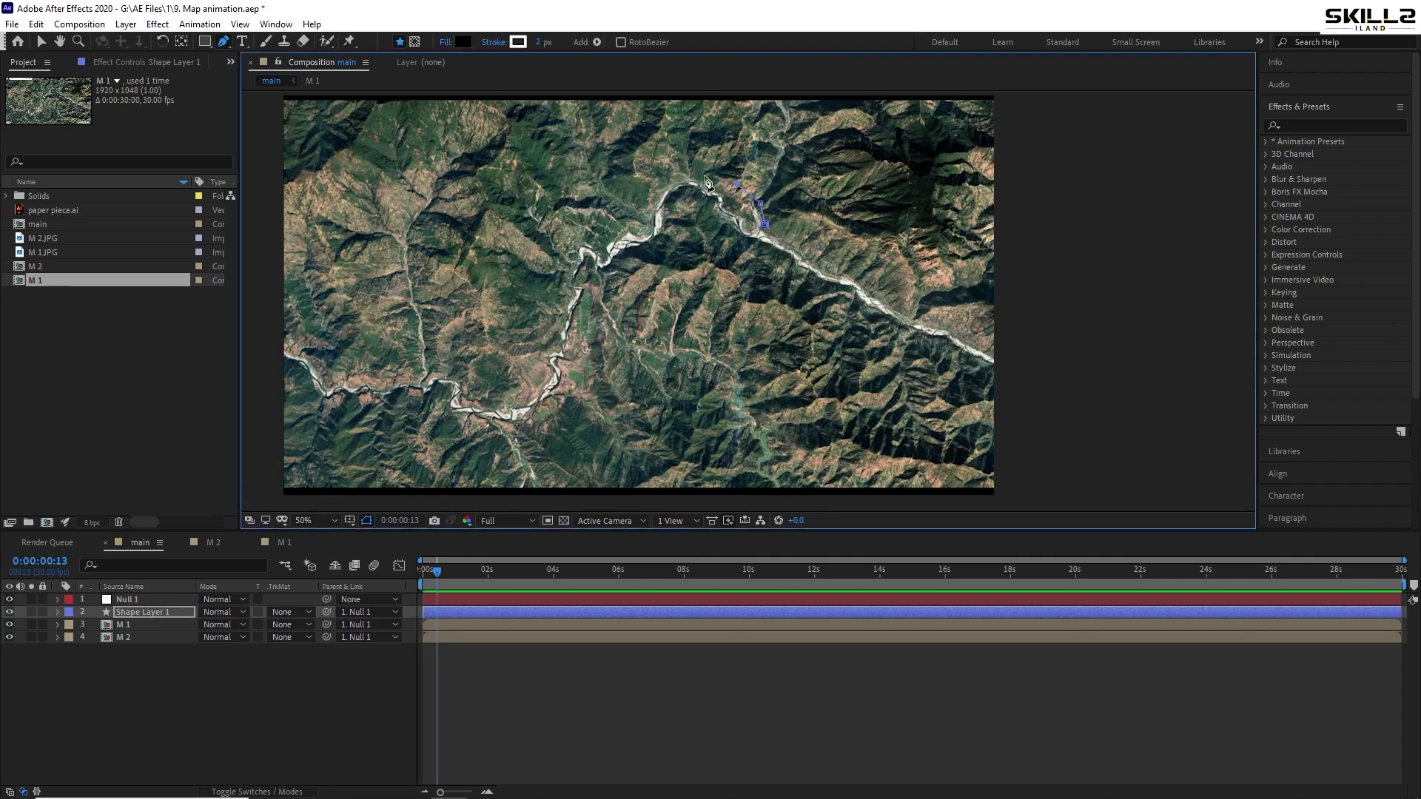
click(678, 171)
click(651, 179)
click(634, 200)
click(616, 217)
click(586, 221)
click(555, 229)
click(544, 261)
click(523, 318)
click(477, 340)
click(425, 336)
click(408, 428)
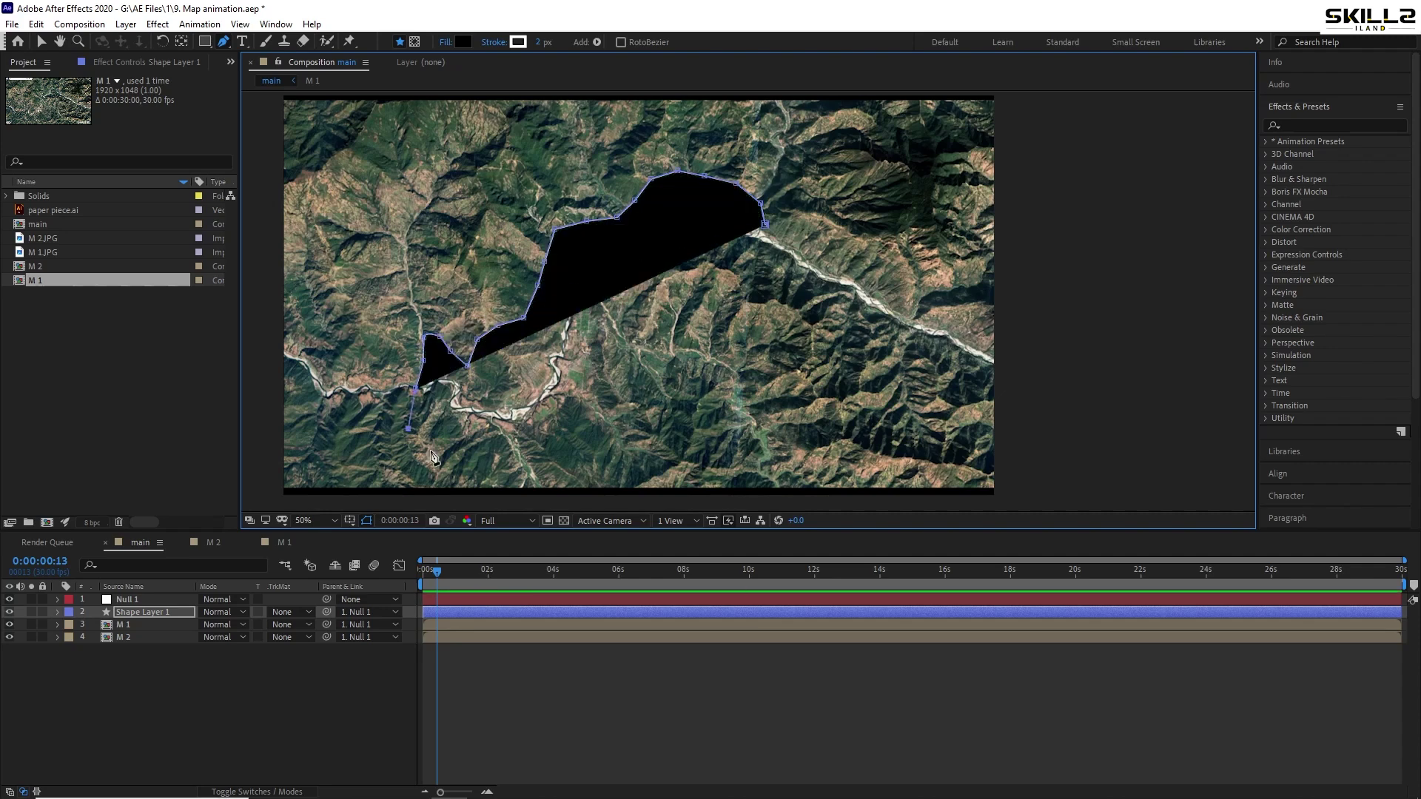
click(586, 438)
click(717, 383)
click(765, 223)
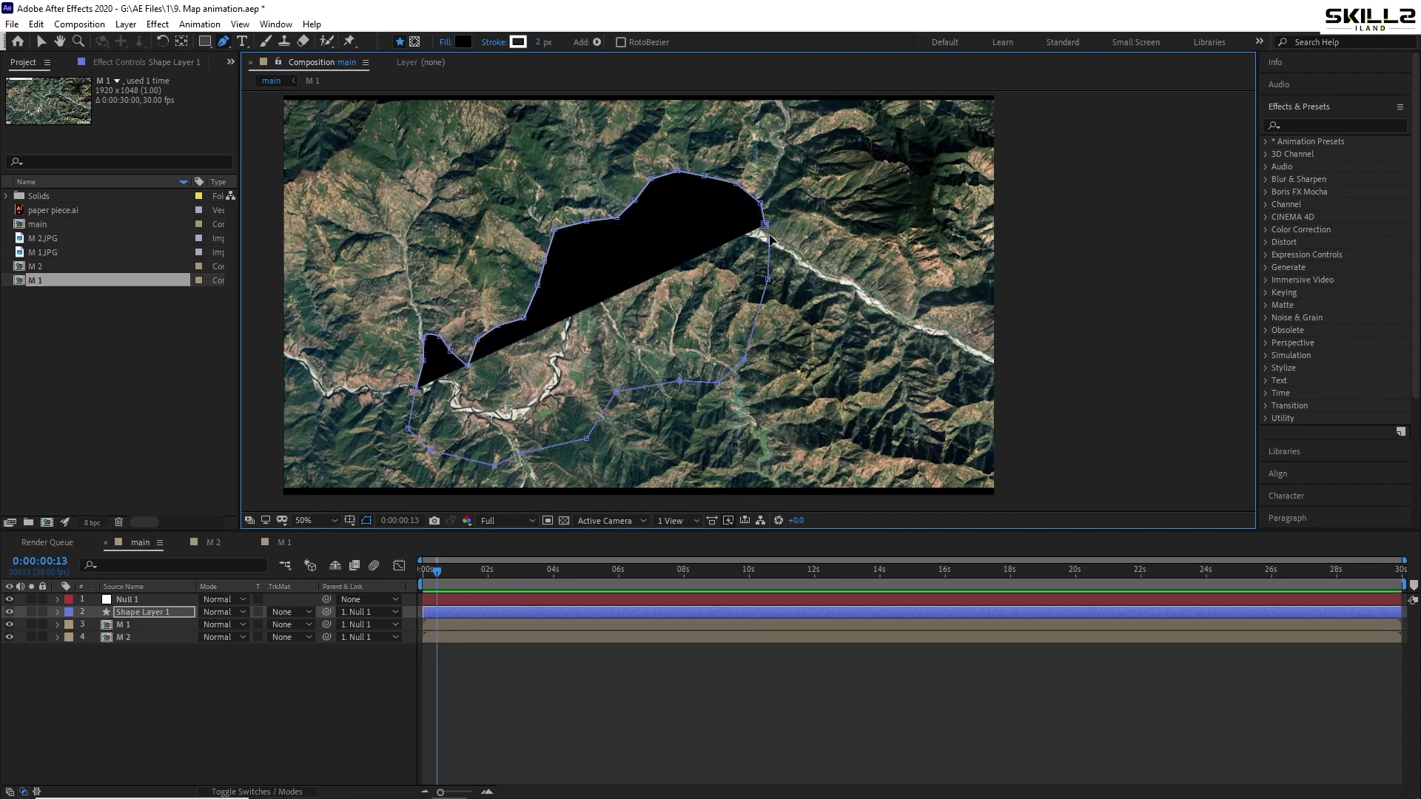
Set the outline shape's fill to None and its stroke width to 3 px
click(446, 43)
click(635, 365)
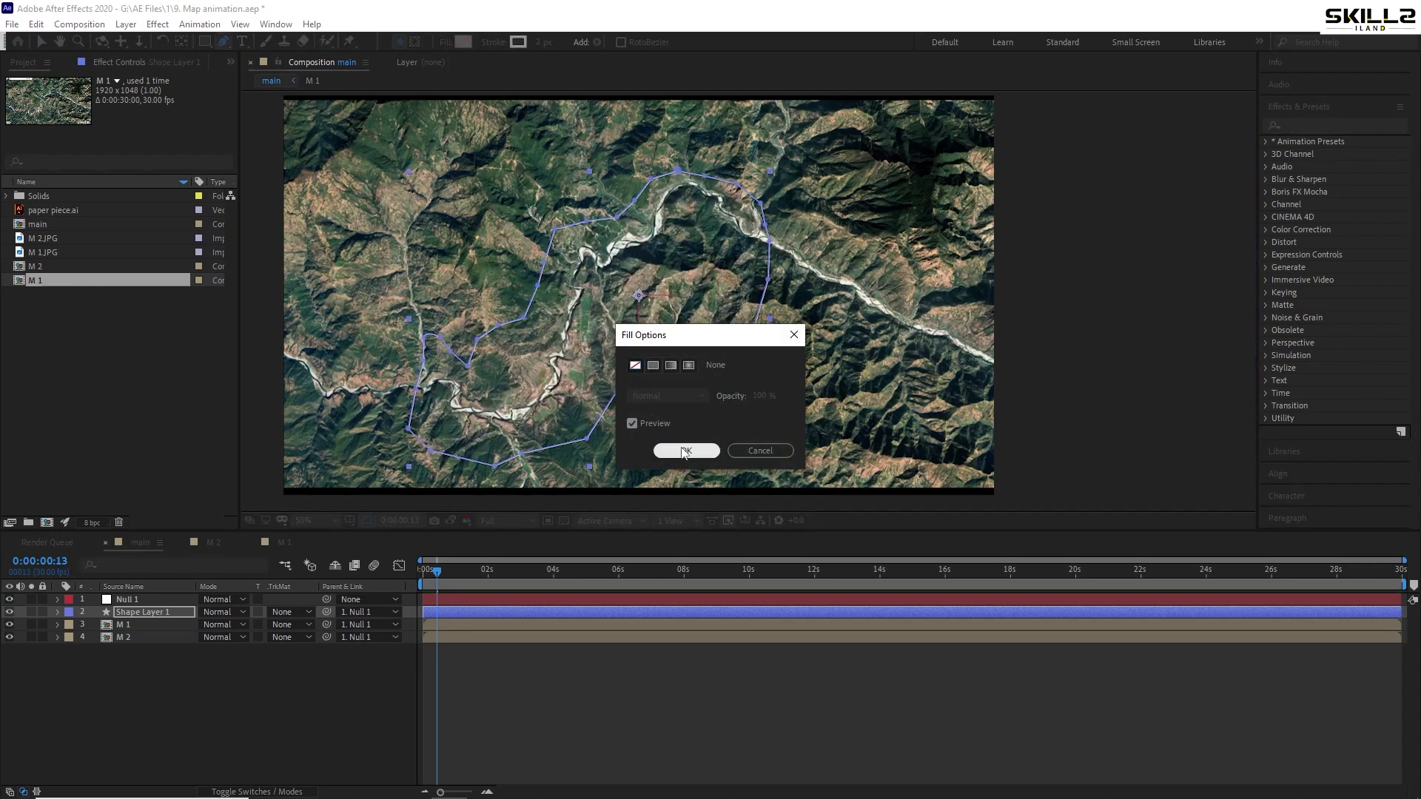
click(686, 450)
click(542, 41)
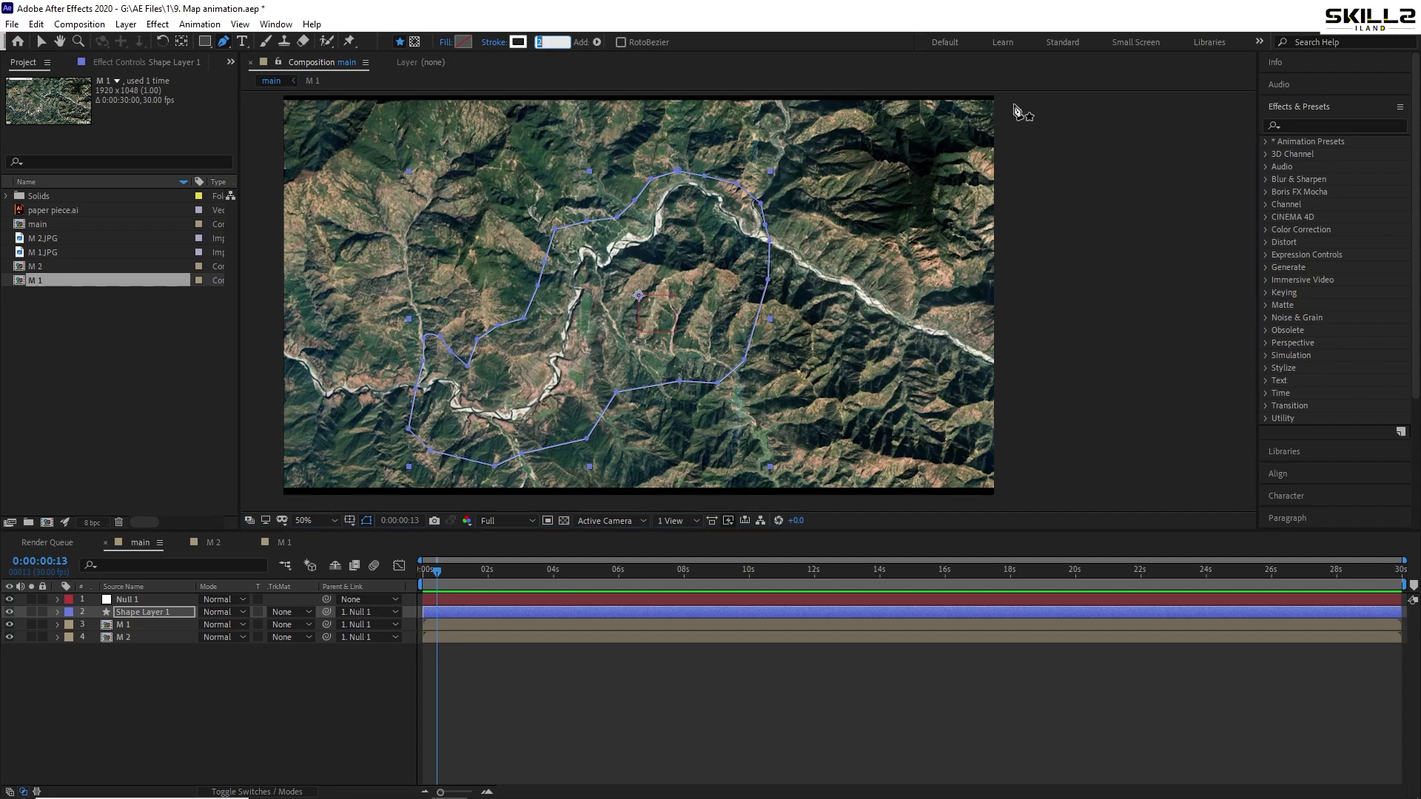
text(3)
key(Return)
click(233, 685)
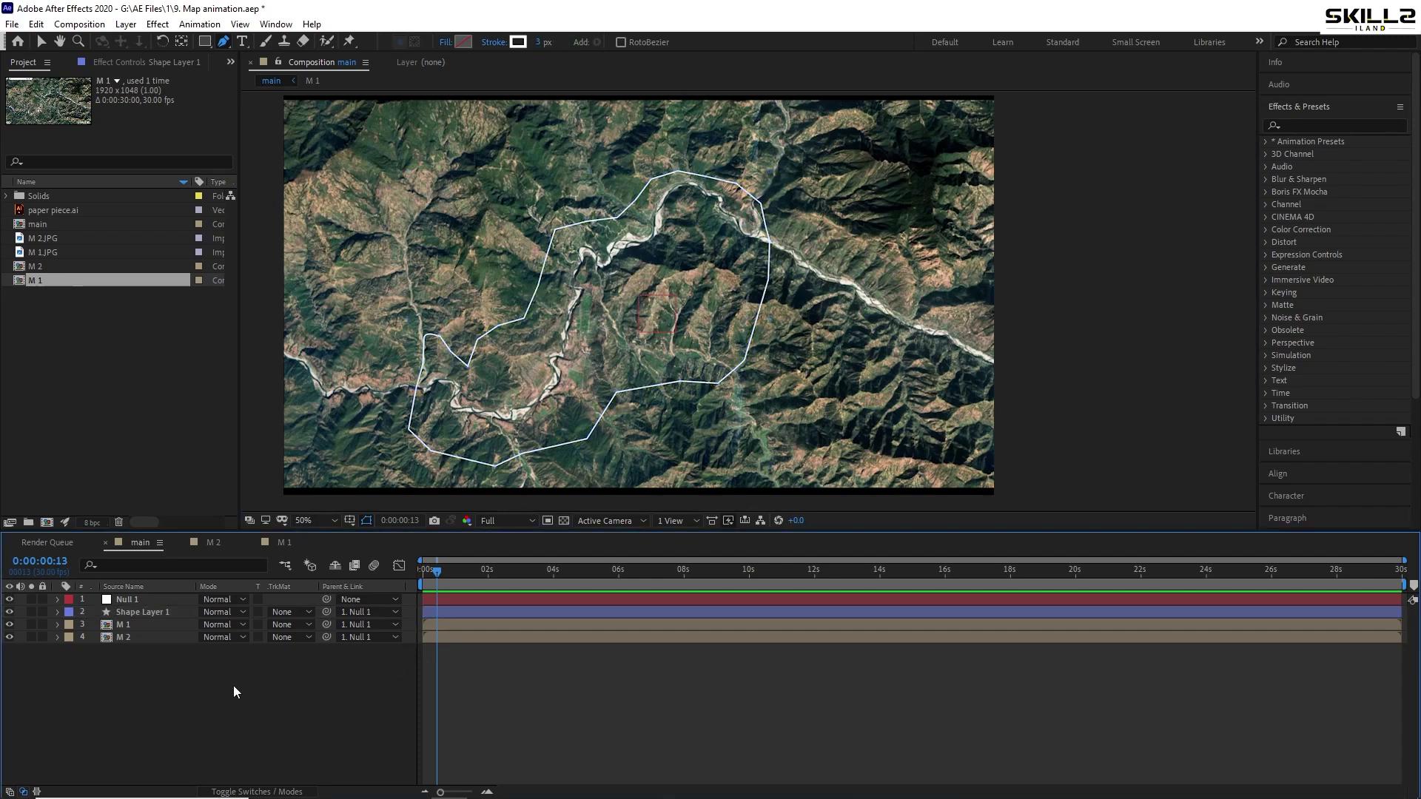
click(131, 611)
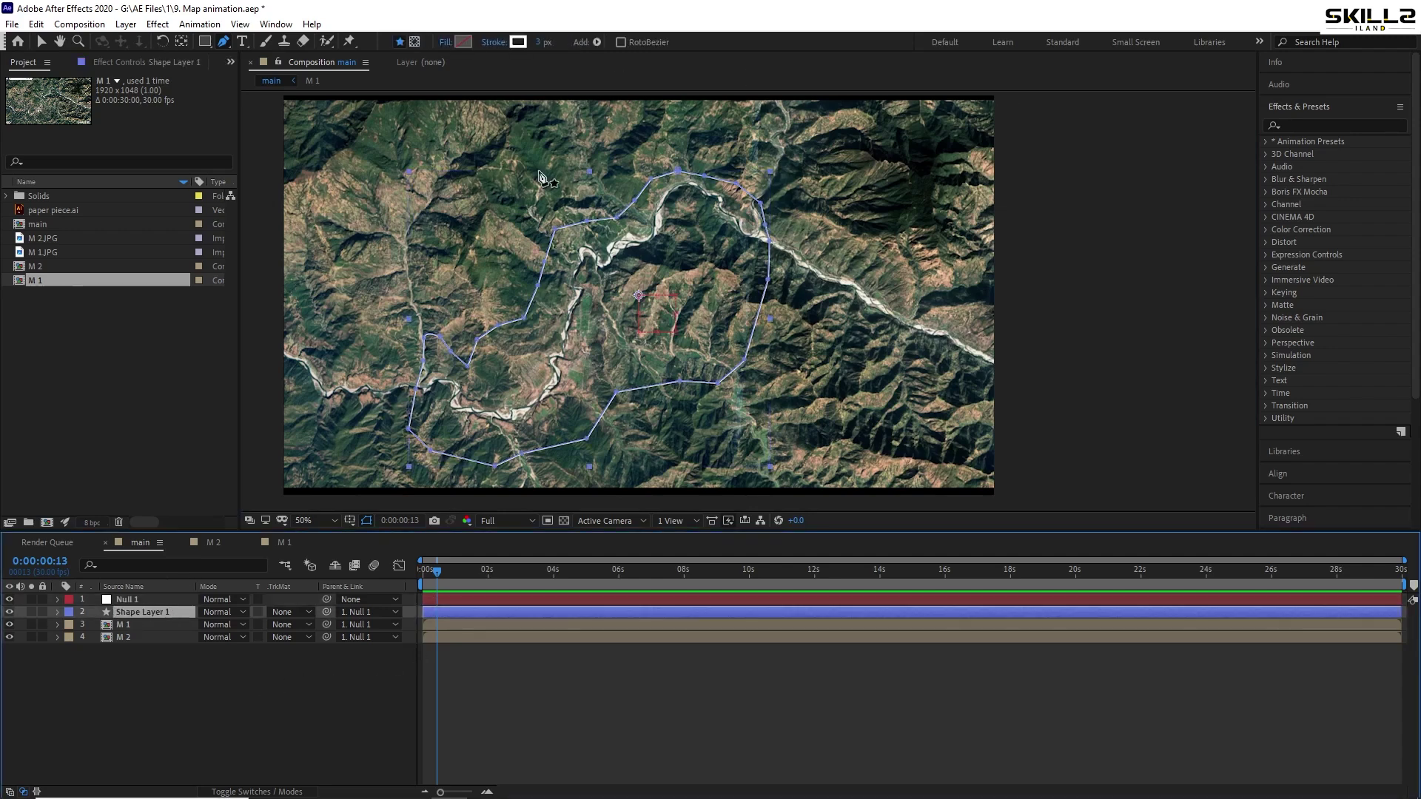
click(540, 42)
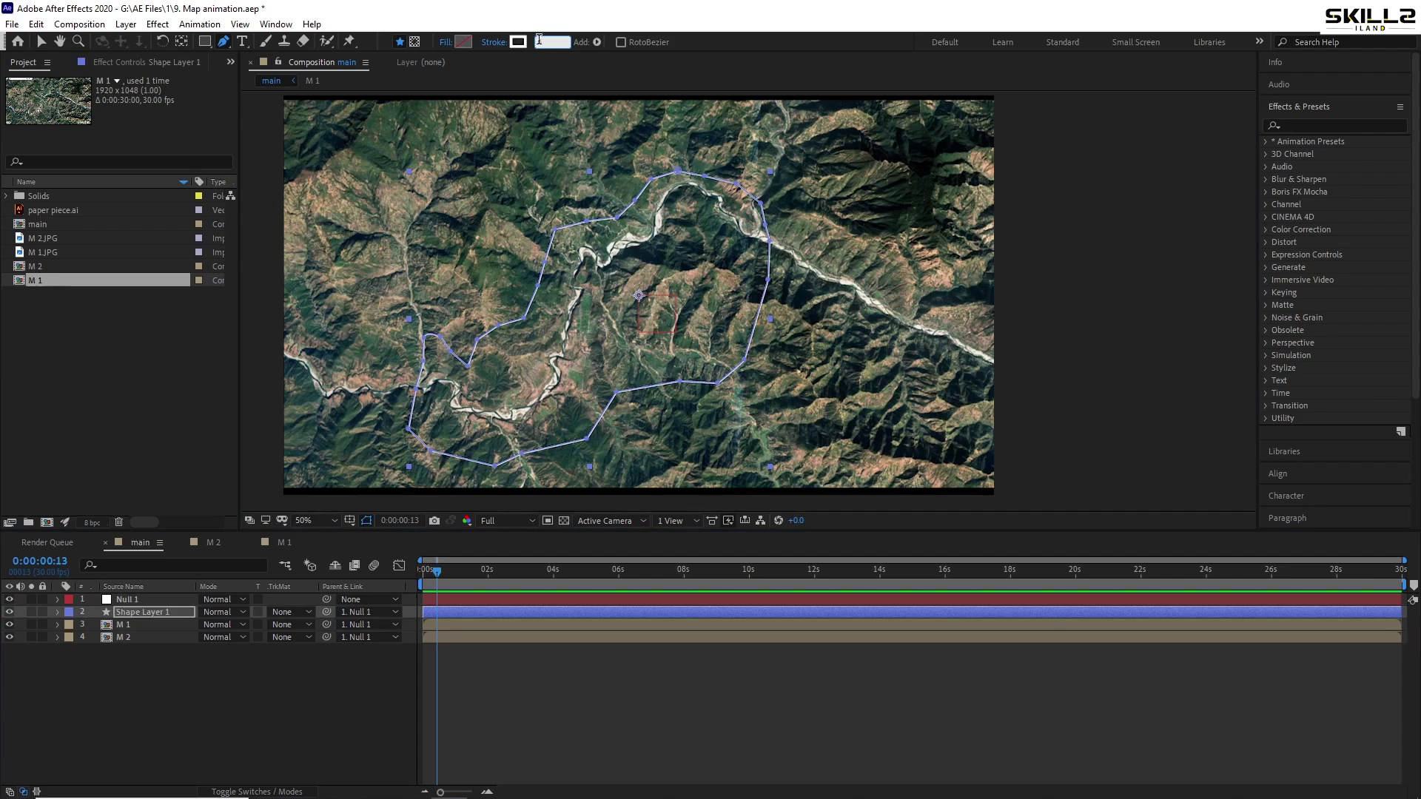
key(Return)
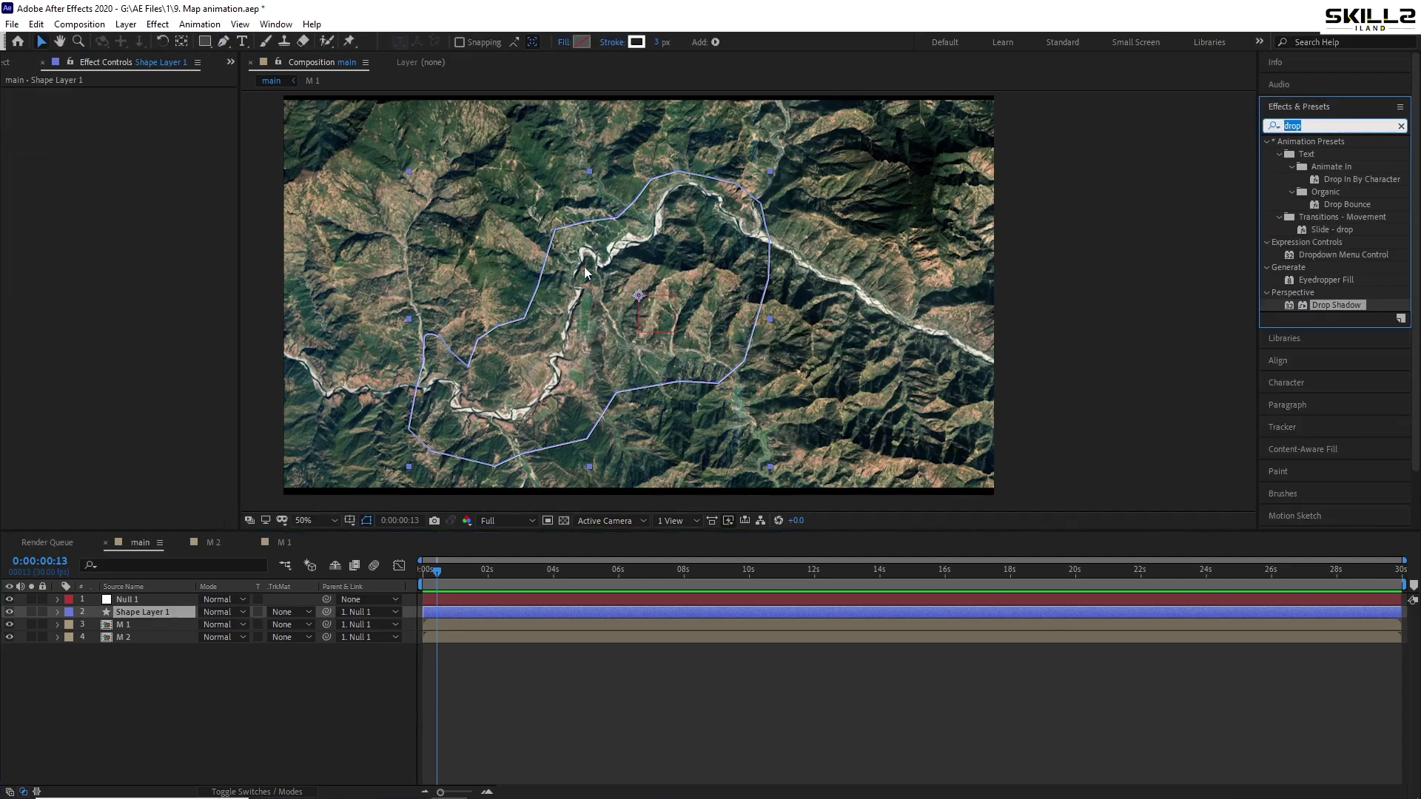
Apply the Stylize Glow effect to Shape Layer 1, save the project, and deselect the layer
text(glo)
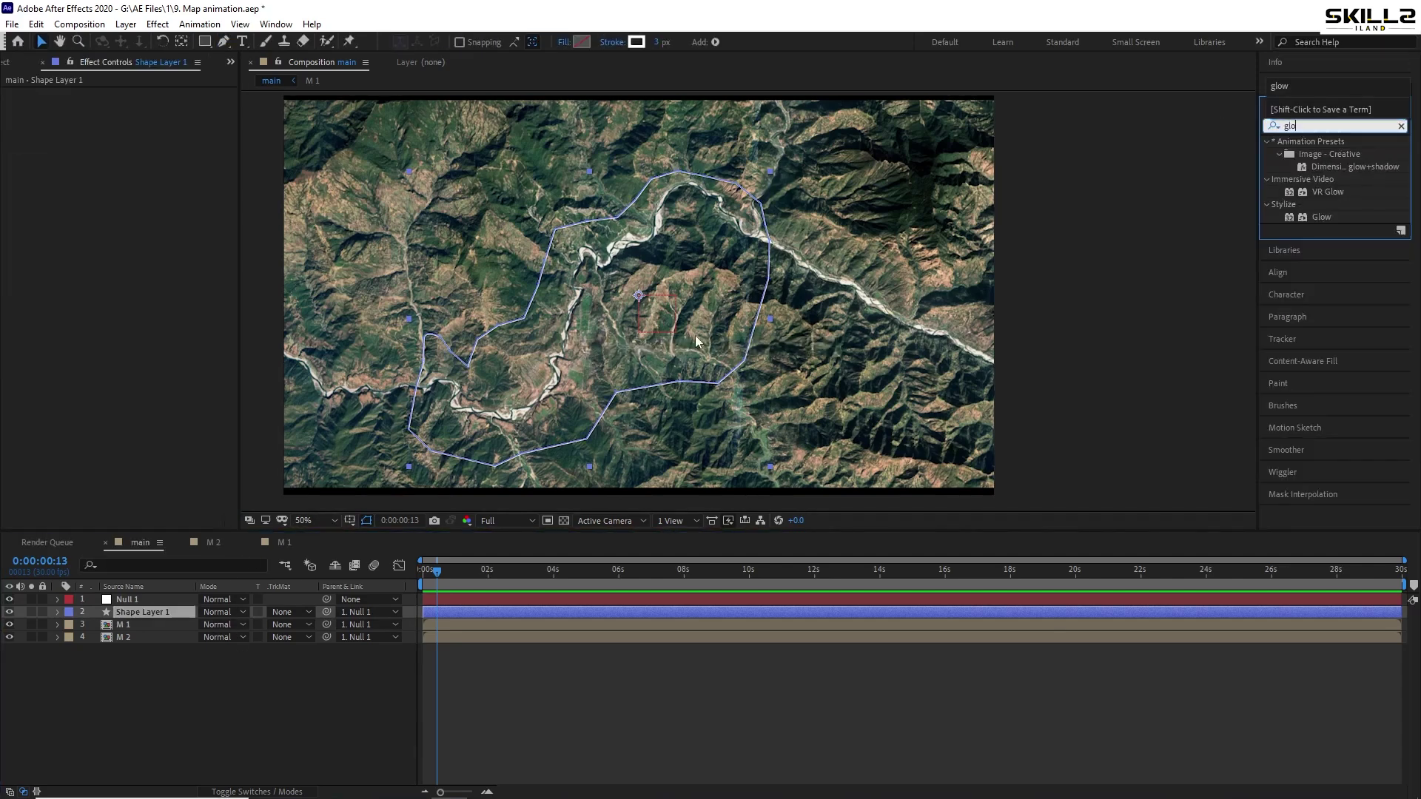
click(1319, 217)
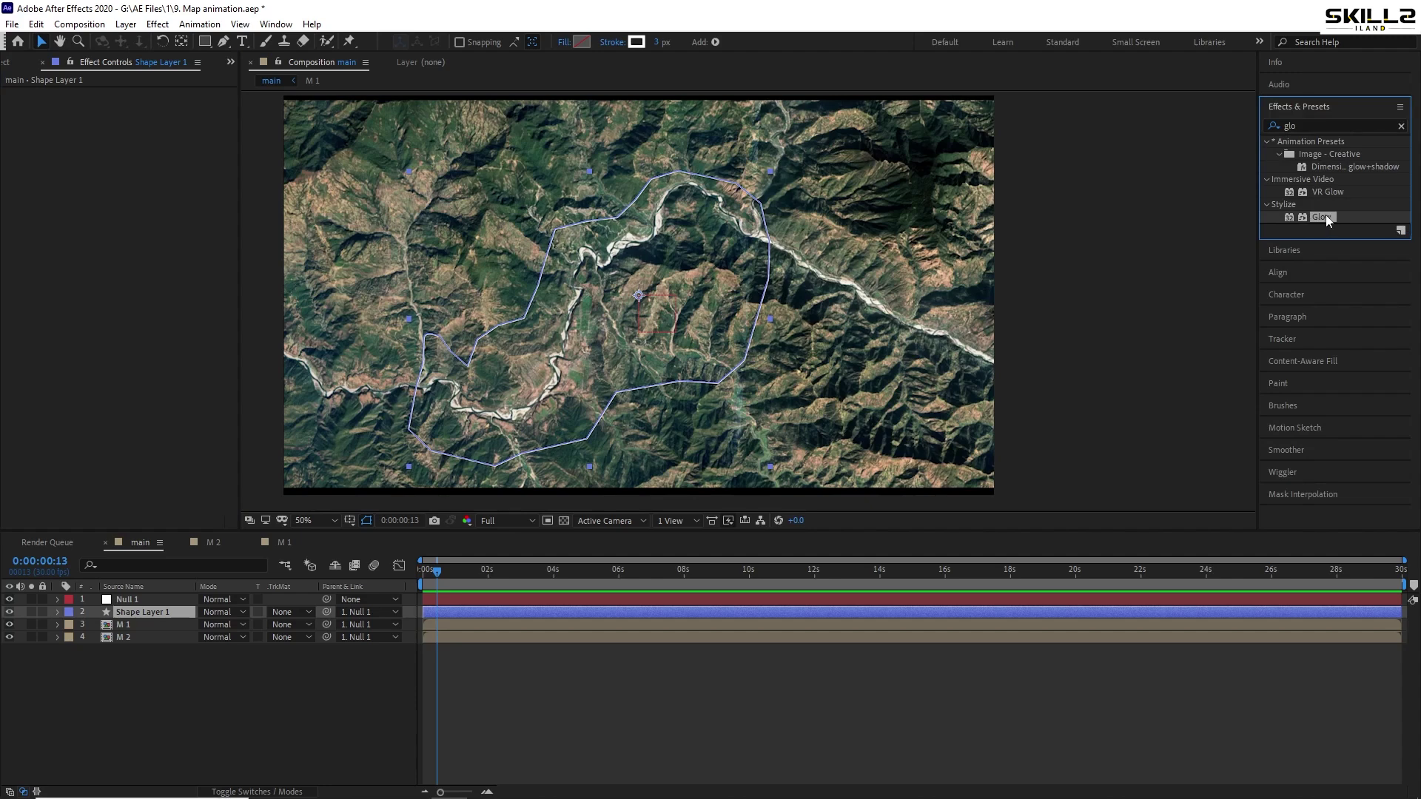
double_click(1323, 217)
key(ctrl+s)
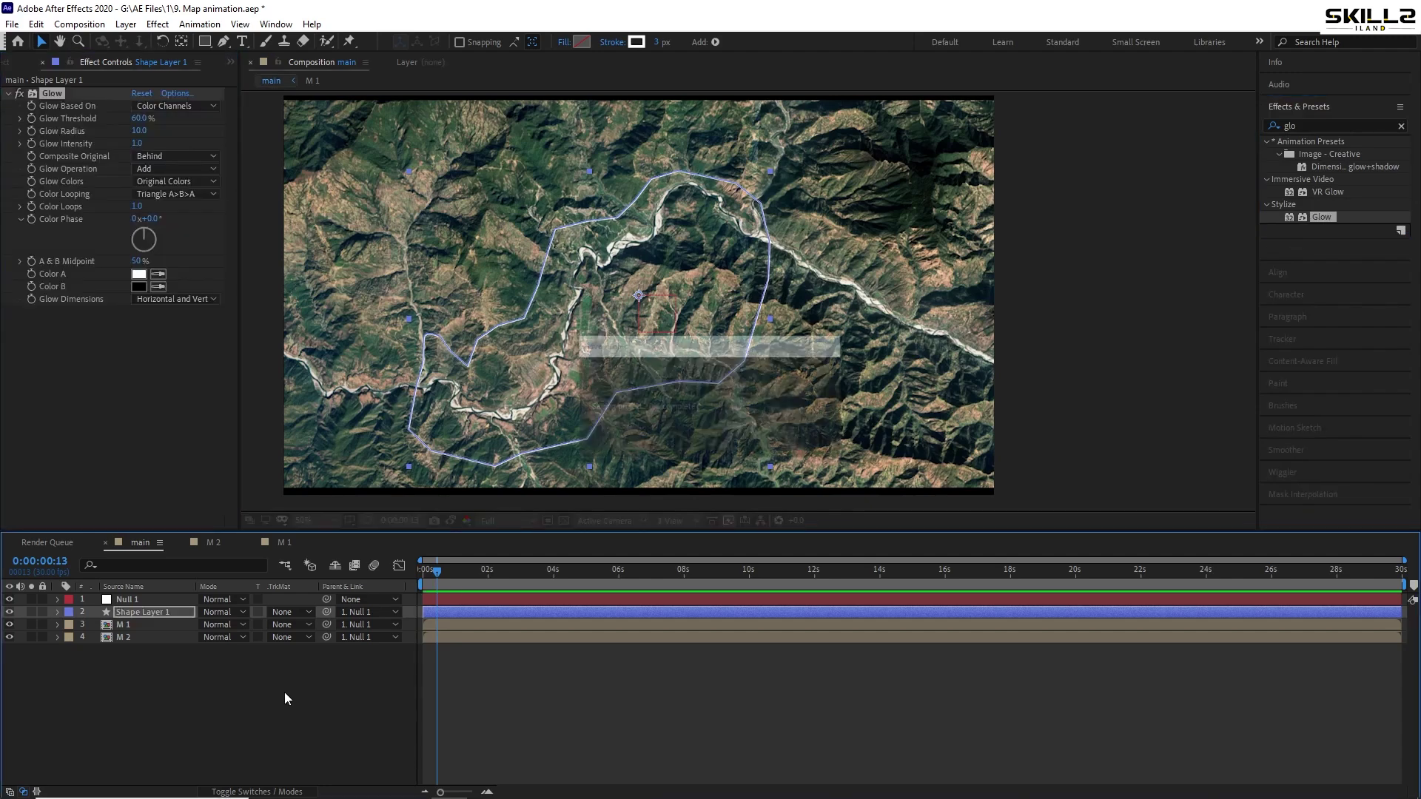
click(274, 694)
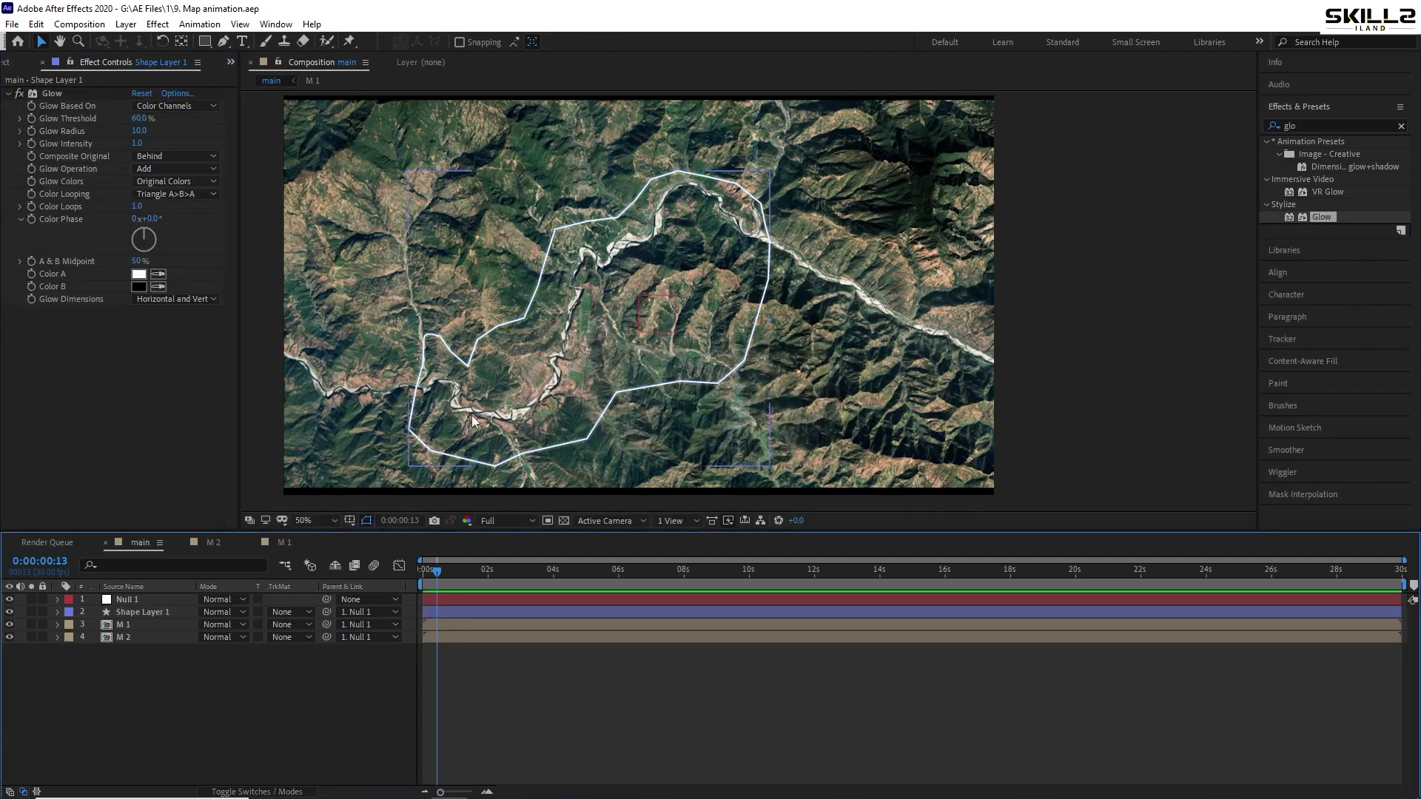
Create a text layer reading "LOCATION 1" over the center of the map in the main composition
scroll(474, 420, up, 2)
scroll(503, 379, down, 2)
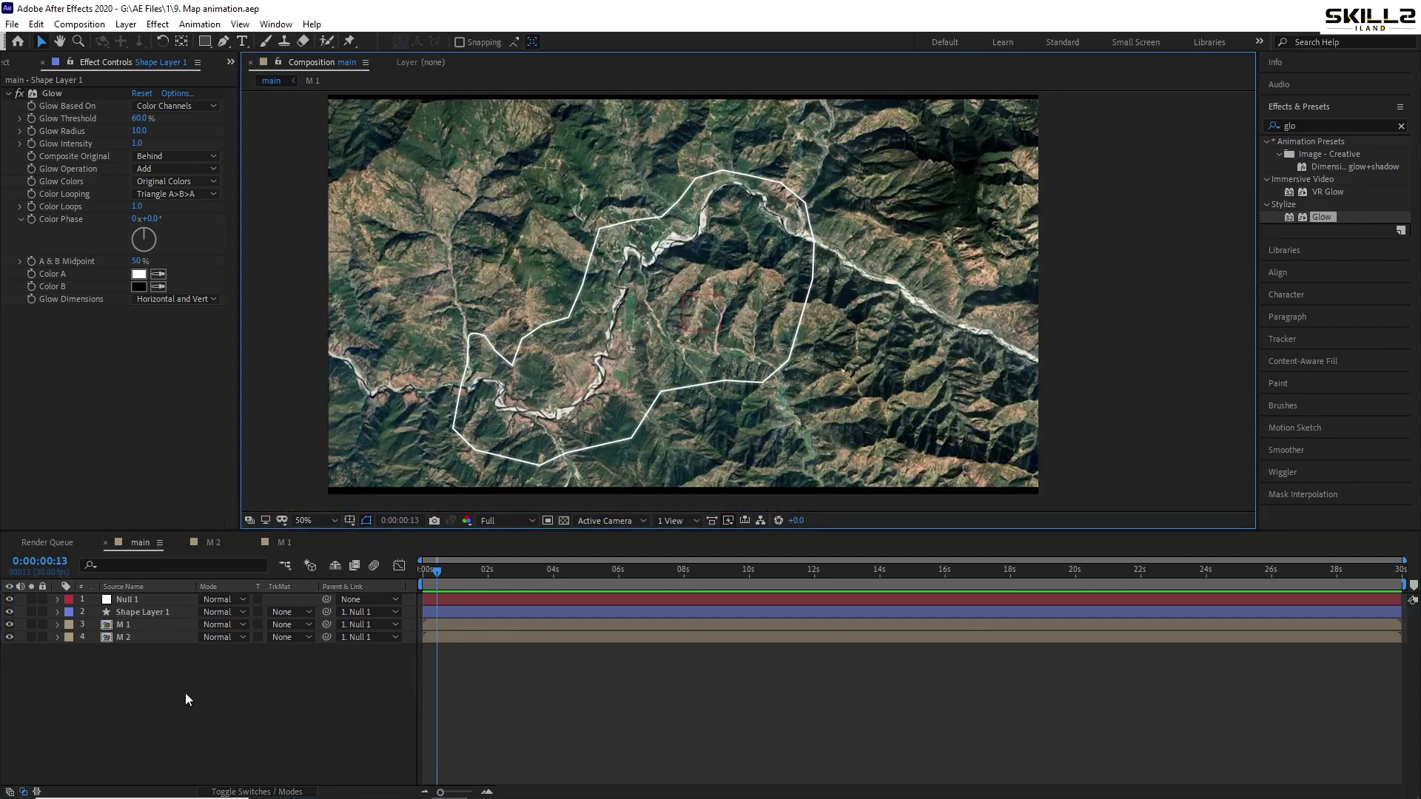
right_click(142, 681)
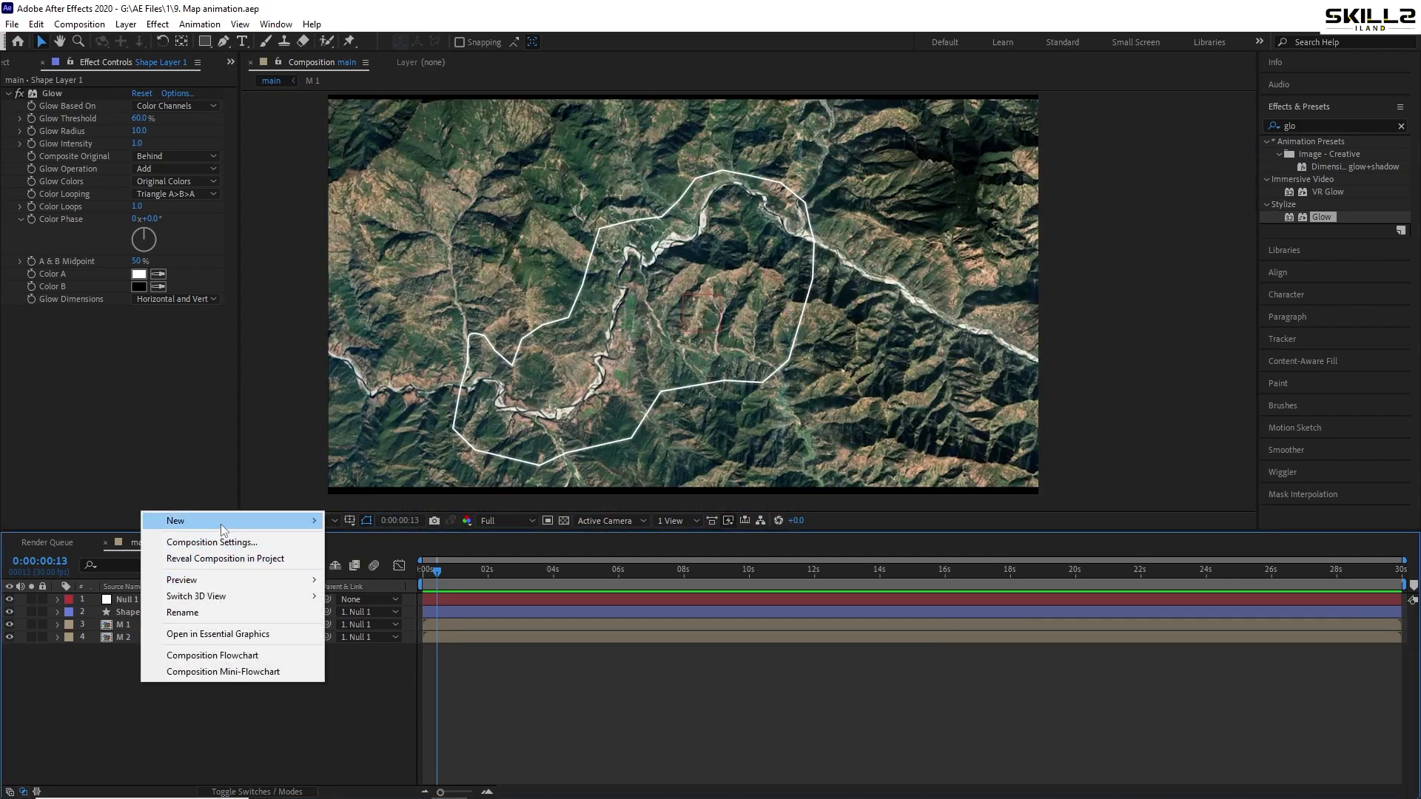
mouse_move(225, 526)
click(354, 540)
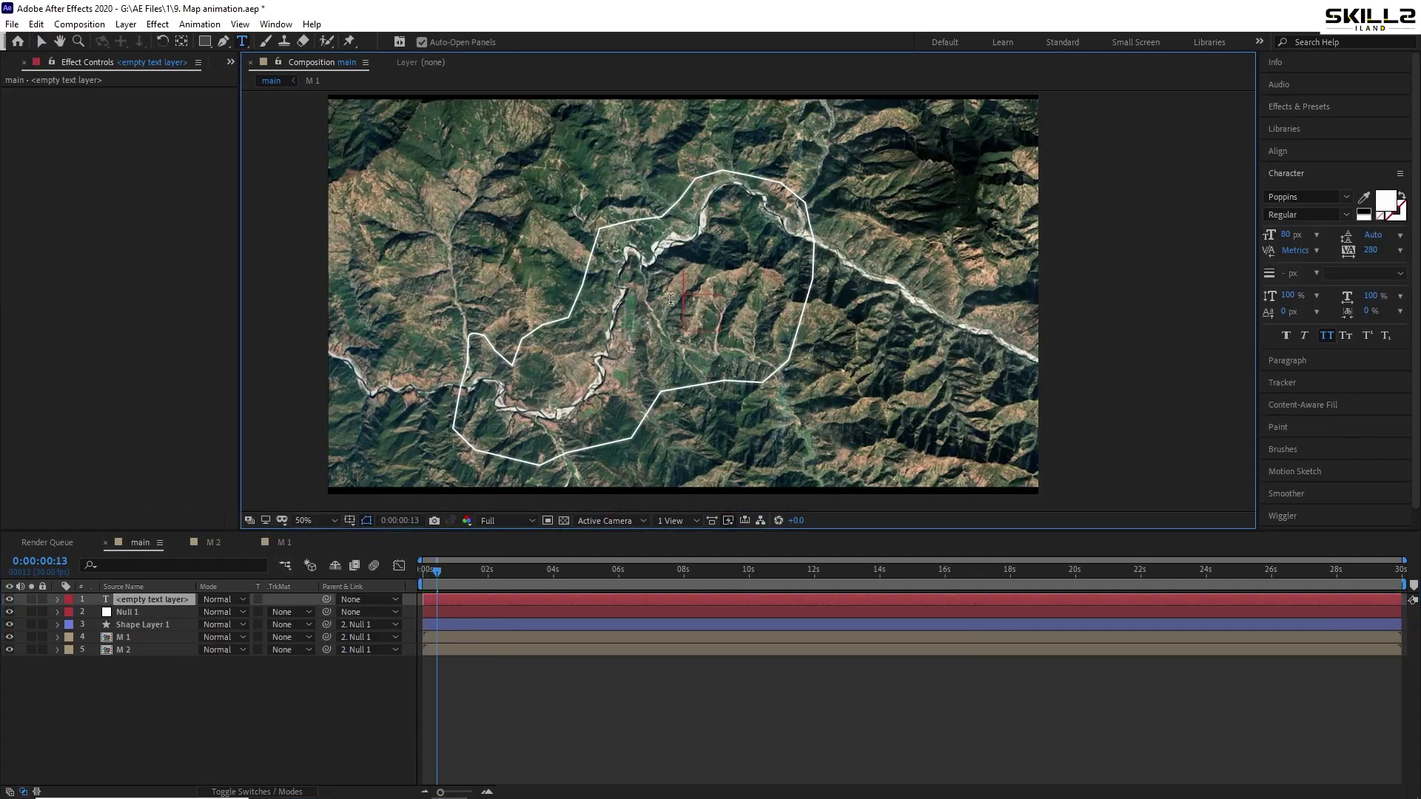
key(ctrl+s)
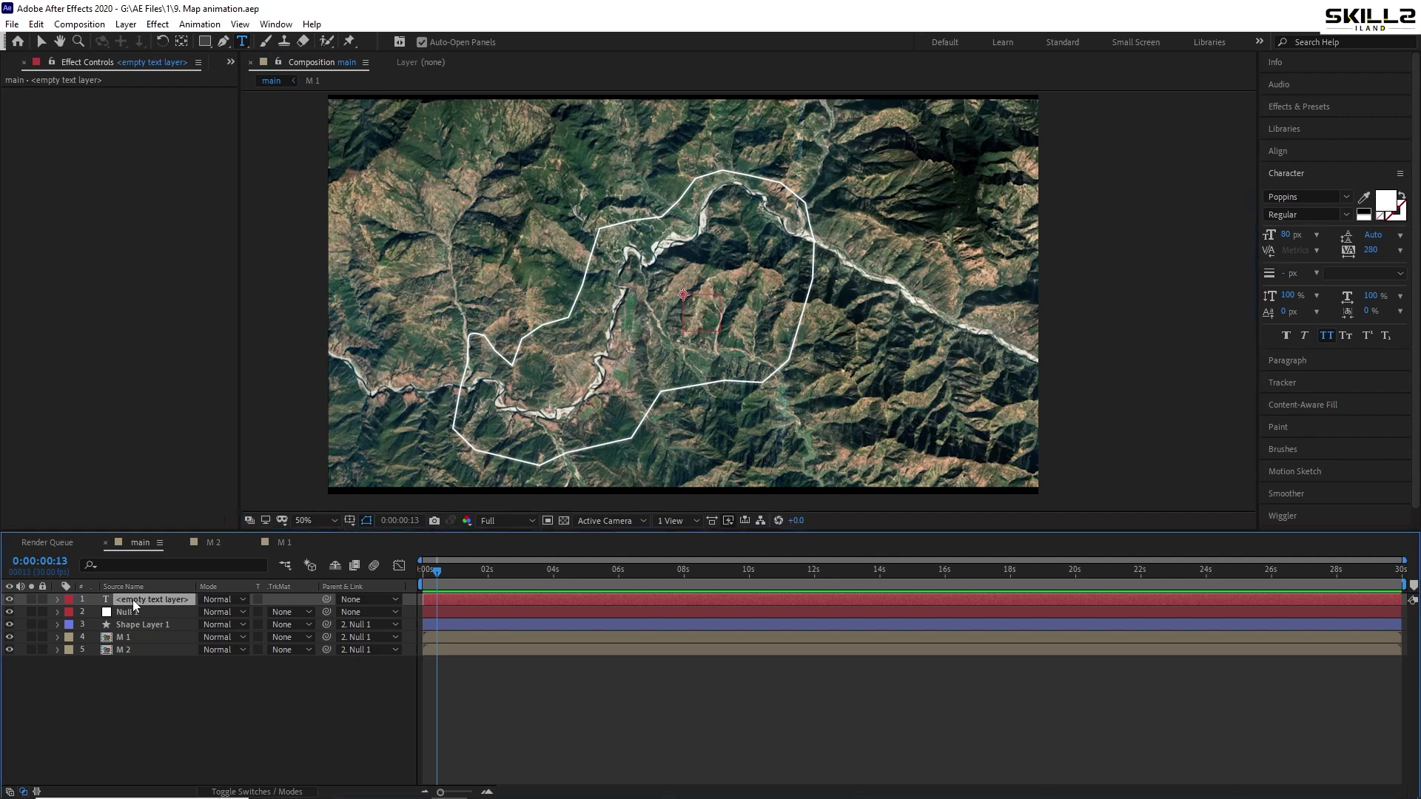
text(LOCATION 1)
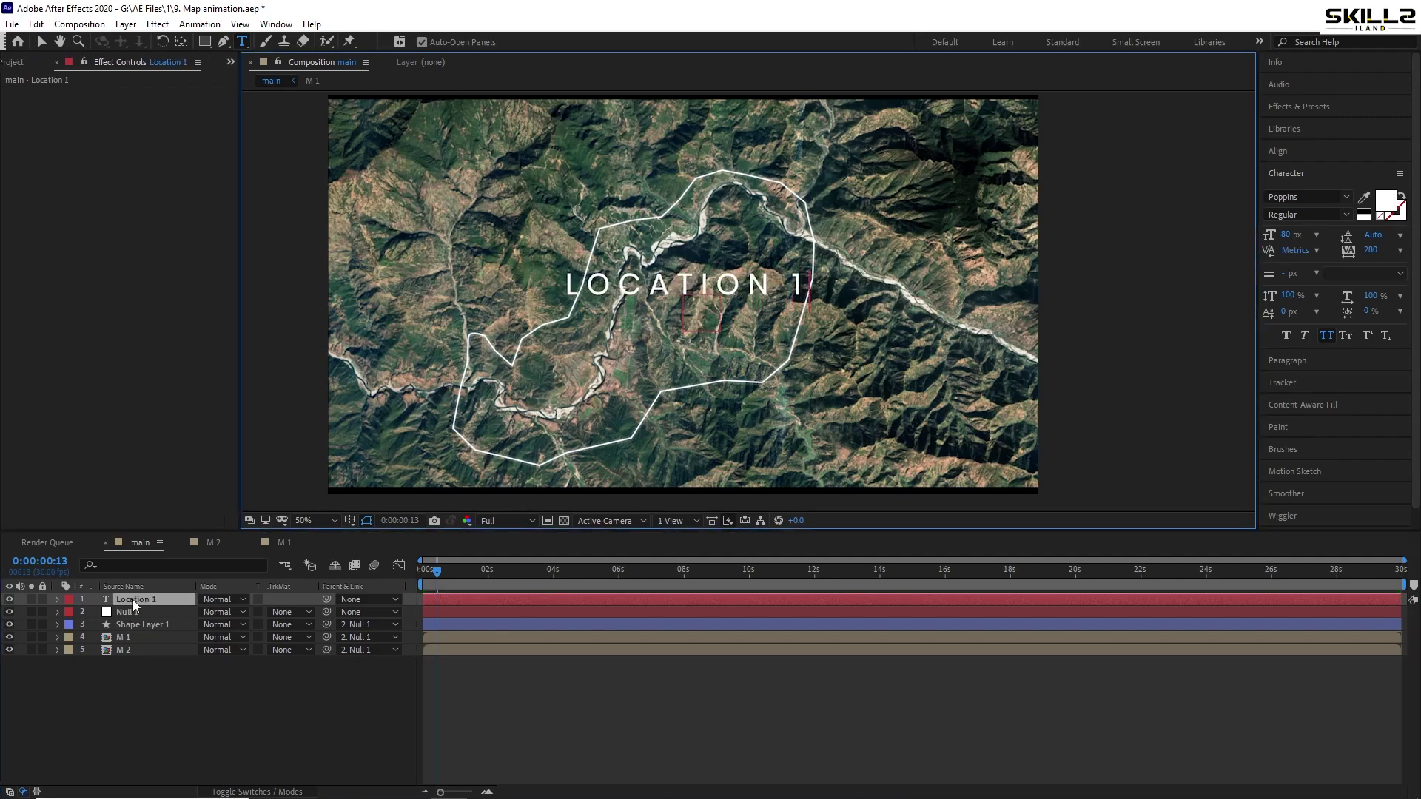
Style the LOCATION 1 text in Poppins Medium at 50 px with tracking 0, and save the project
click(171, 725)
click(152, 600)
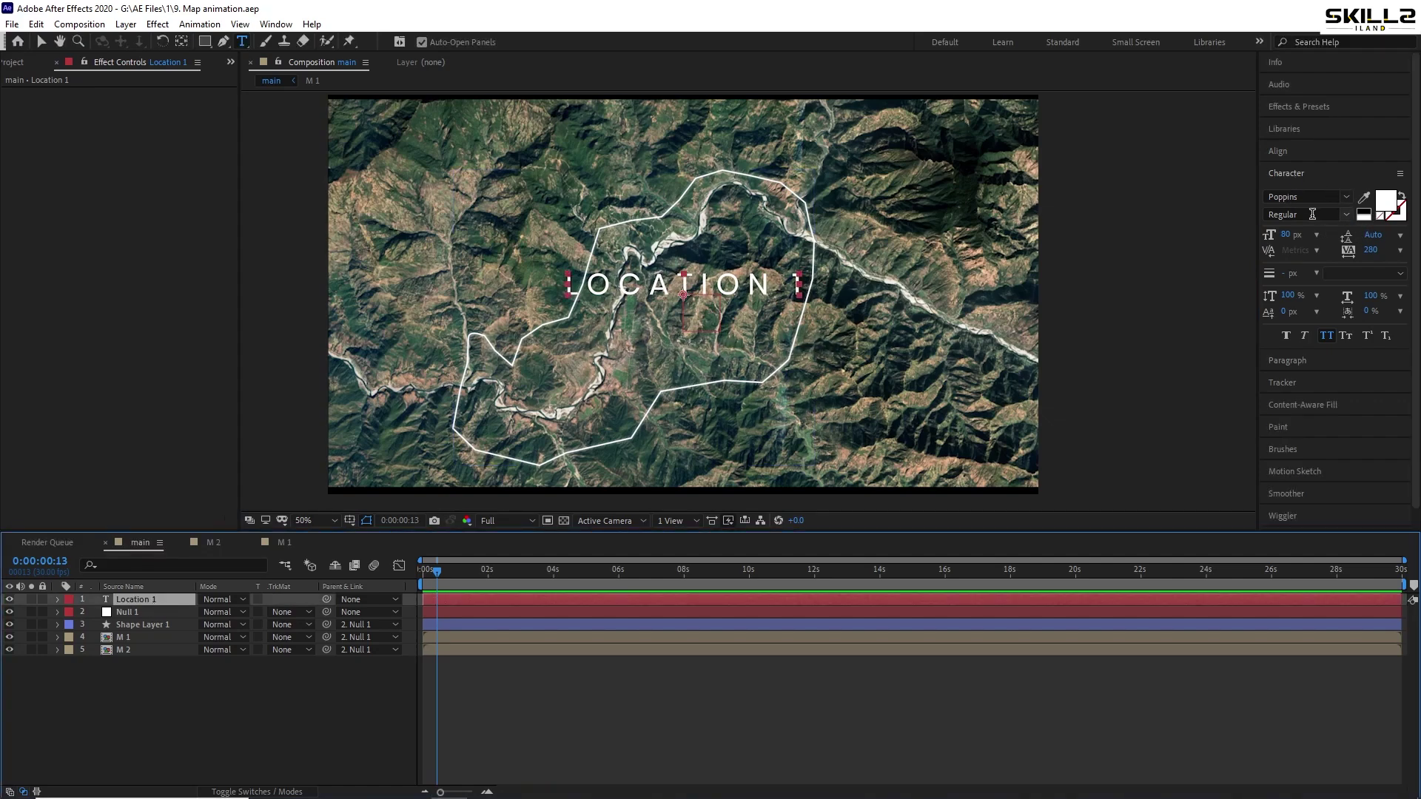
click(1350, 215)
click(1311, 358)
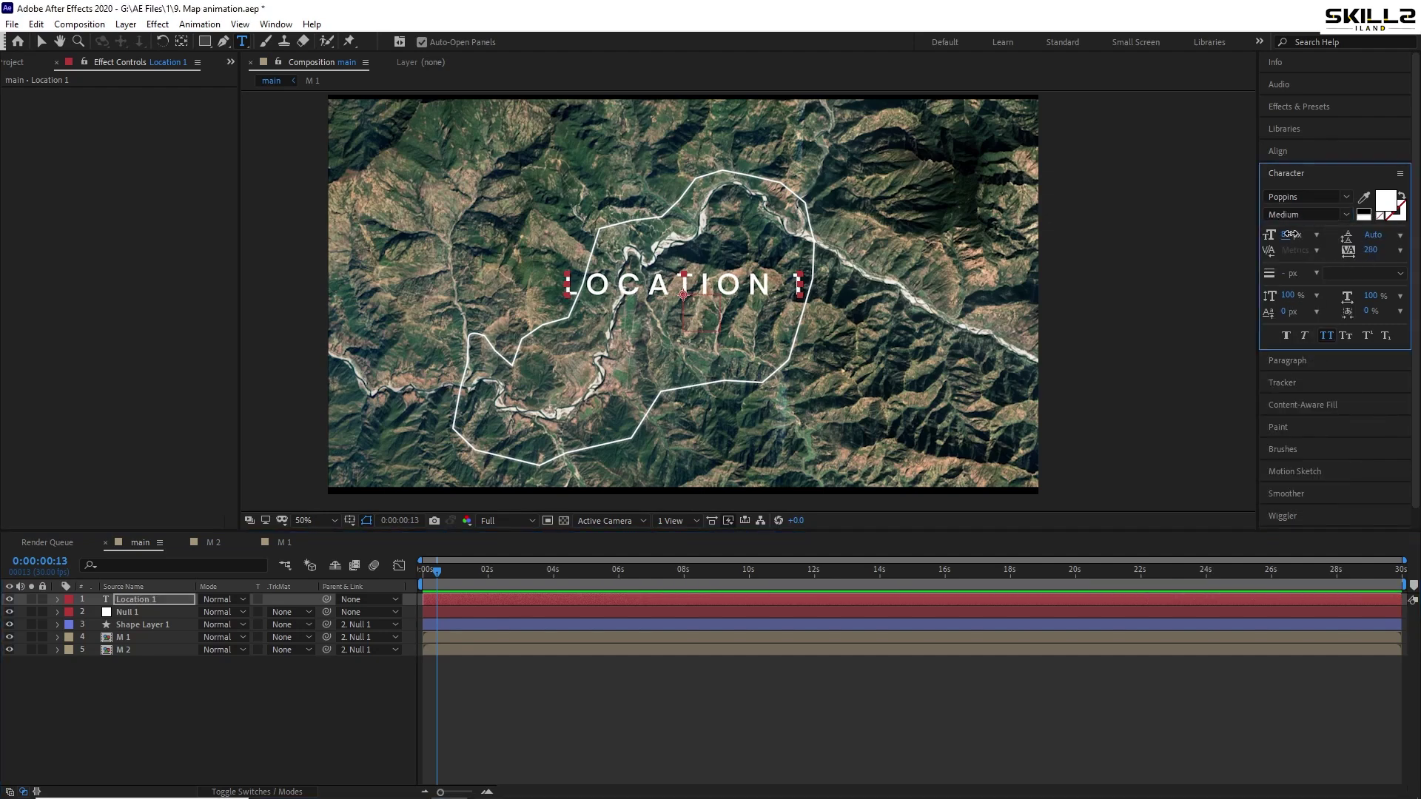
click(1290, 235)
text(50)
key(Return)
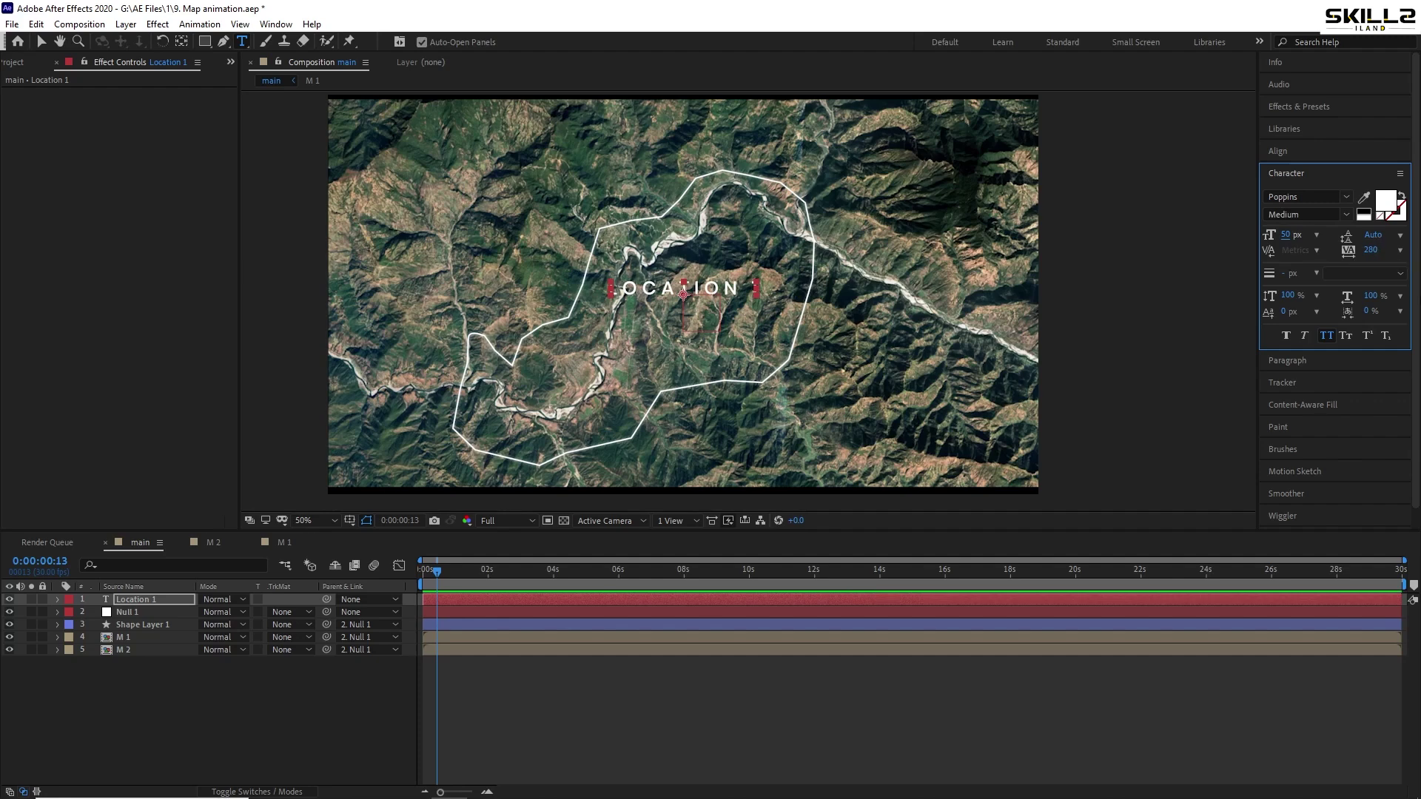
click(1399, 250)
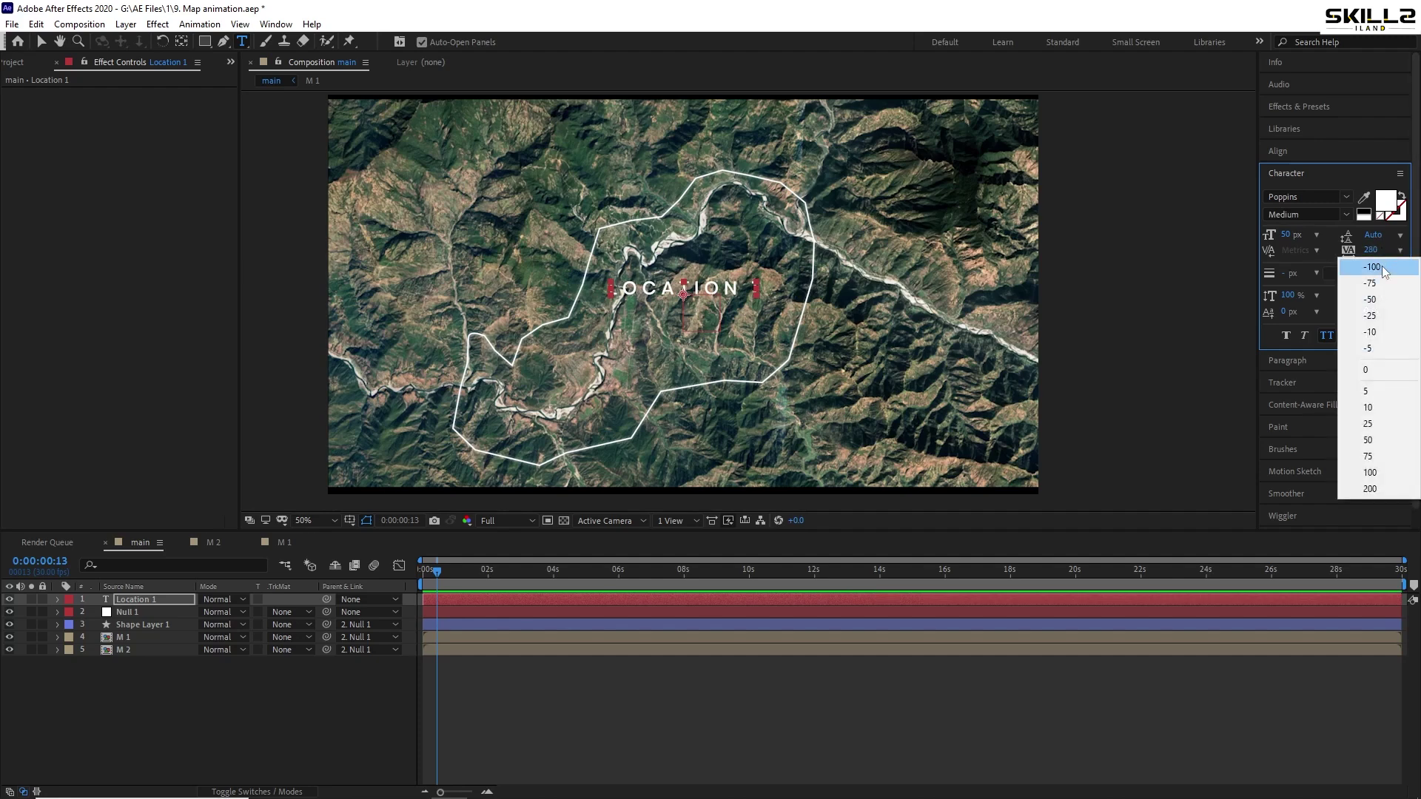
click(1368, 371)
click(250, 665)
key(ctrl+s)
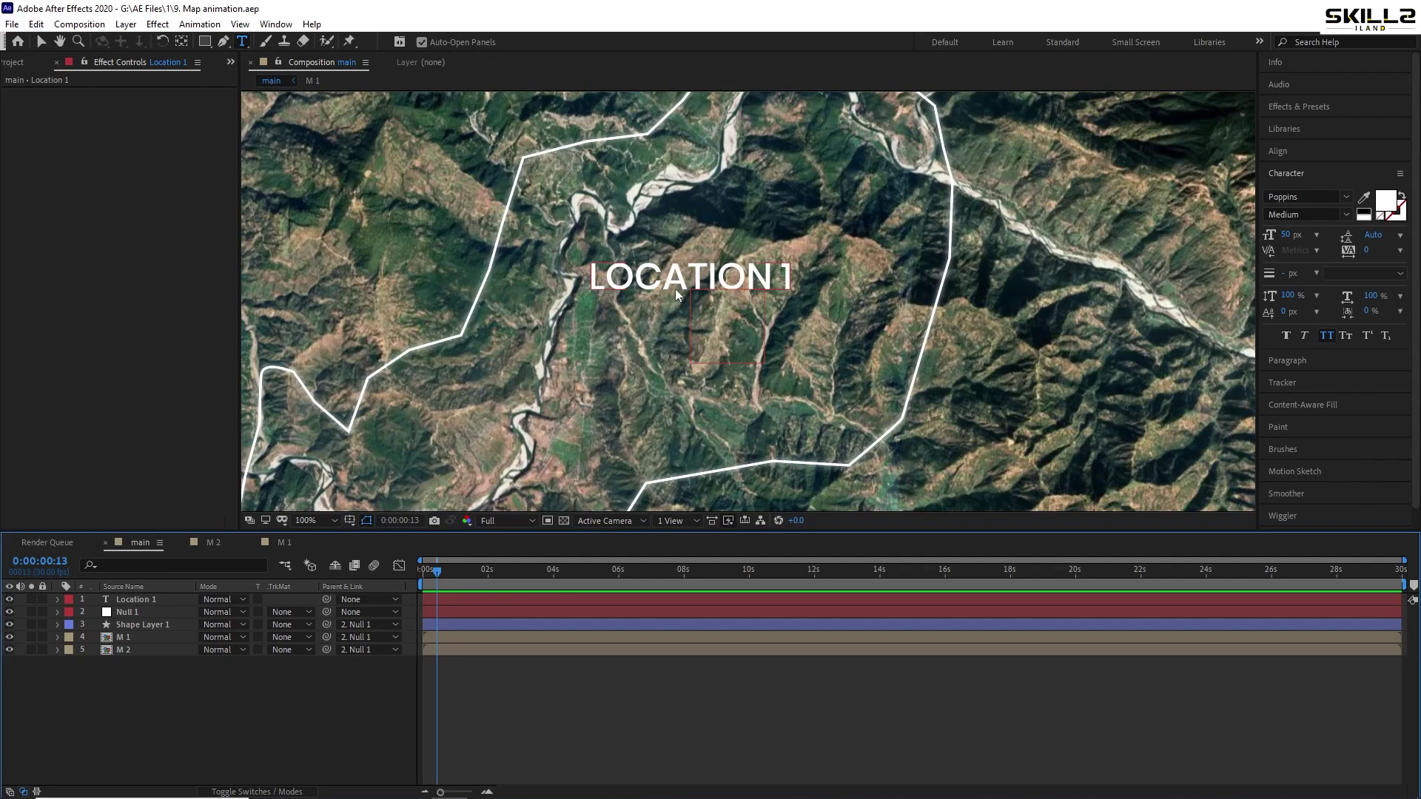
Create an empty shape layer and place it directly below the Location 1 text layer
key(v)
click(675, 287)
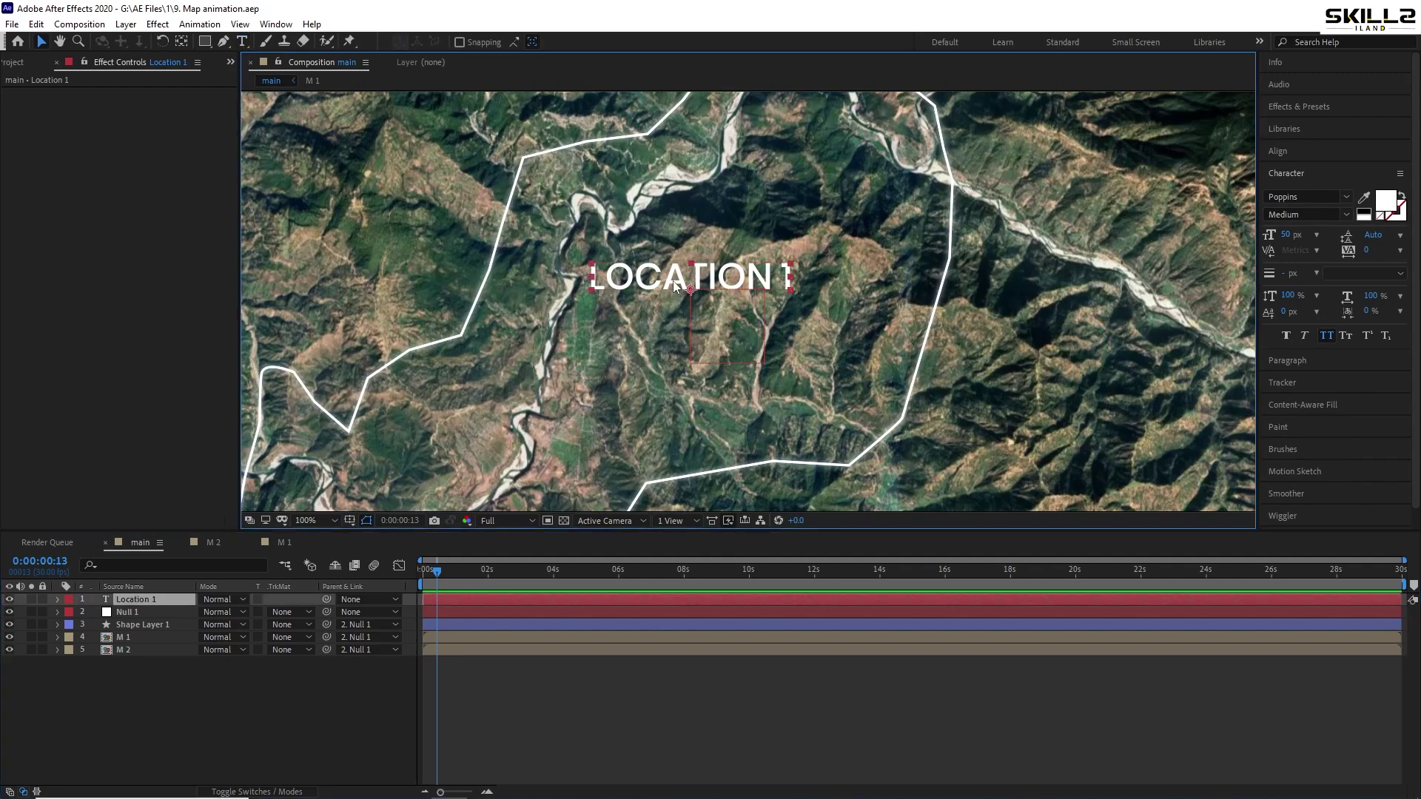
right_click(95, 718)
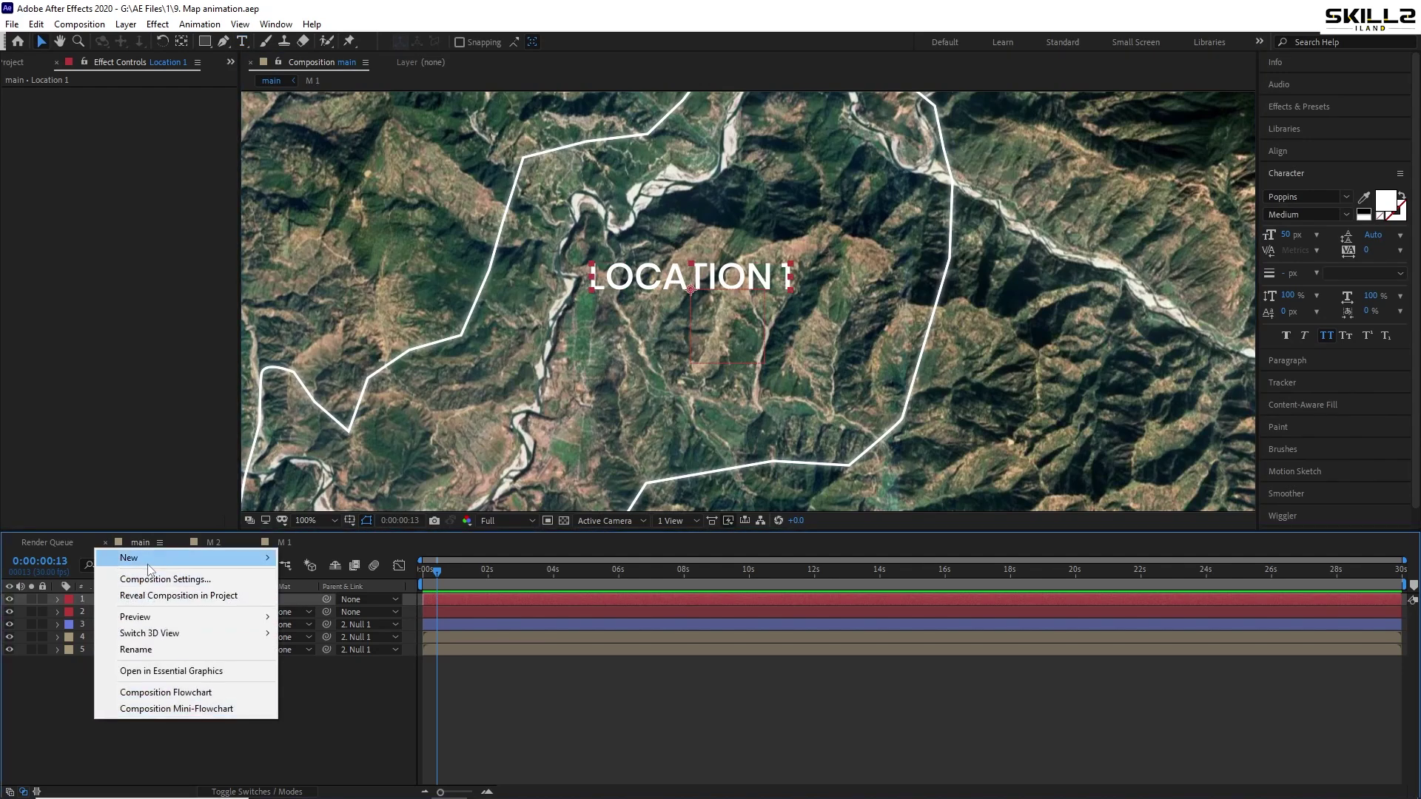
mouse_move(151, 563)
click(329, 662)
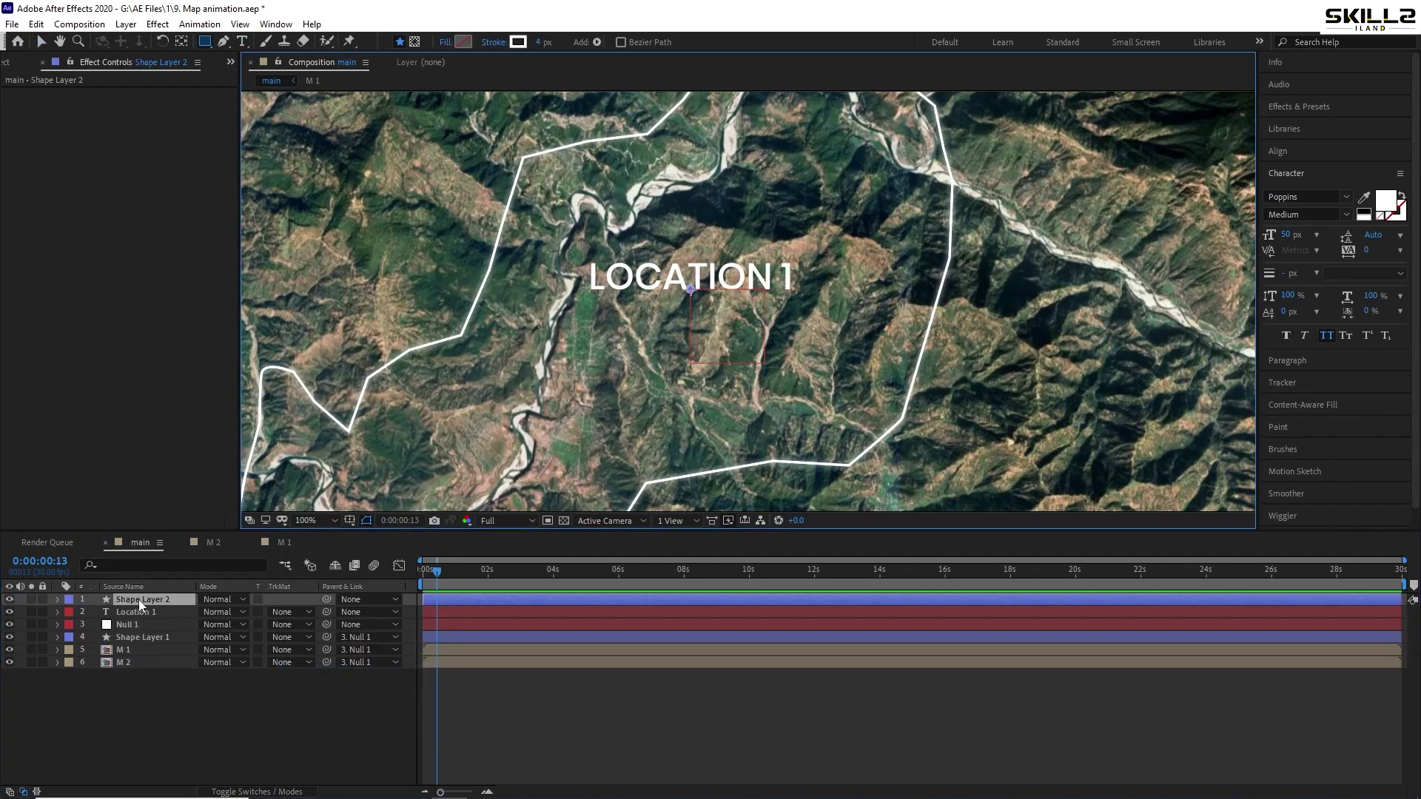
drag(139, 600, 134, 614)
Draw a rectangle around the LOCATION 1 text with a solid white fill and a 0 px stroke
scroll(702, 297, up, 2)
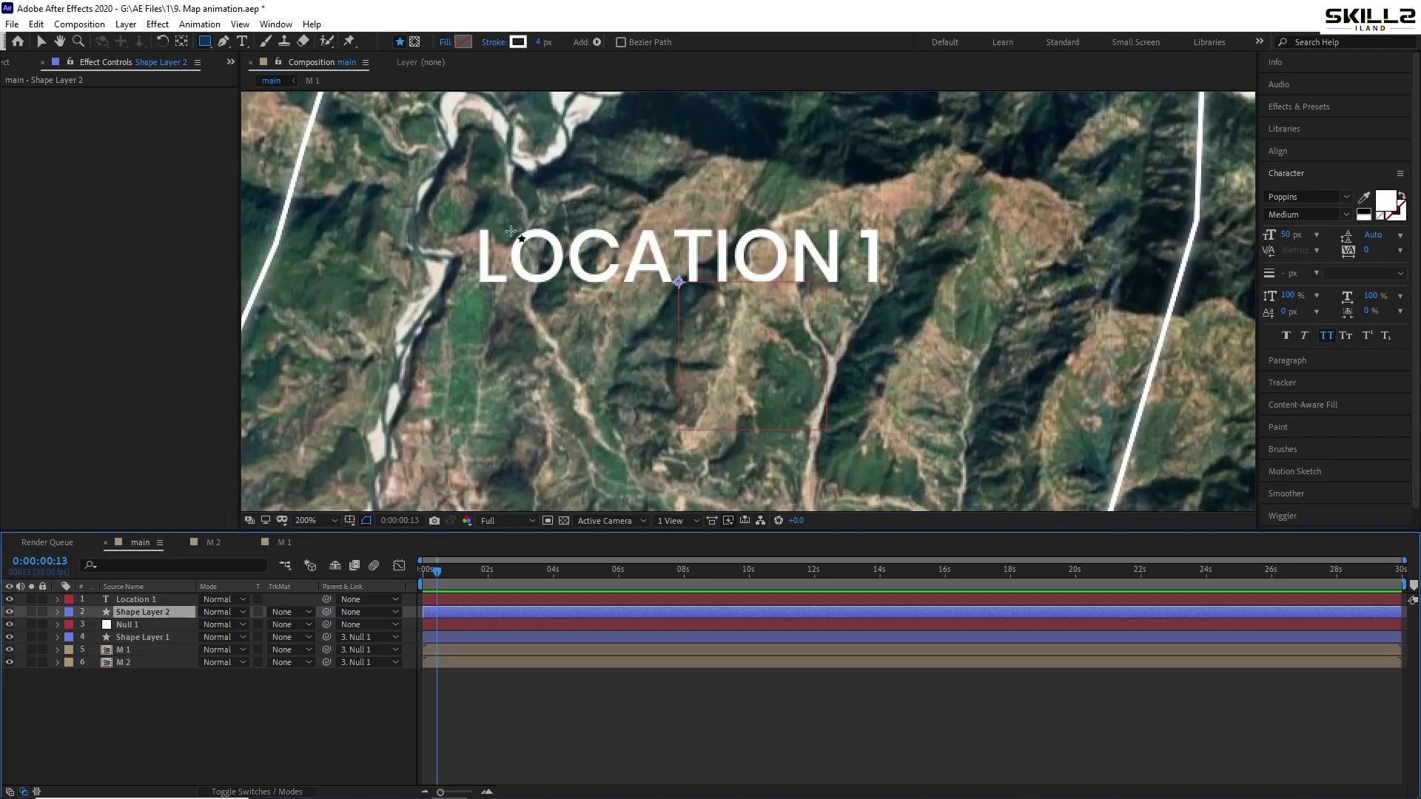
mouse_move(451, 215)
mouse_down()
mouse_move(818, 296)
mouse_move(997, 298)
mouse_up()
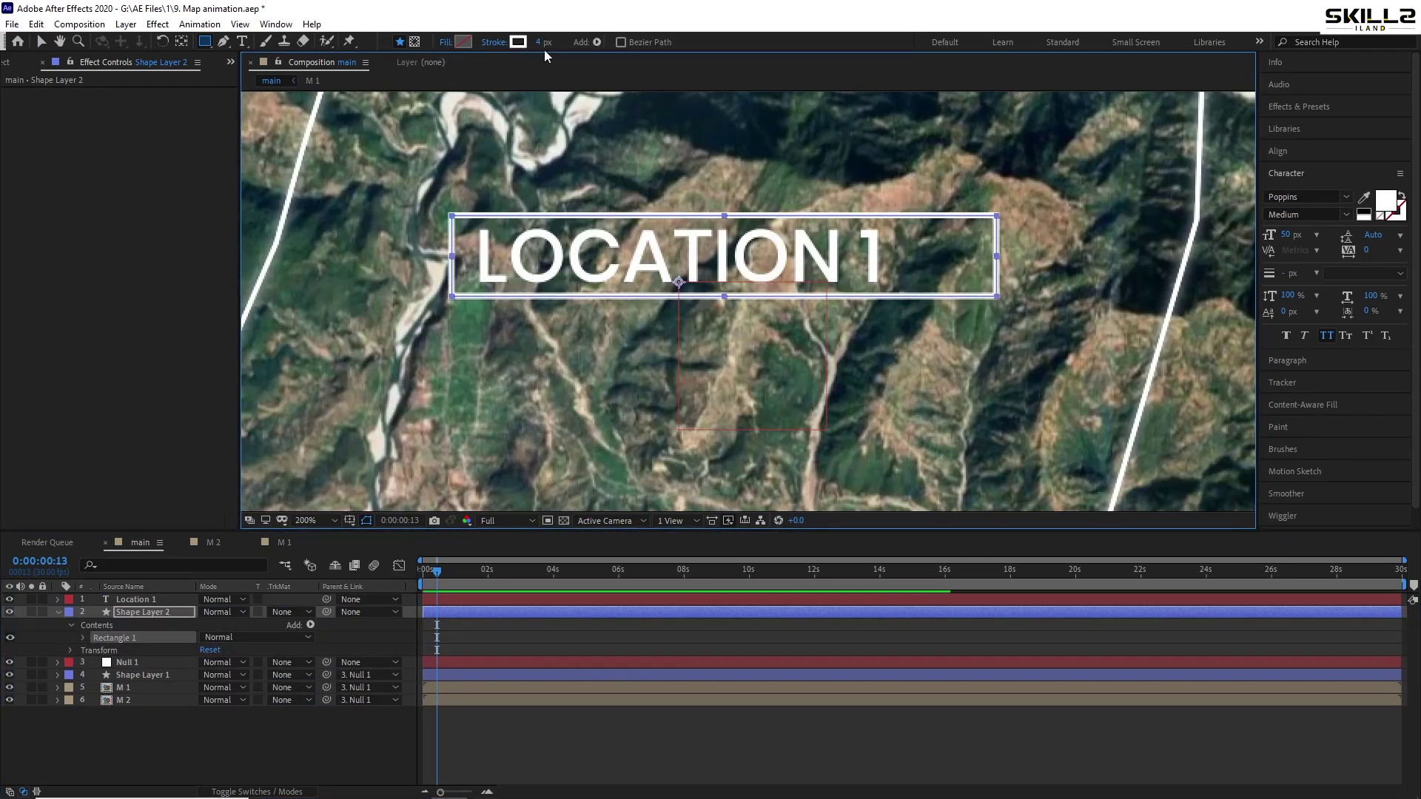
click(446, 42)
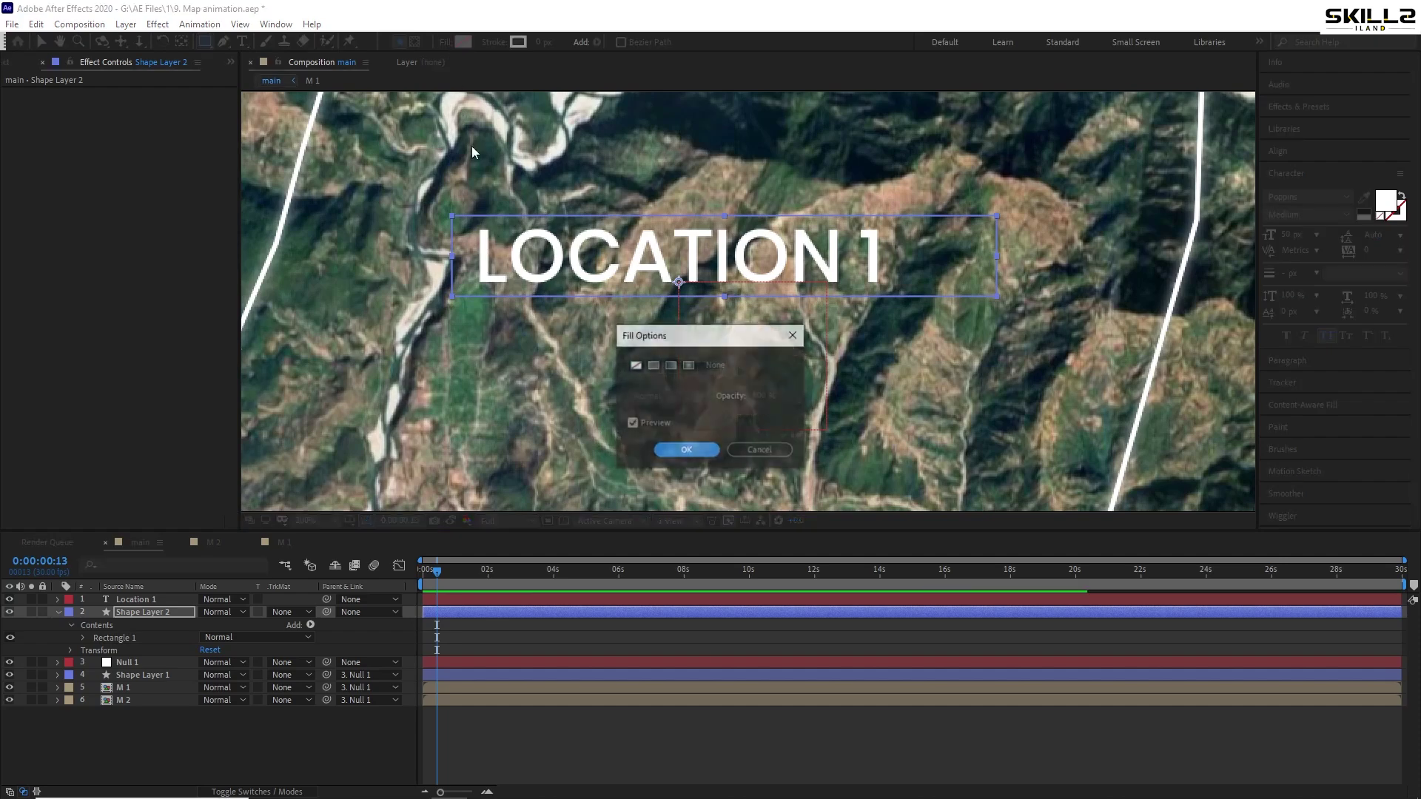
click(653, 364)
click(686, 450)
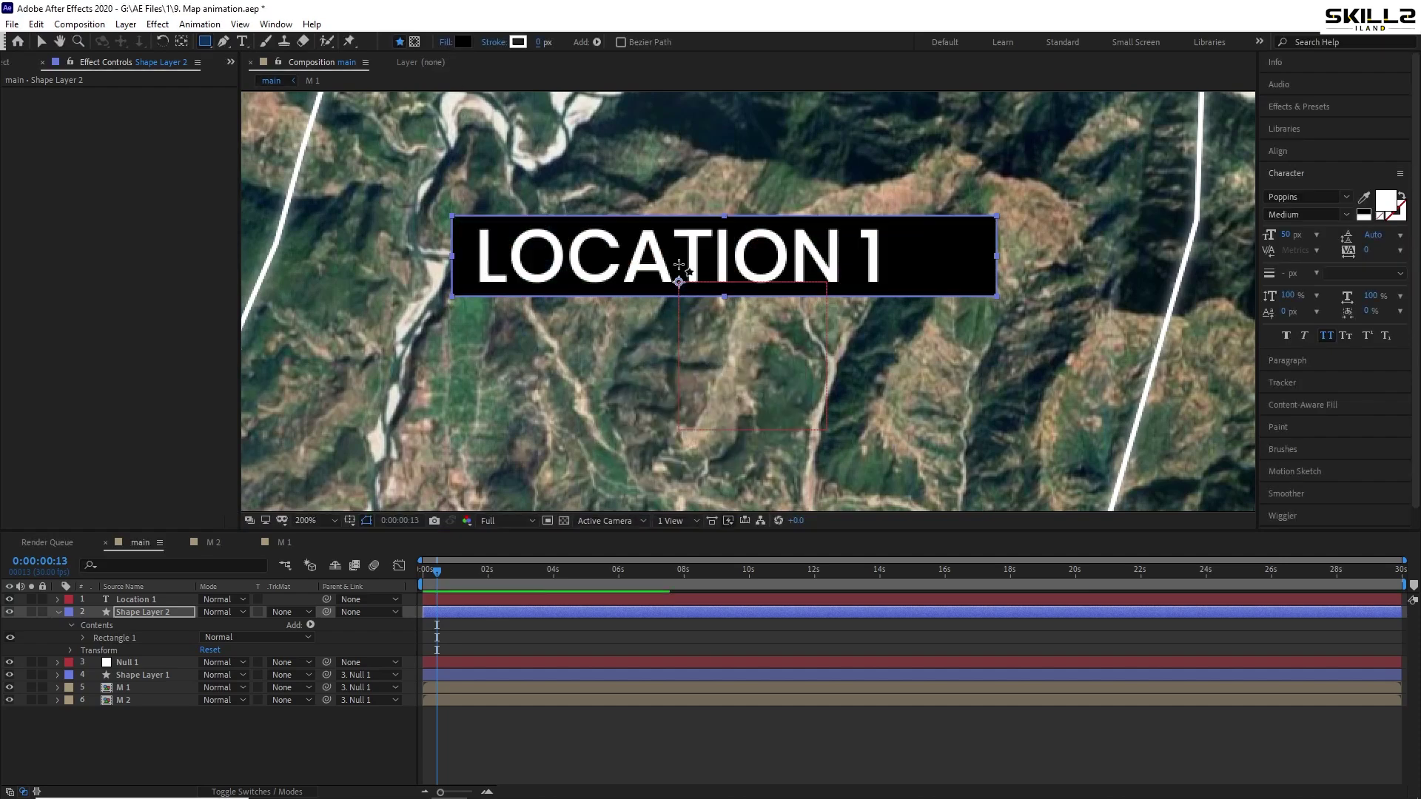
click(464, 41)
drag(744, 581, 691, 362)
click(1061, 404)
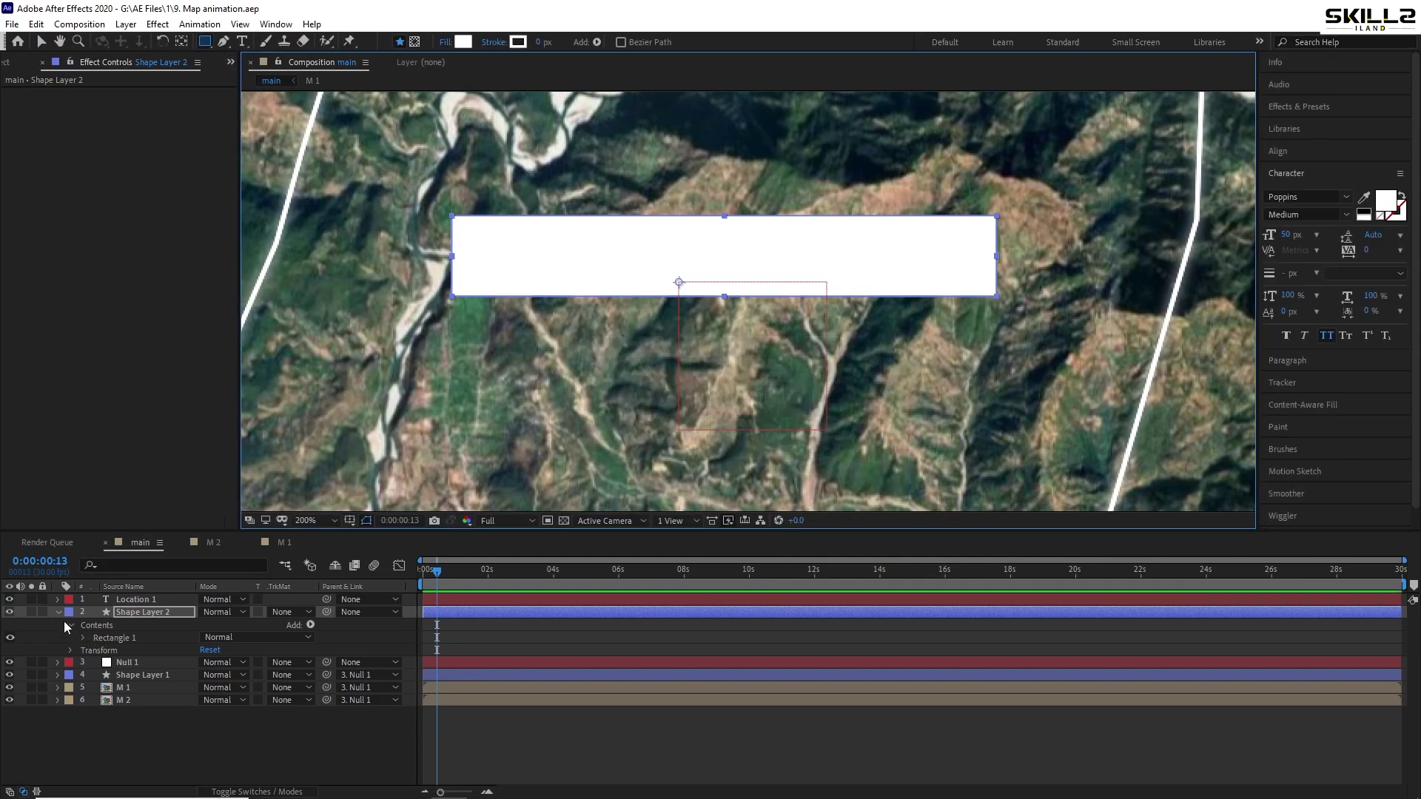
Center the Location 1 text and the rectangle layer on each other, and center both layers' anchor points
click(58, 612)
shift+click(137, 600)
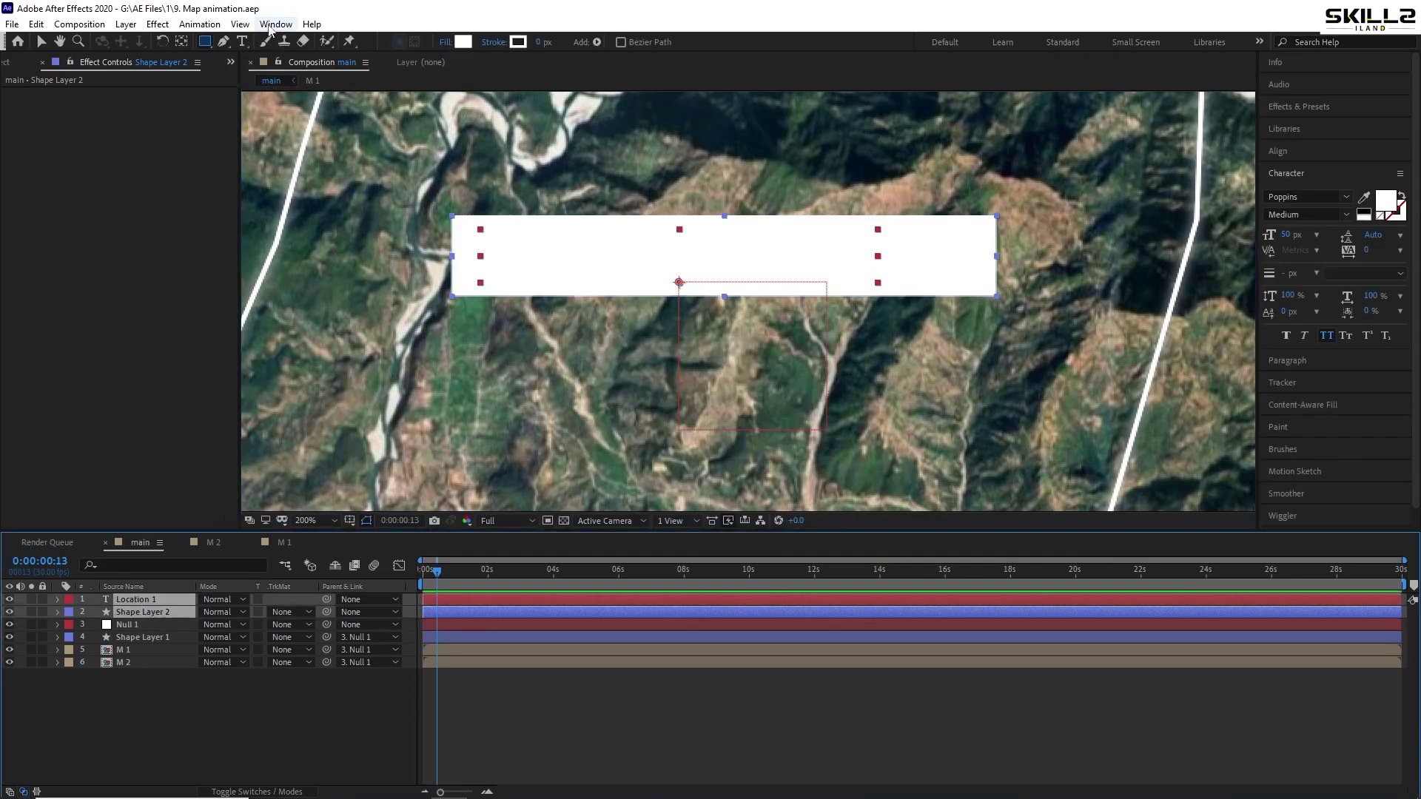
click(1280, 153)
click(1298, 188)
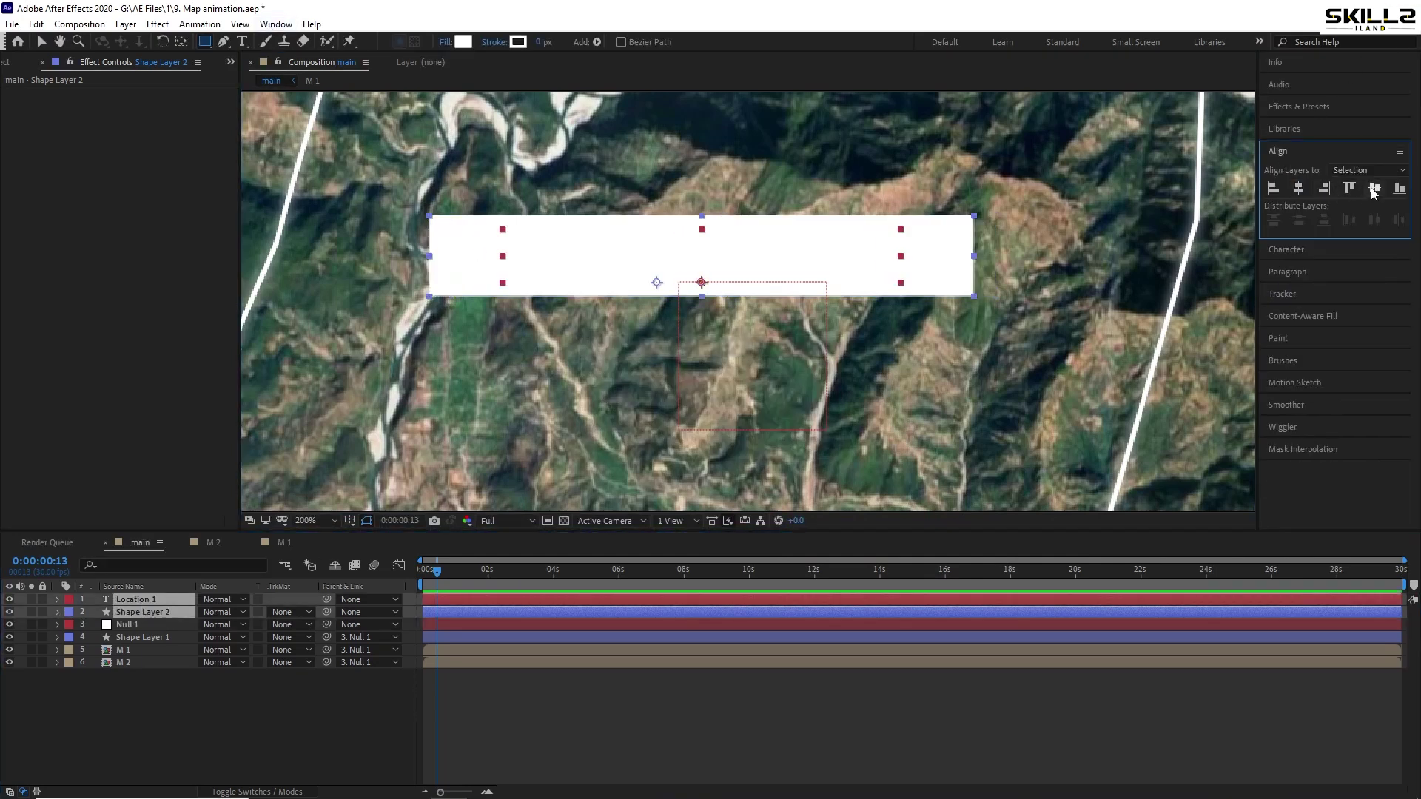
click(180, 42)
key(ctrl+alt+Home)
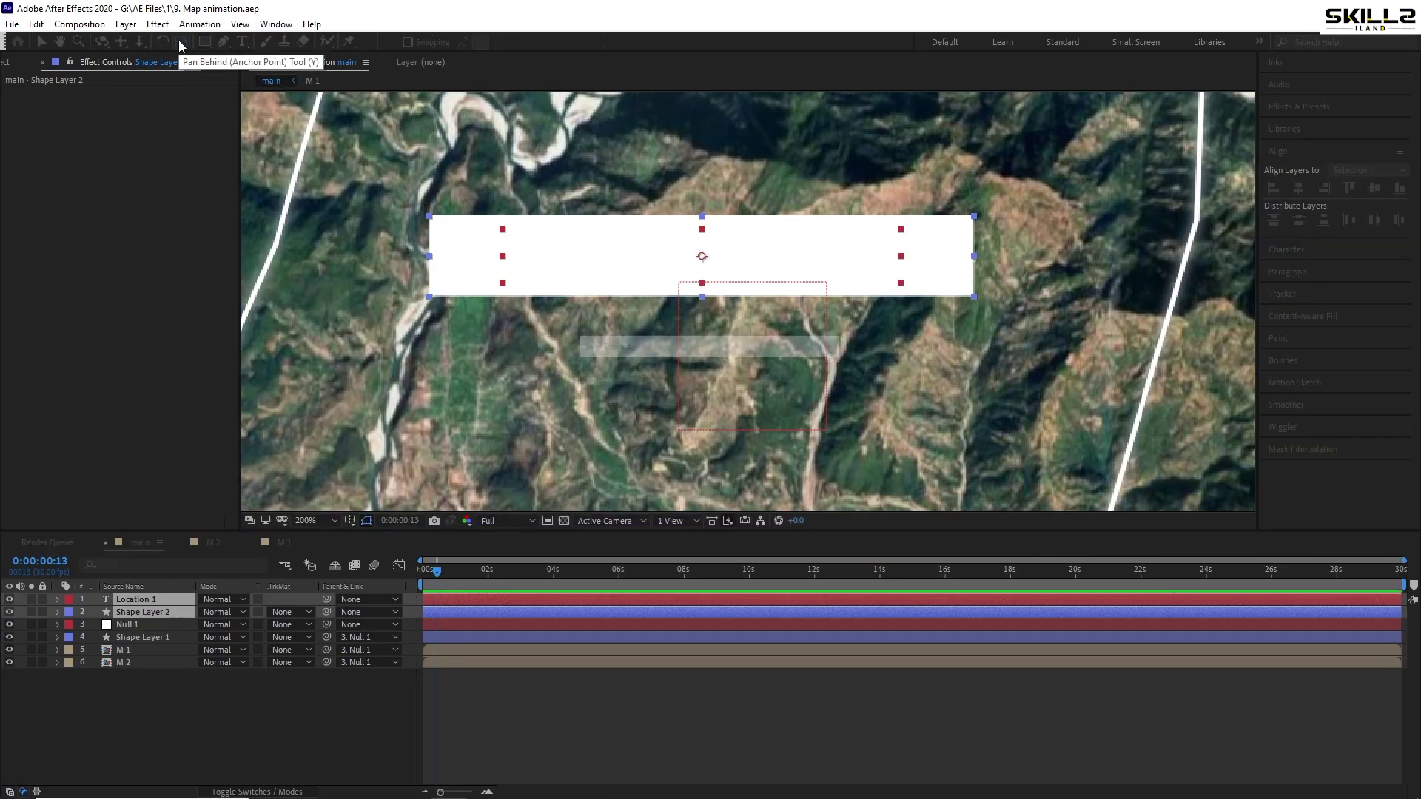
click(104, 709)
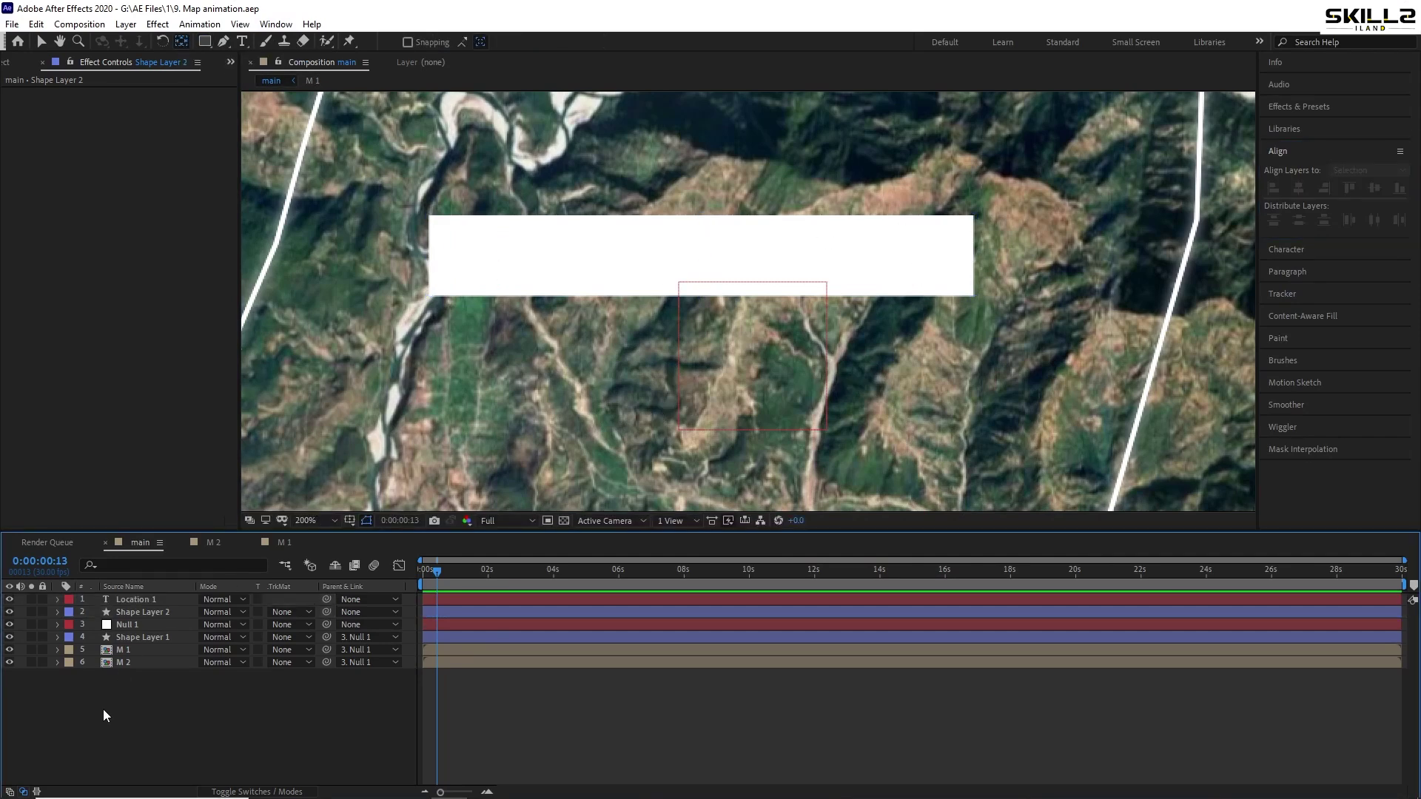
Change the LOCATION 1 text color to near-black 060606 and save the project
click(137, 600)
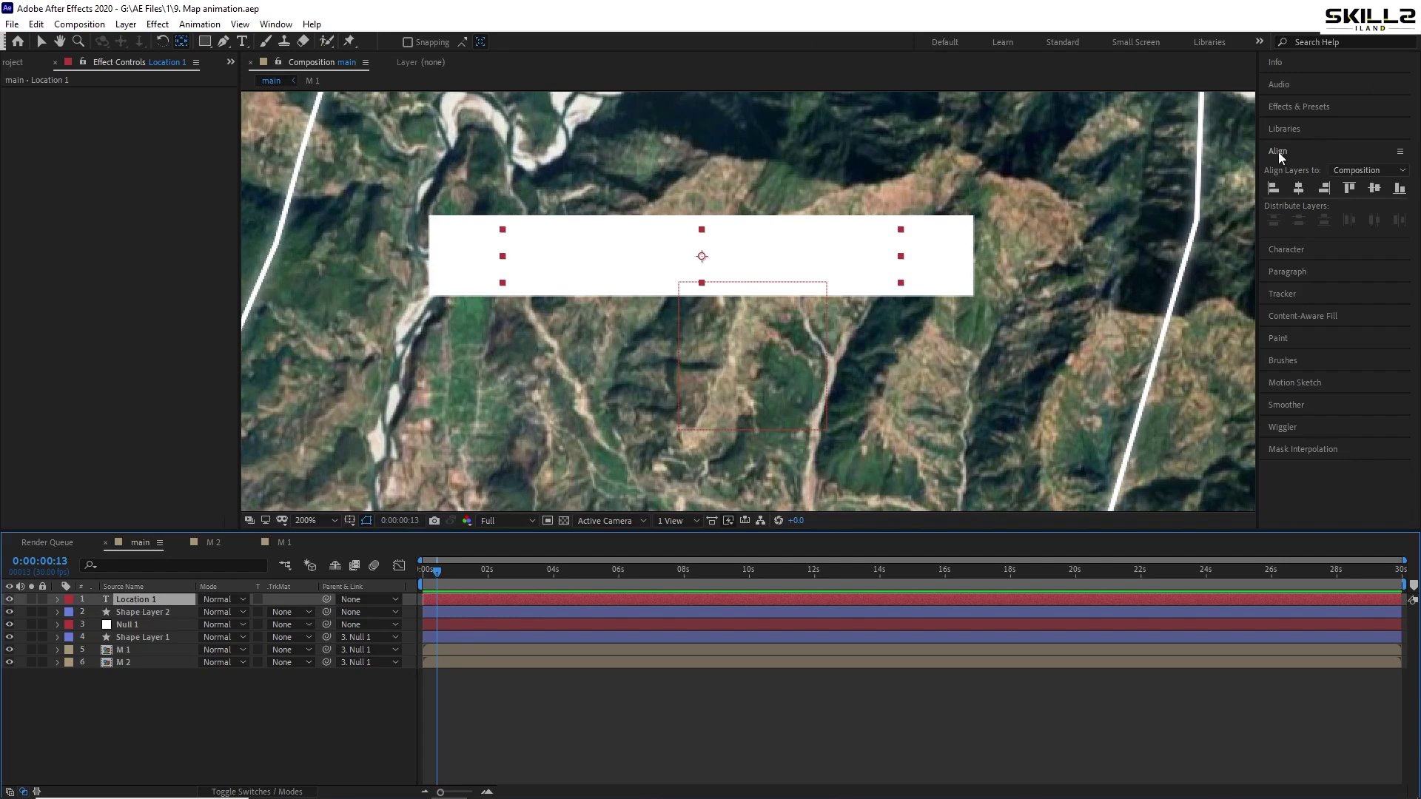
click(1284, 244)
click(1385, 200)
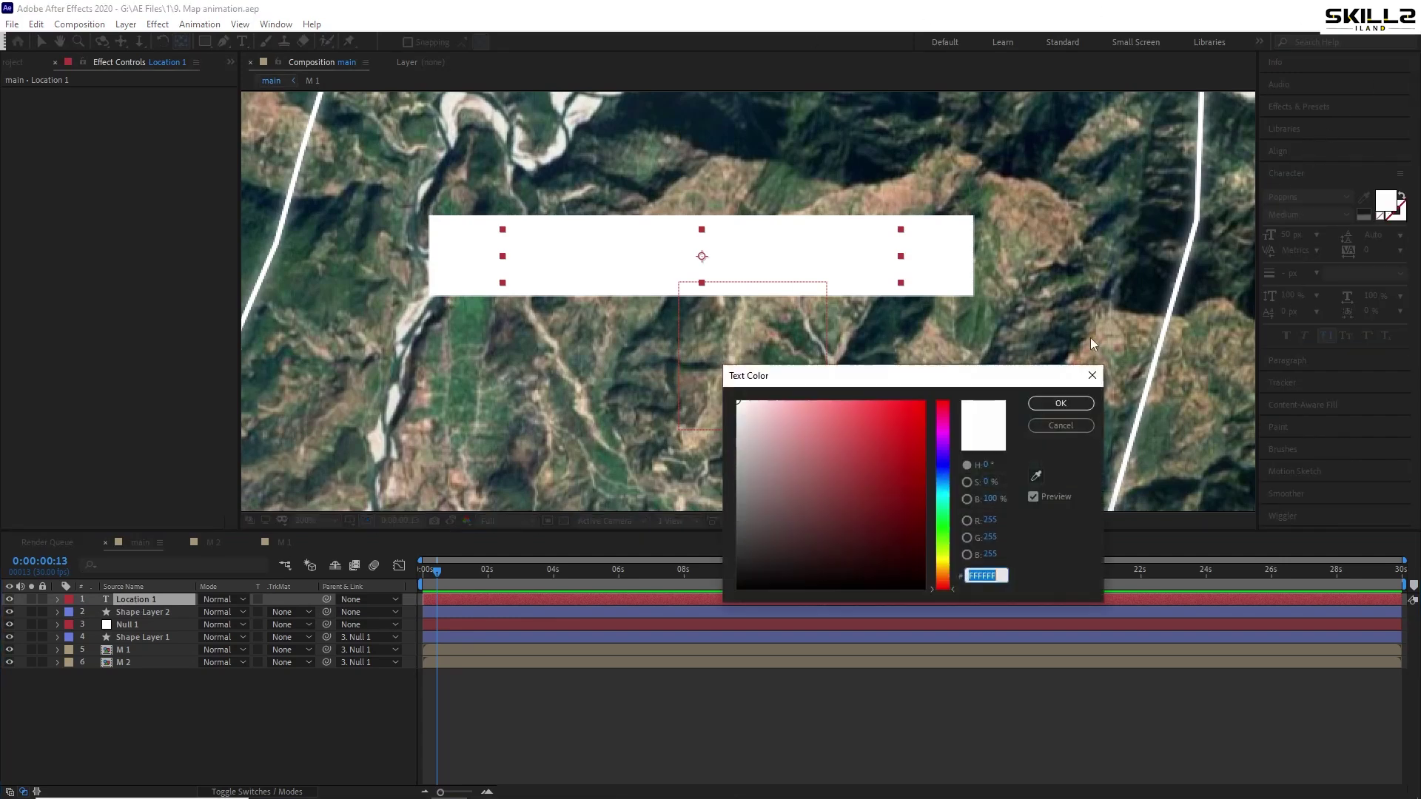
click(799, 492)
click(737, 584)
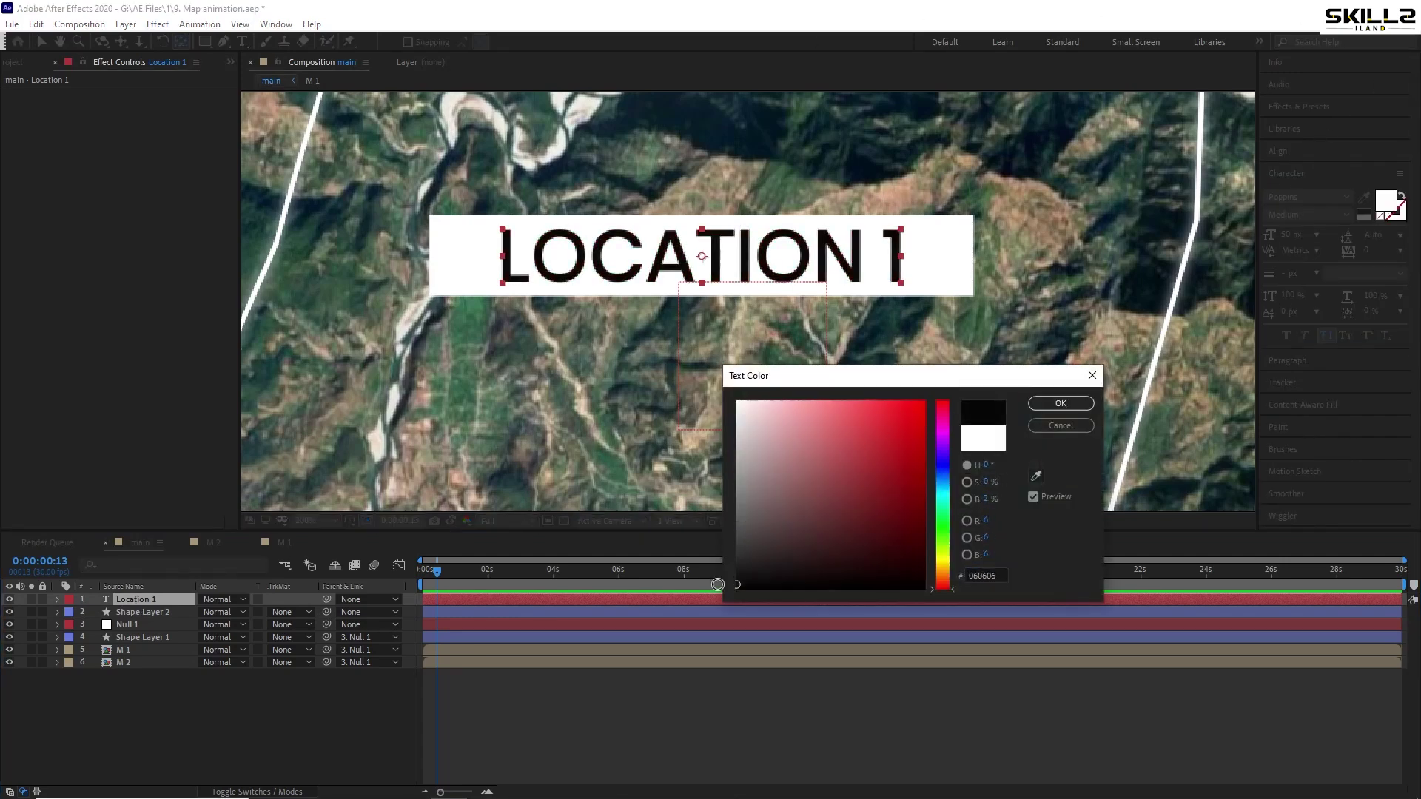
click(1076, 410)
click(158, 761)
key(ctrl+s)
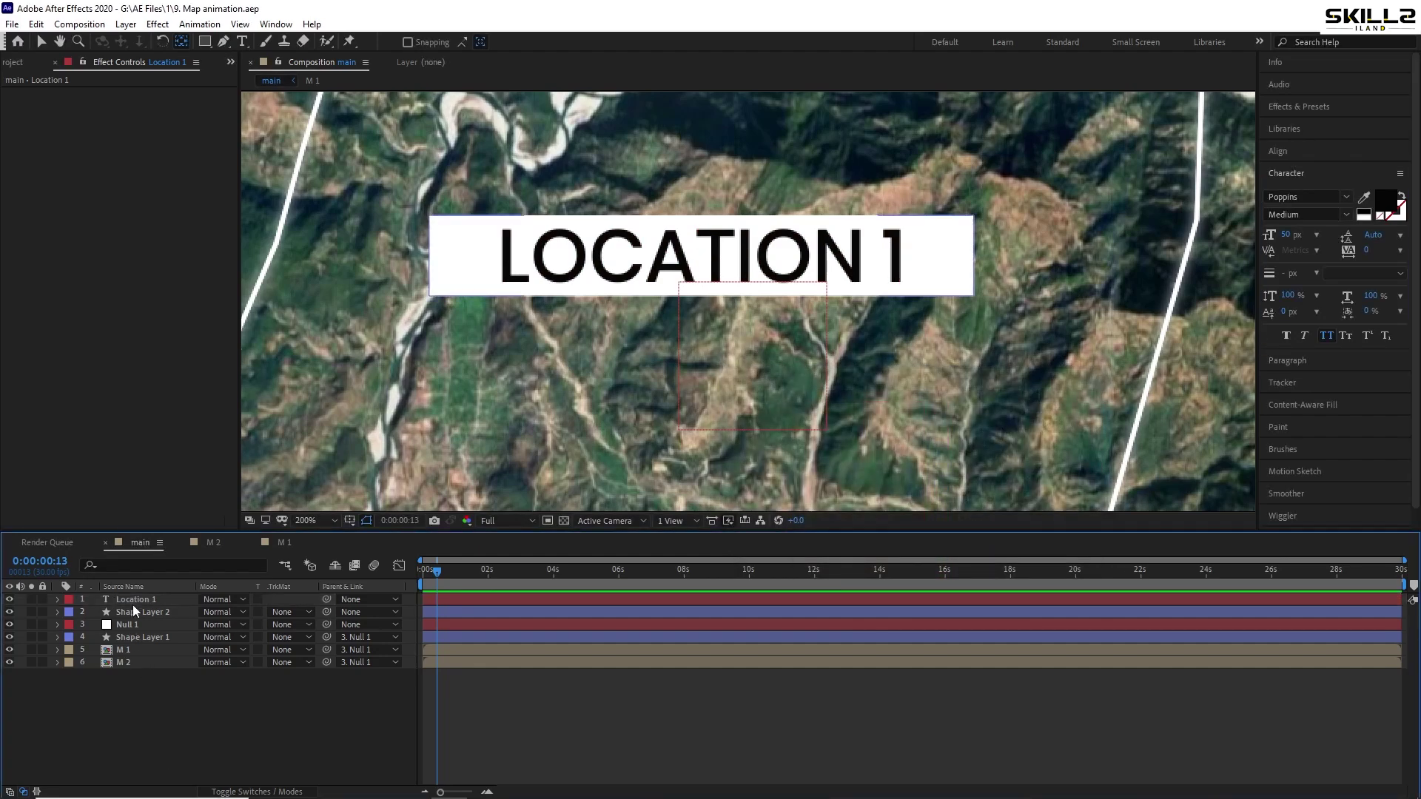
click(135, 600)
key(s)
drag(220, 612, 202, 613)
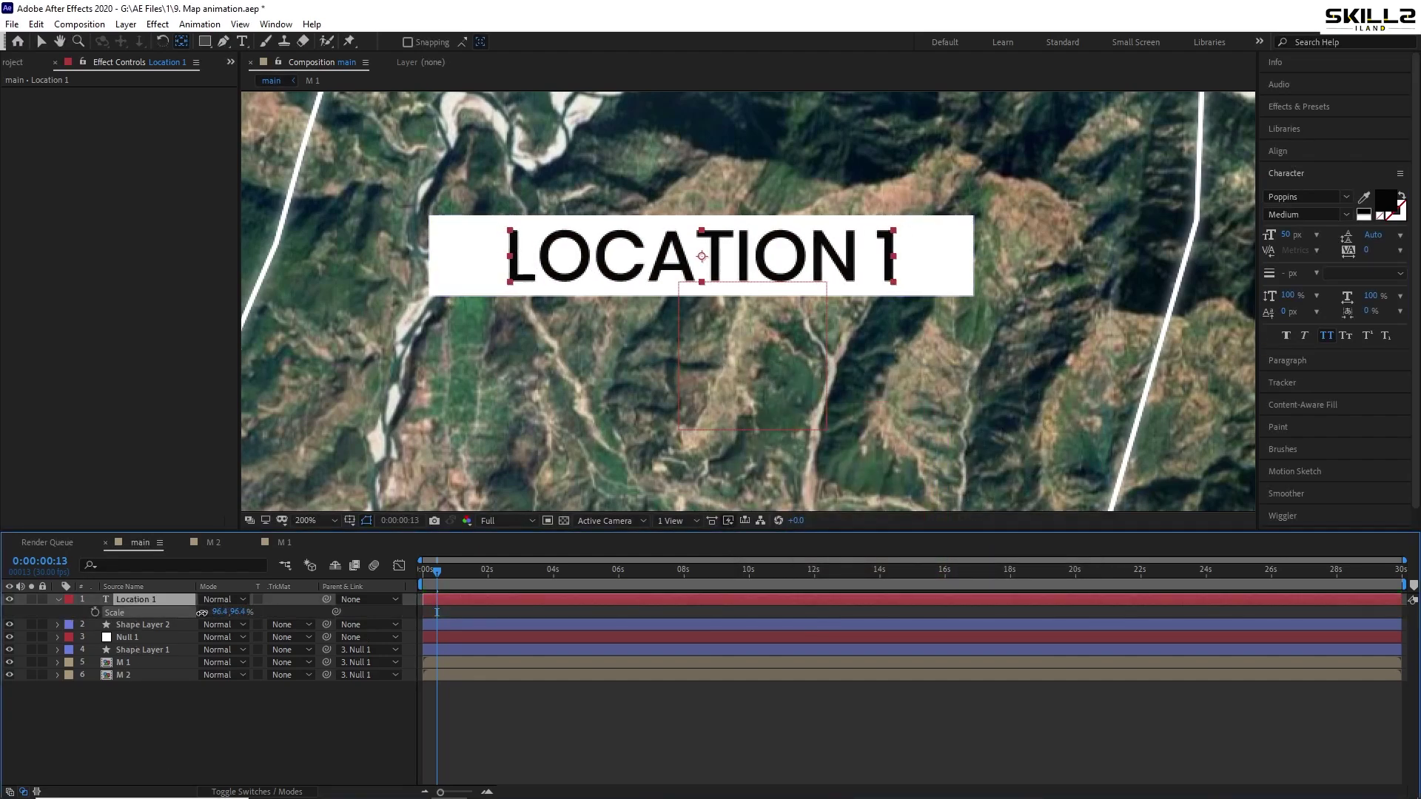
key(ctrl+z)
Reduce the LOCATION 1 text's font size to 44 px and save the project
drag(1286, 234, 1276, 234)
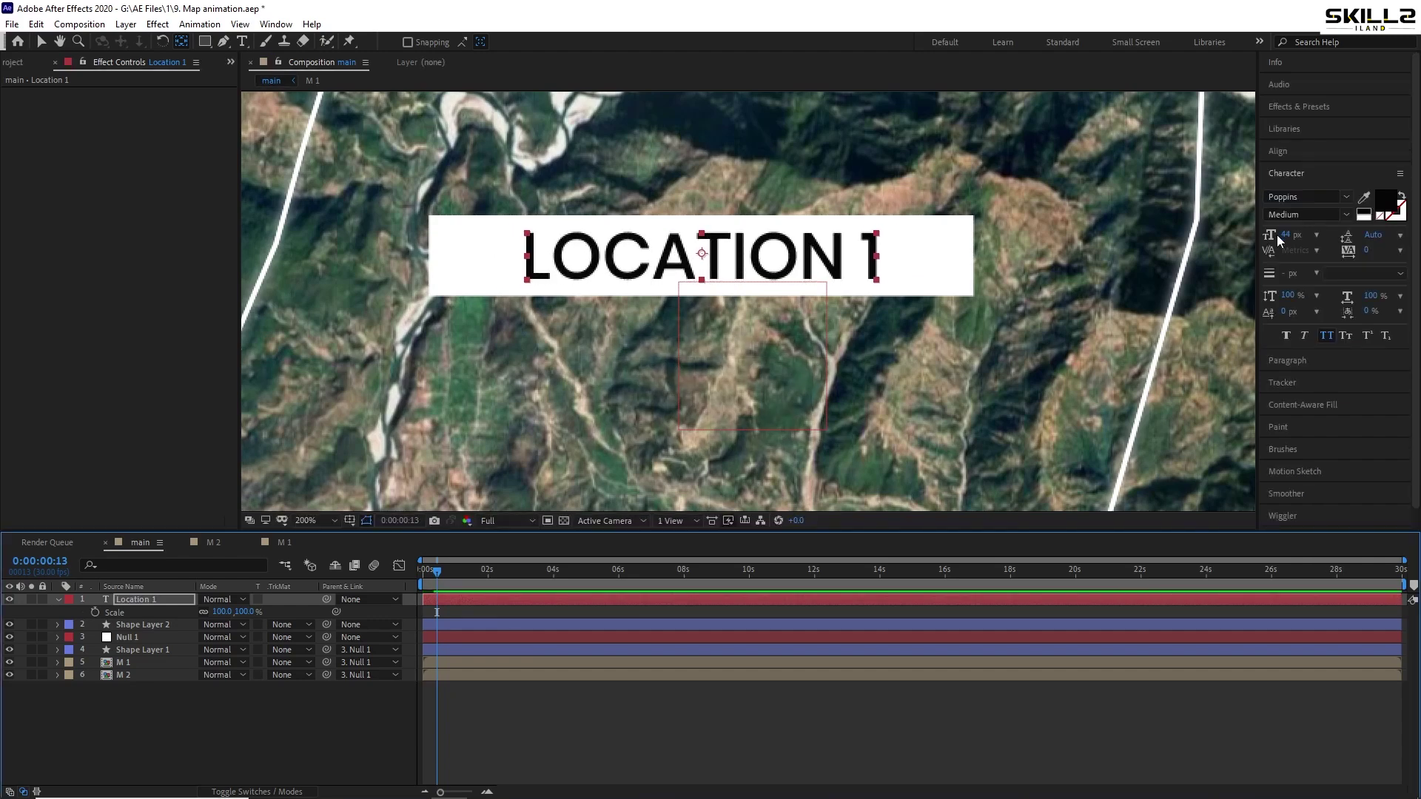
key(ctrl+s)
Draw a small downward-pointing triangle with the Pen tool under the label rectangle on Shape Layer 2, and save the project
click(140, 624)
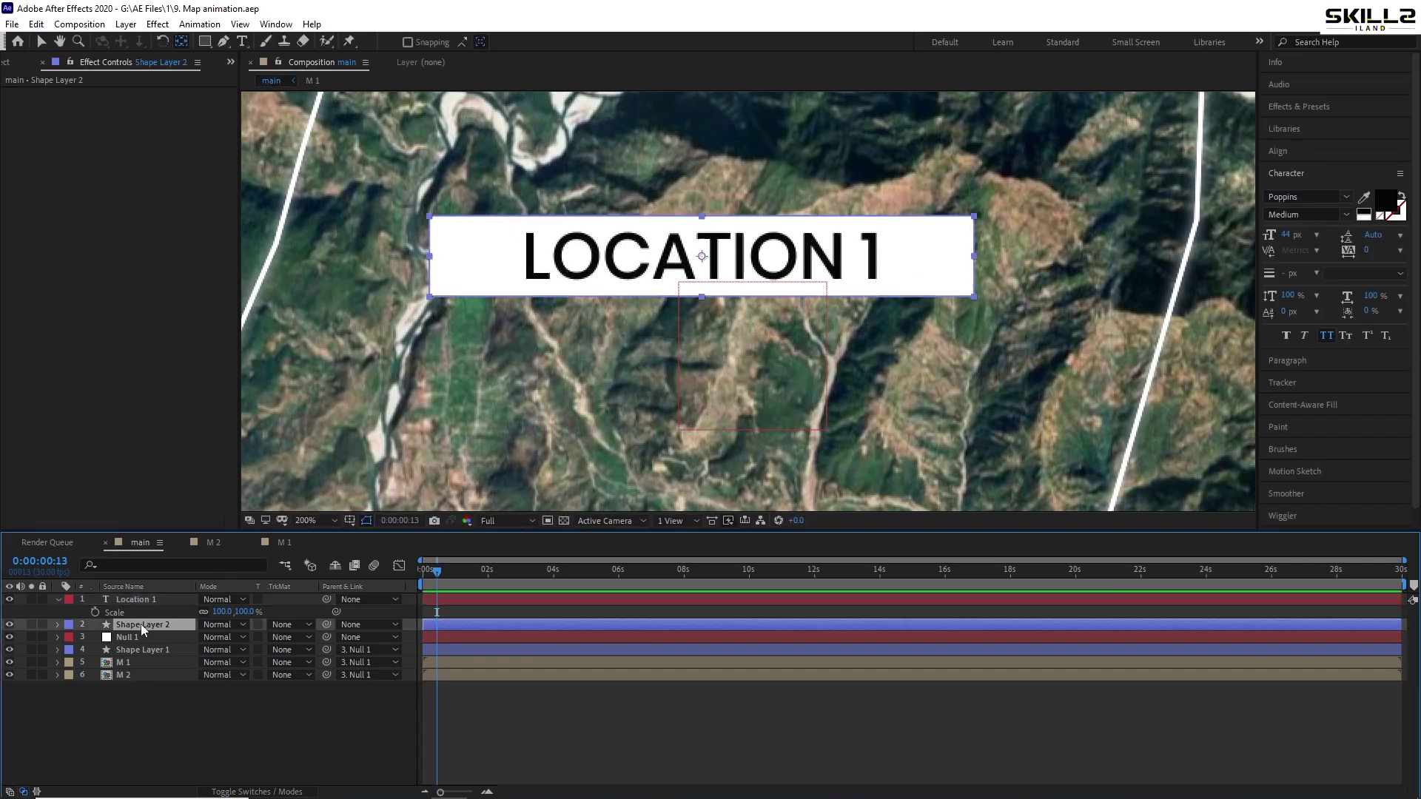
click(223, 41)
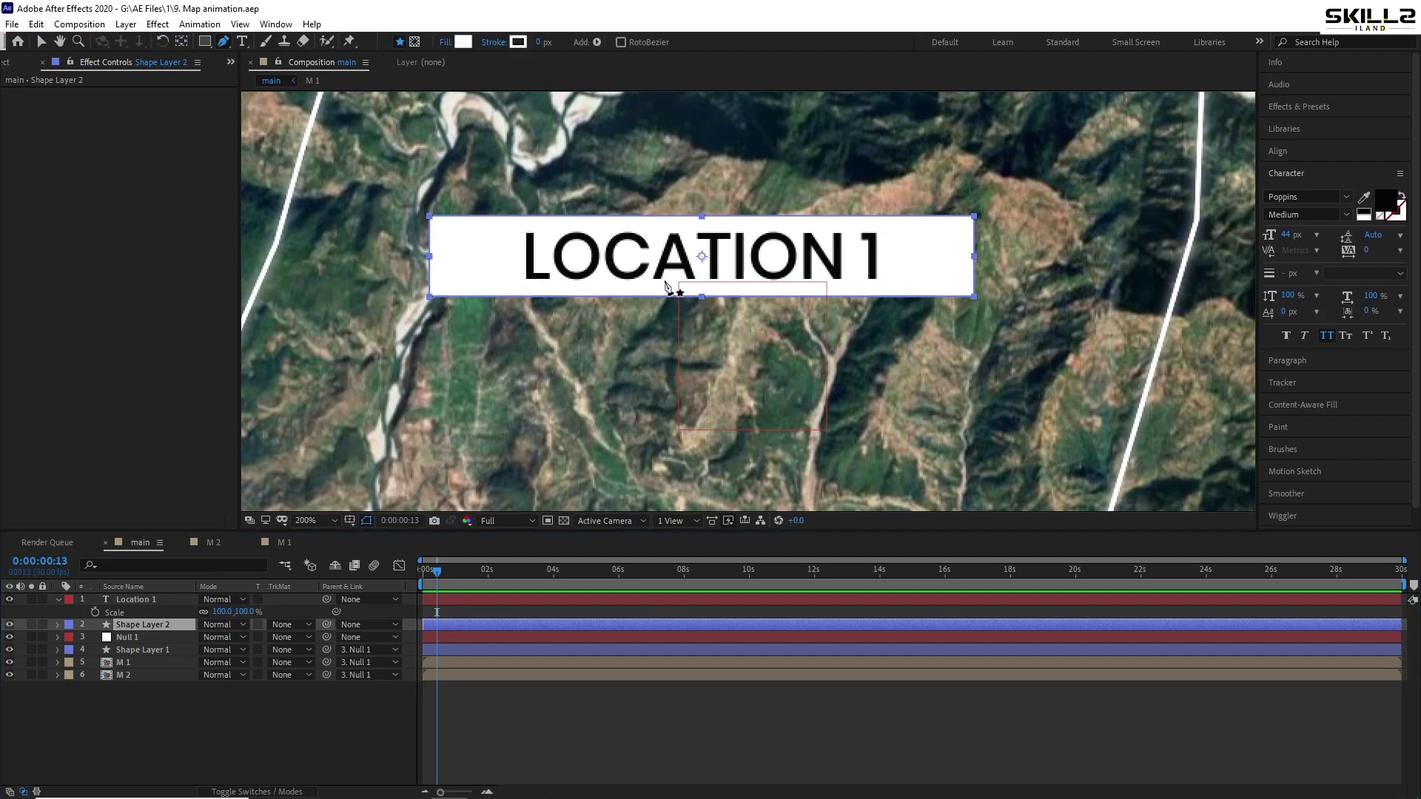
click(683, 294)
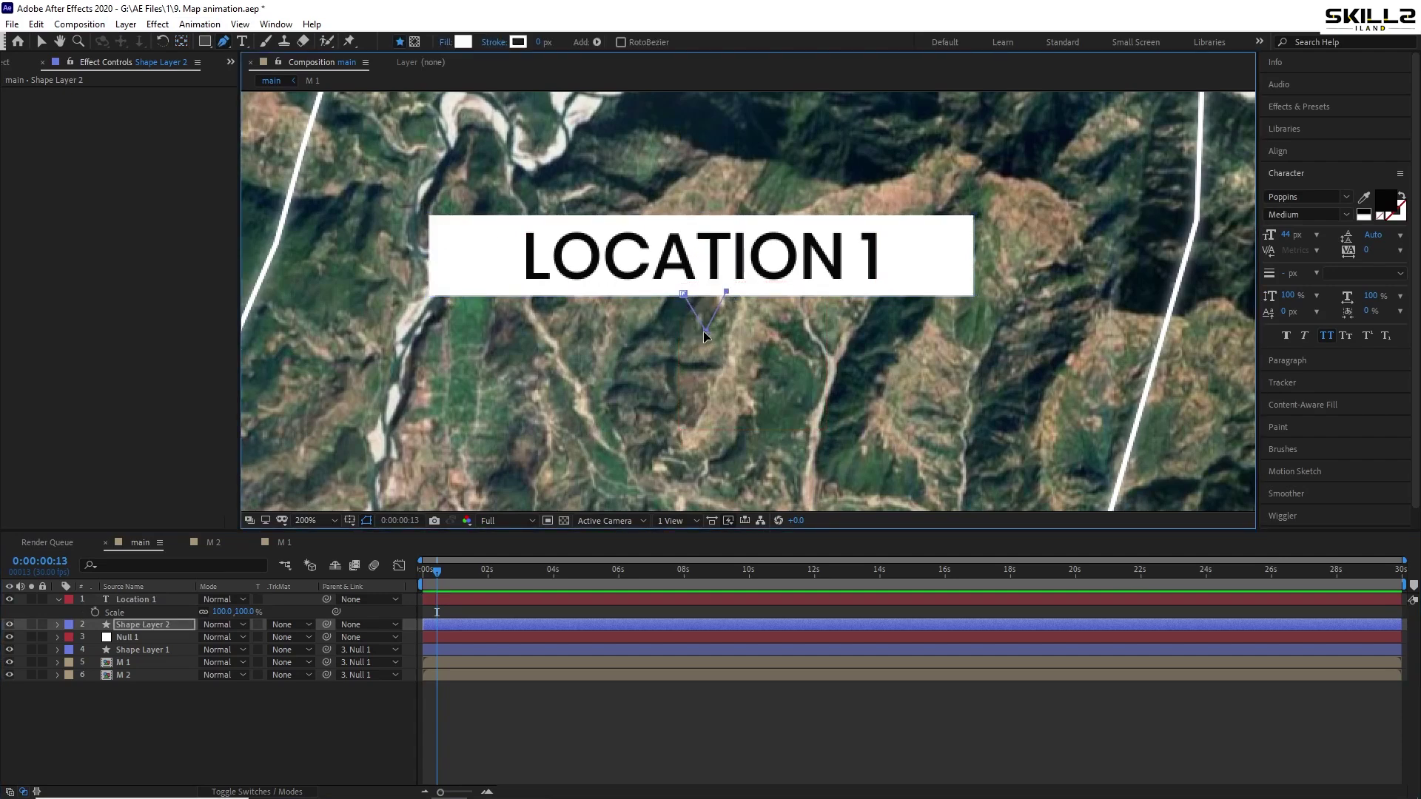
drag(705, 333, 708, 341)
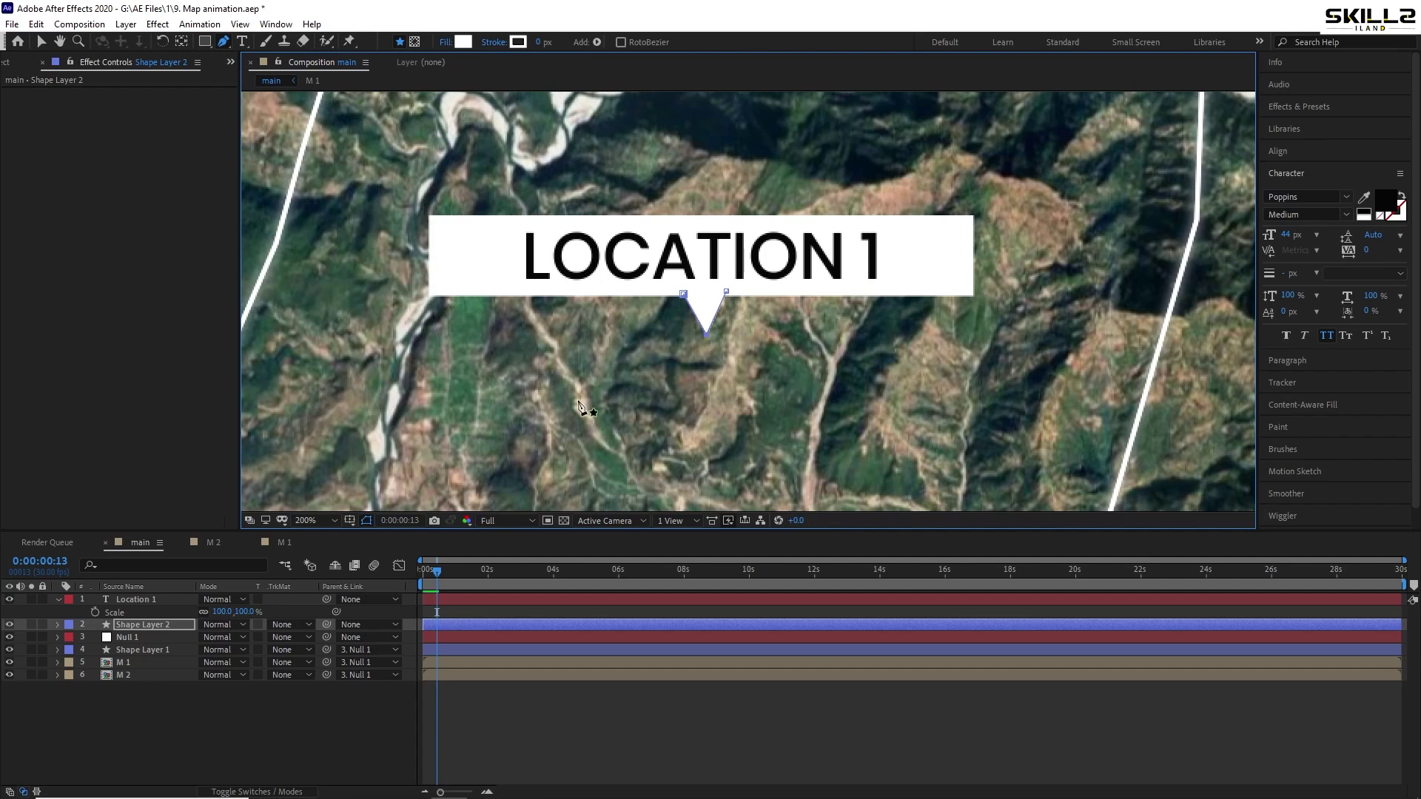
click(162, 712)
click(58, 600)
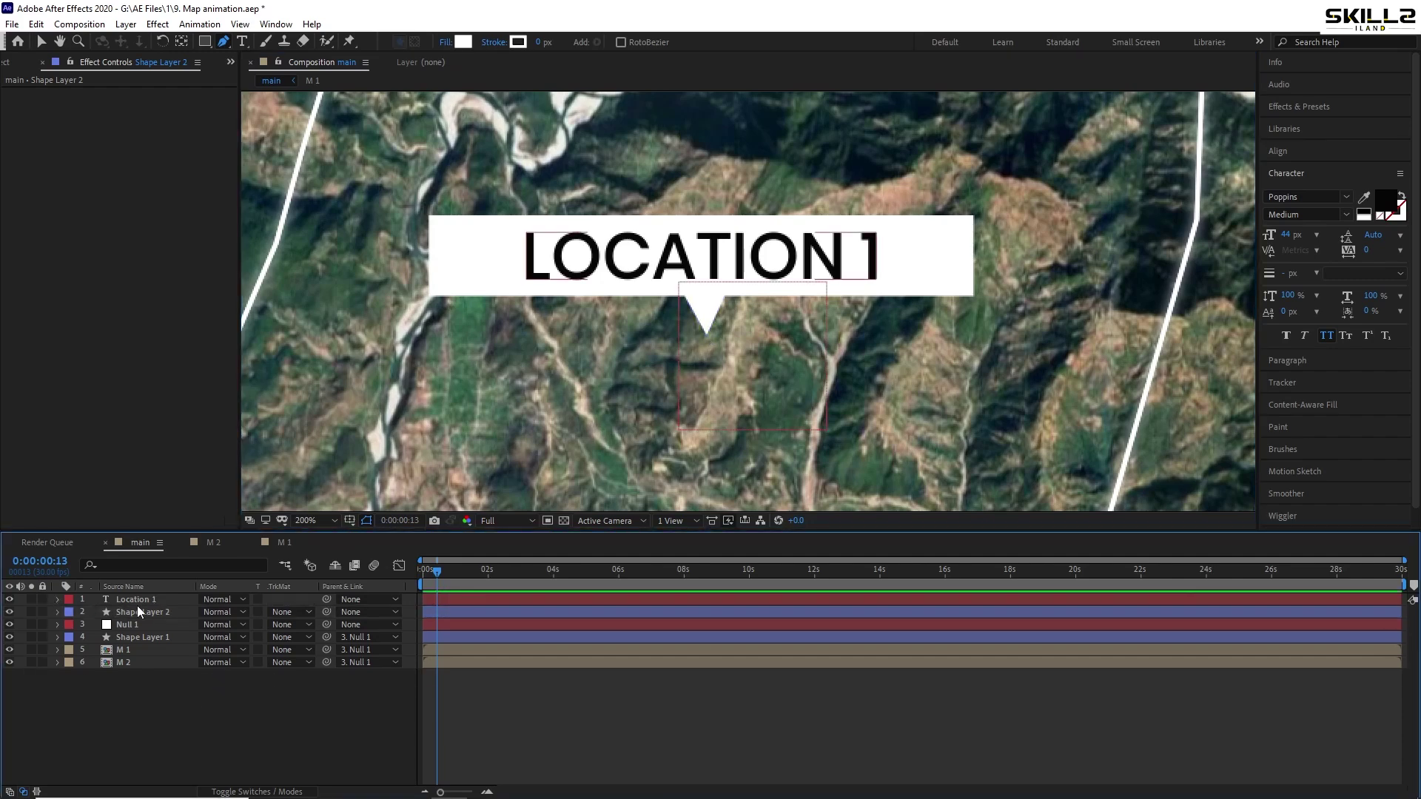
key(ctrl+s)
Apply the Drop Shadow effect to Shape Layer 2
click(136, 611)
key(v)
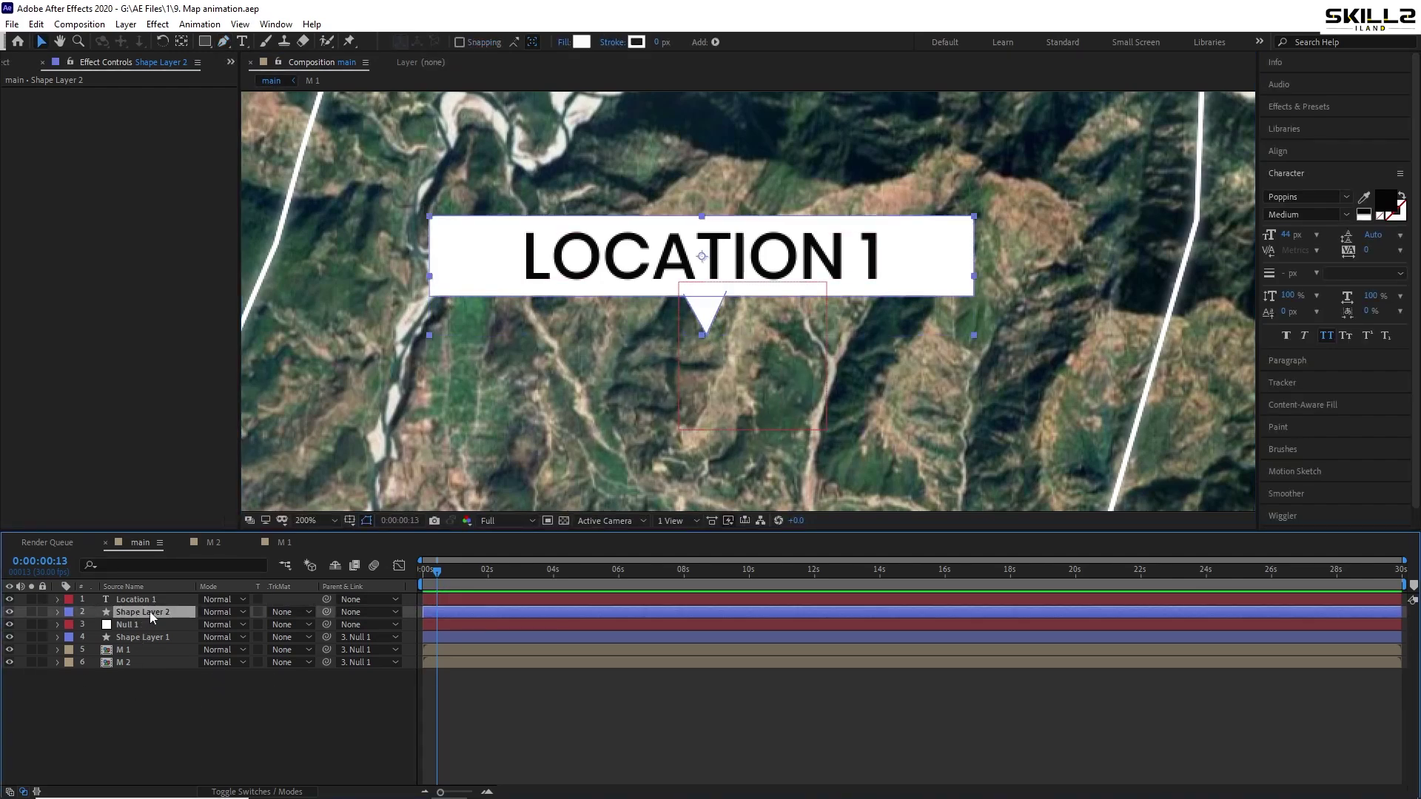
click(1308, 108)
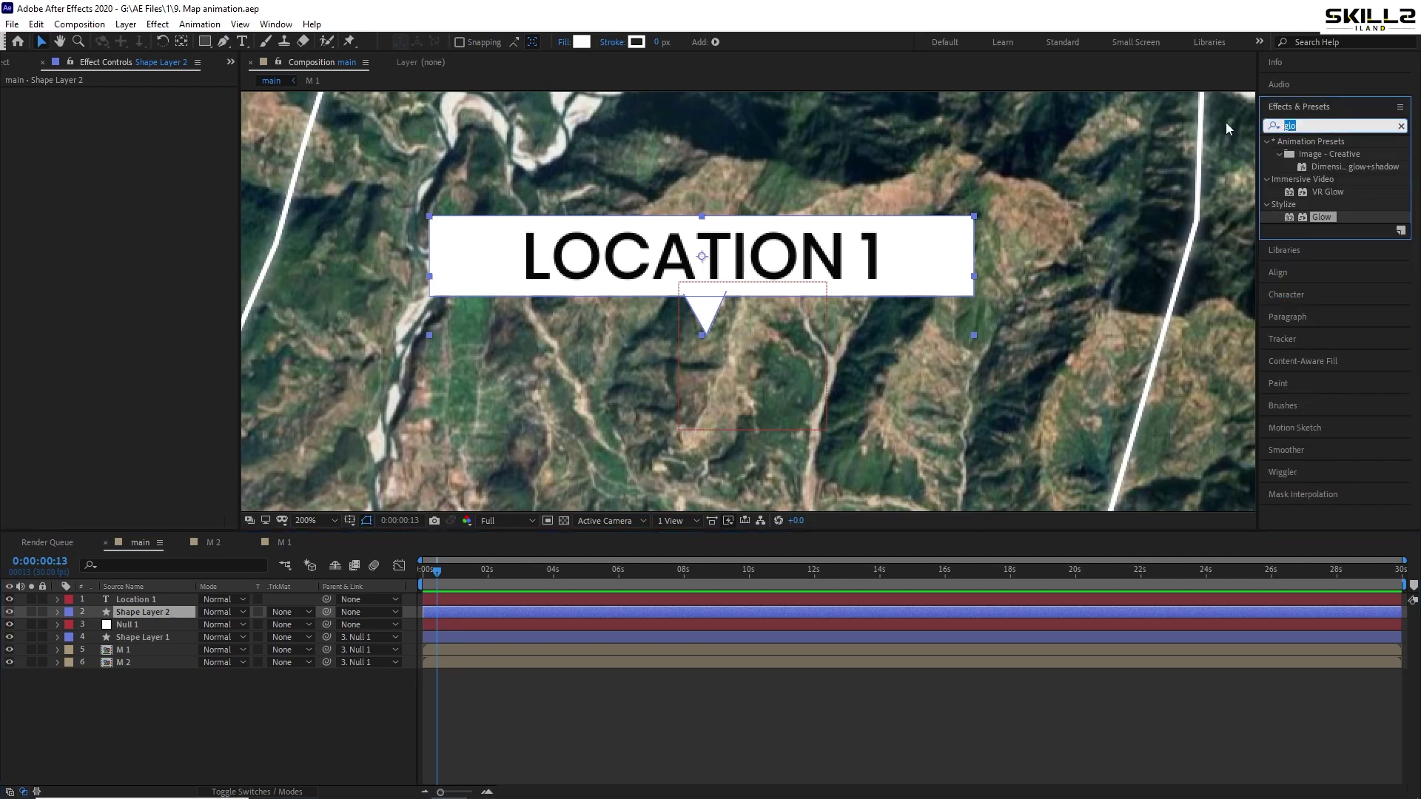
text(drop)
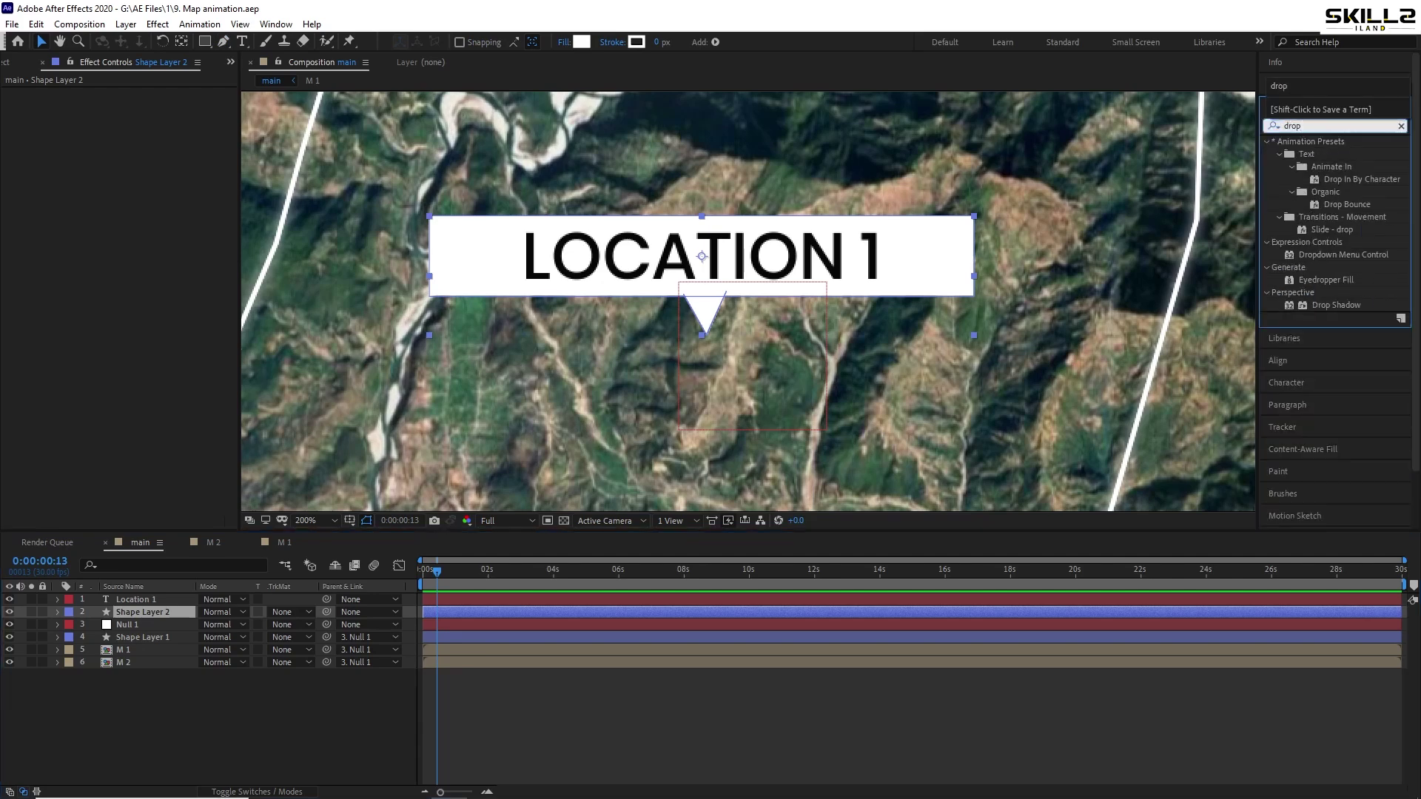
double_click(1335, 305)
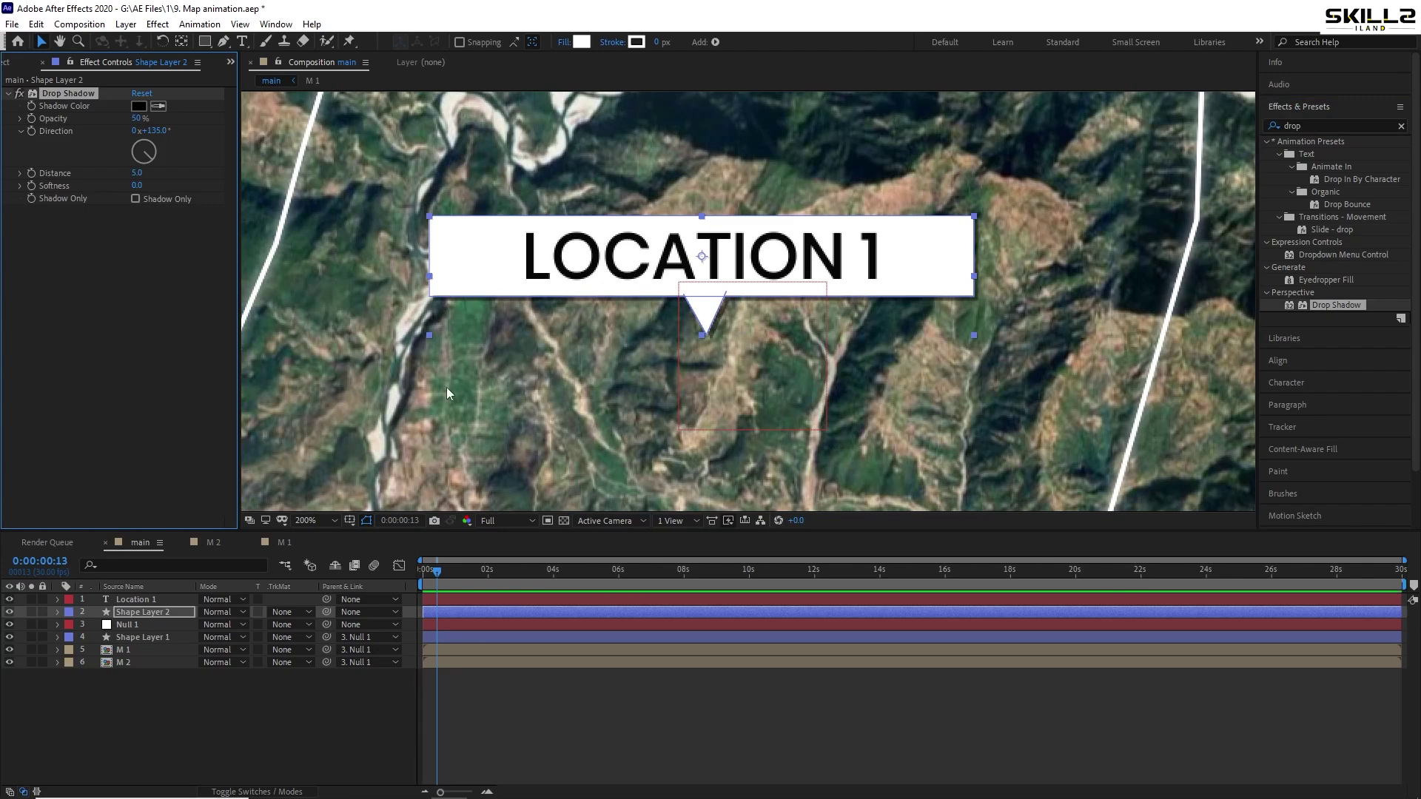
Set the drop shadow's softness to 10 and save the project
click(140, 186)
text(10)
key(Return)
key(ctrl+s)
click(85, 690)
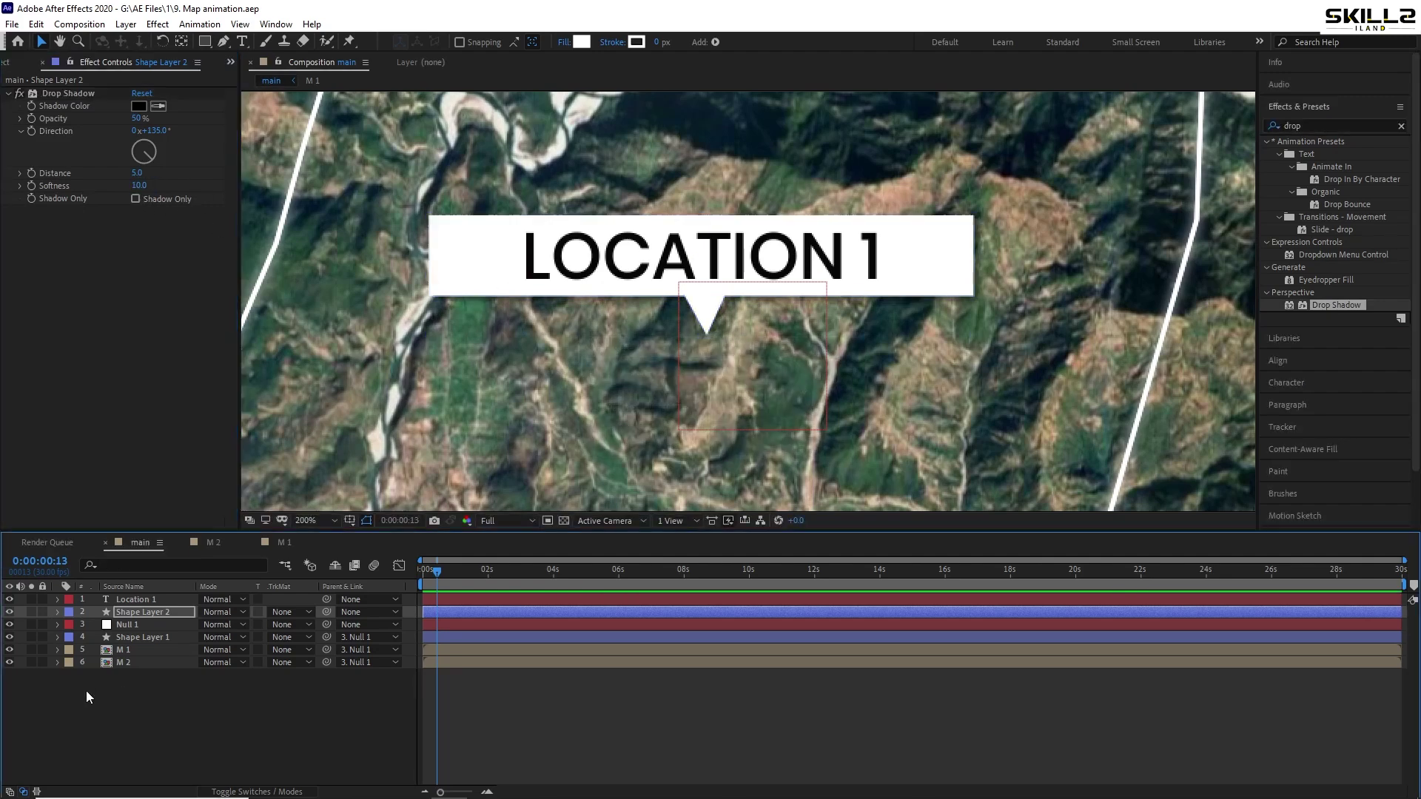
Set the roundness of Rectangle Path 1 in Shape Layer 2 to 15
scroll(638, 327, down, 2)
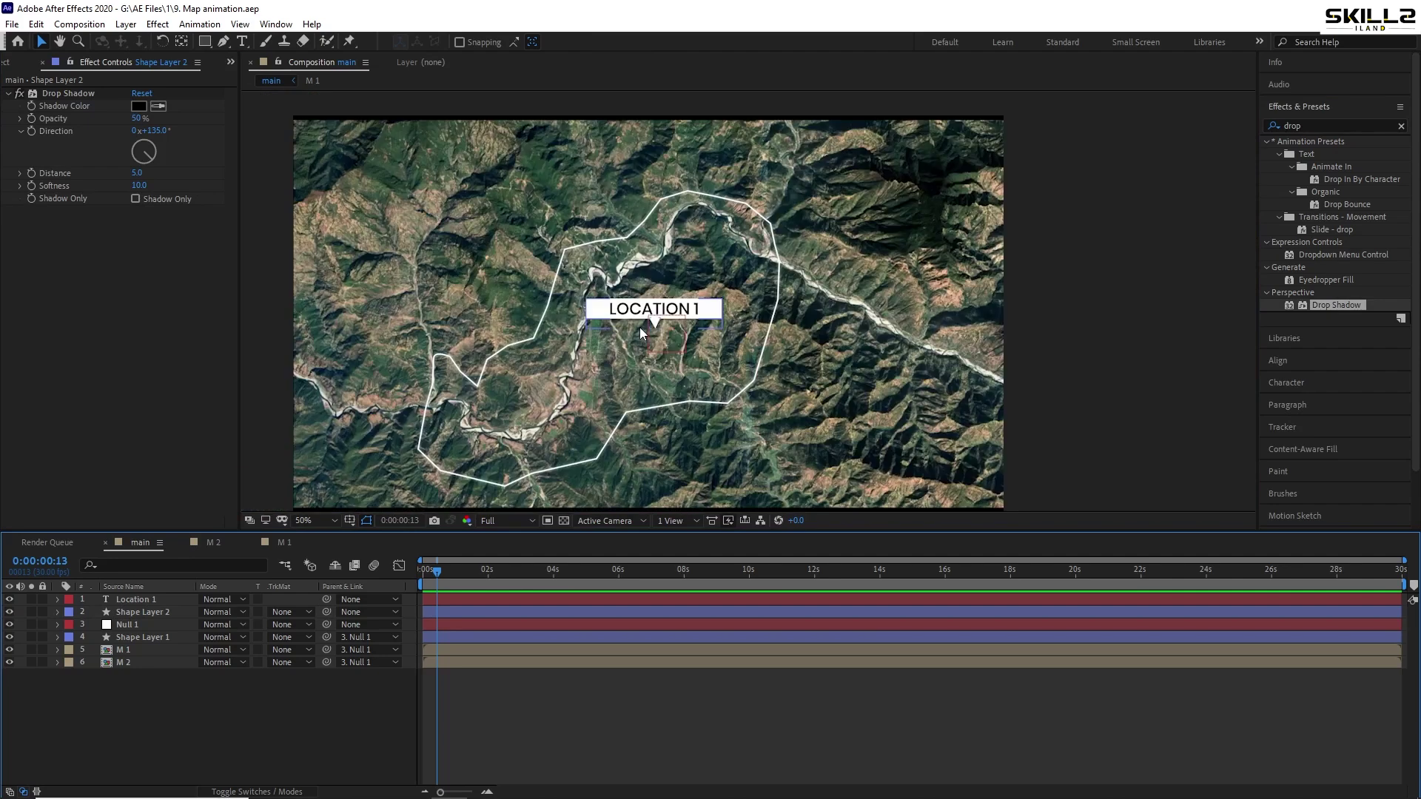
scroll(639, 327, down, 1)
scroll(651, 329, up, 1)
scroll(703, 353, up, 1)
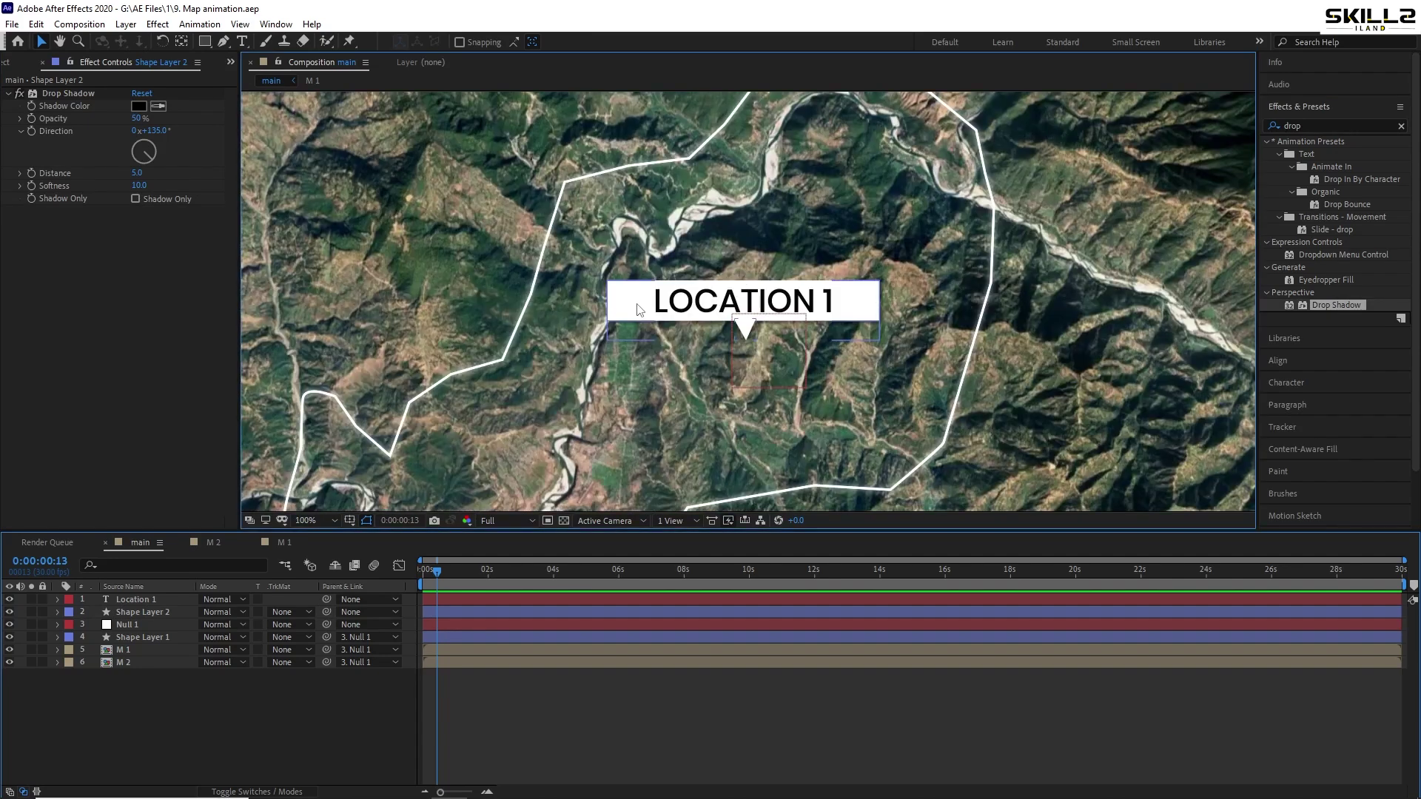
click(722, 314)
scroll(997, 282, up, 1)
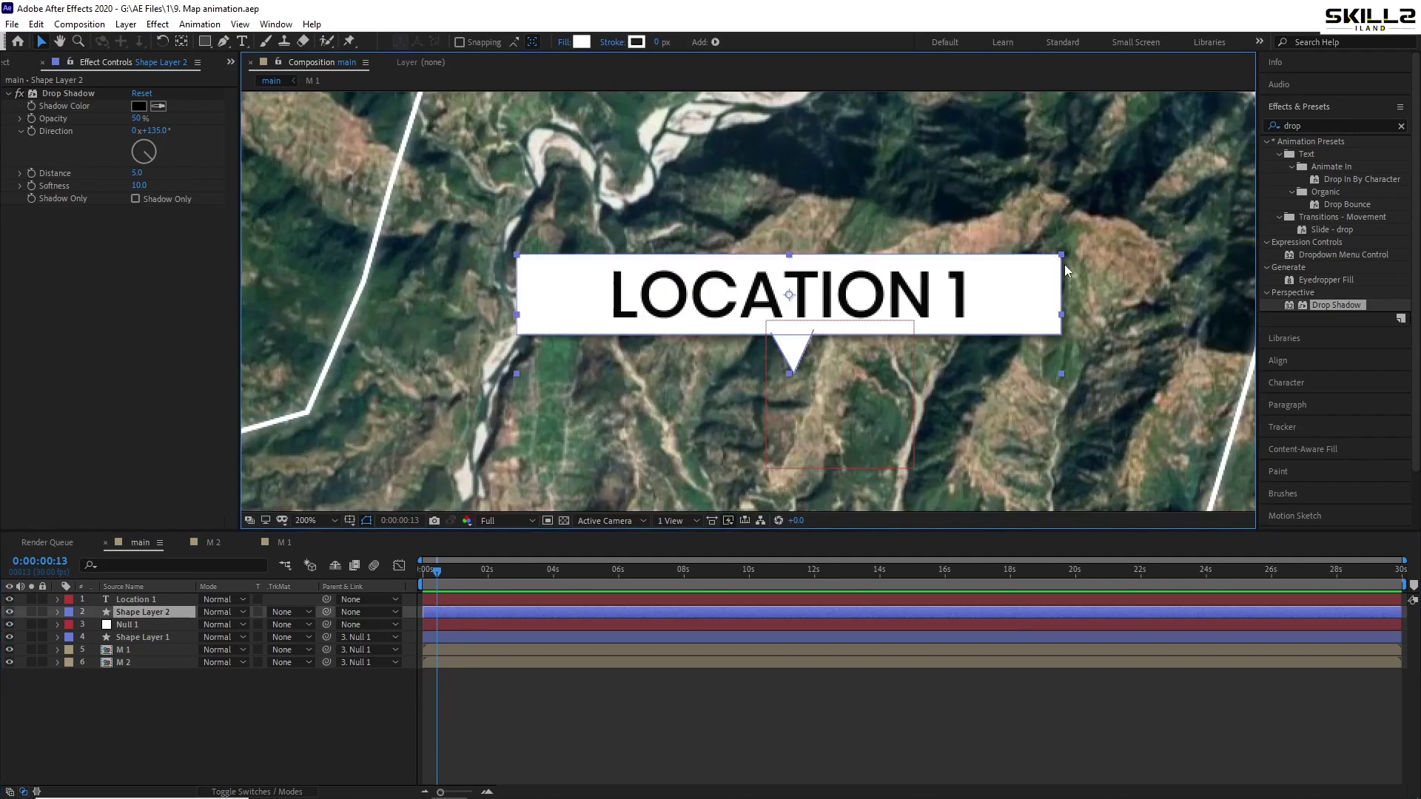
click(57, 613)
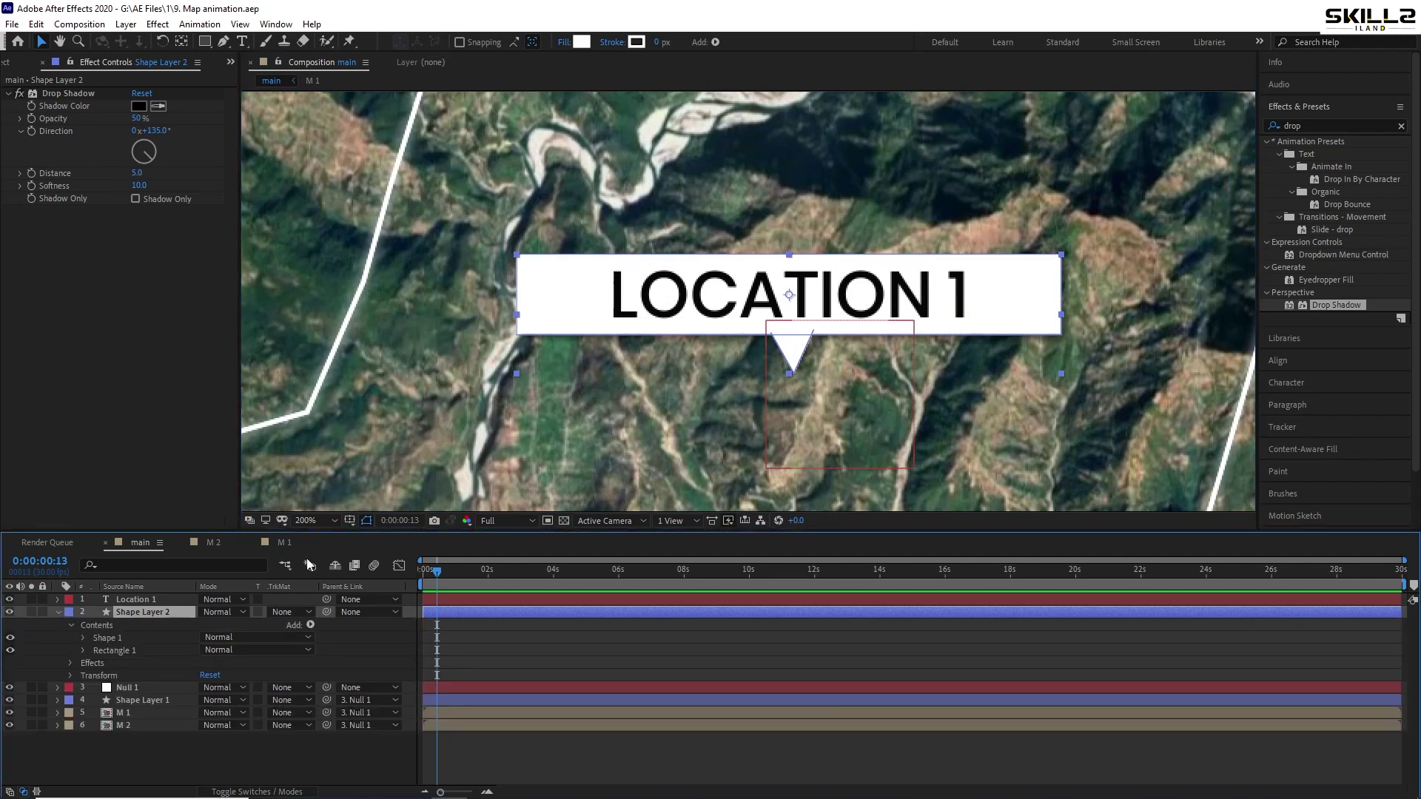
click(82, 651)
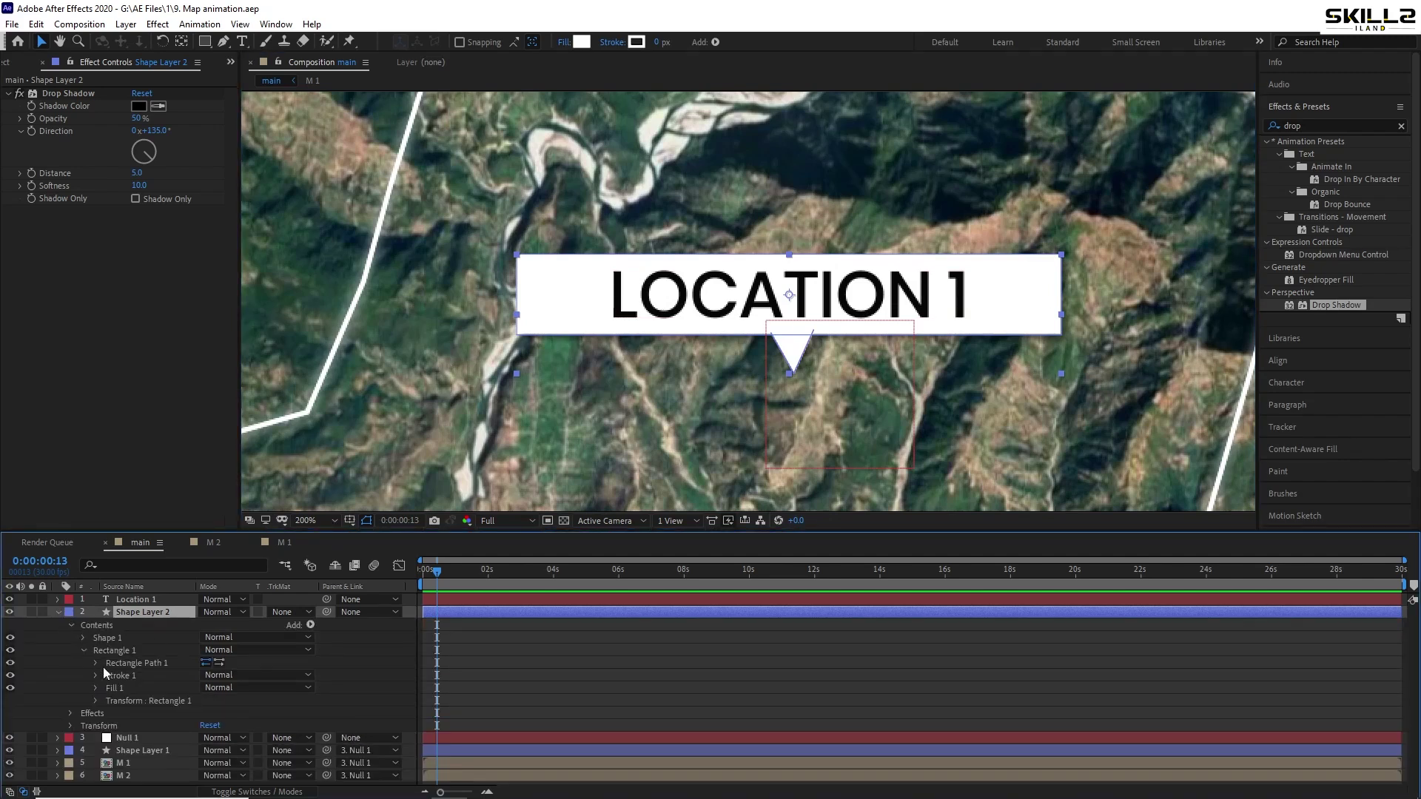
click(96, 663)
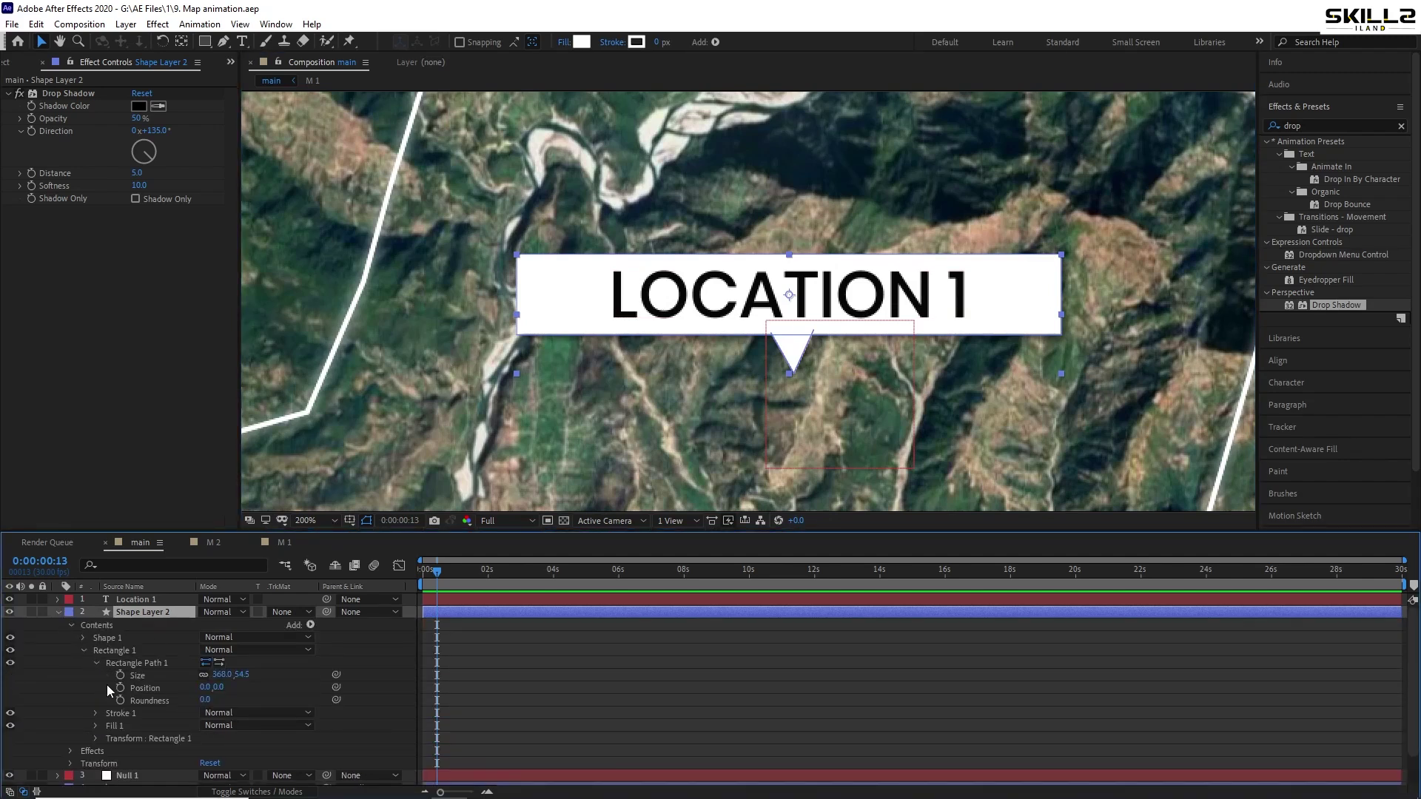
click(206, 700)
text(15)
key(Return)
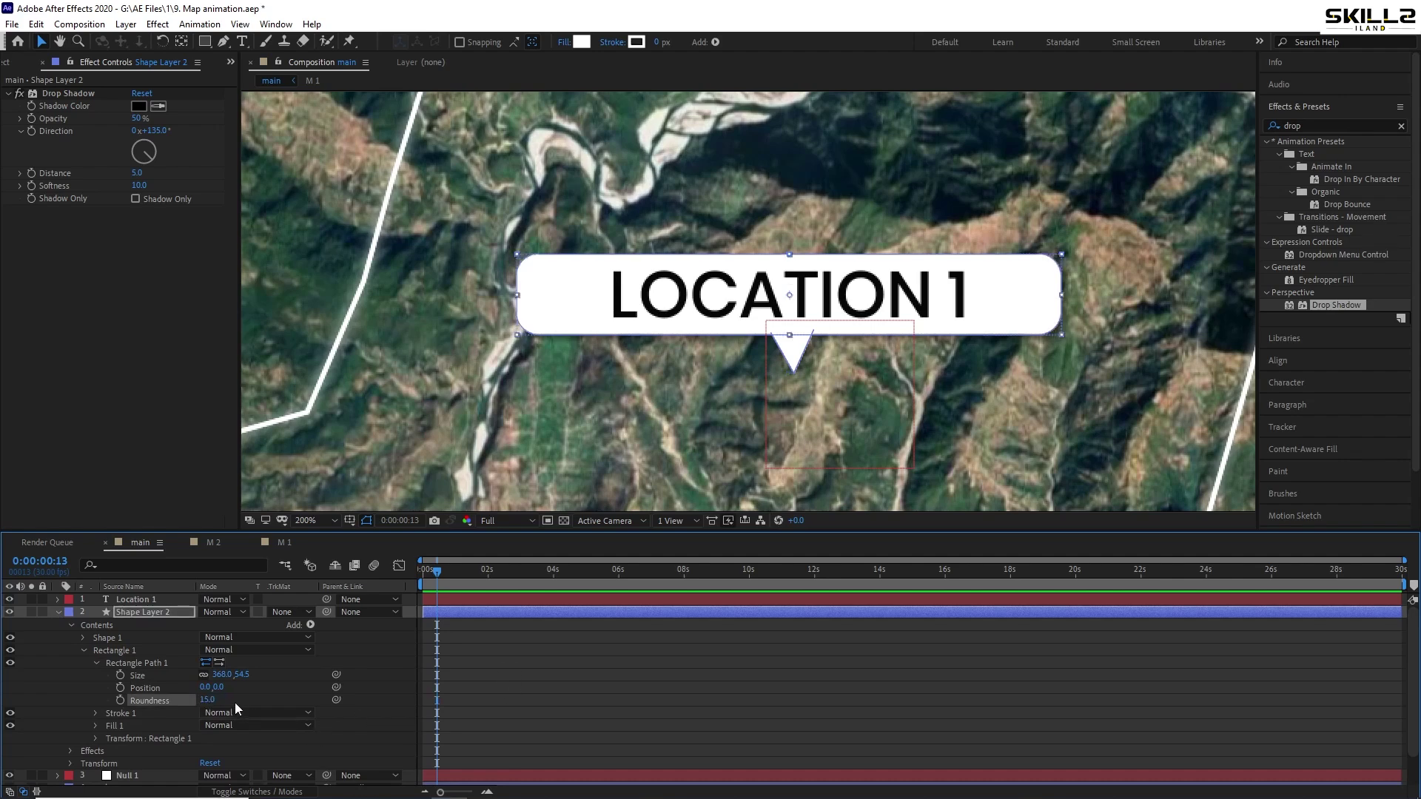
Reduce the label rectangle's roundness to 10 and save the project
click(204, 700)
text(100)
key(Return)
key(ctrl+s)
scroll(777, 309, down, 2)
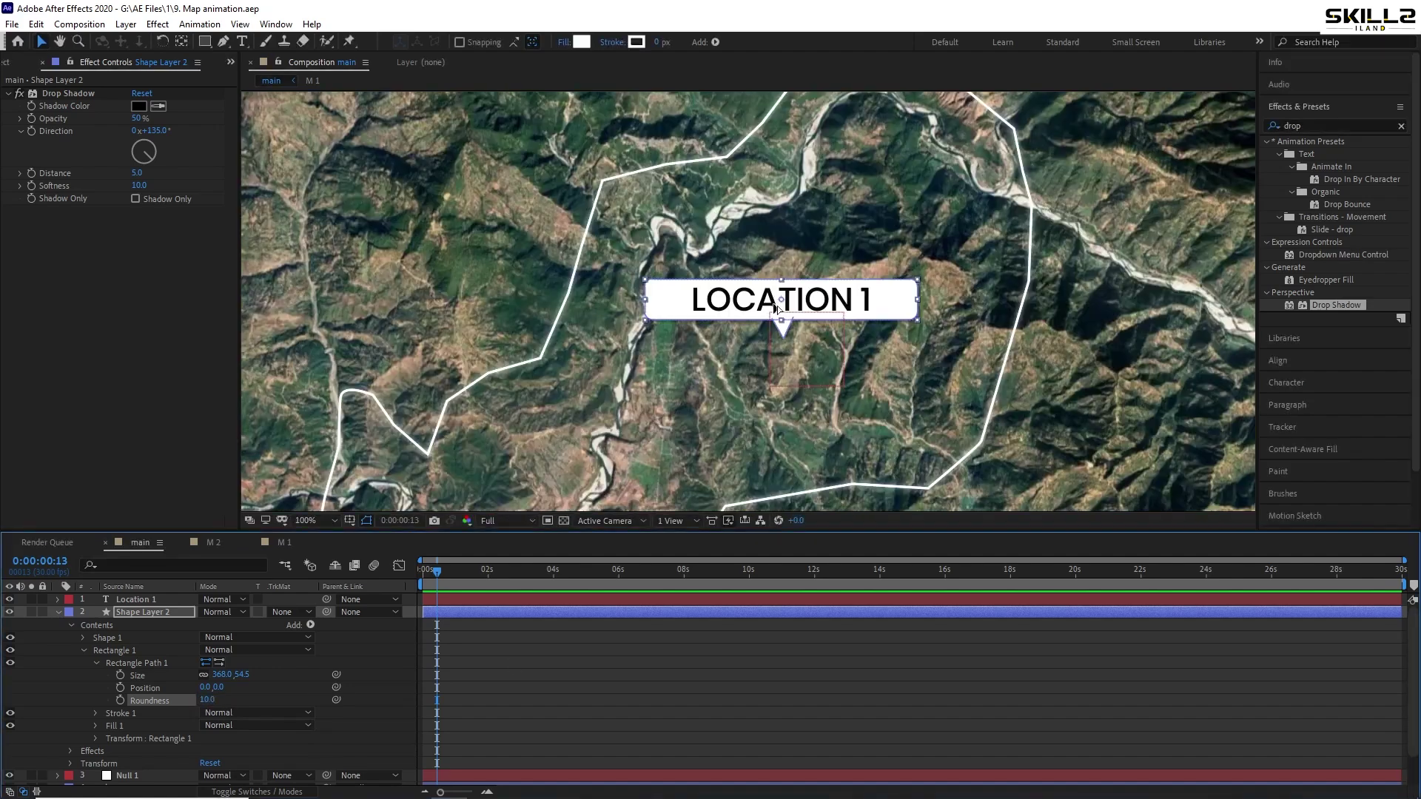
scroll(828, 330, down, 1)
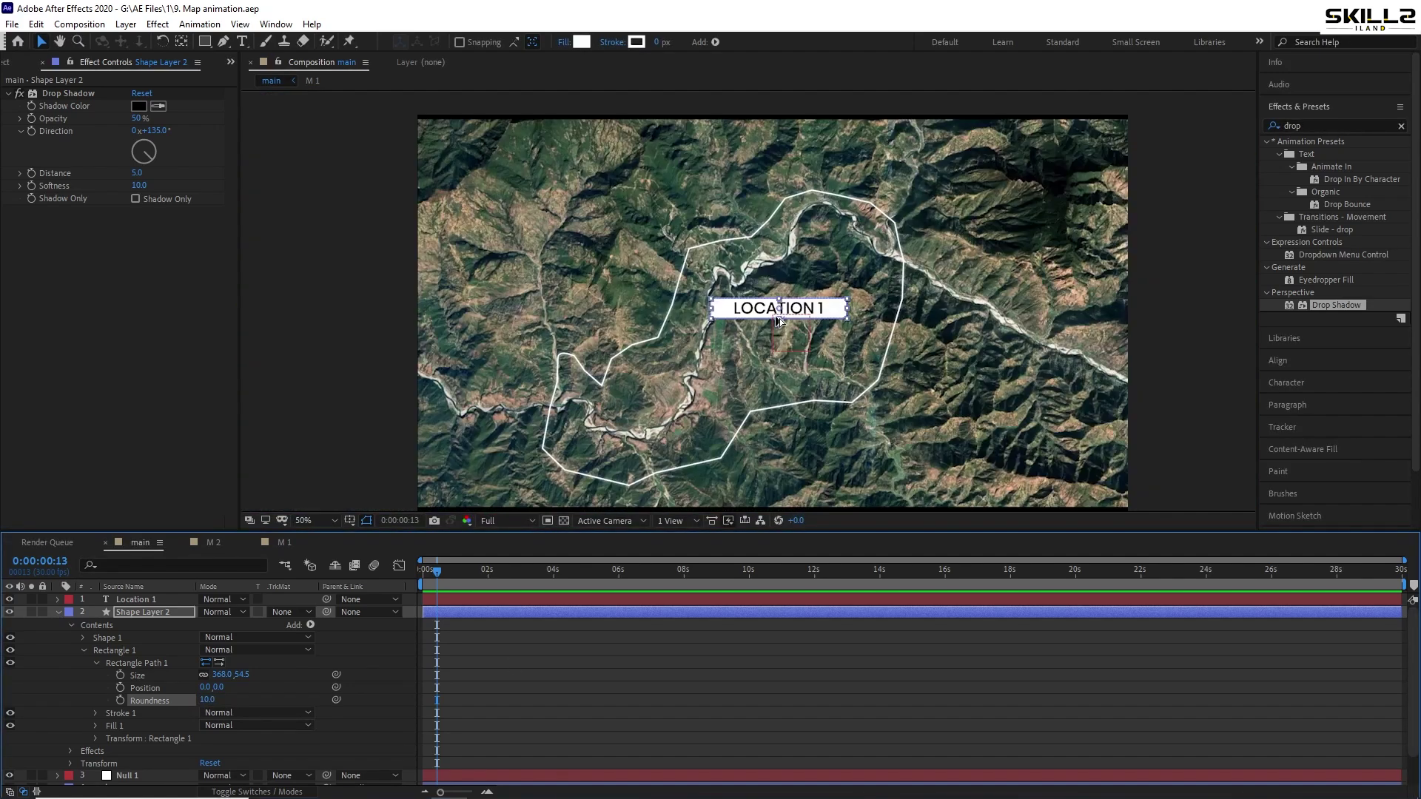
click(1200, 393)
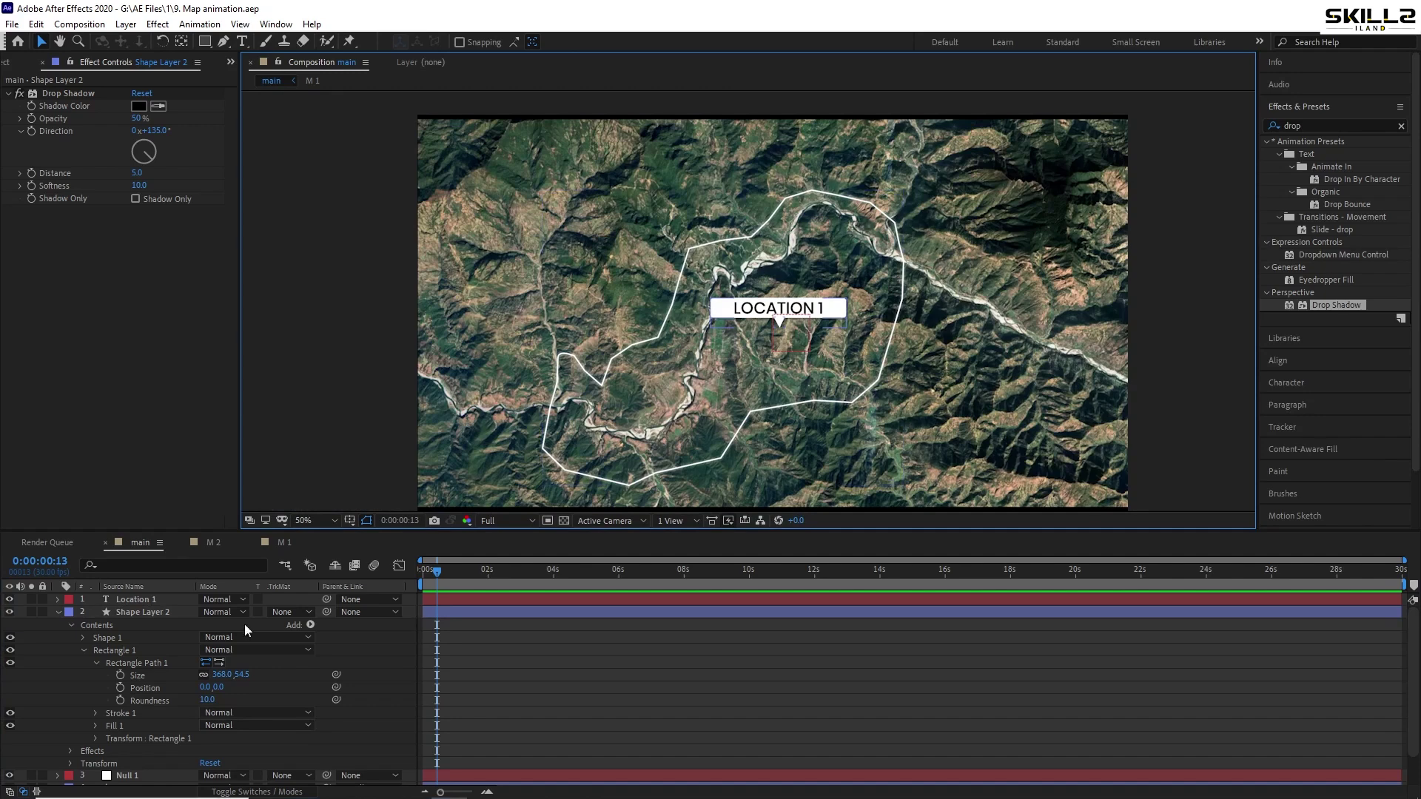
Collapse Shape Layer 2's properties and parent the Location 1 text layer to Shape Layer 2
click(58, 612)
click(147, 601)
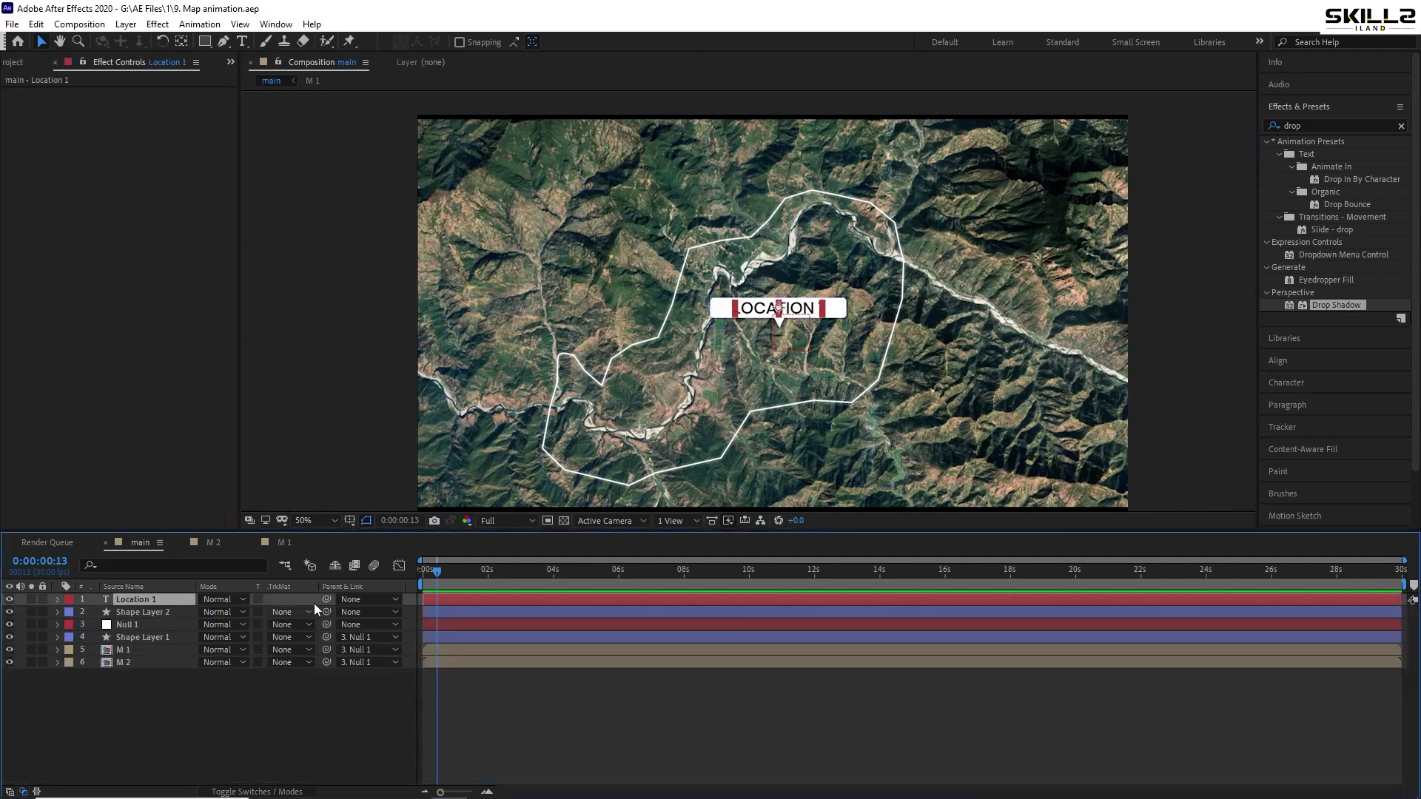
drag(251, 607, 136, 610)
Move Shape Layer 2's anchor point to the tip of the label's triangle pointer and save the project
click(135, 611)
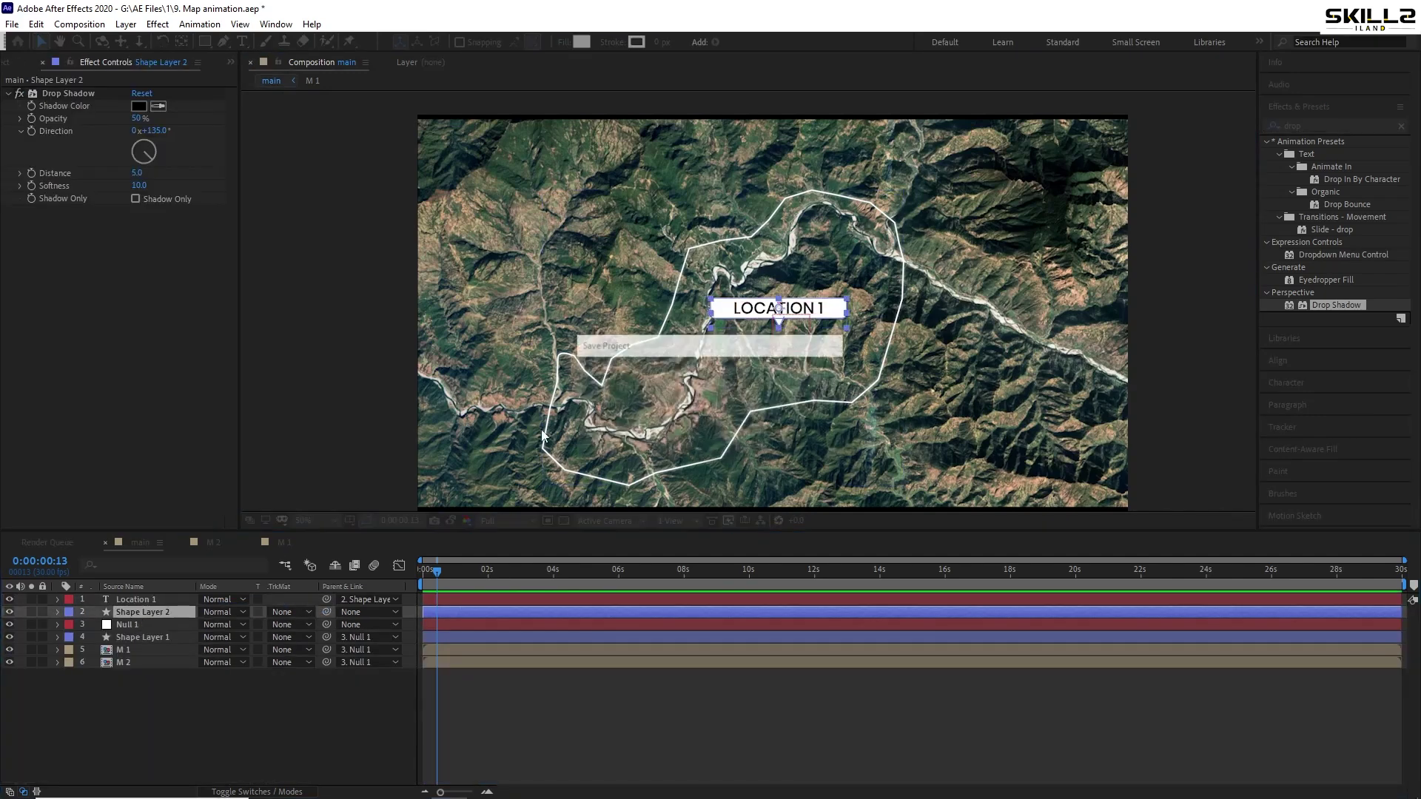
scroll(783, 334, up, 4)
key(y)
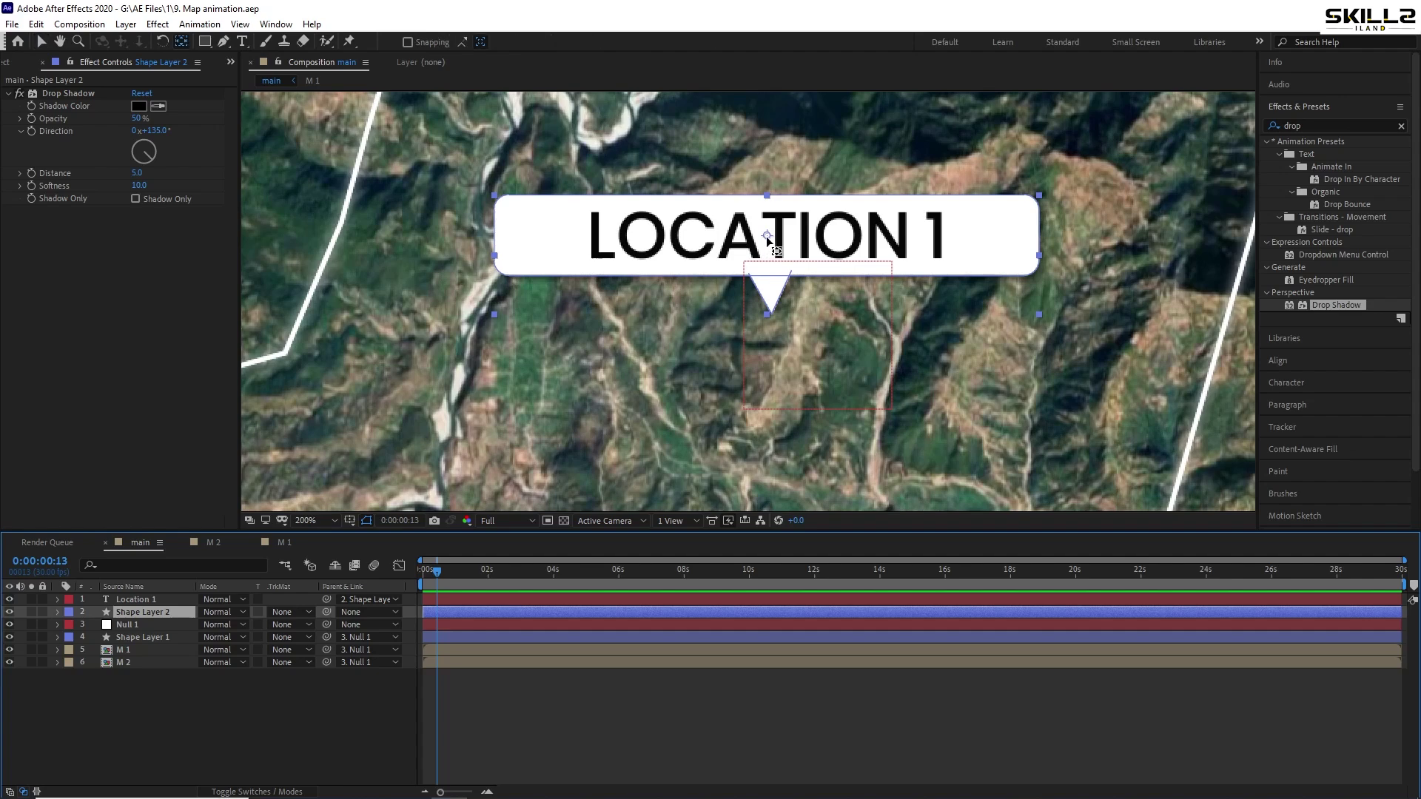
drag(768, 238, 769, 315)
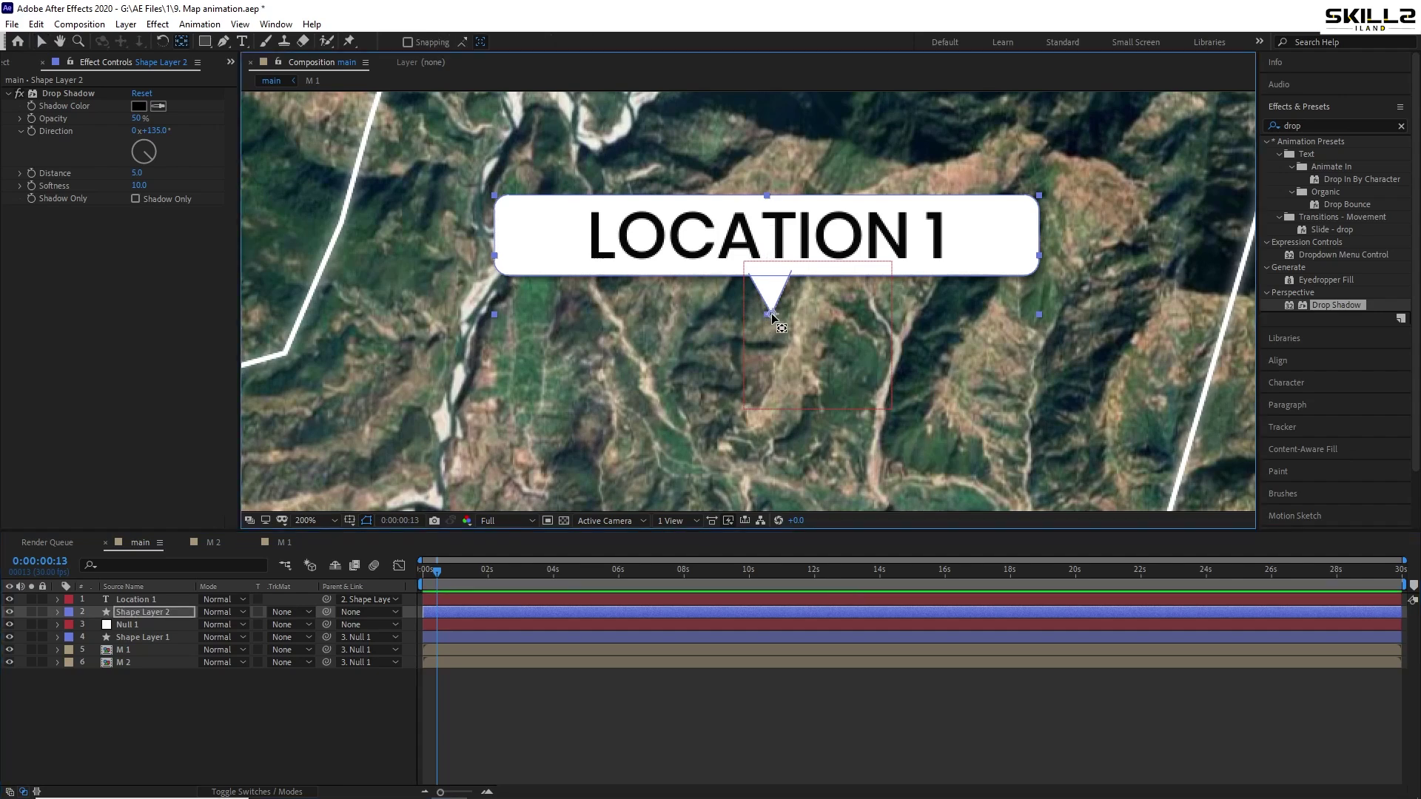
key(ctrl+s)
scroll(762, 313, down, 2)
scroll(760, 316, down, 2)
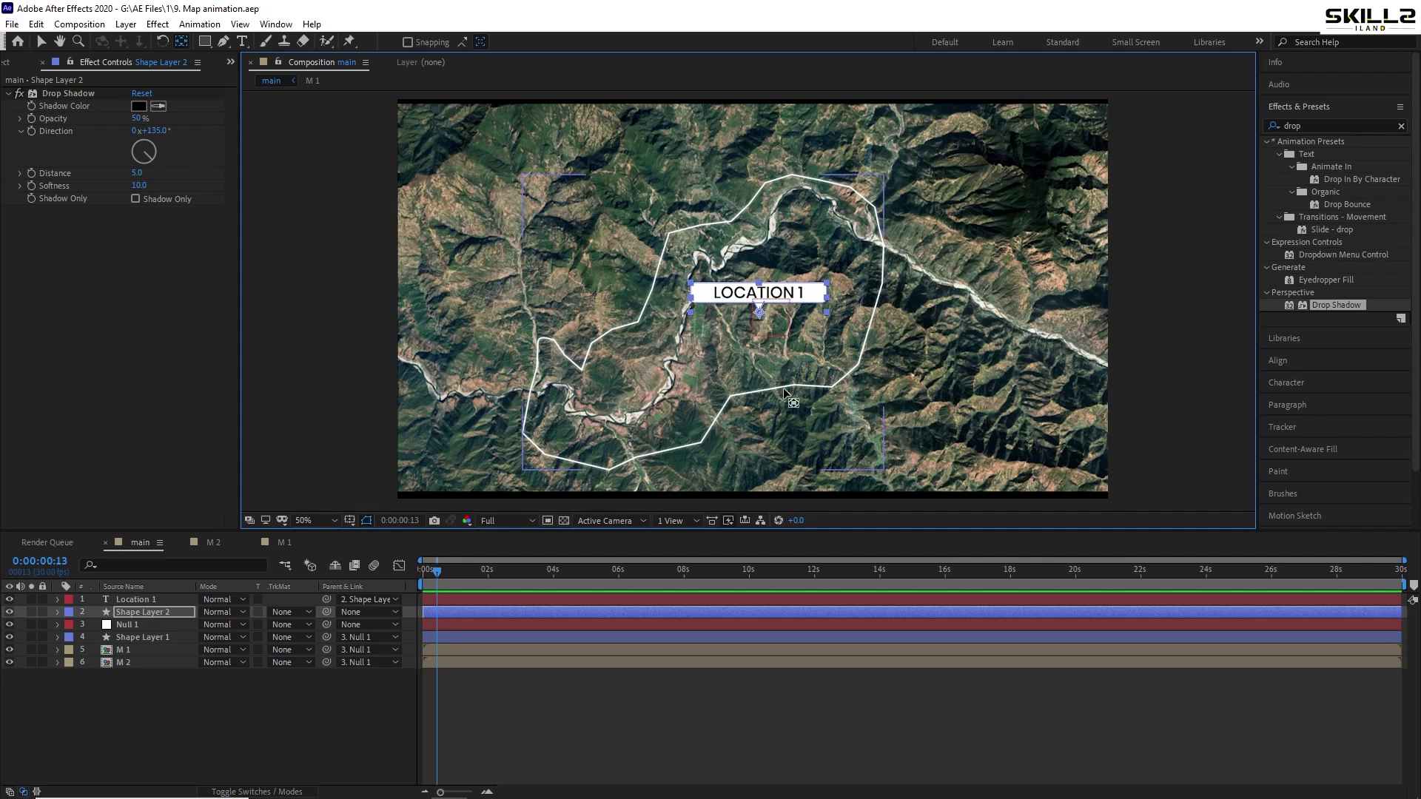
Move Shape Layer 2 up and slightly right so the label's pointer sits over the river near the outline's upper edge
click(145, 603)
click(142, 613)
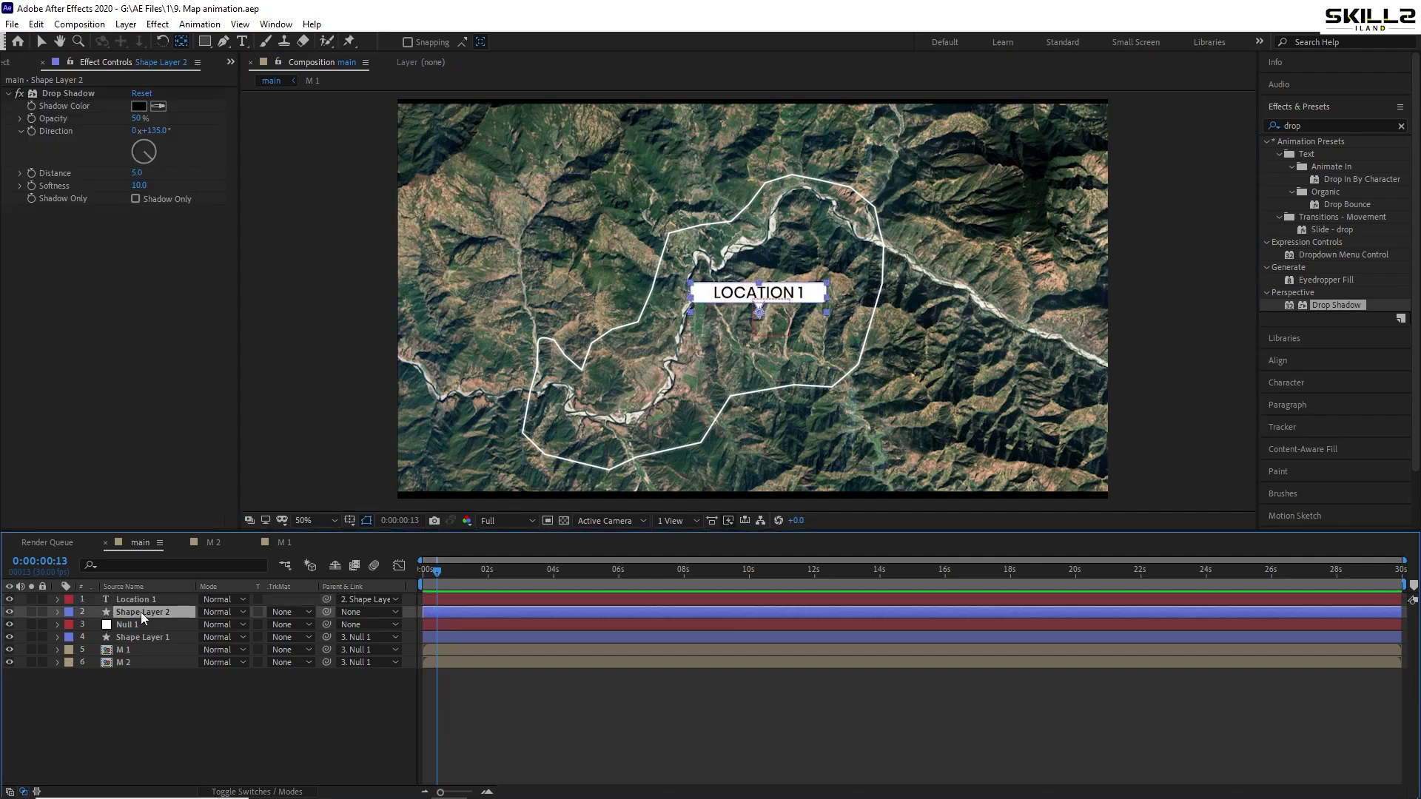
key(shift+Up)
key(shift+Up)
key(shift+Up)
key(shift+Up)
key(shift+Up)
key(shift+Up)
key(shift+Right)
key(shift+Right)
key(shift+Right)
key(shift+Right)
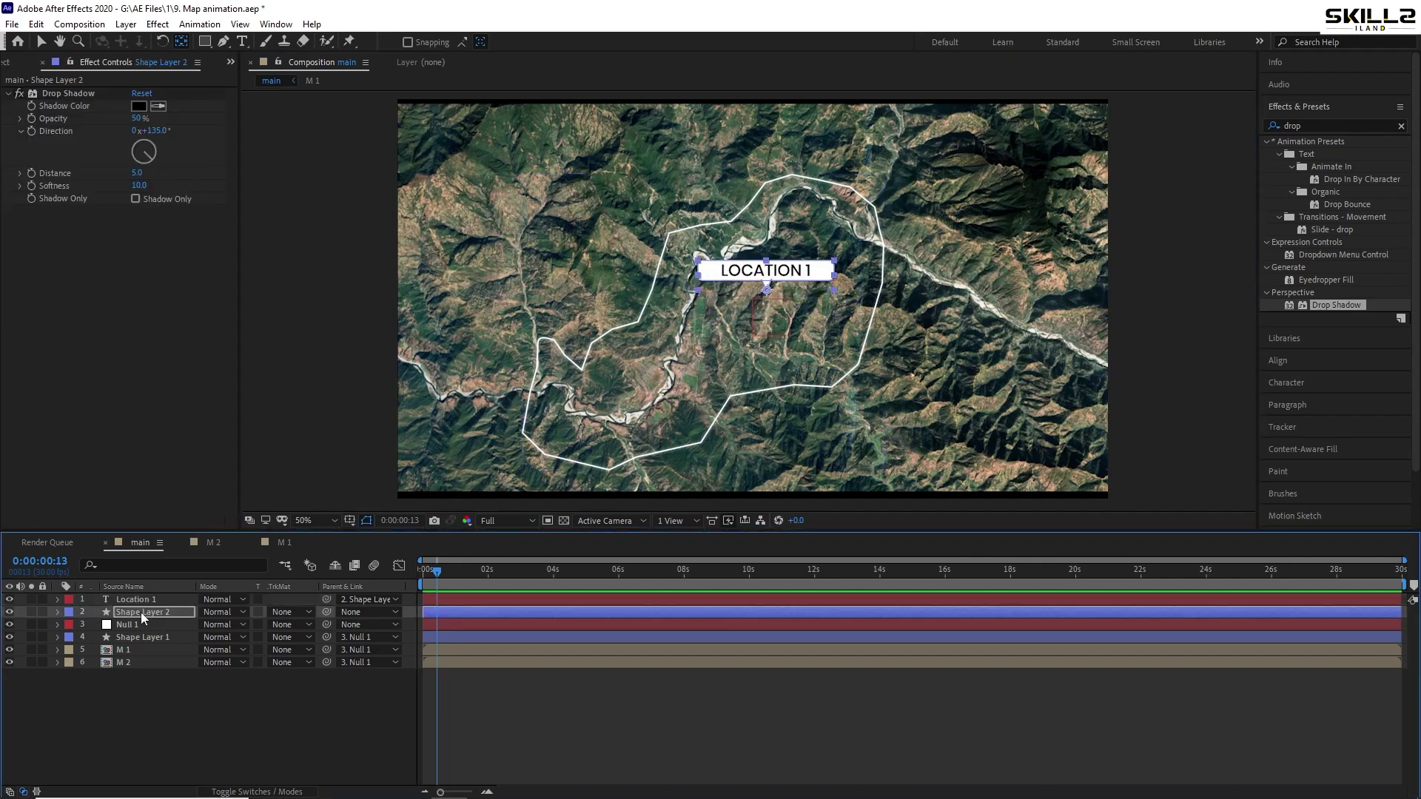
key(shift+Right)
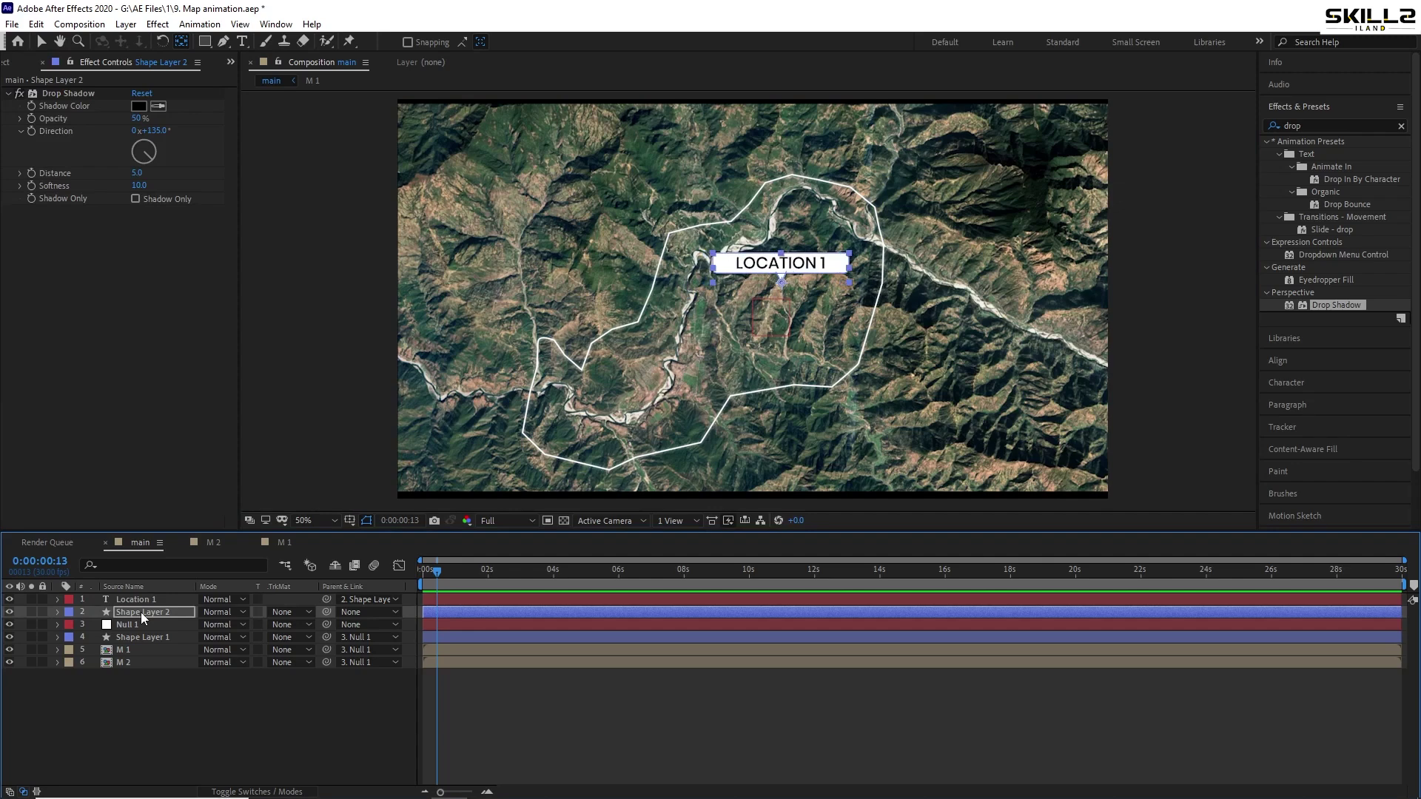
key(shift+Up)
key(shift+Up)
key(shift+Up)
key(shift+Up)
key(shift+Up)
key(shift+Up)
key(shift+Up)
key(shift+Up)
key(shift+Right)
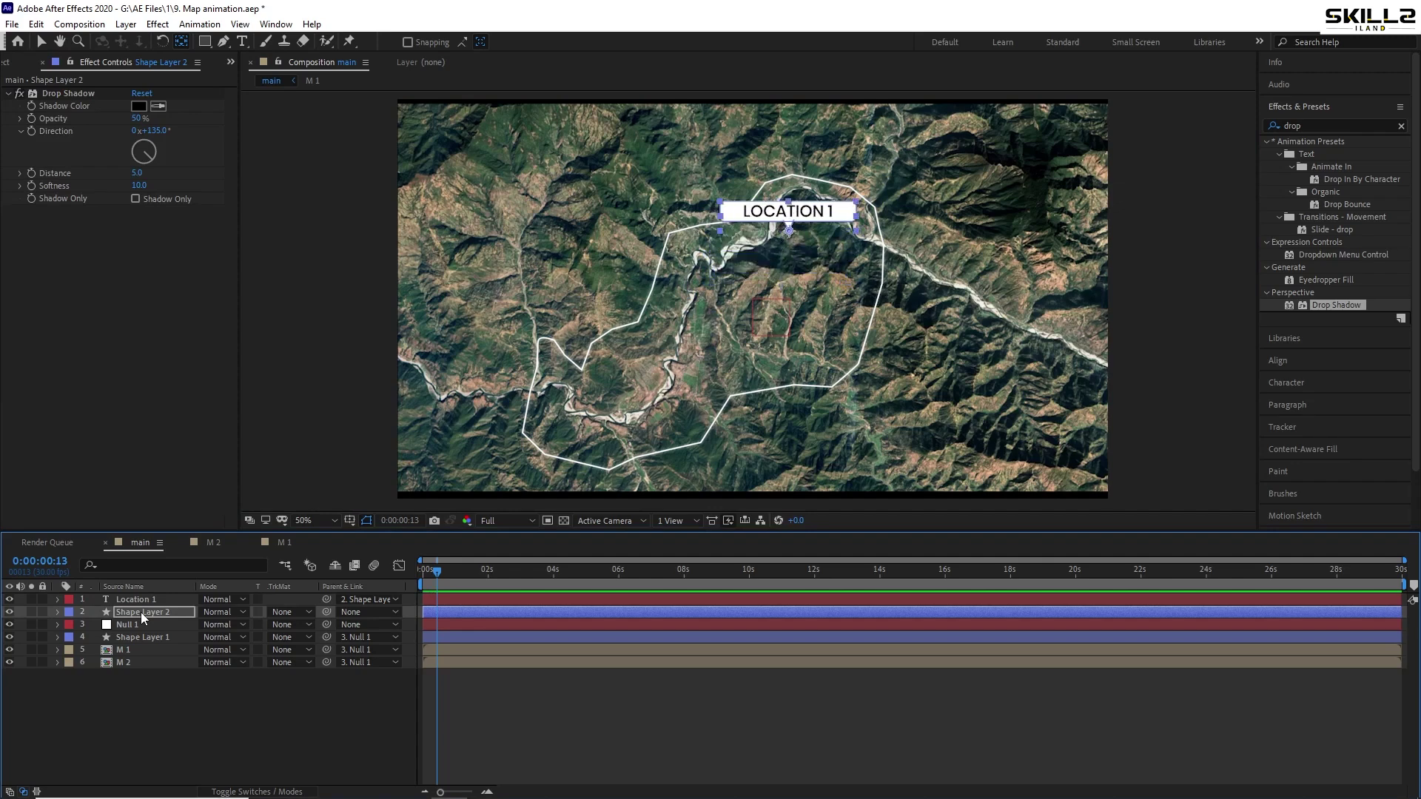
Create a black 1920 x 1080 px solid named Black Solid 1 in the main composition
right_click(139, 544)
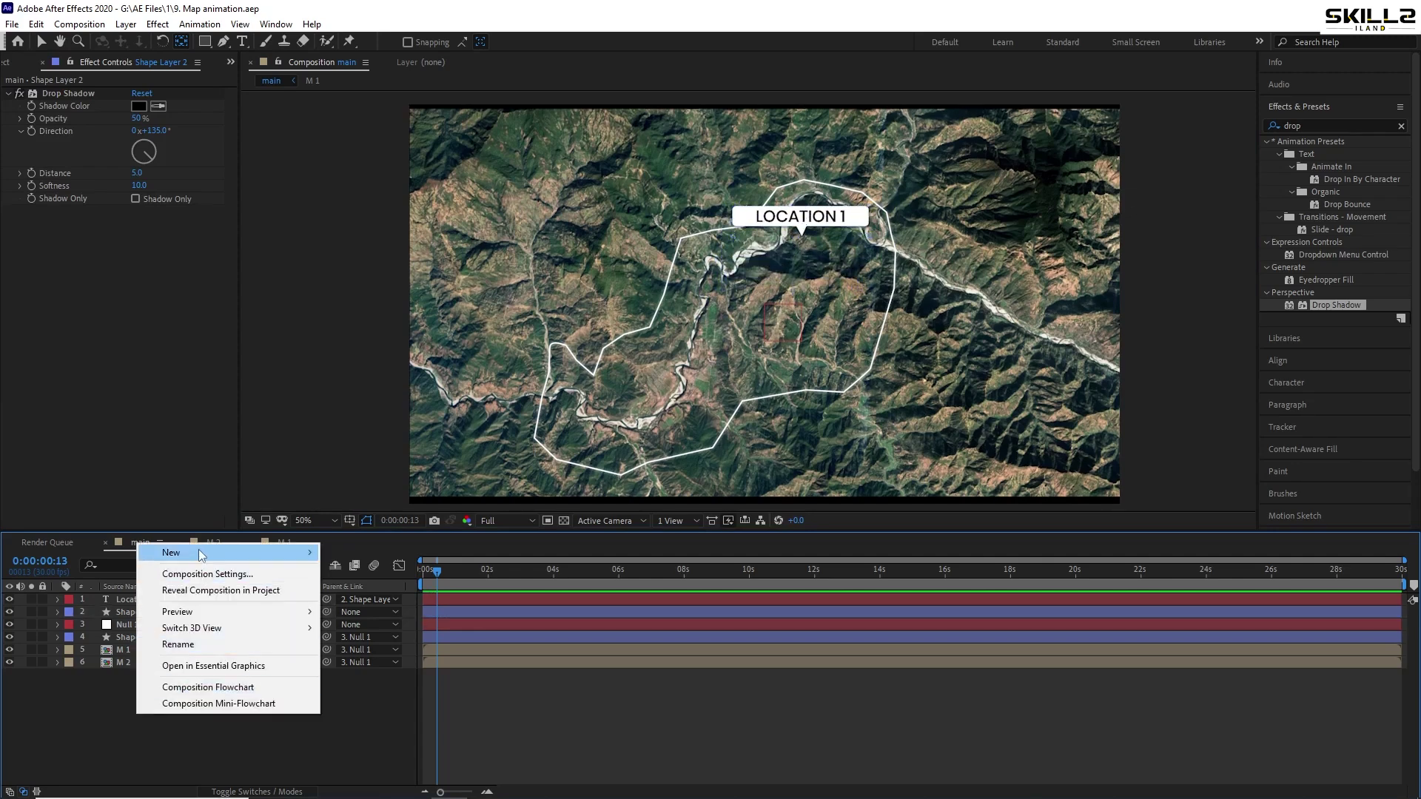
mouse_move(303, 552)
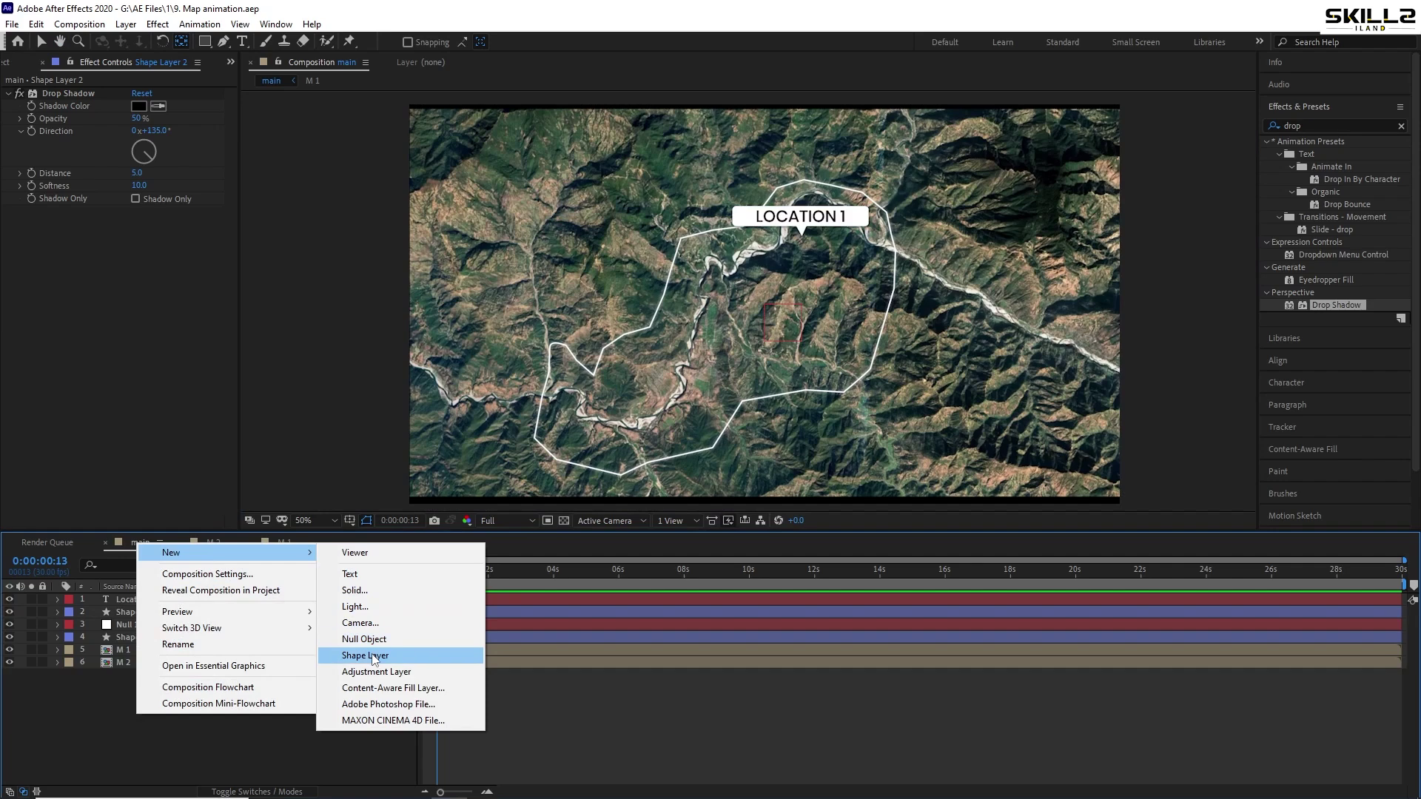
click(354, 590)
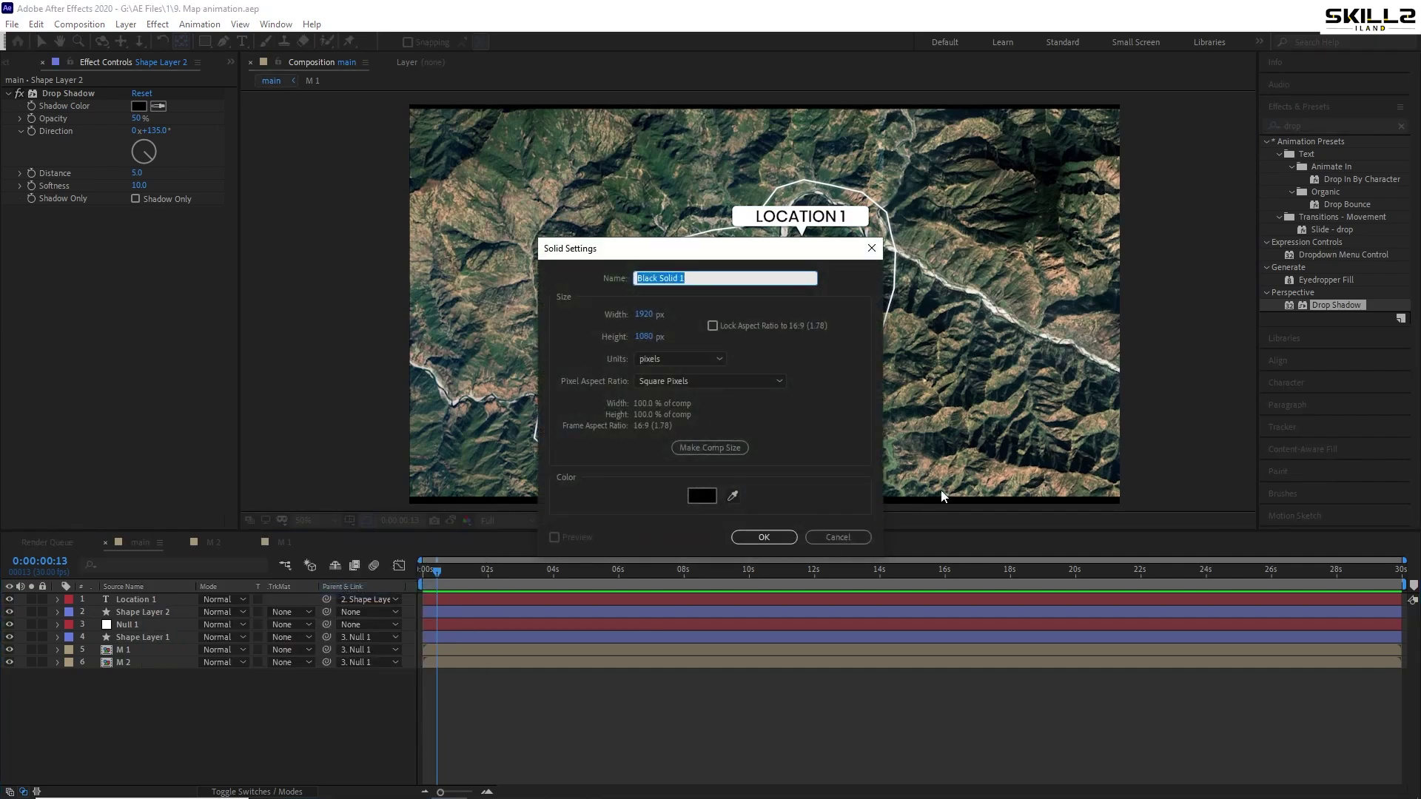
click(764, 538)
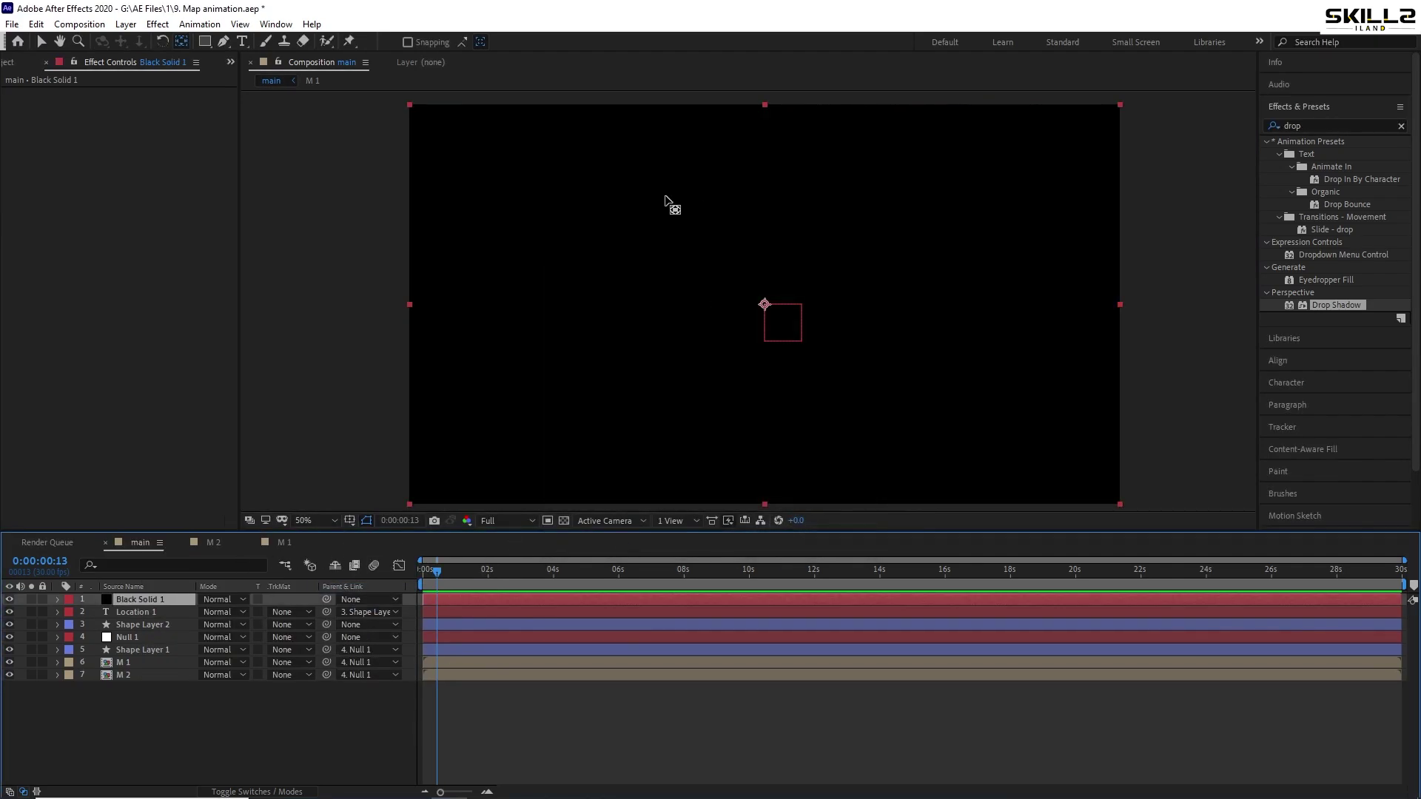
Show the Title/Action Safe guides, then cut letterbox bars from Black Solid 1 with an inverted full-width rectangular mask near the outer guide's upper and lower edges
click(349, 520)
click(366, 538)
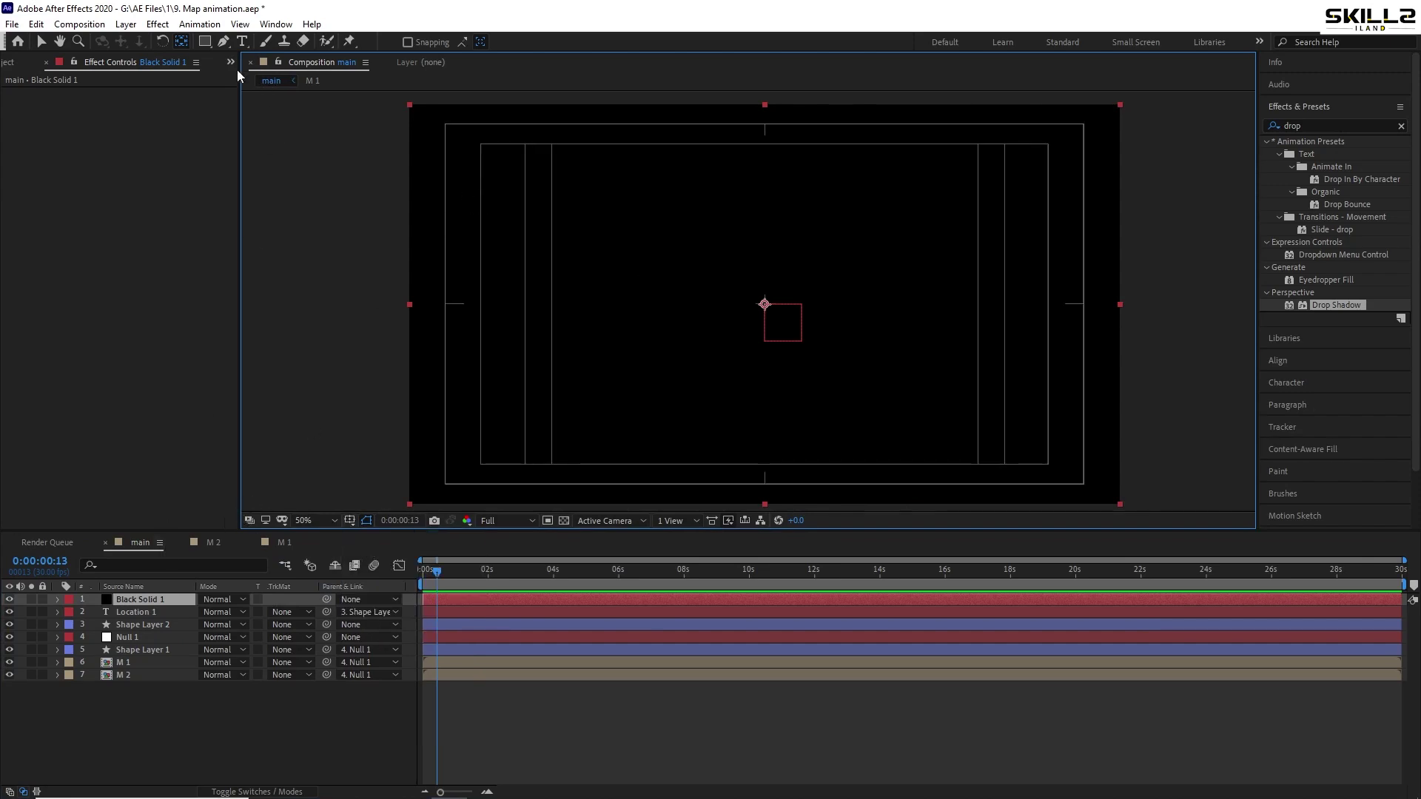
click(203, 42)
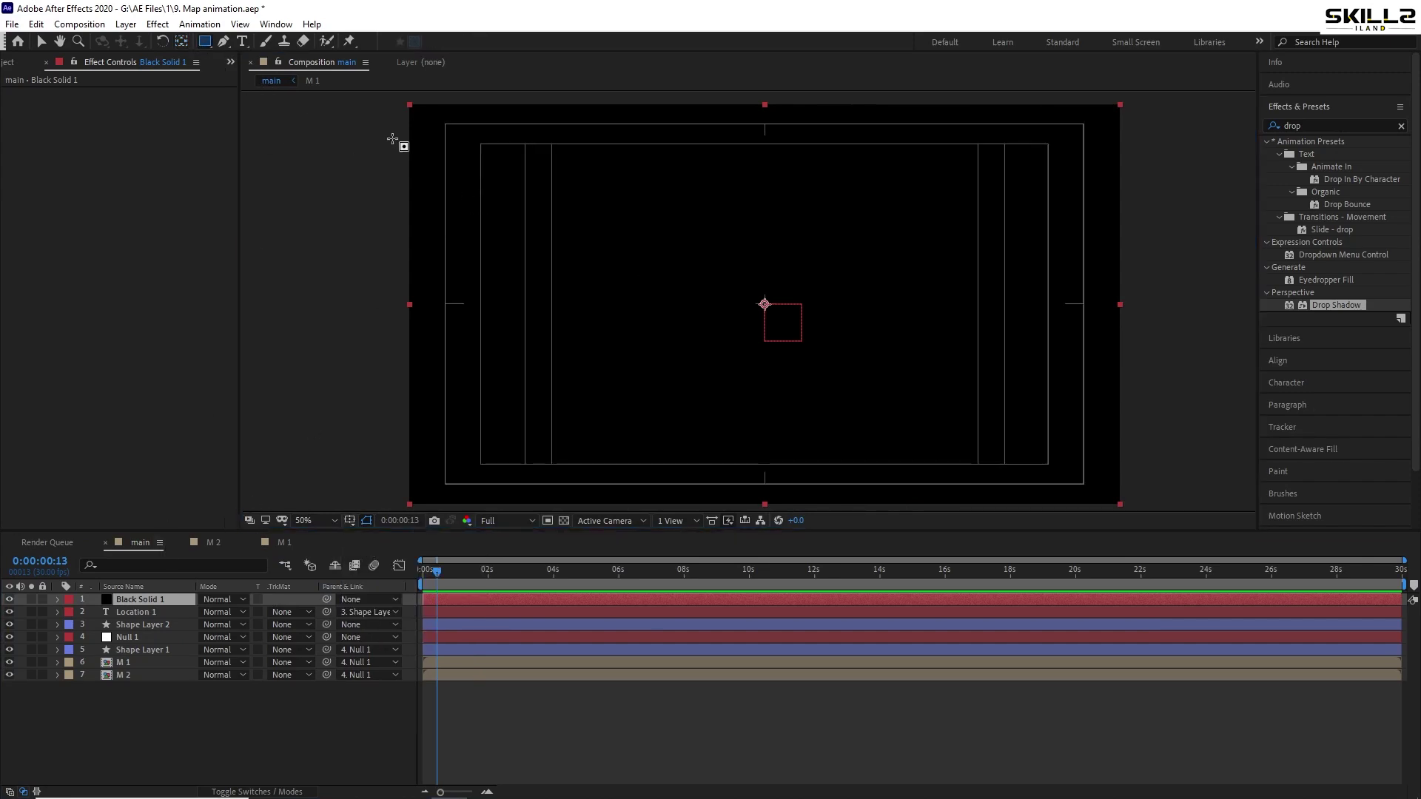
drag(393, 134, 1154, 413)
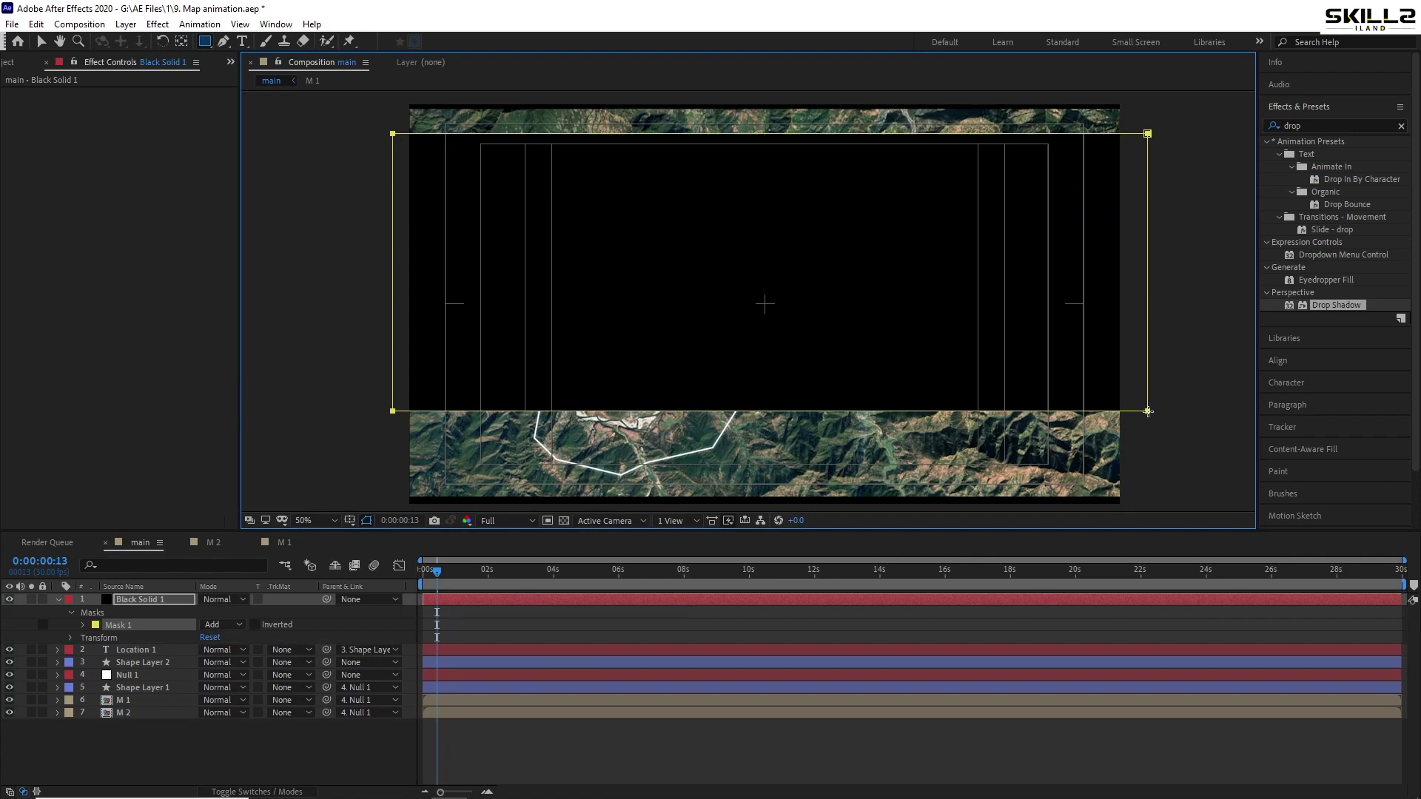
key(ctrl+z)
drag(384, 128, 1161, 479)
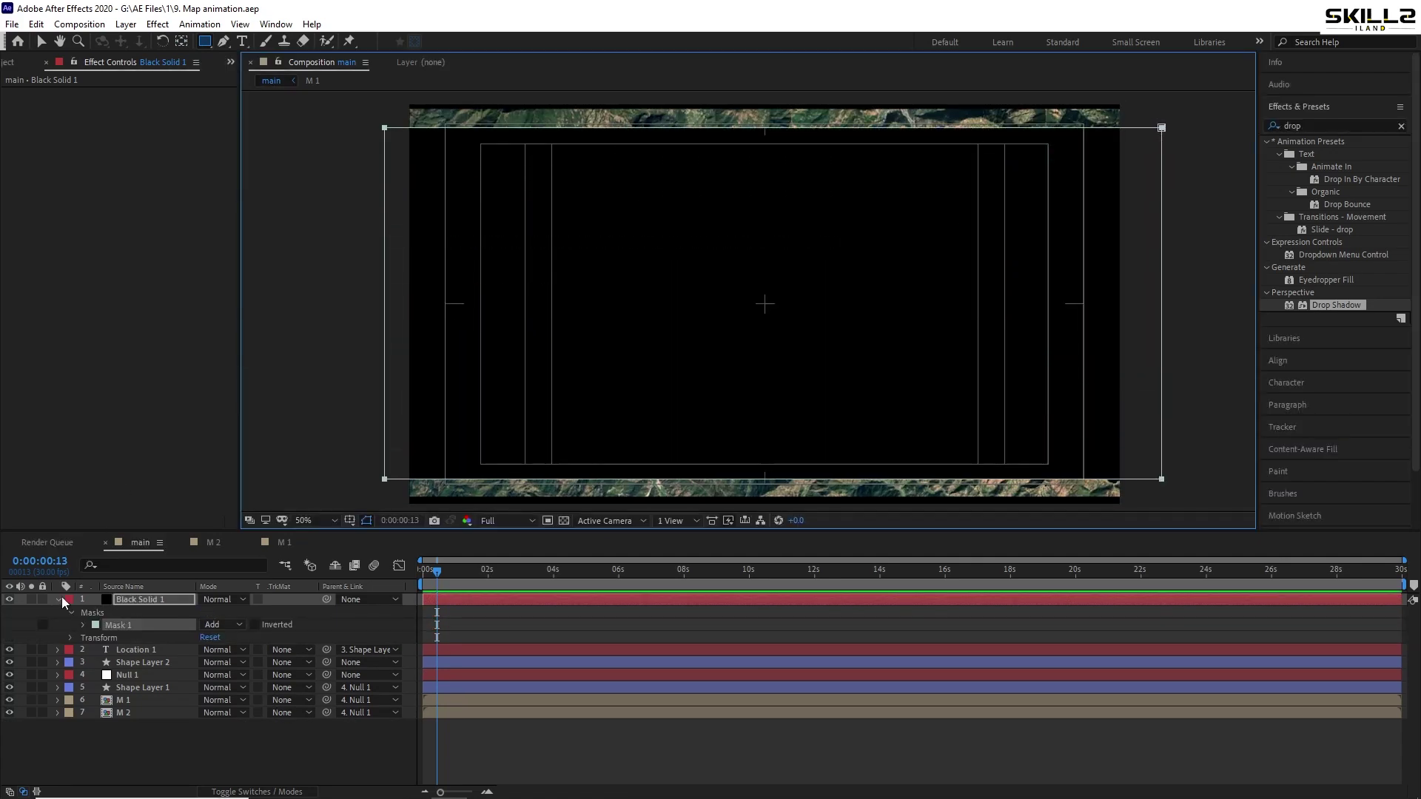
click(257, 625)
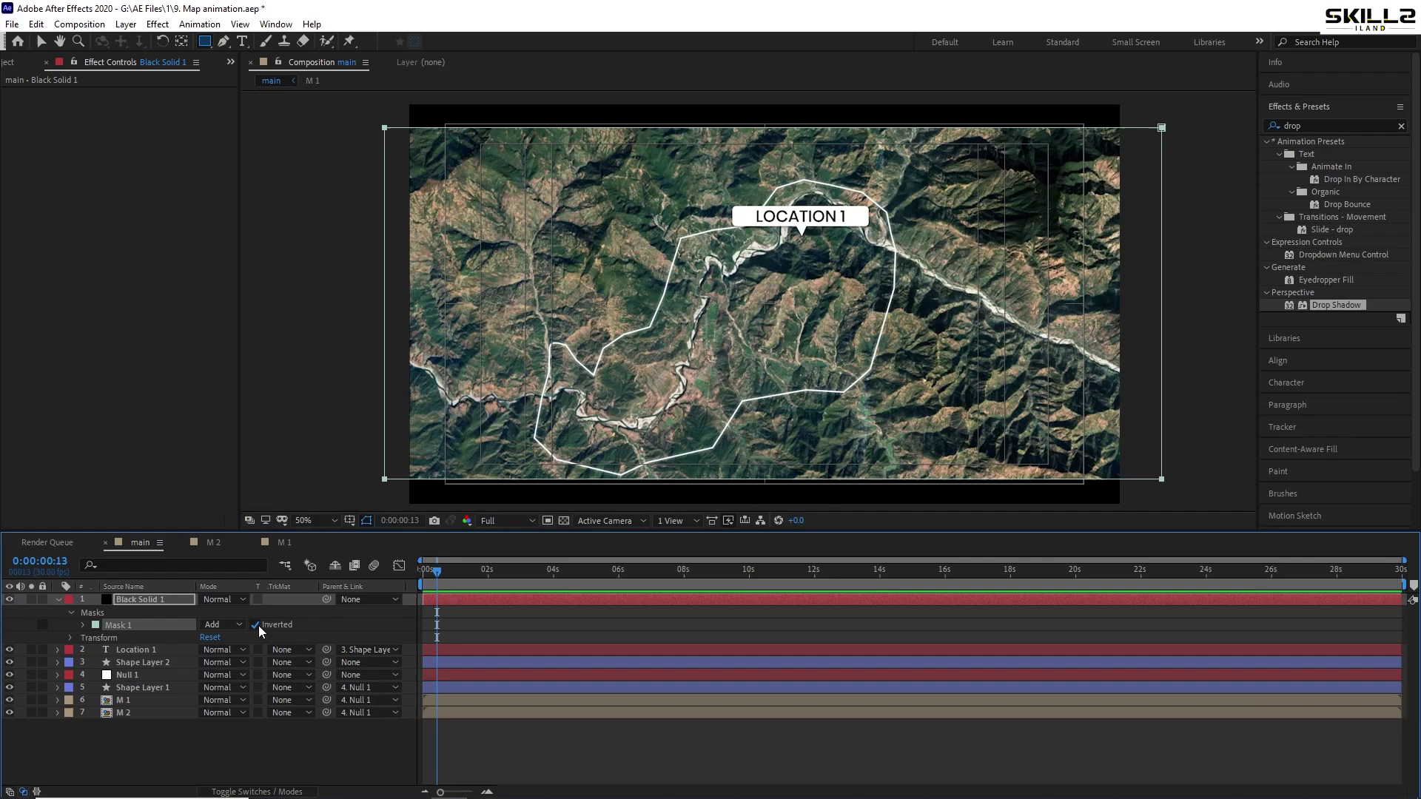
Lock the Black Solid 1 layer, save the project, and hide the Title/Action Safe guides
click(57, 598)
click(42, 600)
key(ctrl+s)
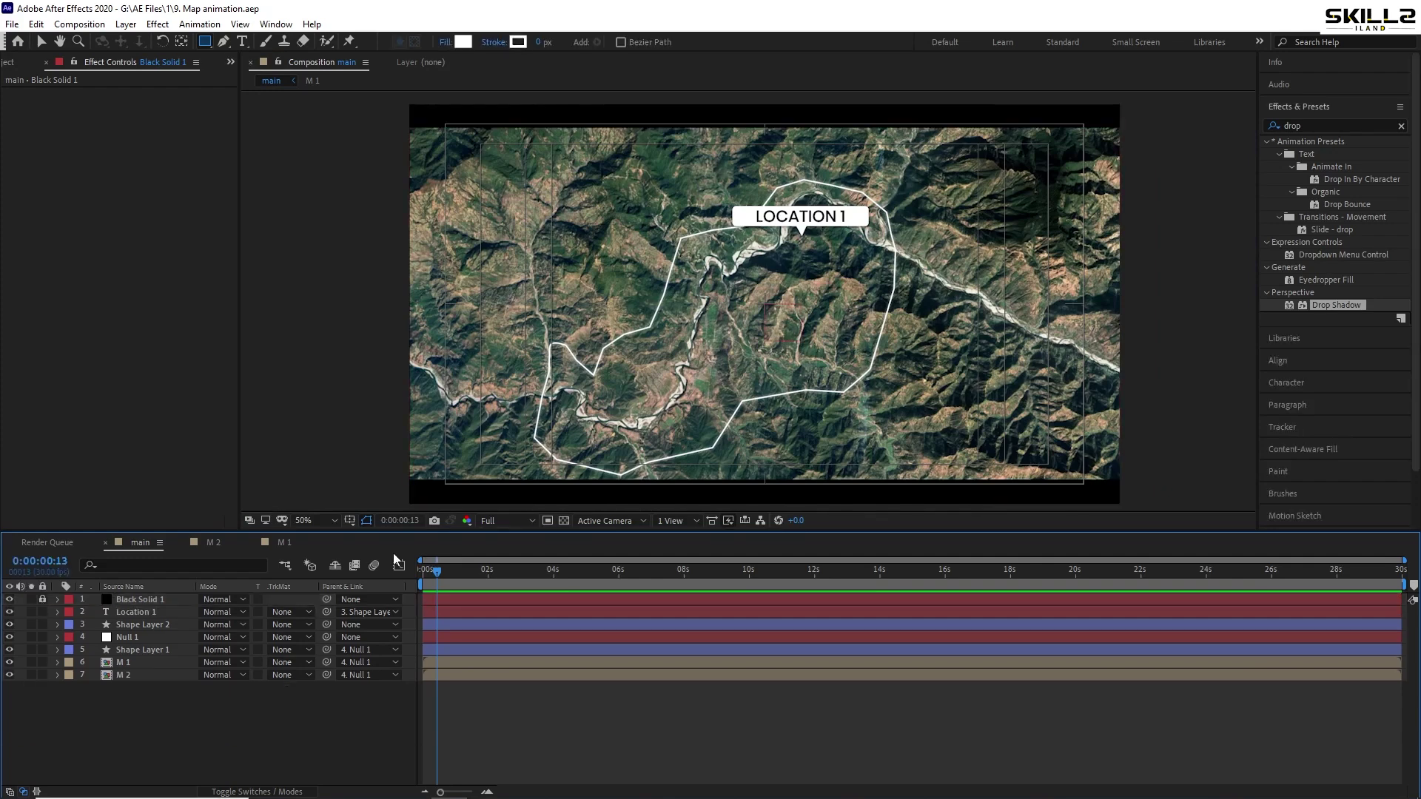
click(349, 521)
click(370, 538)
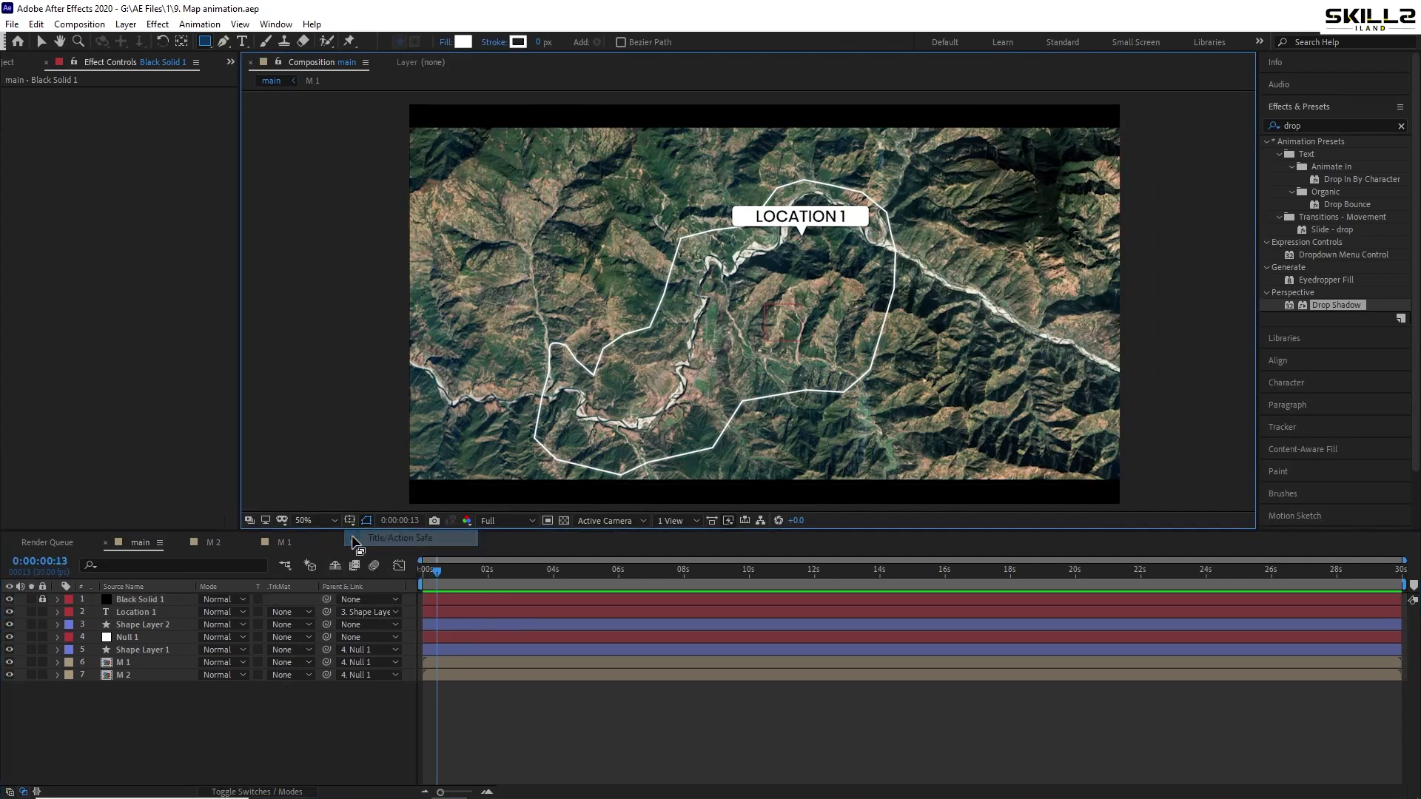
Scale Shape Layer 2 down to 76% so the LOCATION 1 label shrinks, and save the project
click(132, 614)
click(136, 625)
key(s)
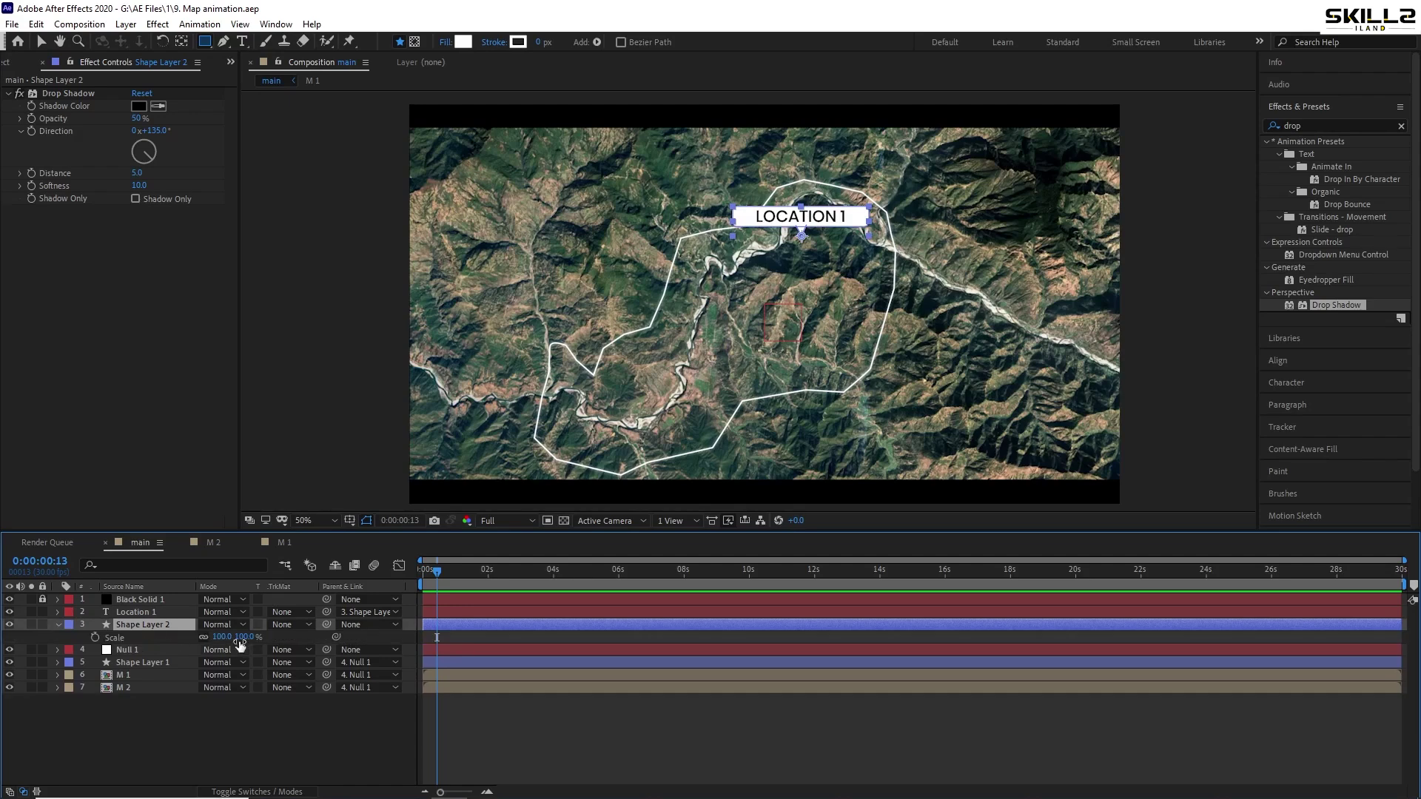
drag(225, 637, 207, 637)
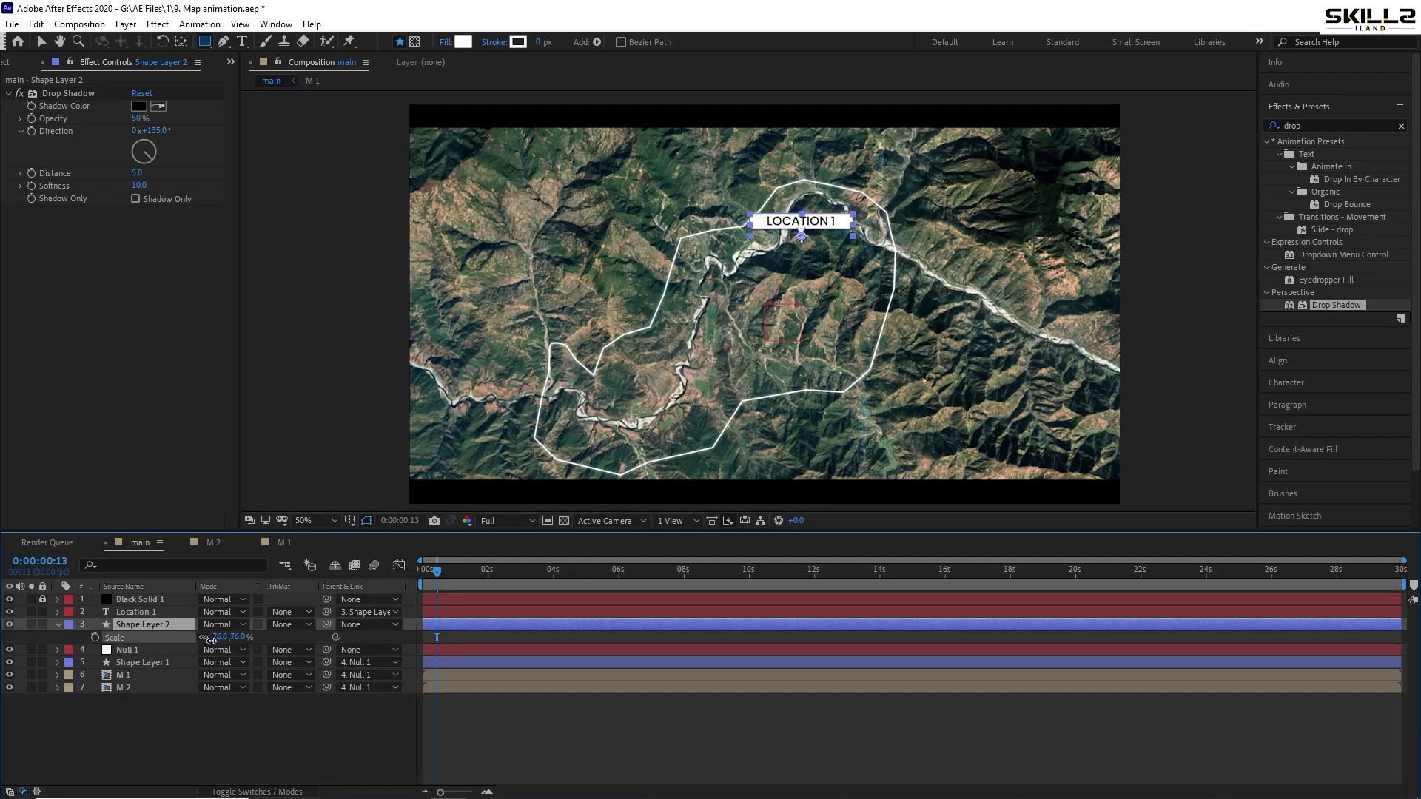
key(ctrl+s)
key(s)
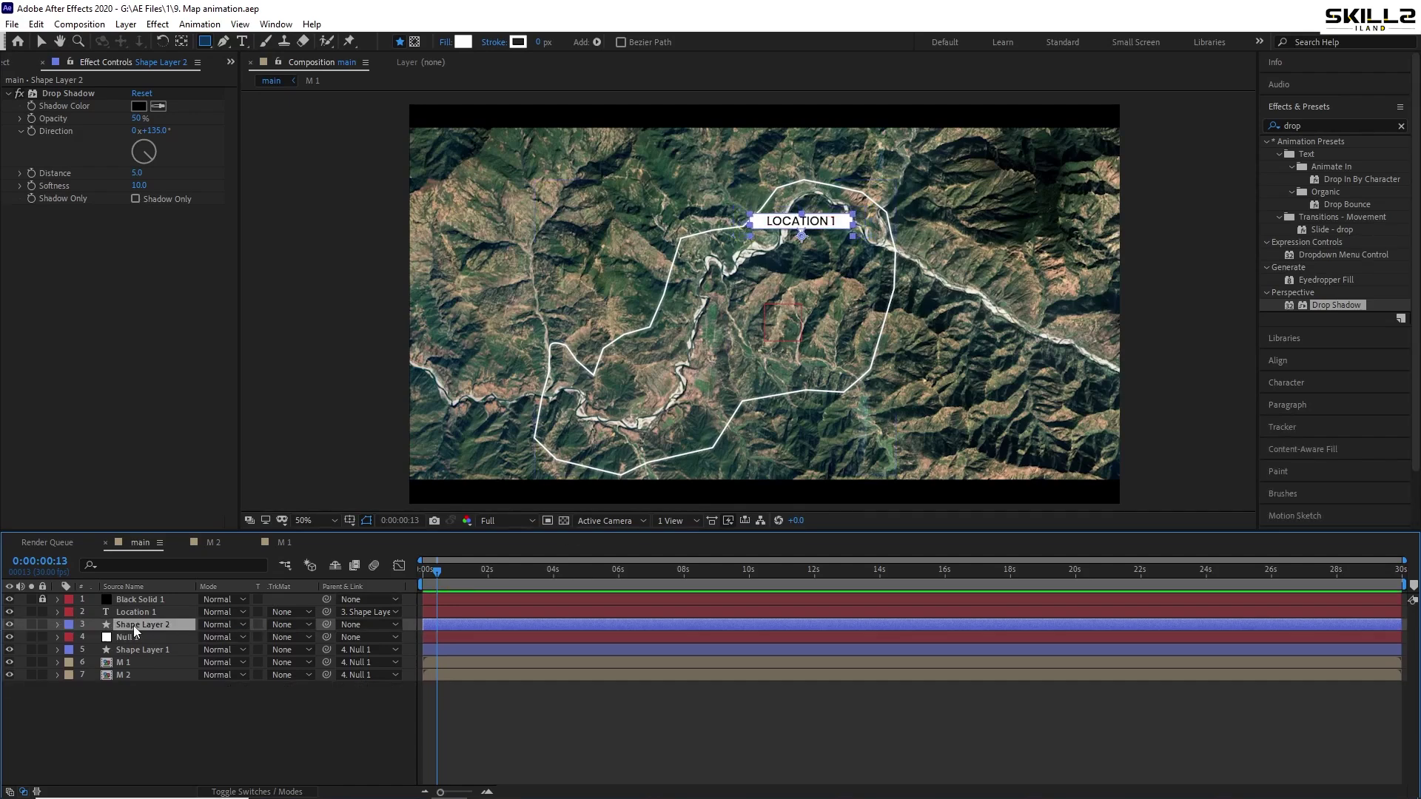
Parent Shape Layer 2 to Null 1 and make every layer below Black Solid 1 a 3D layer
drag(326, 624, 119, 637)
click(118, 637)
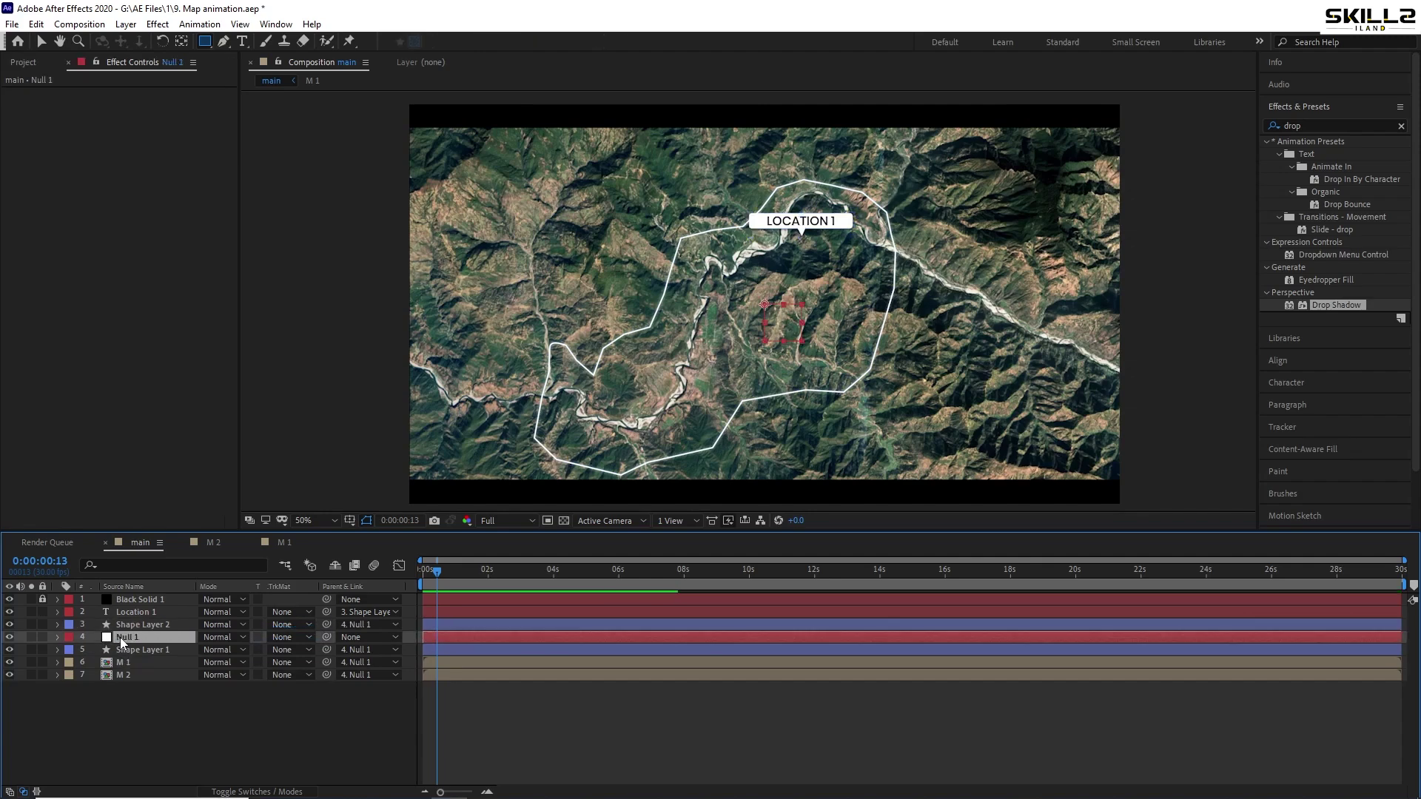
key(F4)
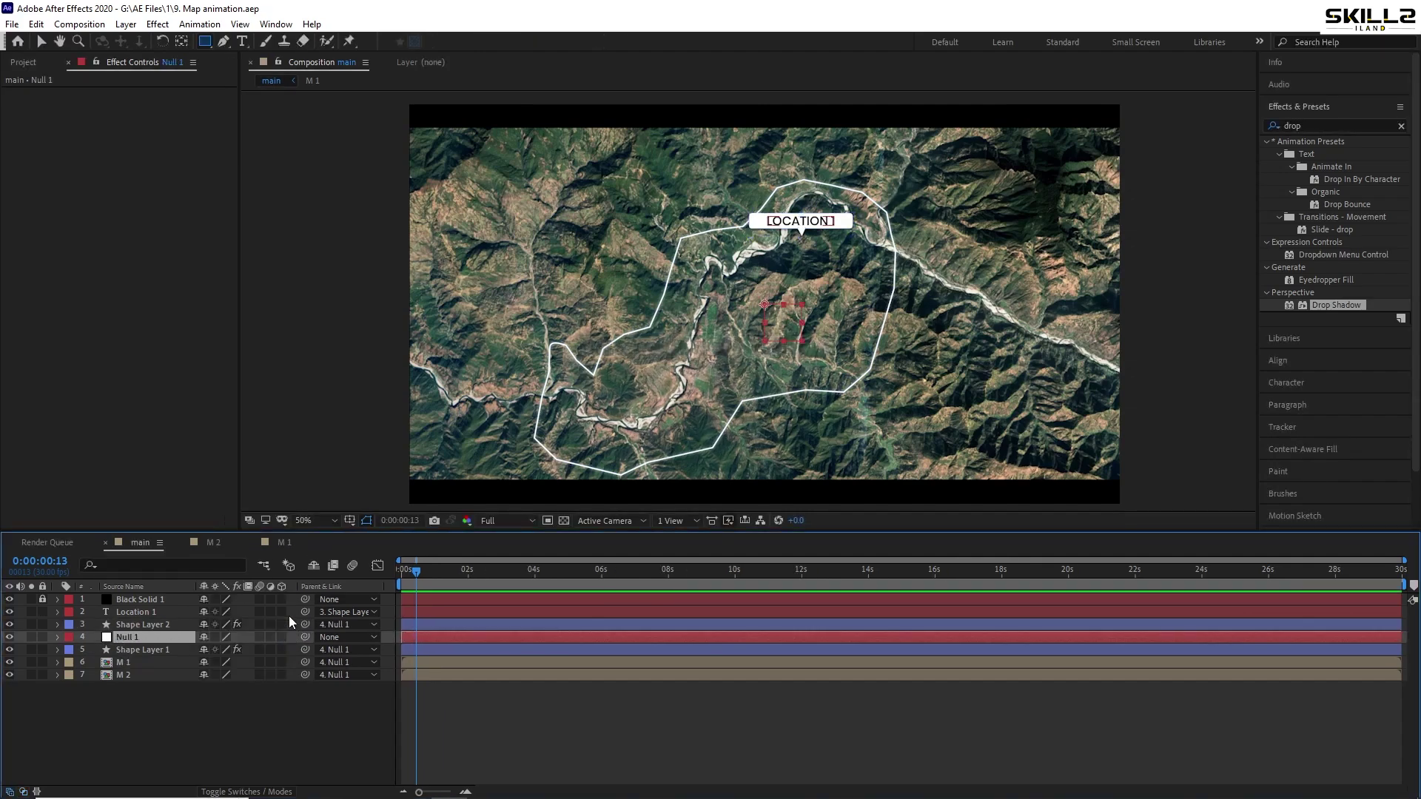
click(225, 611)
click(283, 673)
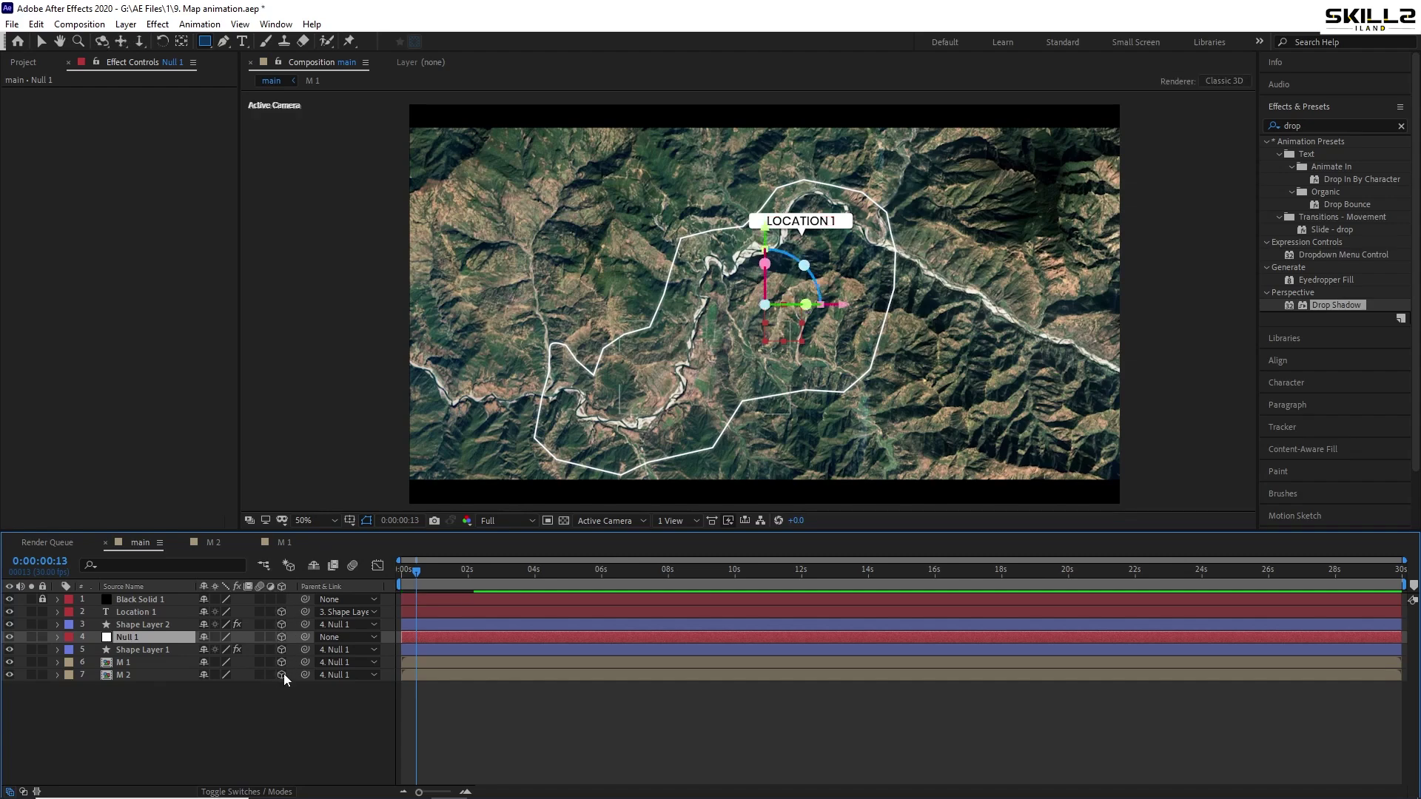
Tilt the map back by setting Null 1's X orientation to 336°, keeping its Y and Z orientation at 0°
click(168, 713)
click(145, 638)
key(r)
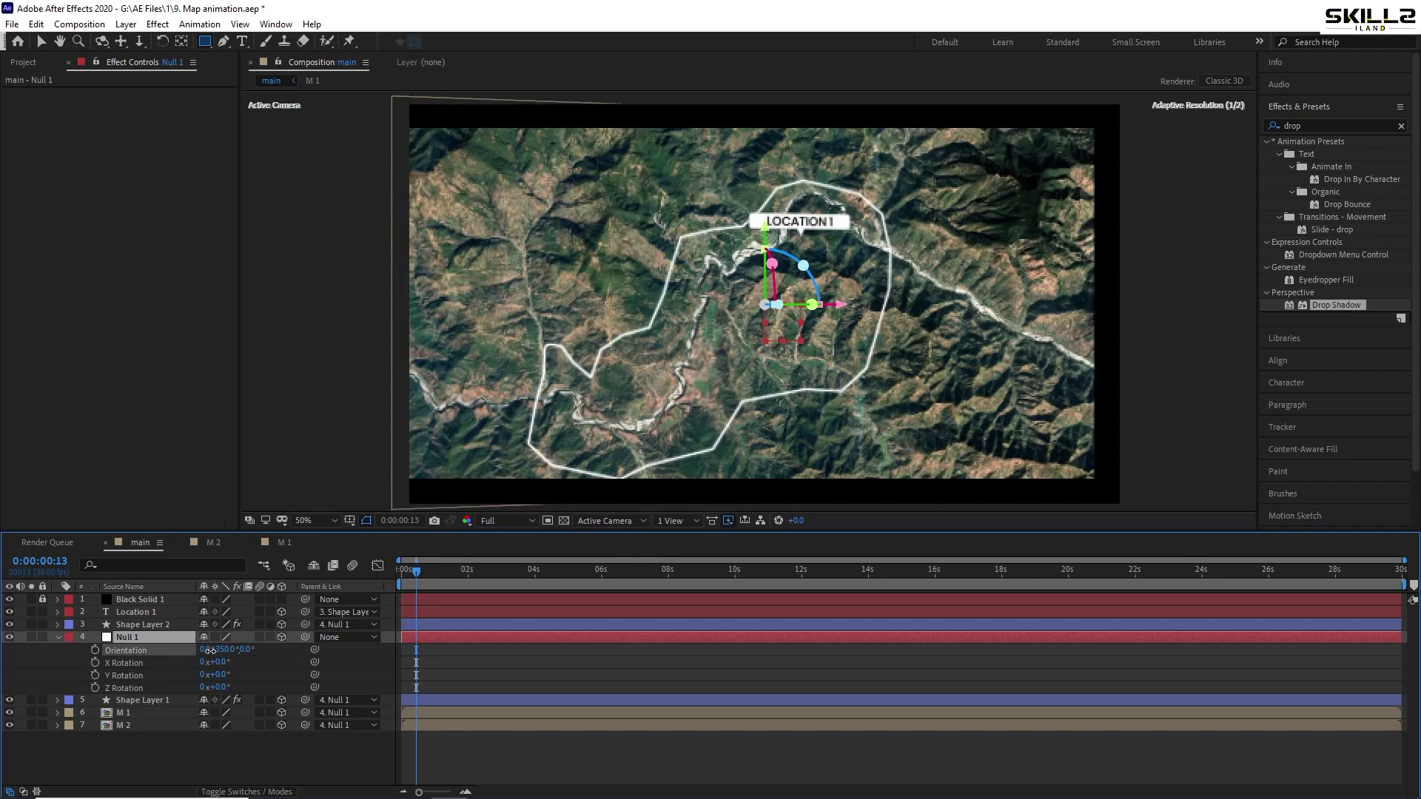
click(220, 649)
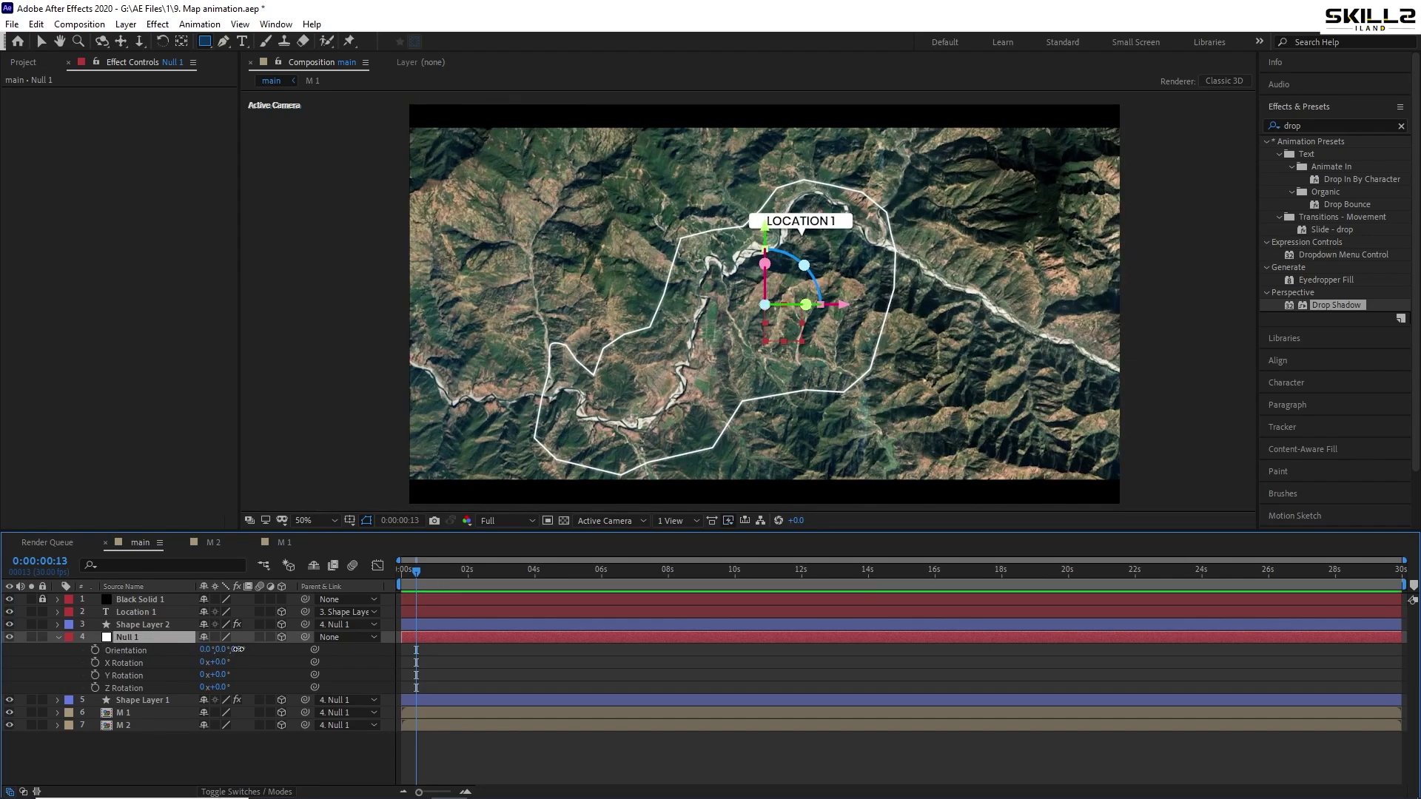
drag(205, 649, 190, 655)
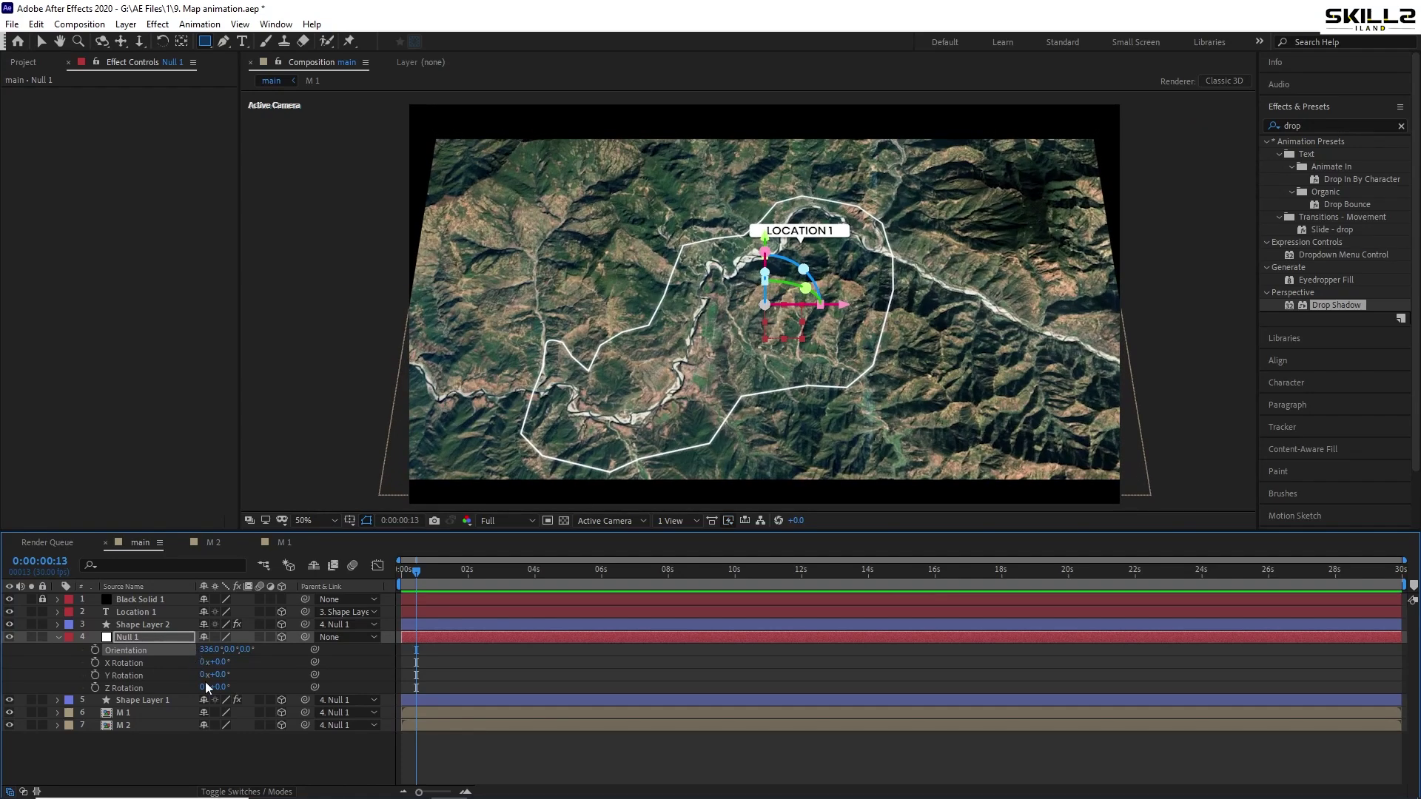
Scale Null 1 up to 119% so the tilted map fills the frame, and save the project
key(s)
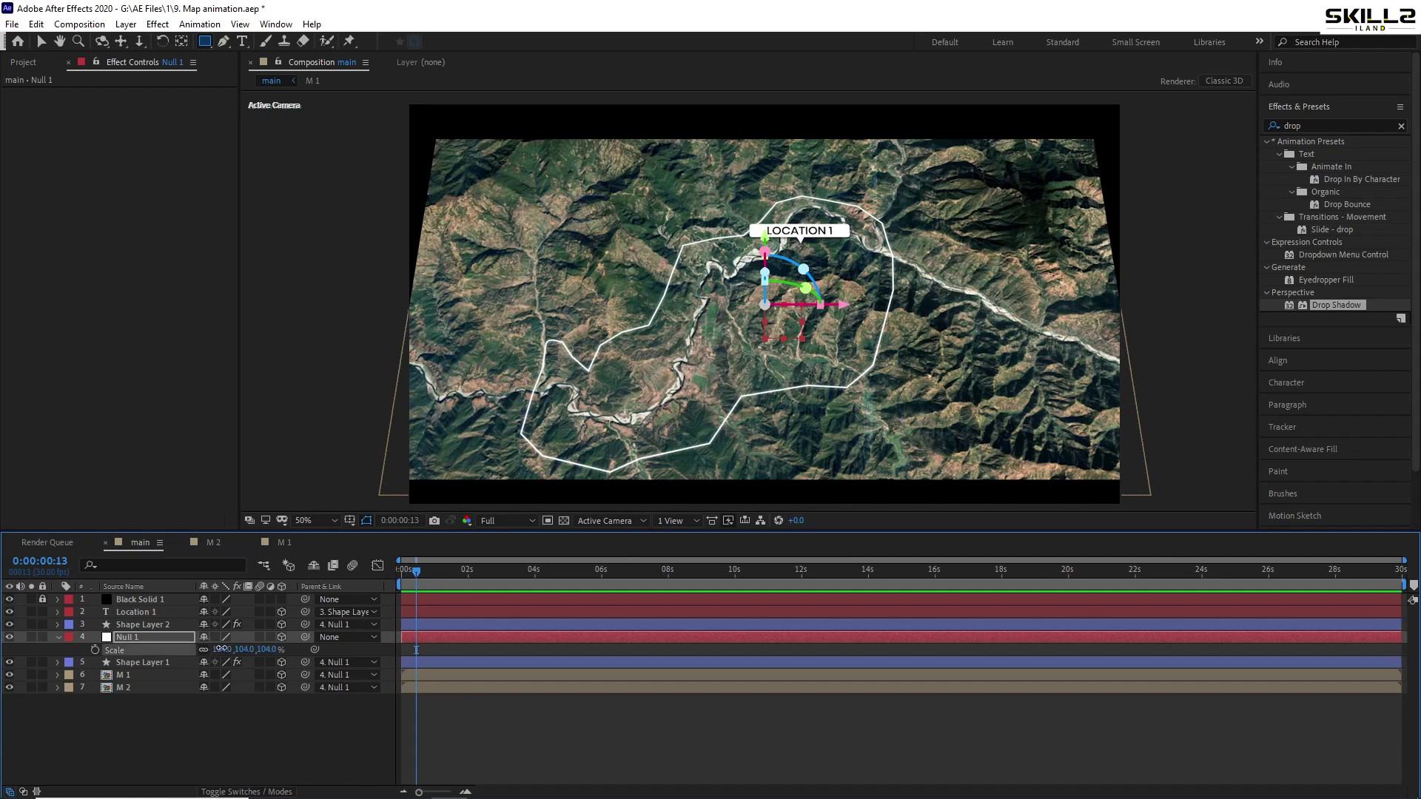
drag(222, 649, 236, 653)
key(ctrl+s)
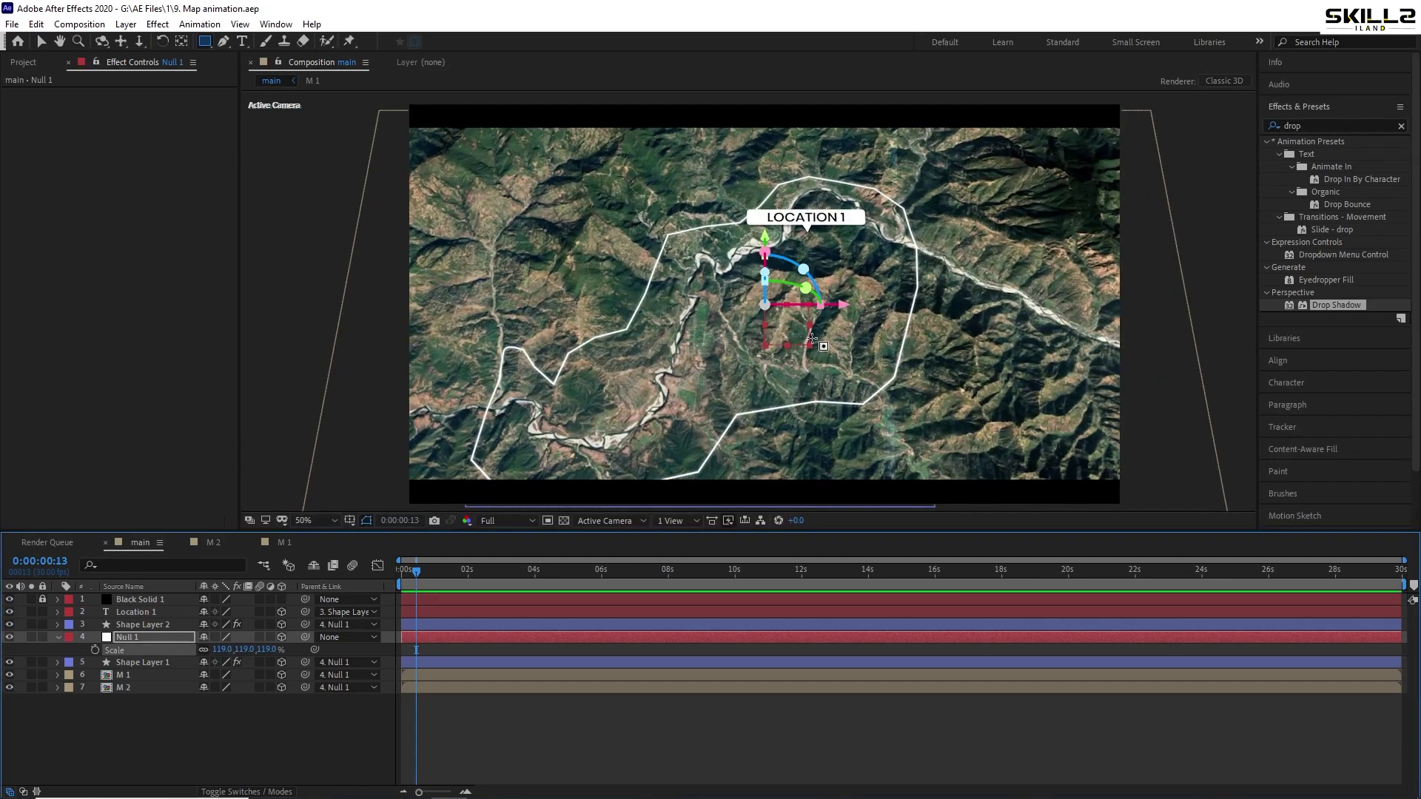
Turn off 3D for the Location 1 and Shape Layer 2 layers, save, and collapse Null 1's properties
click(135, 612)
shift+click(135, 626)
click(283, 612)
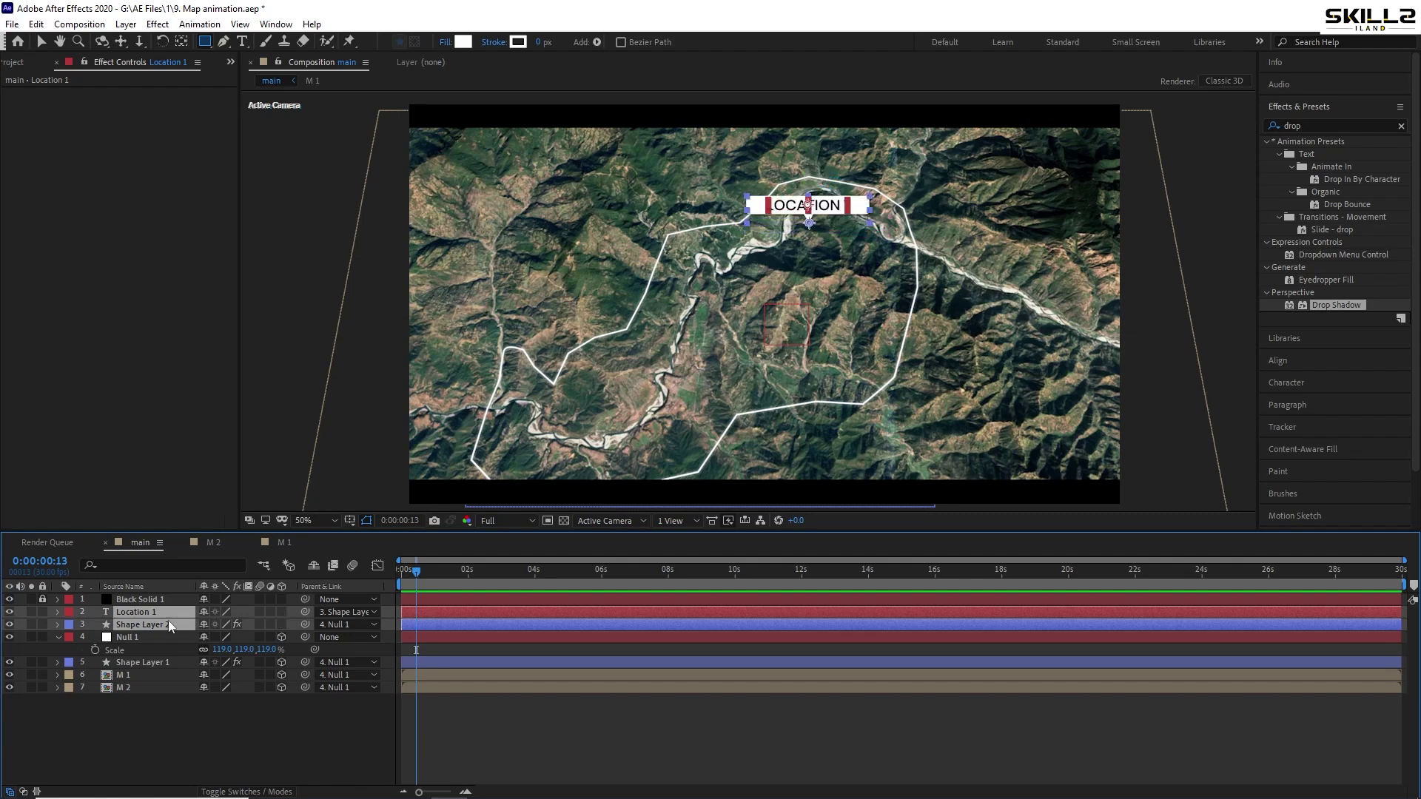
key(ctrl+s)
click(57, 636)
click(386, 720)
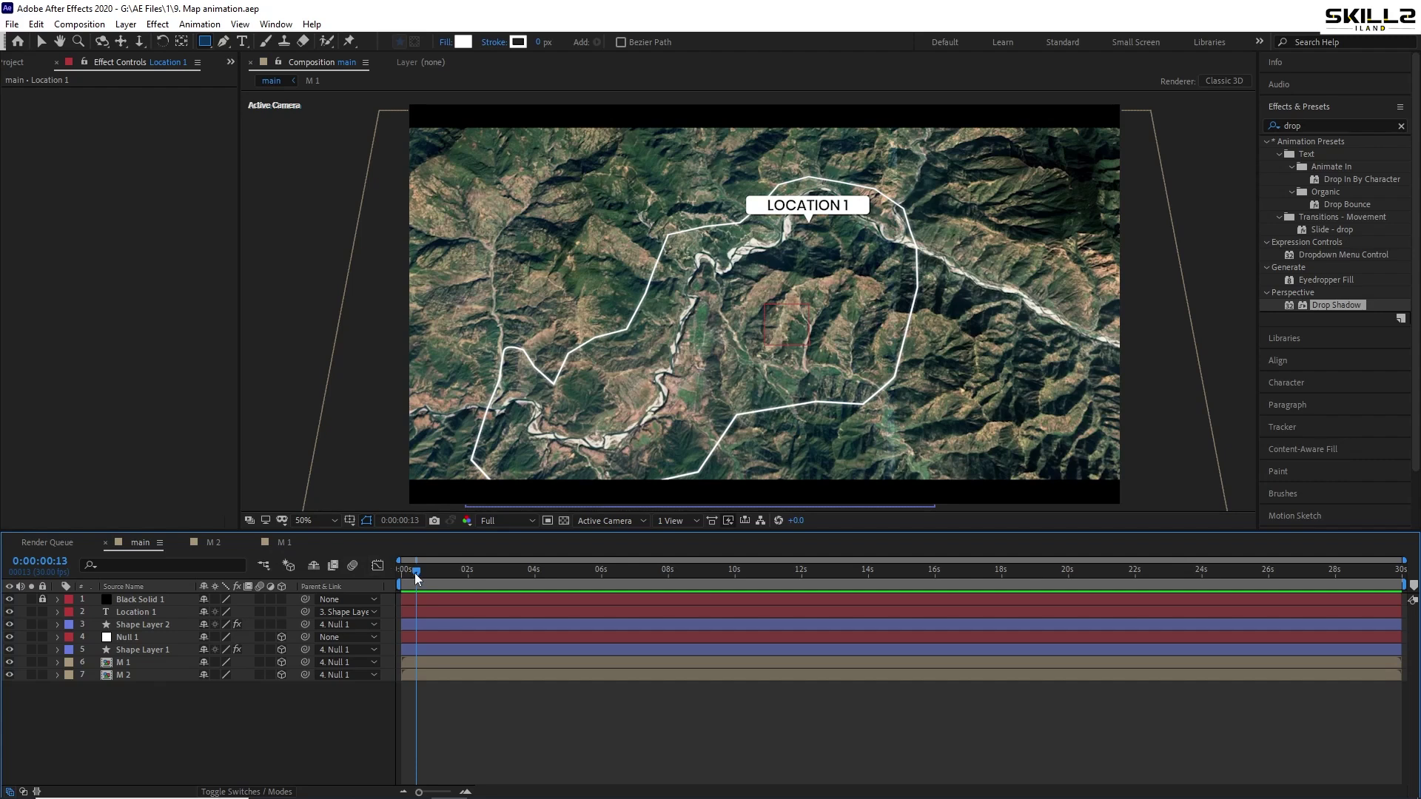
Animate Null 1's scale with eased keyframes from 119% at the first frame to 136.1% at frame 16, and preview the zoom
drag(417, 578, 397, 582)
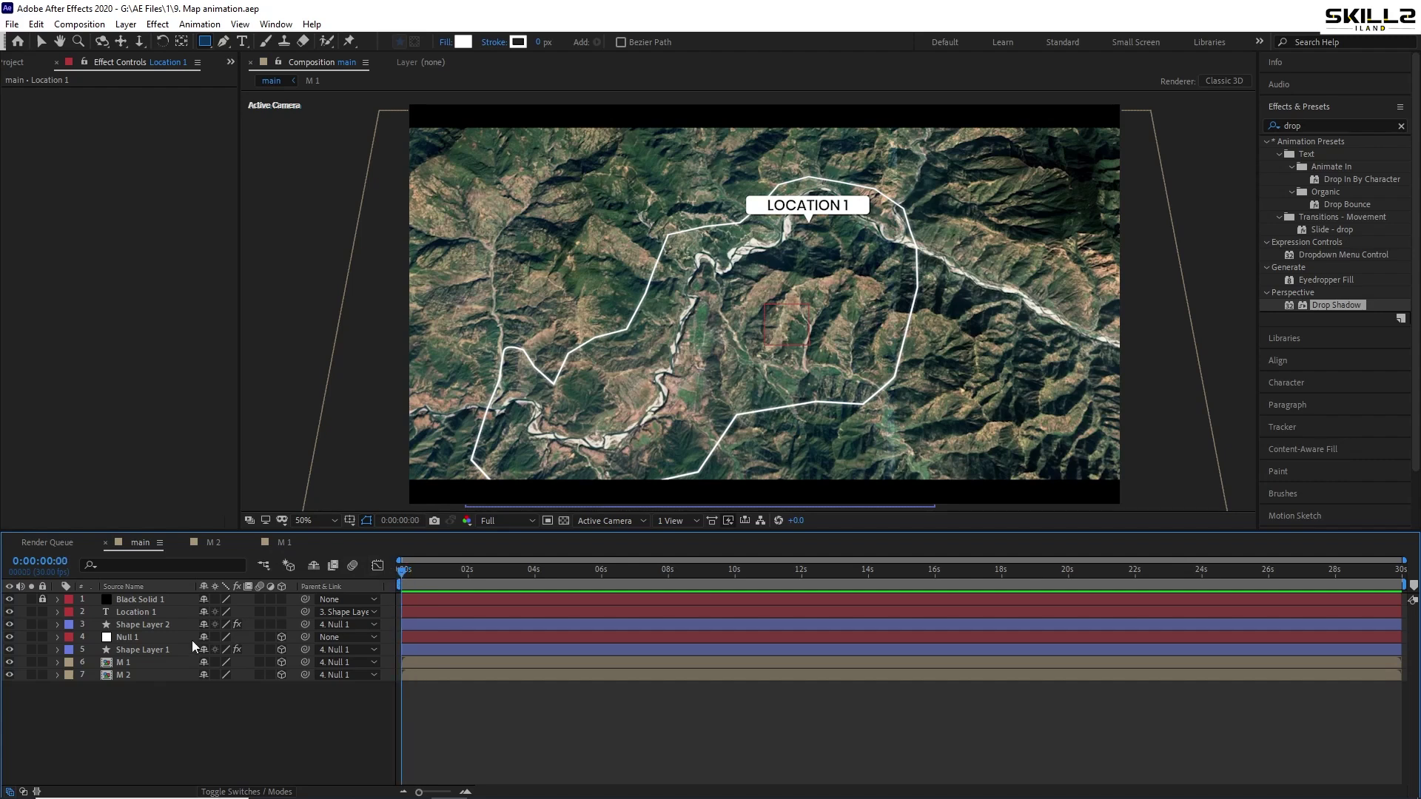
click(127, 639)
key(s)
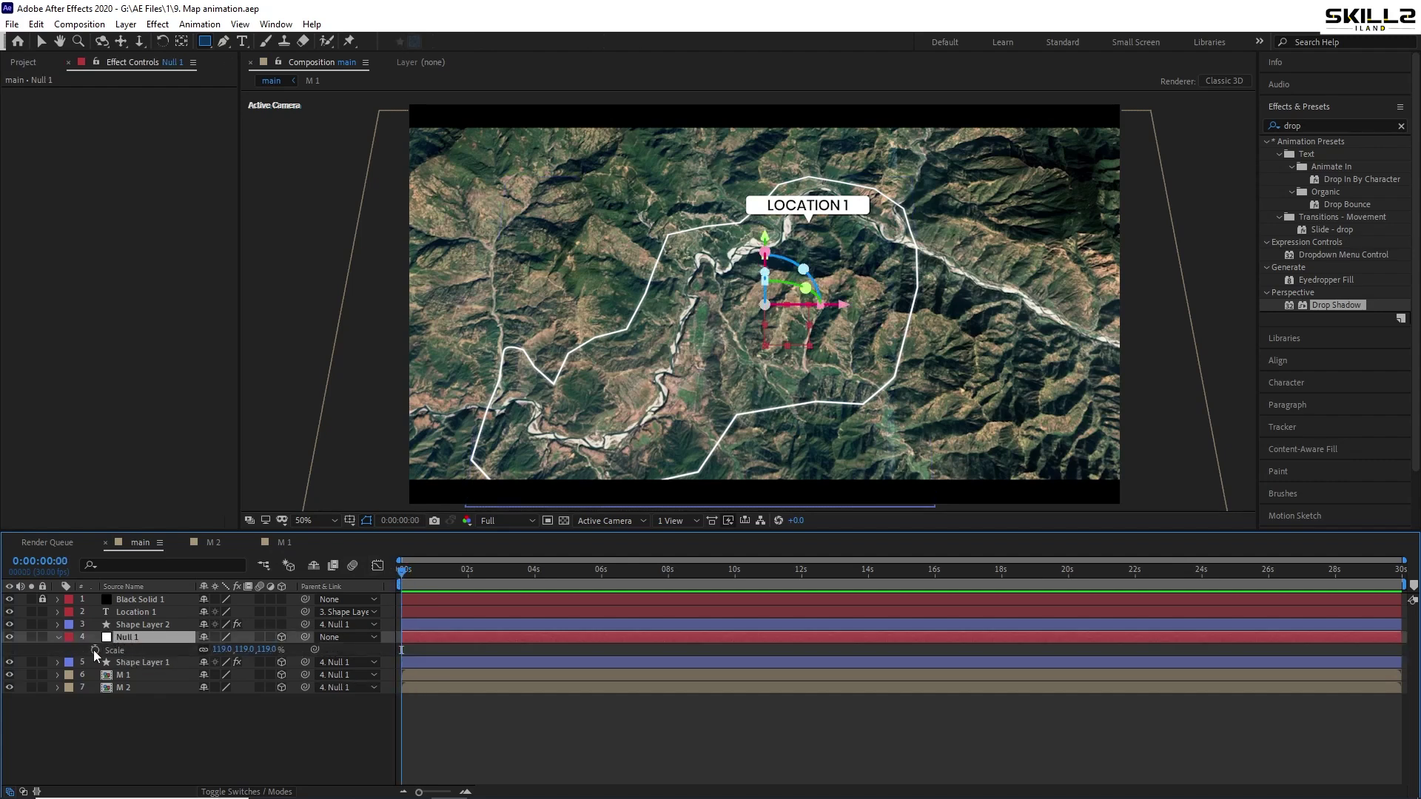
click(94, 650)
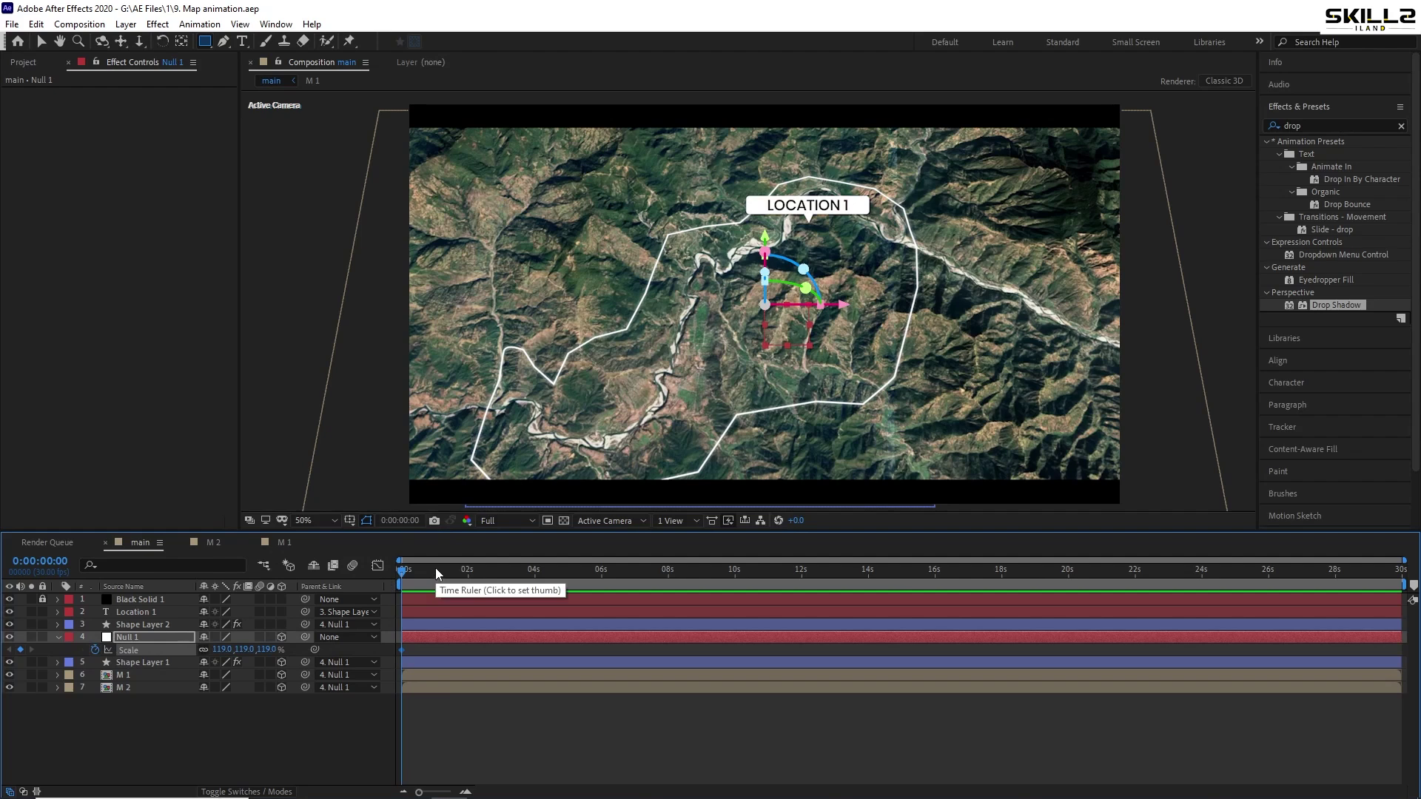
mouse_move(435, 567)
mouse_down()
mouse_move(453, 569)
mouse_move(433, 575)
mouse_up()
key(equal)
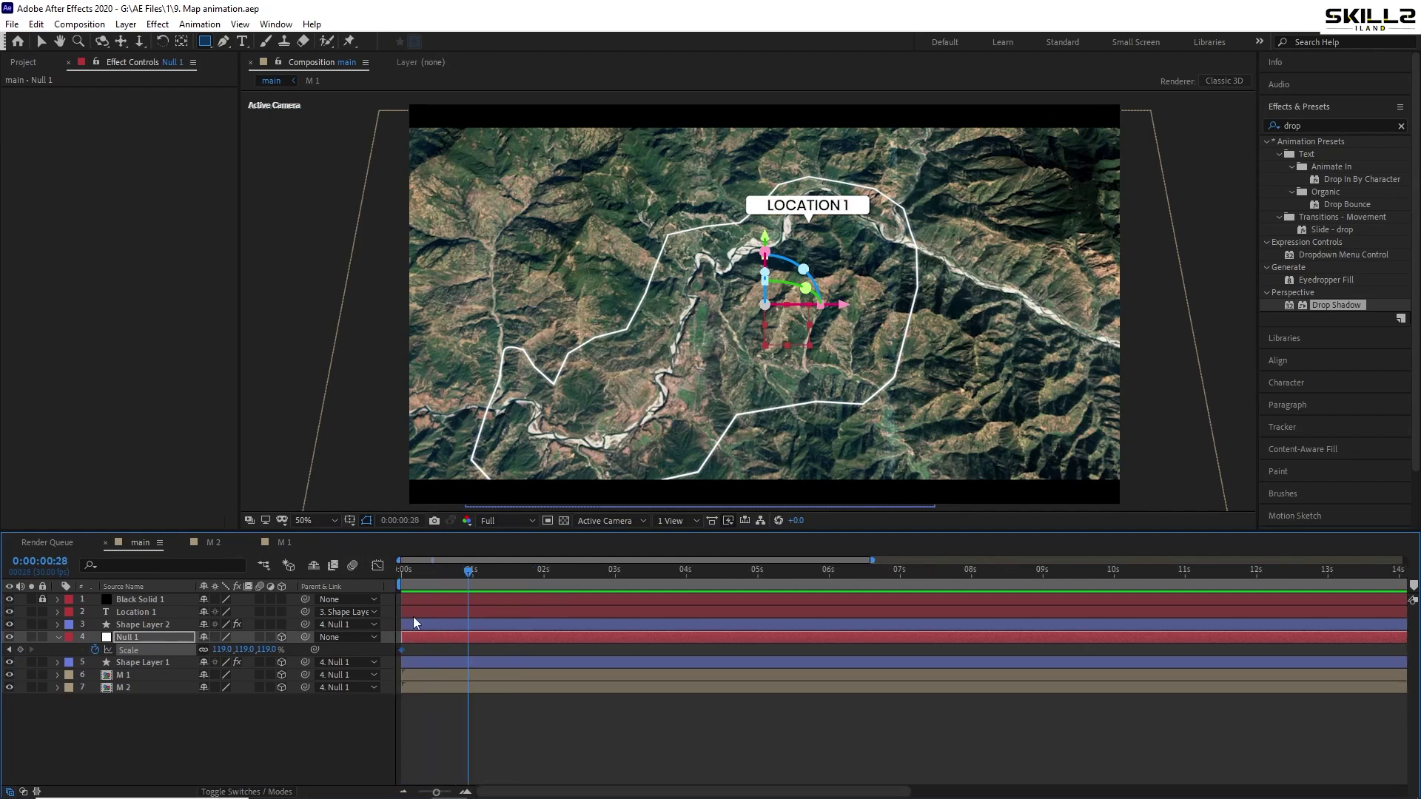
drag(224, 649, 344, 643)
drag(468, 650, 367, 660)
drag(437, 576, 306, 597)
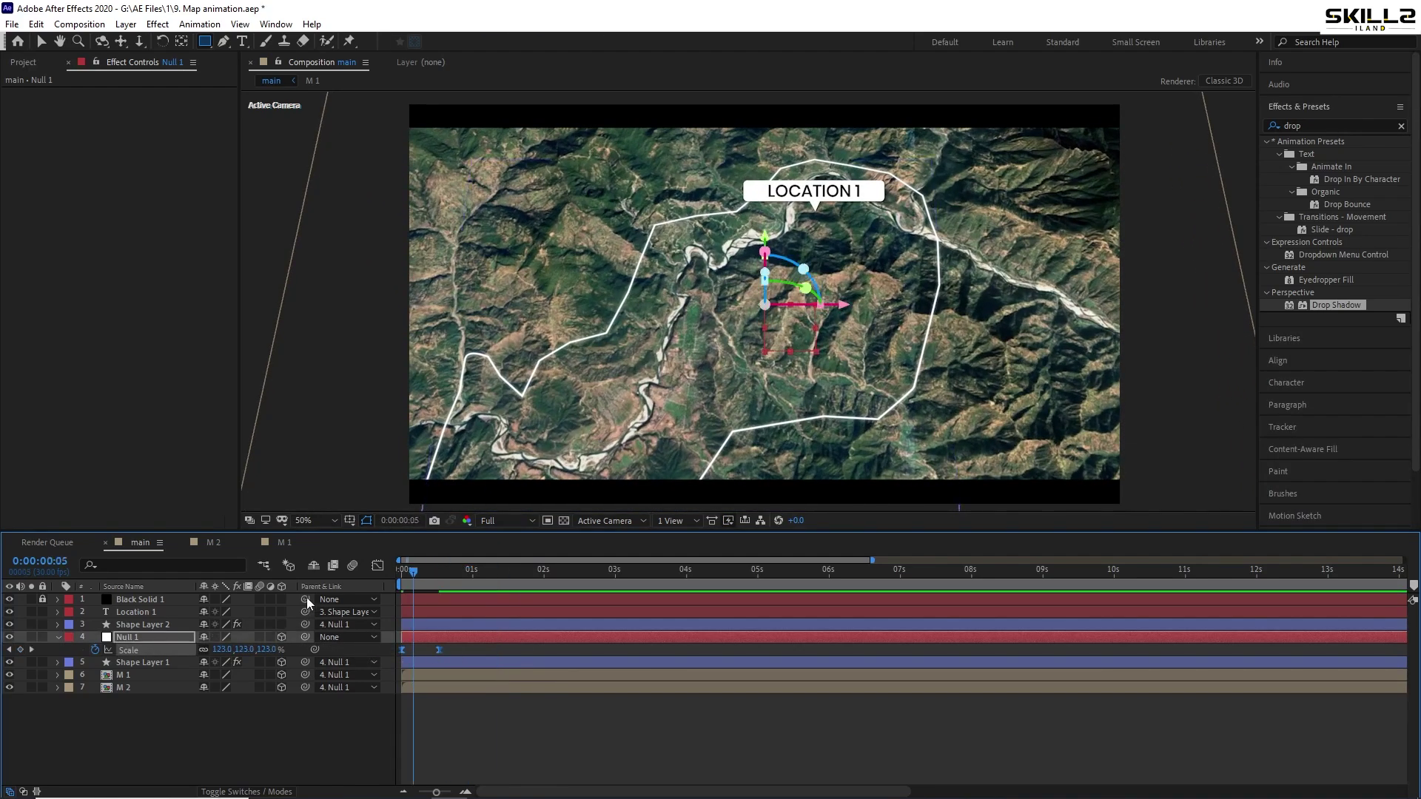
key(space)
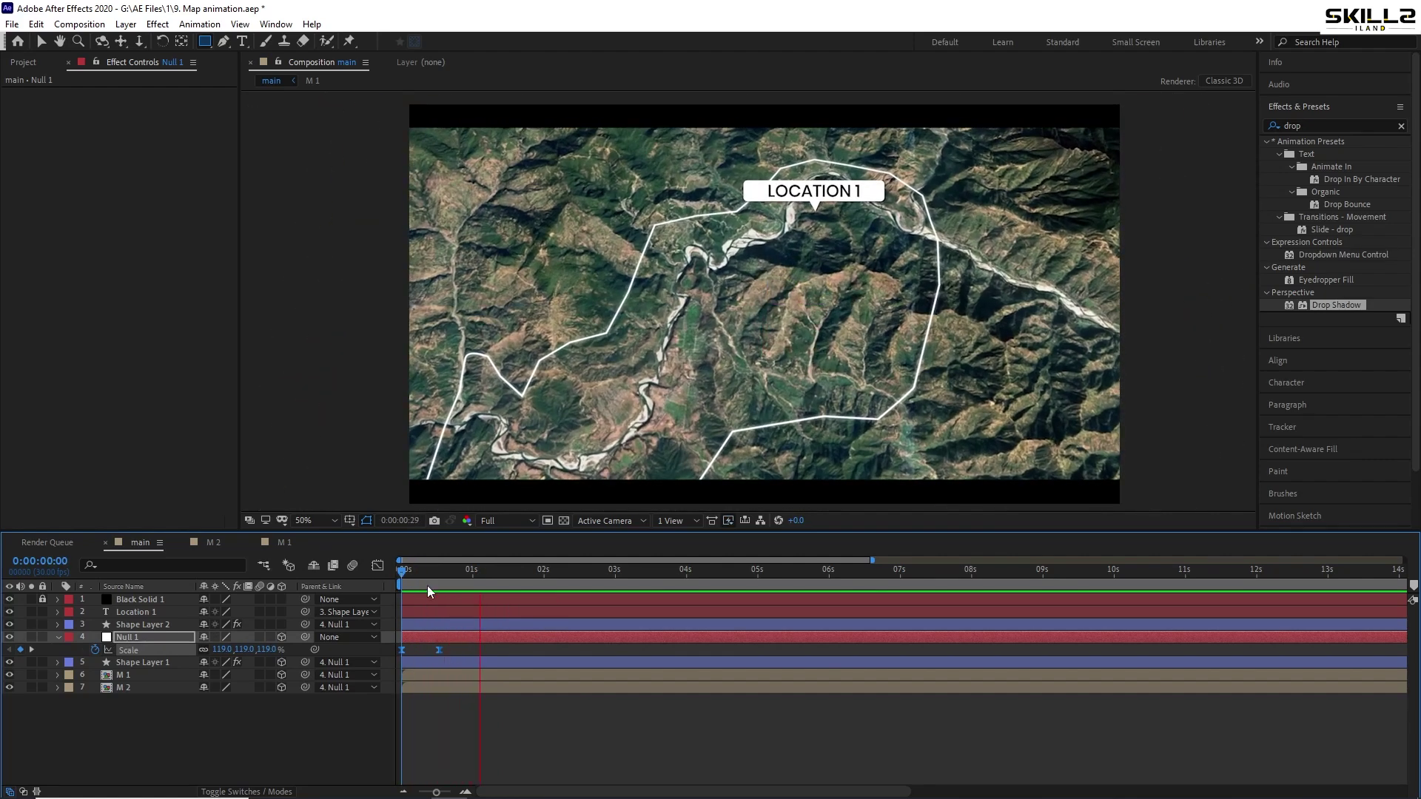
key(space)
Animate Shape Layer 2's scale with eased keyframes from 76% at the first frame to 52% at frame 16, preview it, and collapse the layer properties
click(159, 626)
key(s)
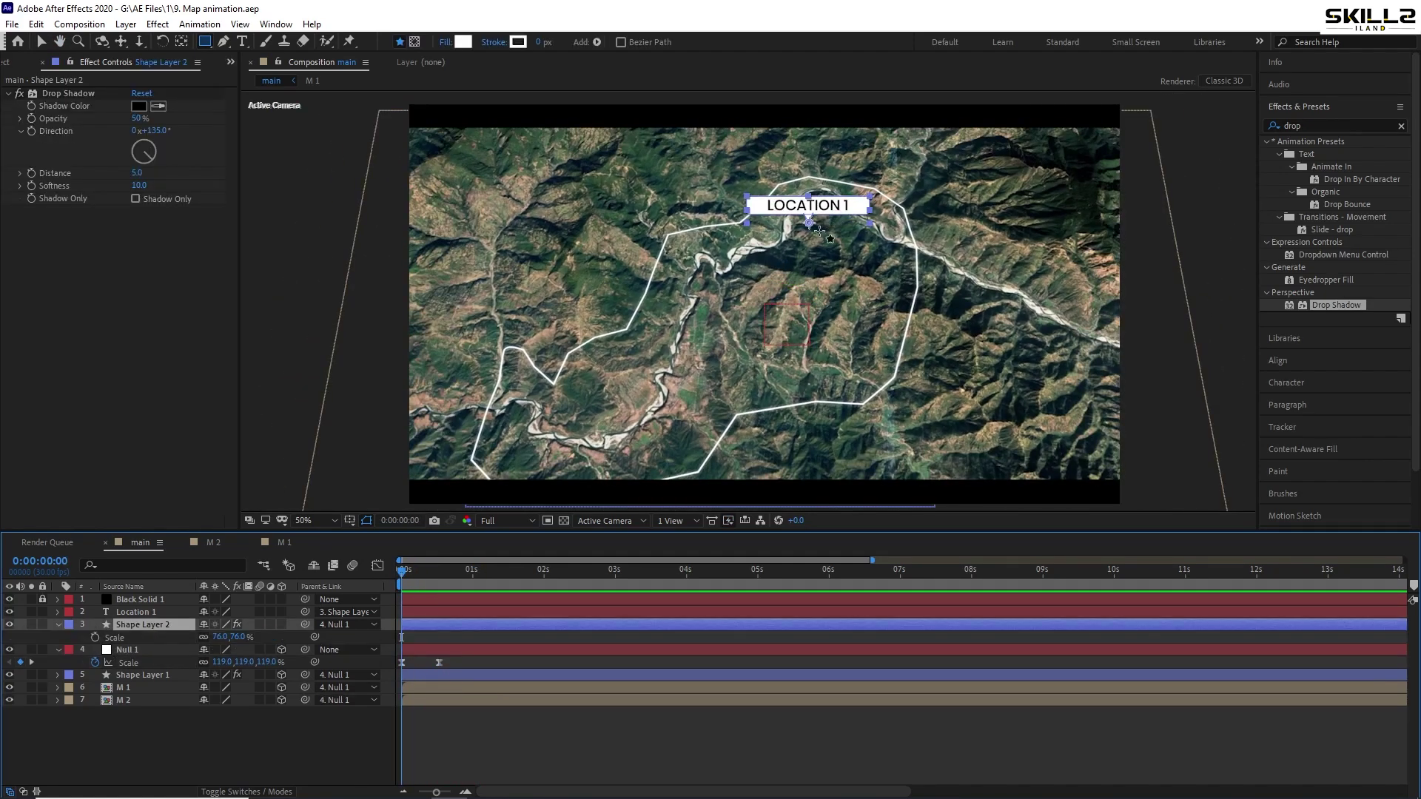
click(95, 637)
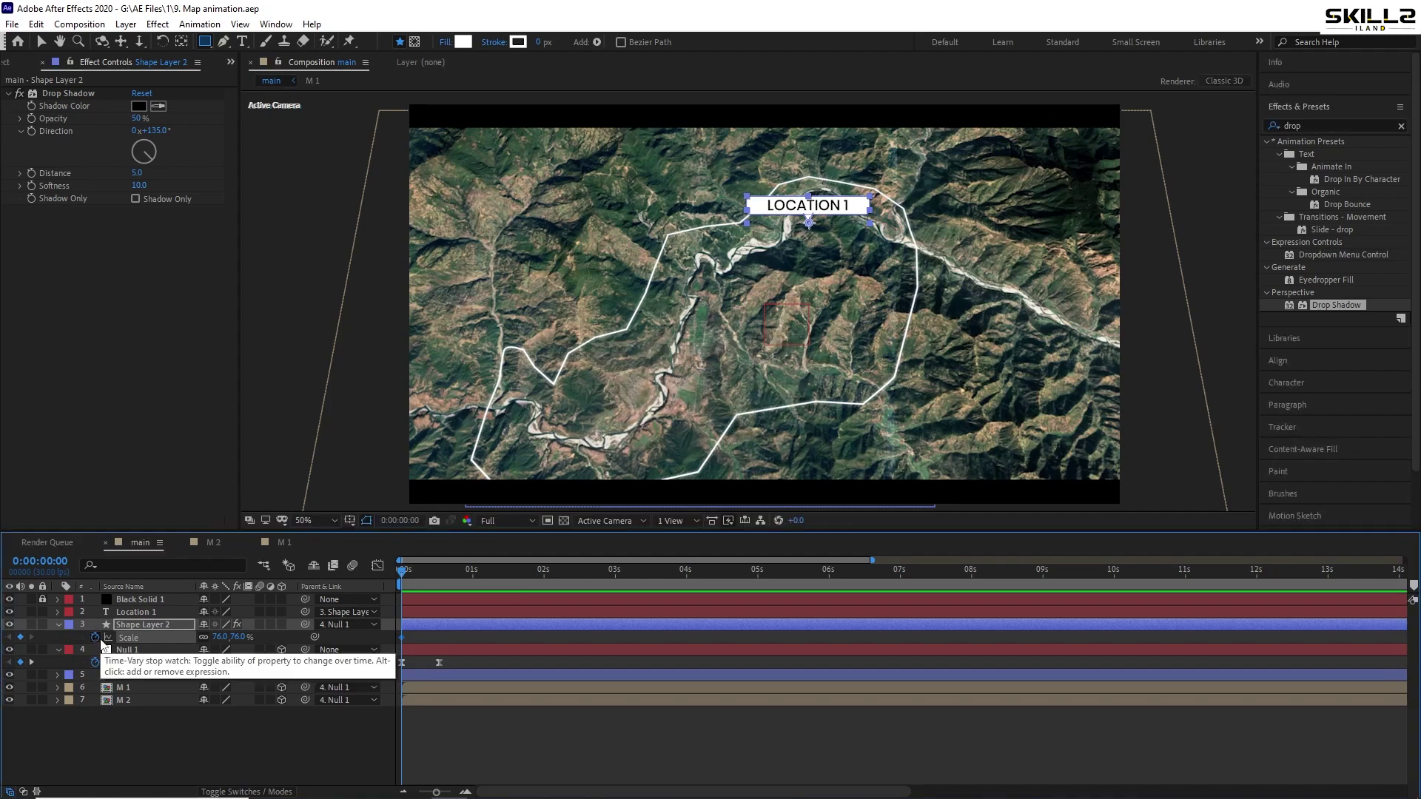
drag(424, 575, 438, 582)
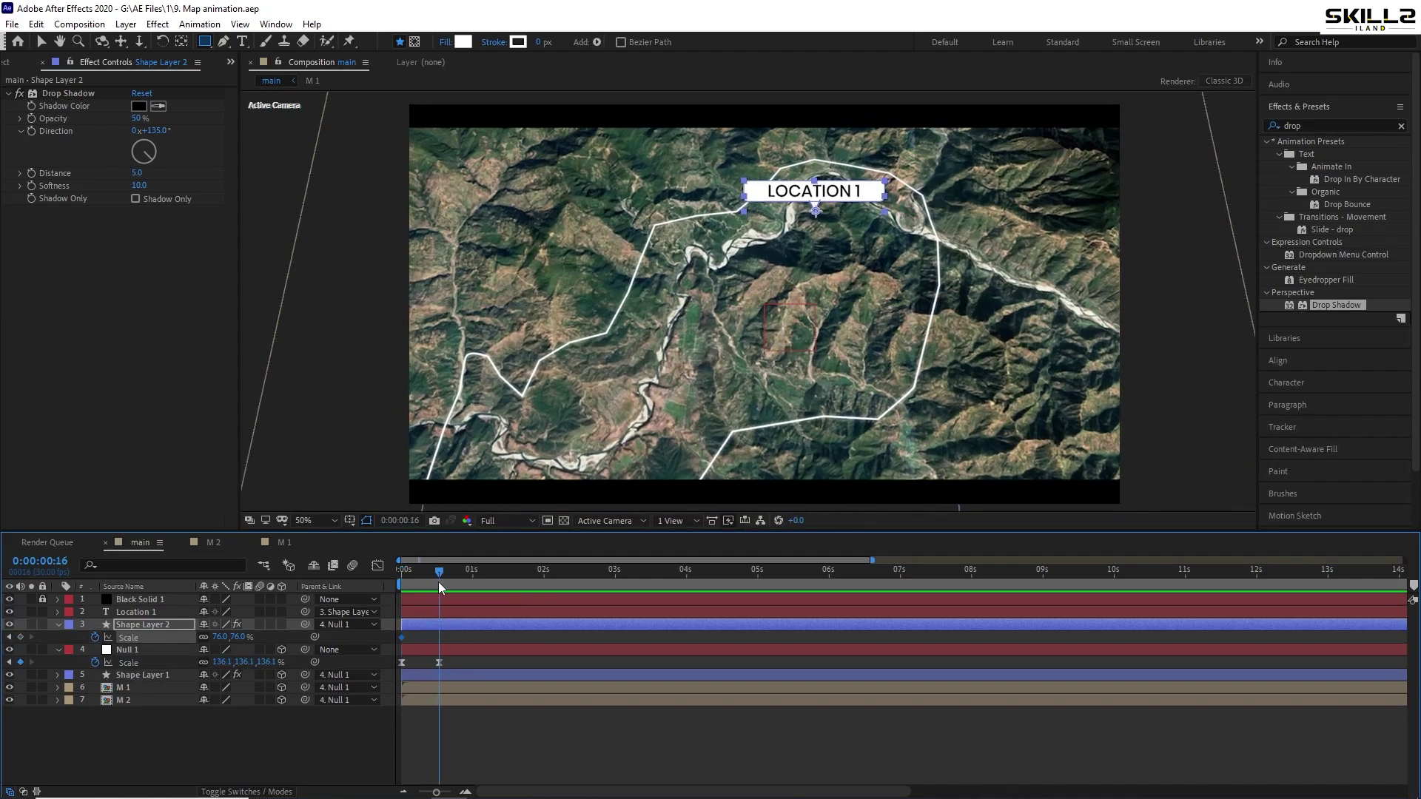
drag(220, 637, 79, 675)
drag(450, 571, 307, 592)
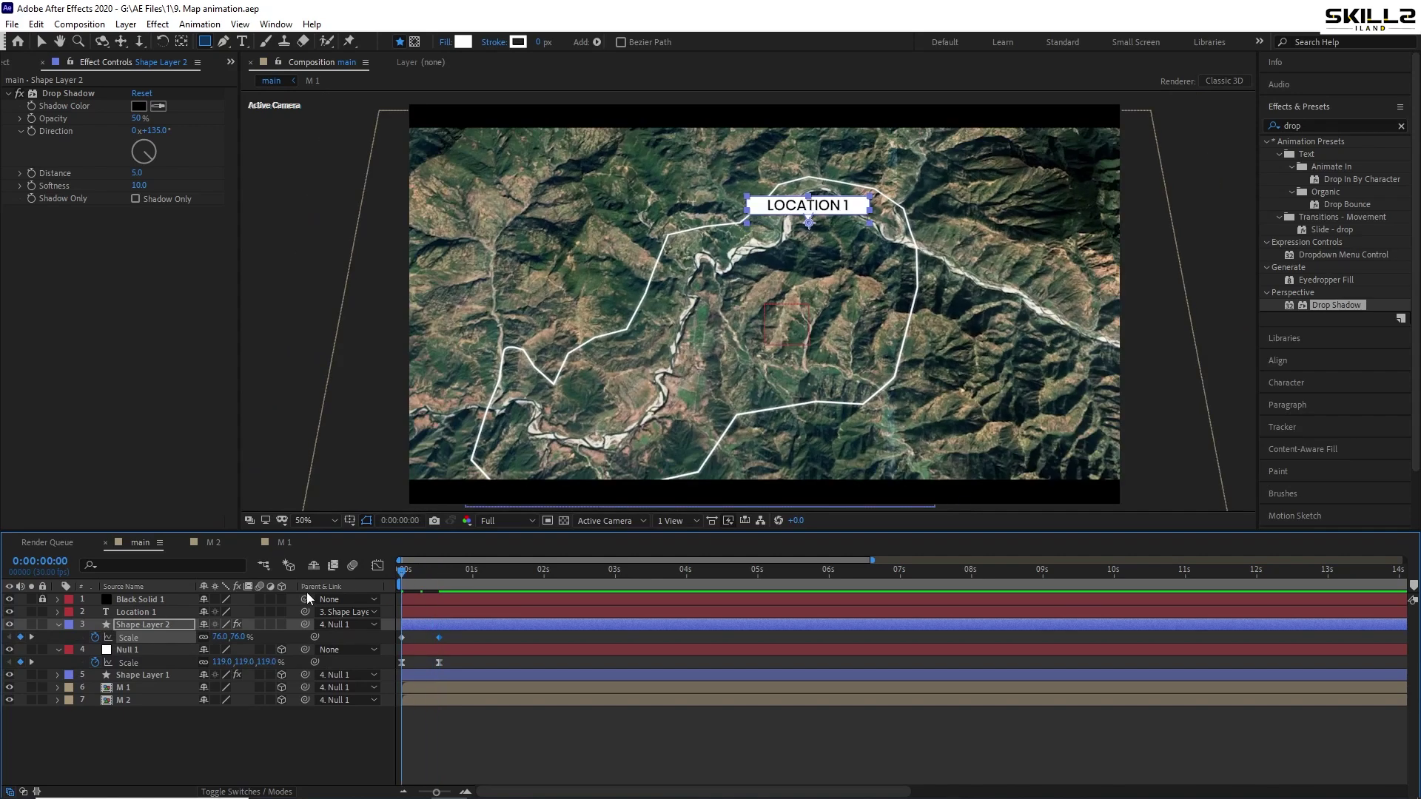
key(space)
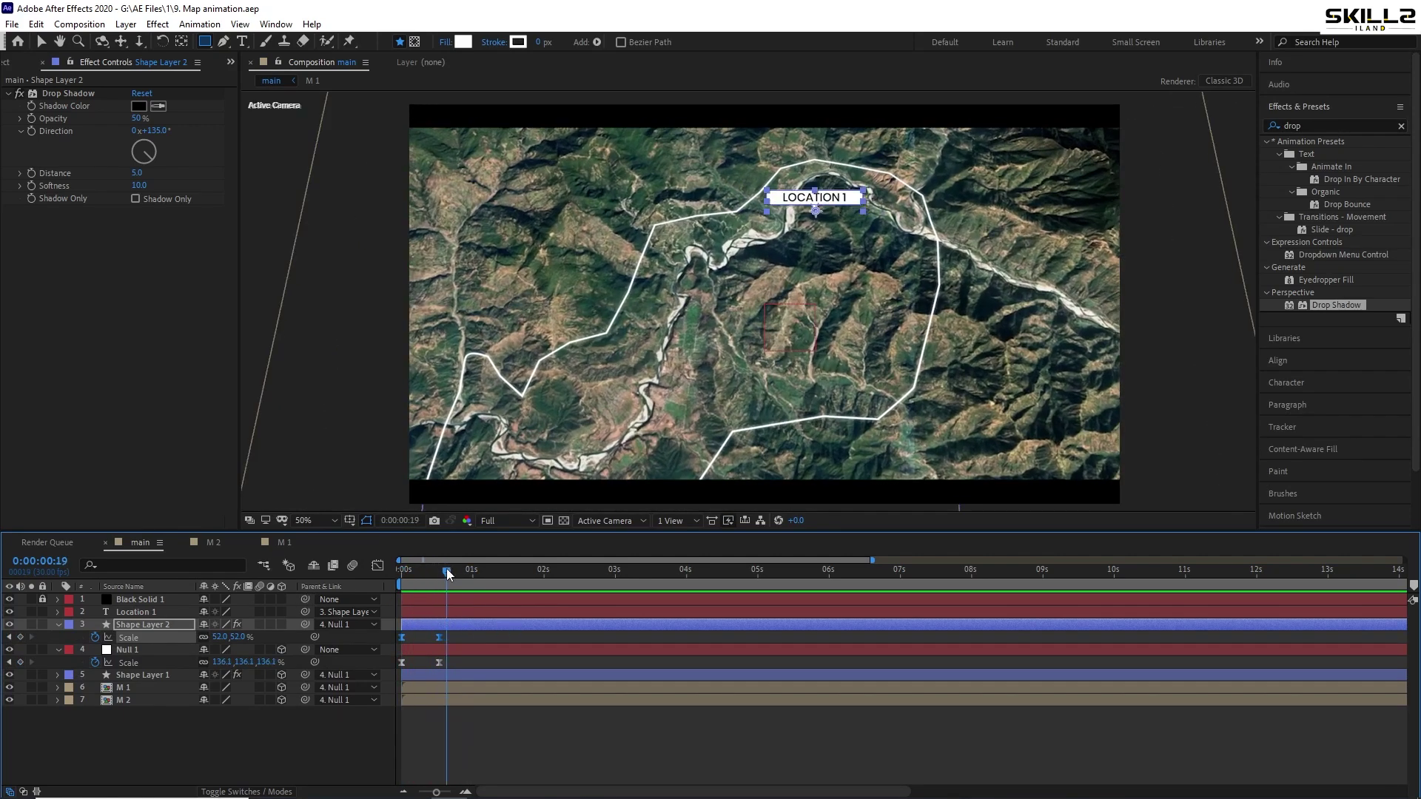
key(space)
key(ctrl+a)
click(58, 623)
click(114, 716)
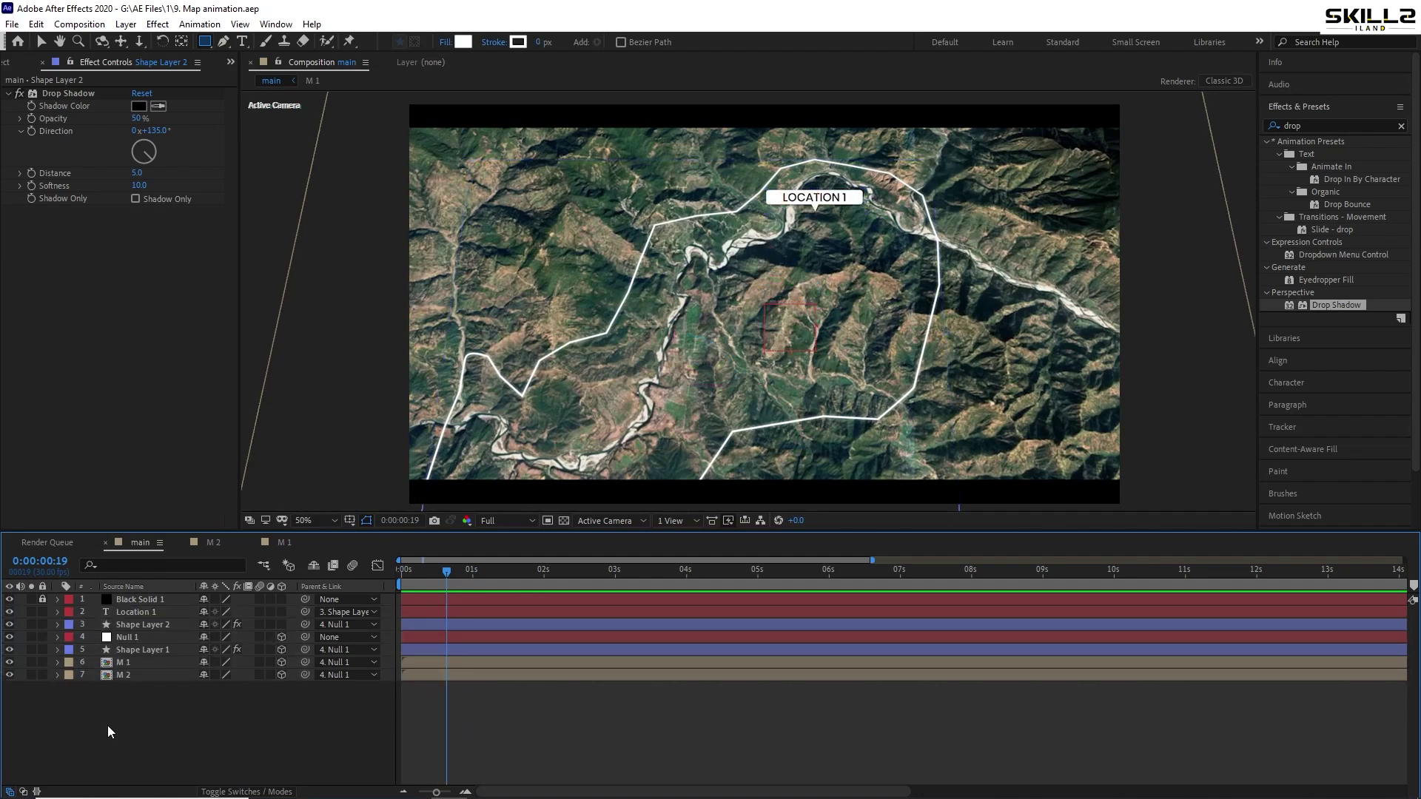
Create an empty shape layer and place it directly below Shape Layer 2 in the layer stack
right_click(108, 725)
mouse_move(142, 563)
click(329, 665)
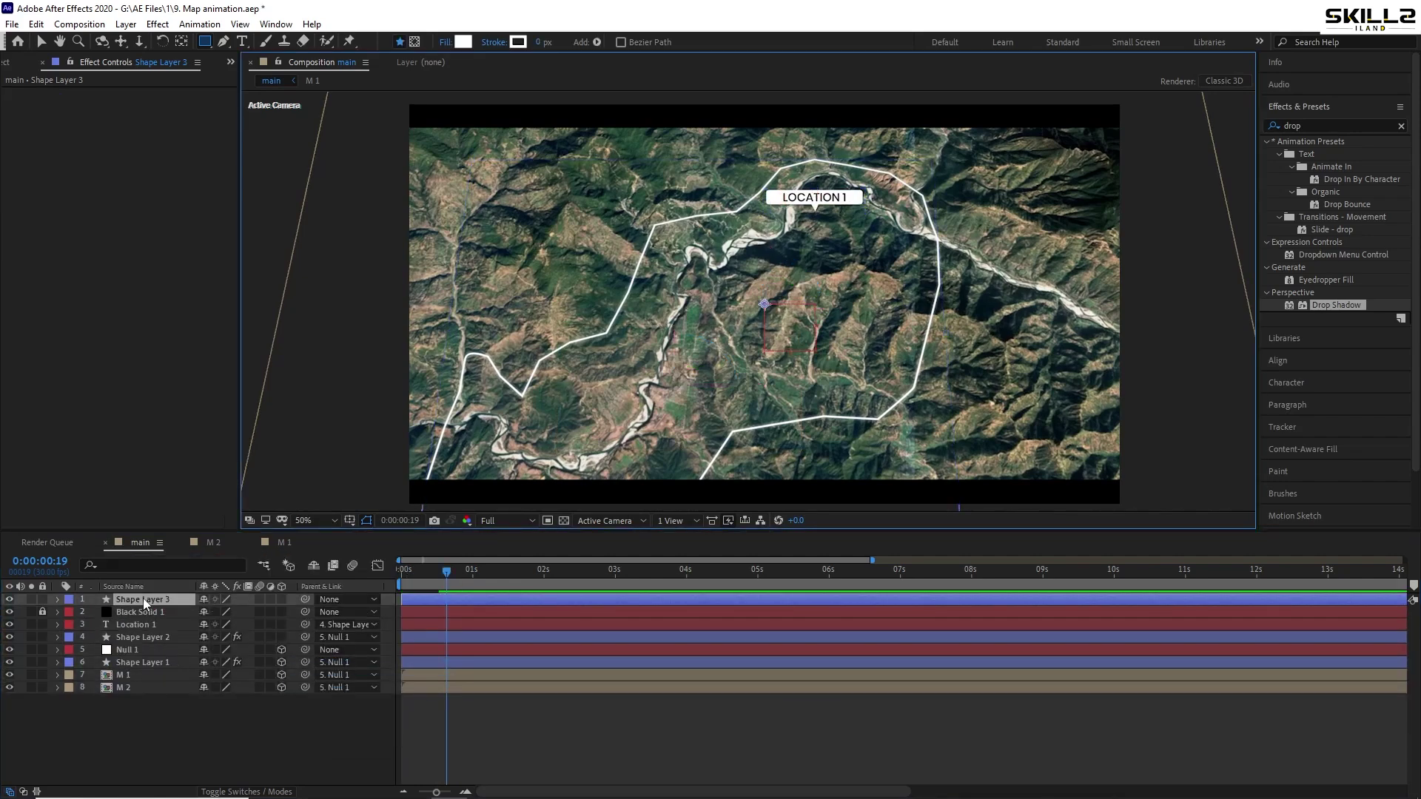
drag(144, 598, 145, 639)
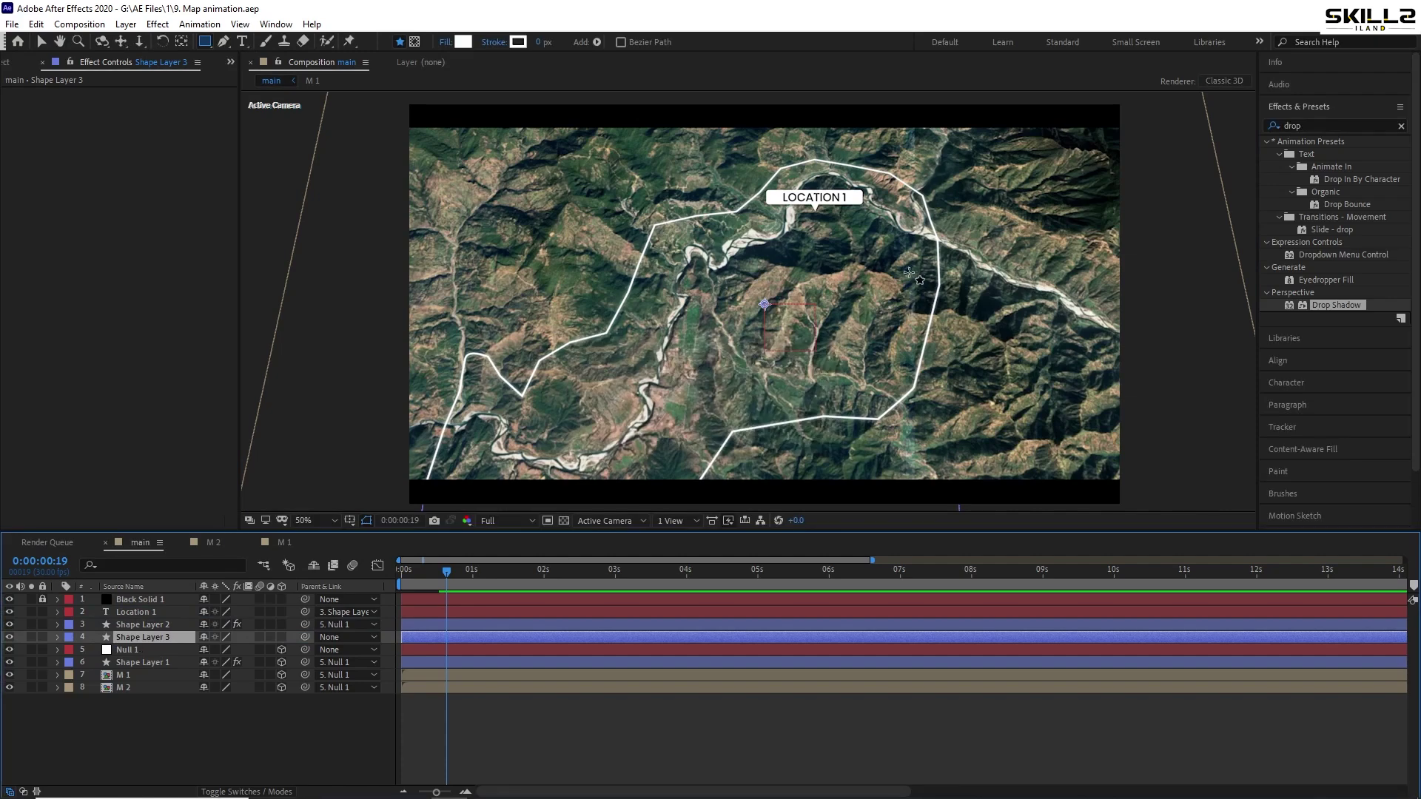
Draw a small white circle with the Ellipse tool around the label's pointer tip on Shape Layer 3, and save the project
scroll(841, 214, up, 4)
drag(204, 42, 252, 76)
drag(776, 191, 820, 221)
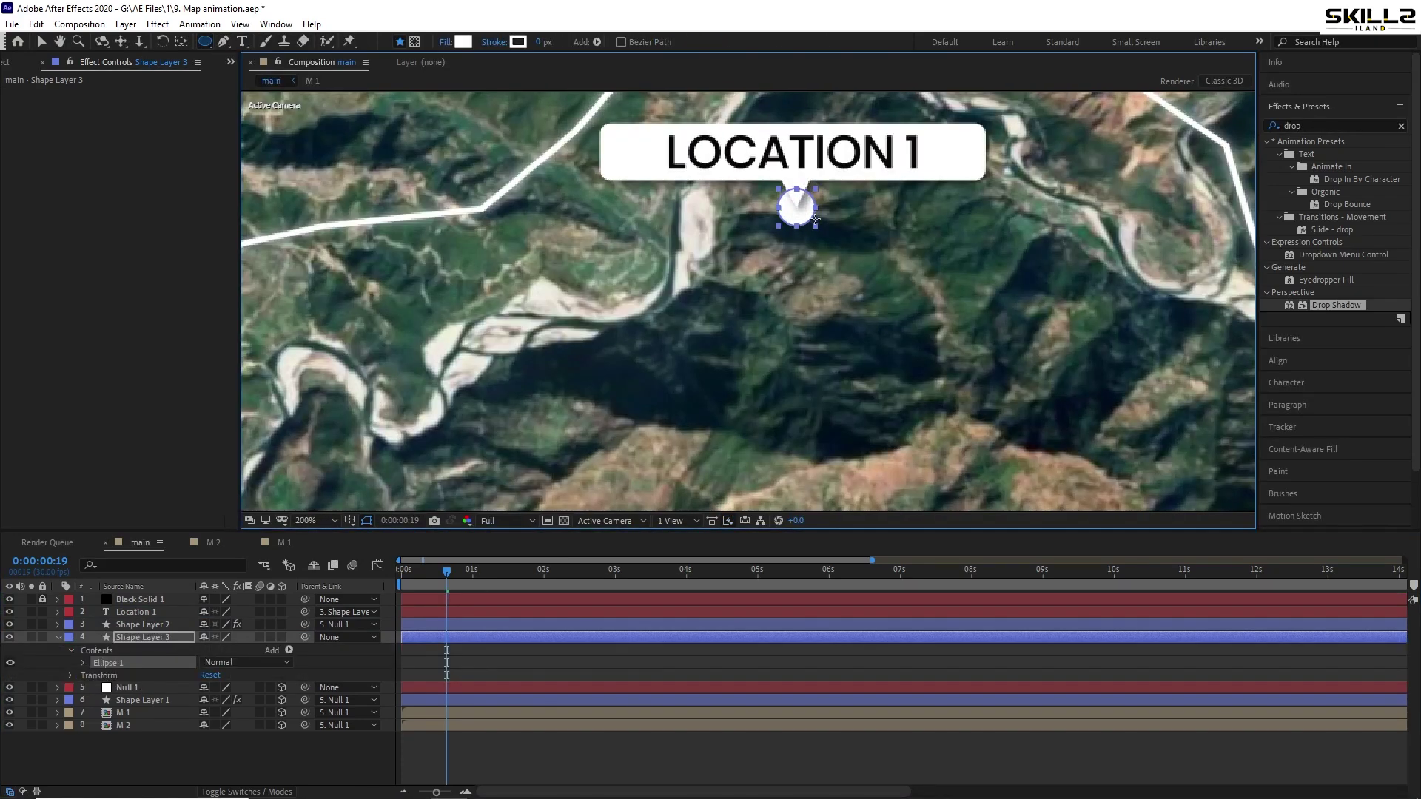
key(ctrl+s)
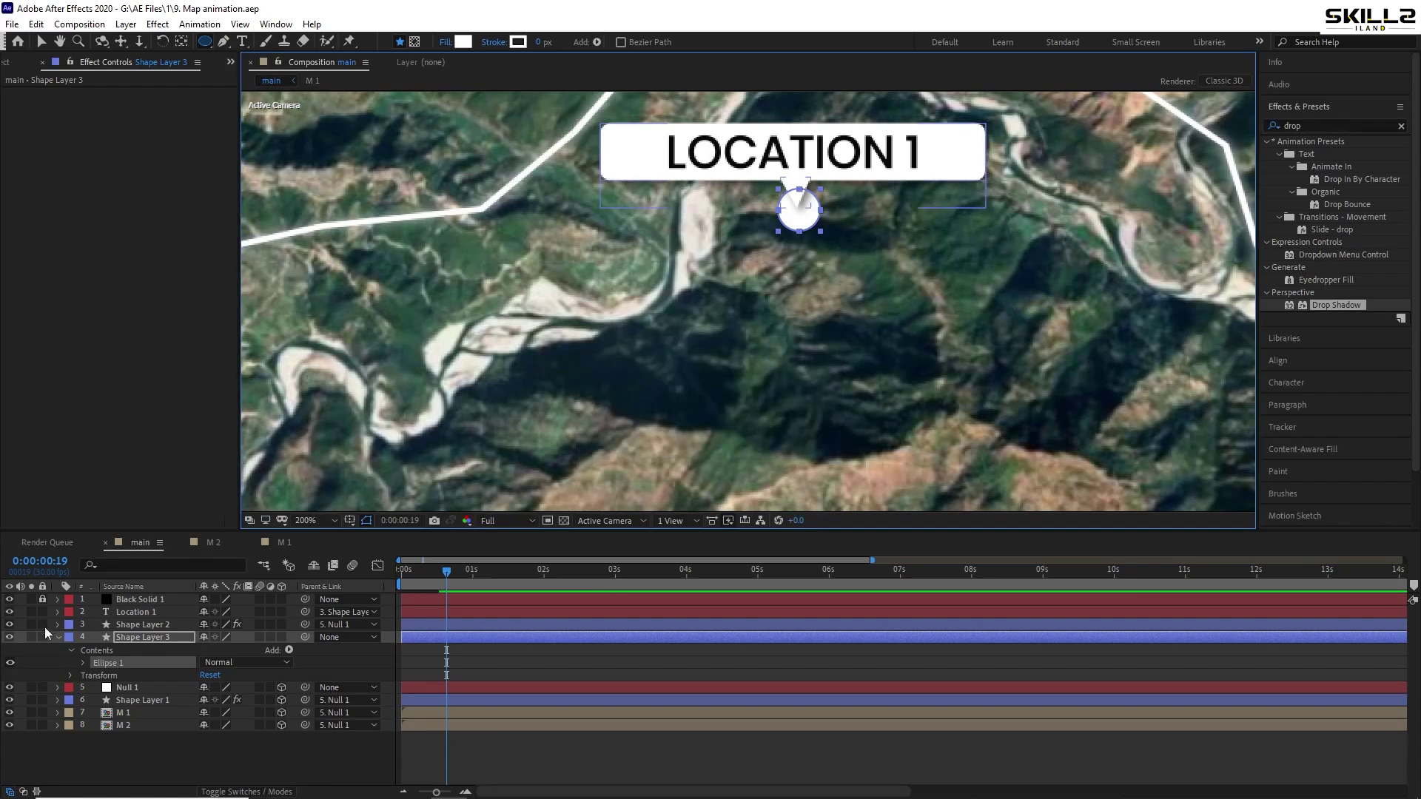
Set Shape Layer 3's label colour to Orange and nudge its circle slightly up around the pointer tip
click(58, 637)
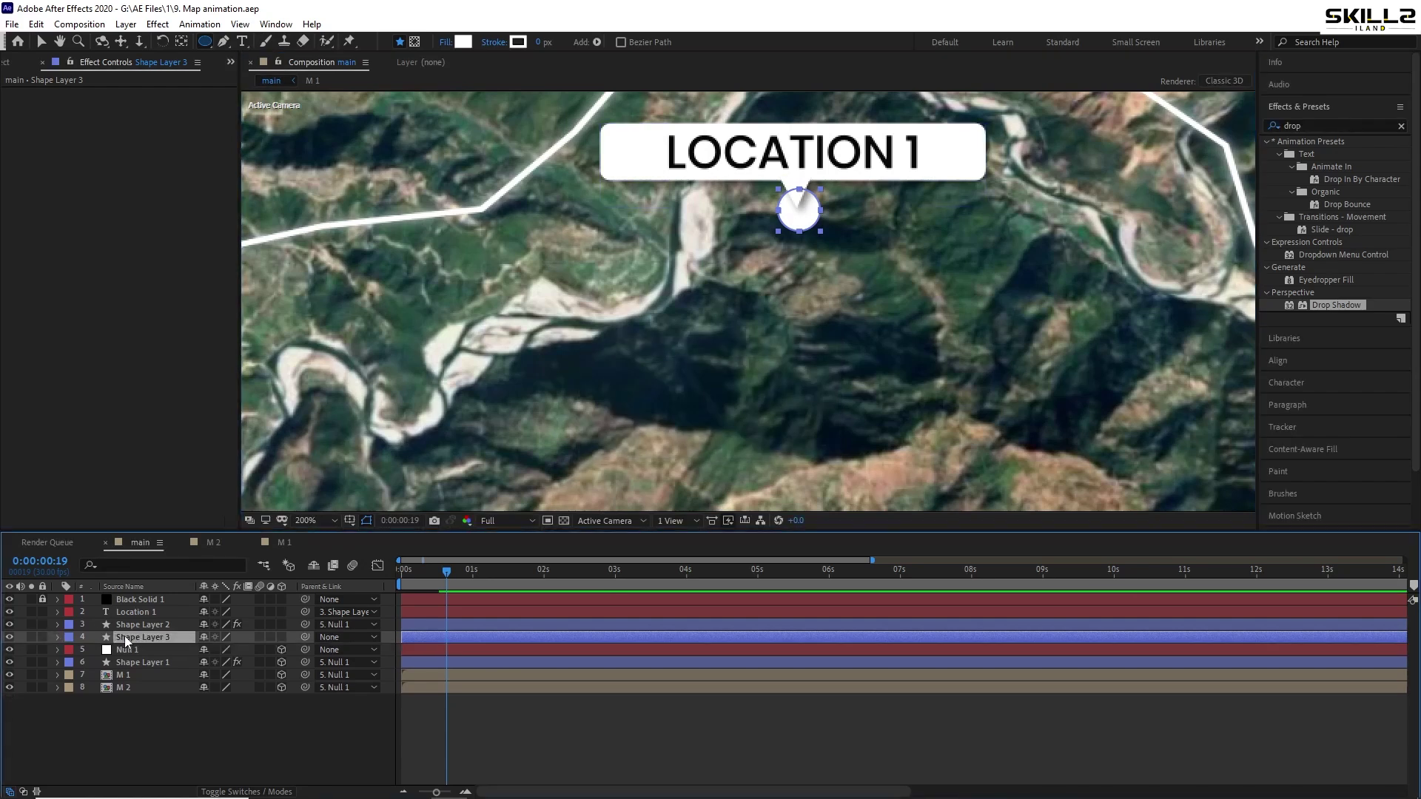
click(69, 637)
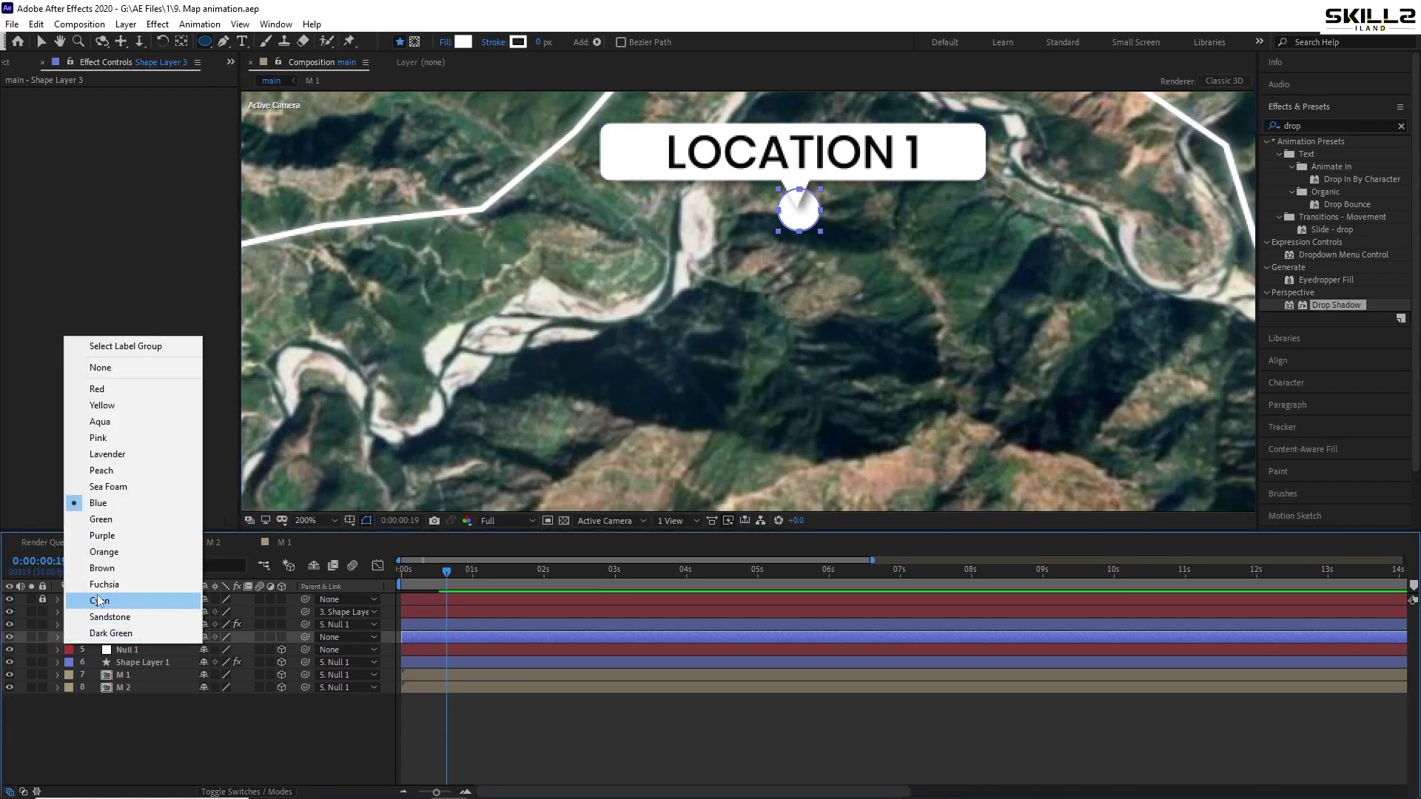
click(125, 551)
key(Return)
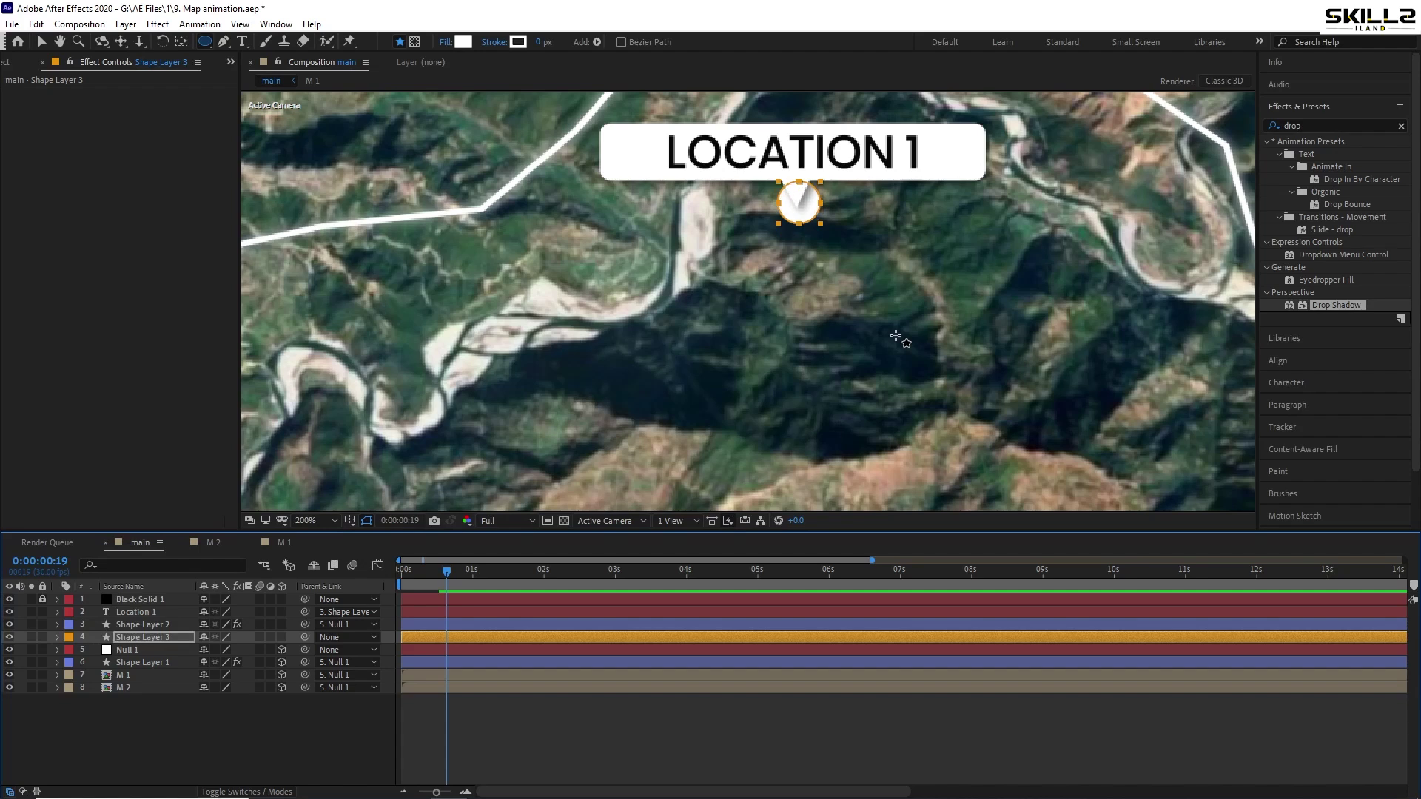
Centre Shape Layer 3's anchor point on its circle with the Pan Behind tool active, and save the project
key(y)
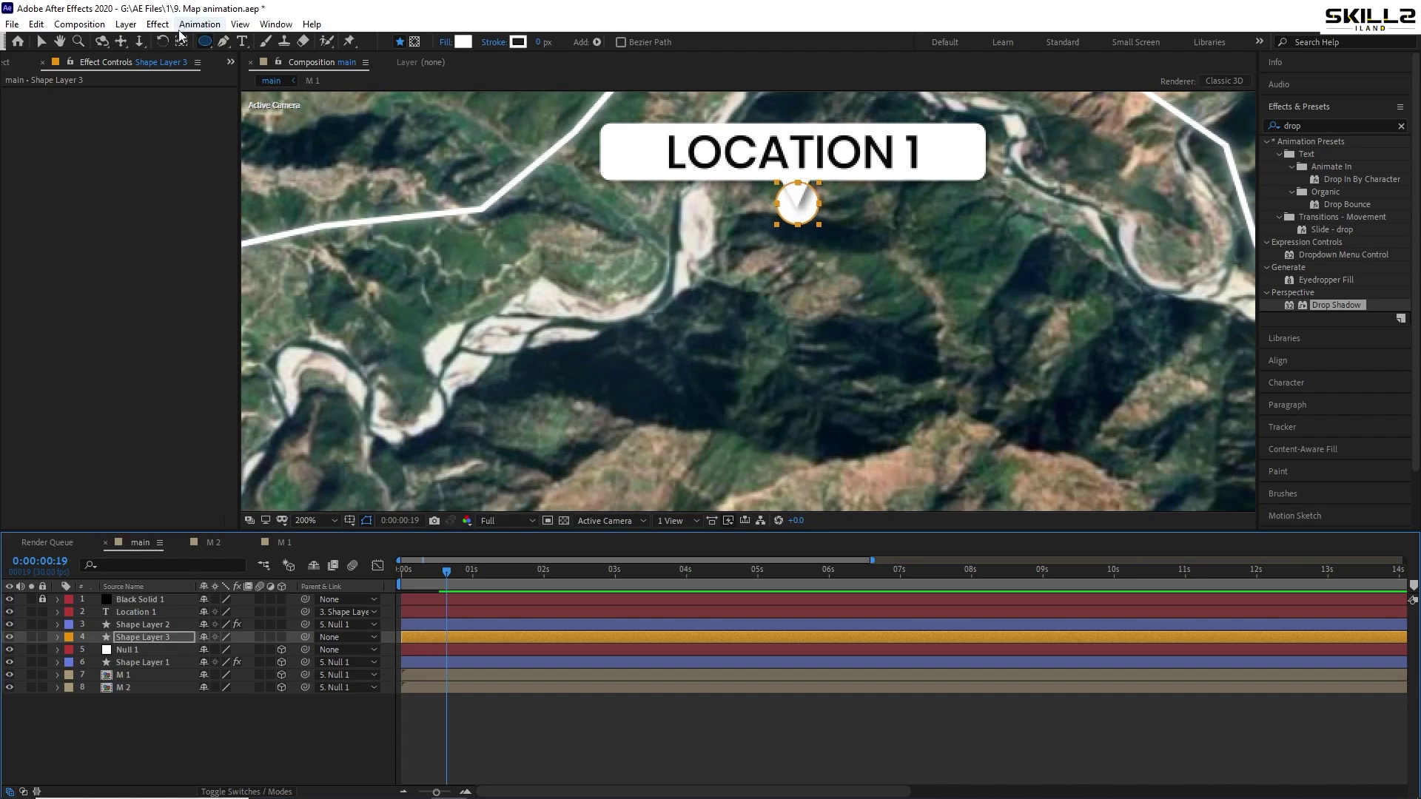
key(ctrl+s)
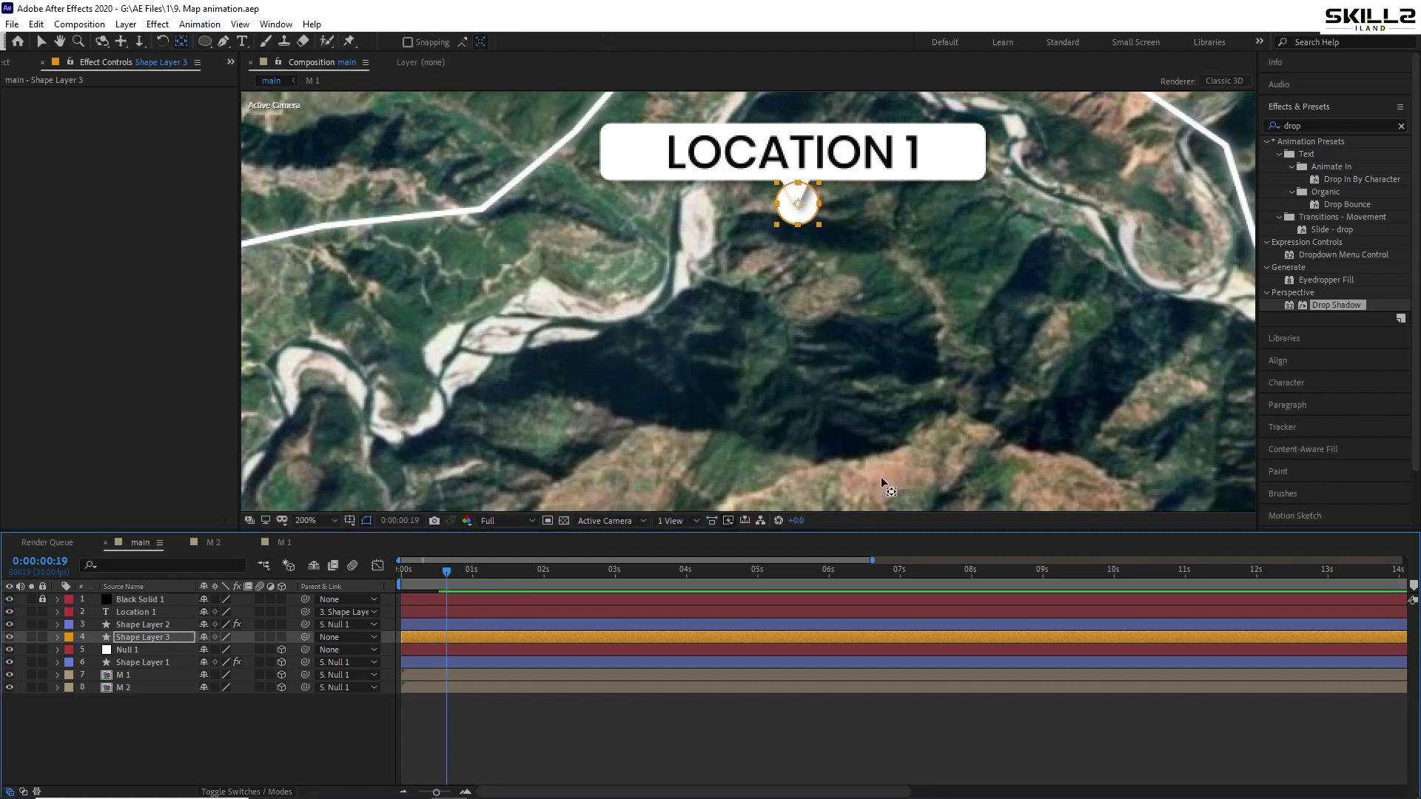
key(ctrl+alt+Home)
key(ctrl+s)
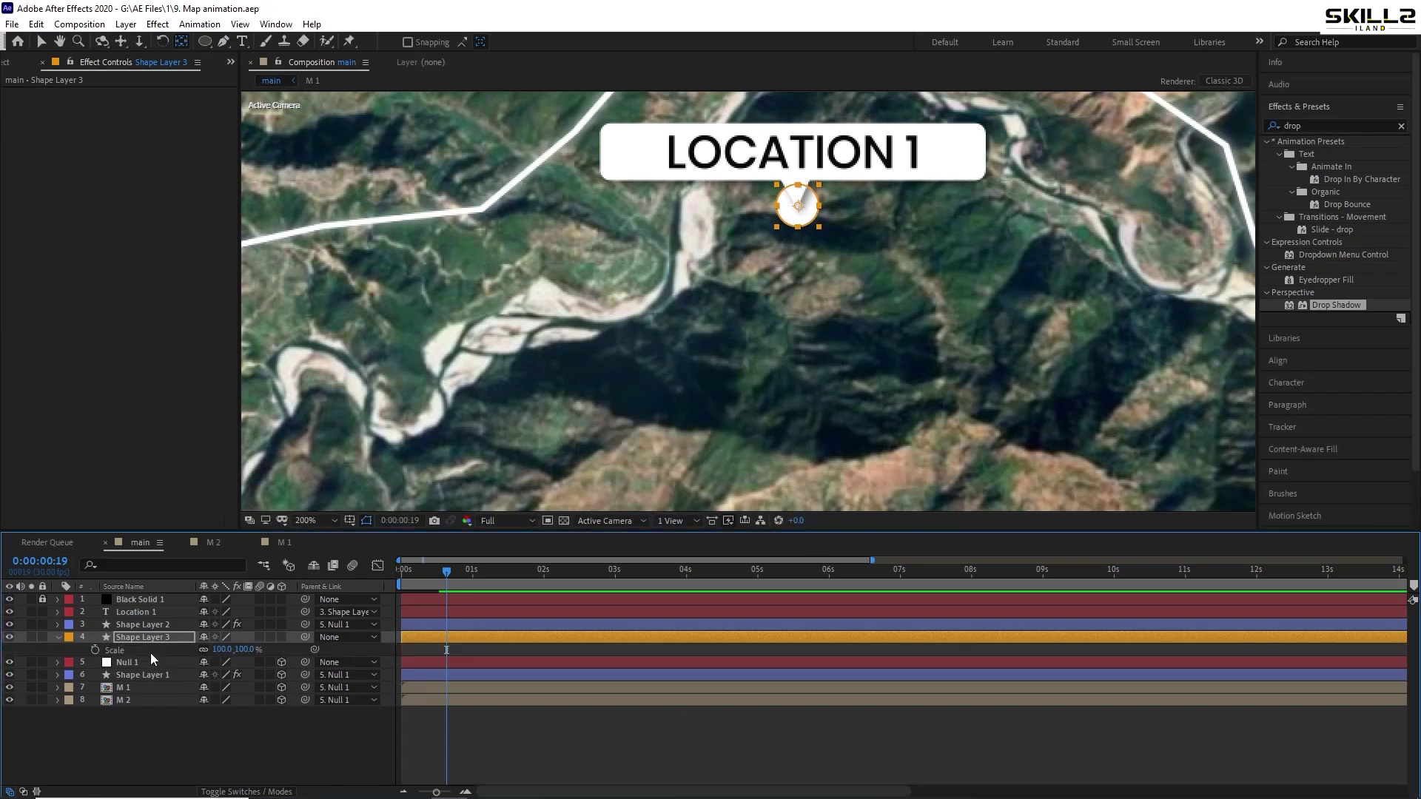
Scale Shape Layer 3 down to 81.7% and set a Scale keyframe at the start of the timeline
key(s)
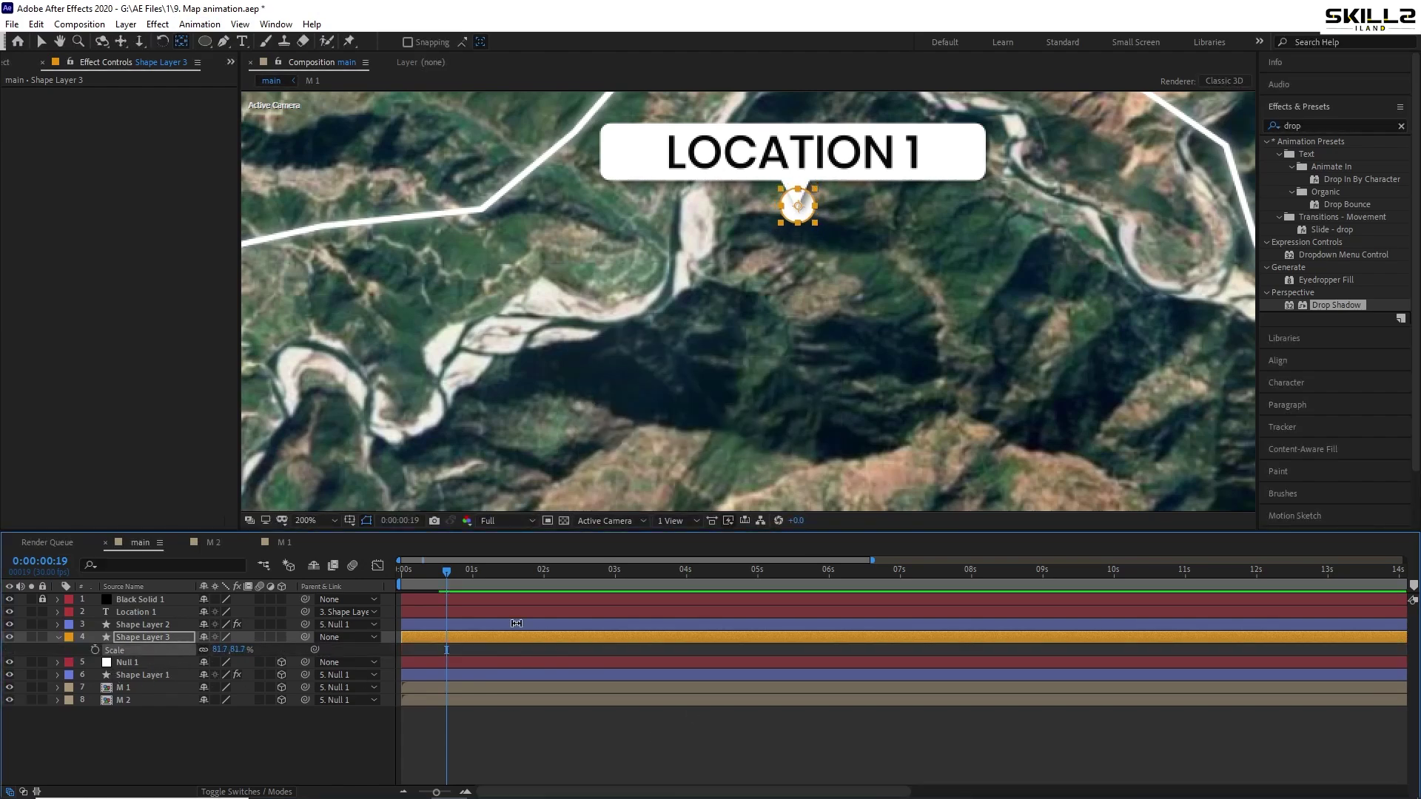
key(ctrl+s)
key(Home)
key(equal)
key(equal)
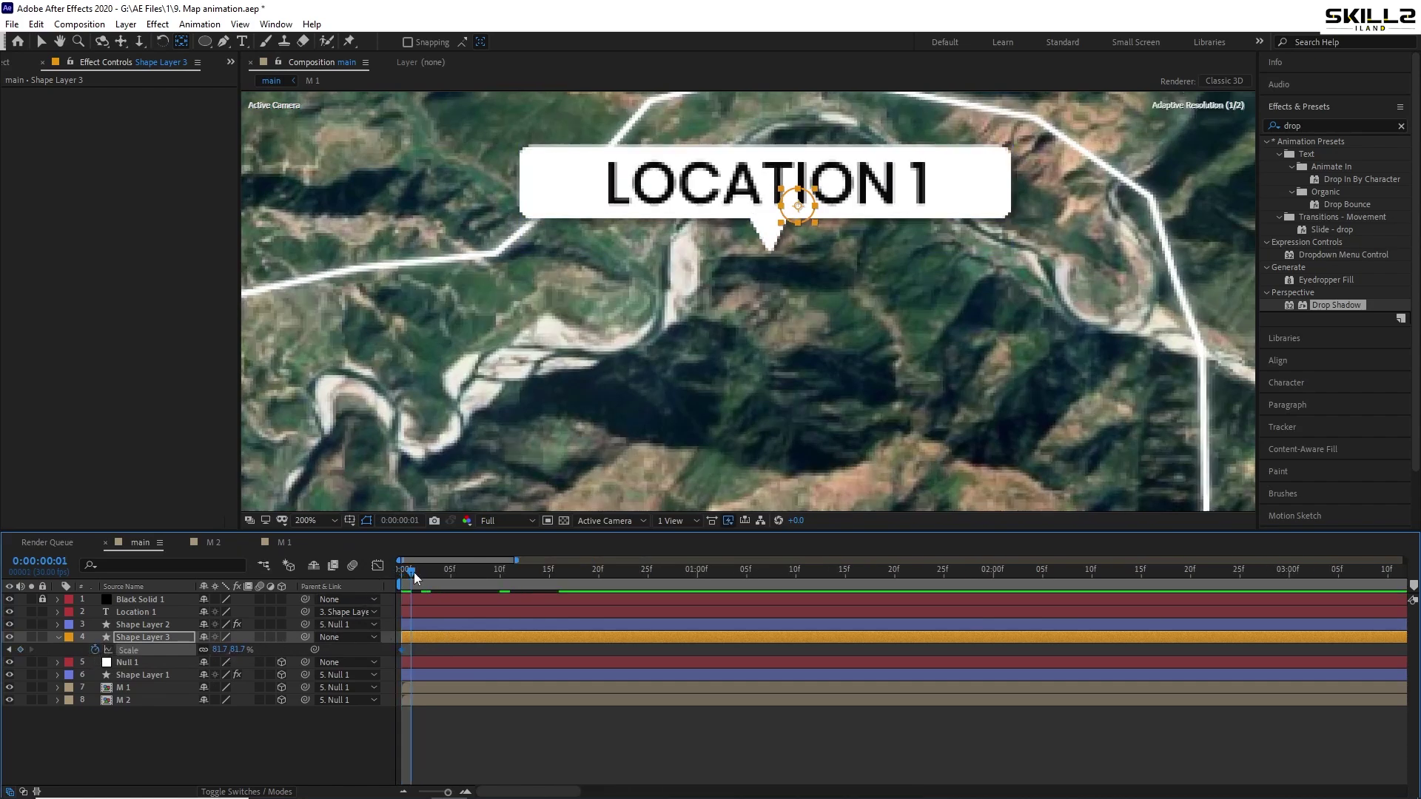
Add a 100% Scale keyframe to Shape Layer 3 at frame 10 and save the project
drag(414, 571, 495, 580)
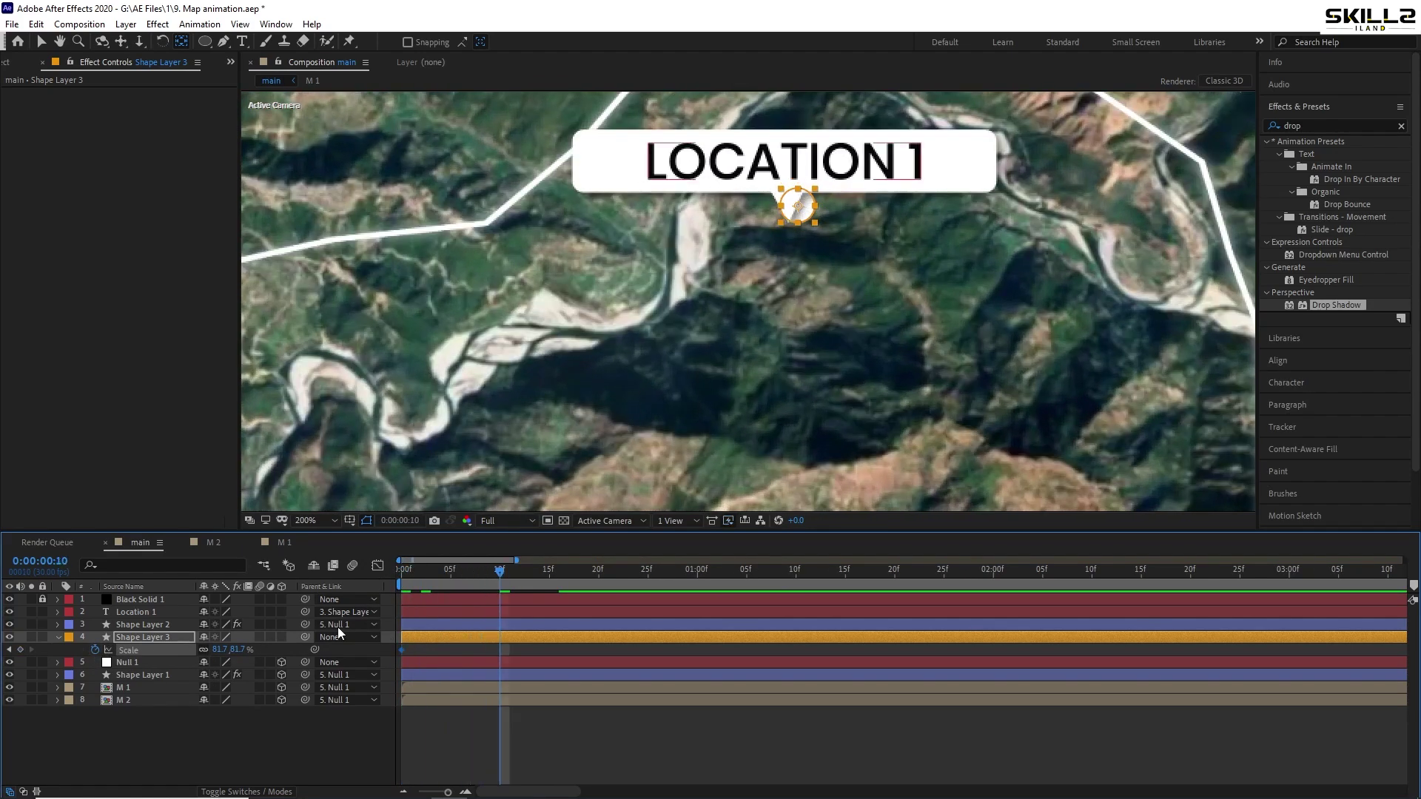
click(219, 650)
text(1)
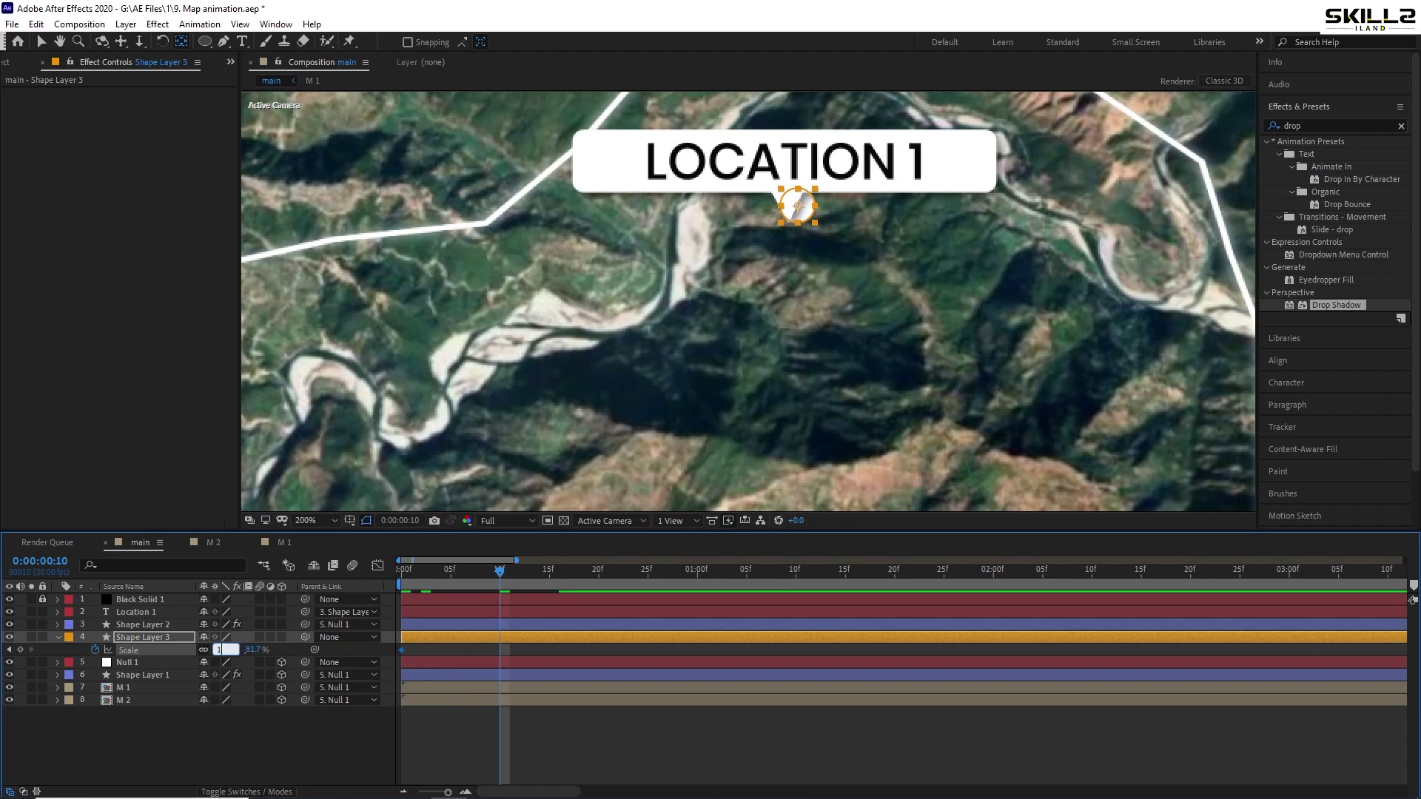
text(00)
key(Return)
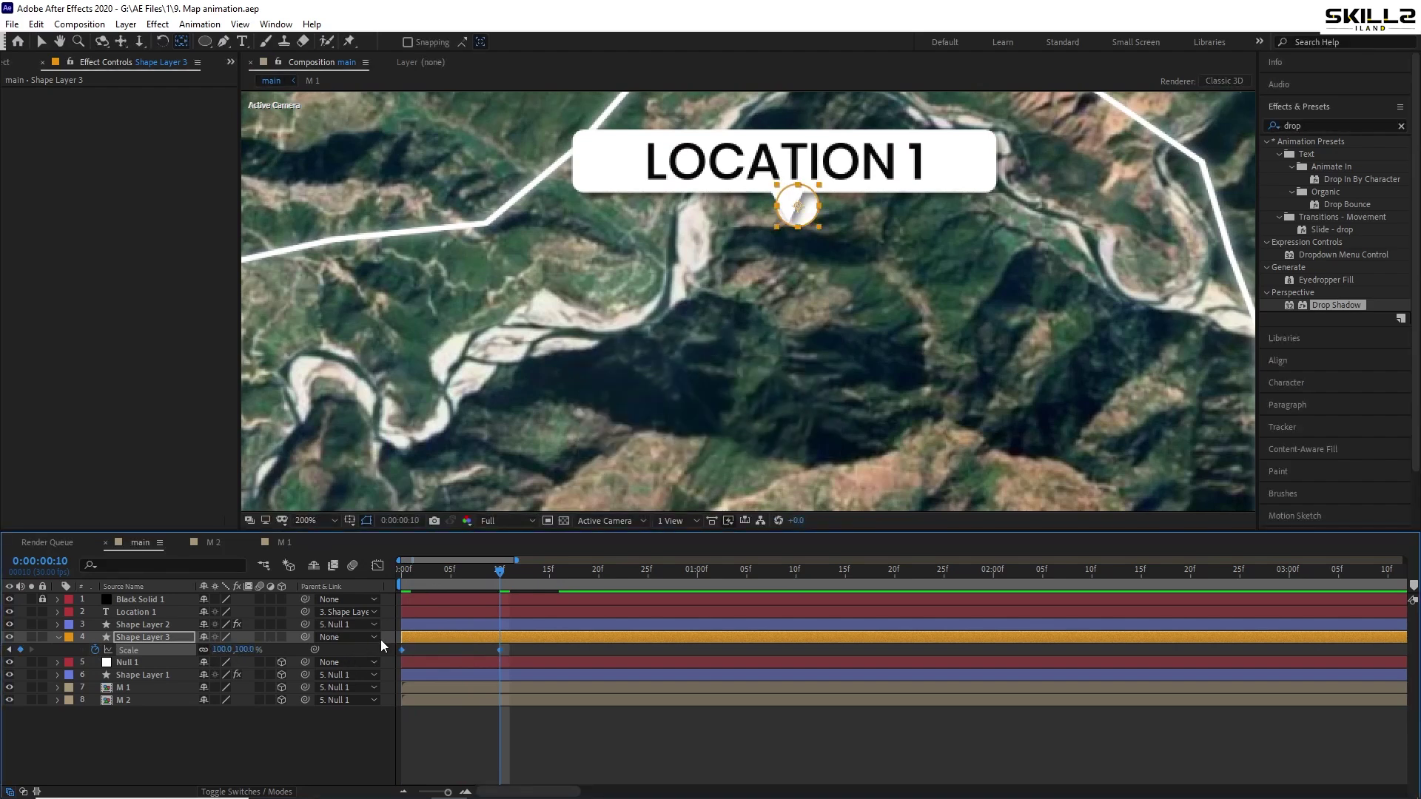
key(ctrl+s)
Add the expression loopOut("pingpong") to Shape Layer 3's Scale and preview the pulsing circle
alt+click(95, 649)
text(loop)
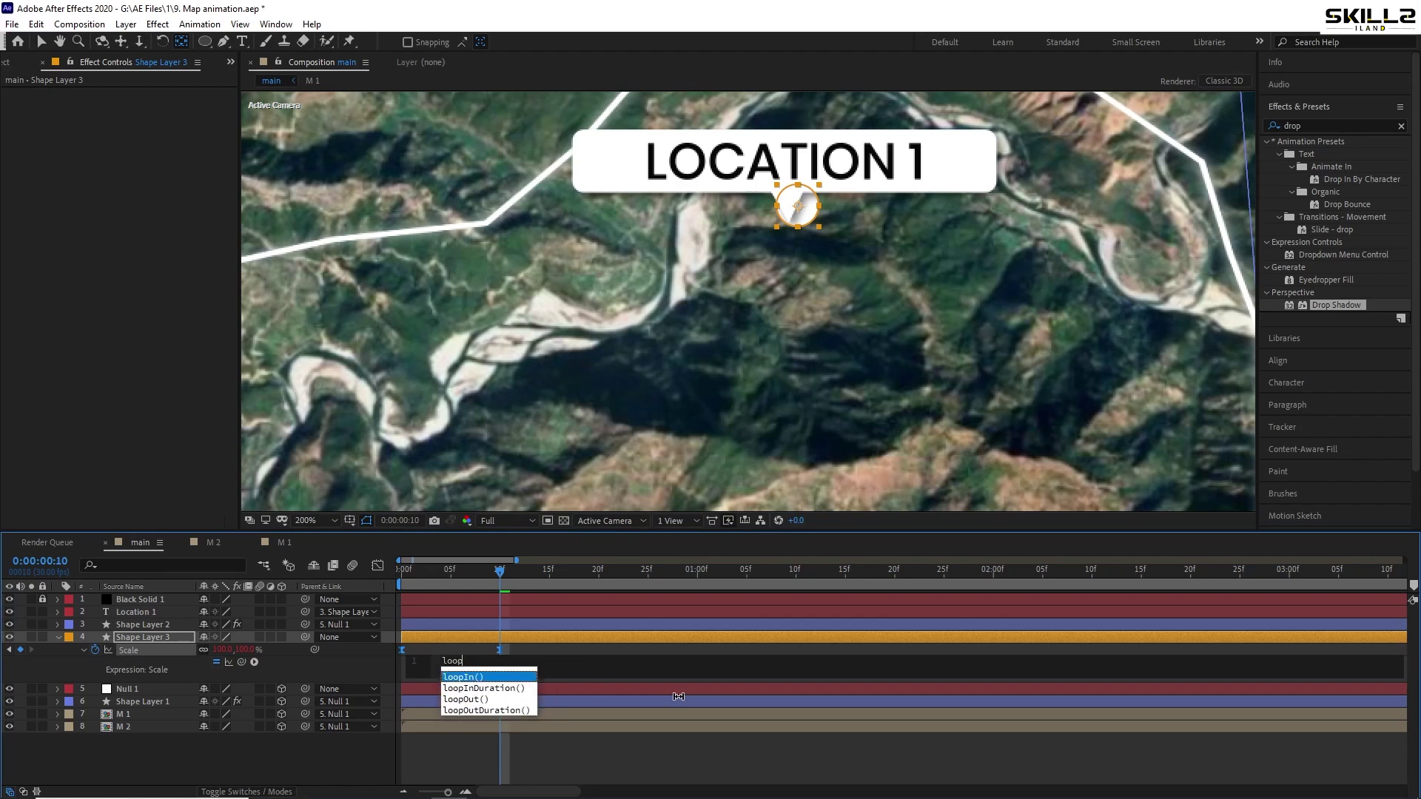
text(Out)
key(Return)
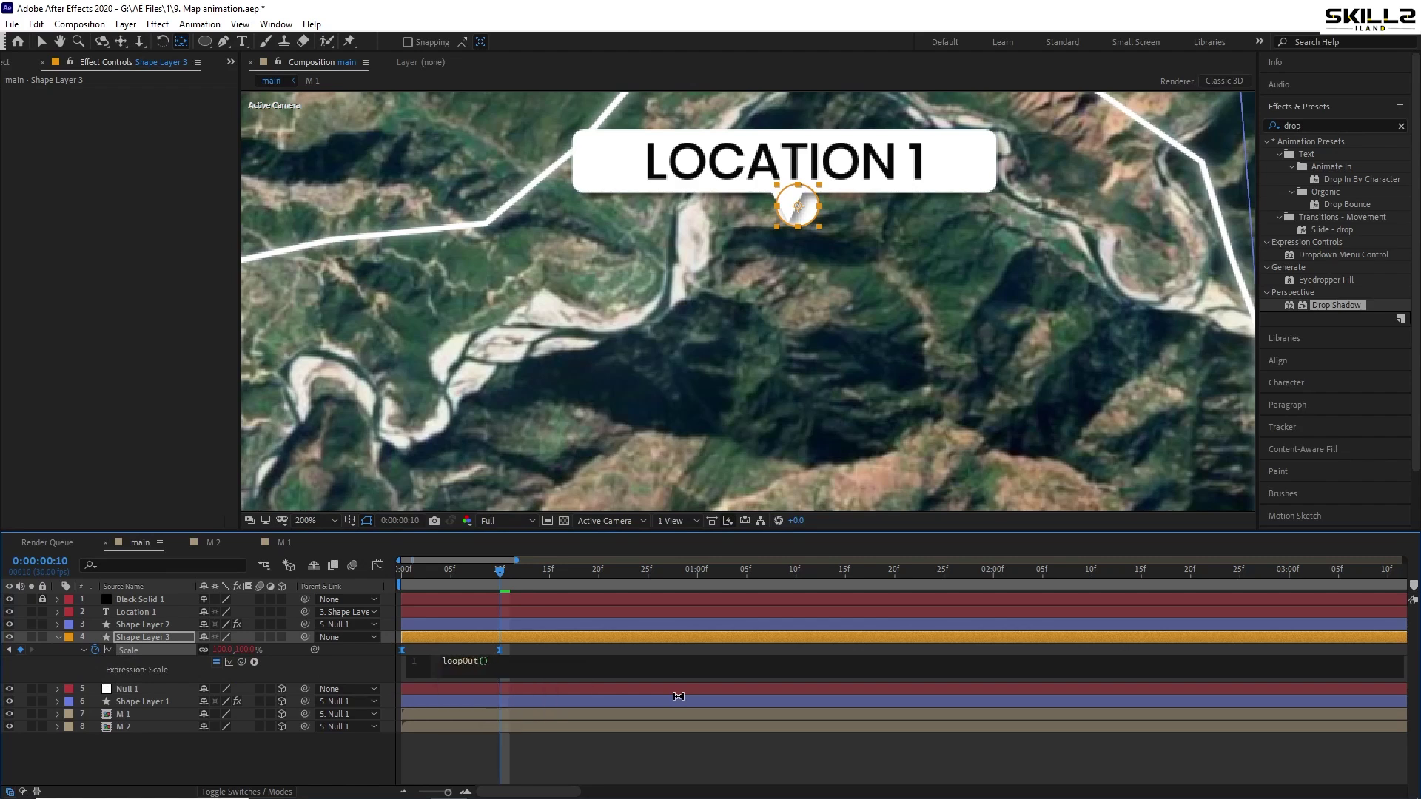
text("p)
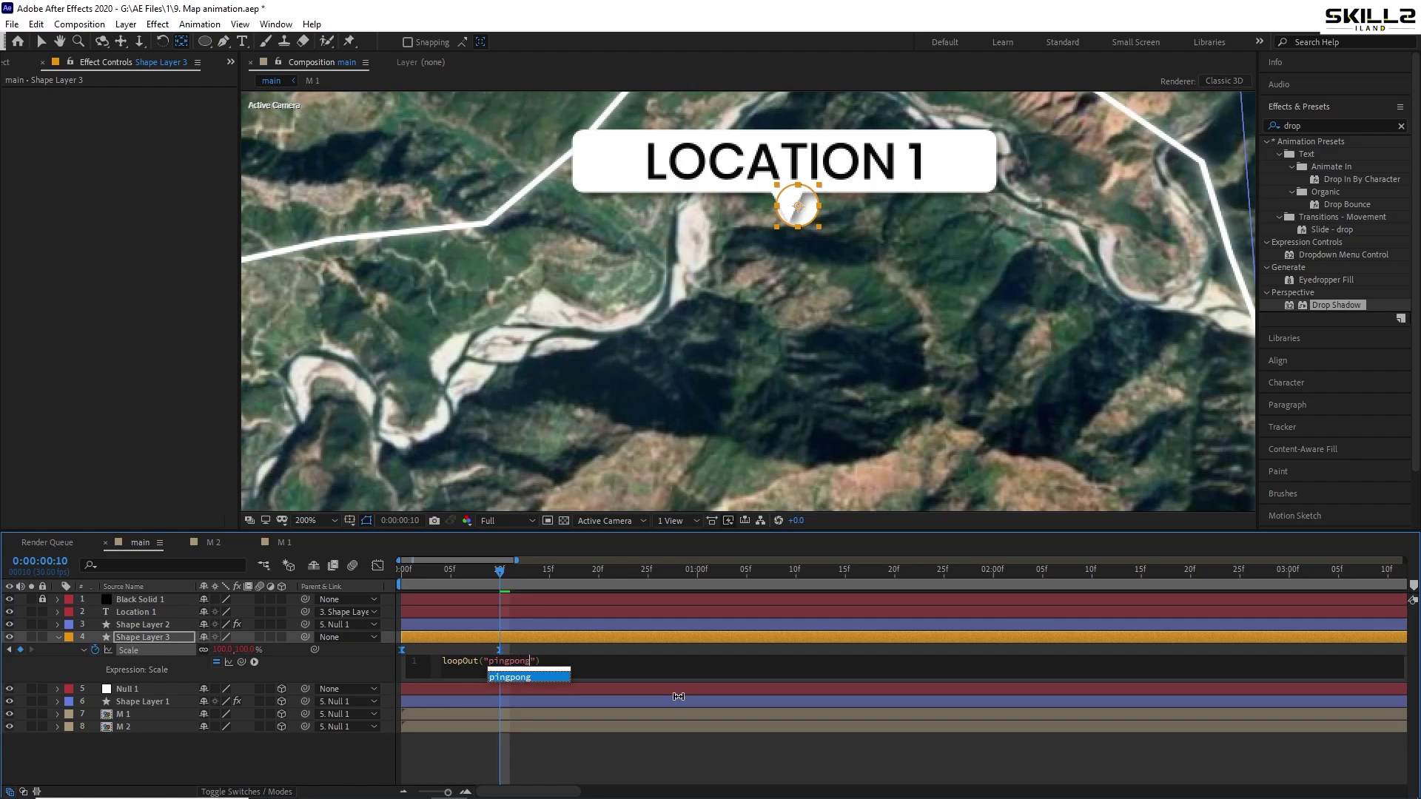
text(ingpong)
click(478, 574)
key(space)
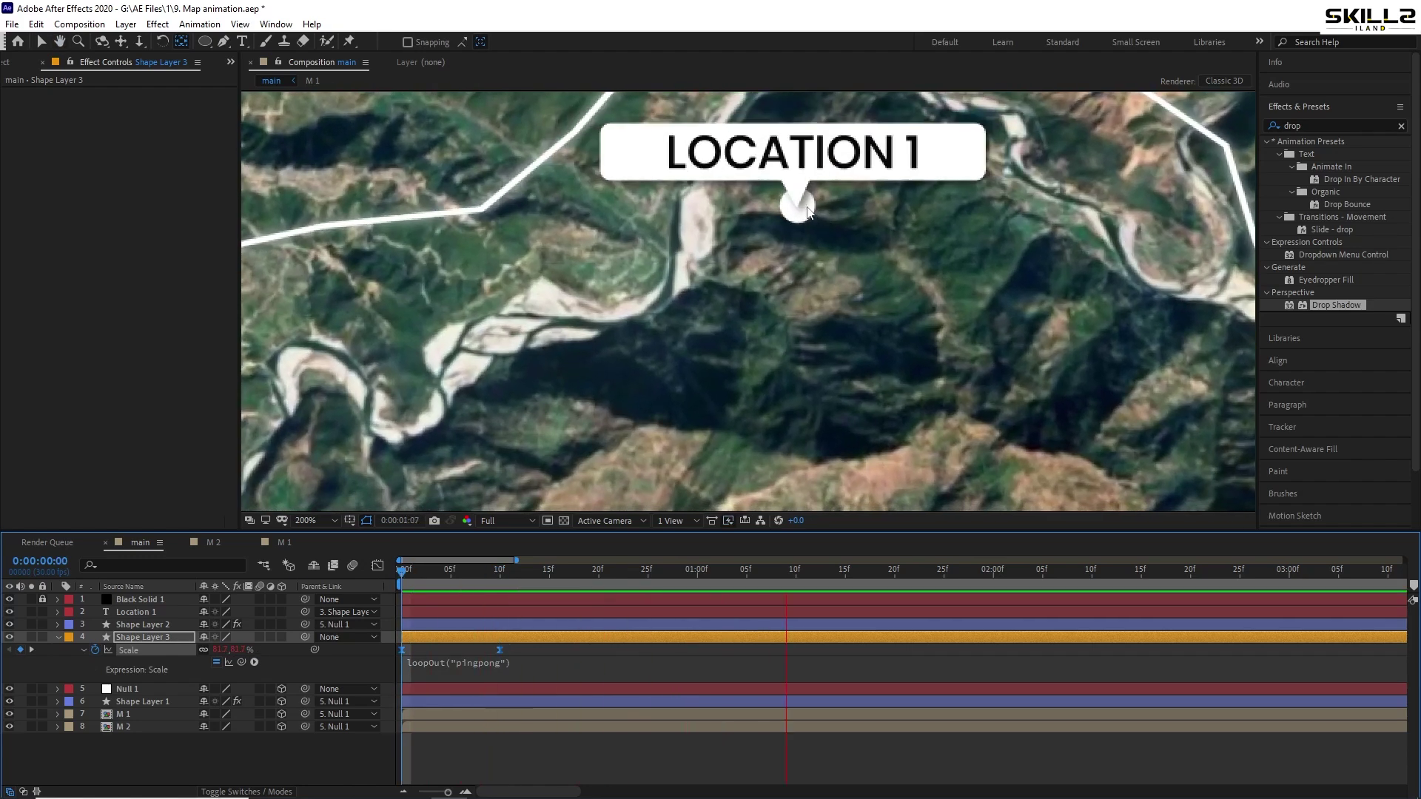
Save the project and duplicate the pulsing circle layer, Shape Layer 3
click(416, 571)
drag(415, 571, 441, 576)
key(ctrl+s)
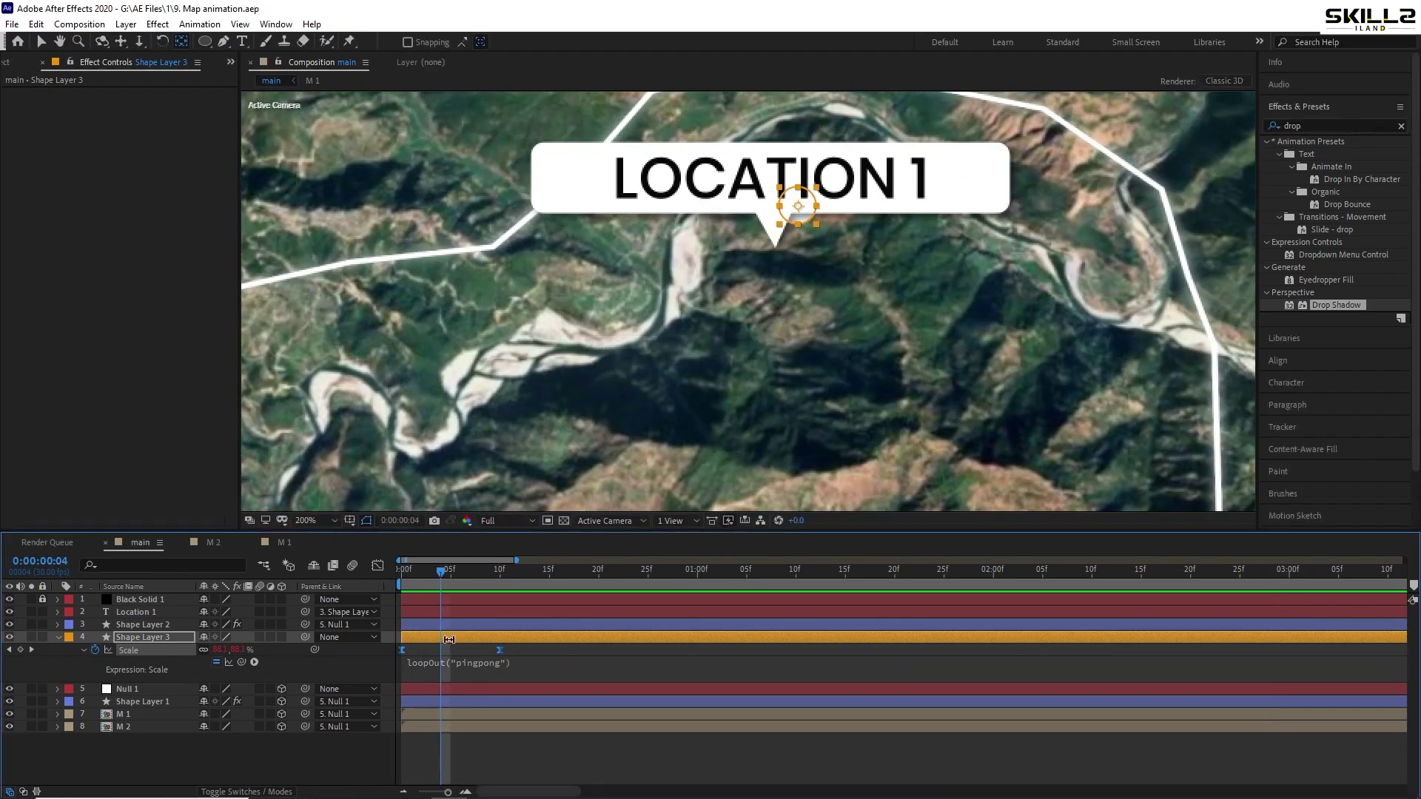
key(ctrl+d)
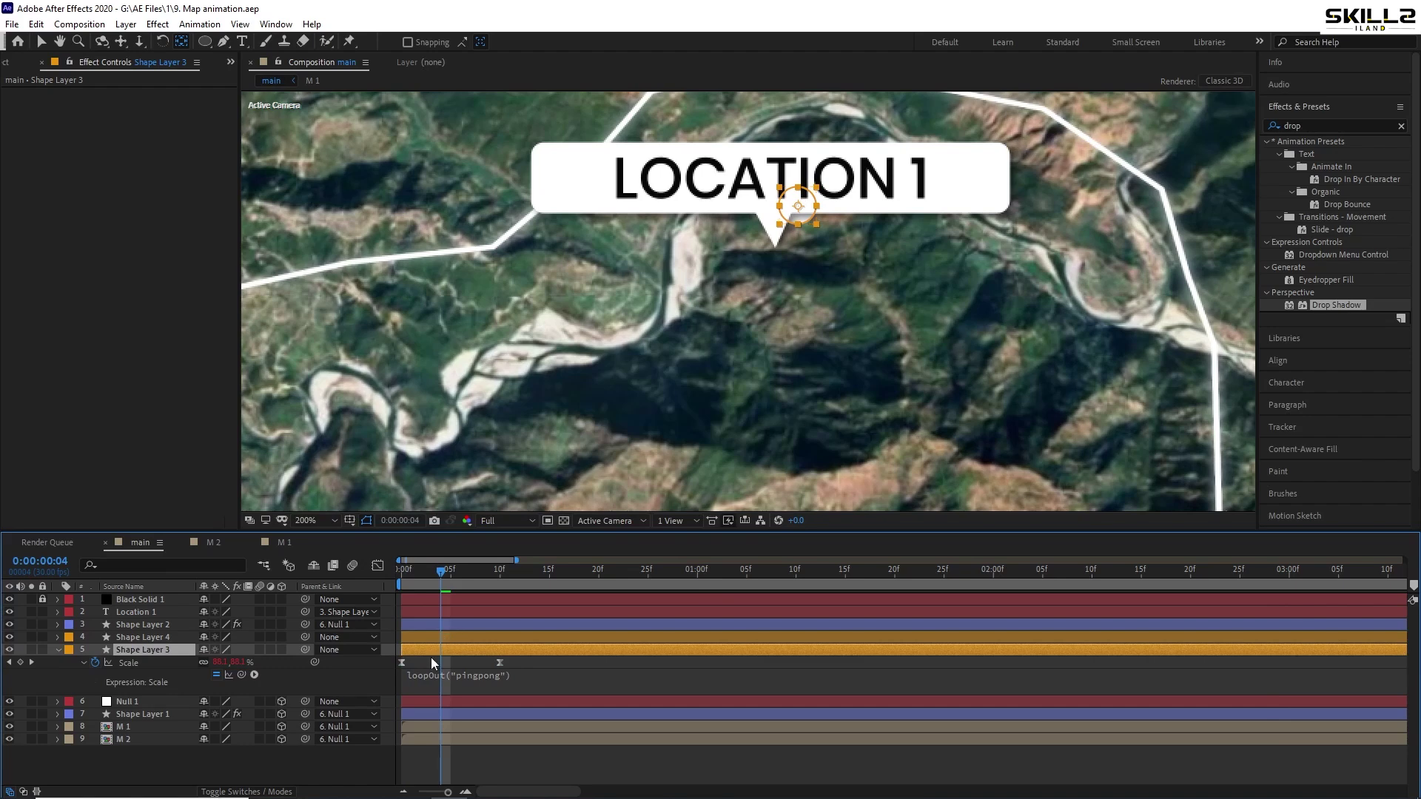
Turn Shape Layer 3's circle into a ring by removing its fill and increasing its white stroke width
key(v)
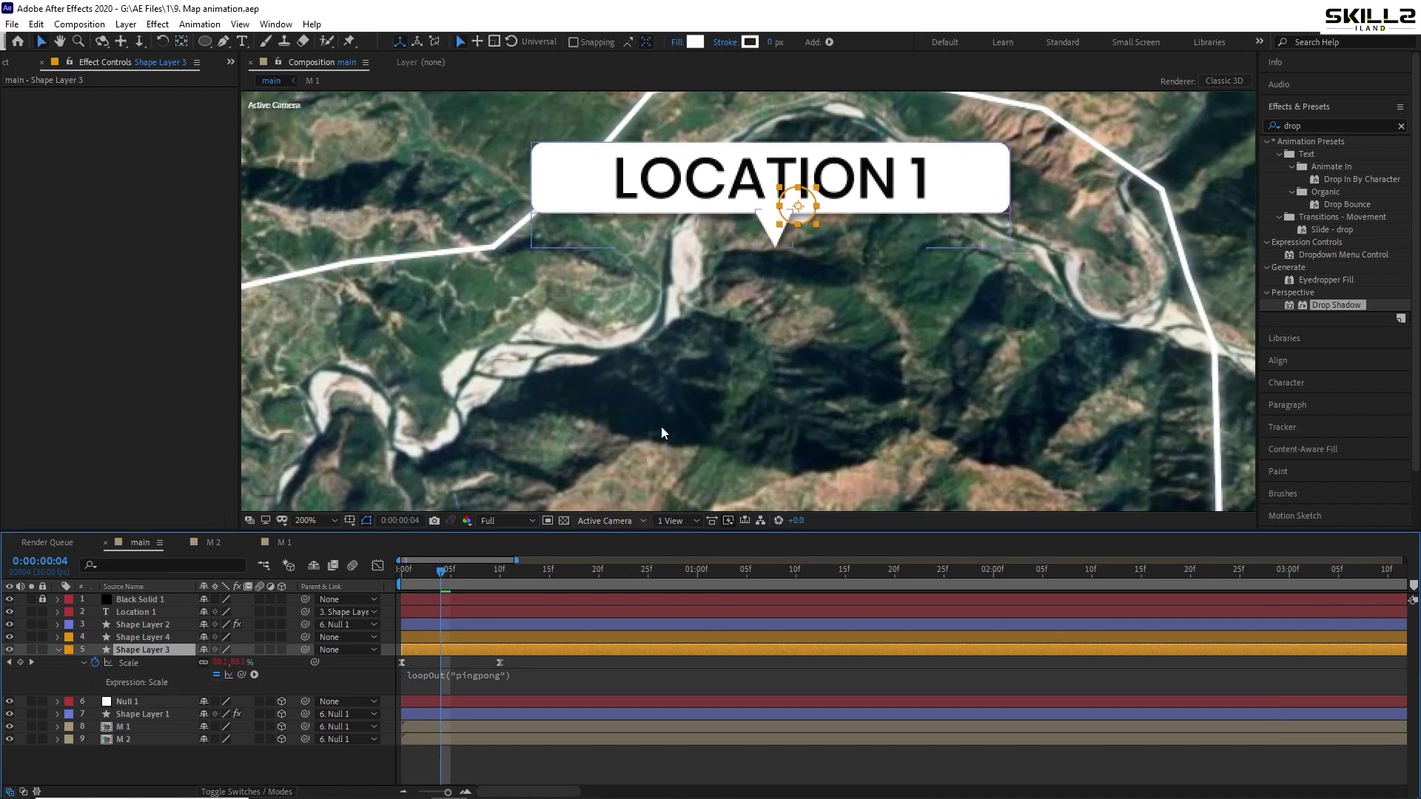
click(677, 42)
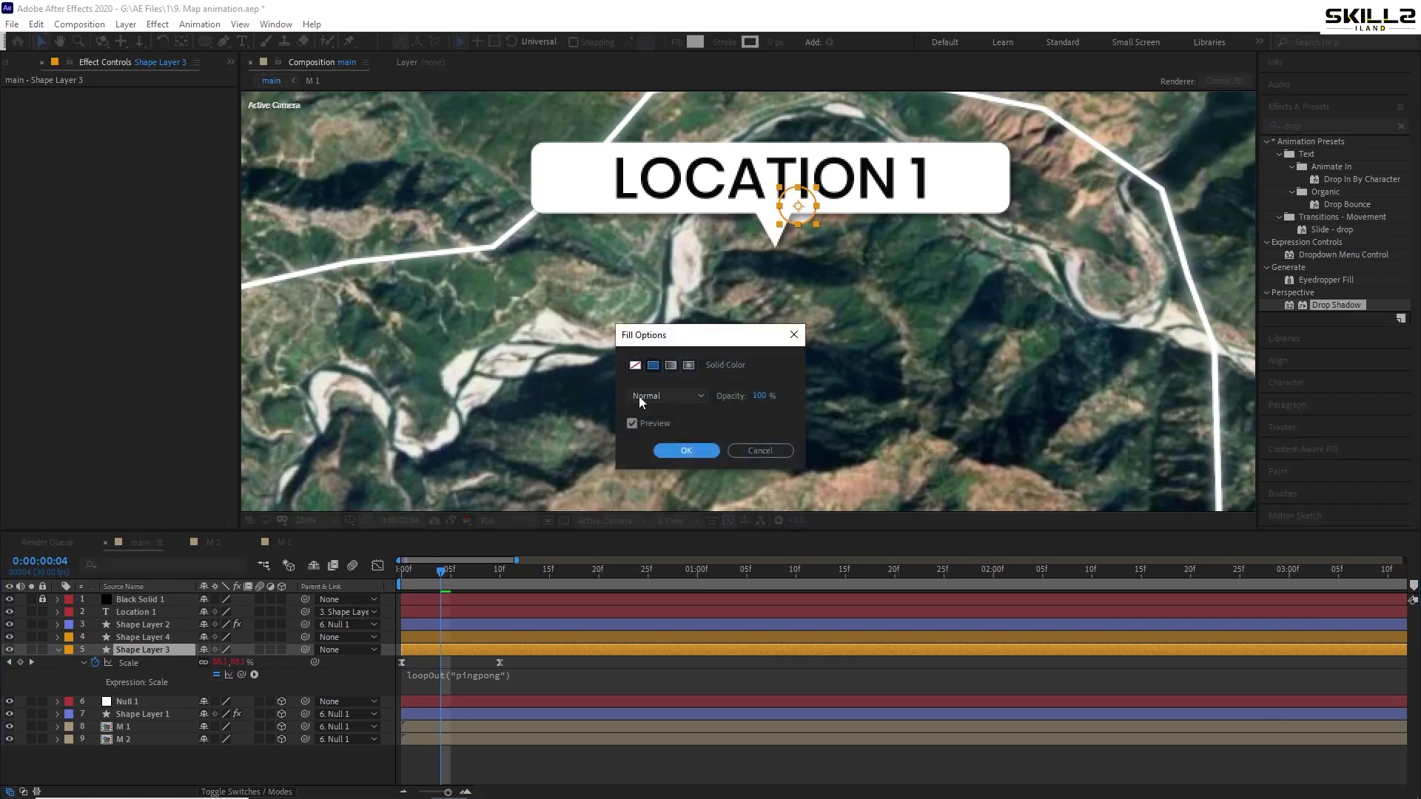
click(635, 365)
click(685, 451)
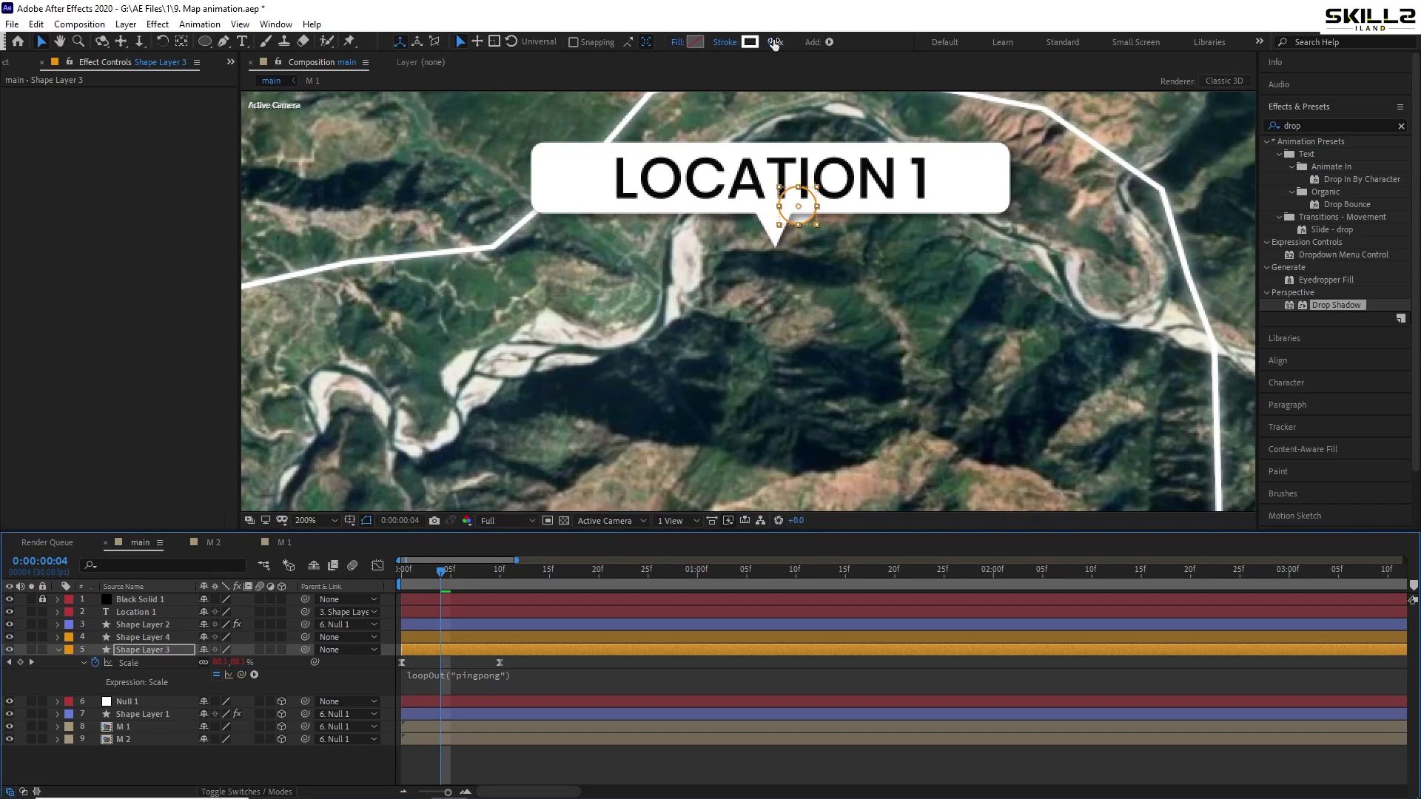
drag(774, 44, 782, 42)
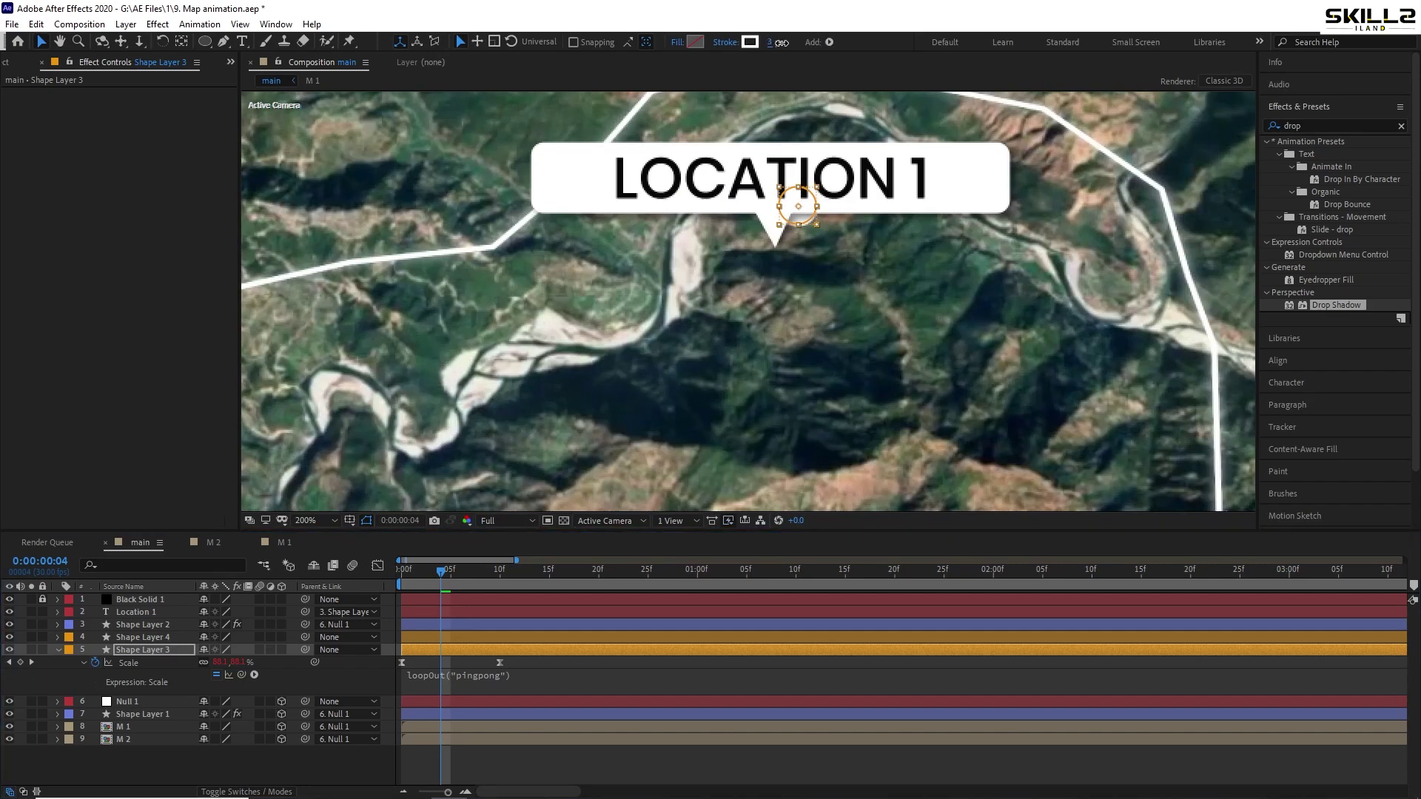
key(space)
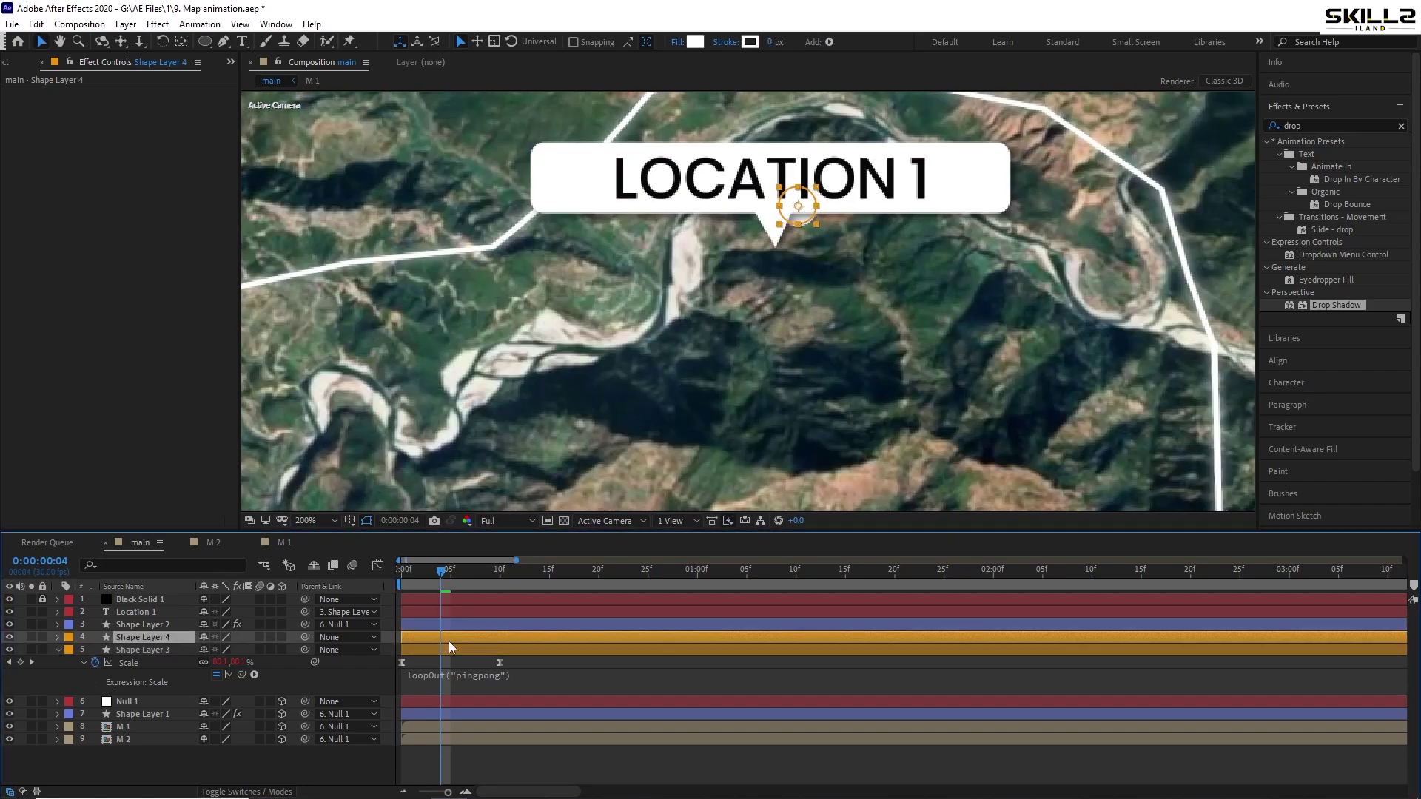
Enlarge Shape Layer 3's Scale keyframe at frame 10 to nearly double size and set its stroke width to 2 px
drag(223, 663, 293, 659)
click(769, 43)
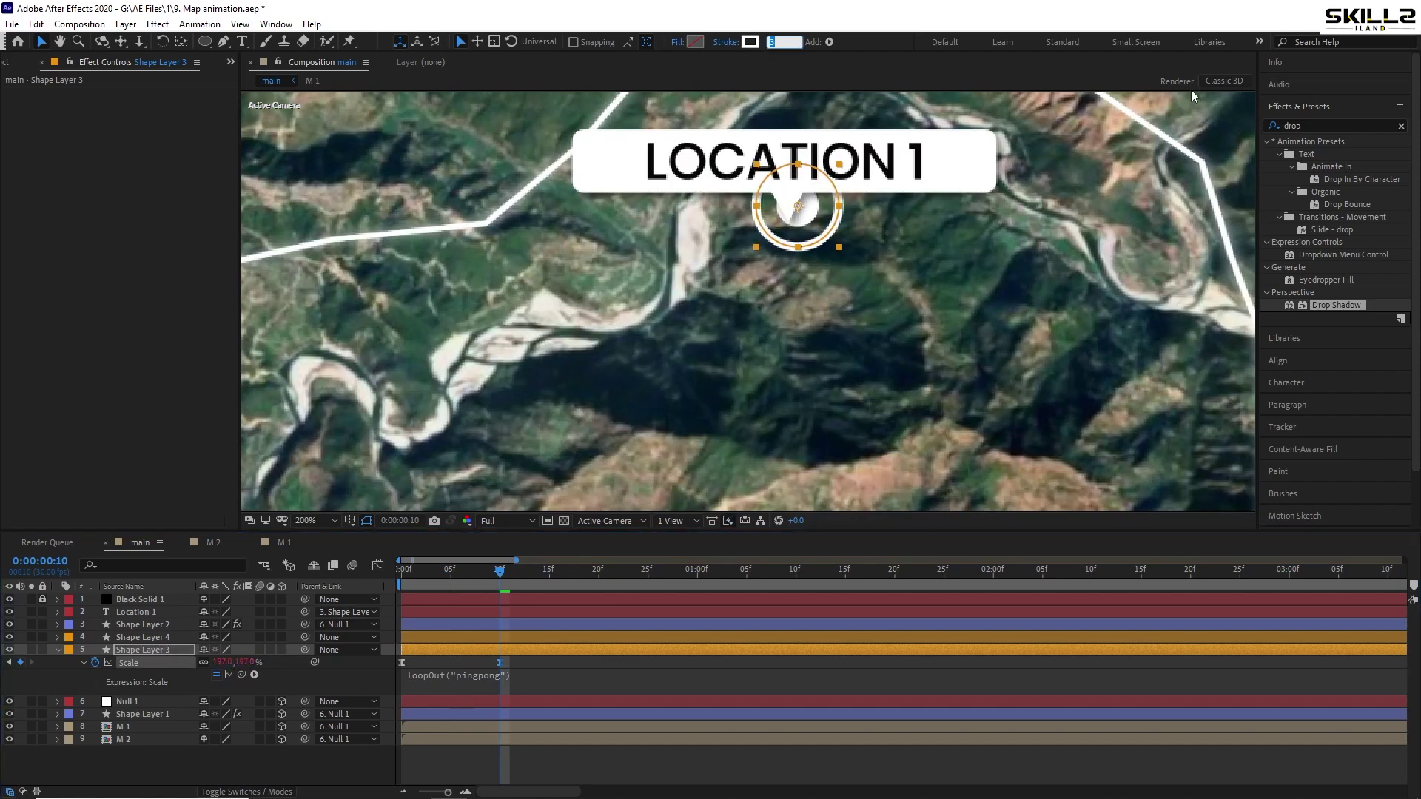
text(2)
key(Return)
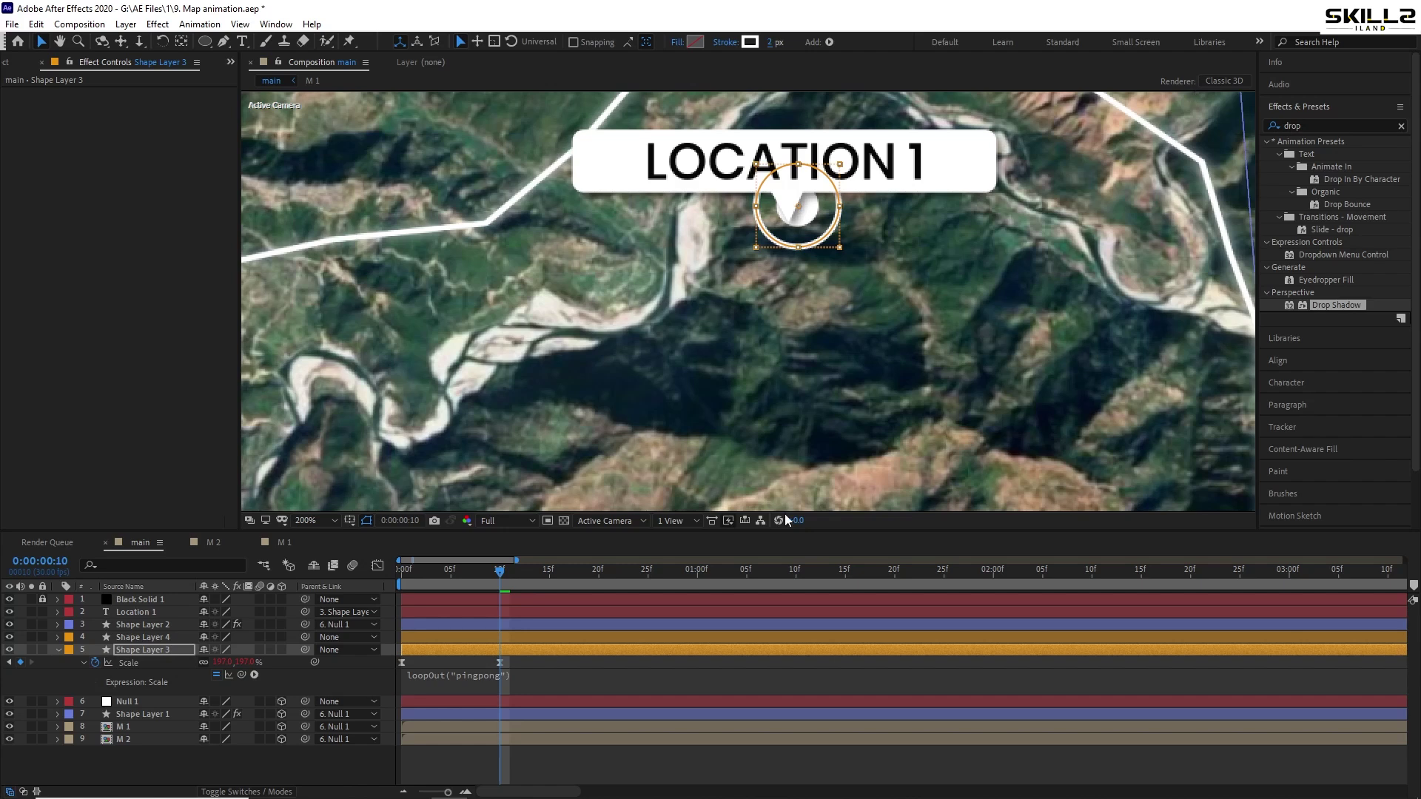
Shorten the ring's Scale expression on Shape Layer 3 to loopOut() and preview the loop
click(484, 703)
click(518, 676)
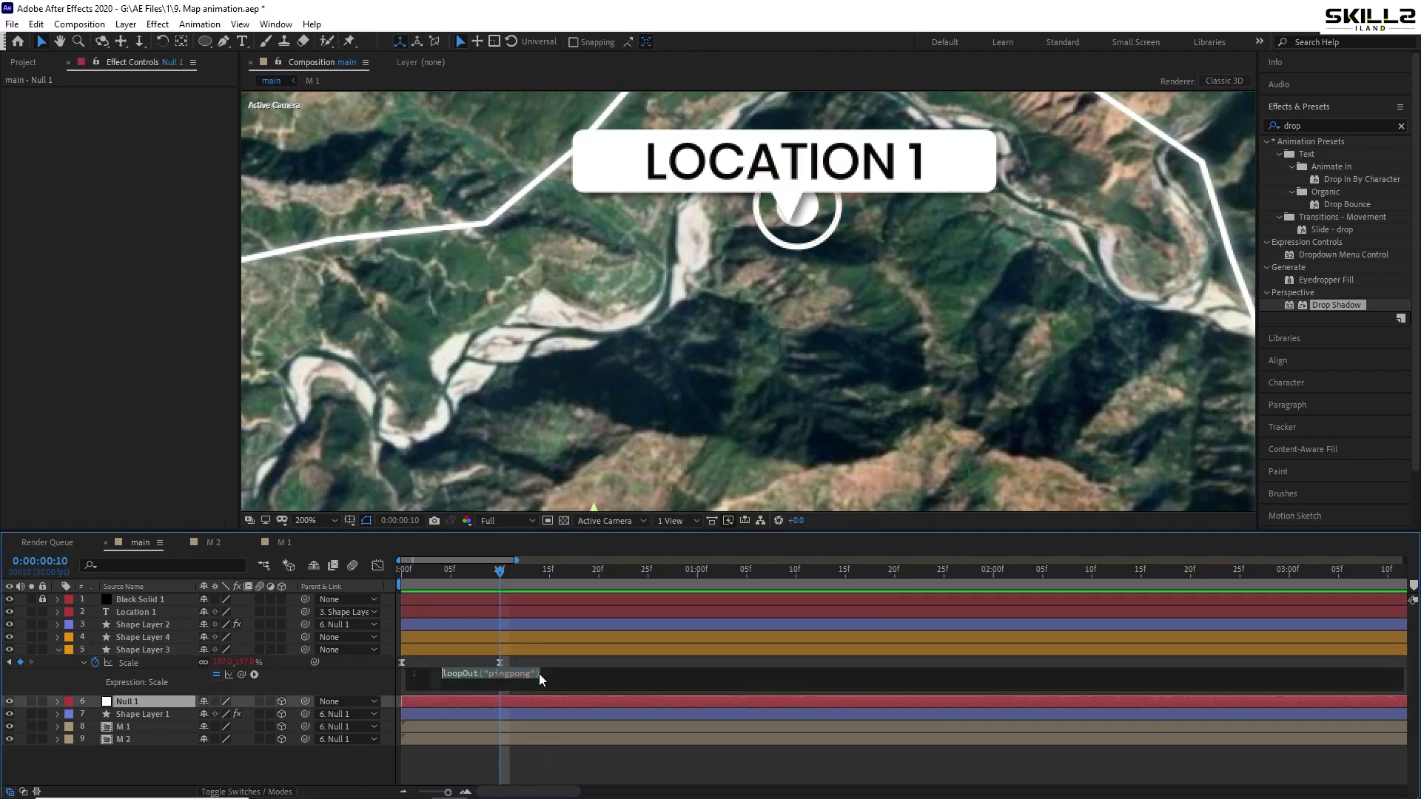
drag(536, 672, 474, 673)
key(BackSpace)
key(space)
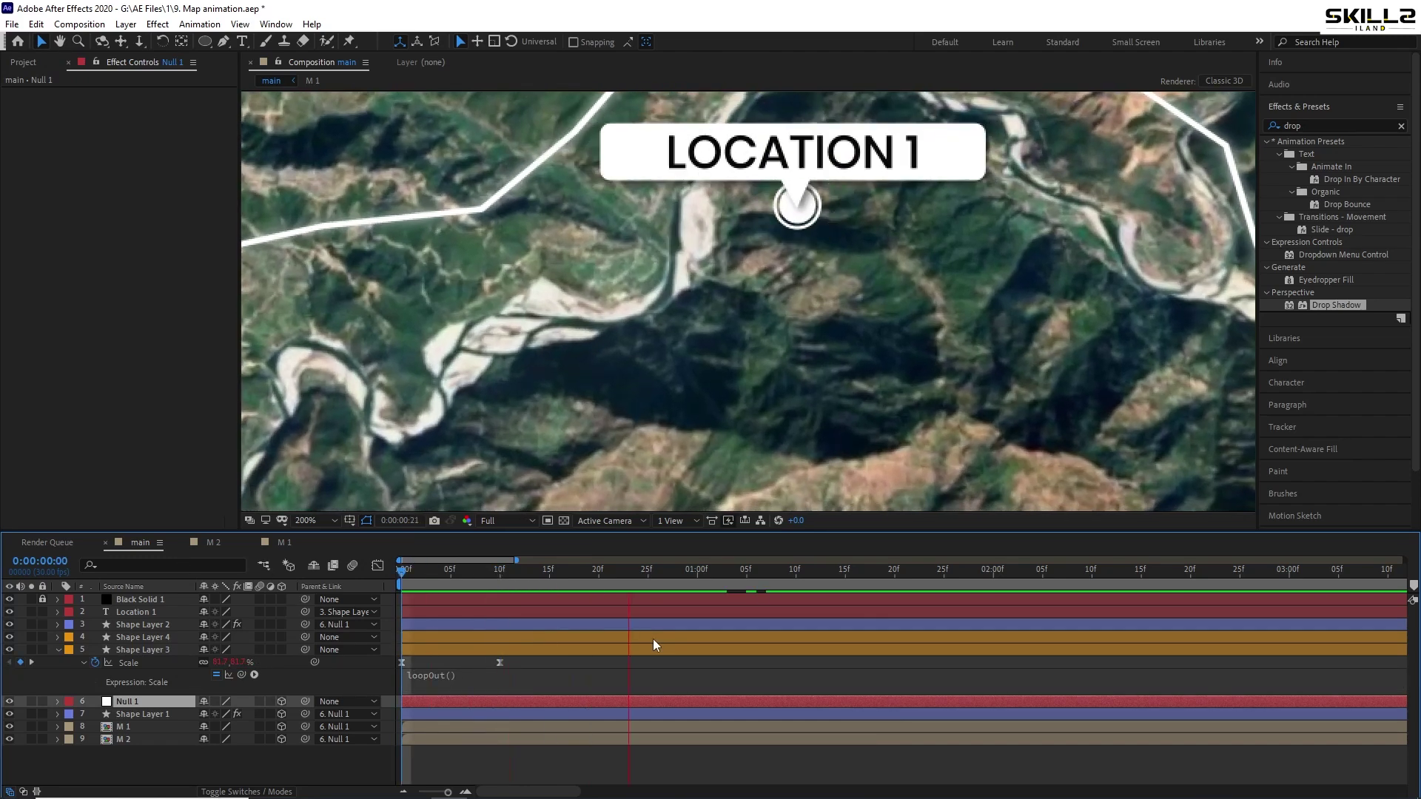
Move Shape Layer 3's second Scale keyframe to about frame 16, preview the slower pulse and save the project
key(minus)
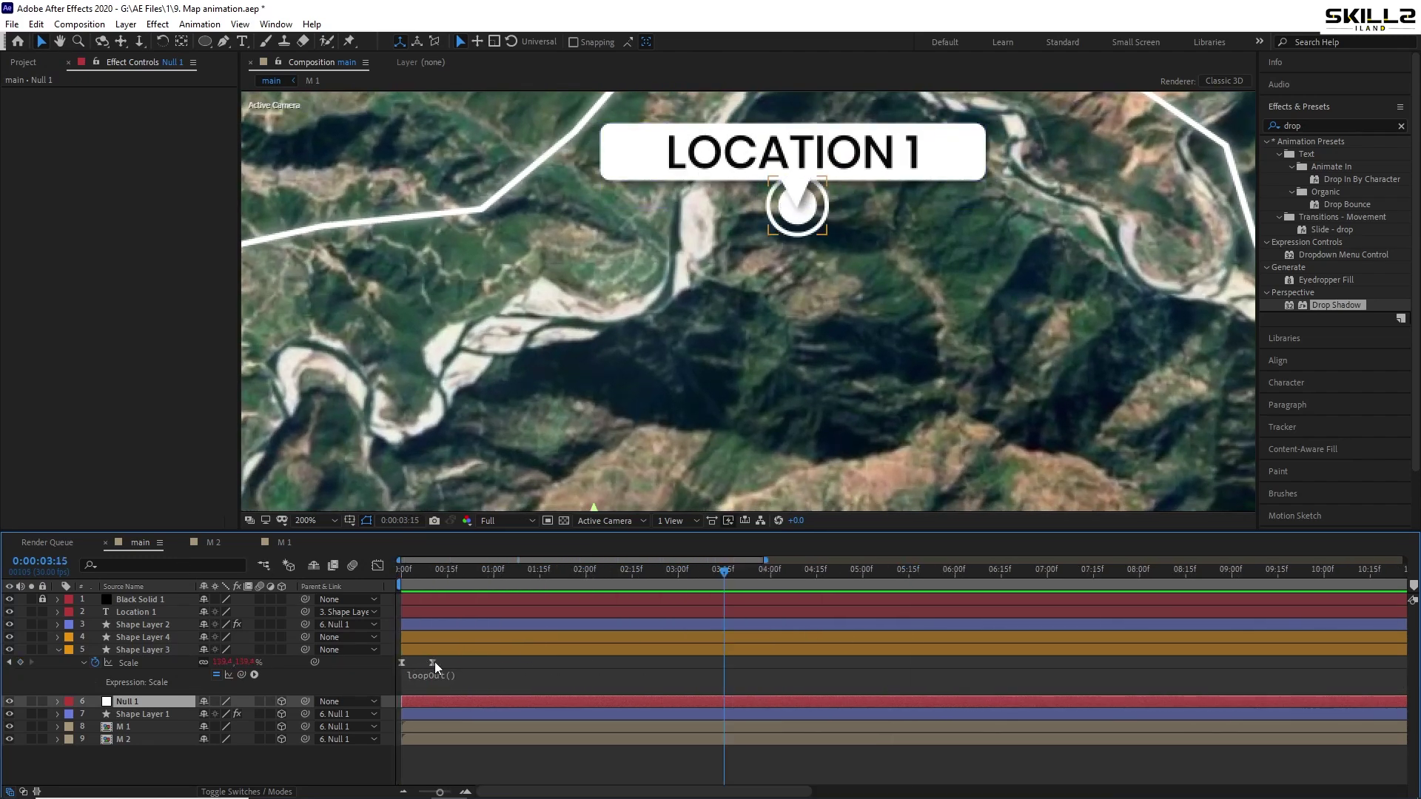
drag(434, 661, 450, 662)
key(space)
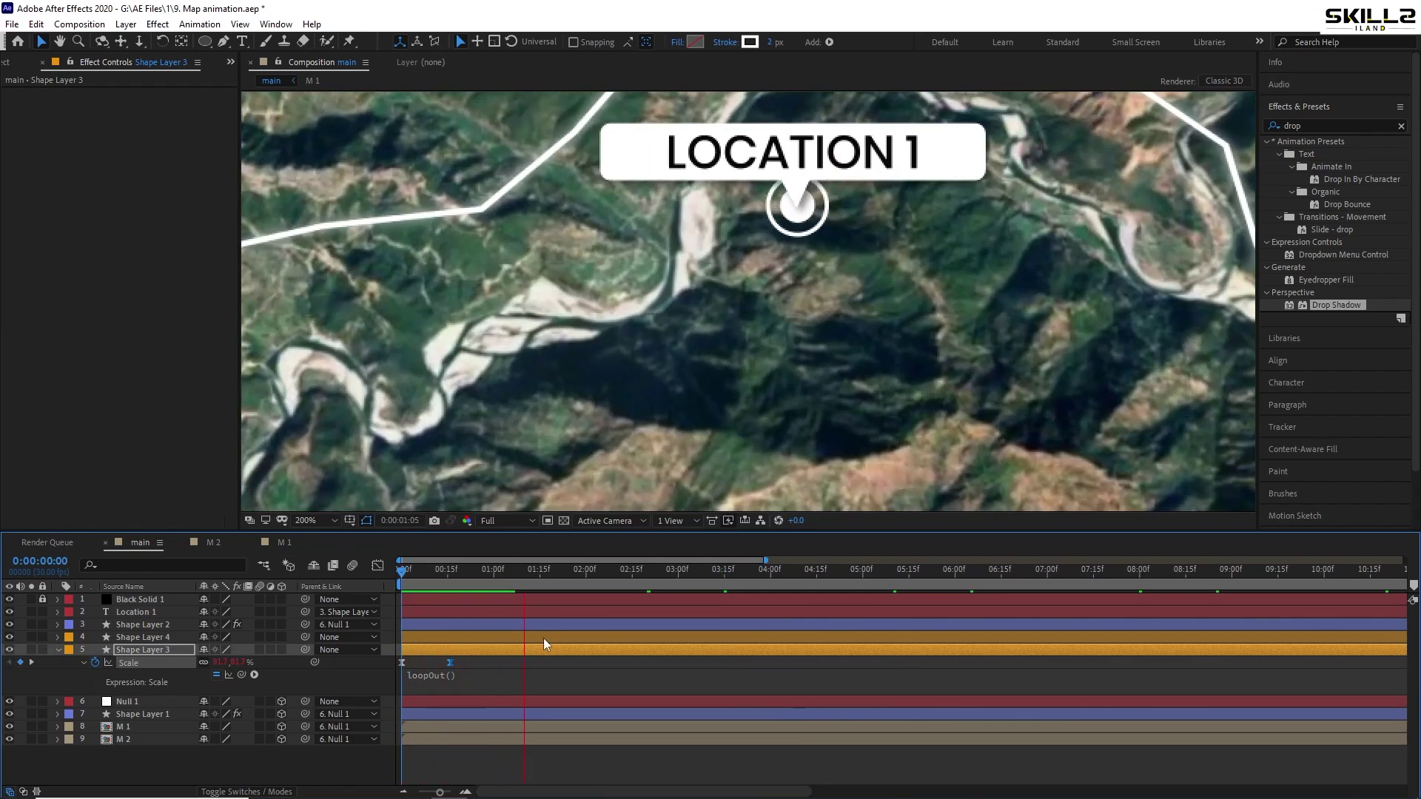
key(ctrl+s)
Duplicate the ring layer, shift the copy to start about 7 frames later, preview it and save the project
key(ctrl+d)
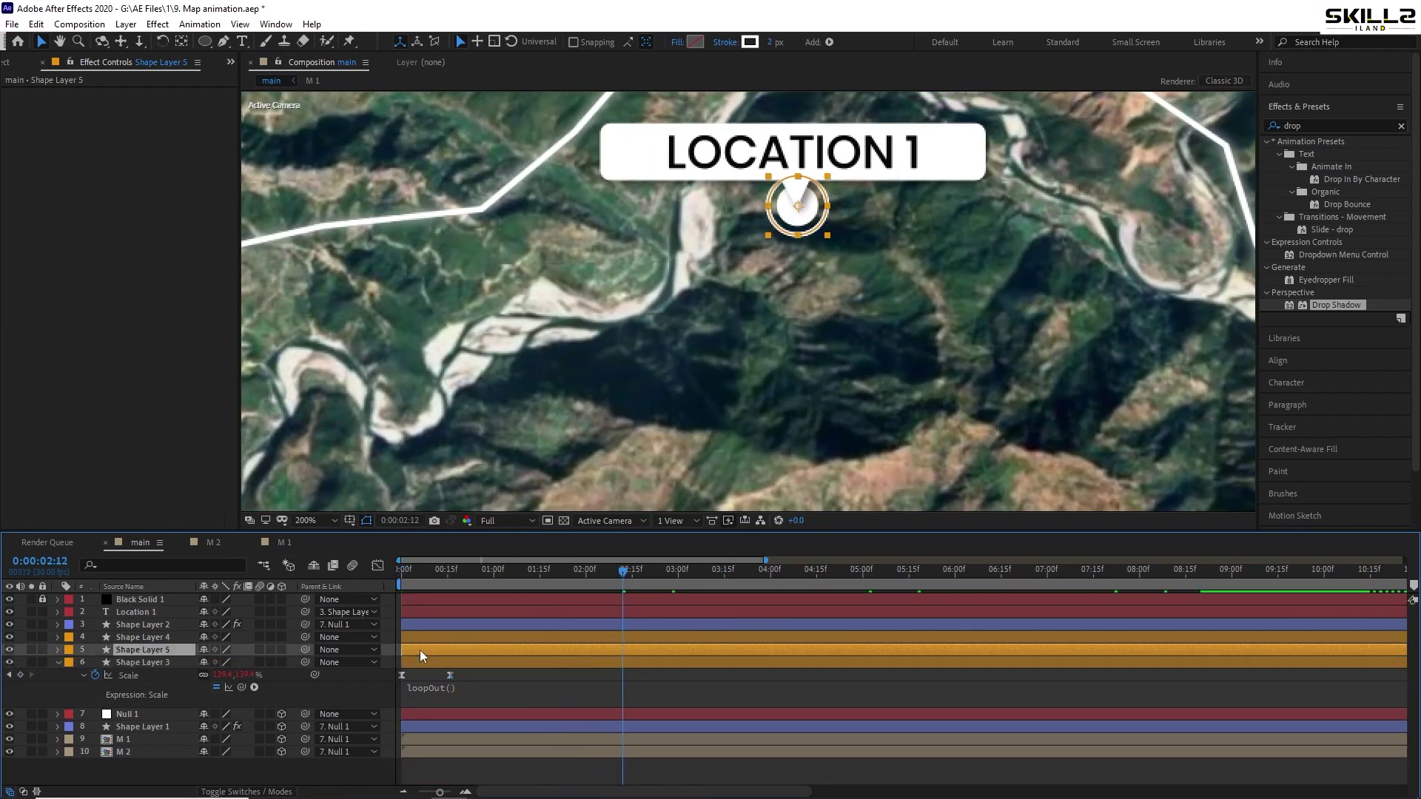
drag(419, 650, 441, 650)
key(space)
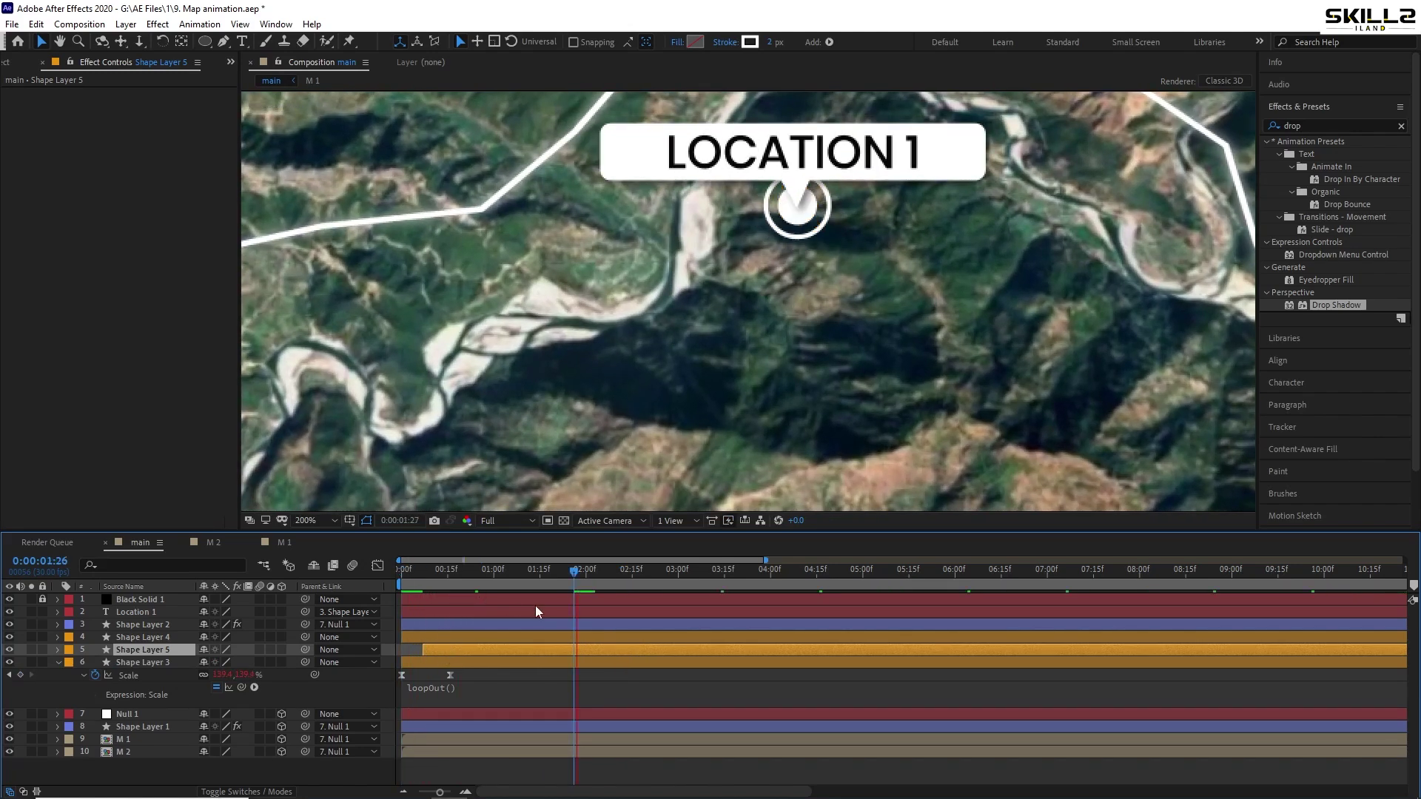
key(ctrl+s)
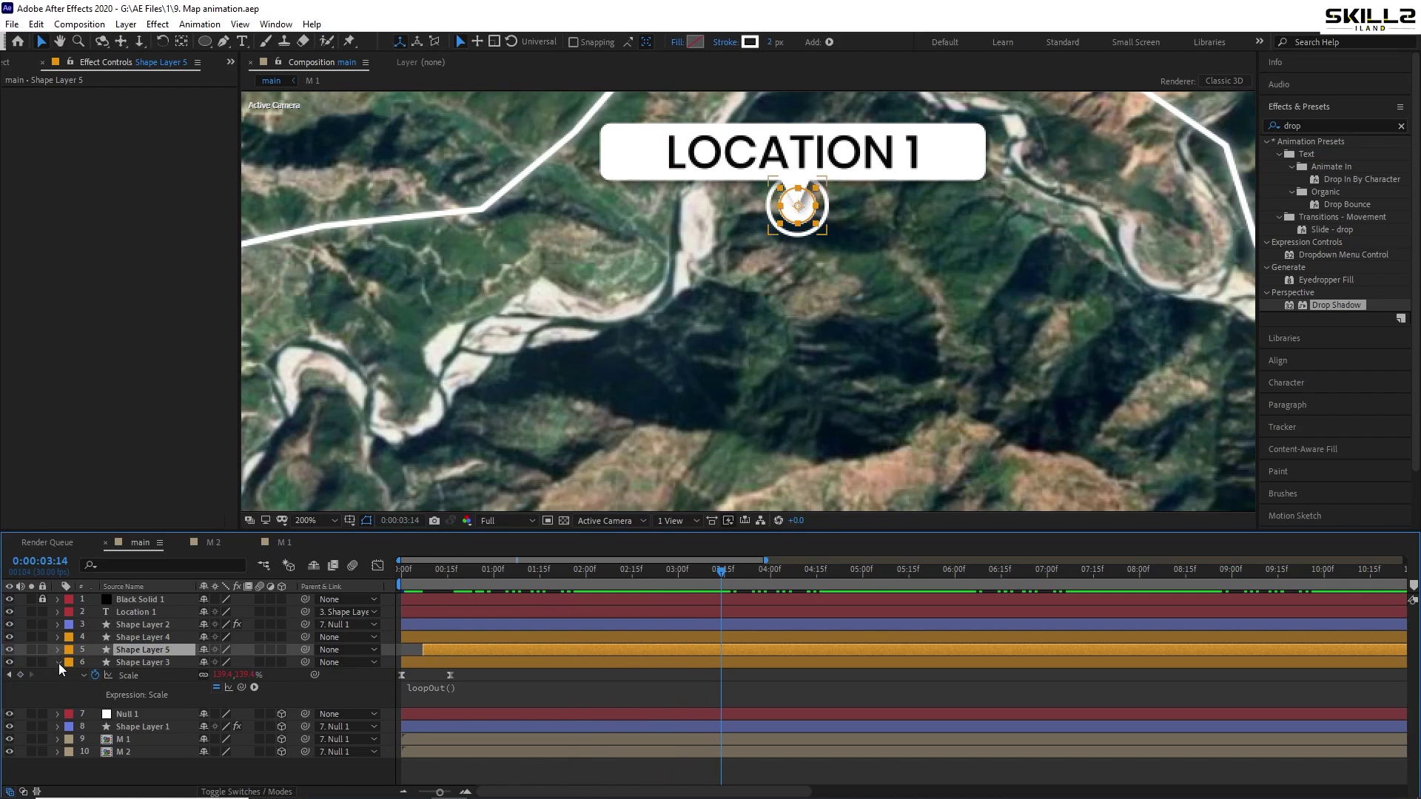
Parent Shape Layers 3, 4 and 5 to Null 1, make them 3D layers, and save the project
click(57, 663)
click(472, 636)
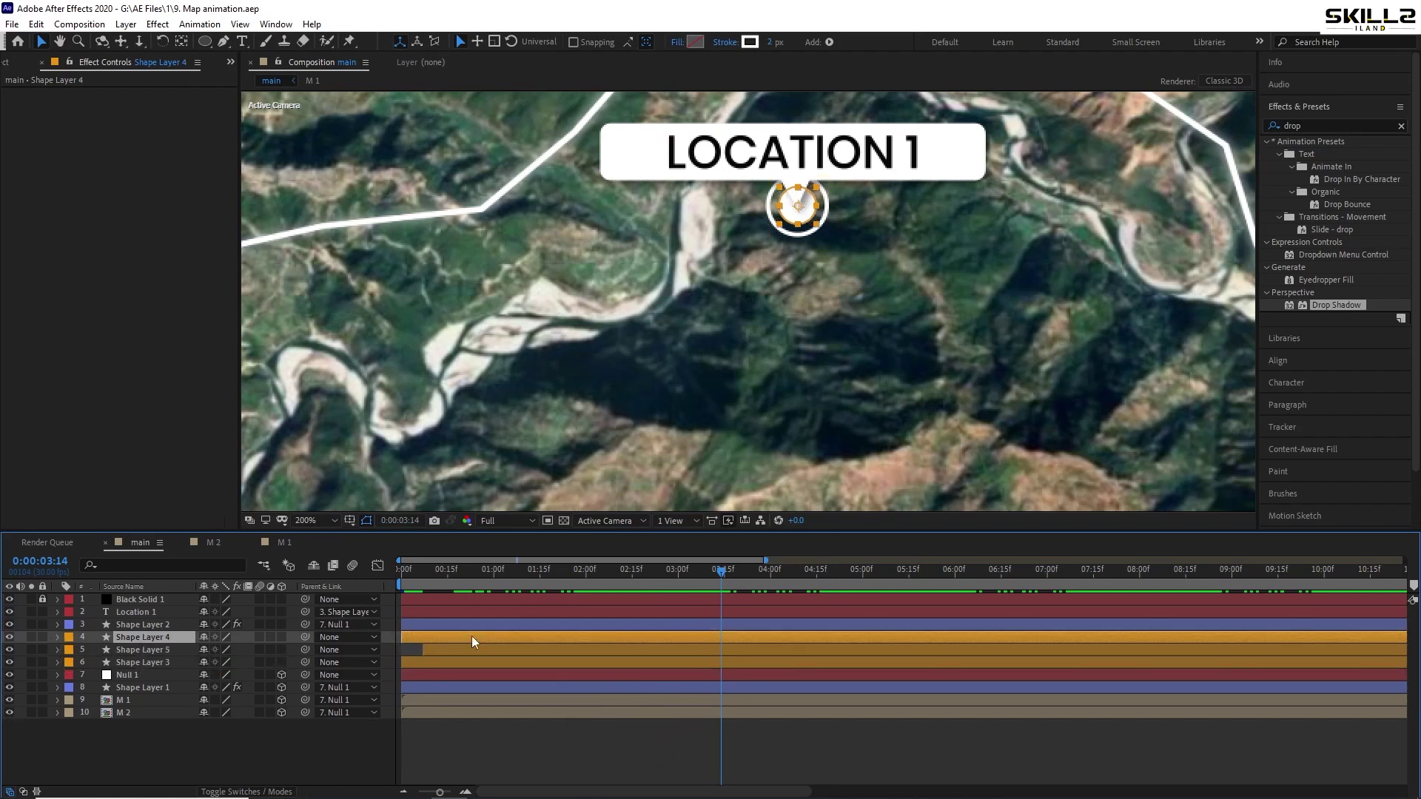
shift+click(441, 661)
drag(304, 636, 124, 677)
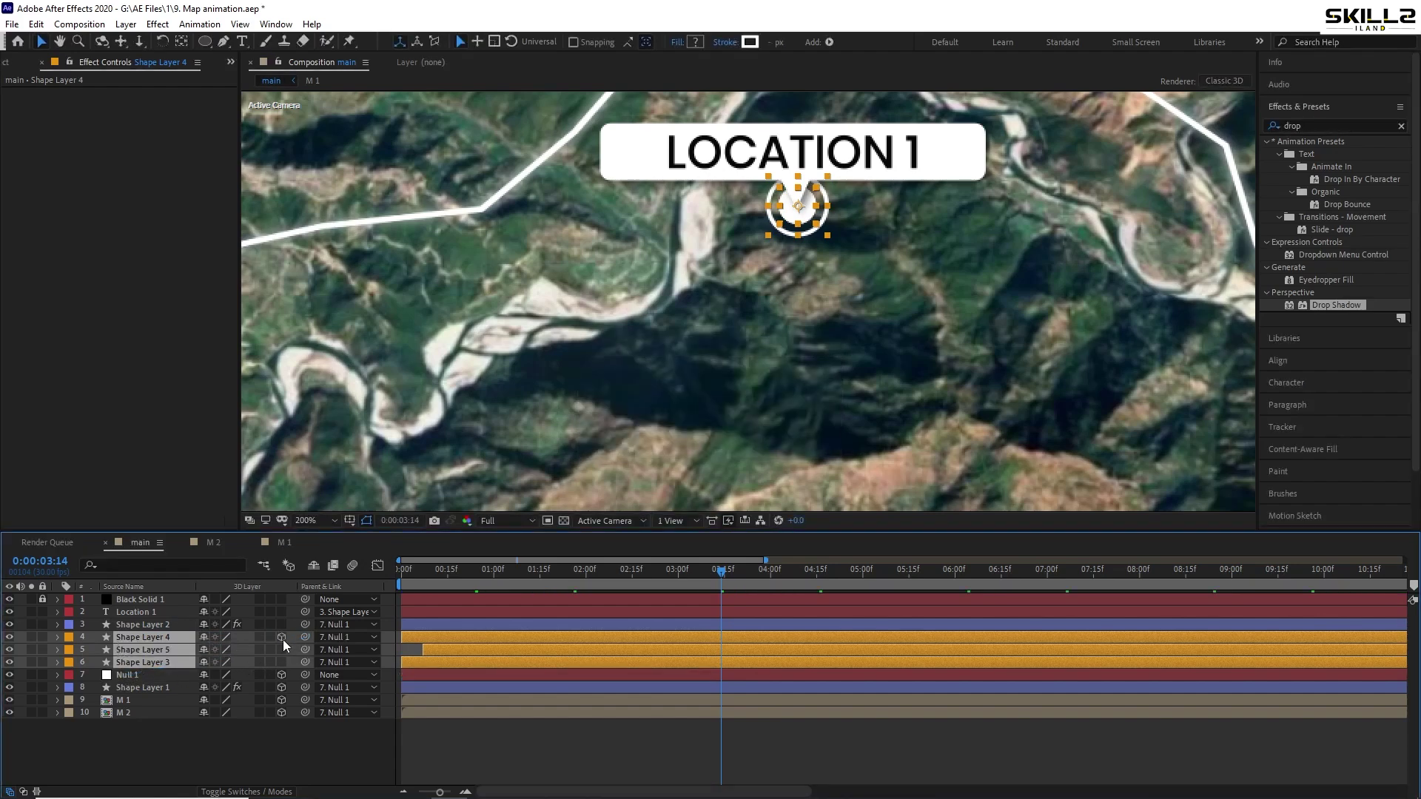
click(284, 659)
key(ctrl+s)
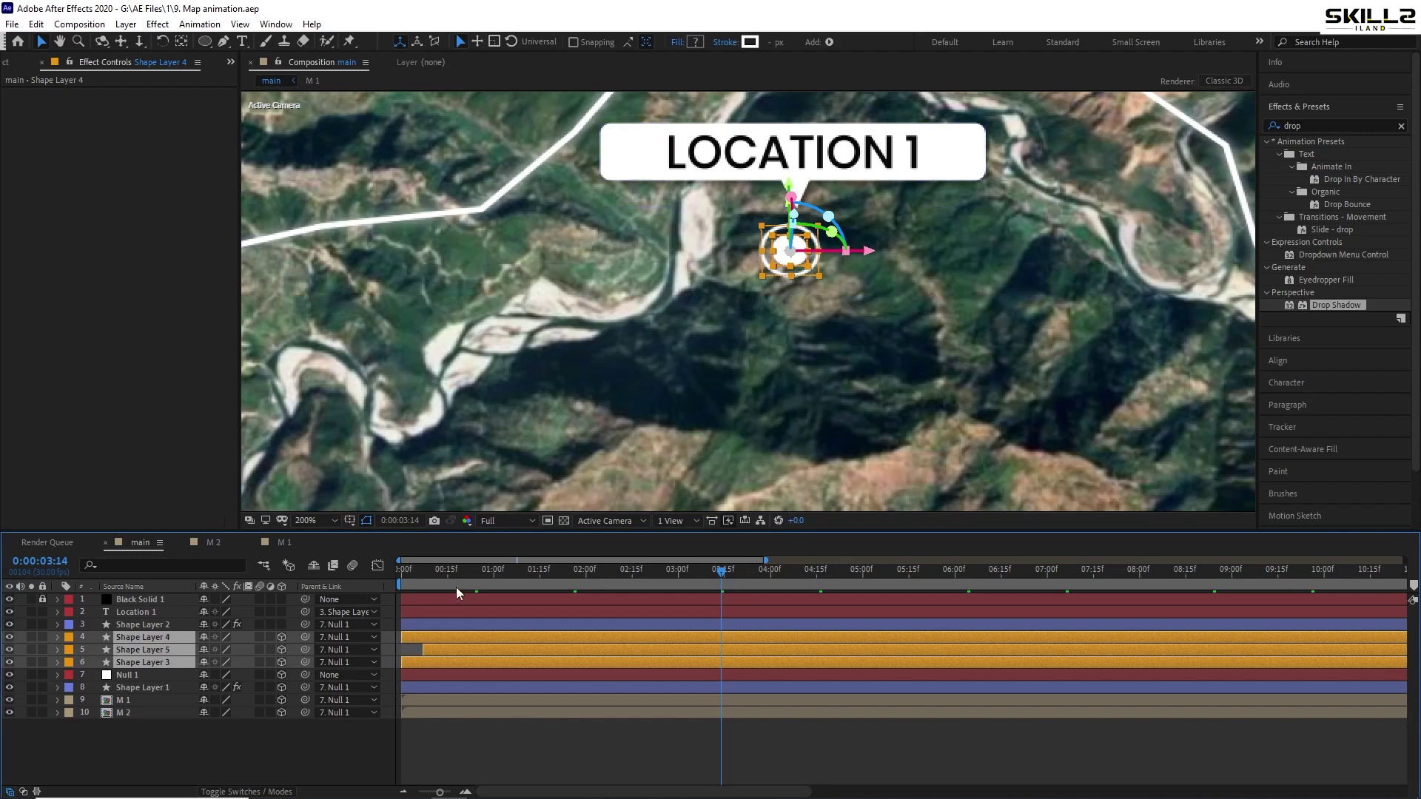
Show Shape Layer 2's Position alongside its Scale and set a Position keyframe at the start of the timeline
mouse_move(456, 581)
mouse_down()
mouse_move(422, 579)
mouse_move(478, 581)
mouse_up()
click(474, 624)
key(p)
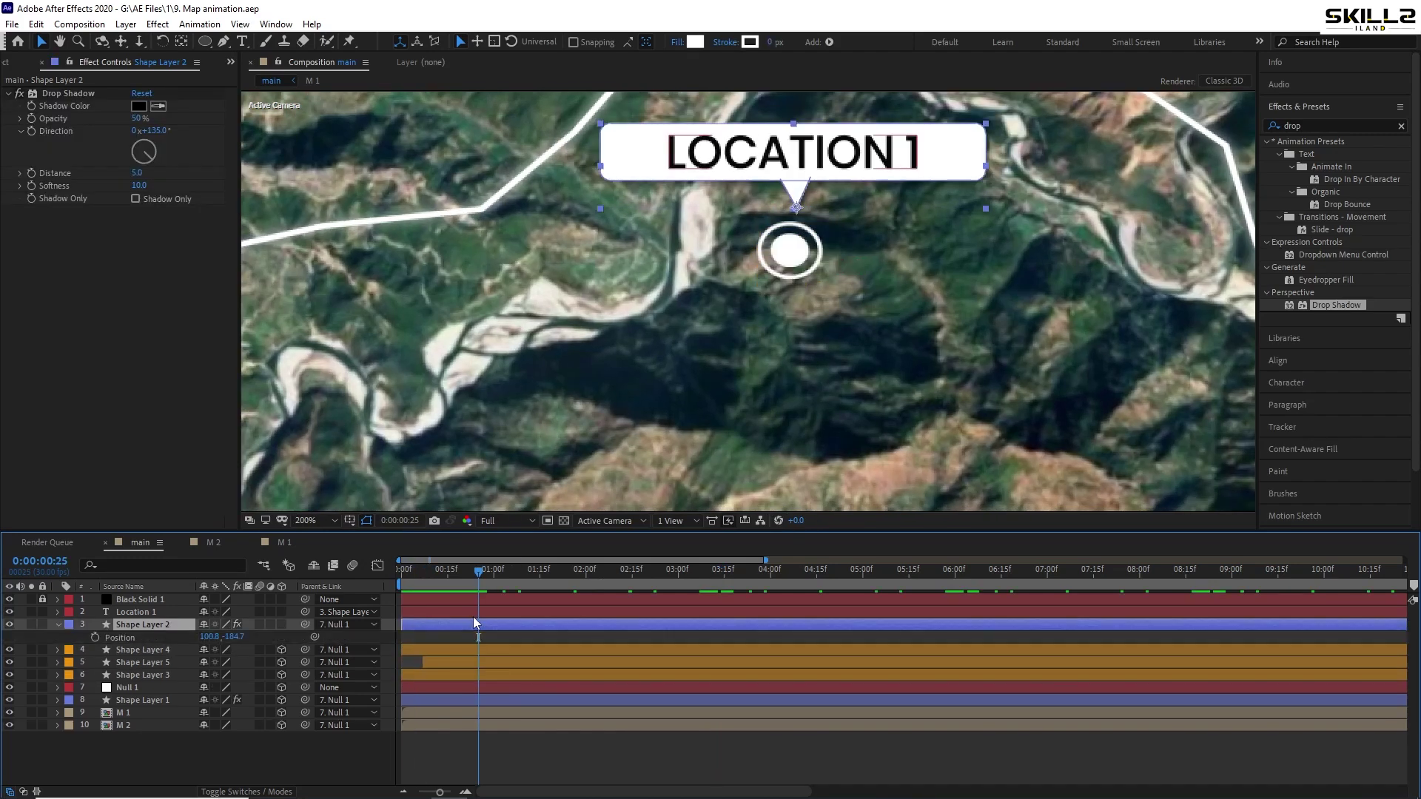
key(s)
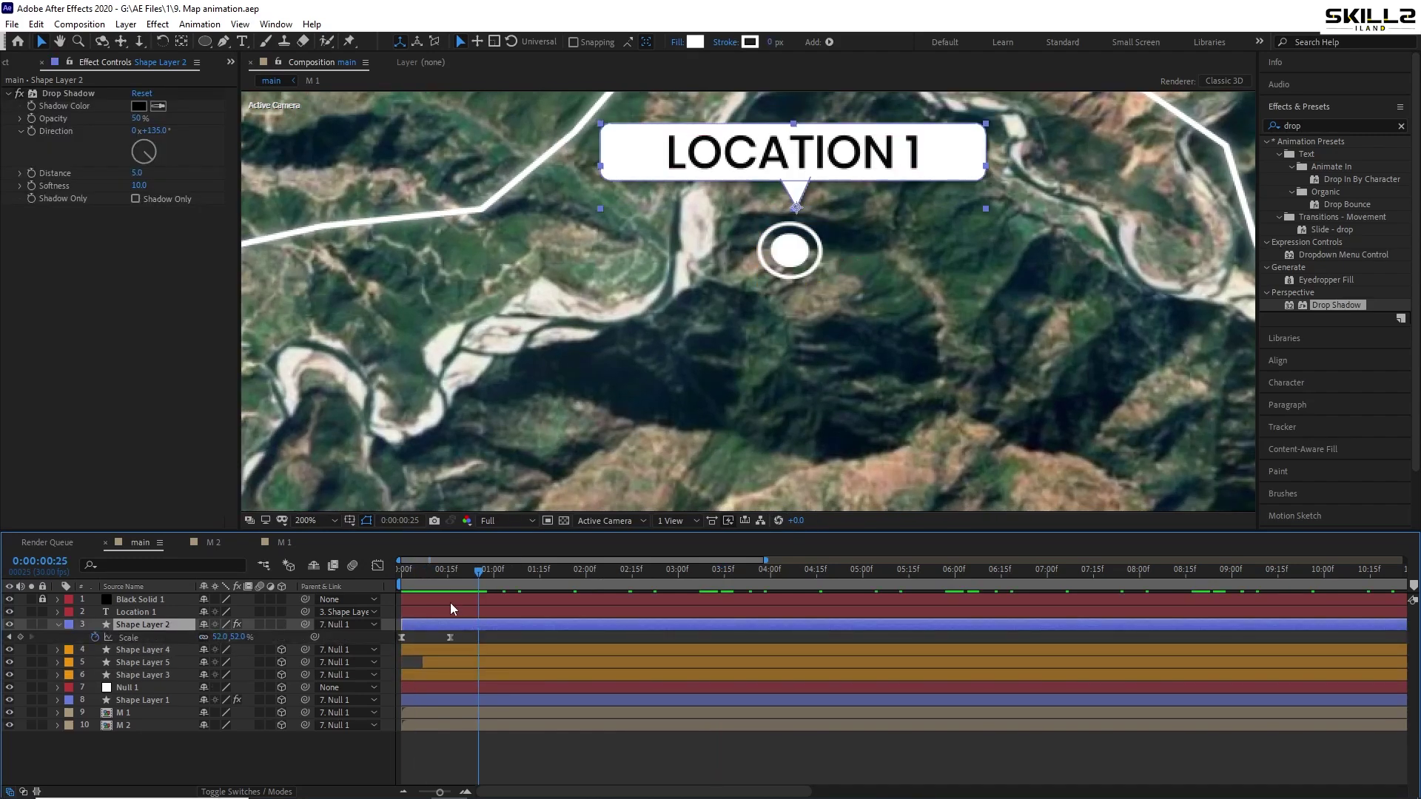
click(404, 578)
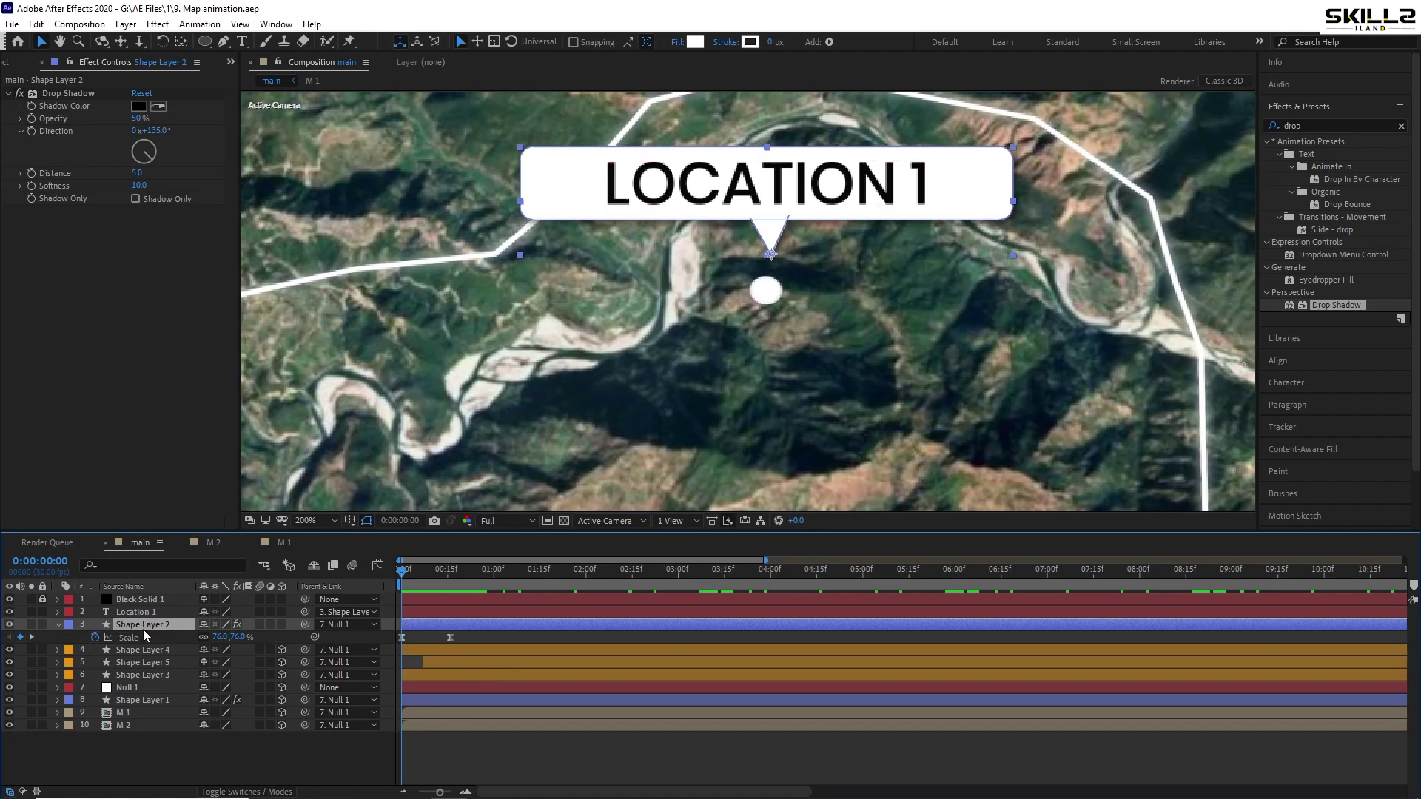
key(shift+p)
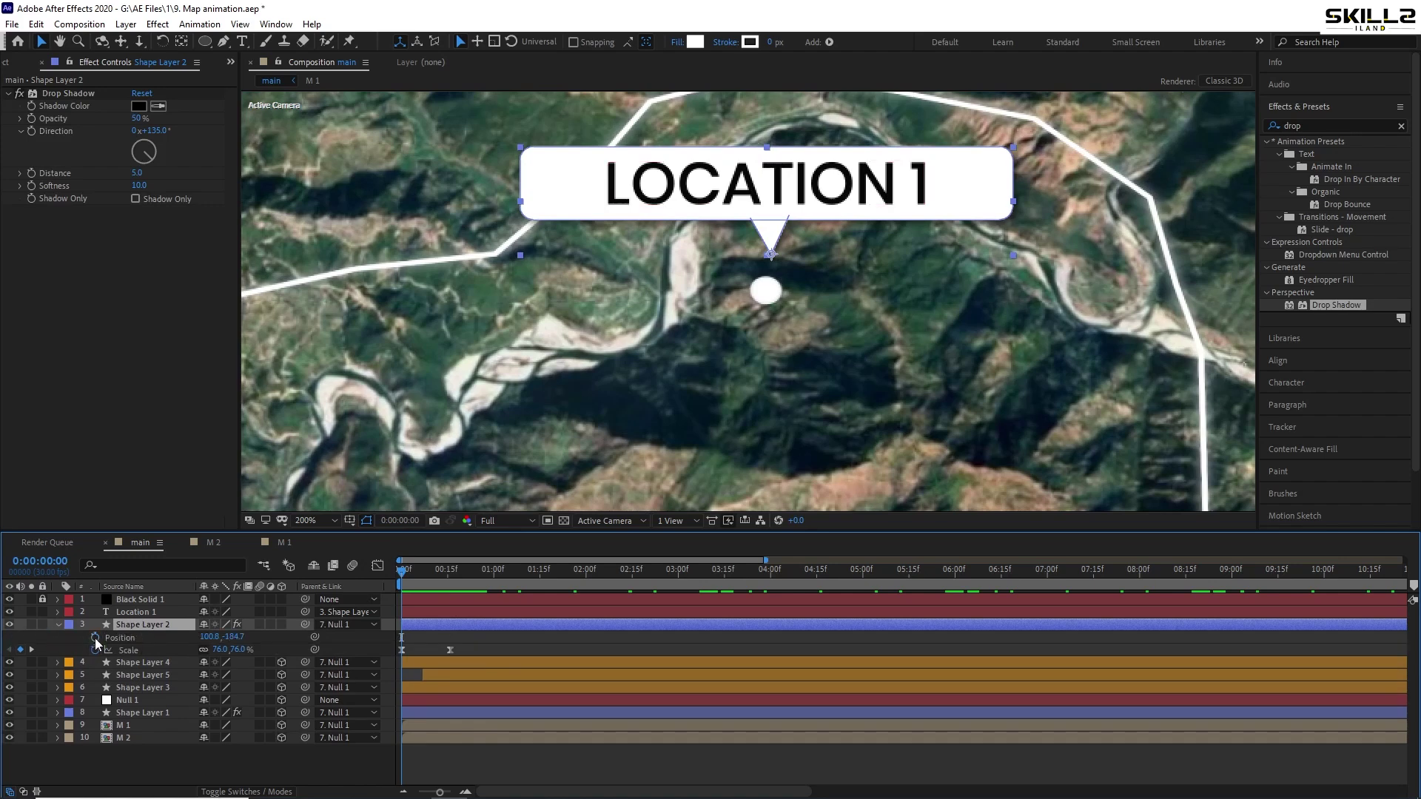
click(95, 638)
At frame 16, lower Shape Layer 2 to position 97.1, -164.1 so its pointer tip meets the circle's centre, and save
drag(413, 575, 453, 592)
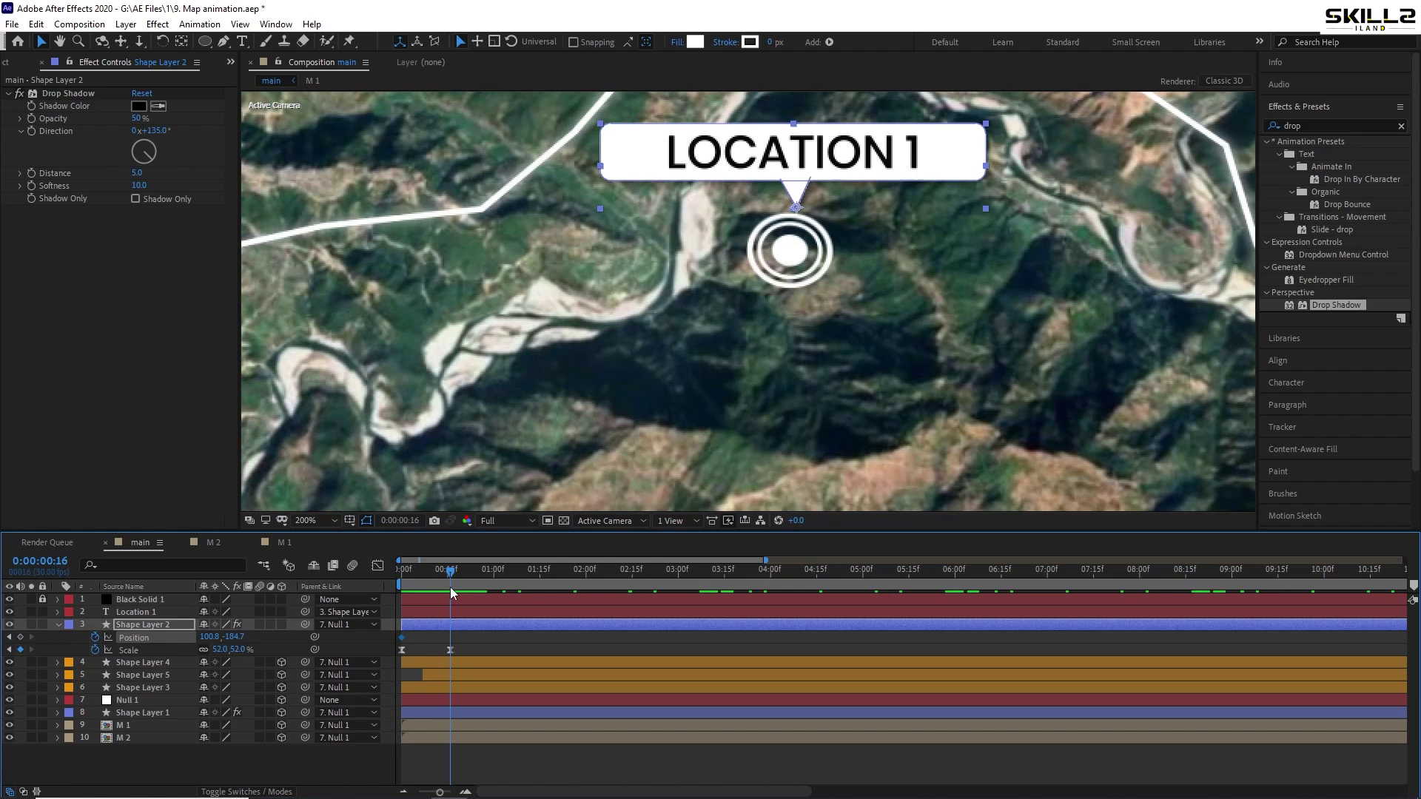
key(shift+Down)
key(shift+Down)
key(shift+Down)
key(shift+Down)
key(shift+Down)
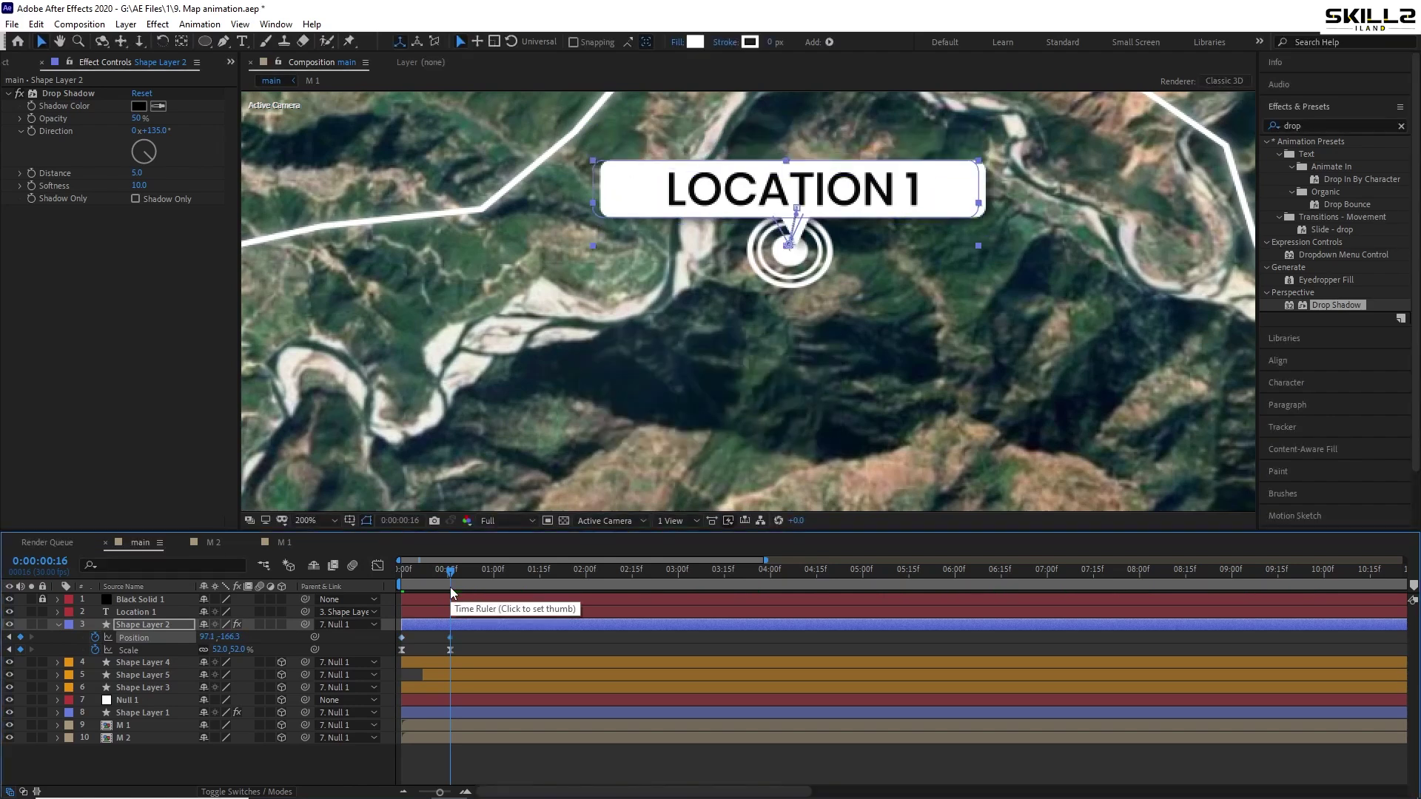
key(Down)
key(Down)
key(Down)
key(Down)
key(Down)
key(Down)
key(ctrl+s)
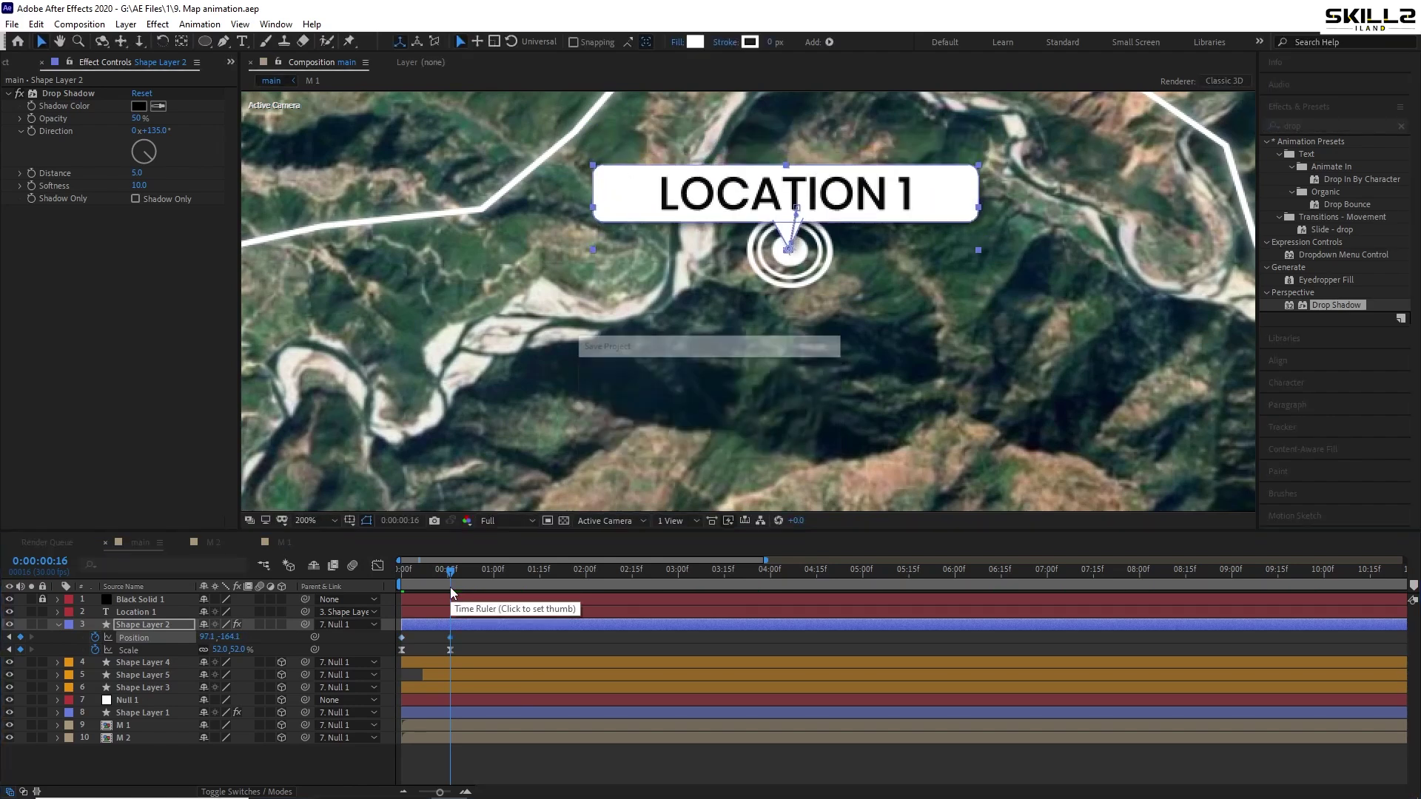
Apply Easy Ease to Shape Layer 2's Position keyframes, preview the callout's motion and save the project
drag(465, 633, 428, 640)
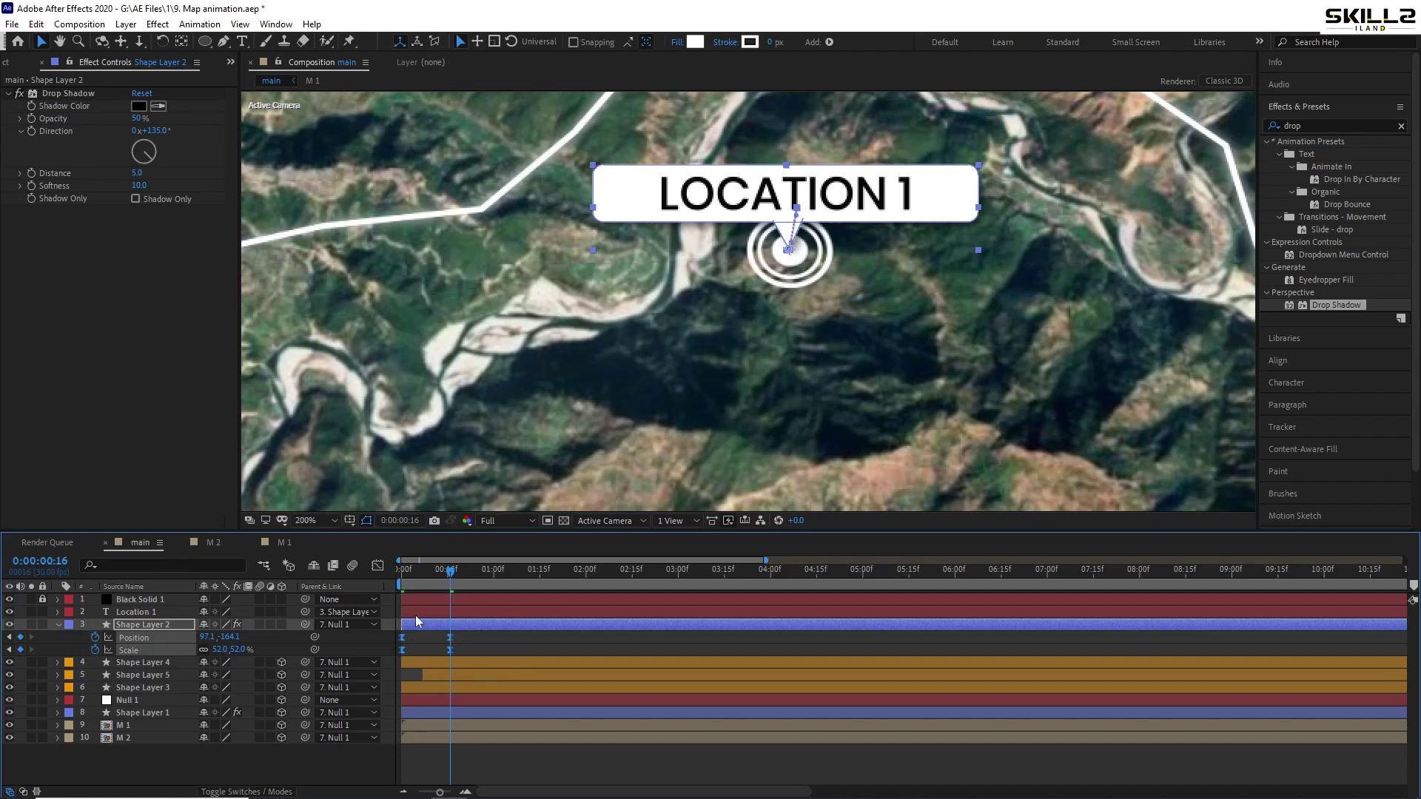
drag(419, 587, 508, 587)
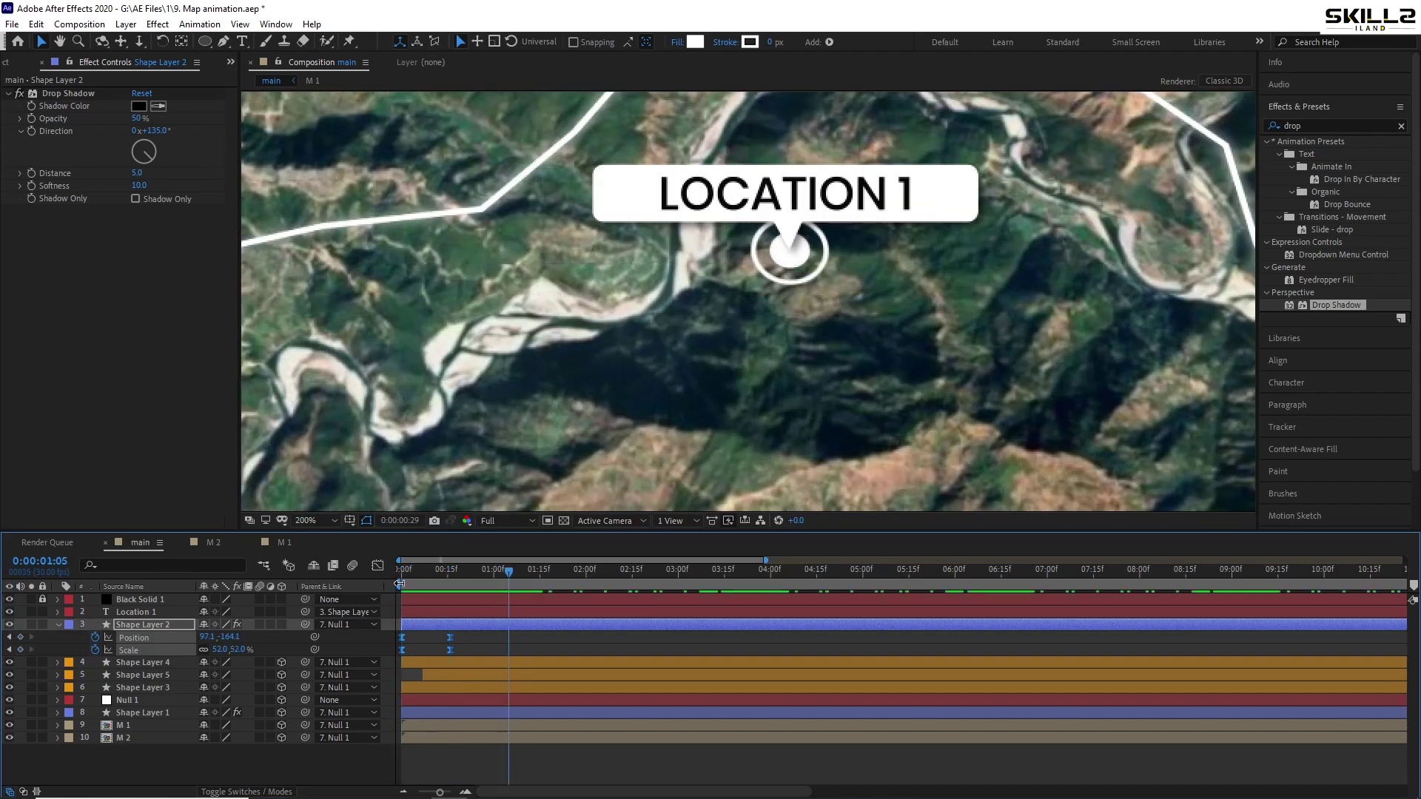
drag(400, 583, 394, 586)
key(ctrl+s)
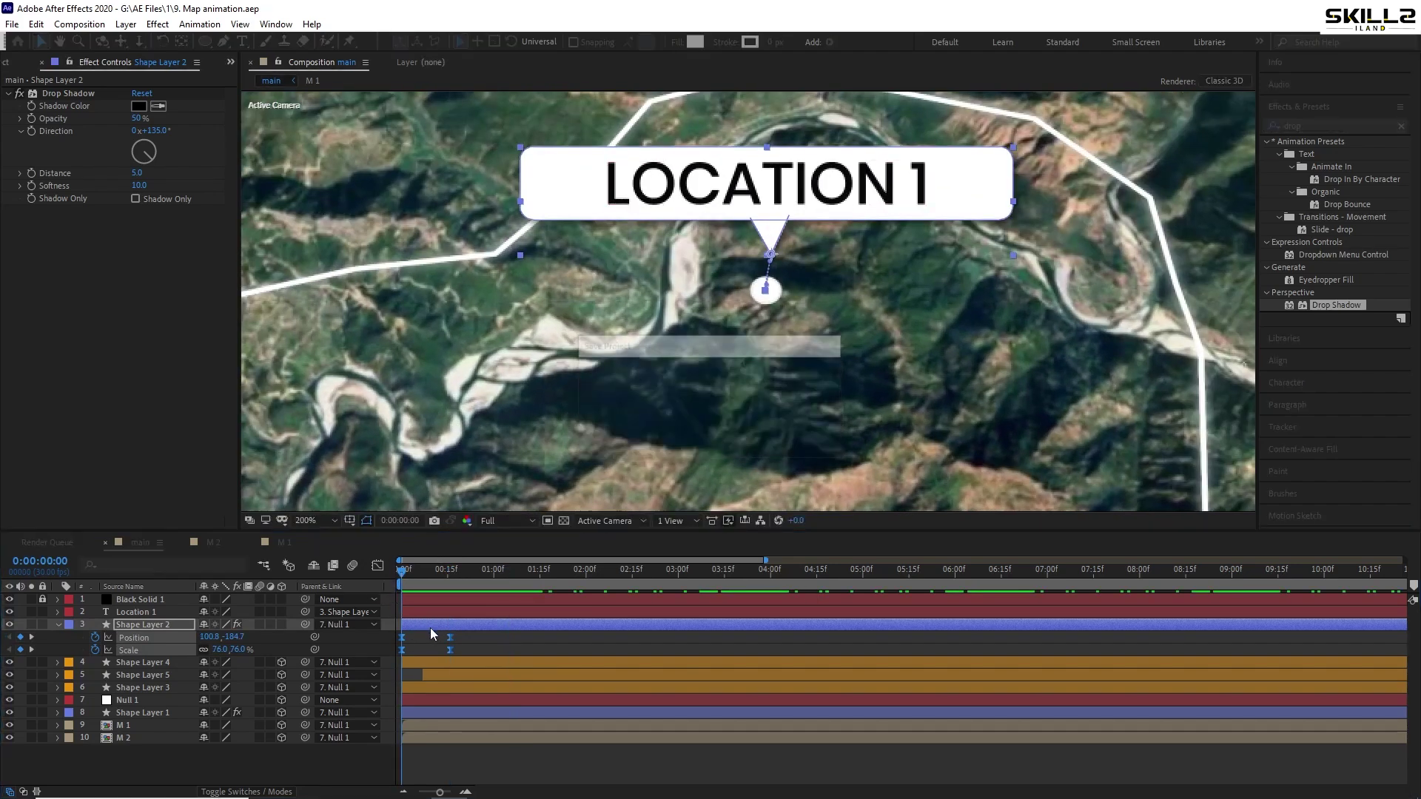
At frame 0, lower Shape Layer 2 to position 97.4, -164.1 so its pointer tip meets the circle marker, and save
key(Down)
key(Down)
key(Down)
key(Down)
key(Down)
key(Down)
key(Down)
key(Down)
key(Down)
key(Down)
key(Down)
key(Down)
key(Down)
key(Down)
key(Down)
key(Down)
key(Down)
key(Down)
key(Down)
key(Down)
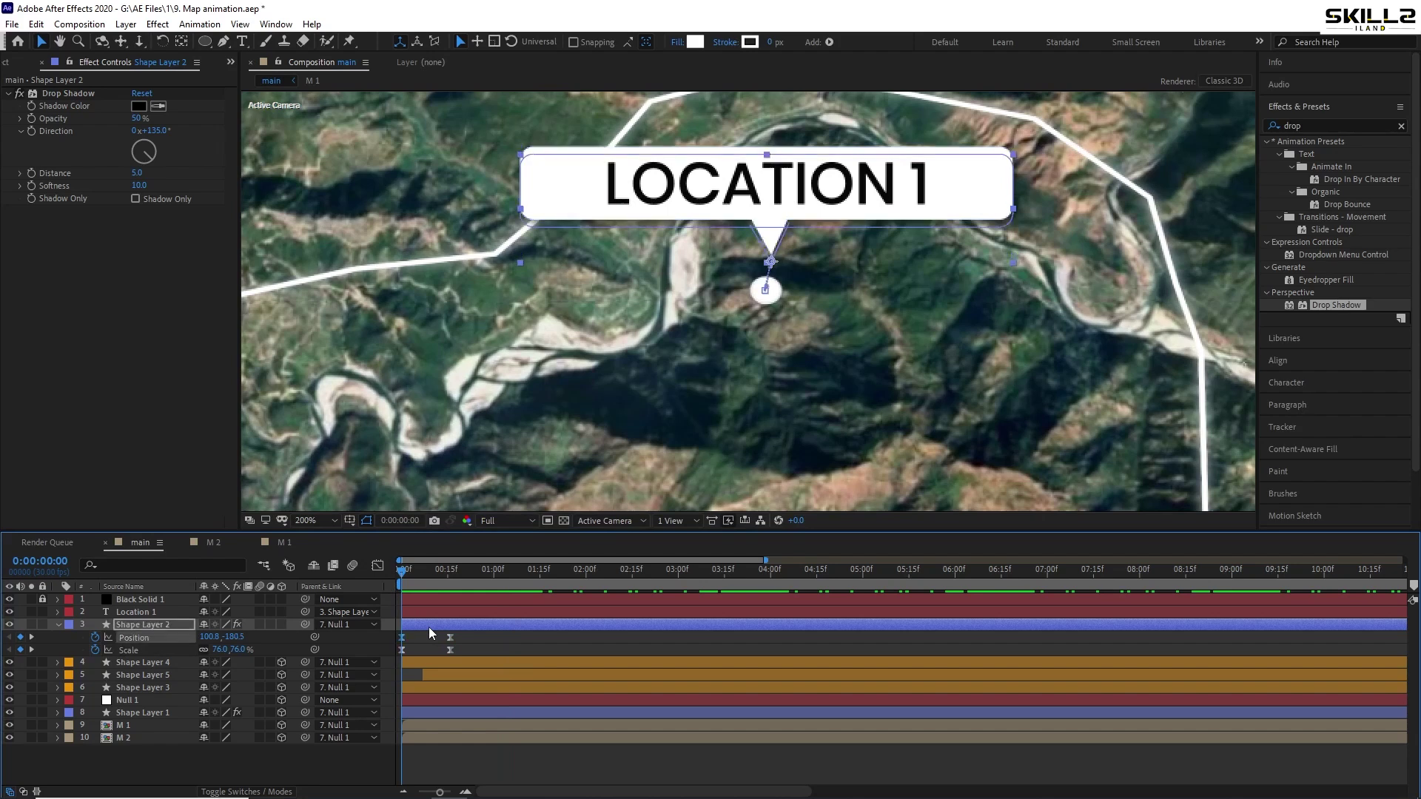
key(ctrl+s)
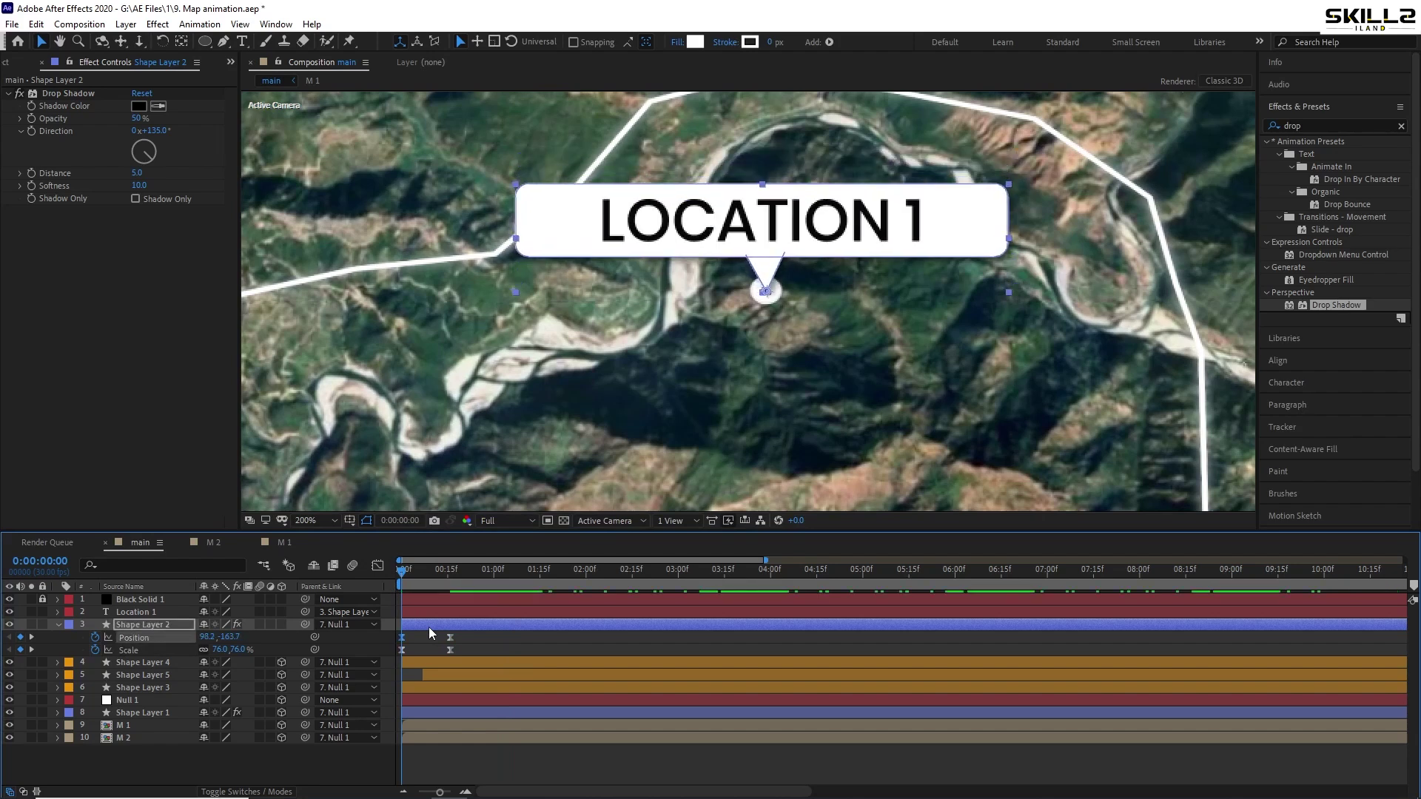
Remove both Position keyframes from Shape Layer 2, preview the animation and save the project
click(368, 642)
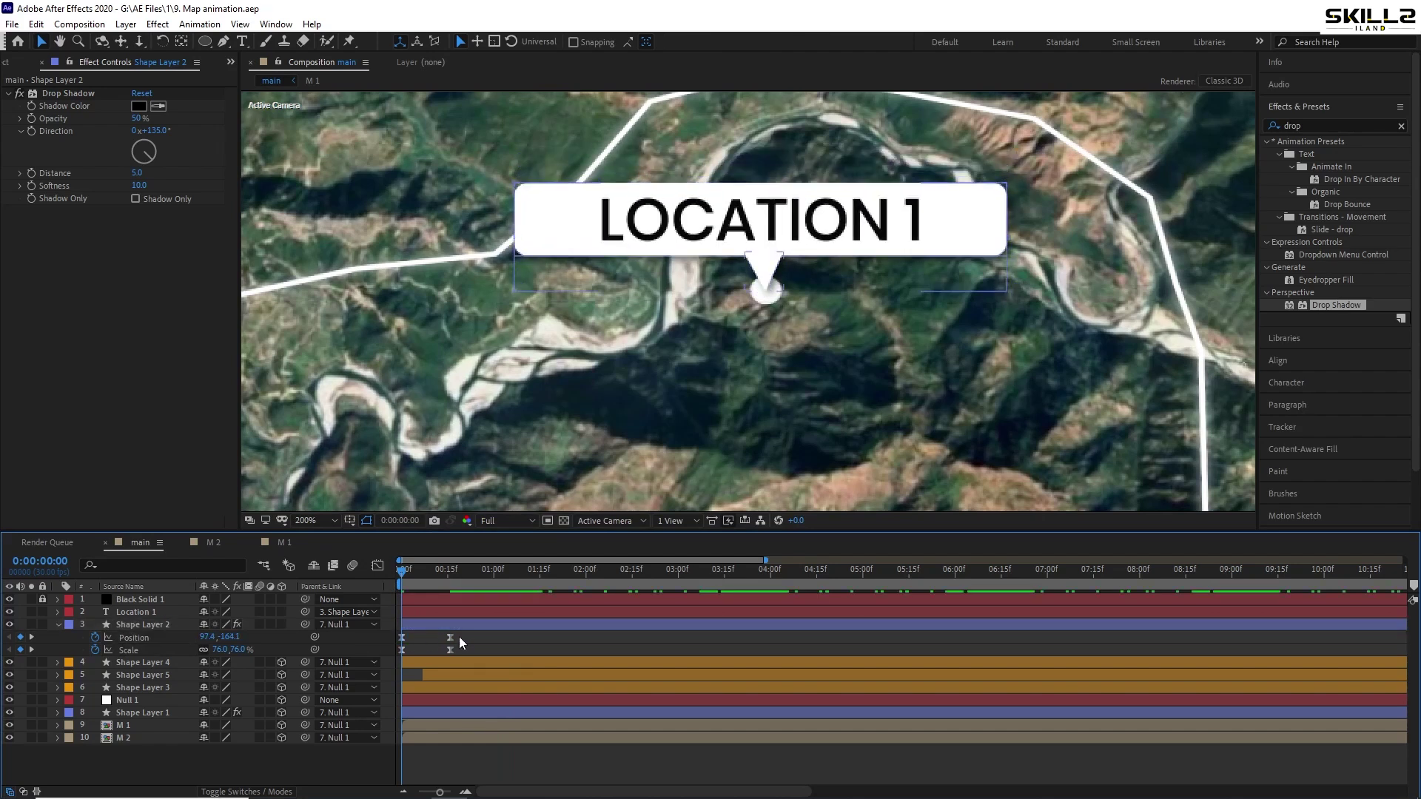
drag(459, 642, 392, 633)
key(Delete)
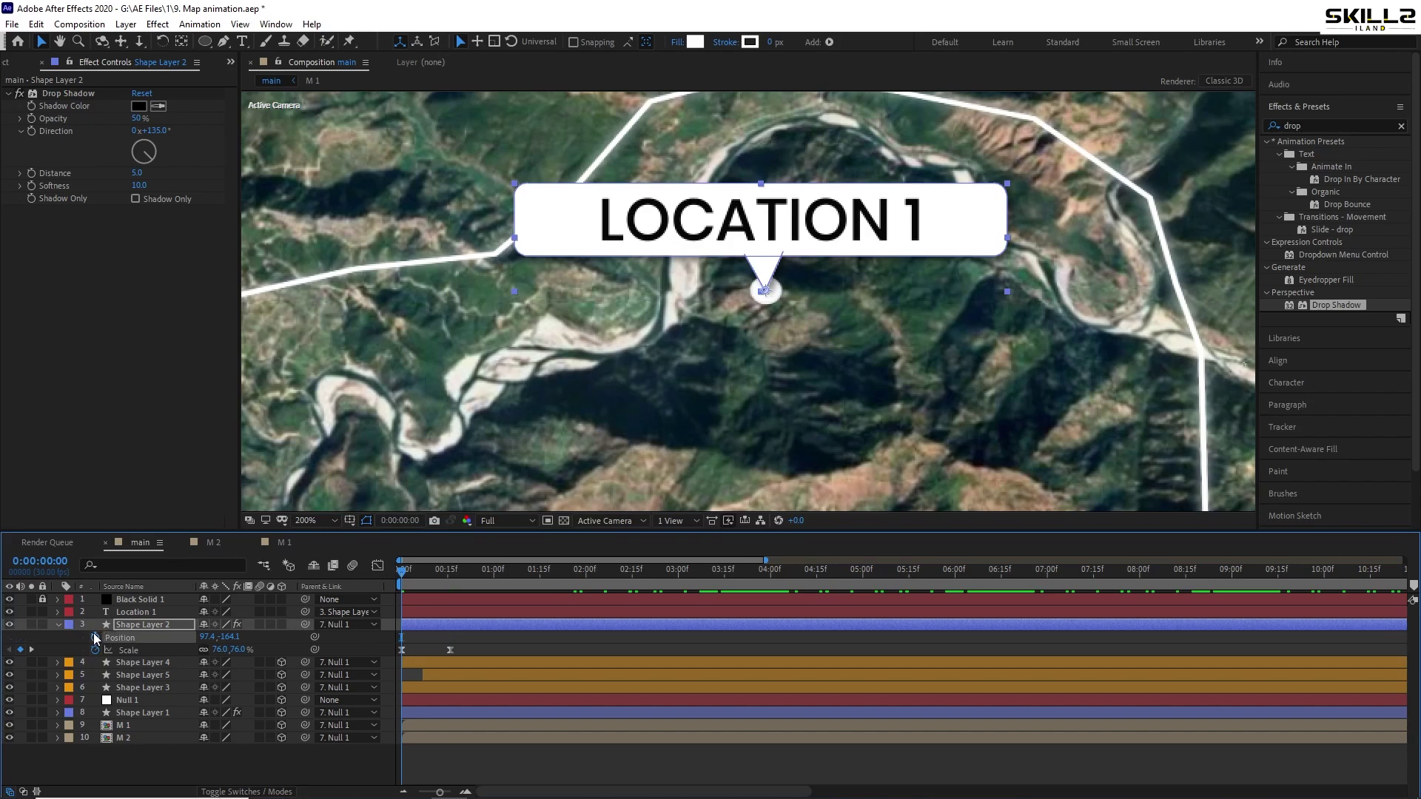
key(space)
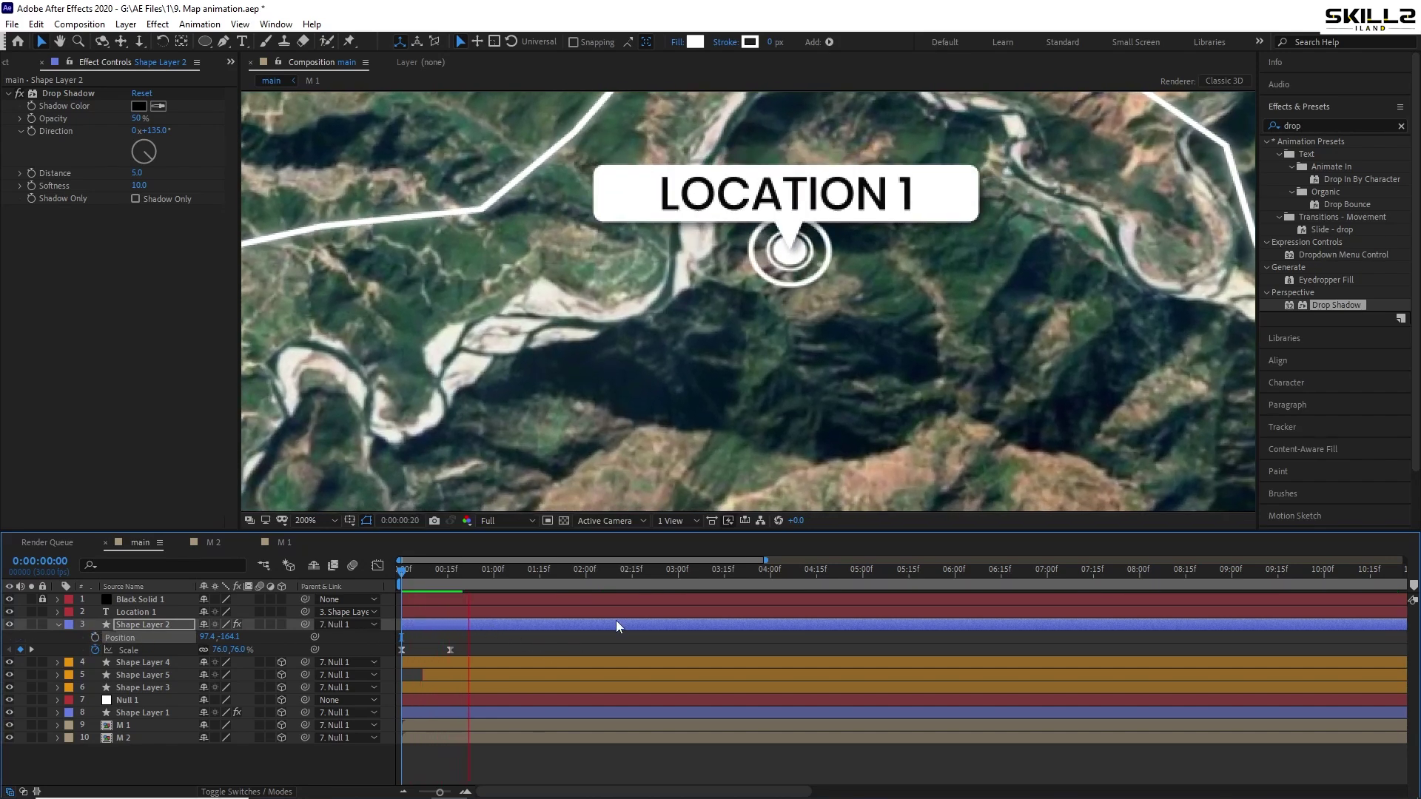
key(ctrl+s)
Change the stroke colour of the region outline on Shape Layer 1 to a bright yellow with hue 51°
key(comma)
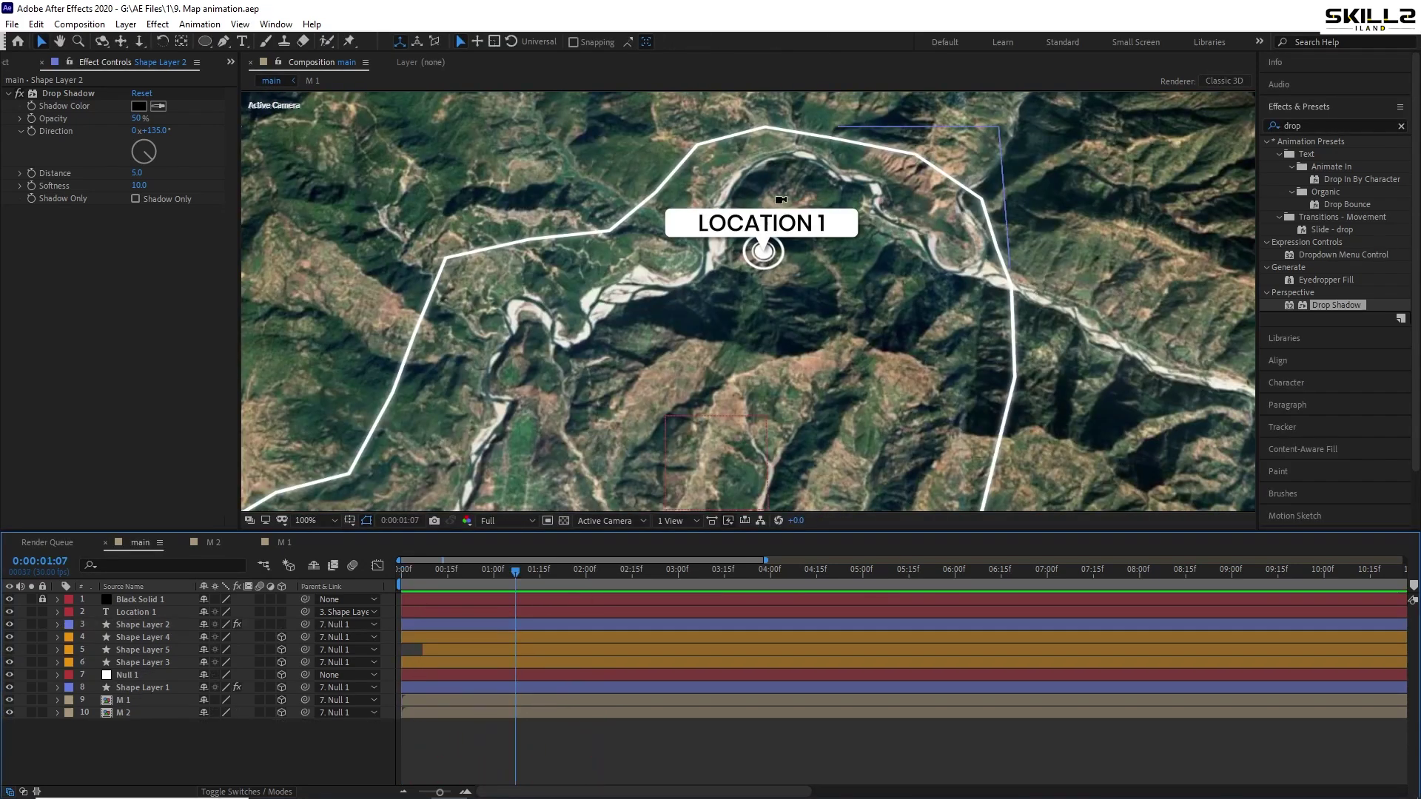
key(comma)
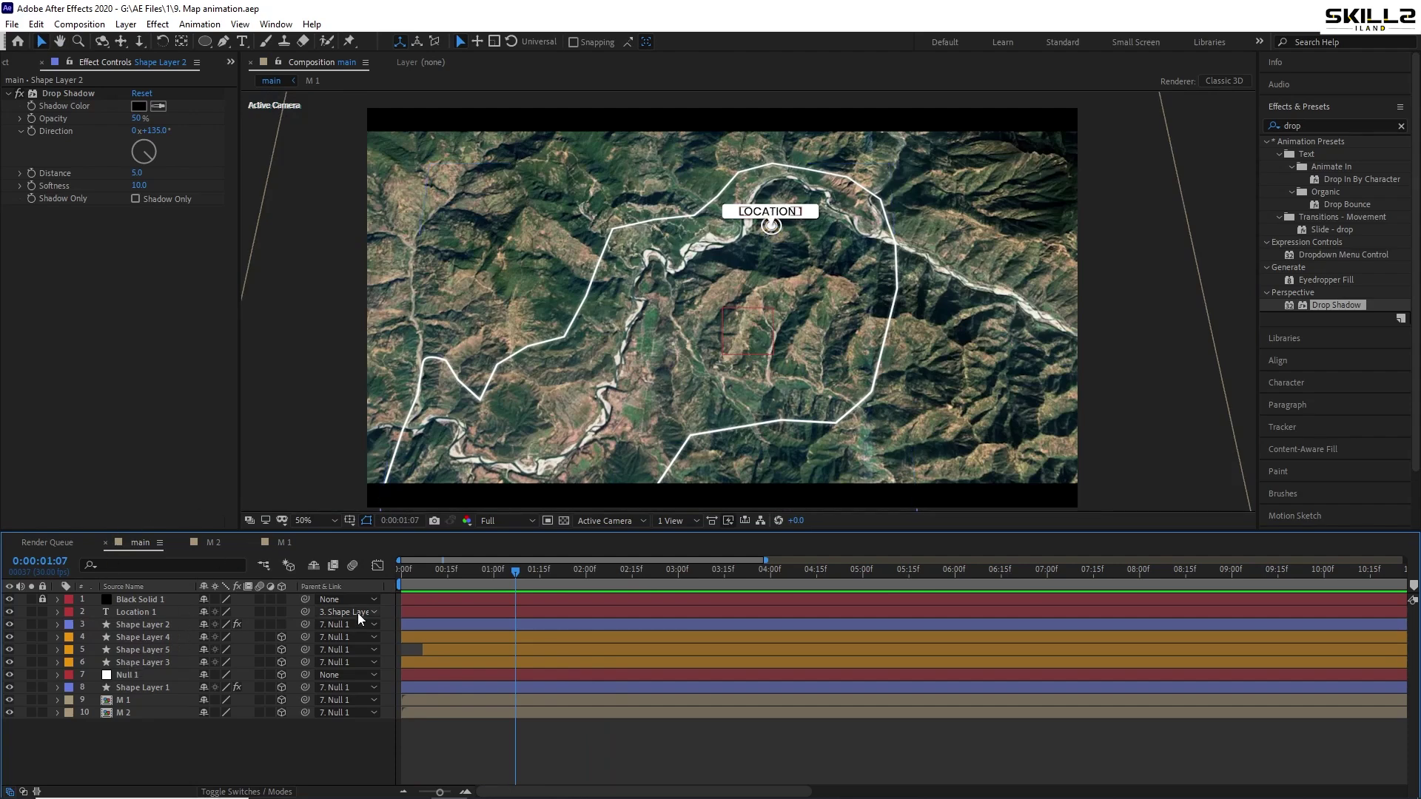
click(670, 687)
click(749, 41)
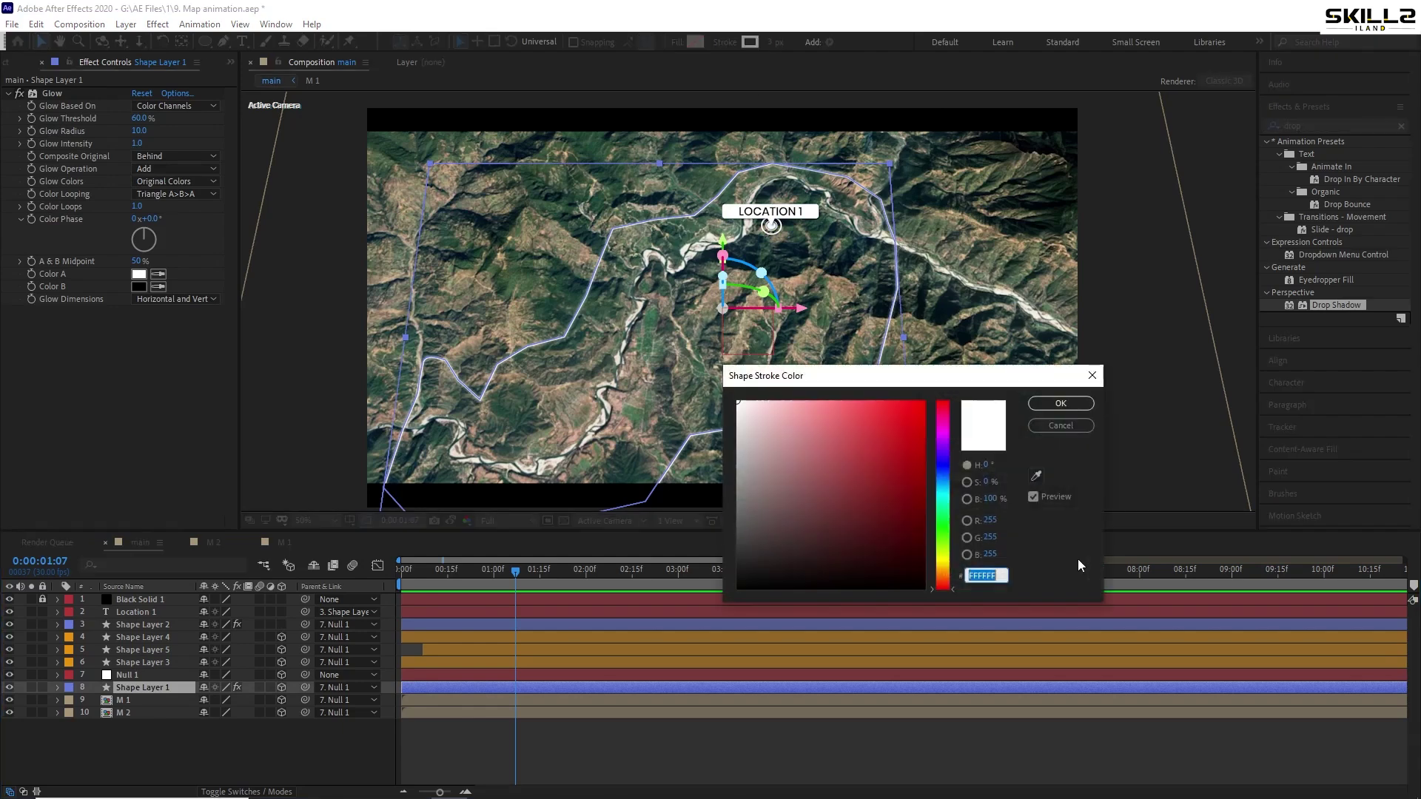
click(948, 561)
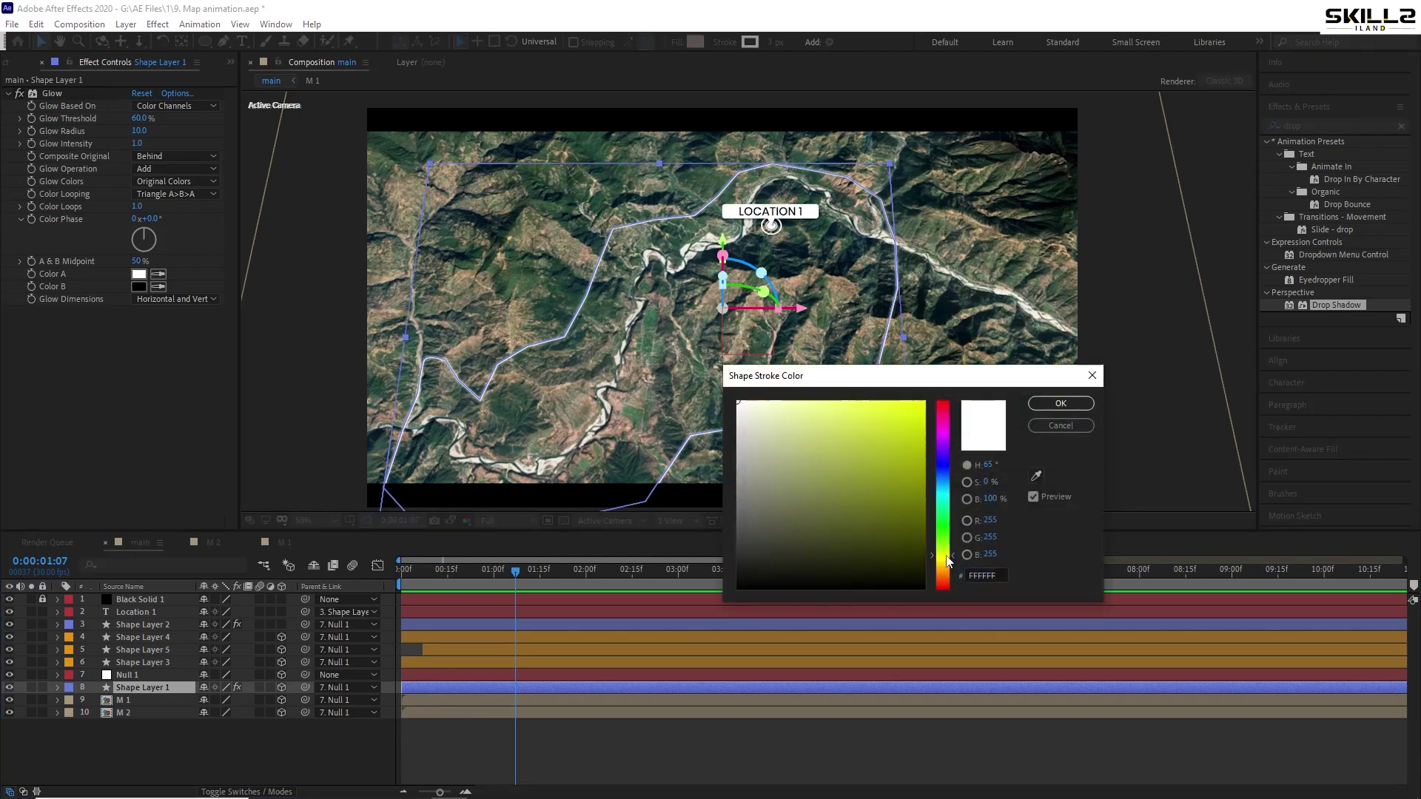
mouse_move(948, 560)
mouse_down()
mouse_move(952, 546)
mouse_move(953, 567)
mouse_up()
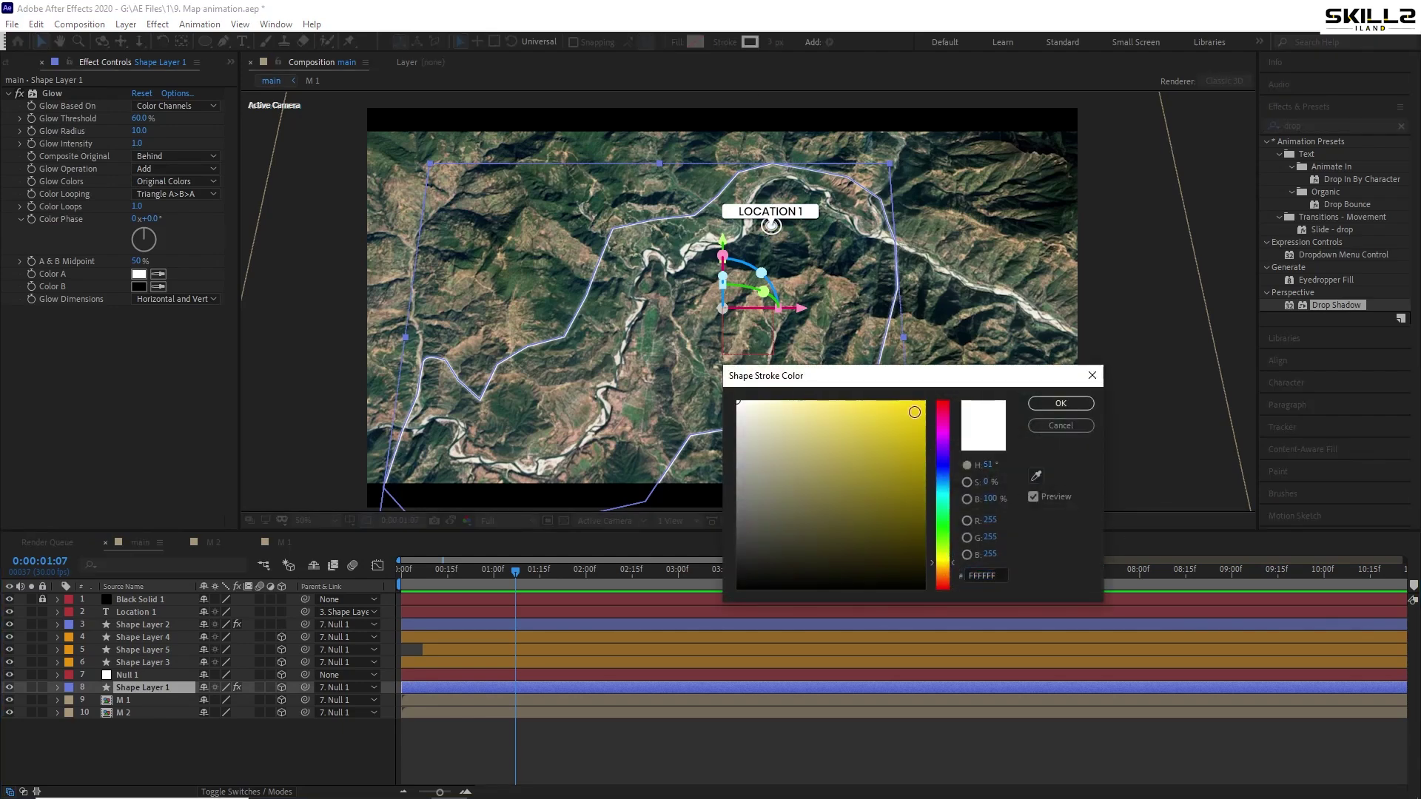
click(914, 412)
click(1060, 404)
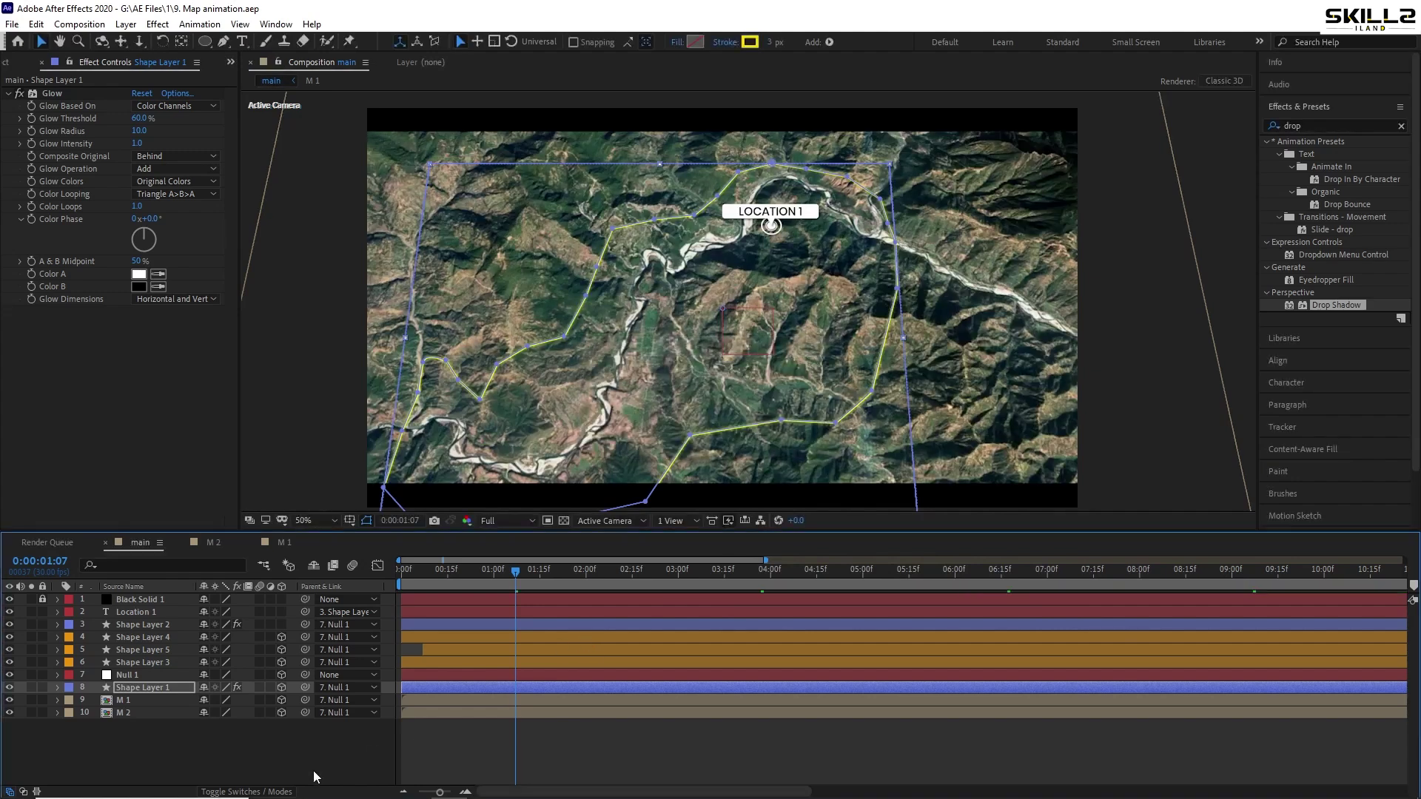
click(203, 759)
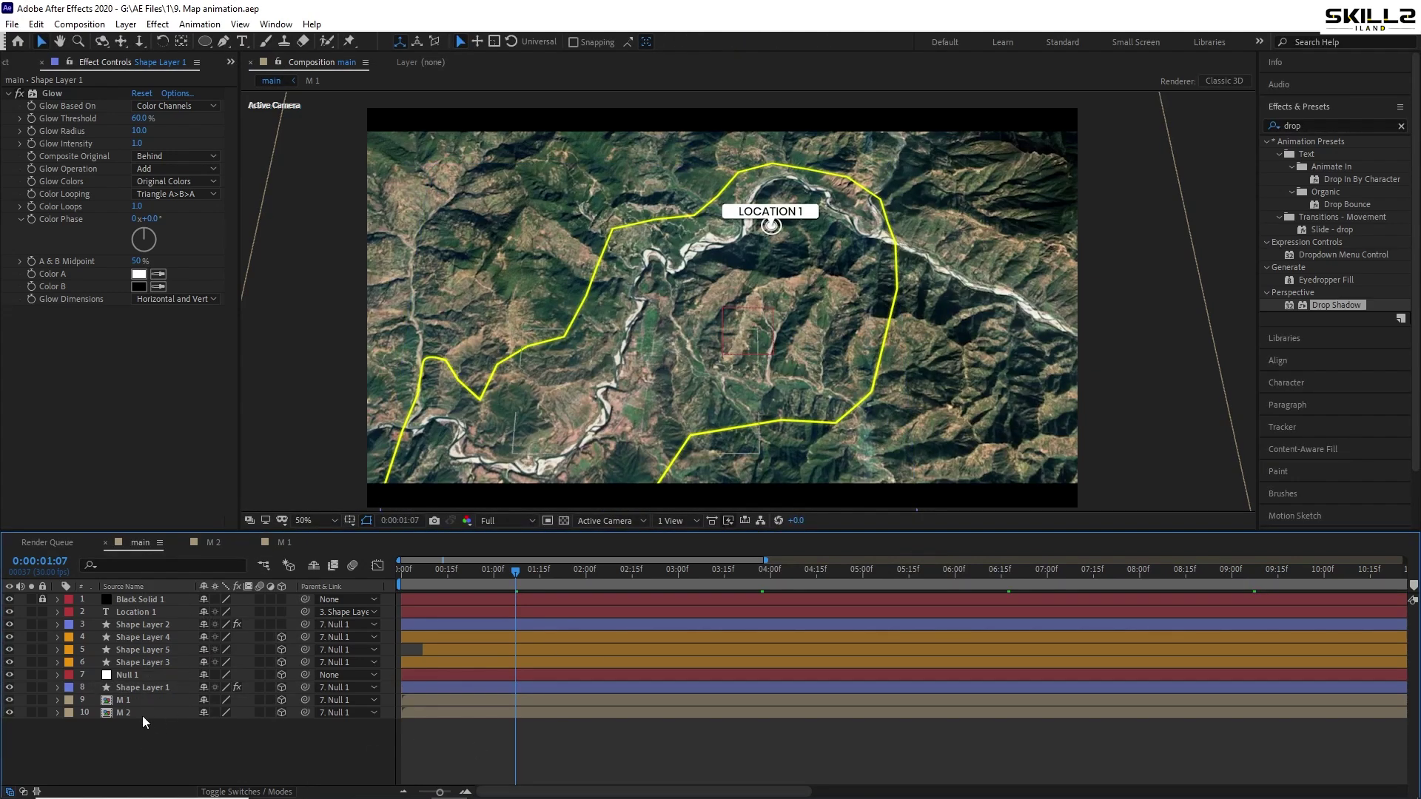
Add an empty shape layer and place it between Shape Layer 3 and Null 1 in the layer stack
right_click(133, 732)
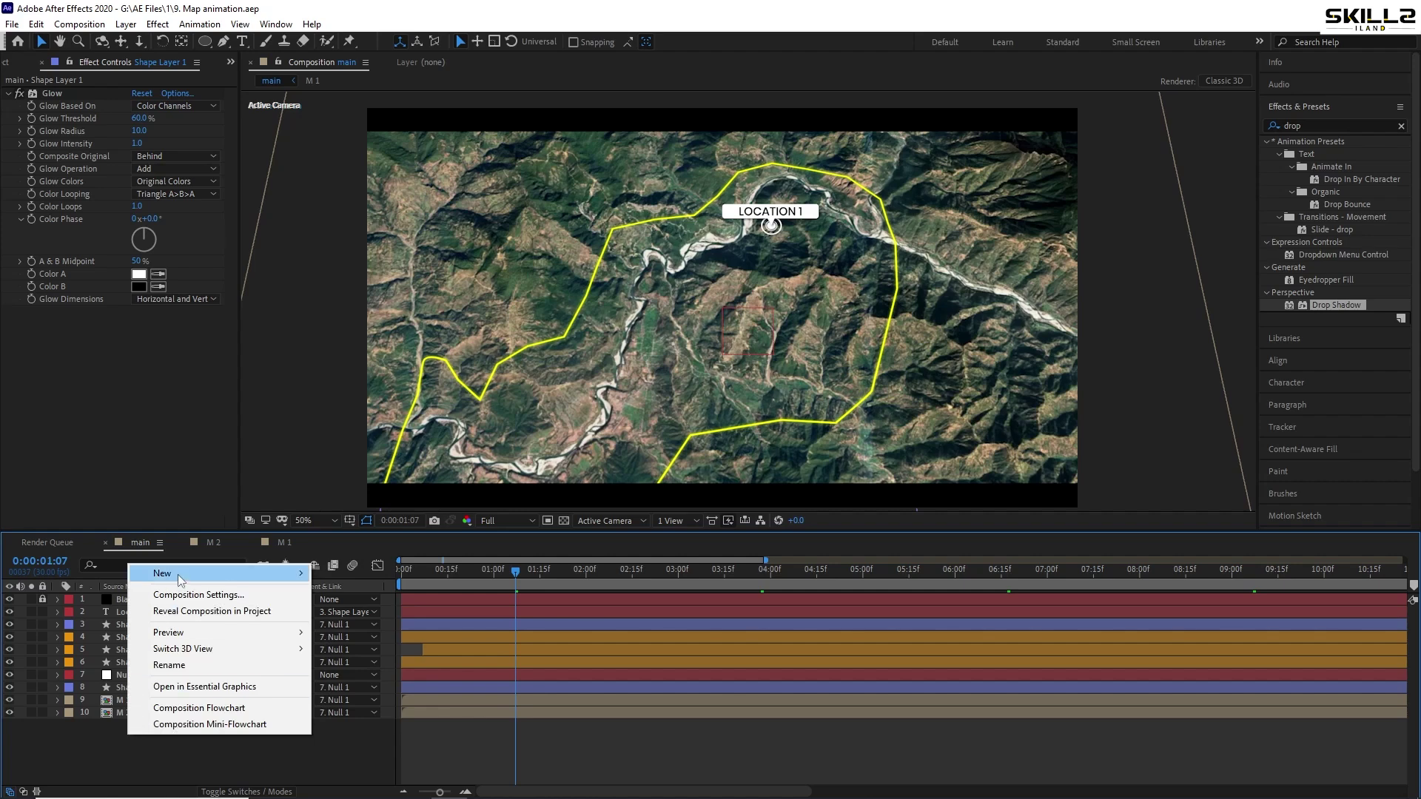
mouse_move(222, 573)
click(363, 677)
key(q)
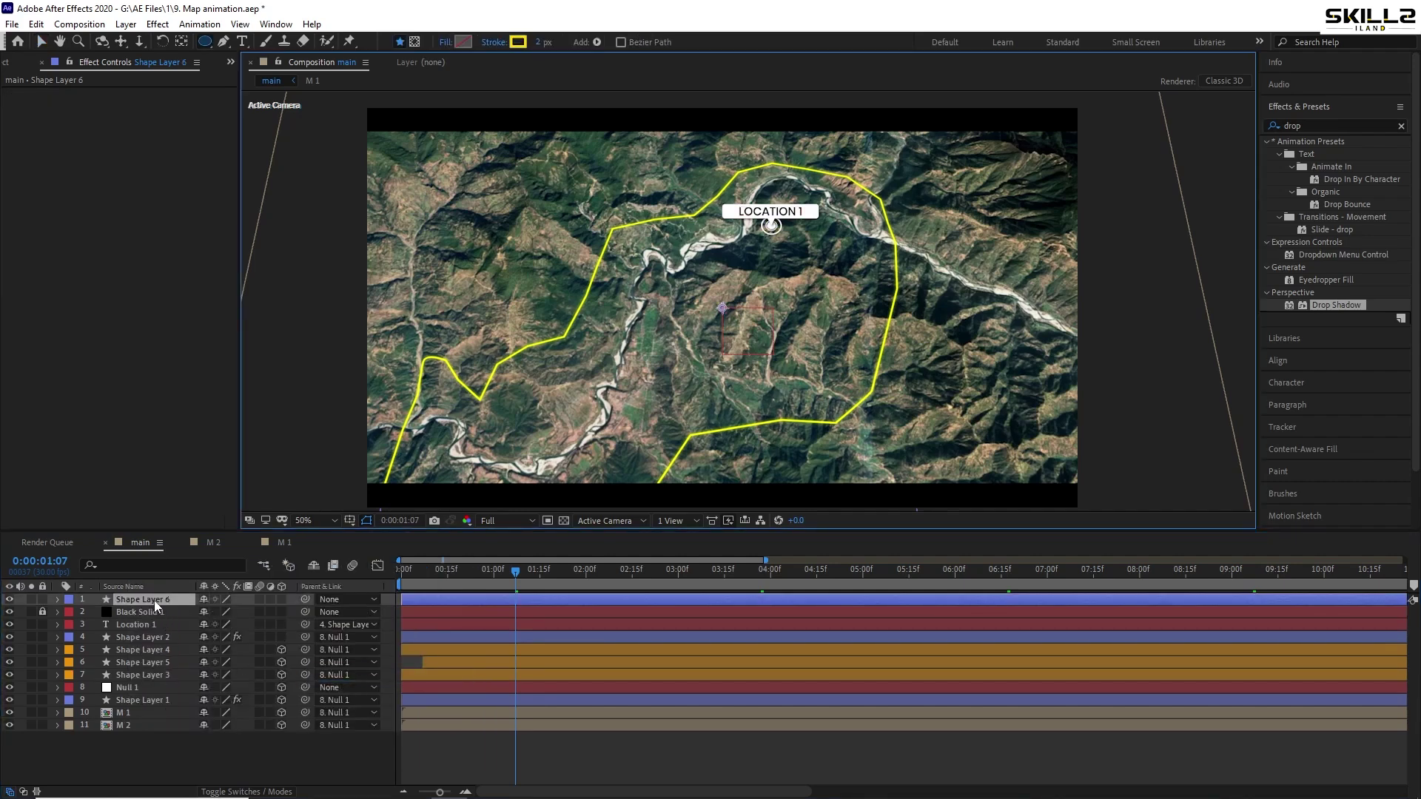
drag(150, 601, 146, 682)
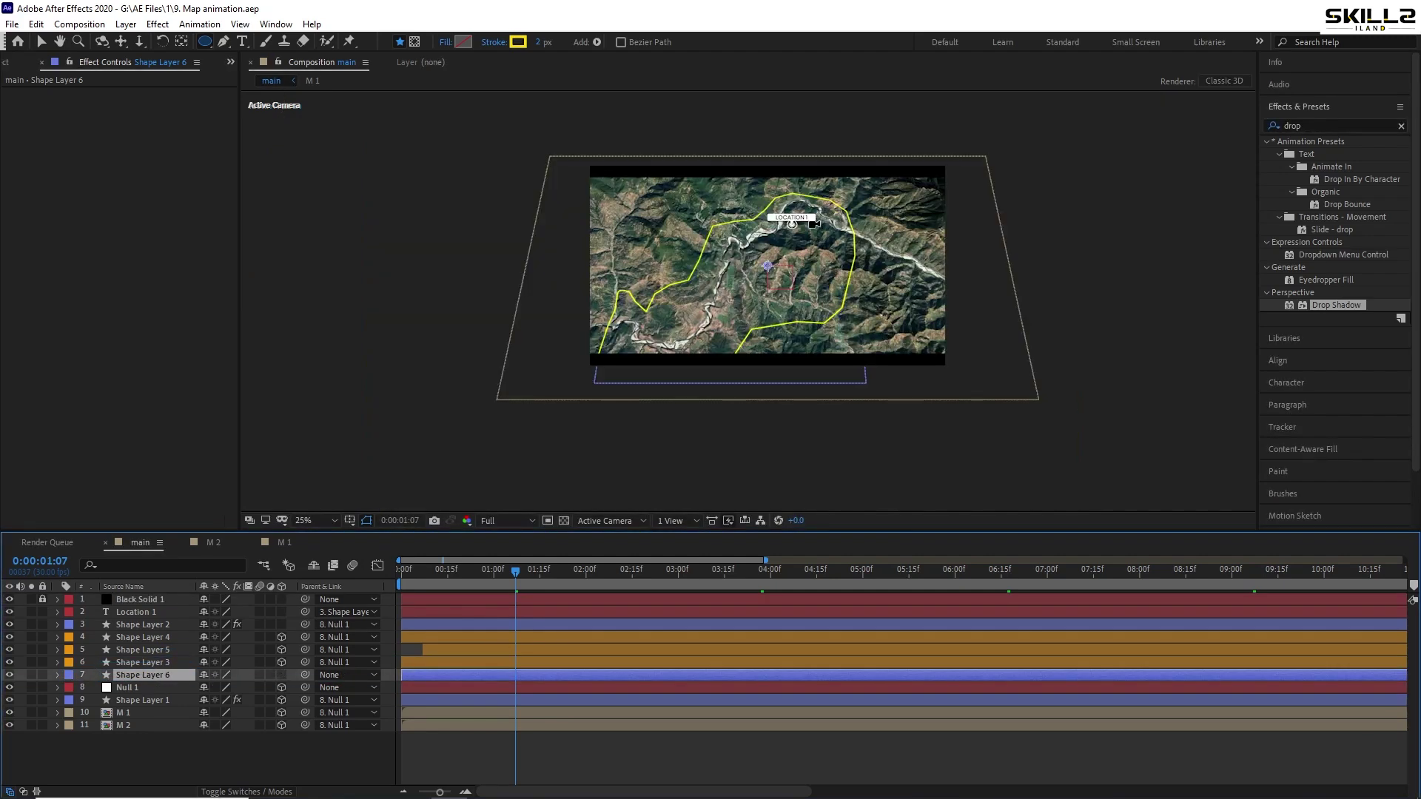
Trace a winding open route on the new shape layer with the Pen tool, from the circle marker down the valley beside the river
click(222, 43)
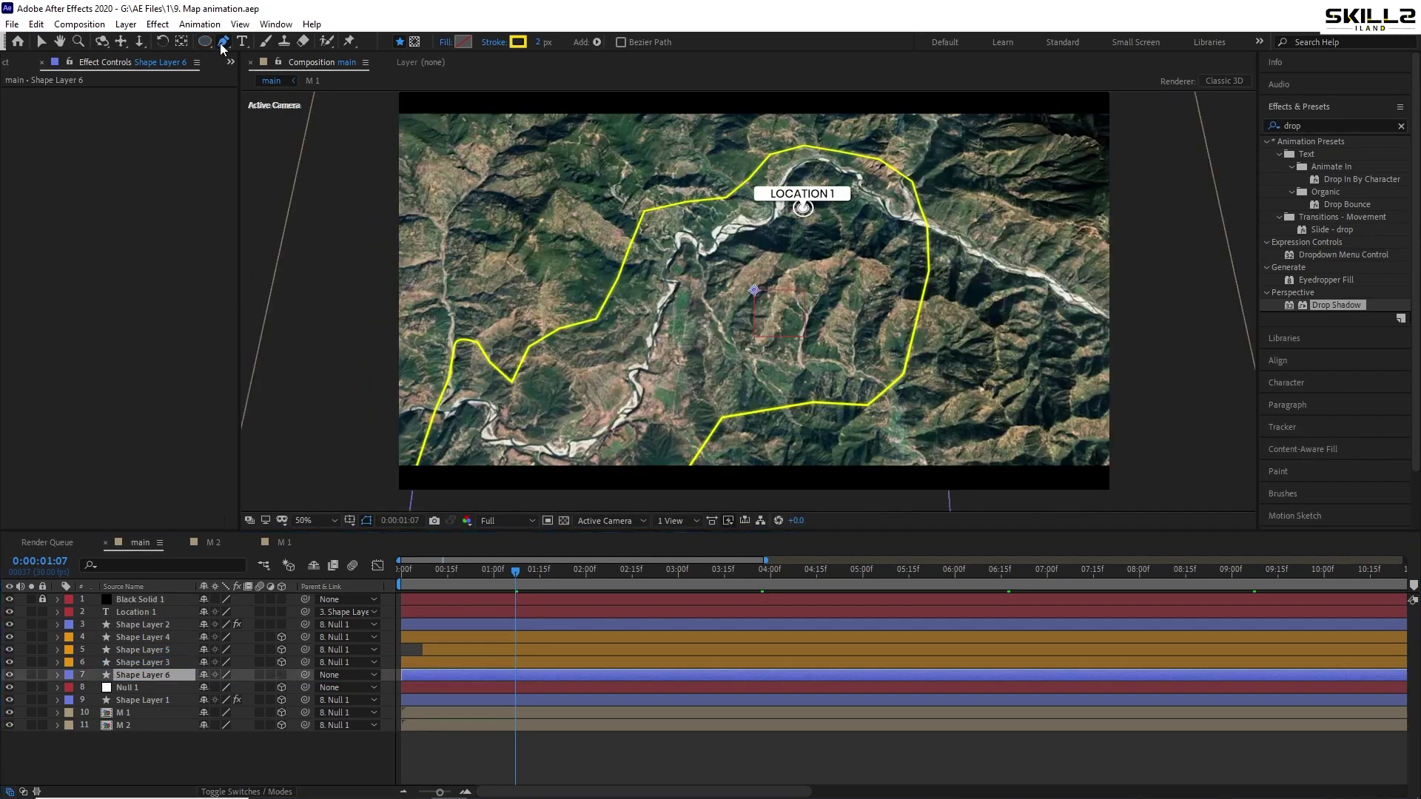
scroll(804, 208, up, 2)
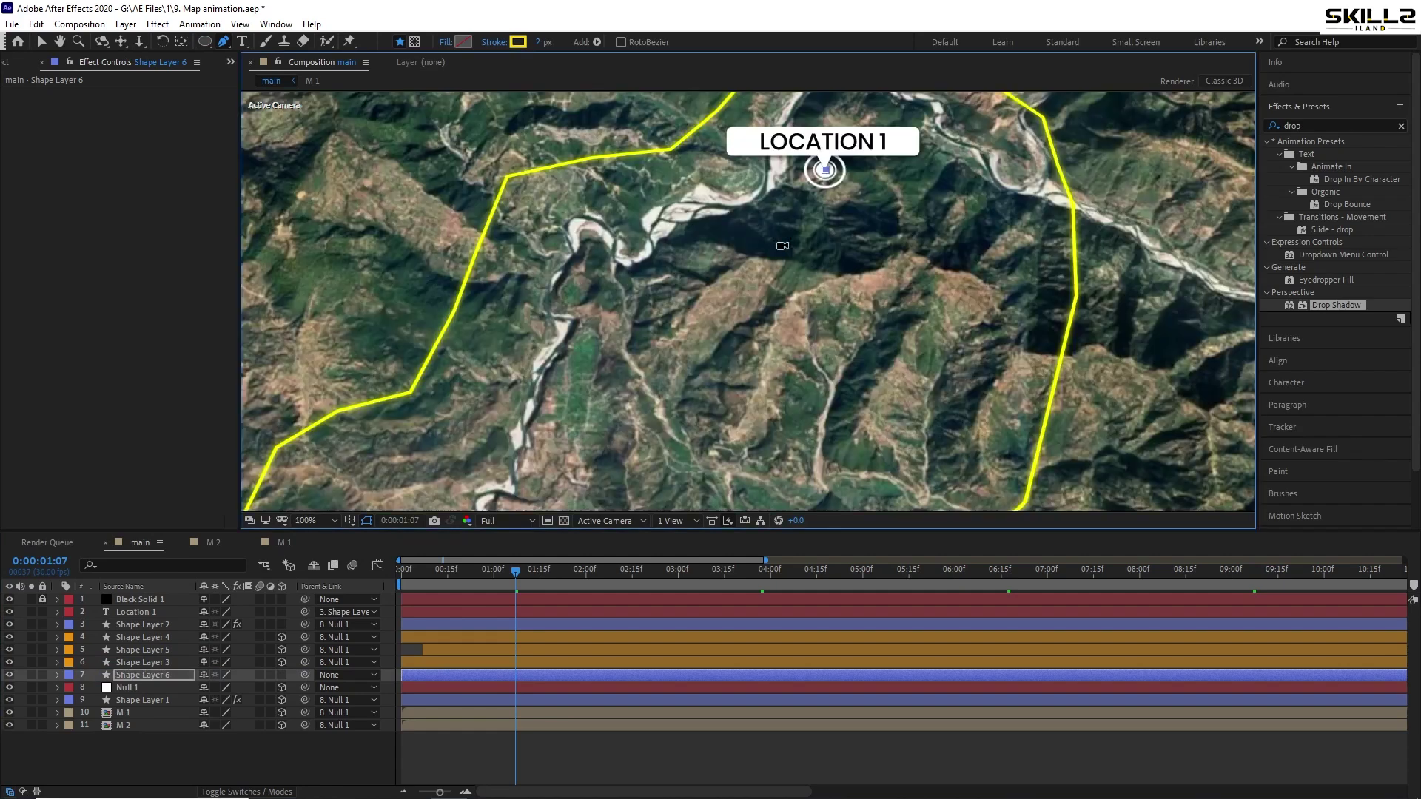
scroll(817, 181, up, 2)
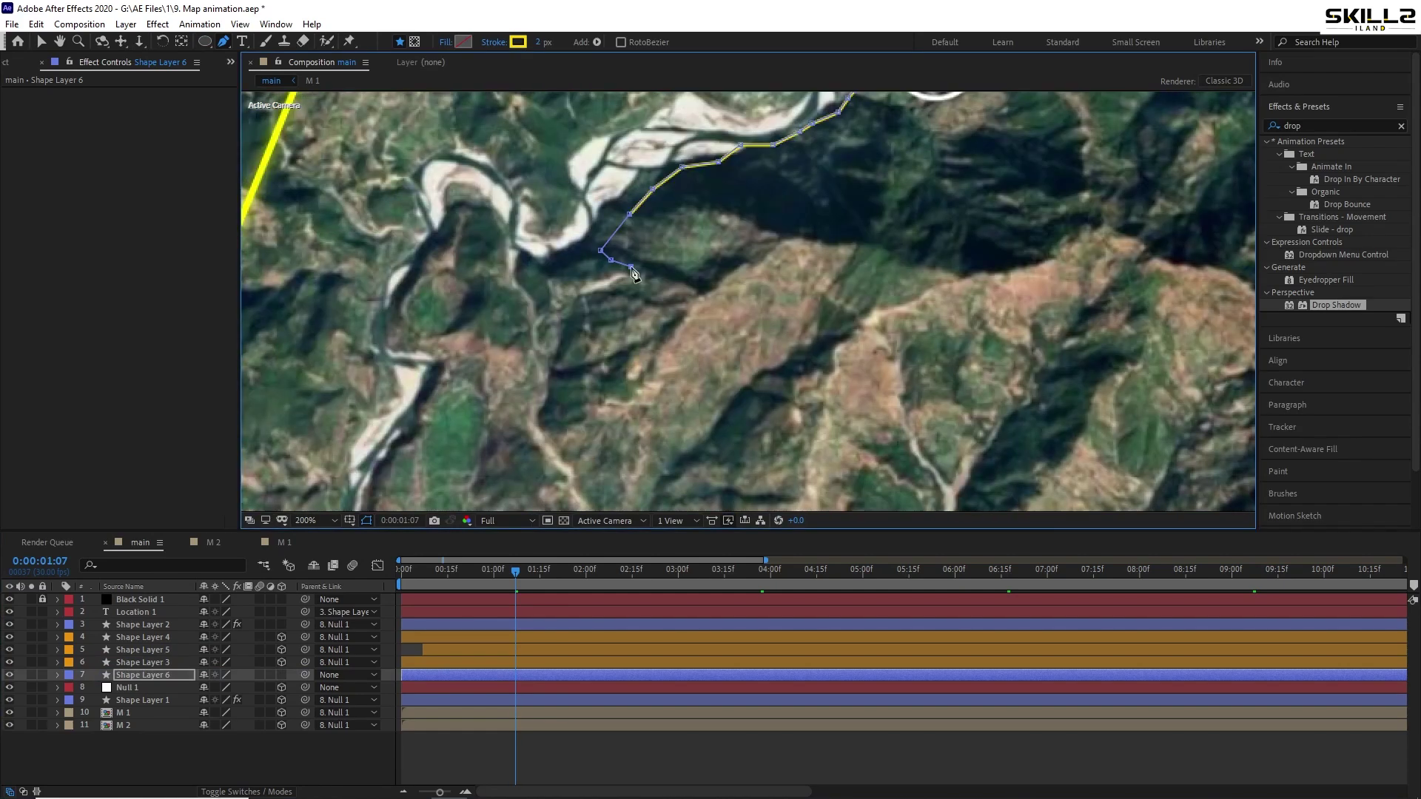
drag(634, 274, 713, 279)
click(704, 284)
click(705, 300)
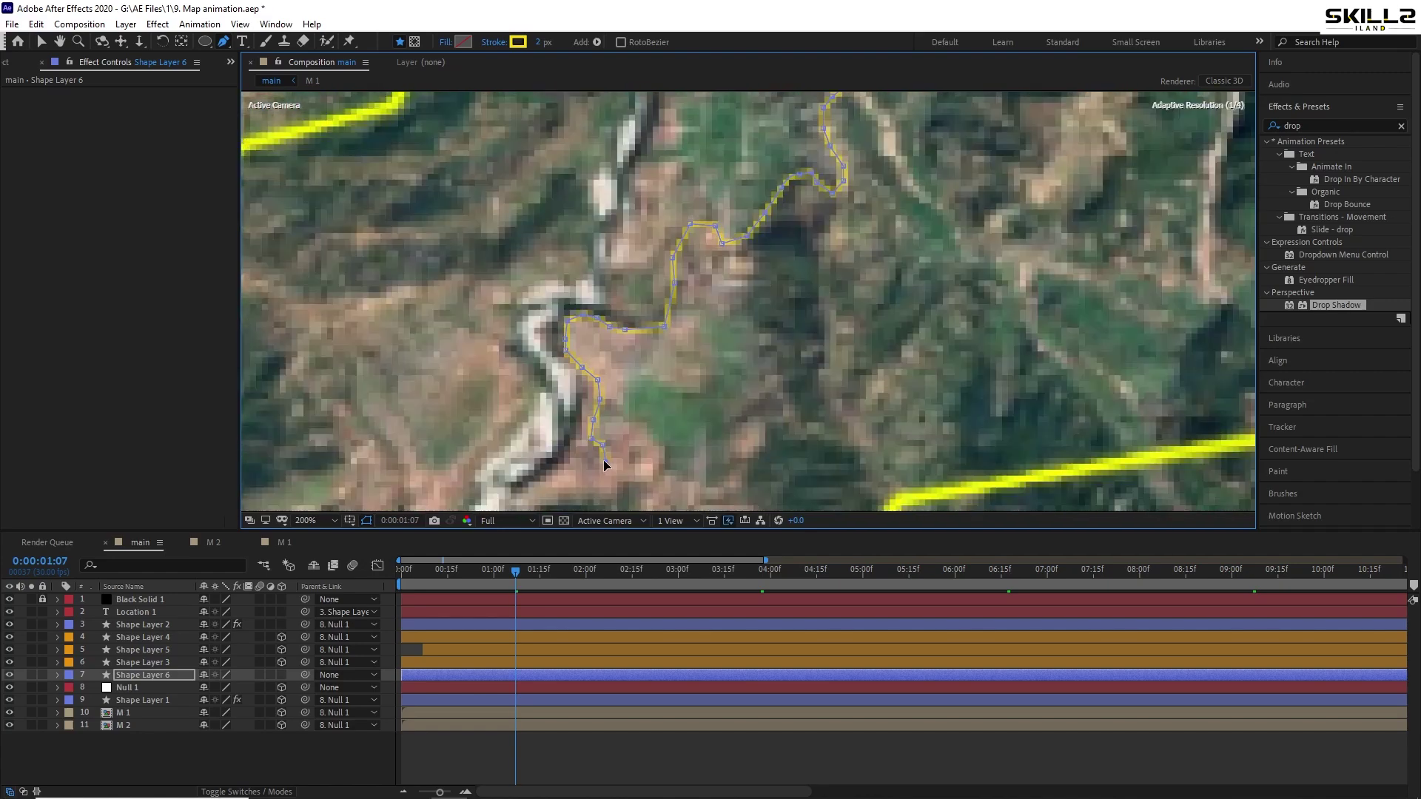
scroll(602, 460, down, 2)
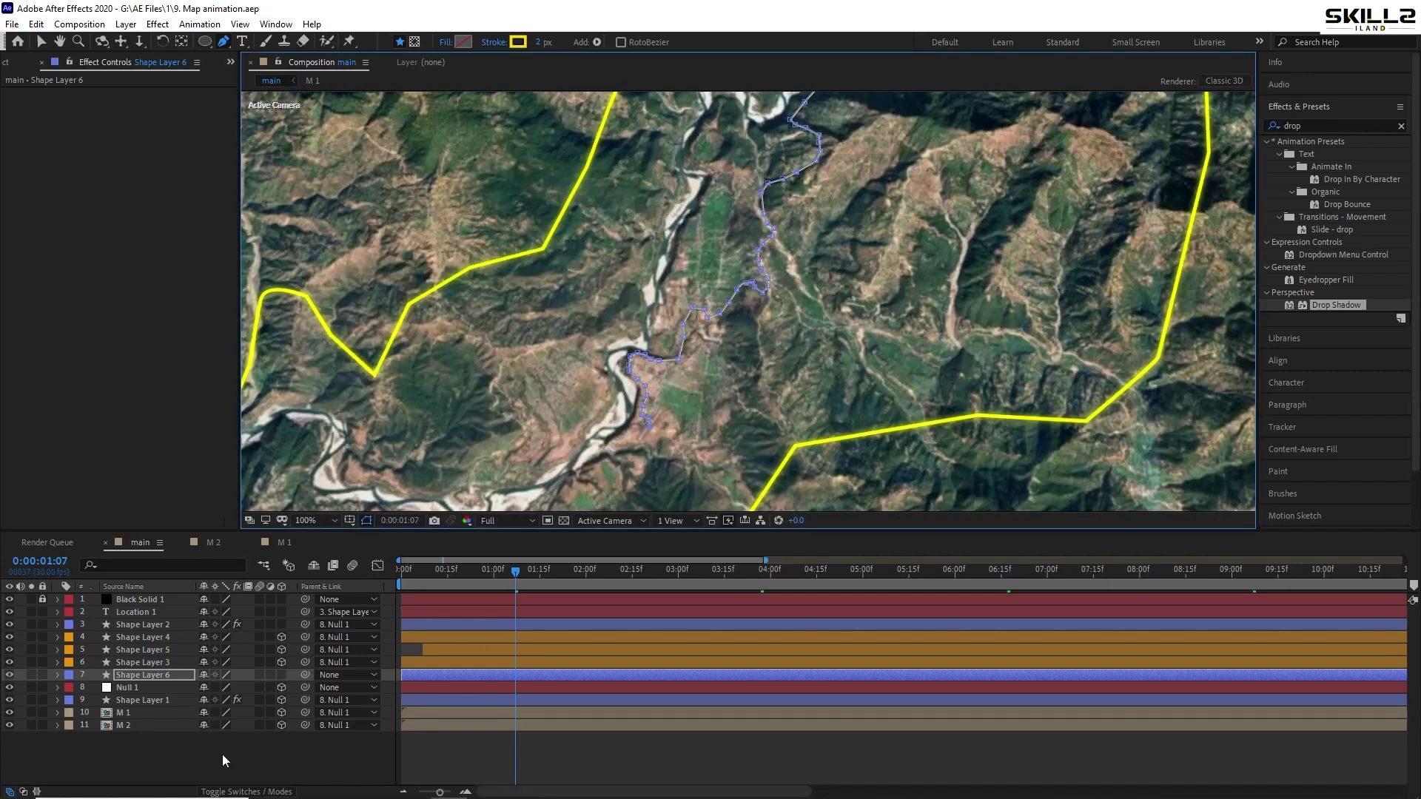
click(222, 753)
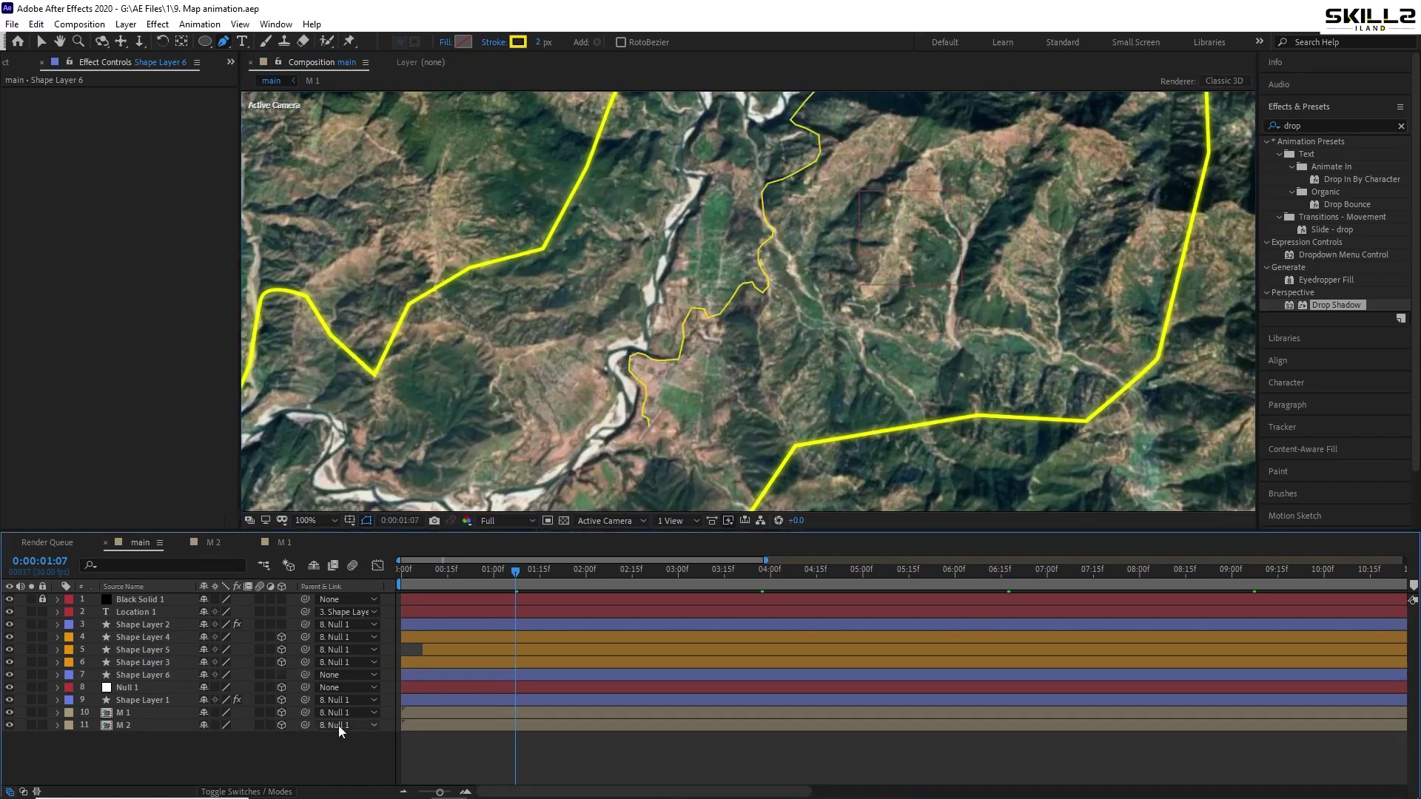
Apply the Stylize Glow effect to the route on Shape Layer 6
key(h)
mouse_move(827, 234)
mouse_down()
mouse_move(662, 393)
mouse_move(718, 413)
mouse_up()
key(g)
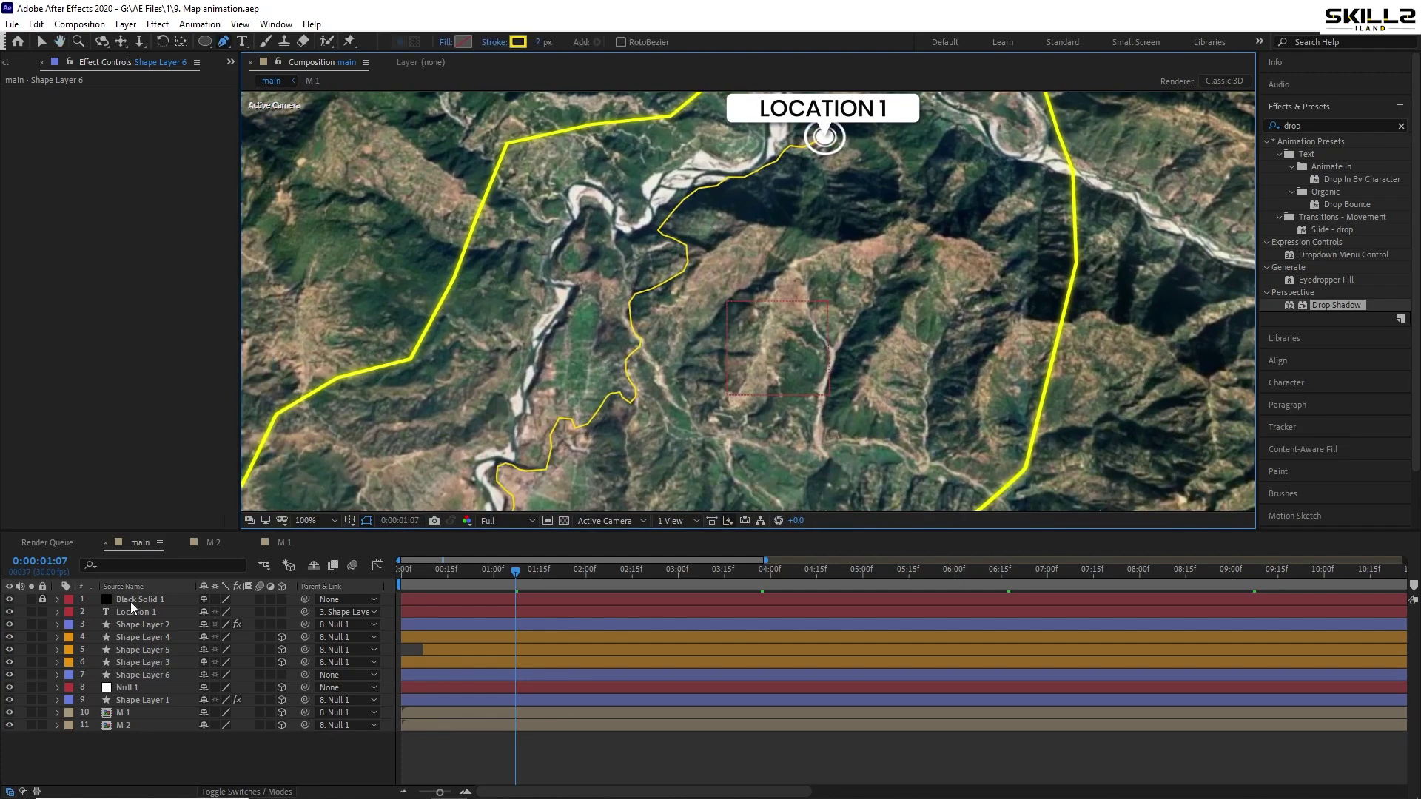
click(145, 675)
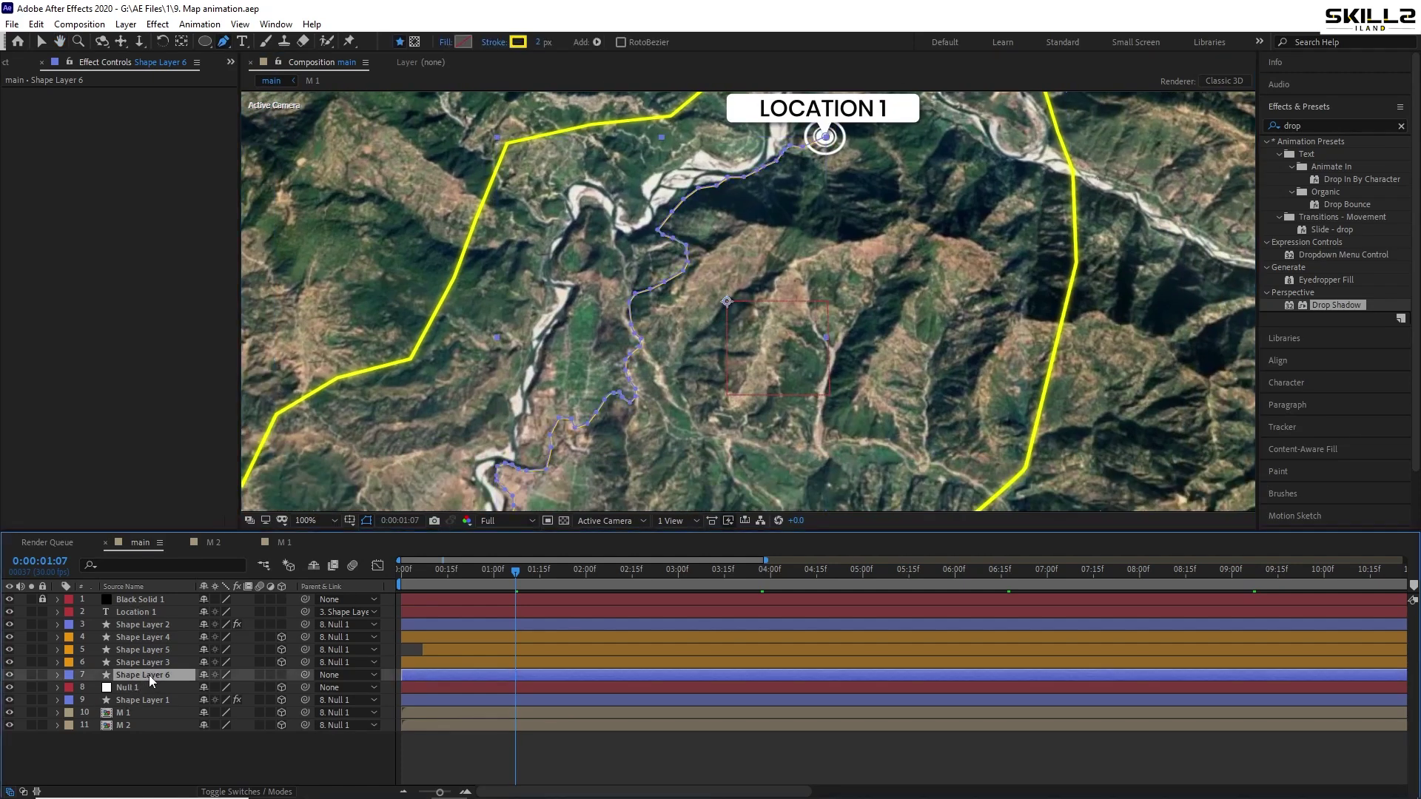
click(1320, 124)
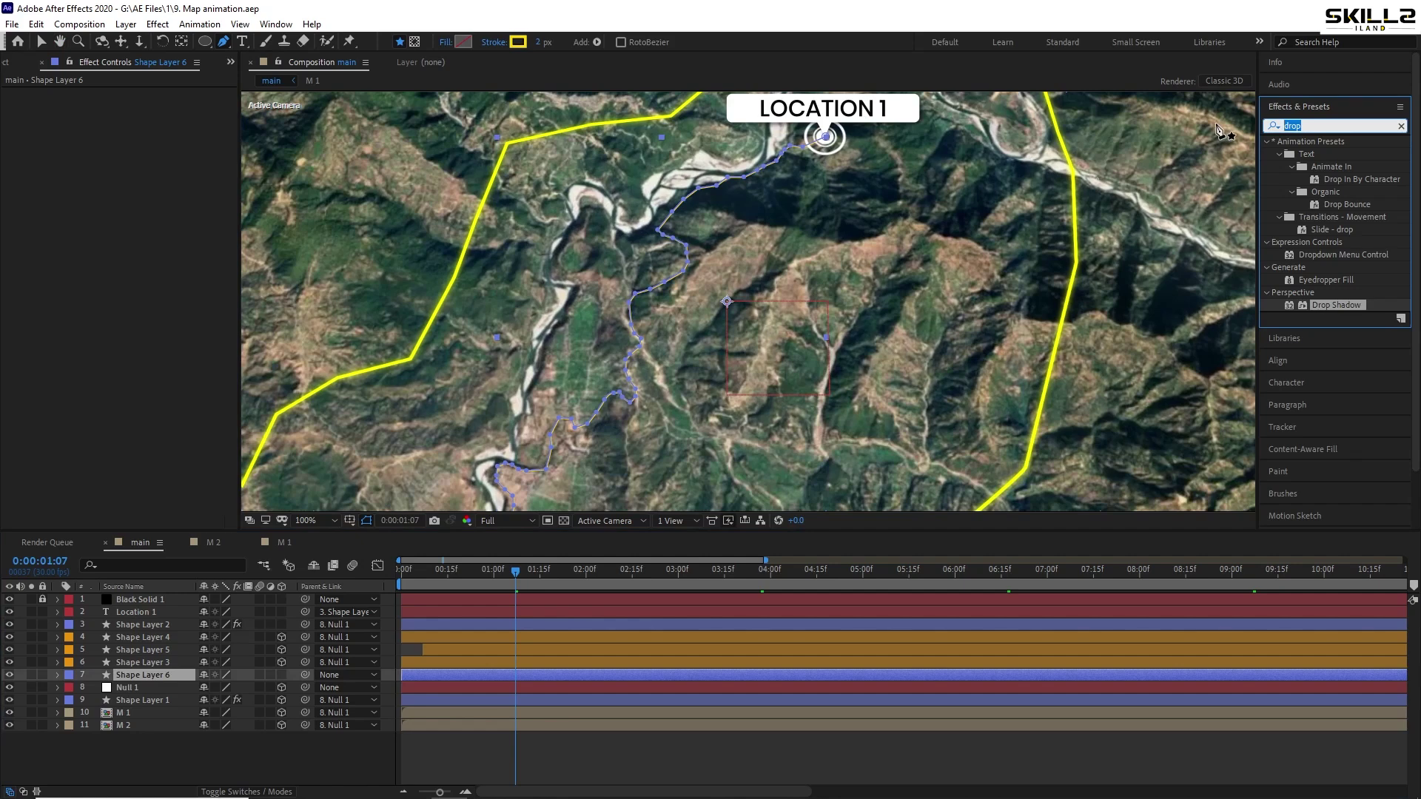
text(glow)
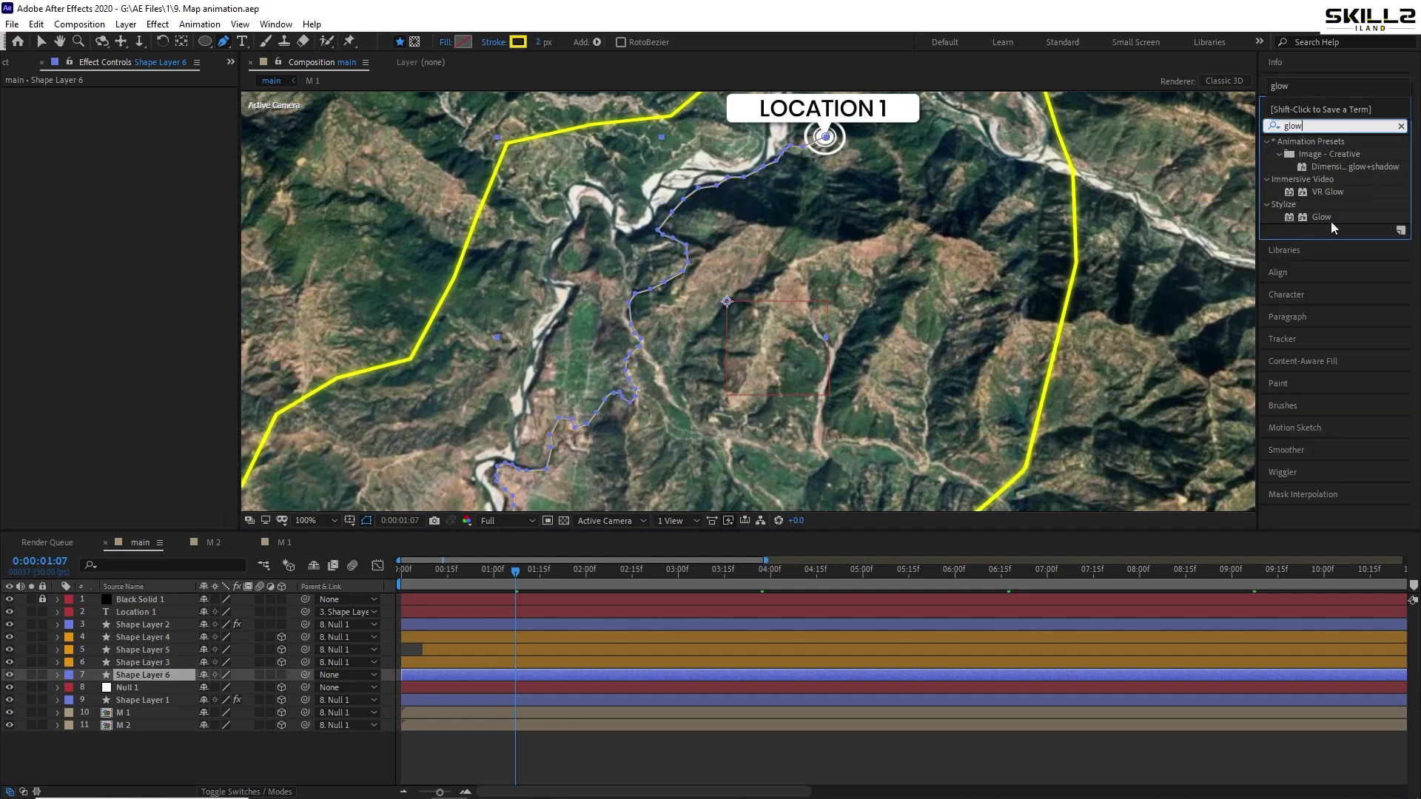
double_click(1324, 217)
key(v)
click(175, 765)
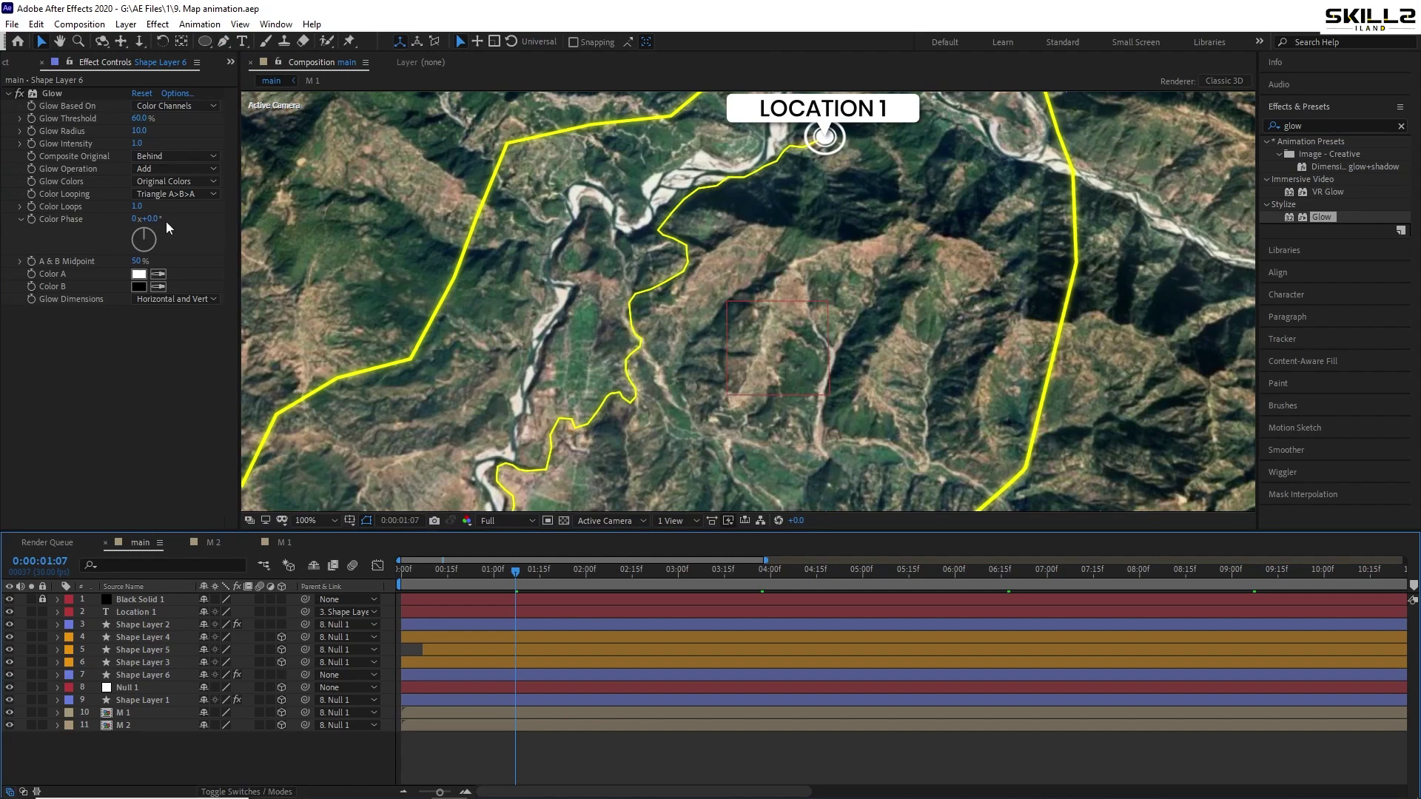
Change the stroke colour of the route on Shape Layer 6 to white and save the project
click(137, 700)
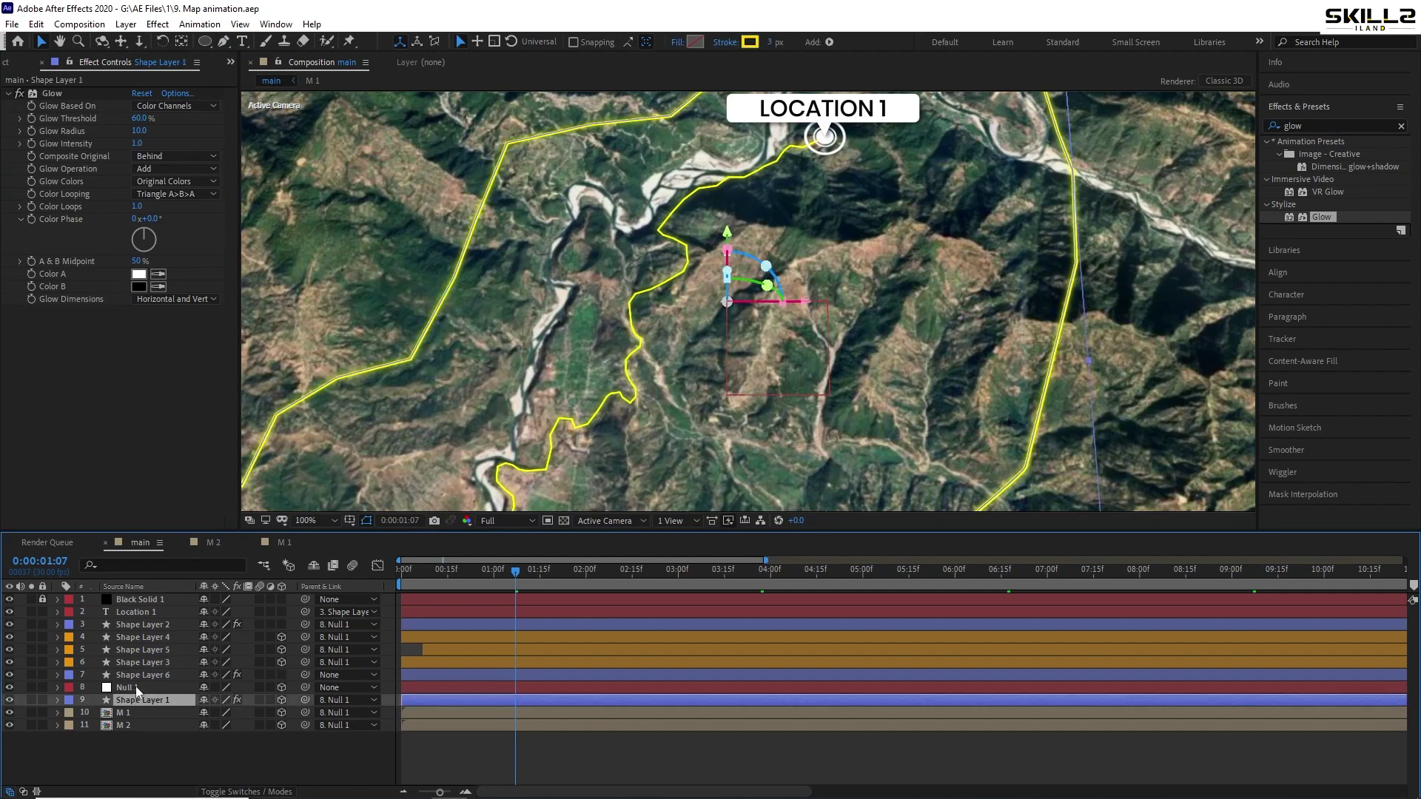
click(140, 676)
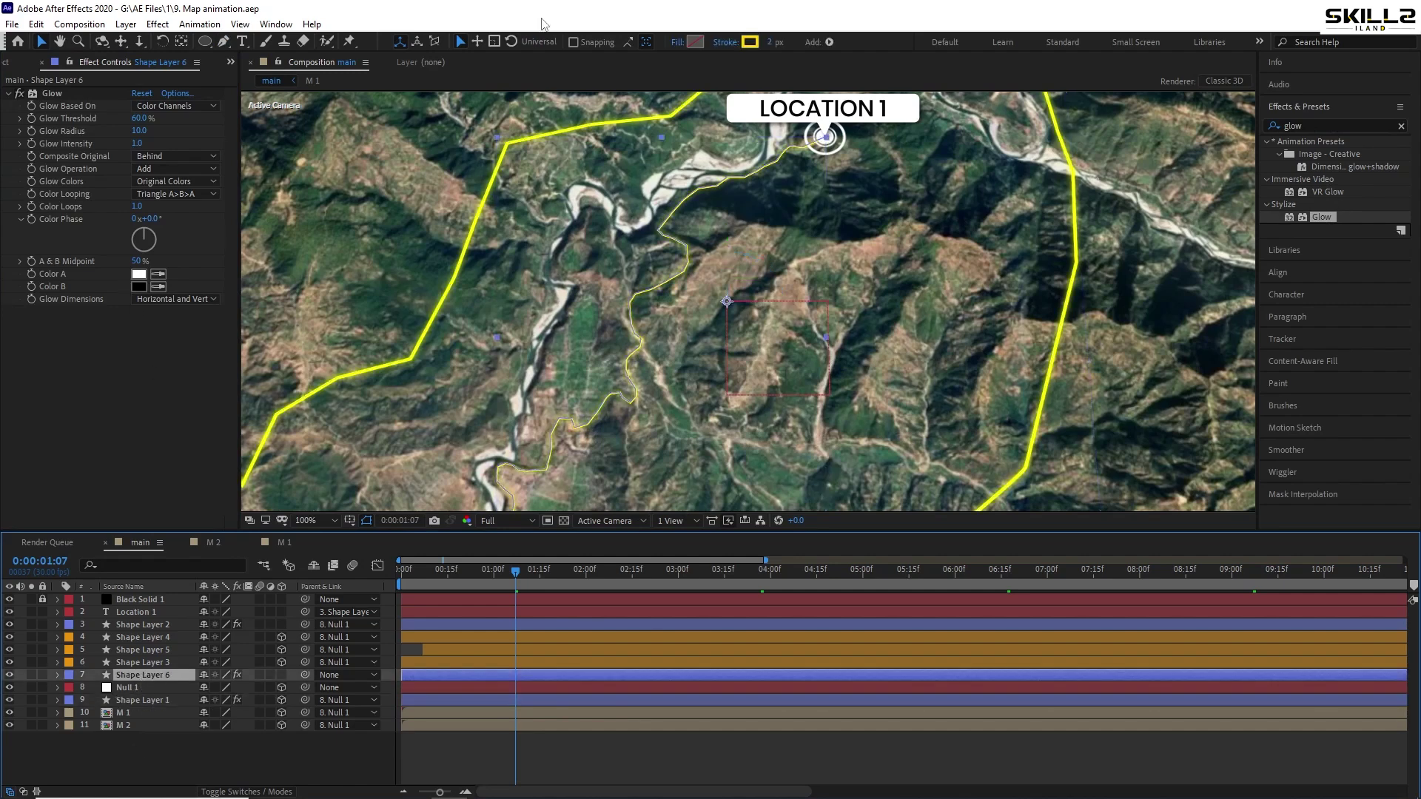
click(750, 42)
click(745, 405)
click(1061, 396)
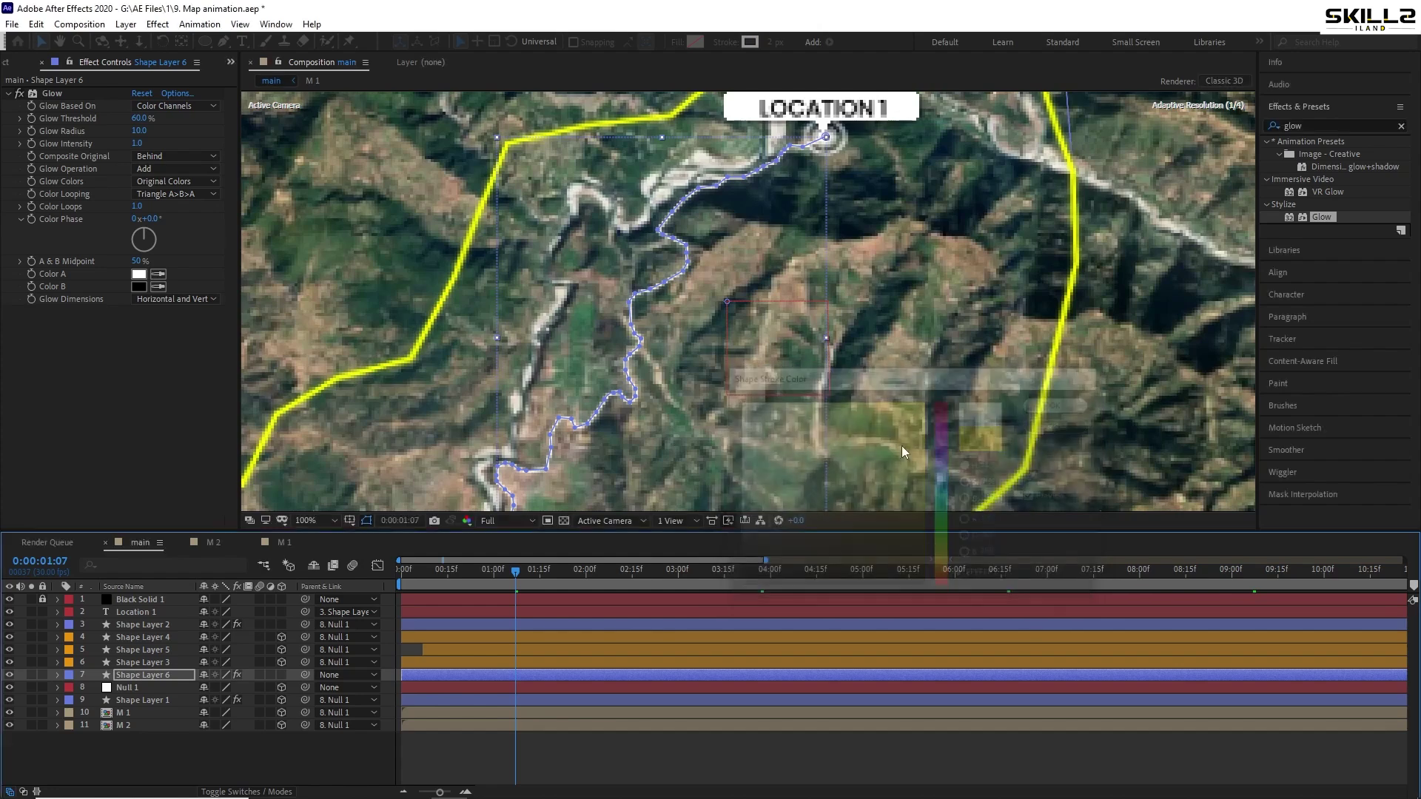
click(295, 748)
key(ctrl+s)
Make Shape Layer 6 a 3D layer, parent it to Null 1 and save the project
key(space)
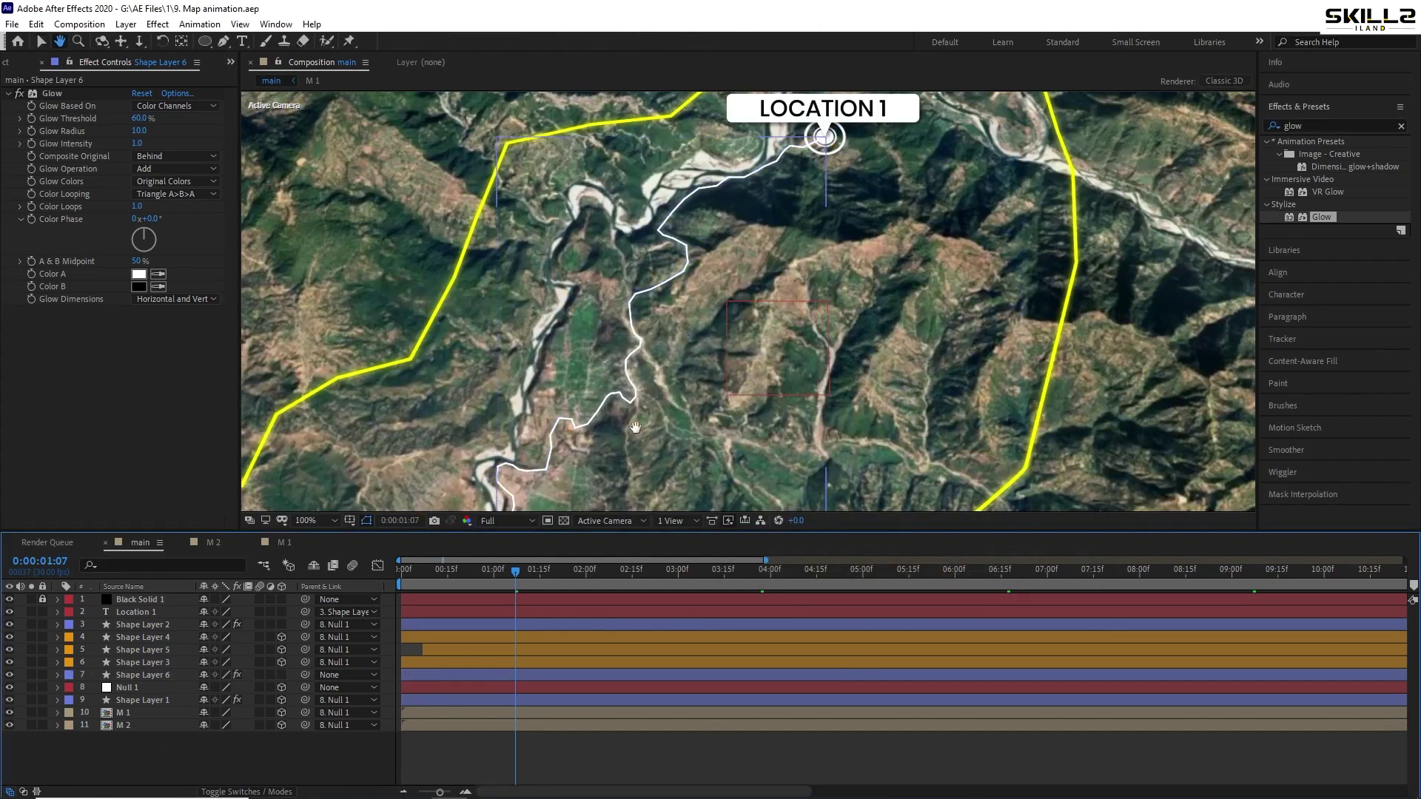
key(v)
click(237, 675)
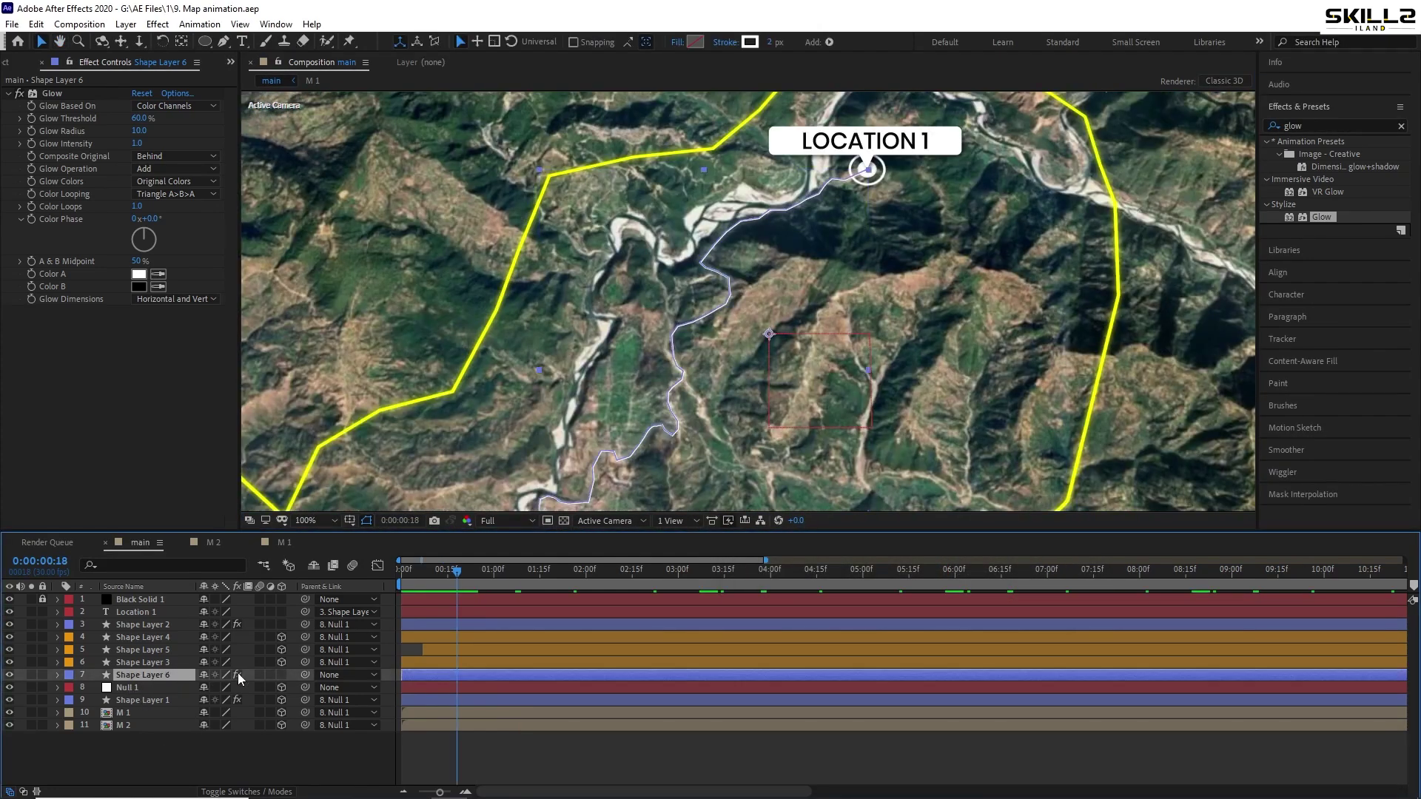
click(281, 675)
drag(305, 674, 133, 688)
key(ctrl+s)
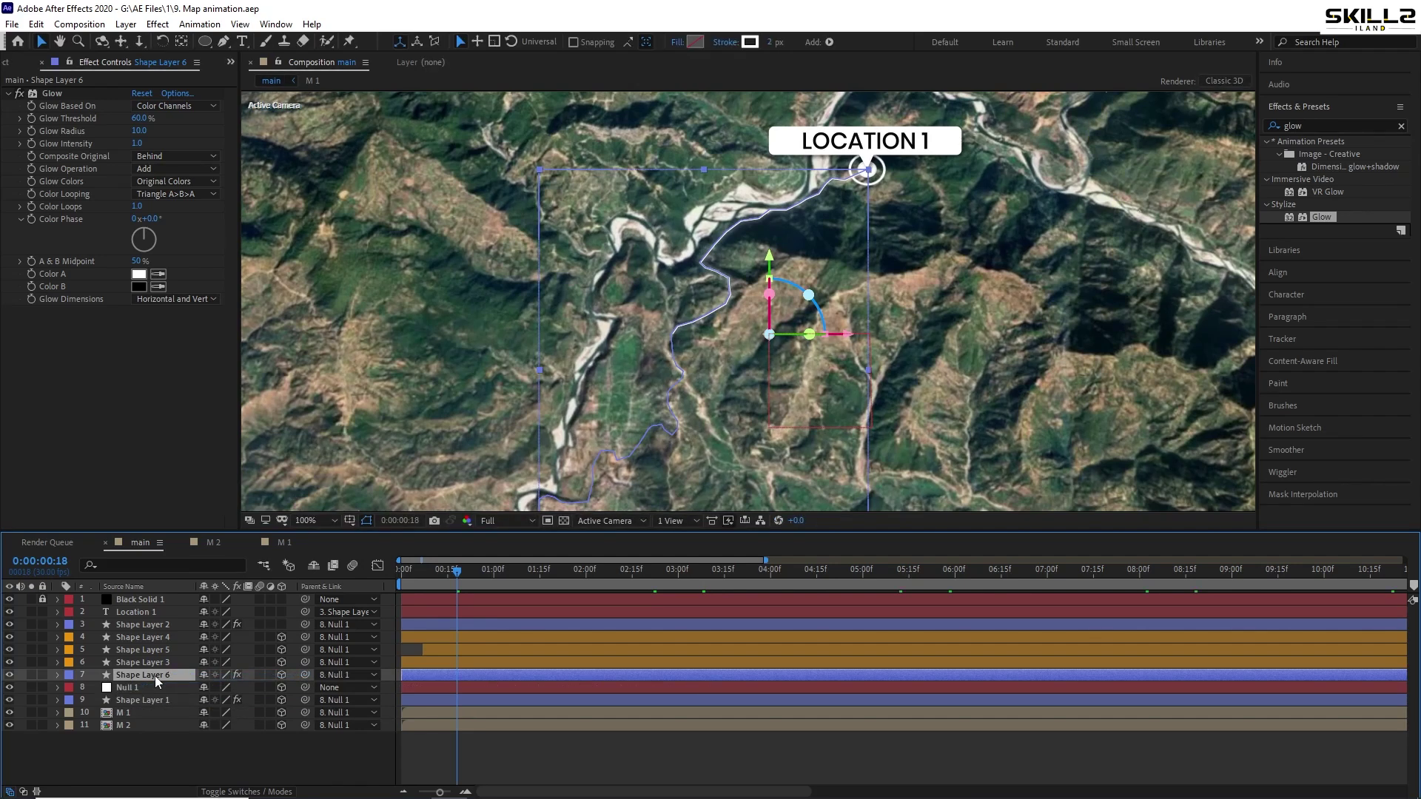
Add Trim Paths to the route on Shape Layer 6 and keyframe its End at 0% at 0:00:00:18
click(59, 676)
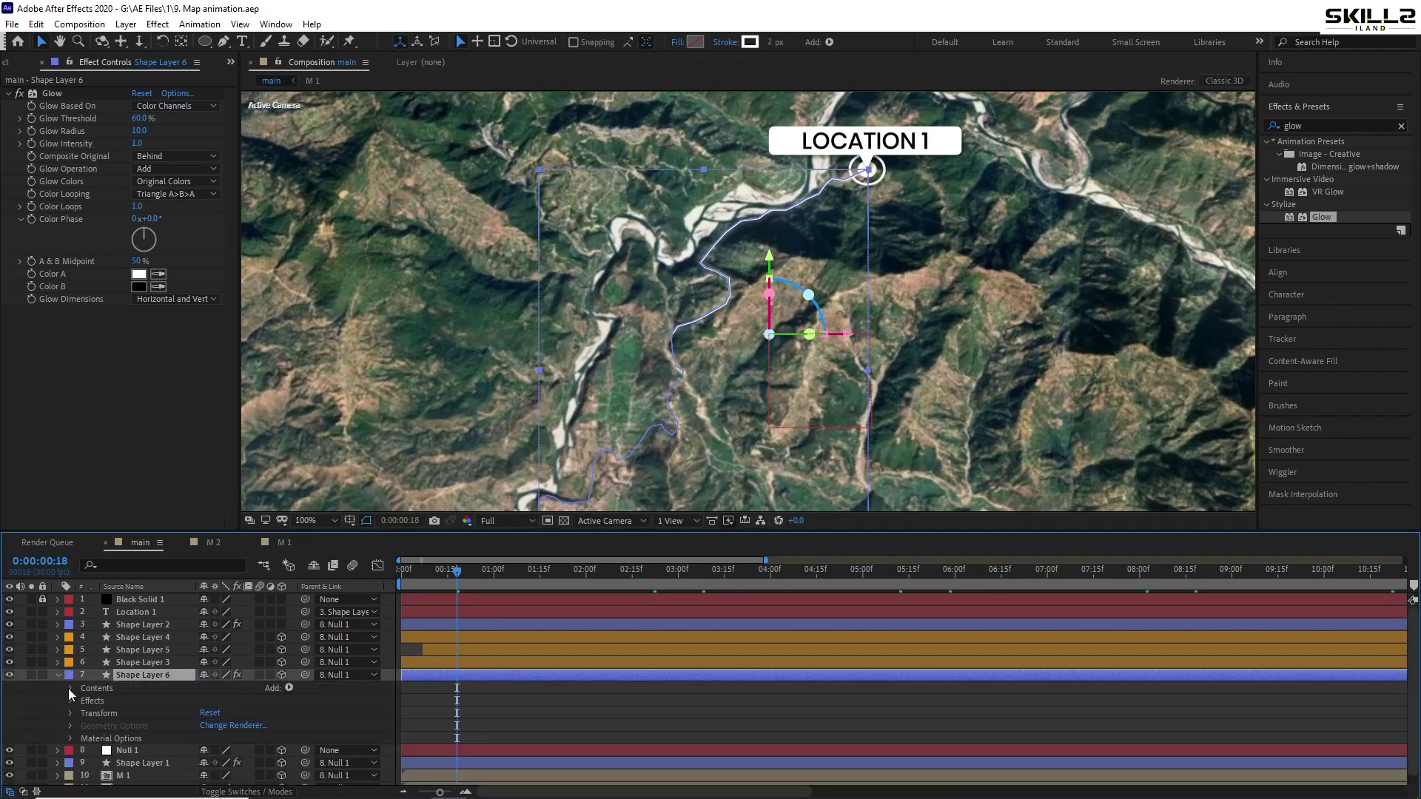
click(289, 688)
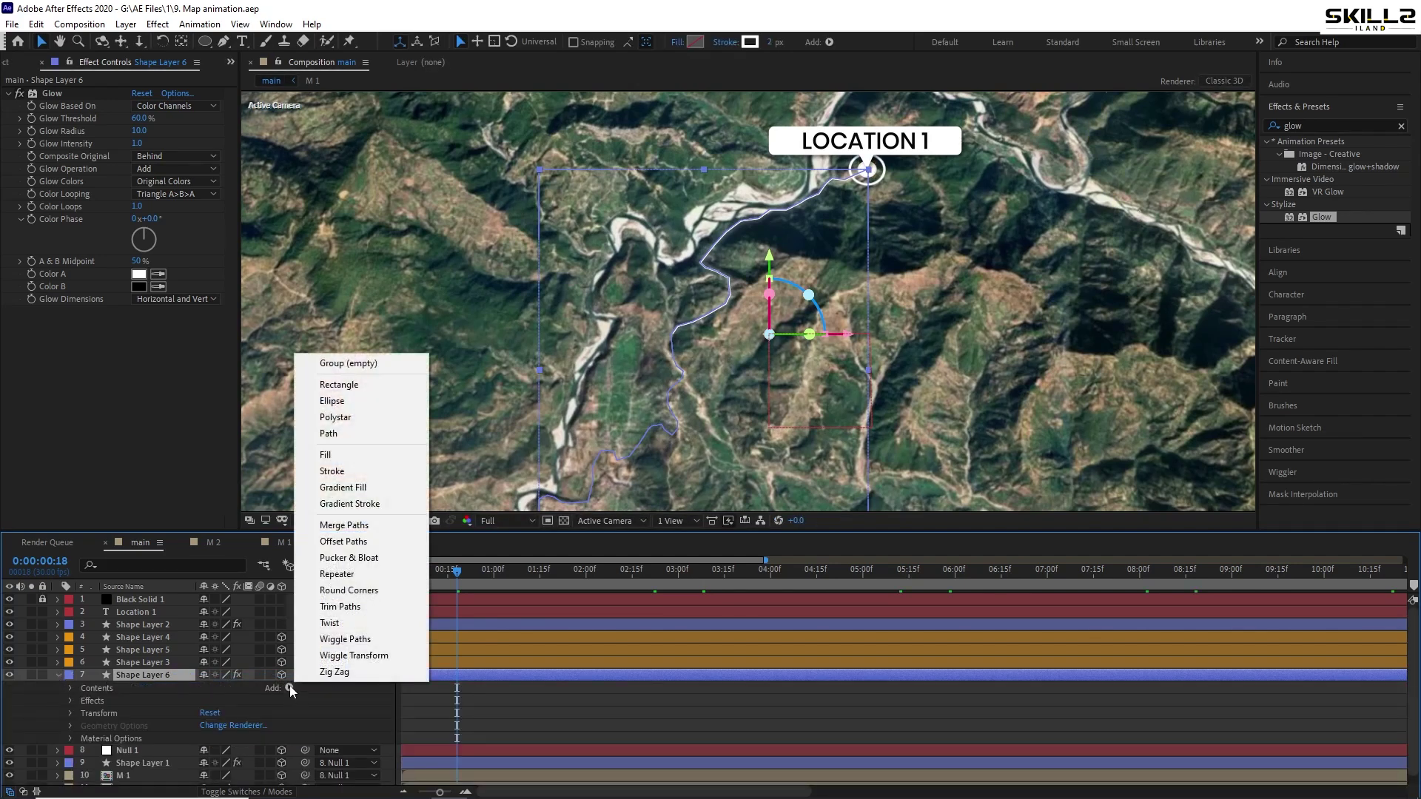
click(356, 608)
click(84, 713)
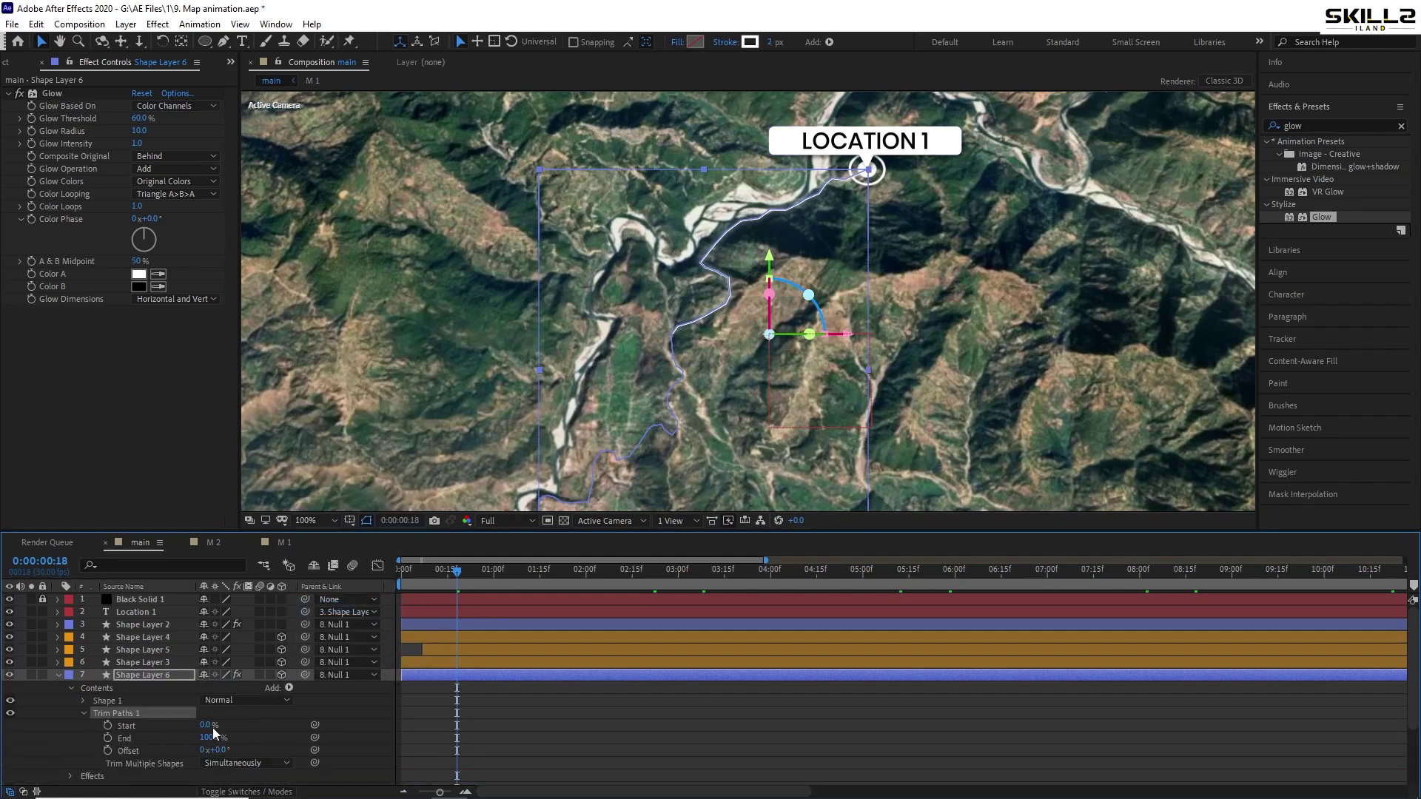
drag(214, 733, 112, 738)
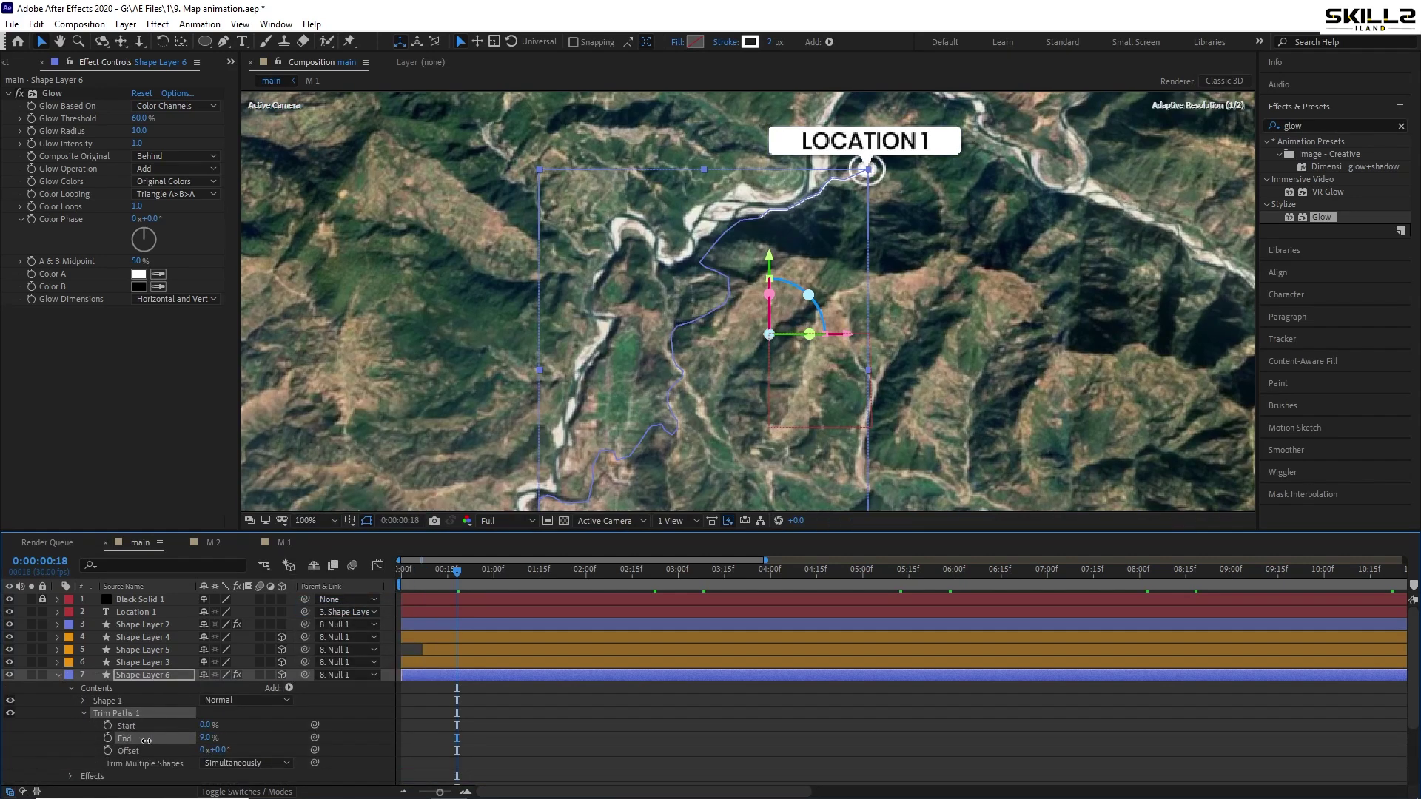
click(107, 738)
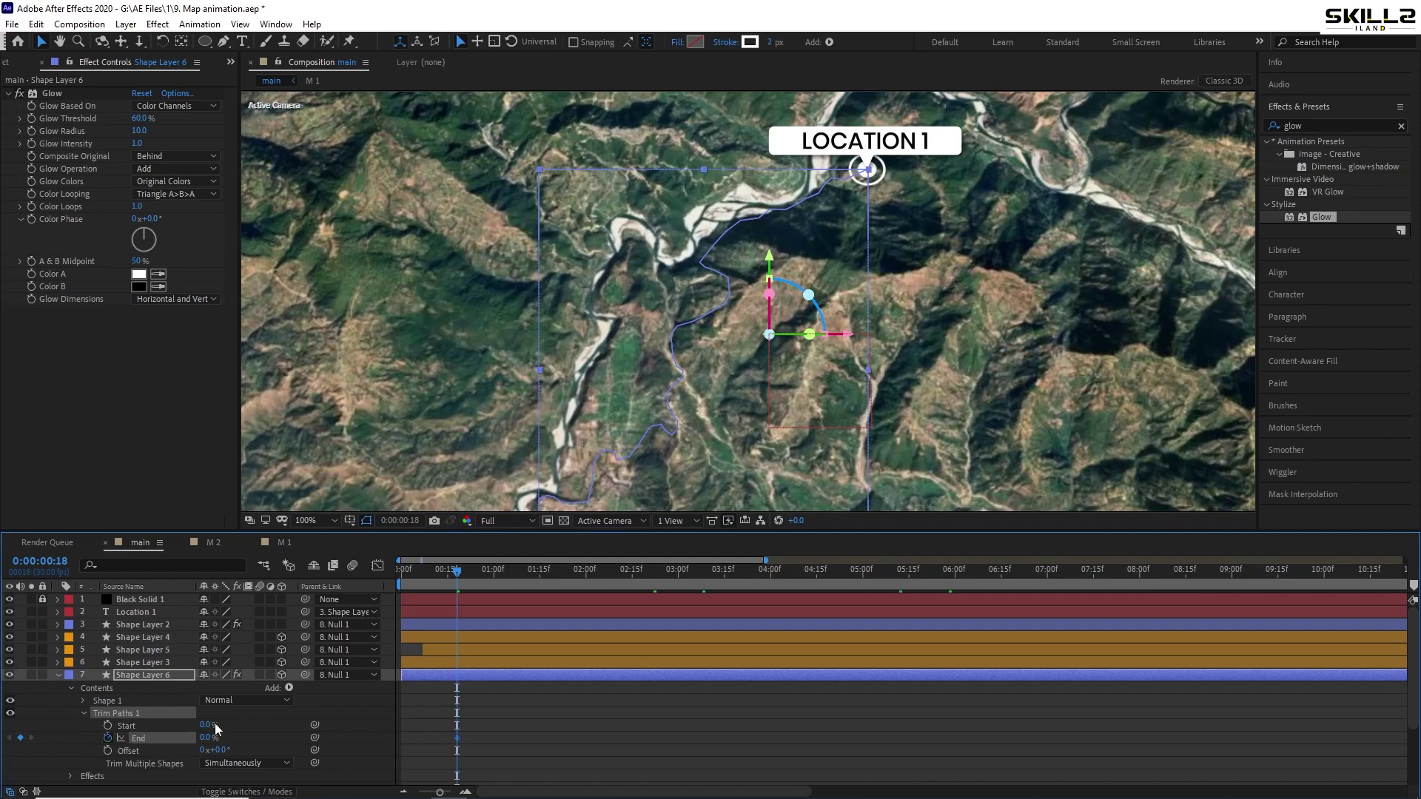
Keyframe the route's Trim Paths End at 100% at 0:00:02:02 and save the project
drag(531, 584, 591, 581)
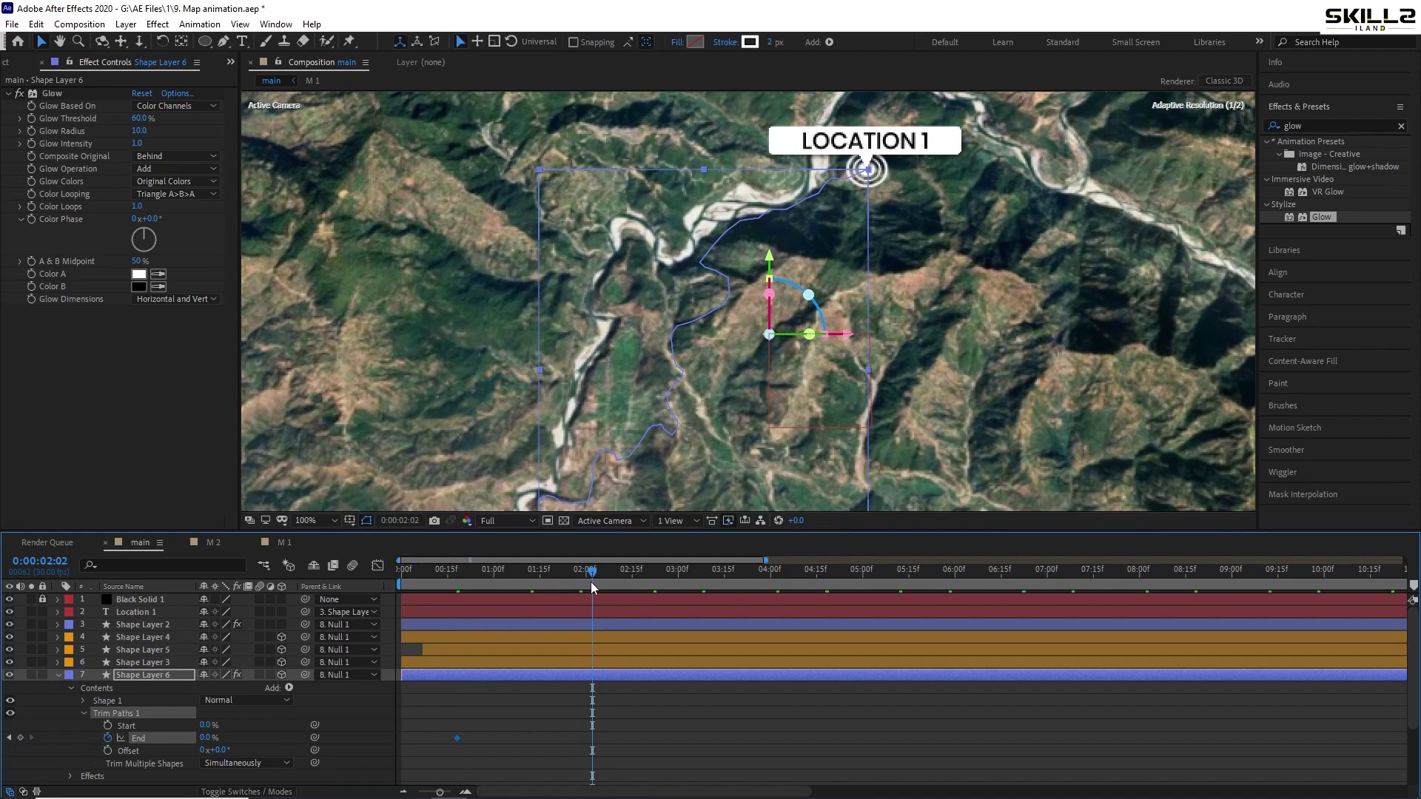
drag(206, 739, 266, 738)
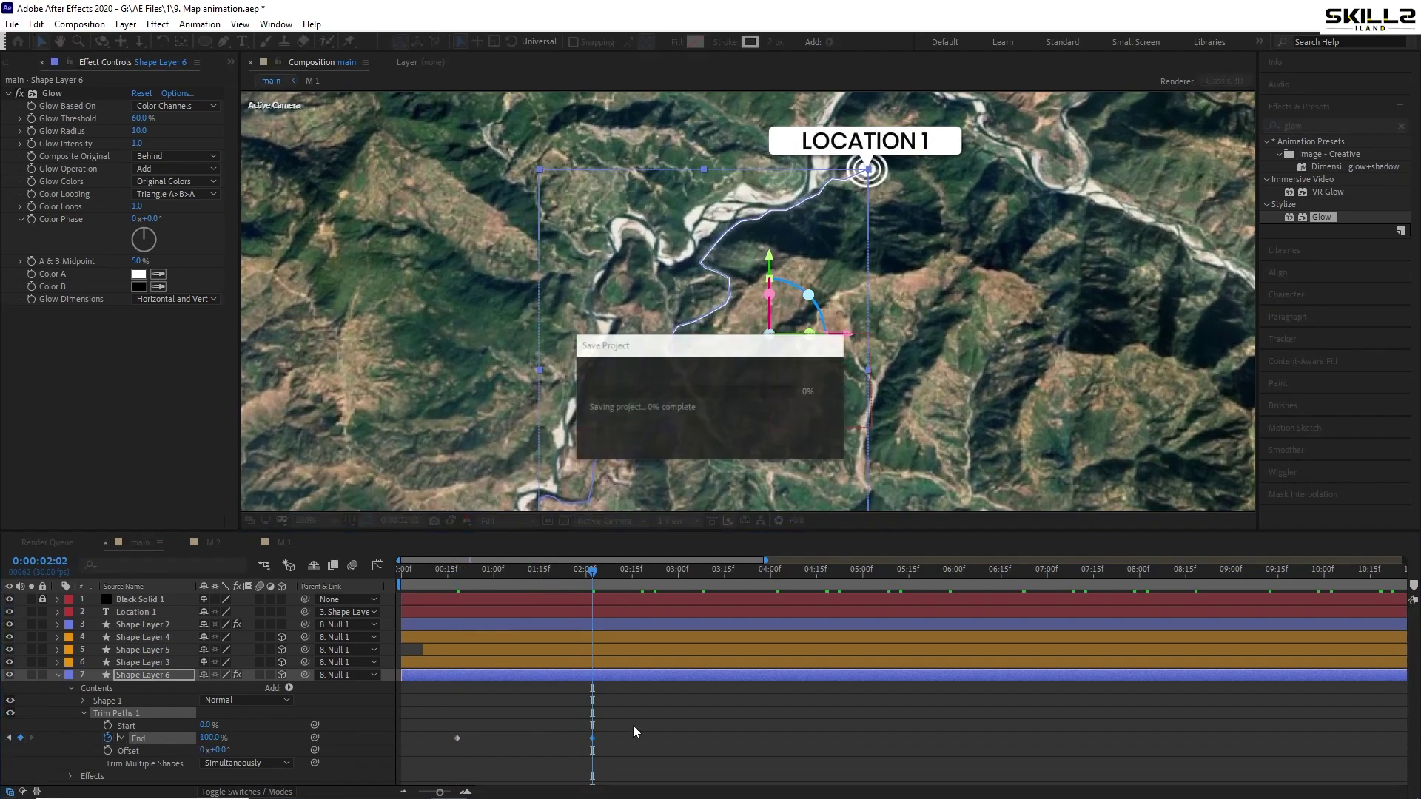
drag(635, 725, 334, 773)
drag(486, 587, 465, 580)
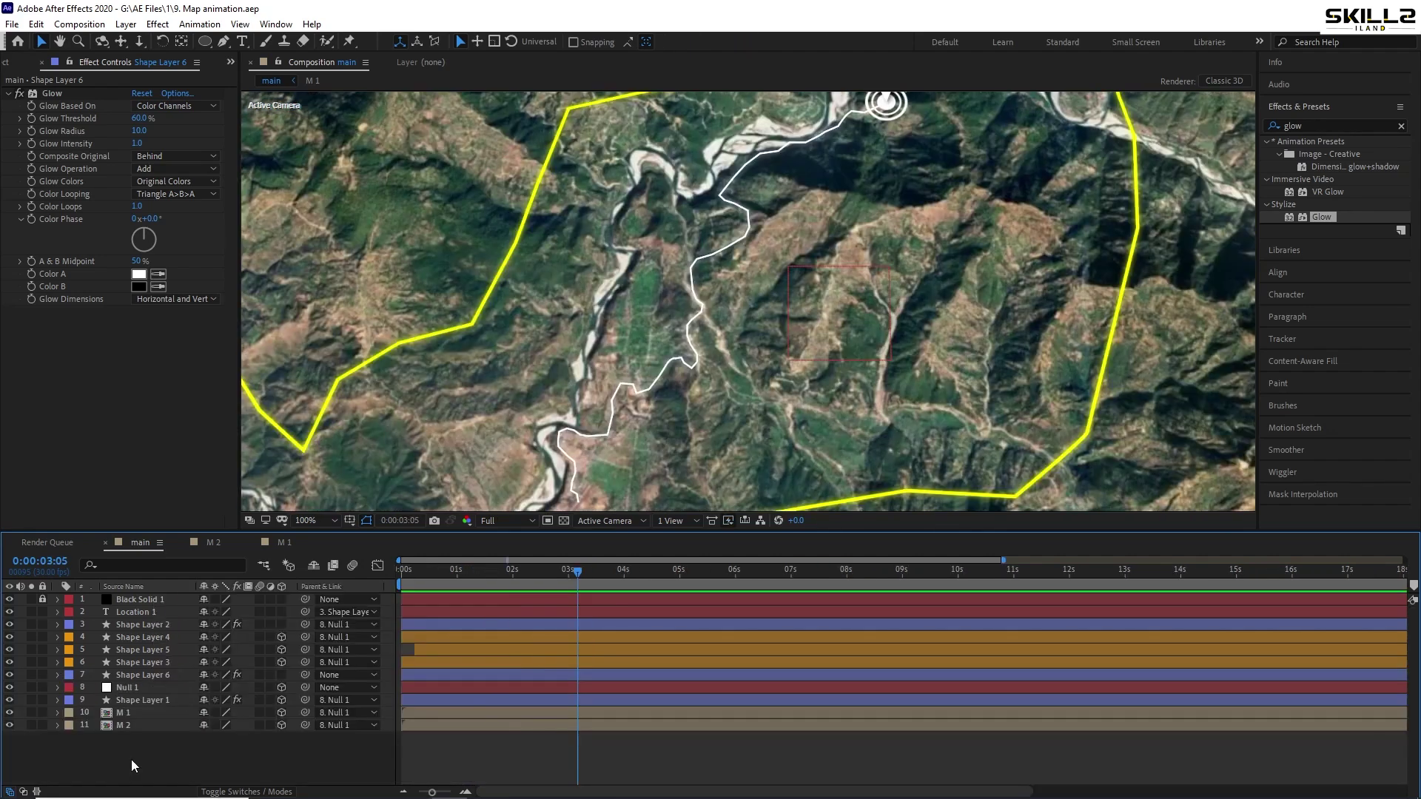
Create a text layer reading KM, placed directly below Black Solid 1 in the layer stack, and save the project
right_click(134, 765)
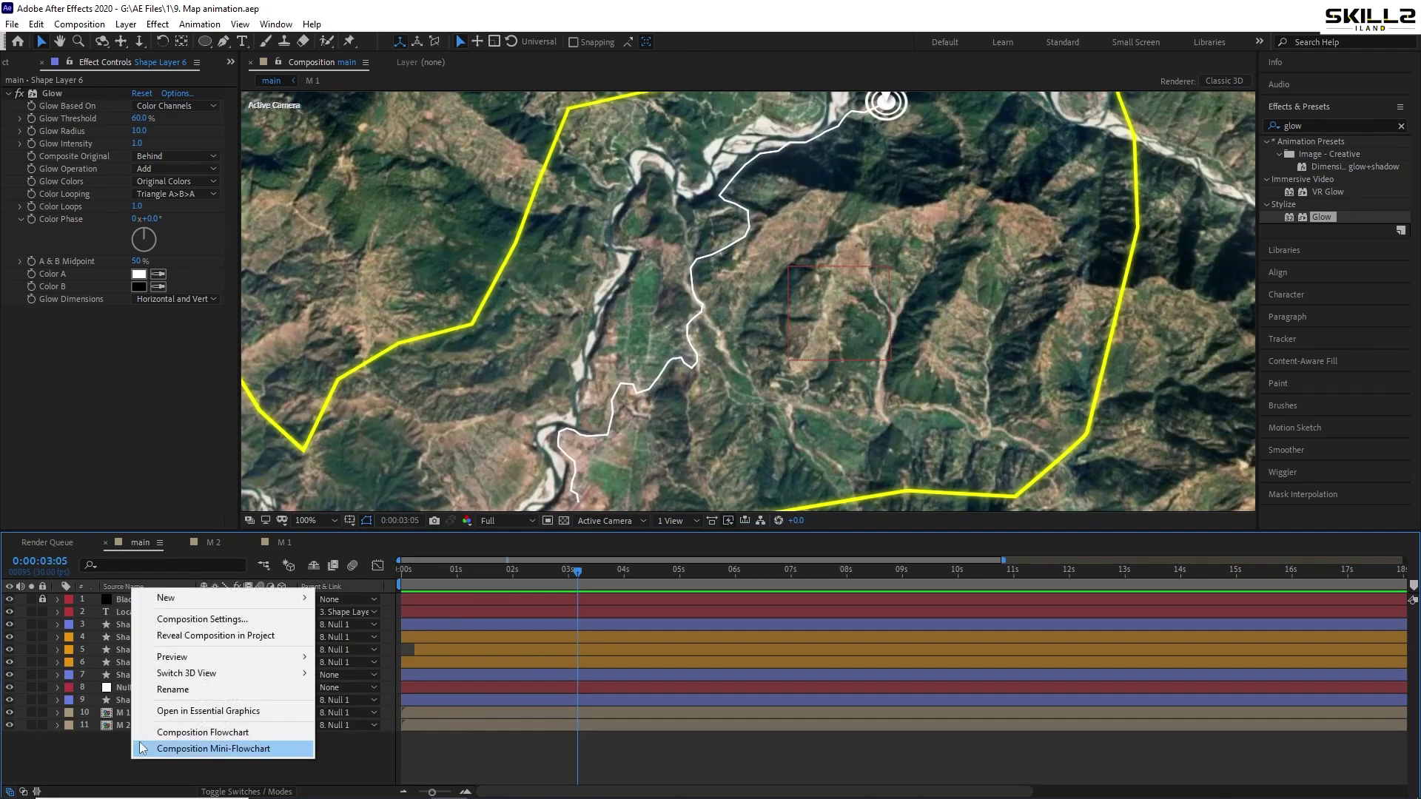
mouse_move(177, 597)
click(374, 621)
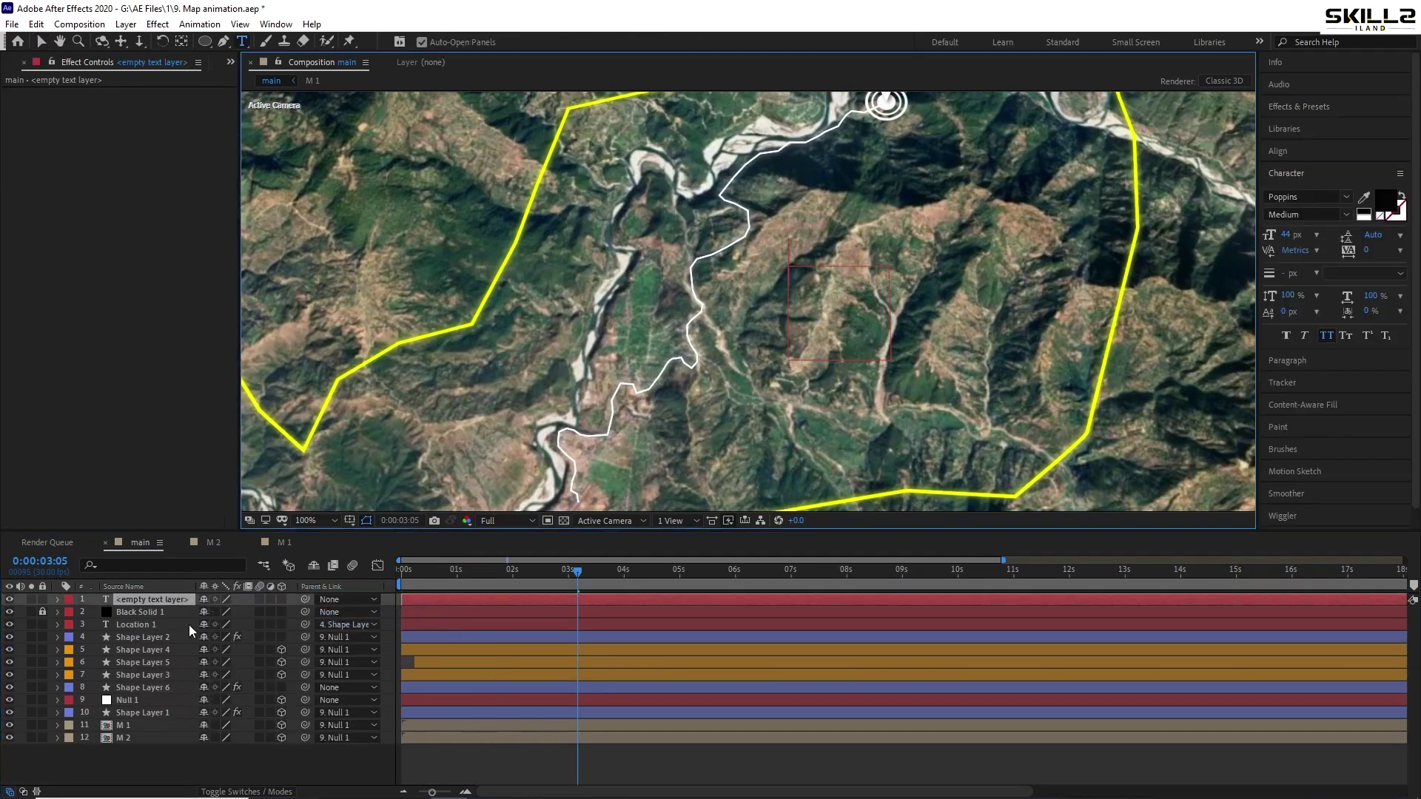
drag(148, 603, 146, 617)
key(ctrl+s)
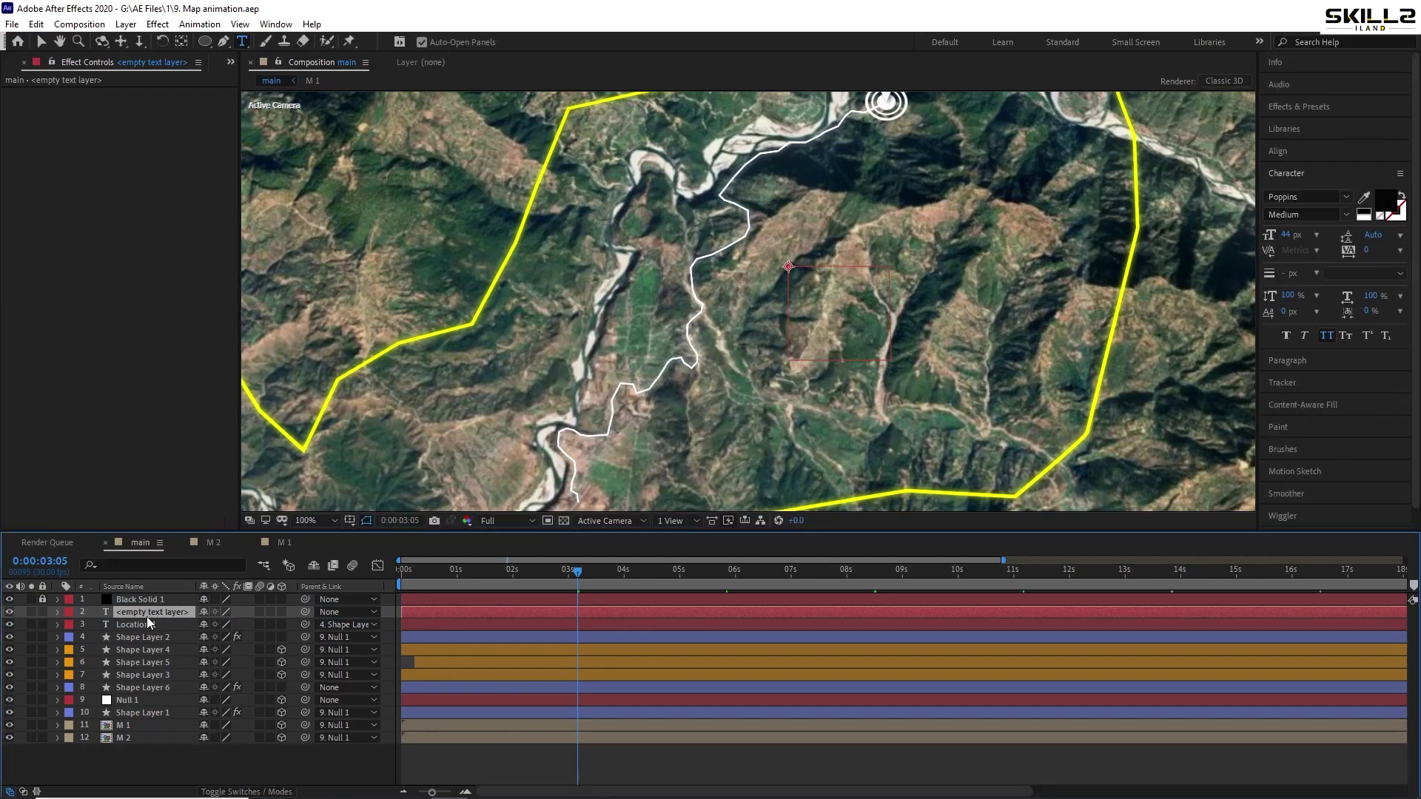
text(KM)
Format the KM text as white at 20 px, move it beside the white route and save the project
click(1386, 198)
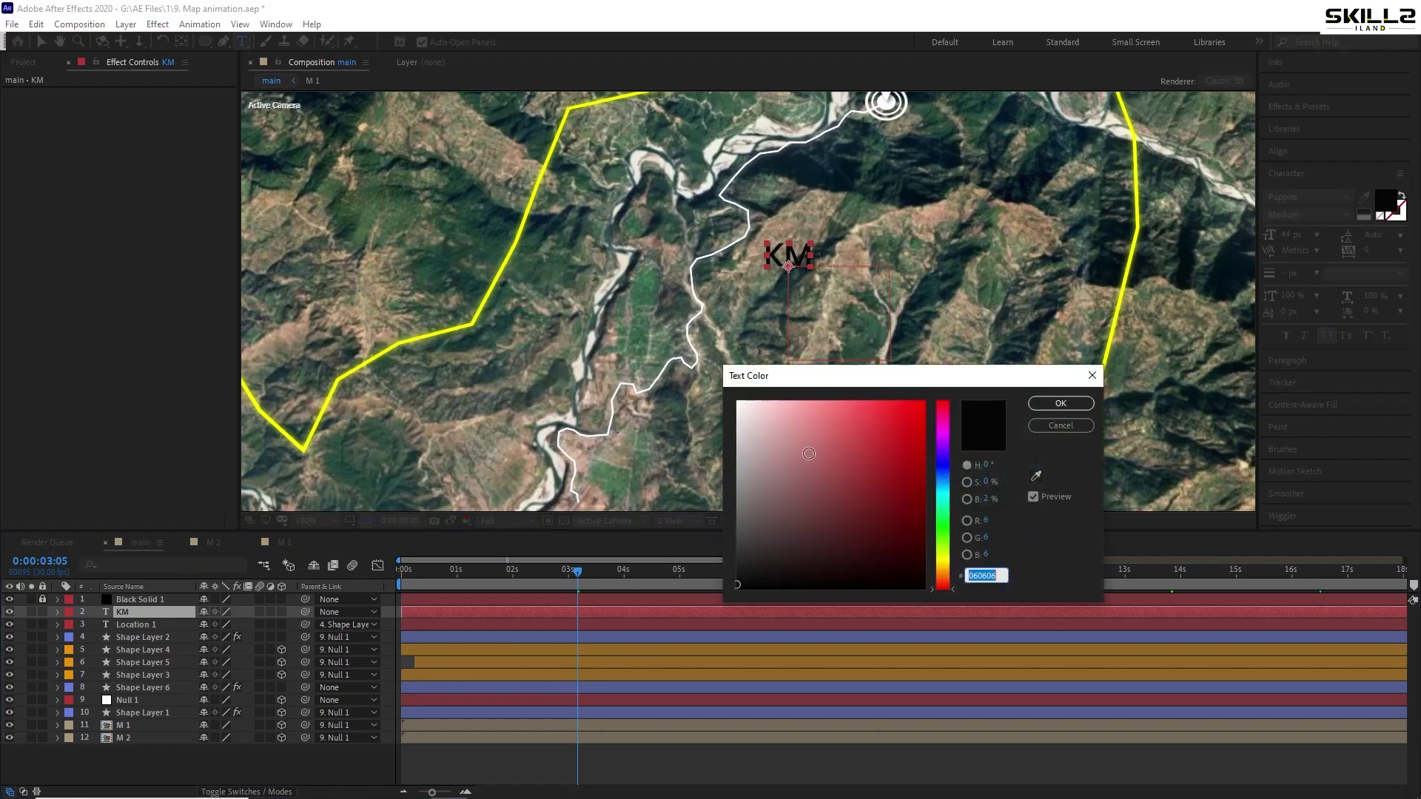
click(1060, 404)
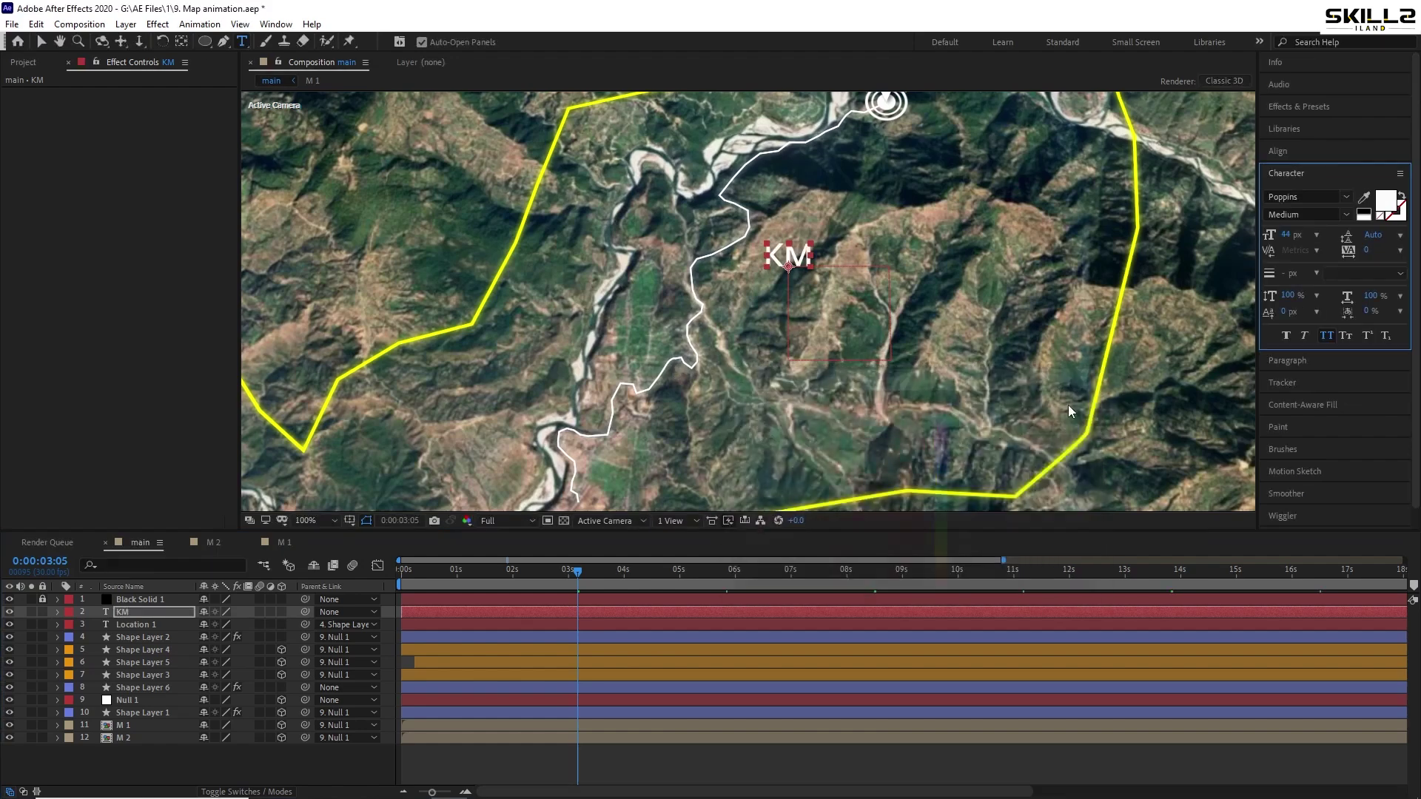
drag(1292, 234, 1273, 235)
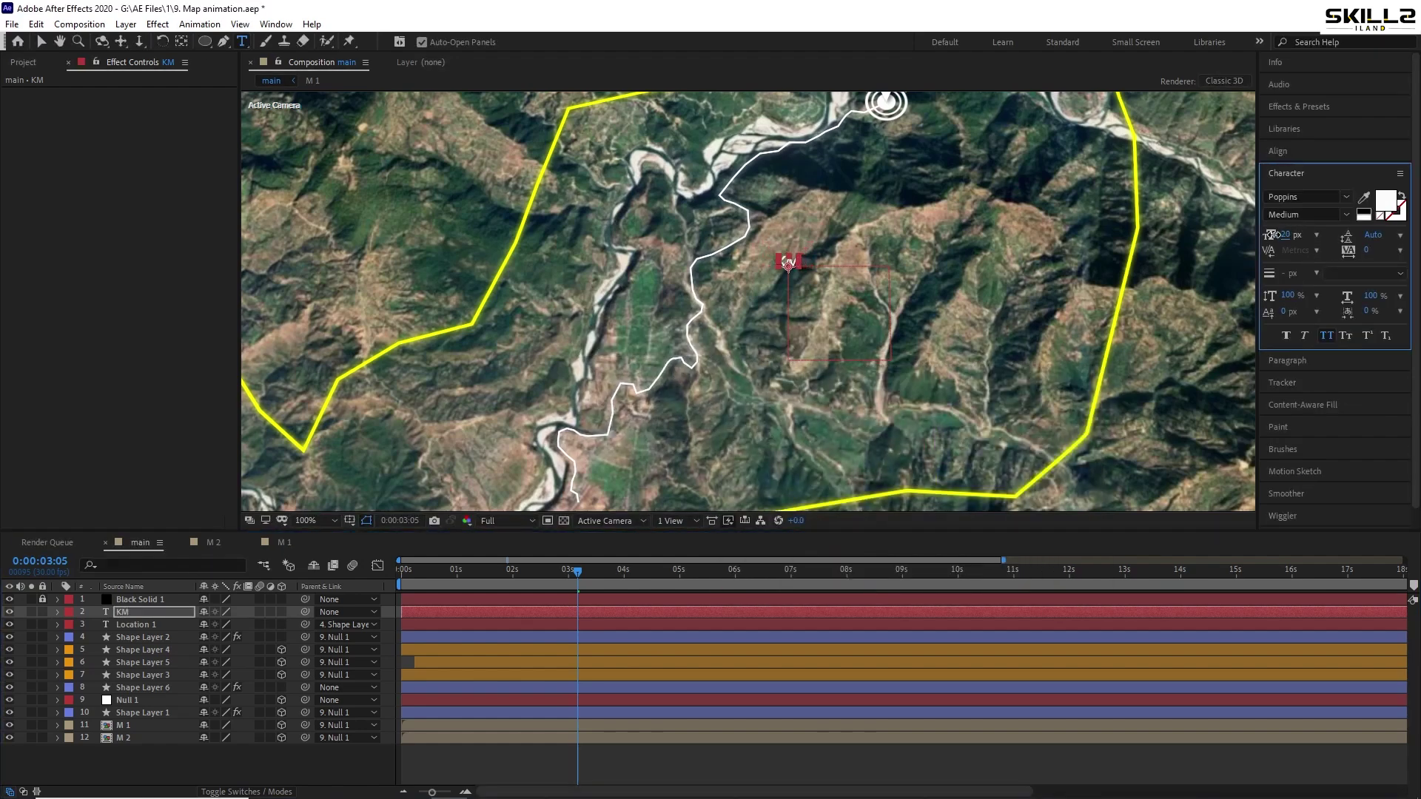
key(v)
drag(787, 265, 754, 255)
key(ctrl+s)
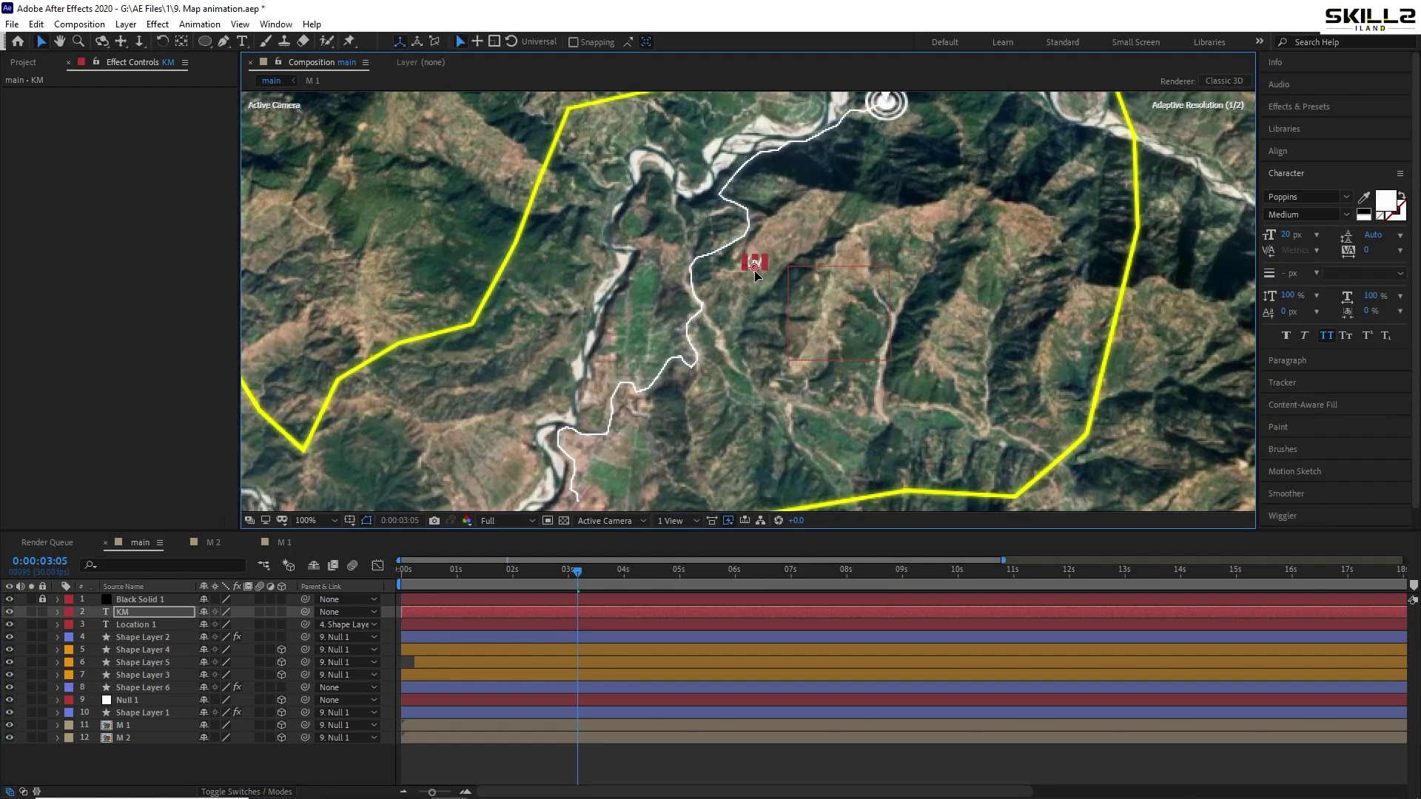
Duplicate the KM text layer, place the copy just before KM and change its text to 0
key(ctrl+d)
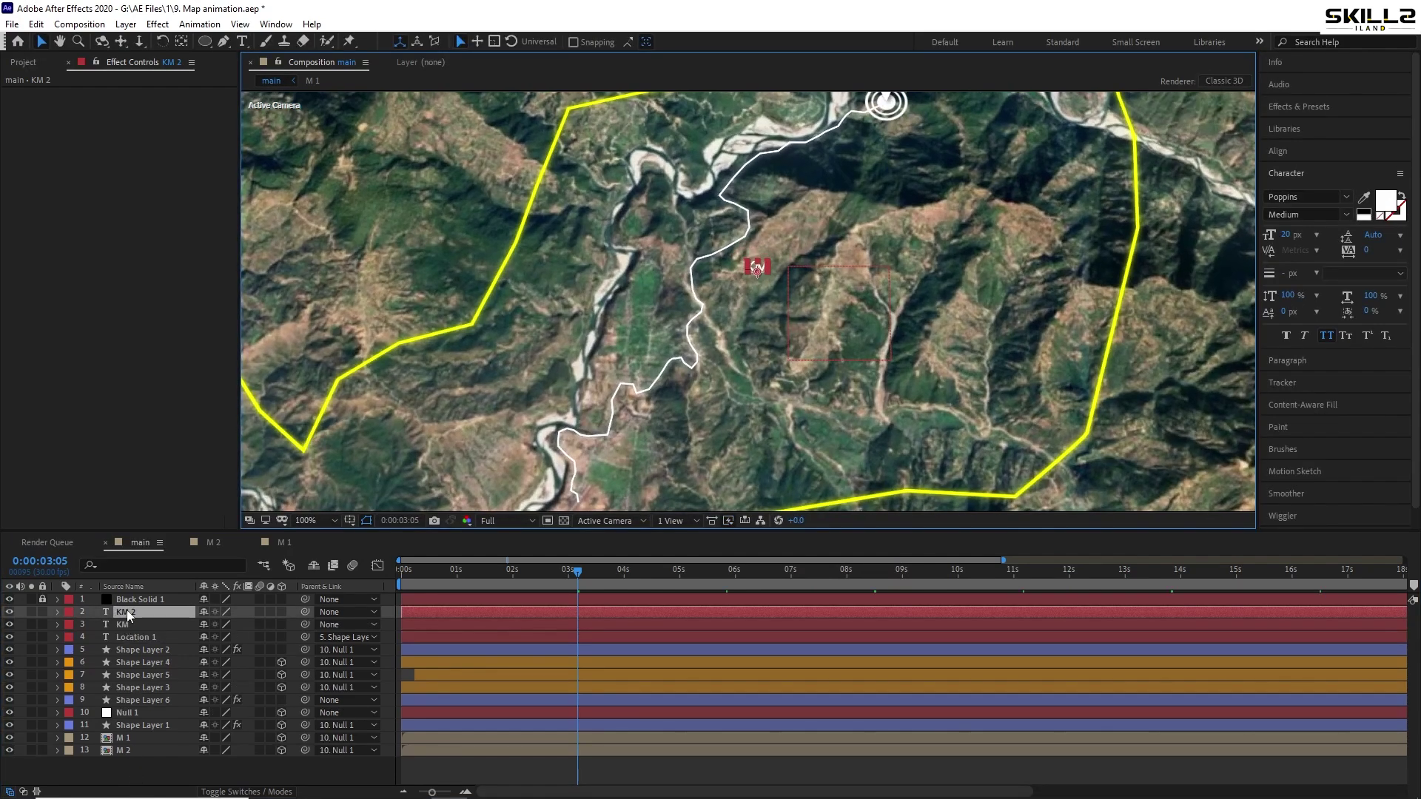
key(Return)
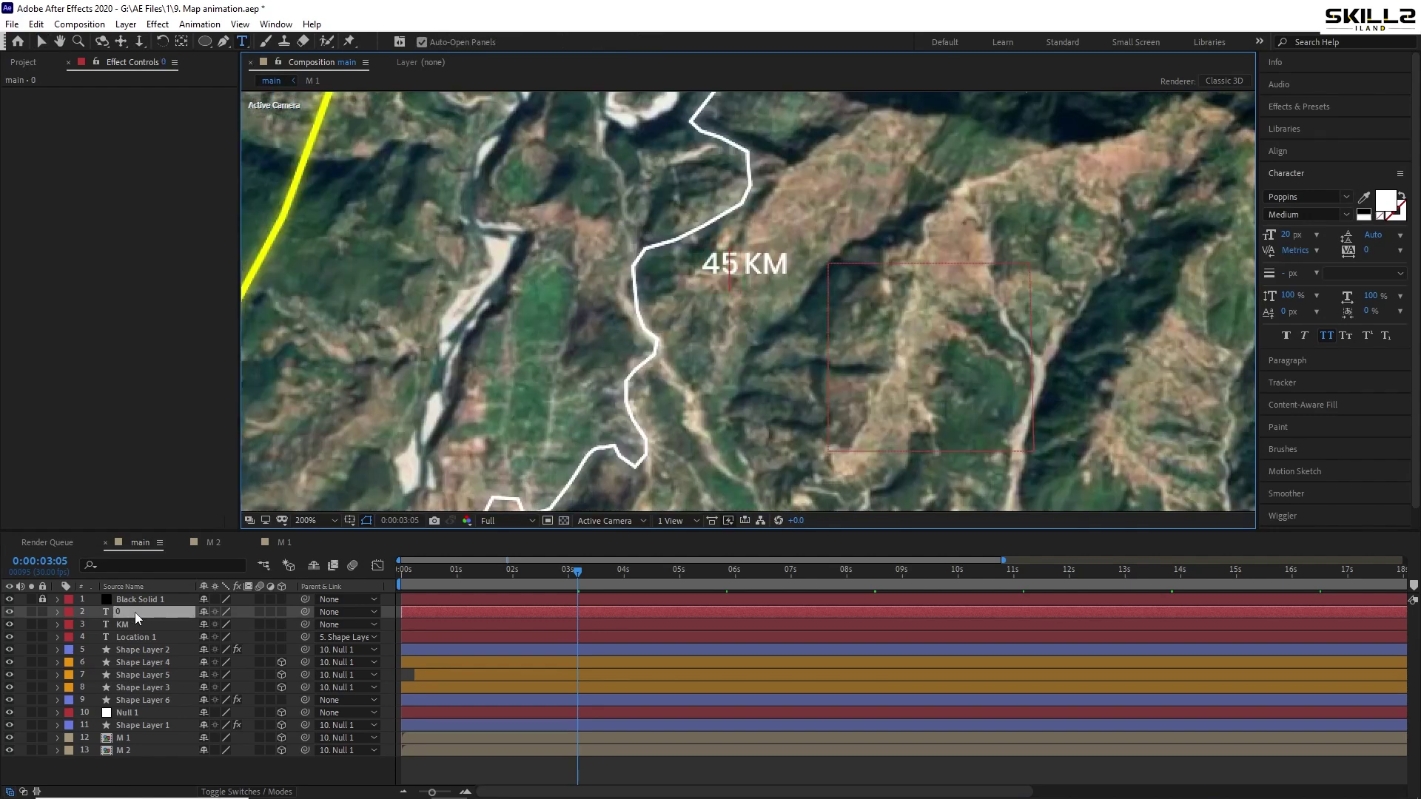
text(0)
click(155, 776)
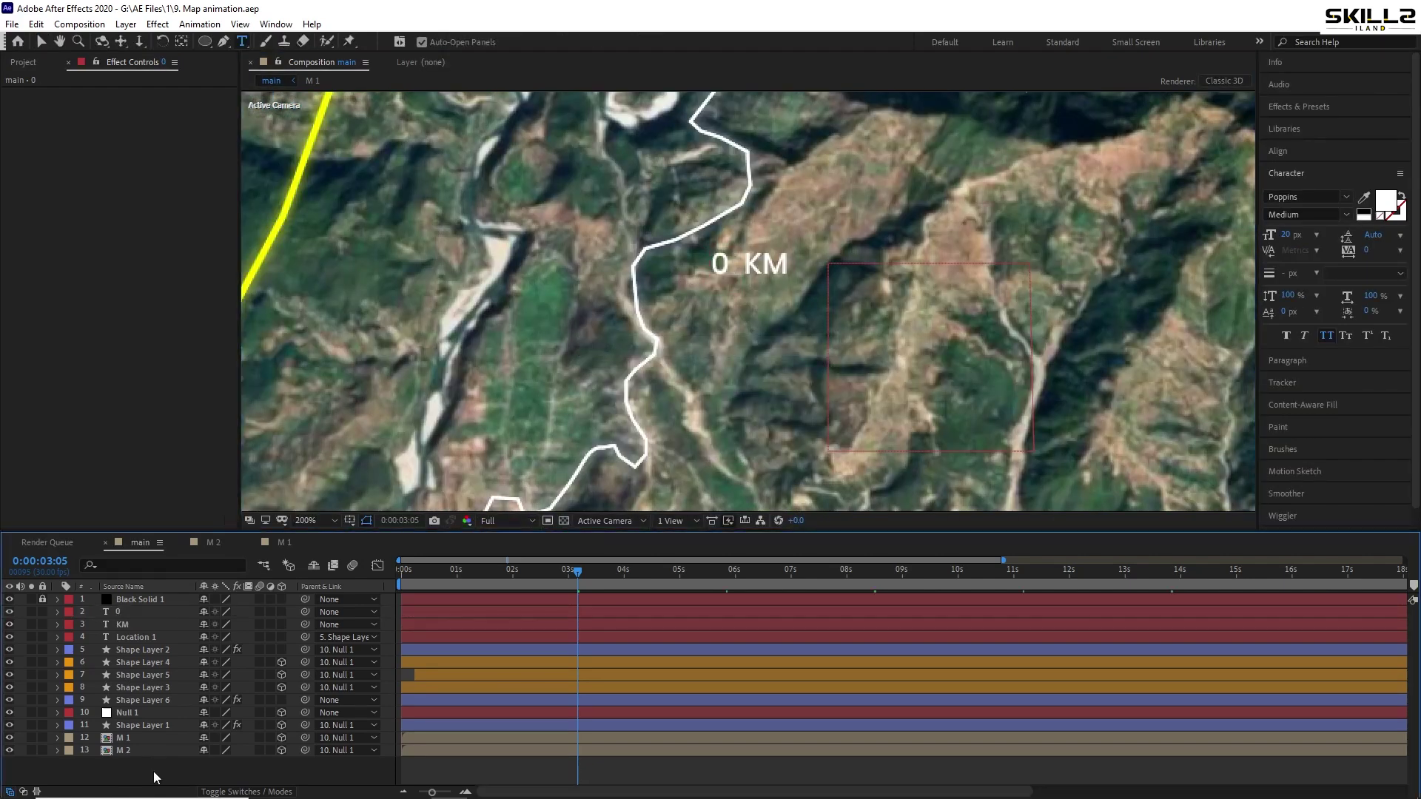
Apply the Slider Control expression effect to the 0 text layer
click(135, 615)
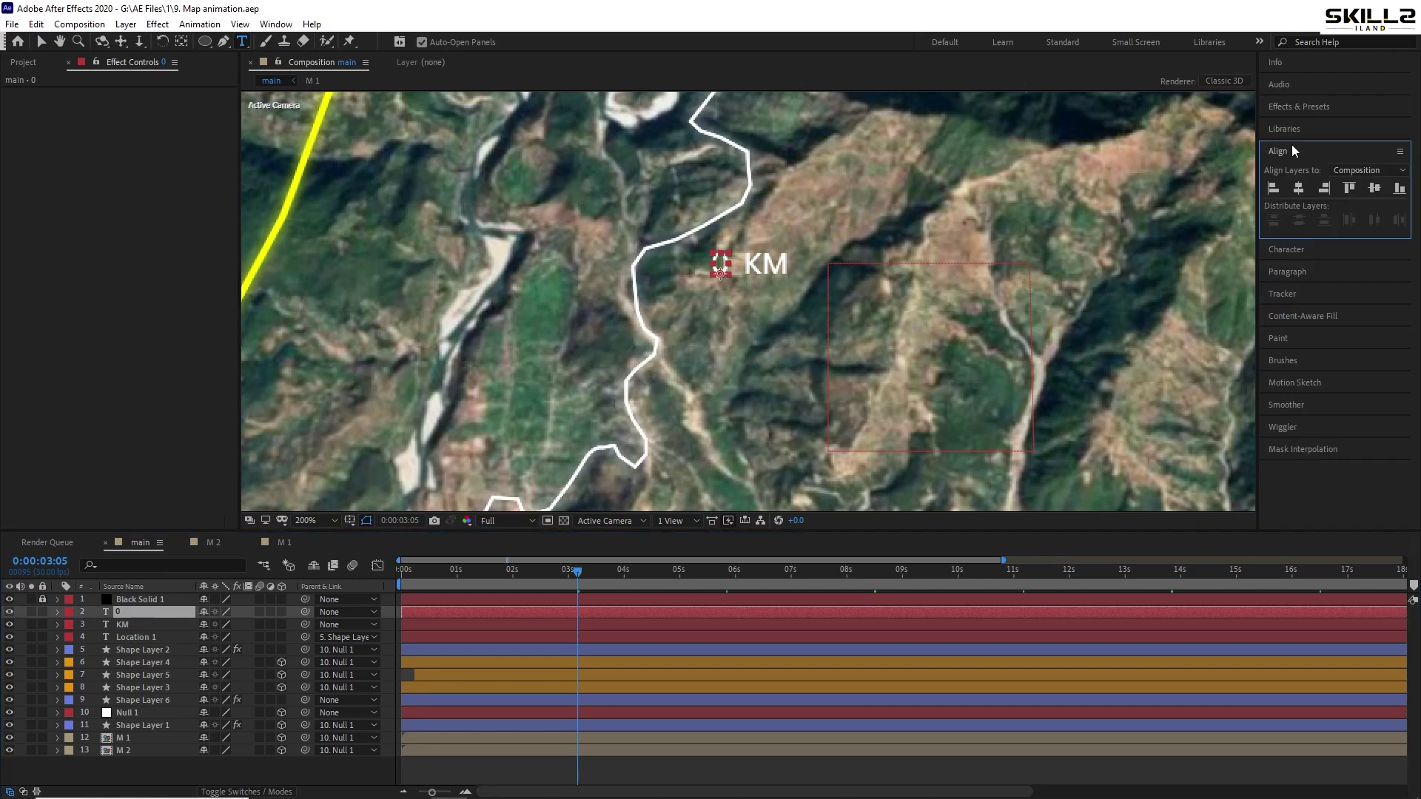
click(1293, 107)
click(1320, 123)
drag(1320, 123, 1264, 132)
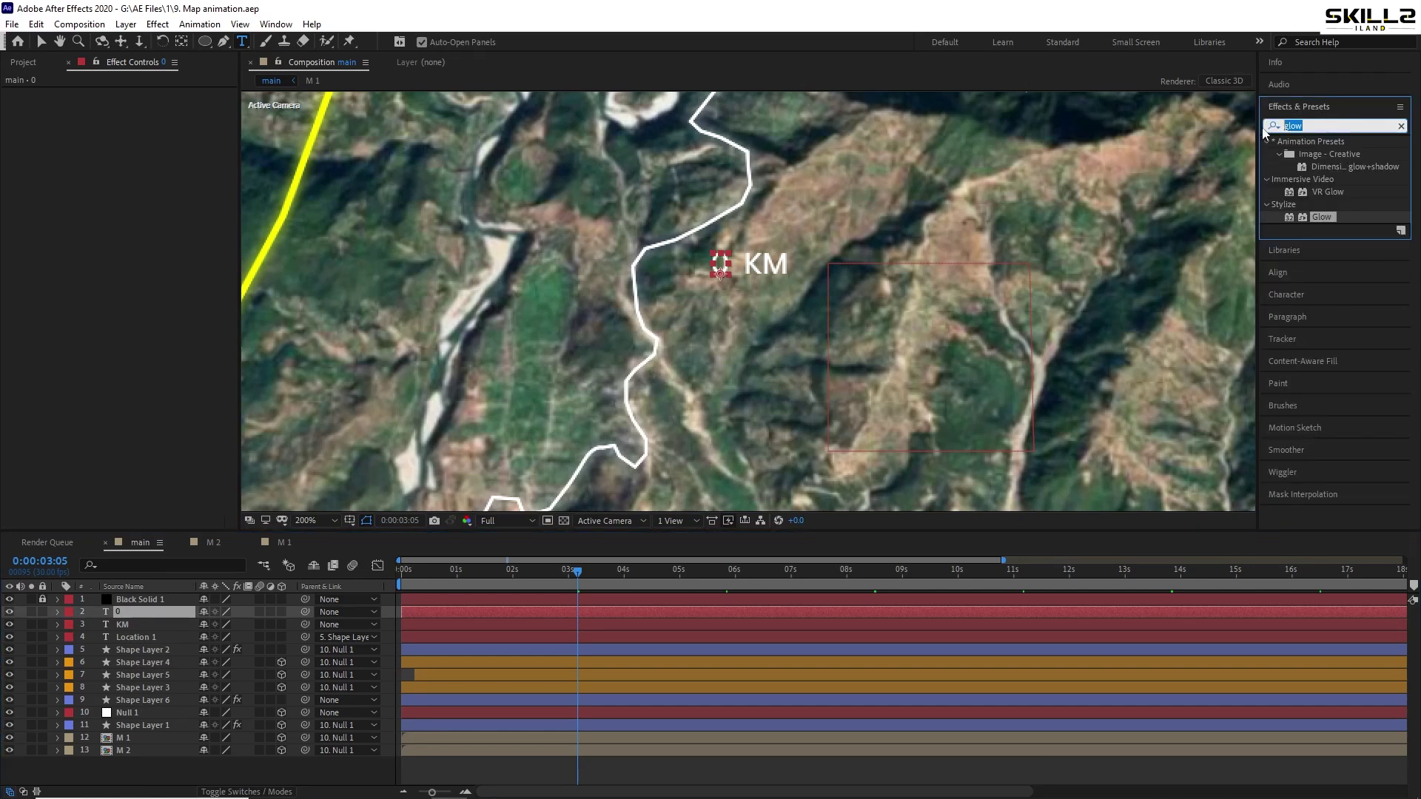
text(slider)
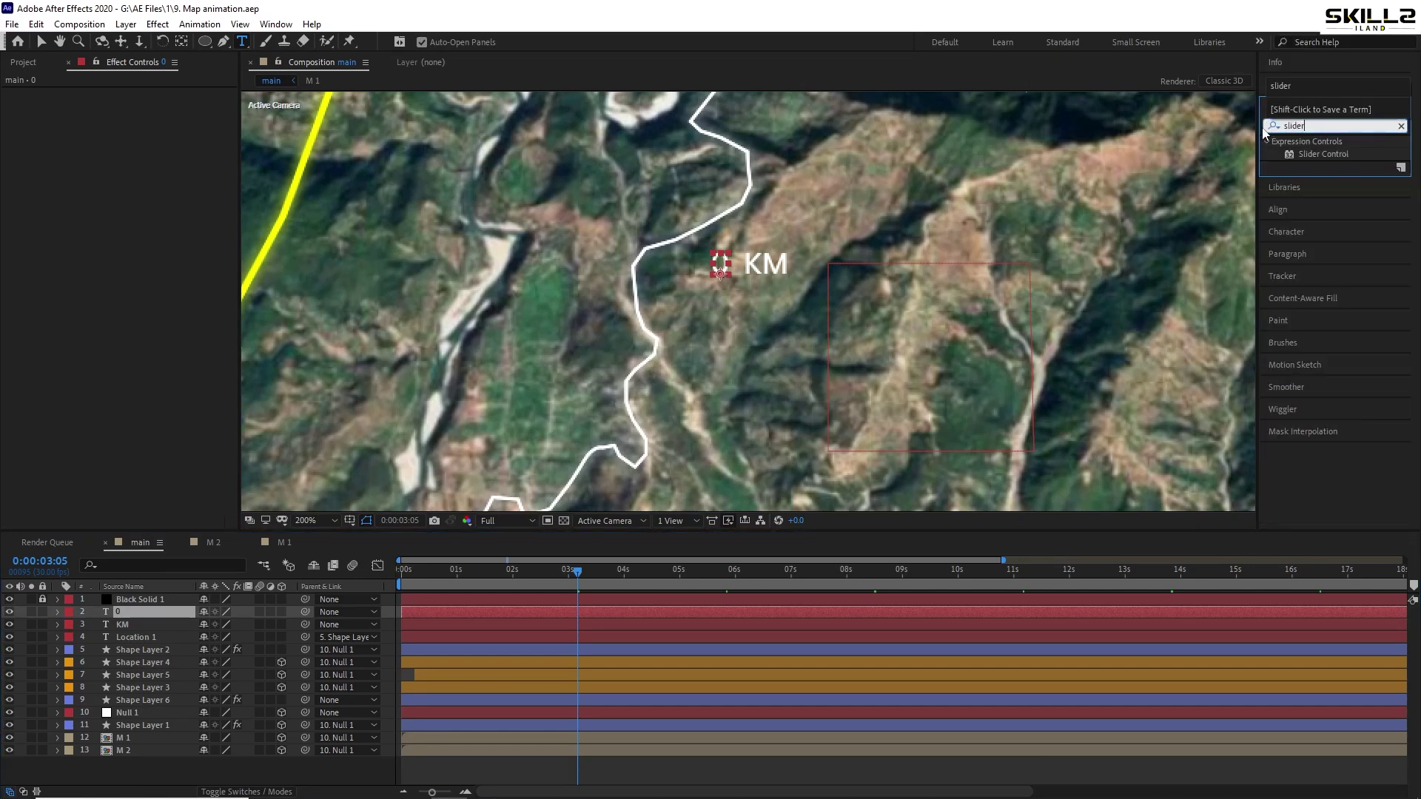
double_click(1339, 157)
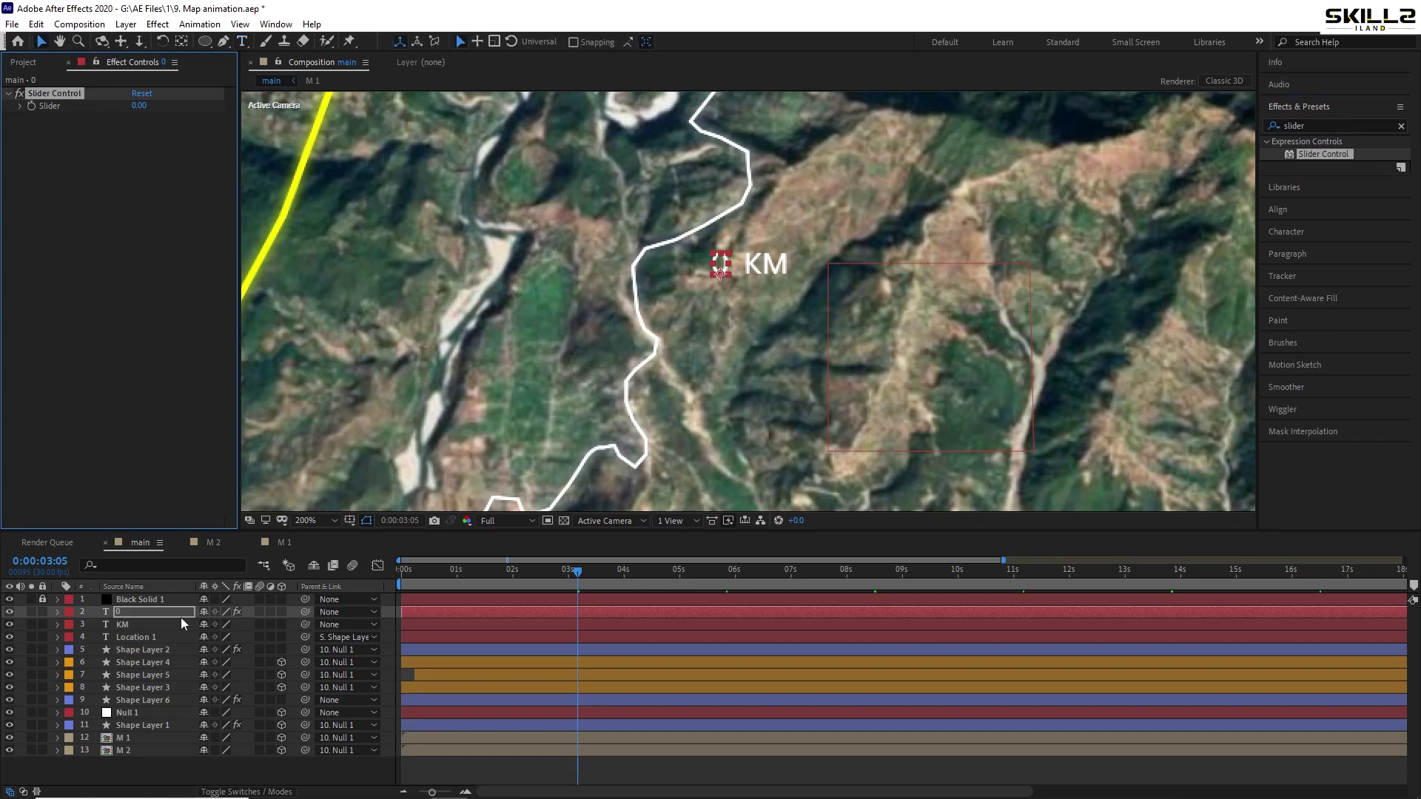
Link the Source Text of the 0 layer to its Slider Control's Slider property
click(57, 612)
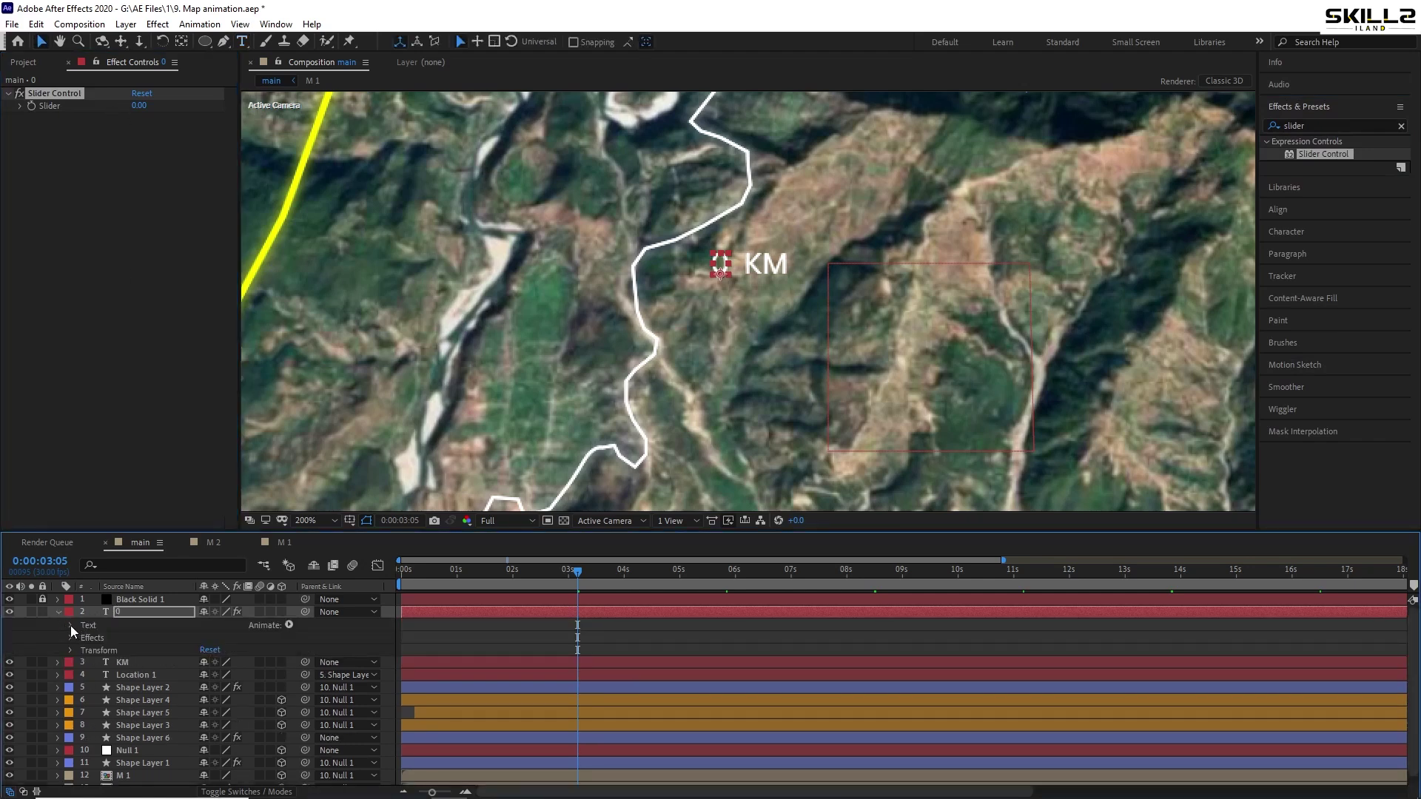
click(70, 625)
drag(317, 636, 49, 105)
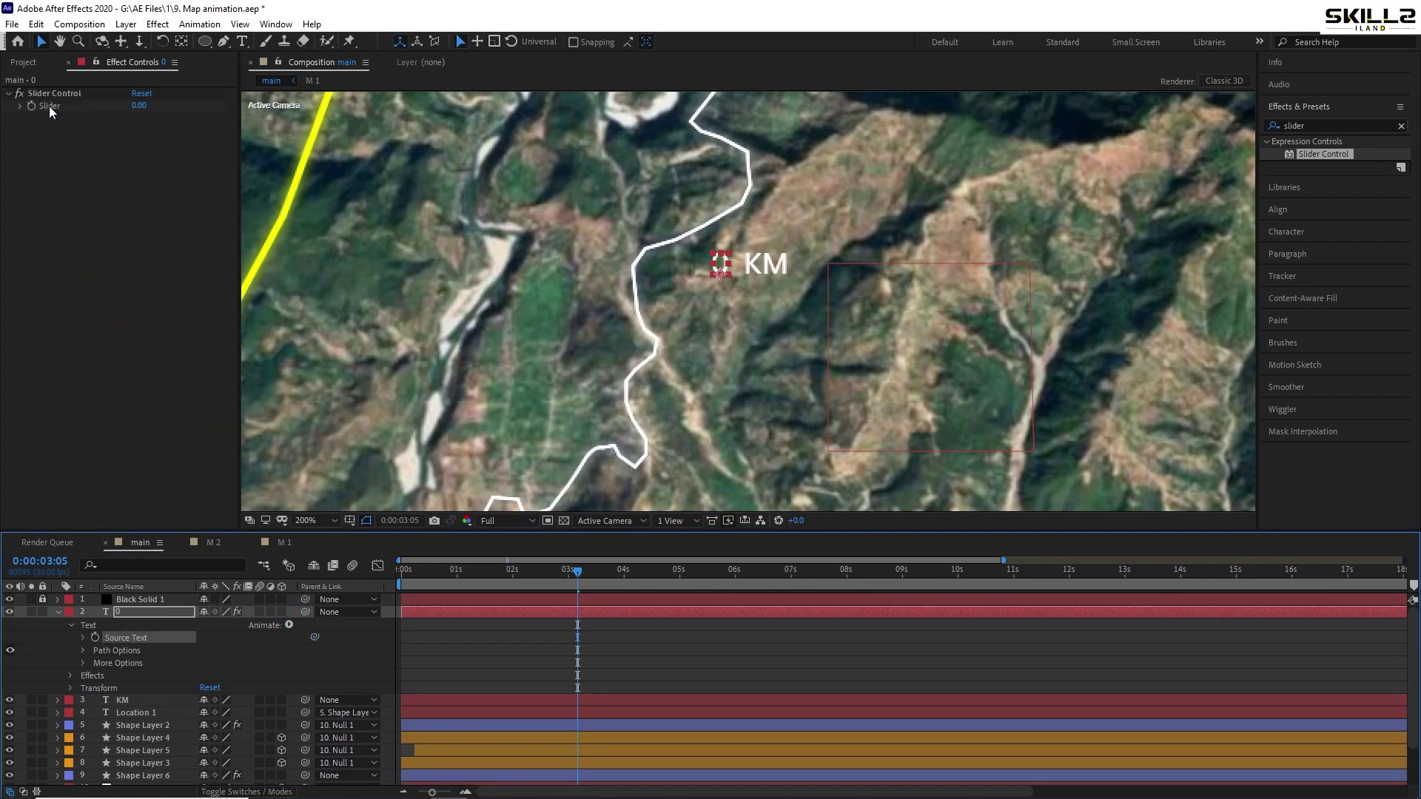
Keyframe the 0 layer's Slider at 0 at 0:00:00:12, in line with the route's first End keyframe
click(507, 776)
key(u)
drag(447, 578, 423, 597)
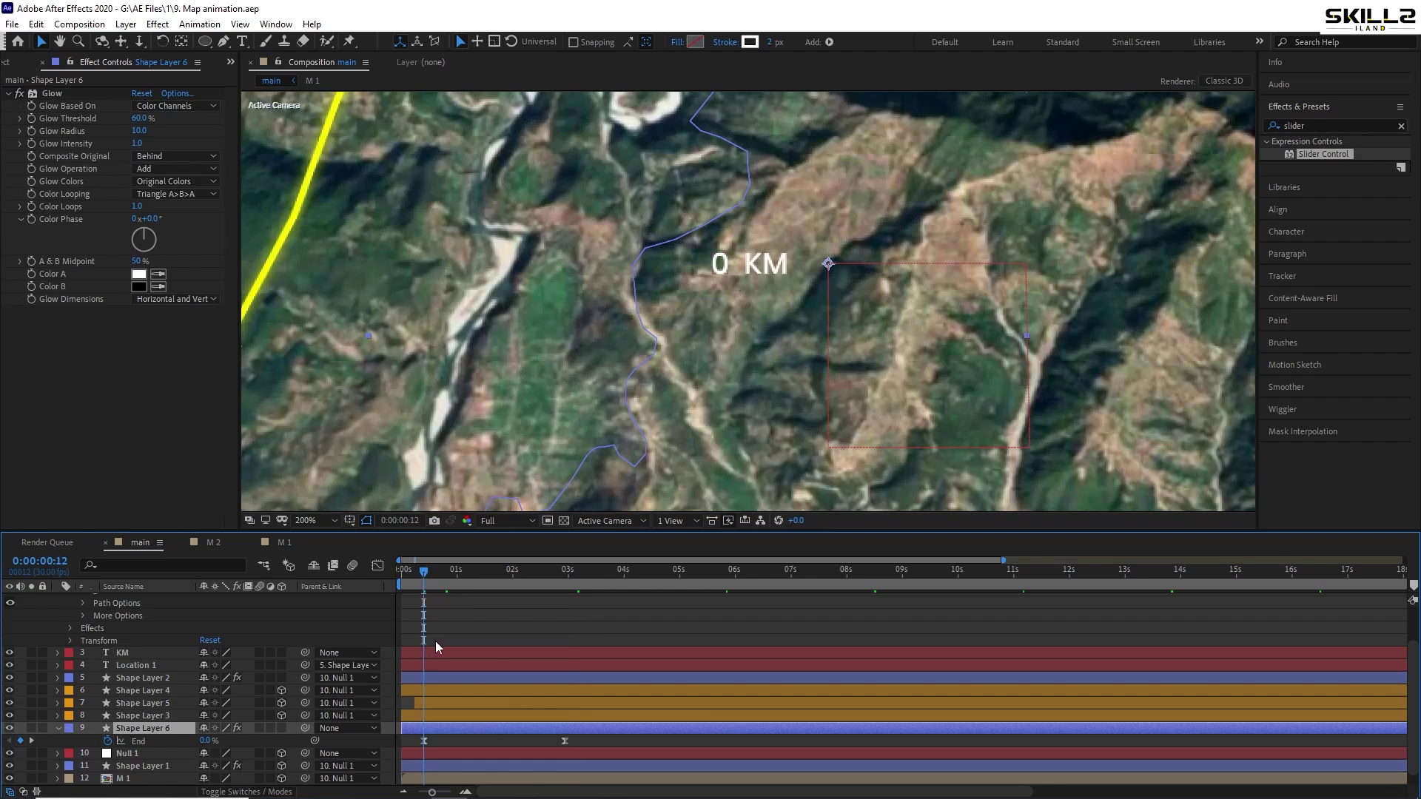
scroll(435, 641, up, 2)
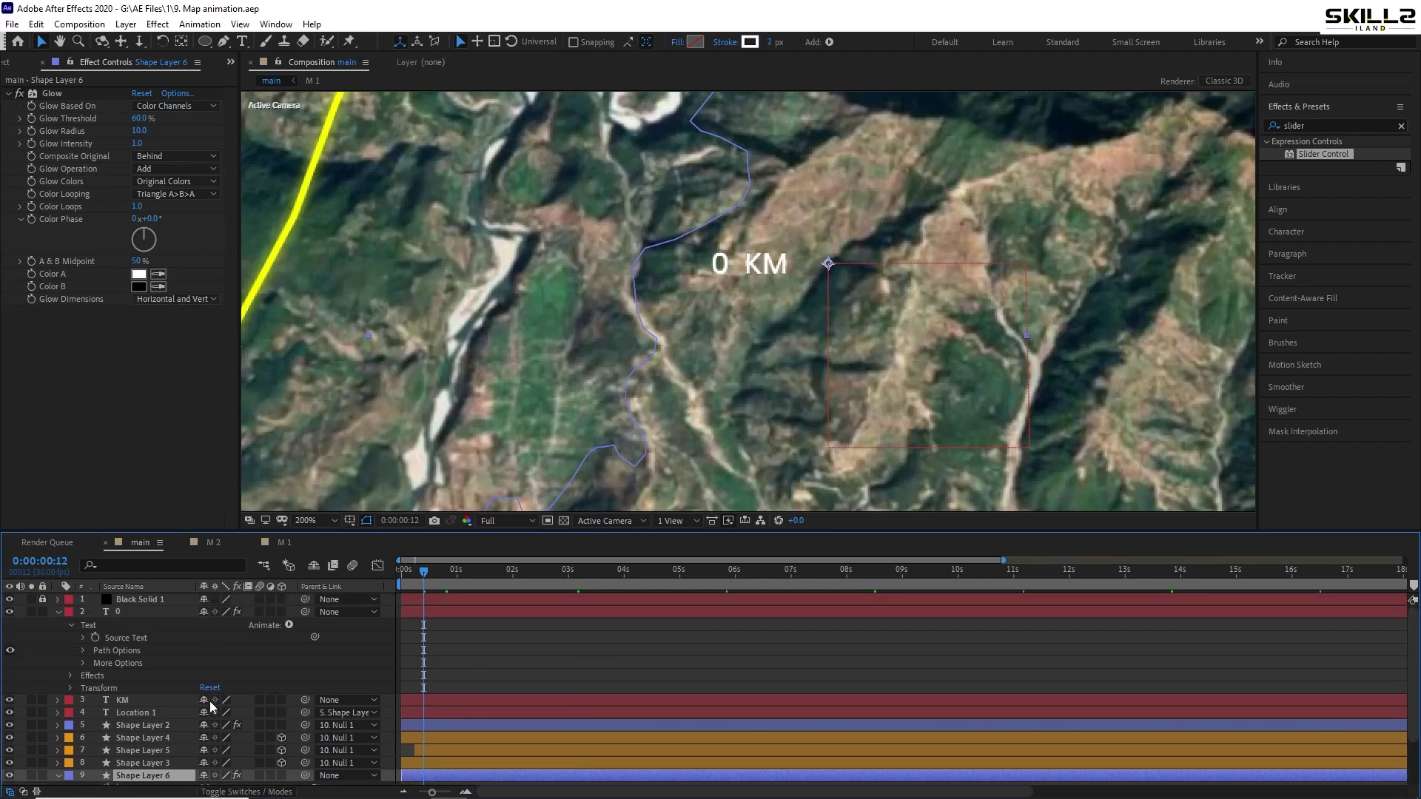
click(130, 615)
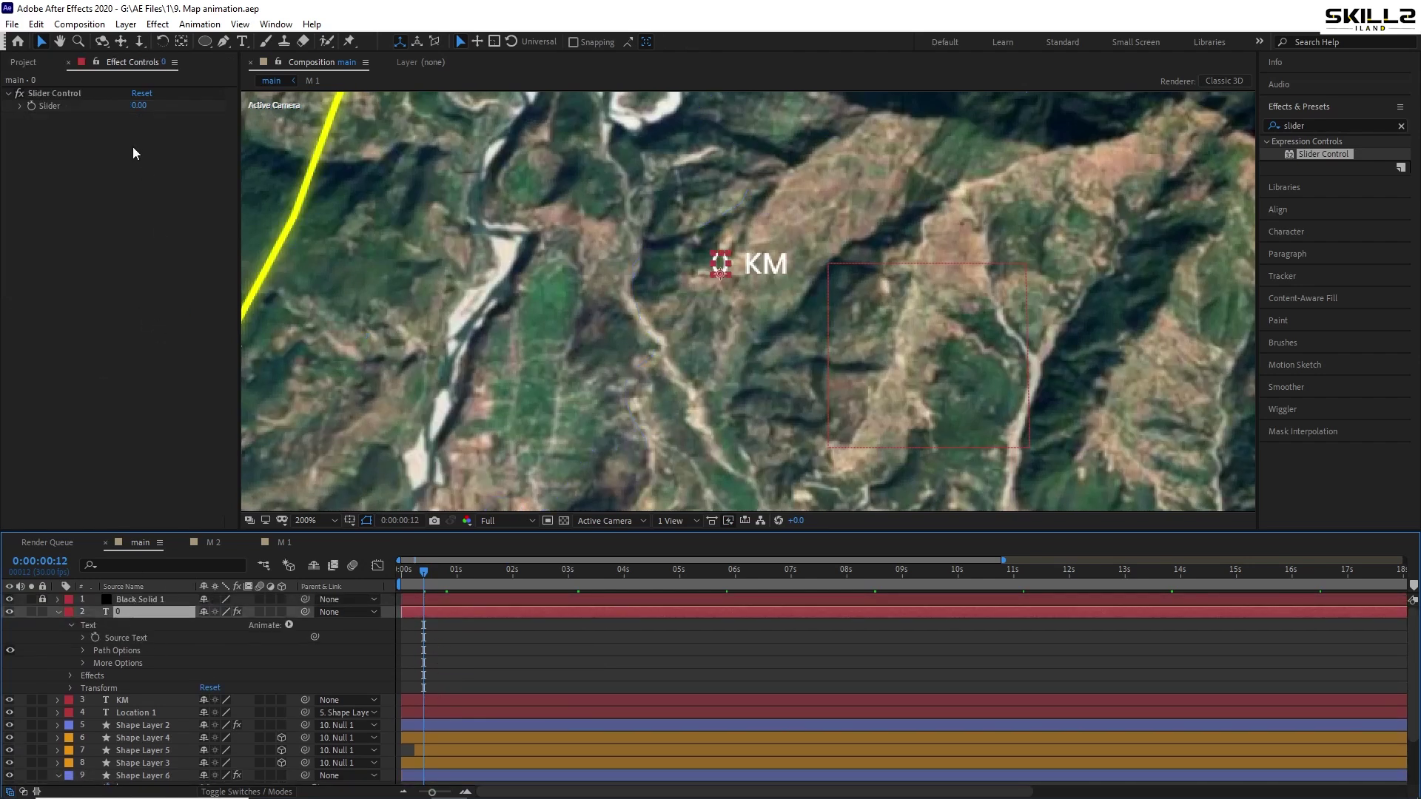
click(31, 107)
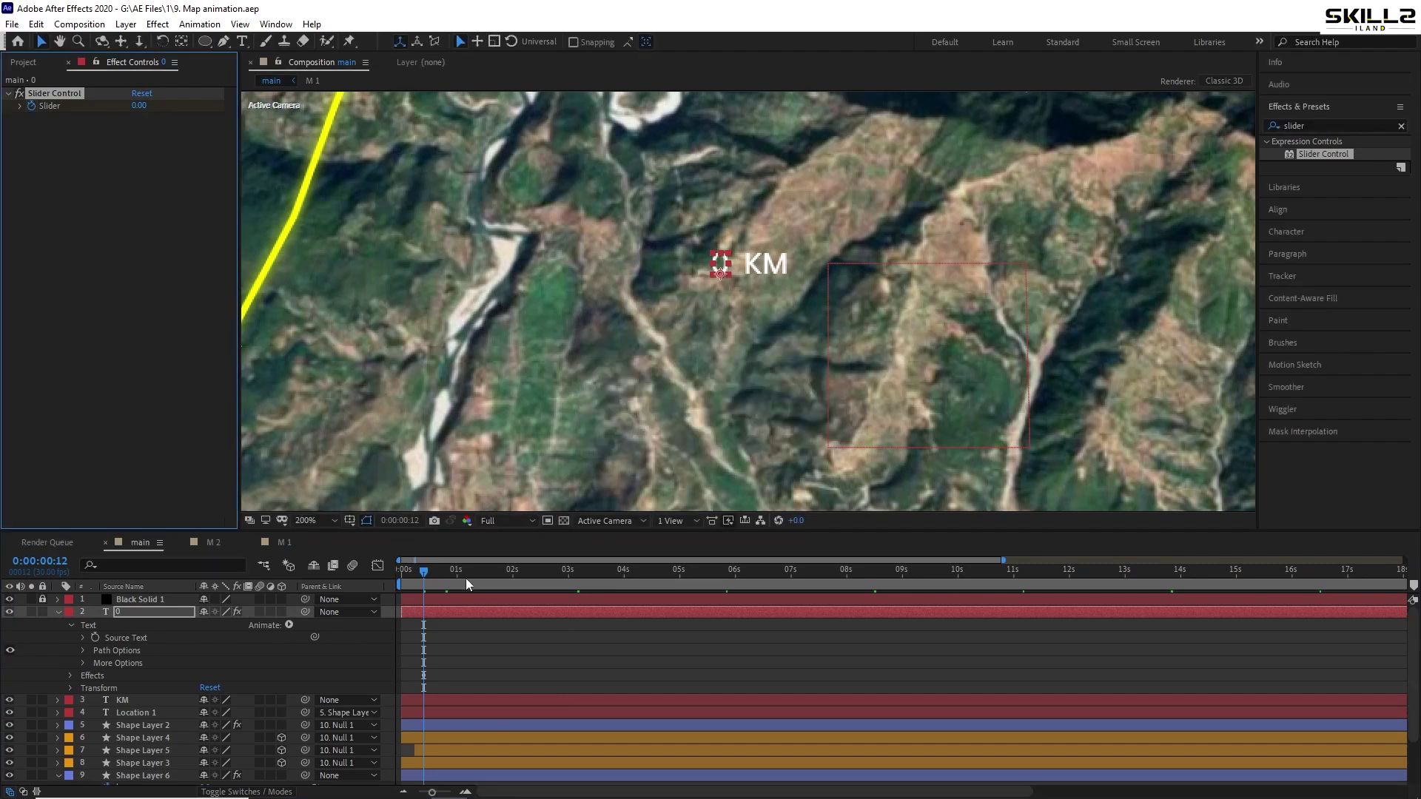
Keyframe the 0 layer's Slider at 45 at 0:00:02:28, in line with the route's last End keyframe
scroll(474, 595, down, 3)
drag(558, 579, 563, 580)
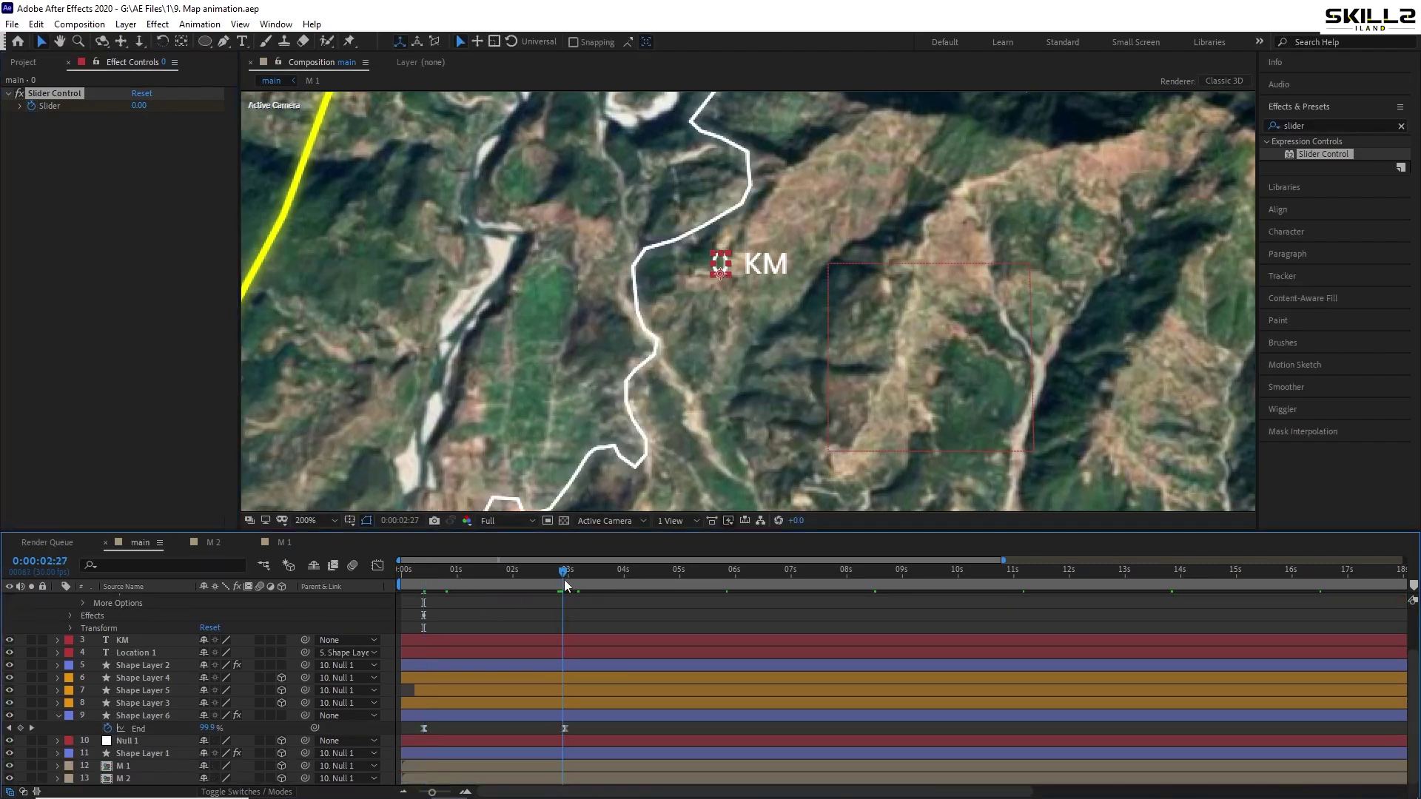
key(equal)
key(equal)
key(equal)
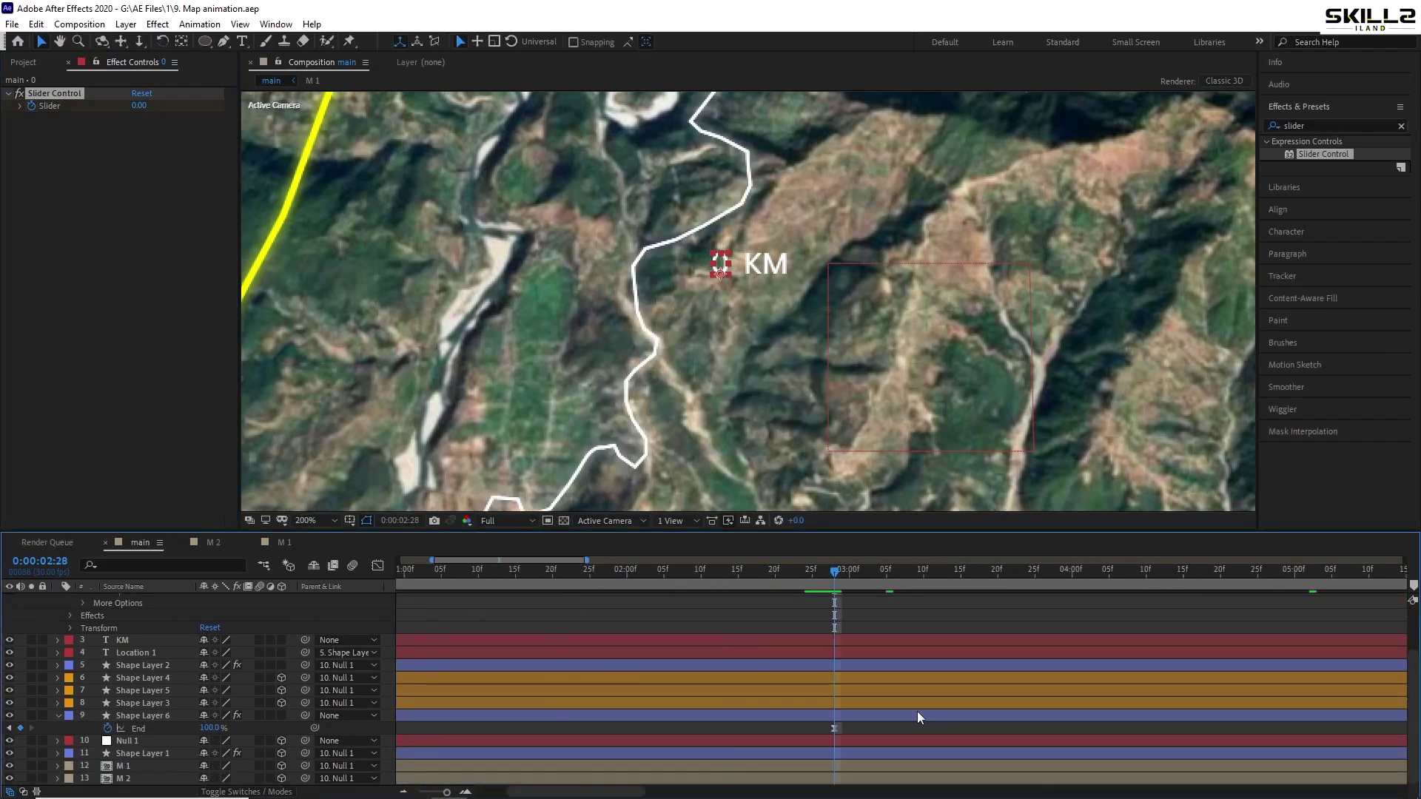
key(minus)
key(minus)
key(minus)
scroll(757, 685, up, 3)
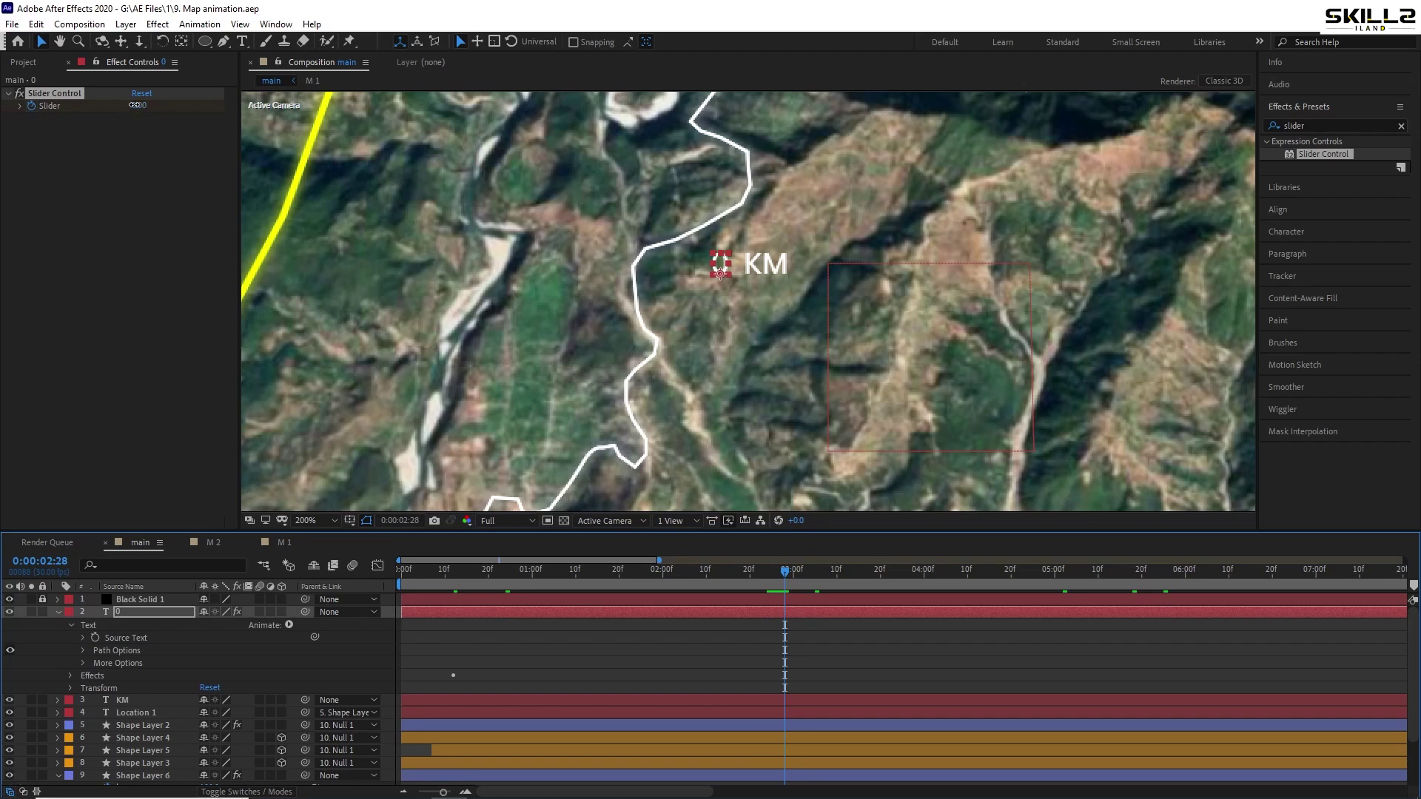
click(136, 105)
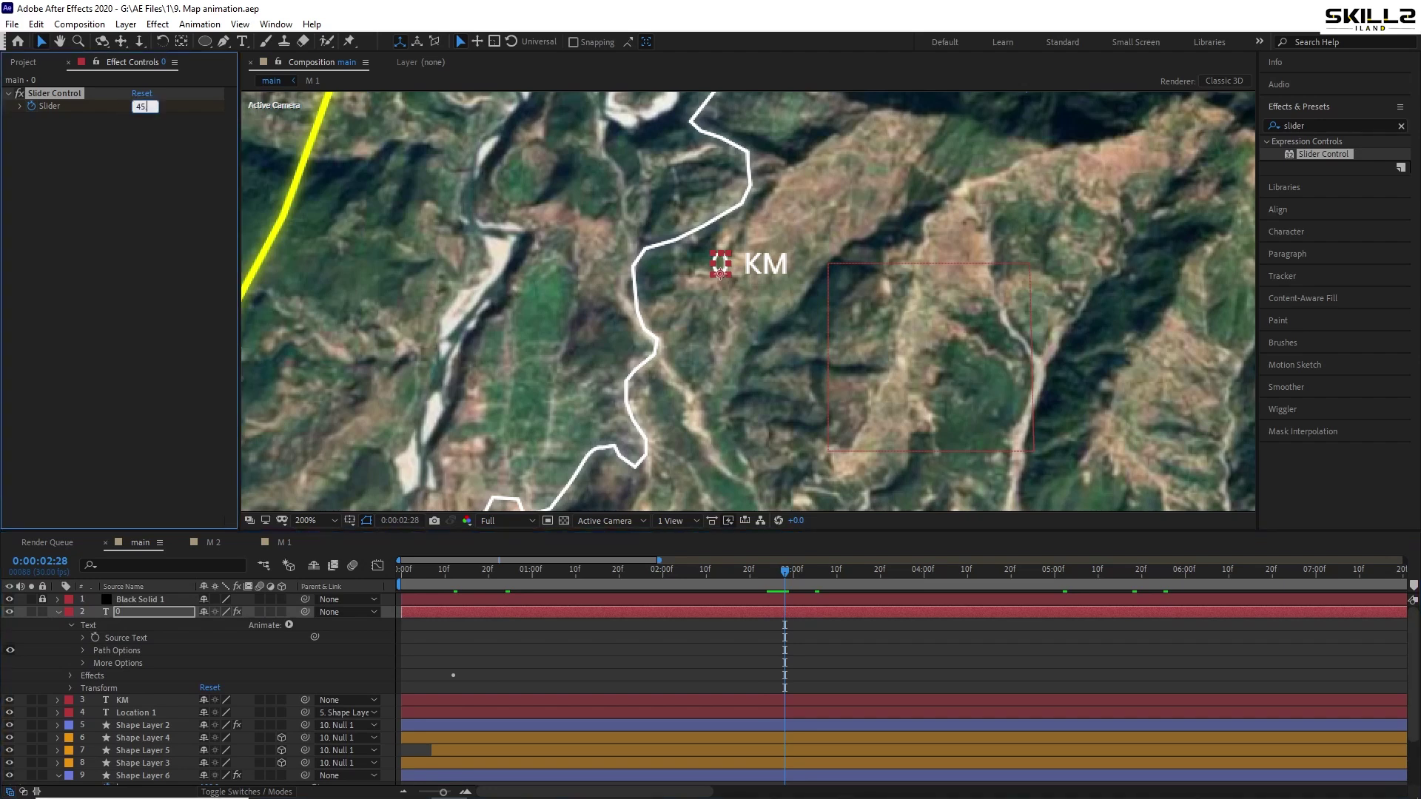
key(Return)
Preview the kilometre counter animation, reveal the 0 layer's keyframes and check the number at 0:00:01:28
click(457, 570)
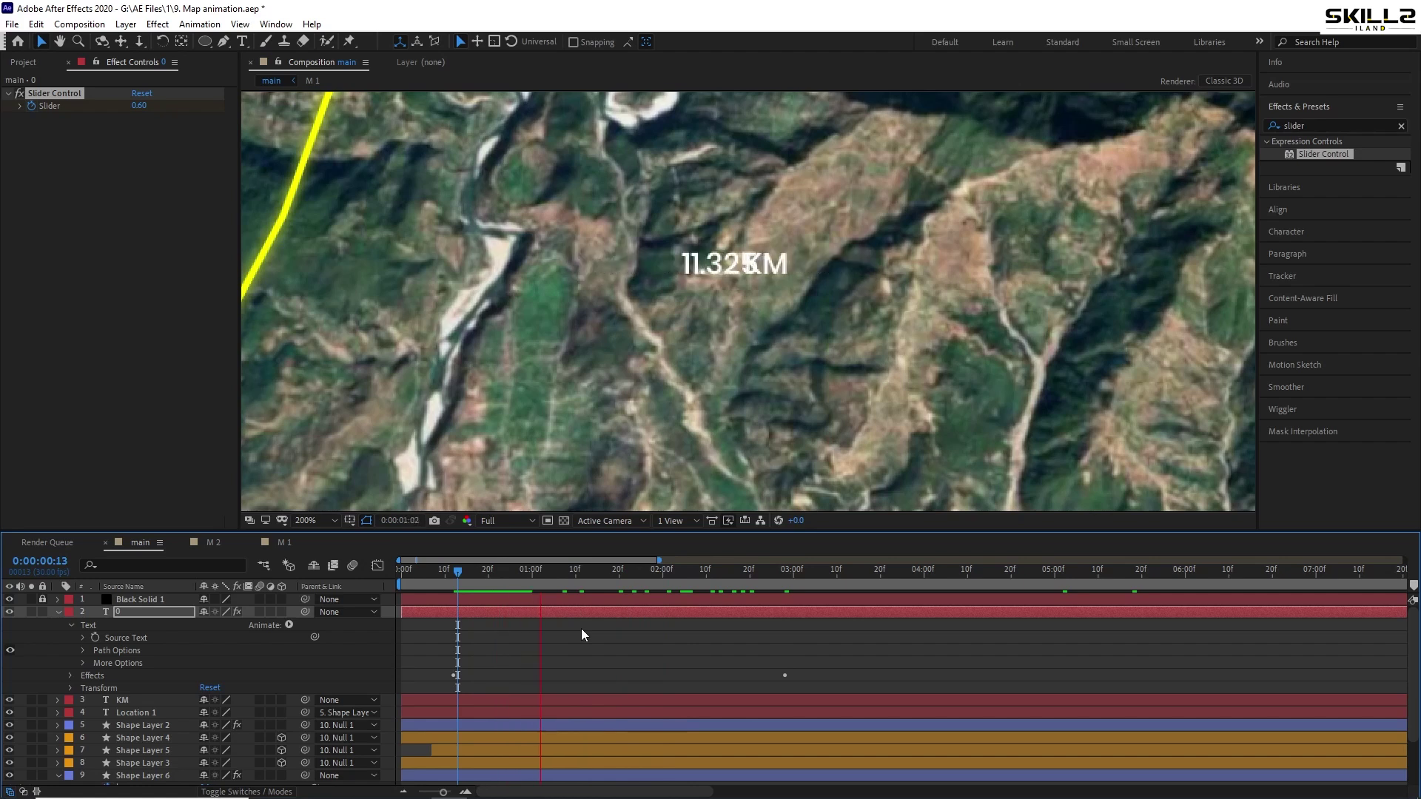
click(563, 643)
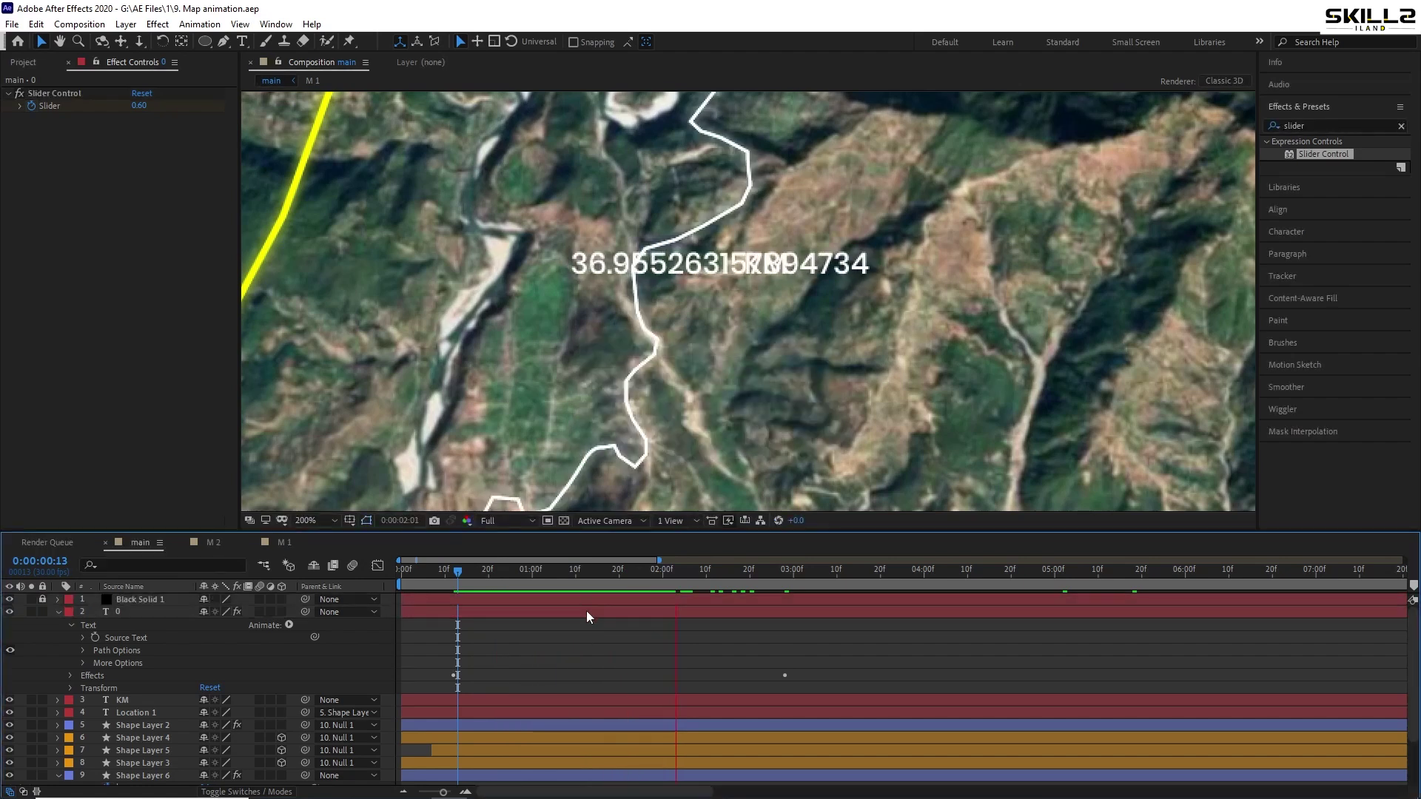
click(586, 611)
key(u)
click(656, 576)
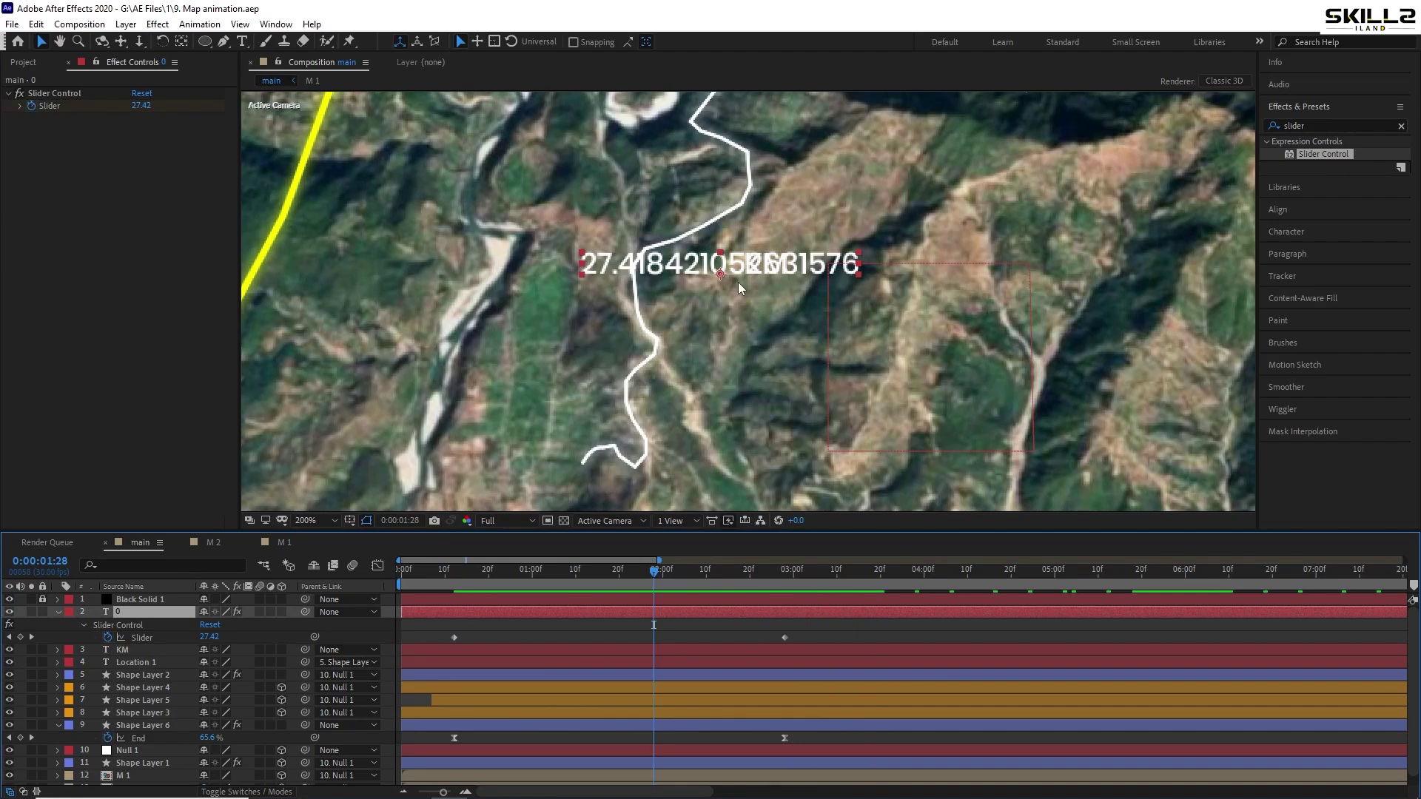
Append .value.toFixed(1) to the Source Text expression of the 0 layer to limit the counter to one decimal
click(58, 612)
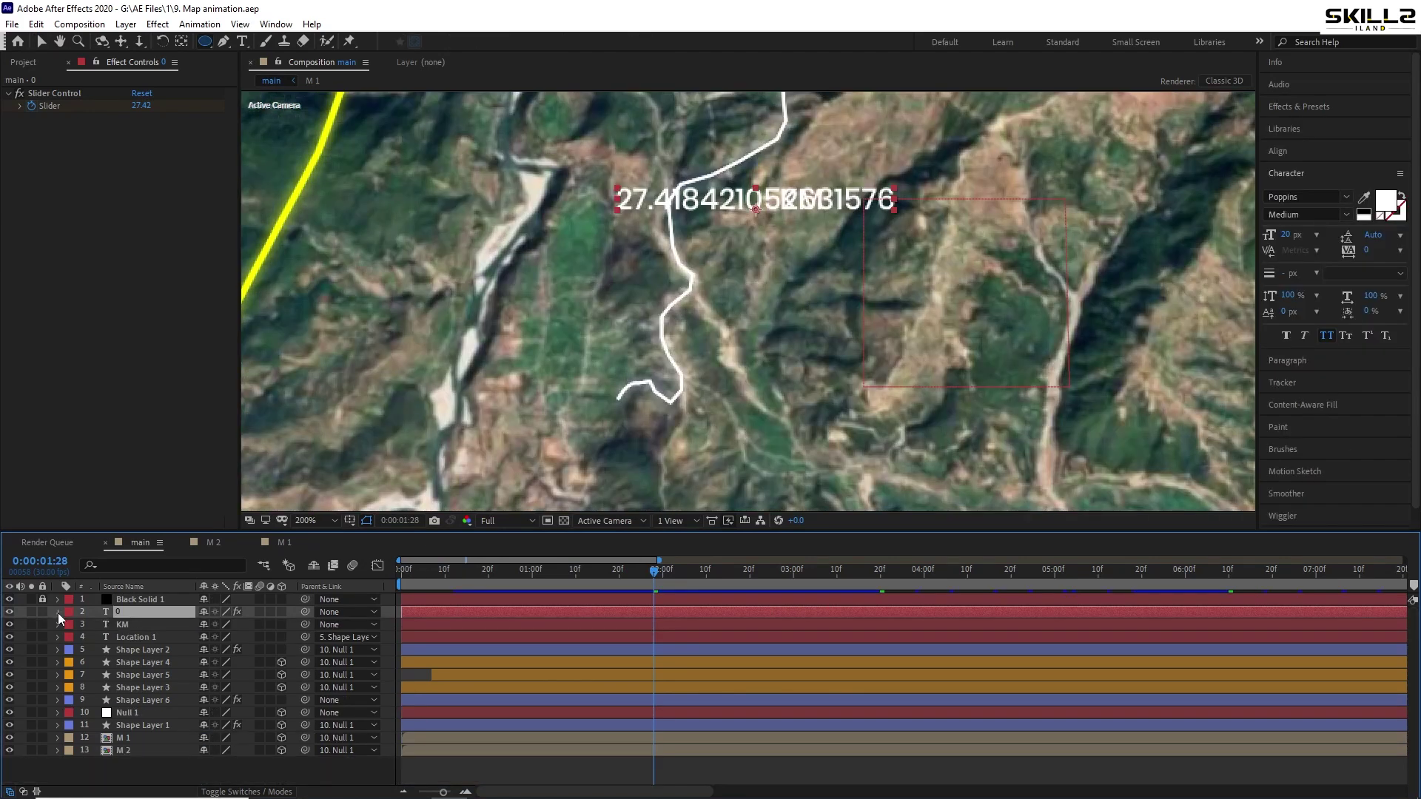
click(57, 613)
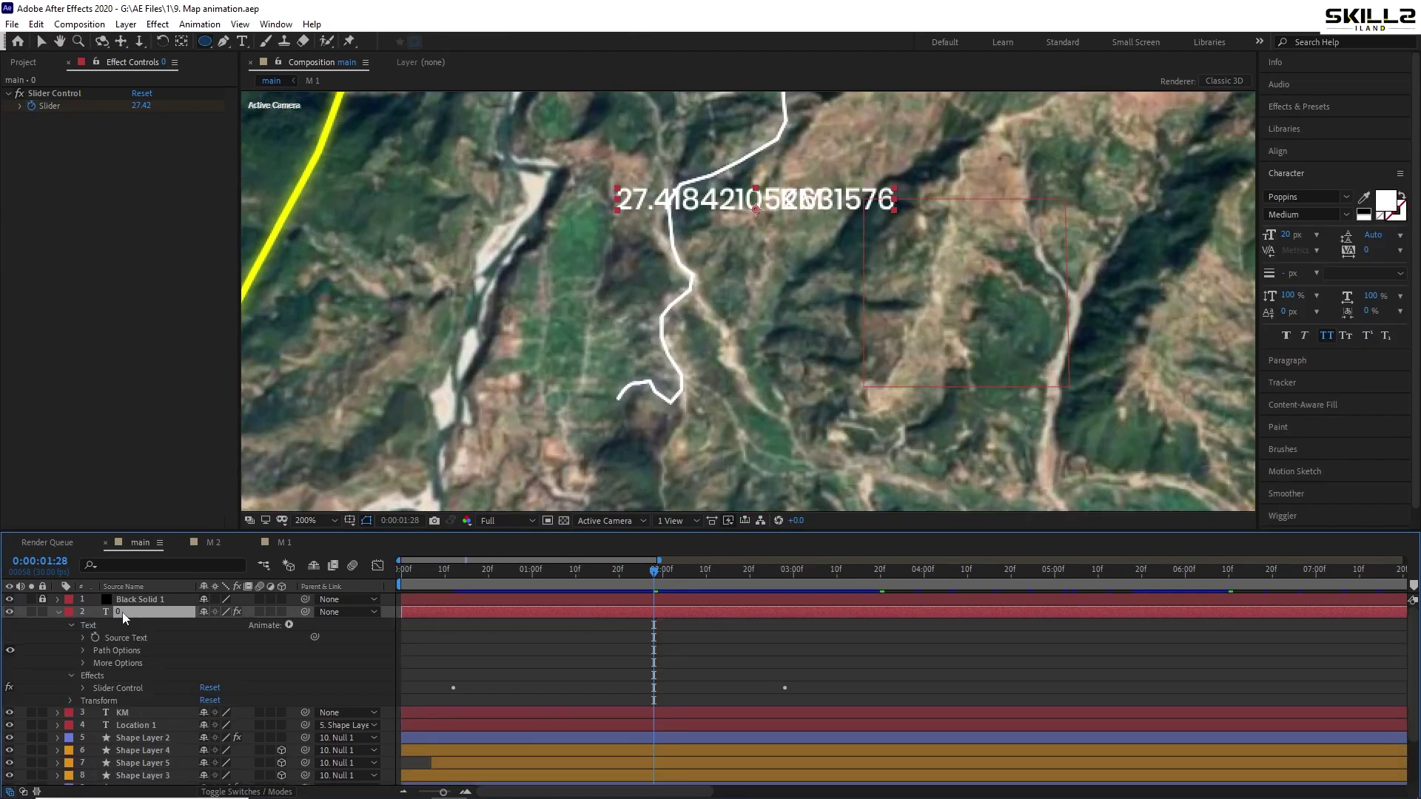
click(82, 637)
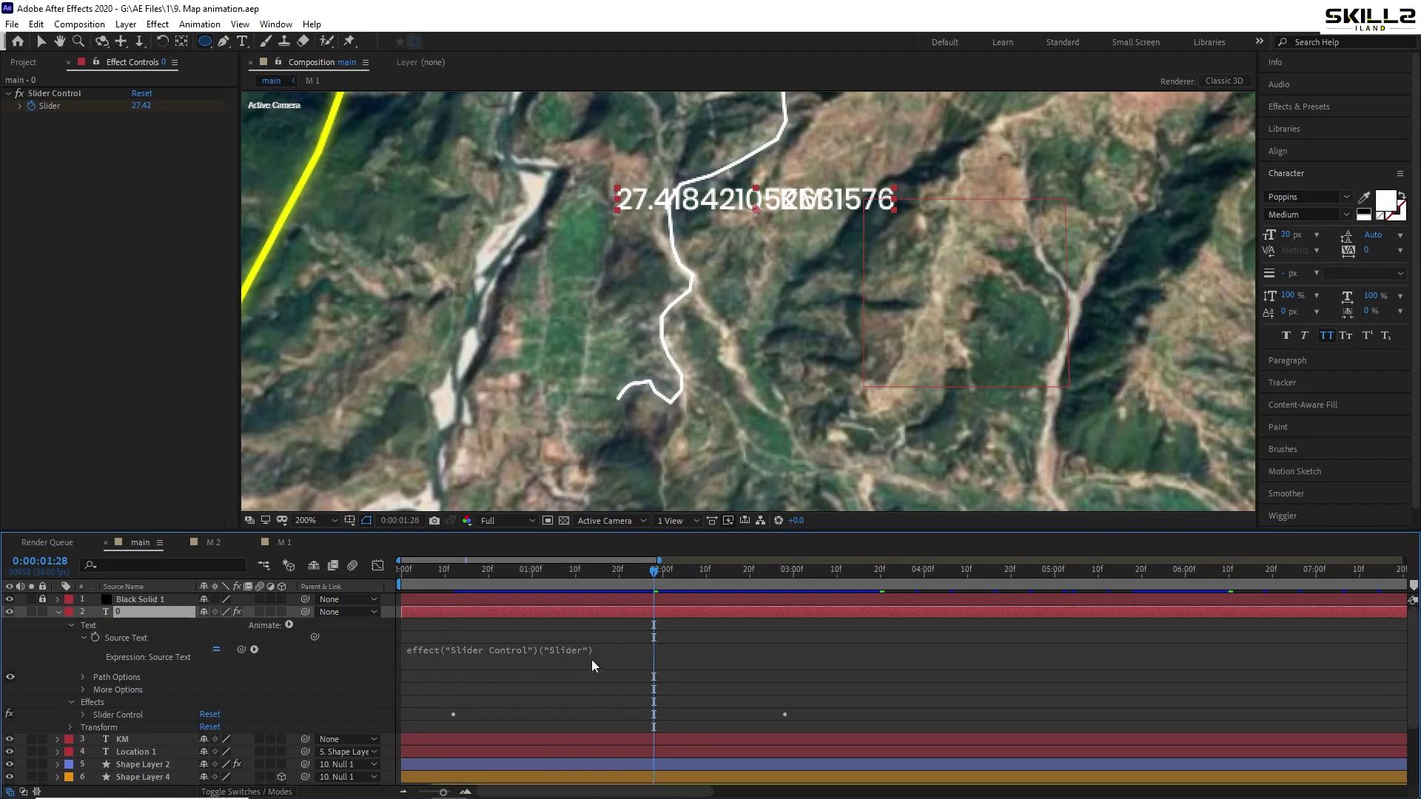
click(611, 649)
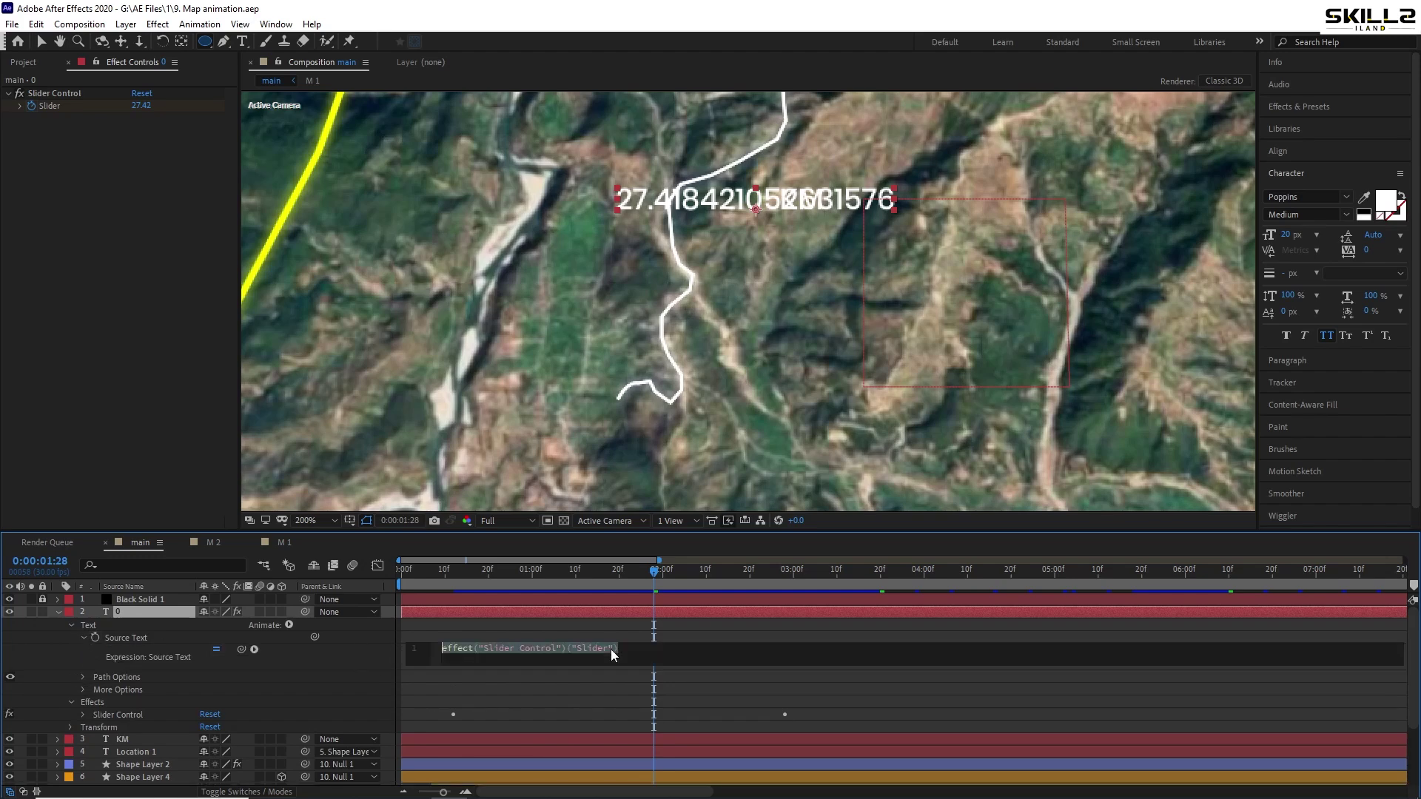
click(661, 649)
text(.value.toFixed(1))
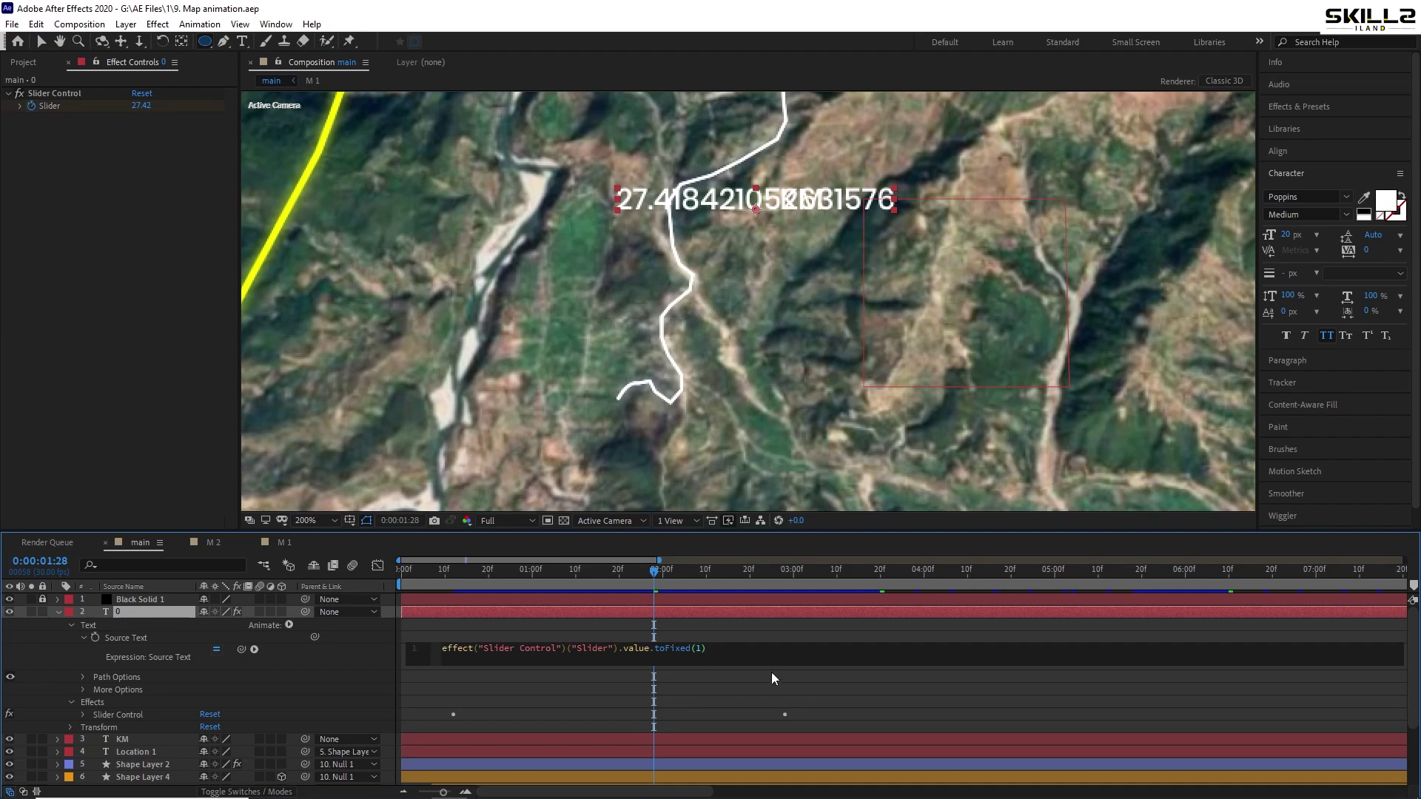
Commit the toFixed(1) slider expression on the counter's source text, save the project and collapse the layer's properties
click(684, 574)
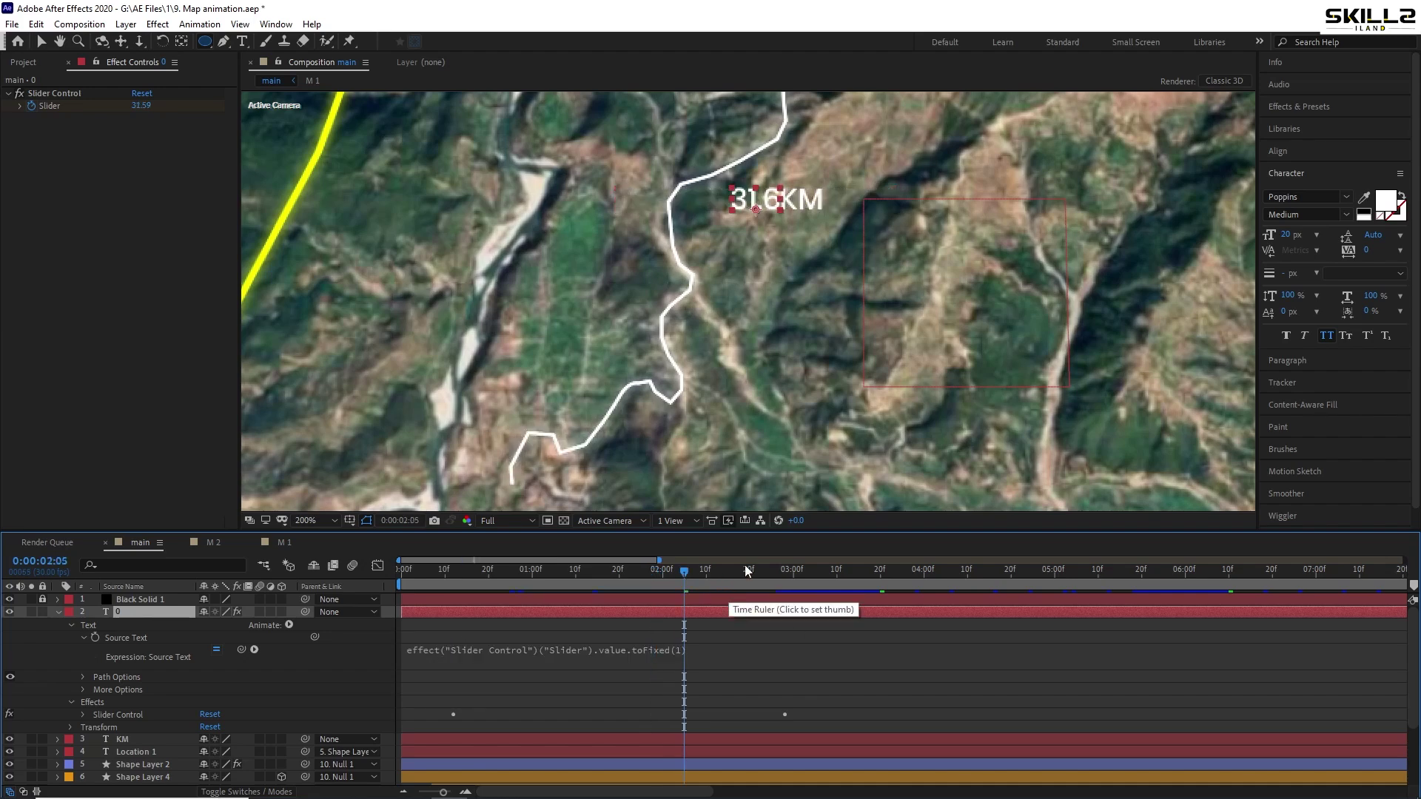
key(ctrl+s)
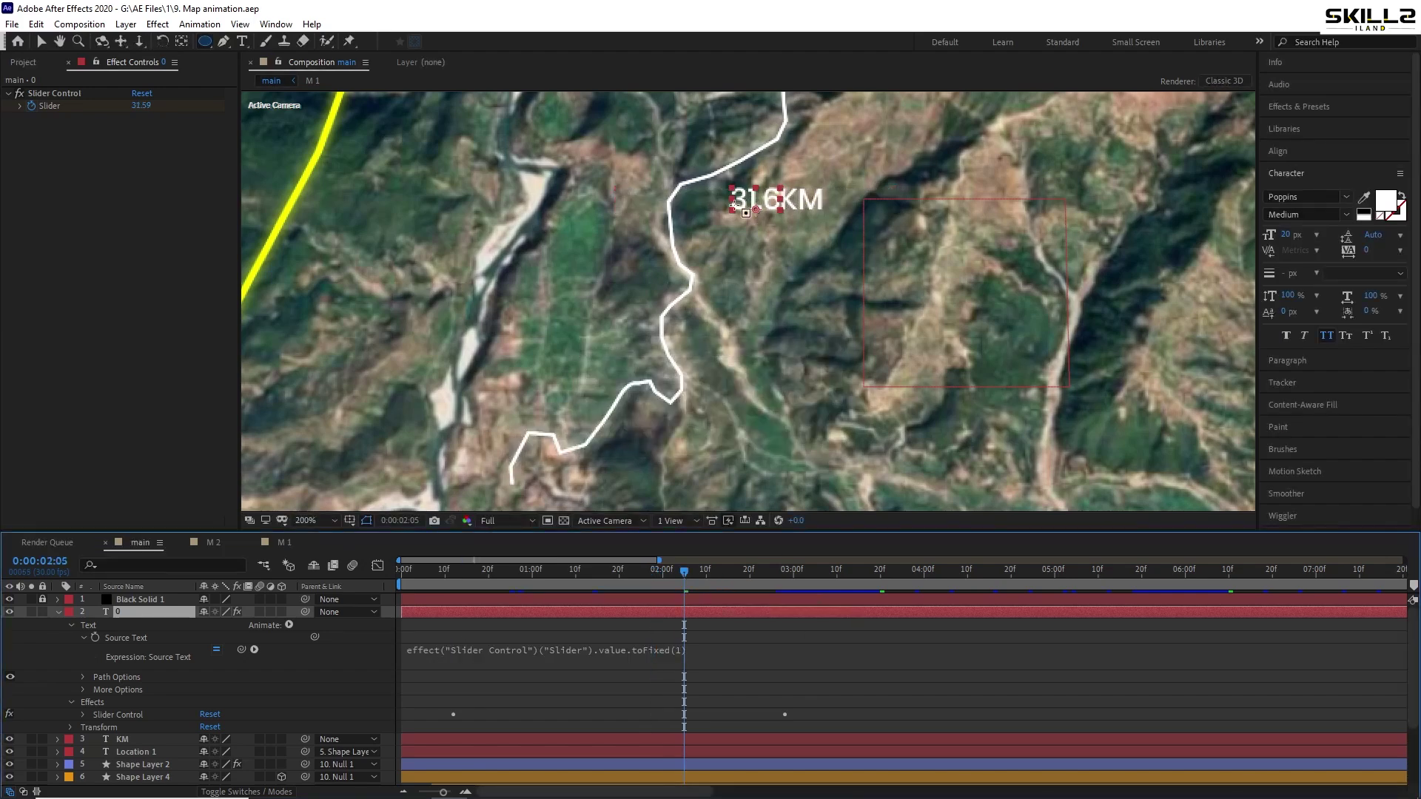
click(57, 613)
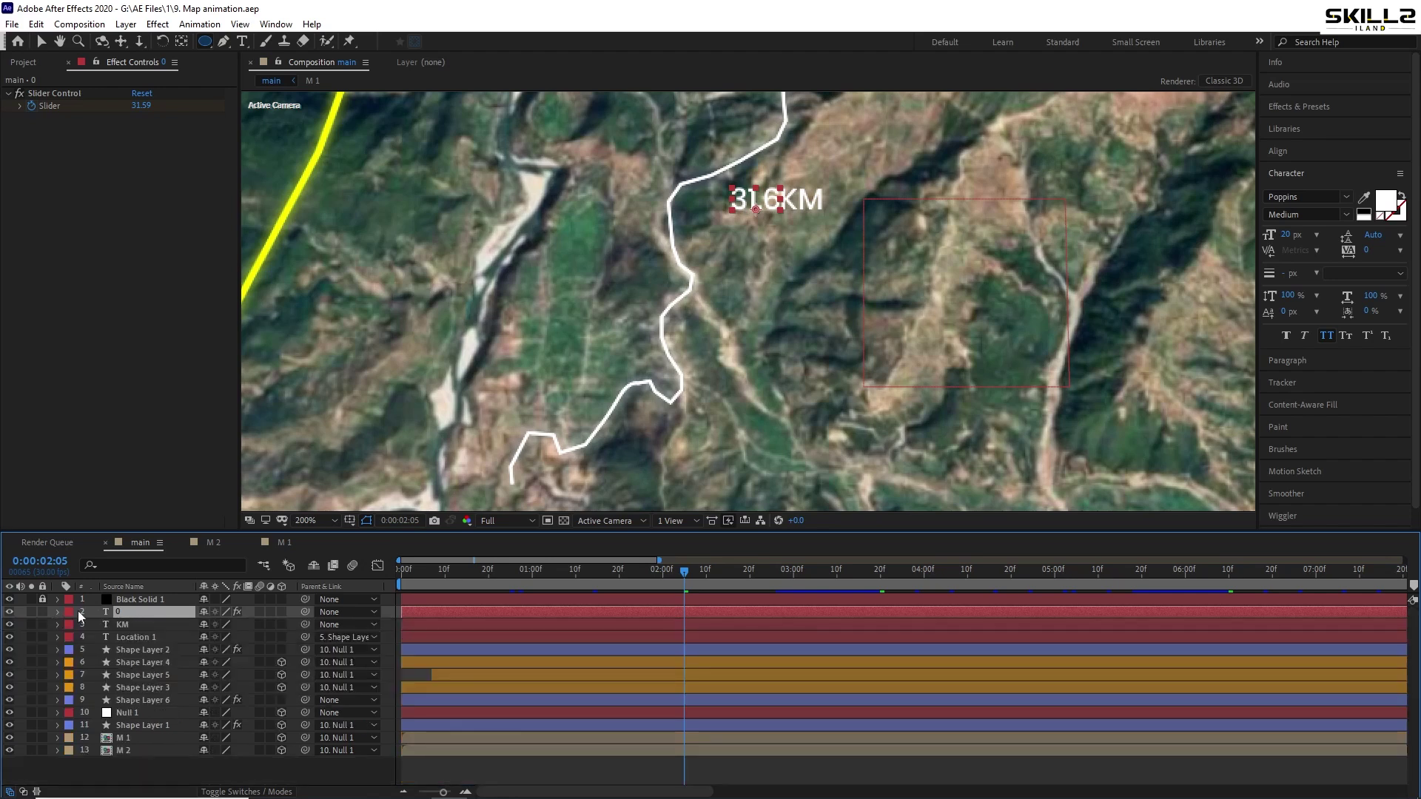
Make the 0 and KM text layers 3D and parent both to Null 1
click(282, 624)
ctrl+click(126, 623)
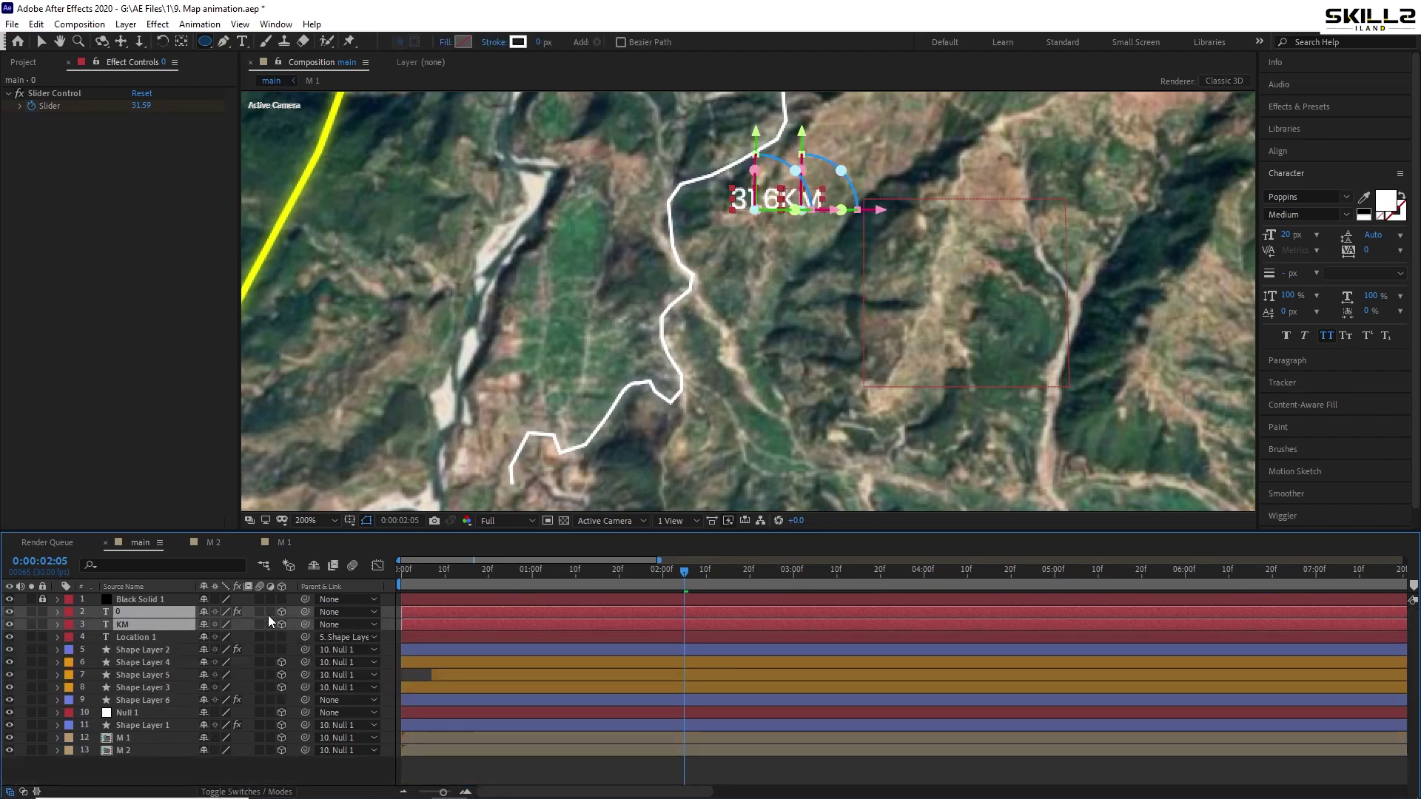
mouse_move(303, 611)
mouse_down()
mouse_move(117, 694)
mouse_move(124, 714)
mouse_up()
key(ctrl+s)
Turn Shape Layer 6 into a 3D layer and parent it to Null 1
click(148, 701)
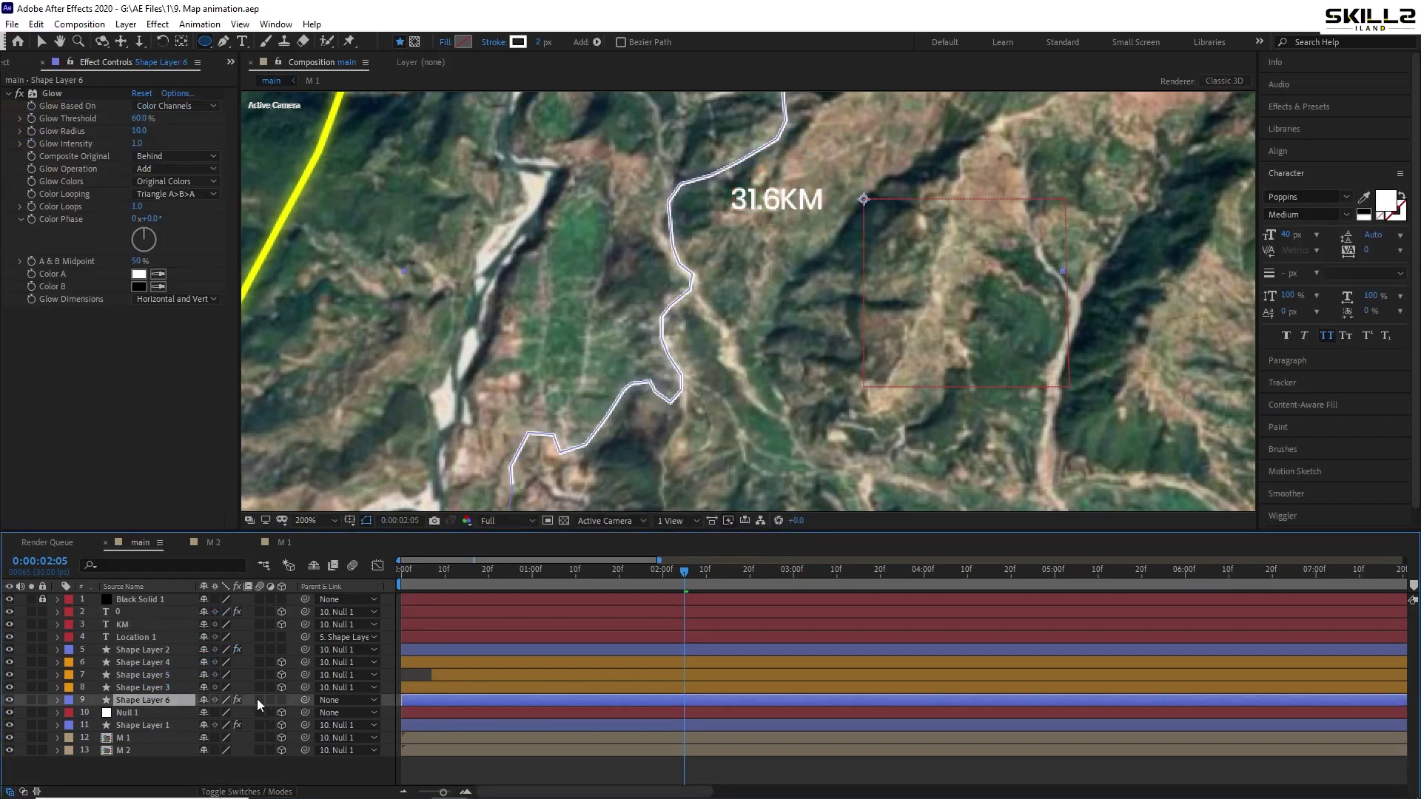
click(282, 699)
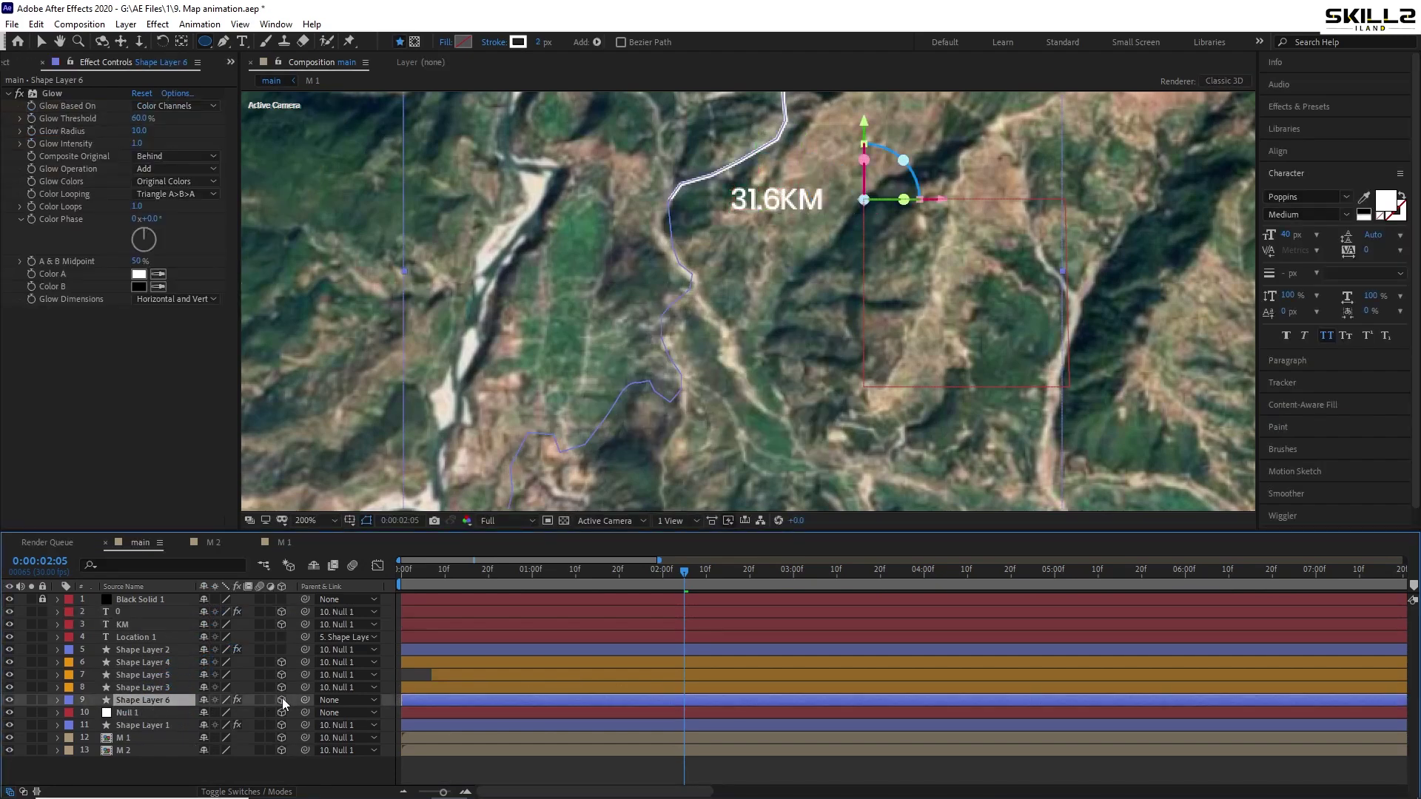
drag(305, 699, 133, 713)
key(ctrl+s)
drag(721, 579, 764, 580)
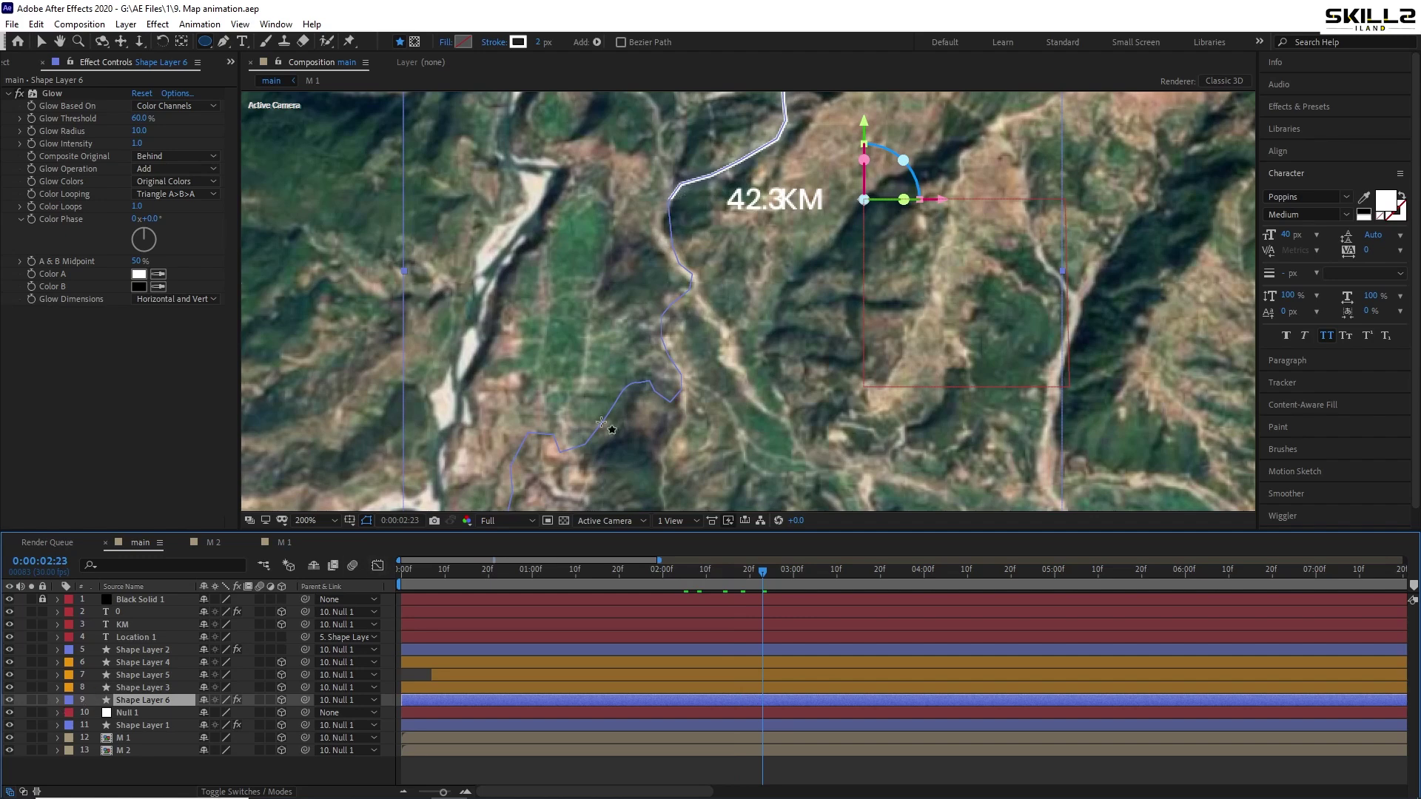
Set Shape Layer 6's X orientation to 0° so the route line lies flat with the map
click(57, 701)
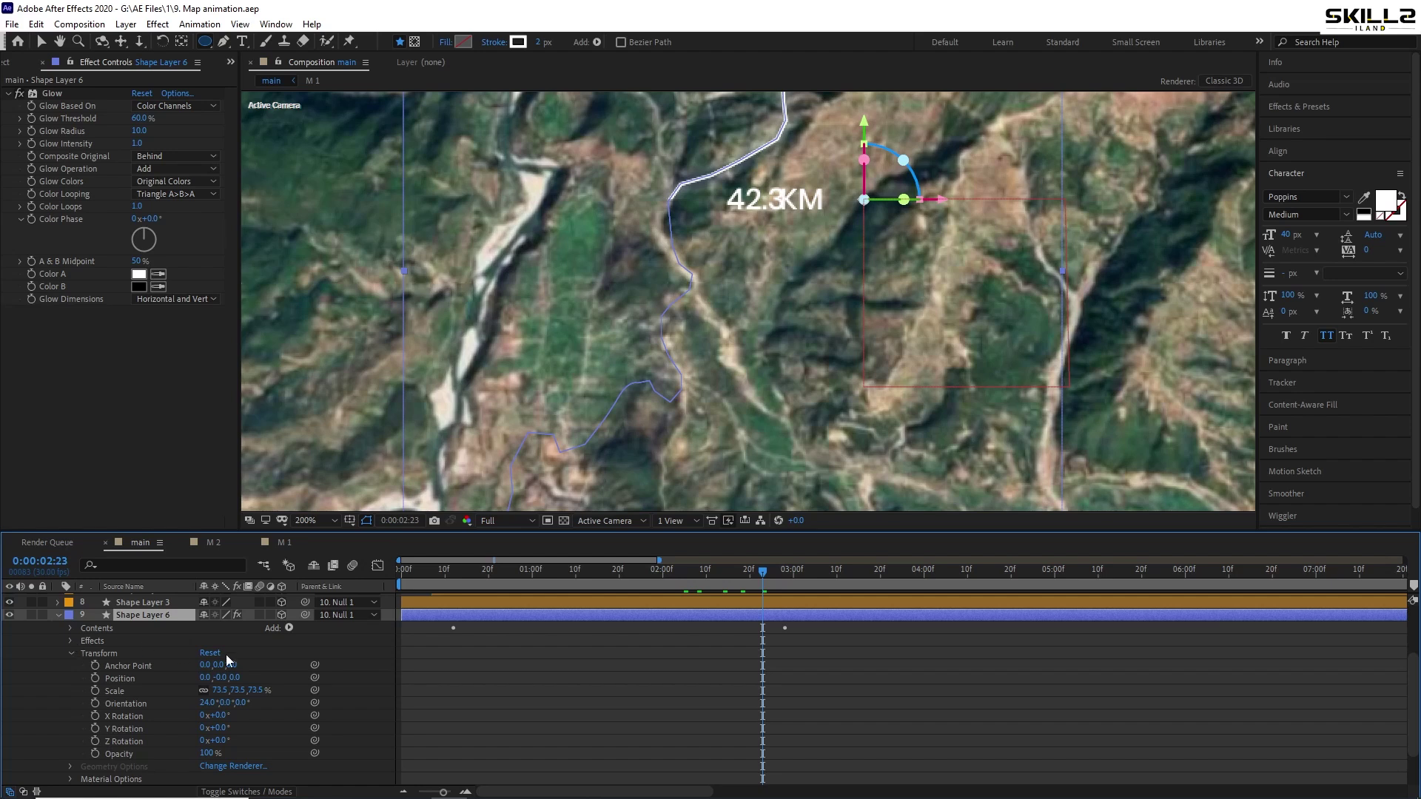
click(206, 706)
text(0)
key(Return)
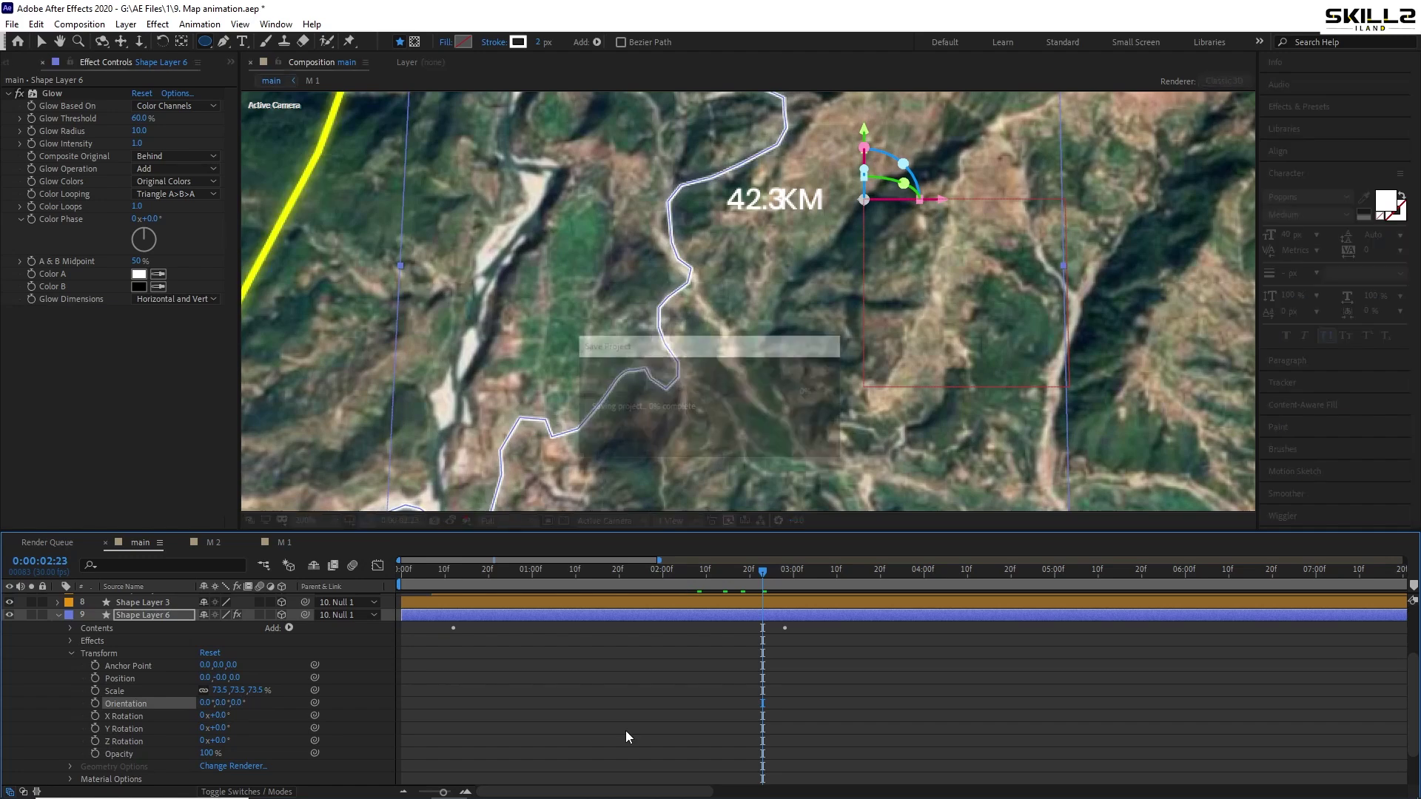
scroll(644, 363, down, 1)
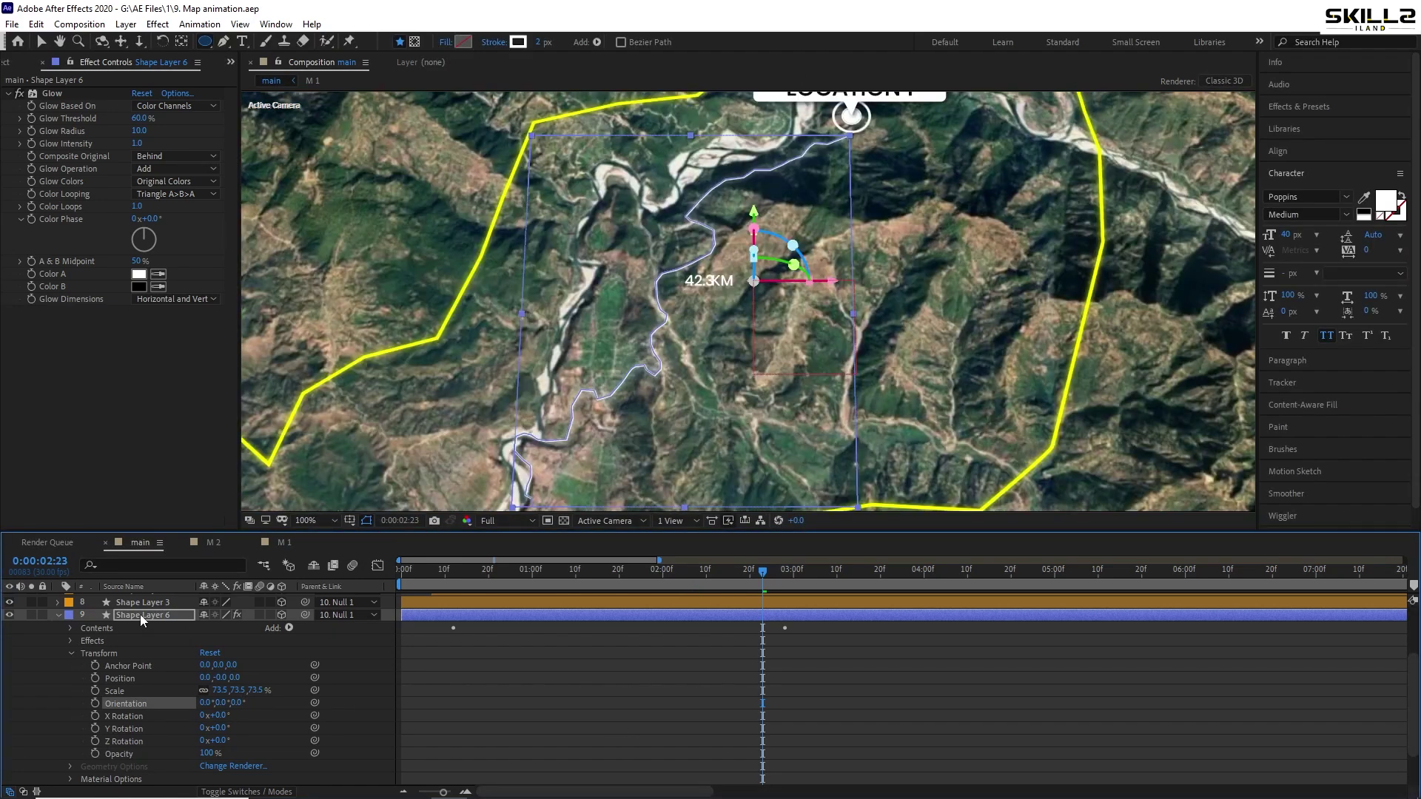
click(59, 614)
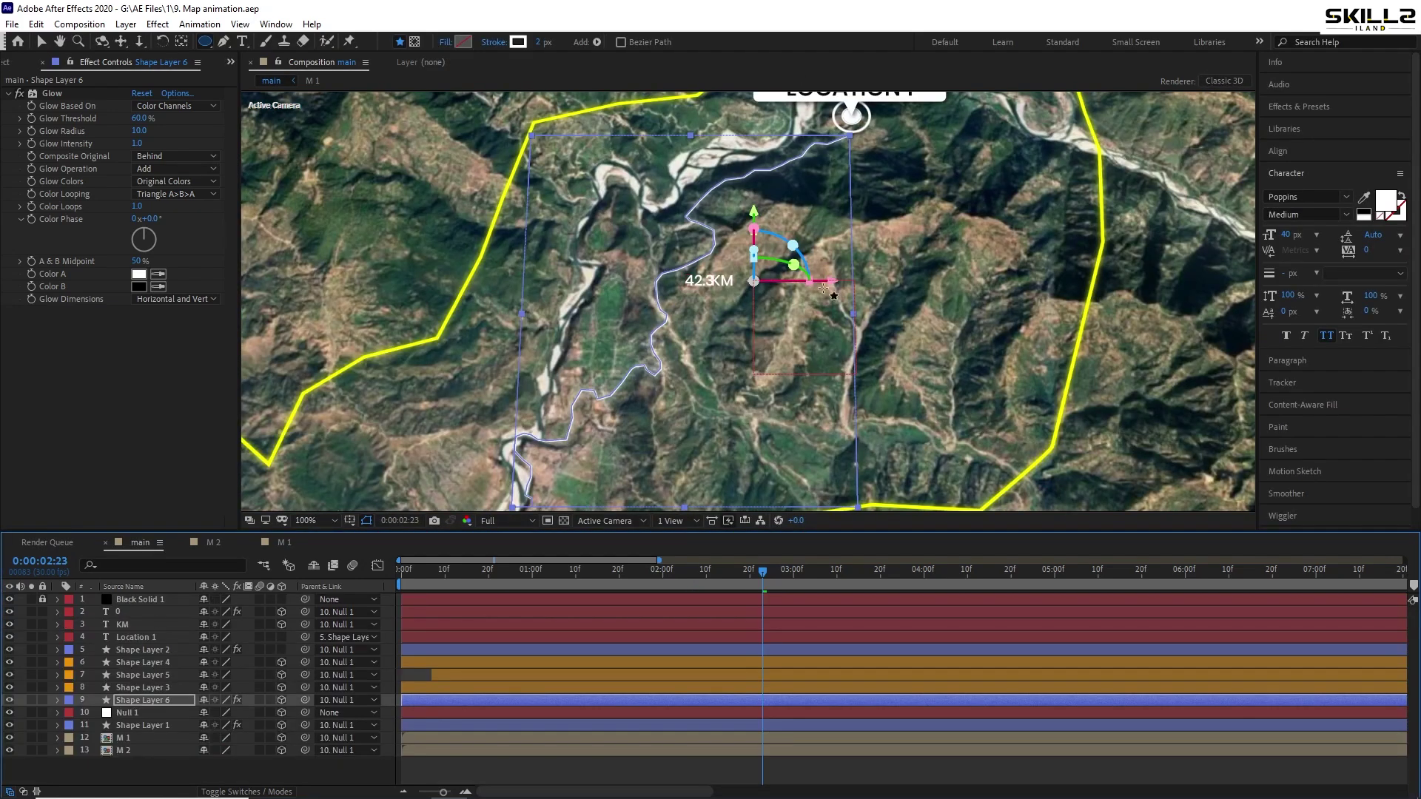
Set the font size of the 0 and KM text layers to 40 px
scroll(714, 282, up, 1)
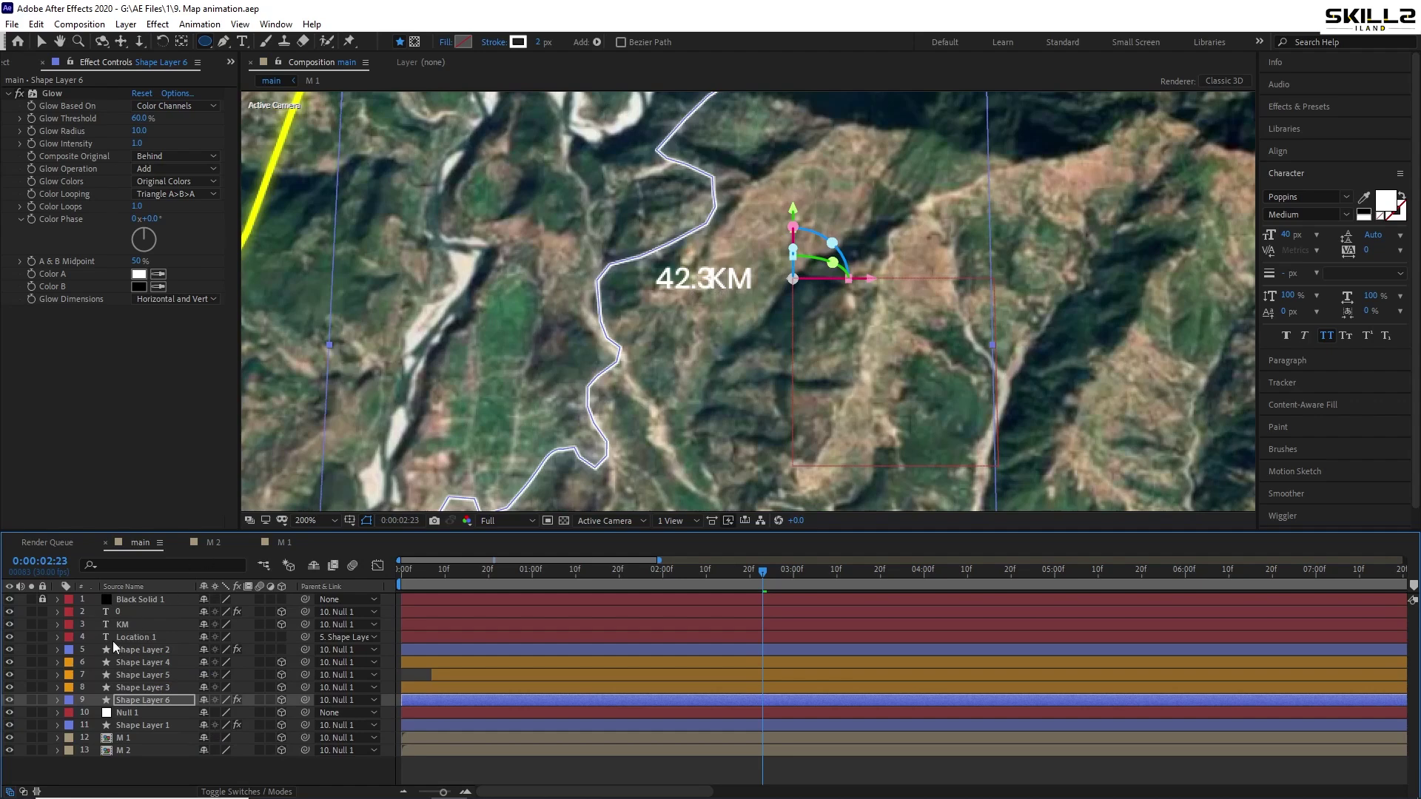
click(123, 625)
shift+click(127, 613)
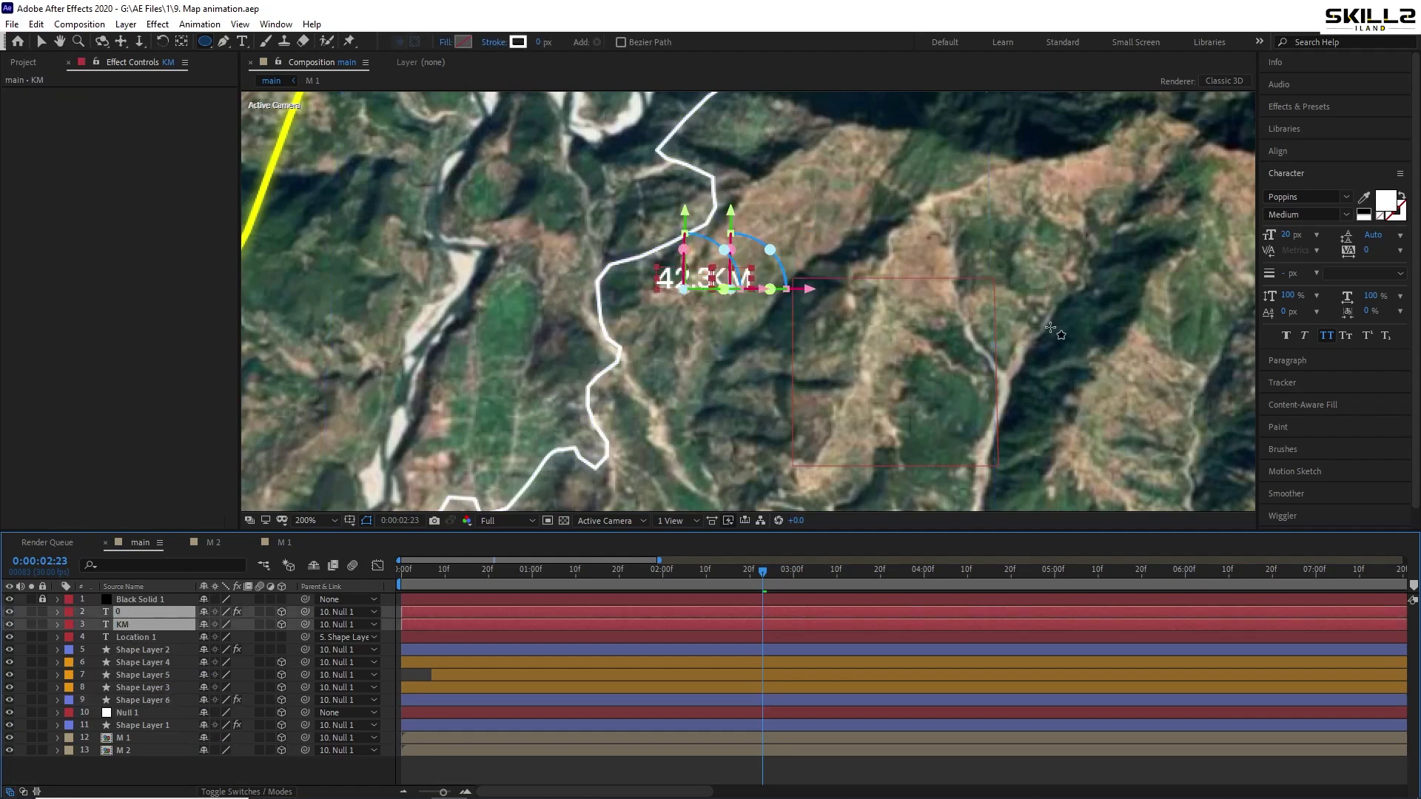
click(1287, 234)
text(40)
key(Return)
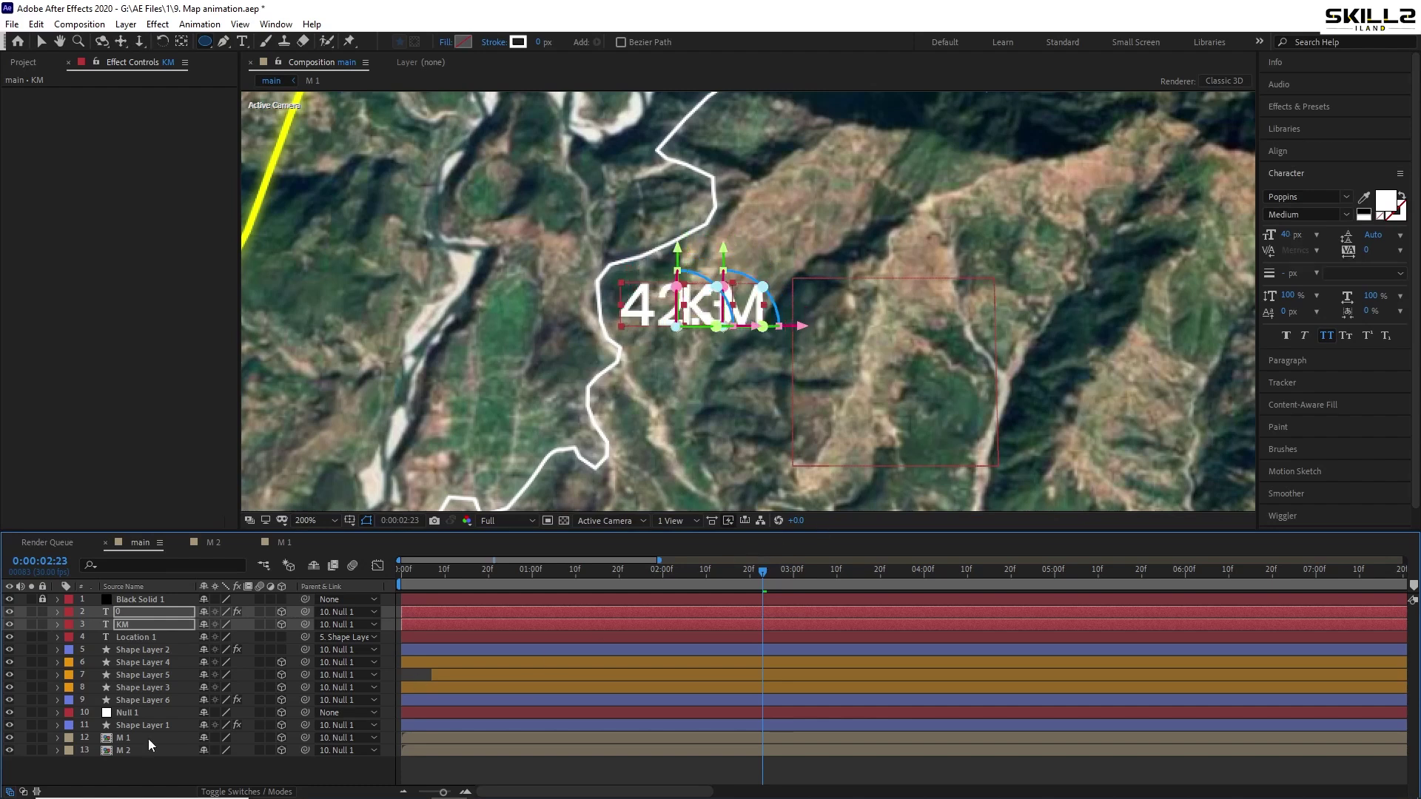
click(131, 765)
Shift the KM text horizontally so it sits directly after the counter number, and save the project
click(131, 624)
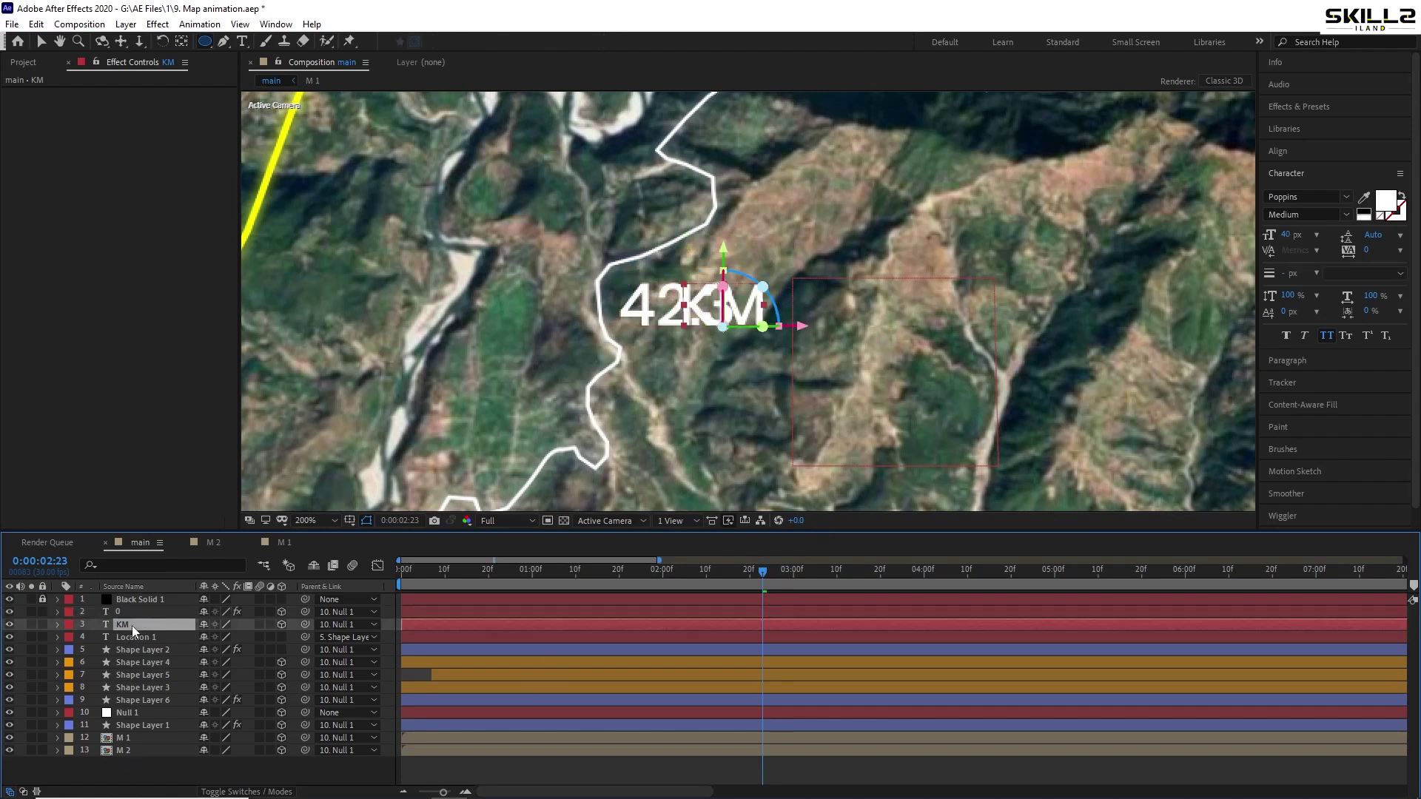
key(Return)
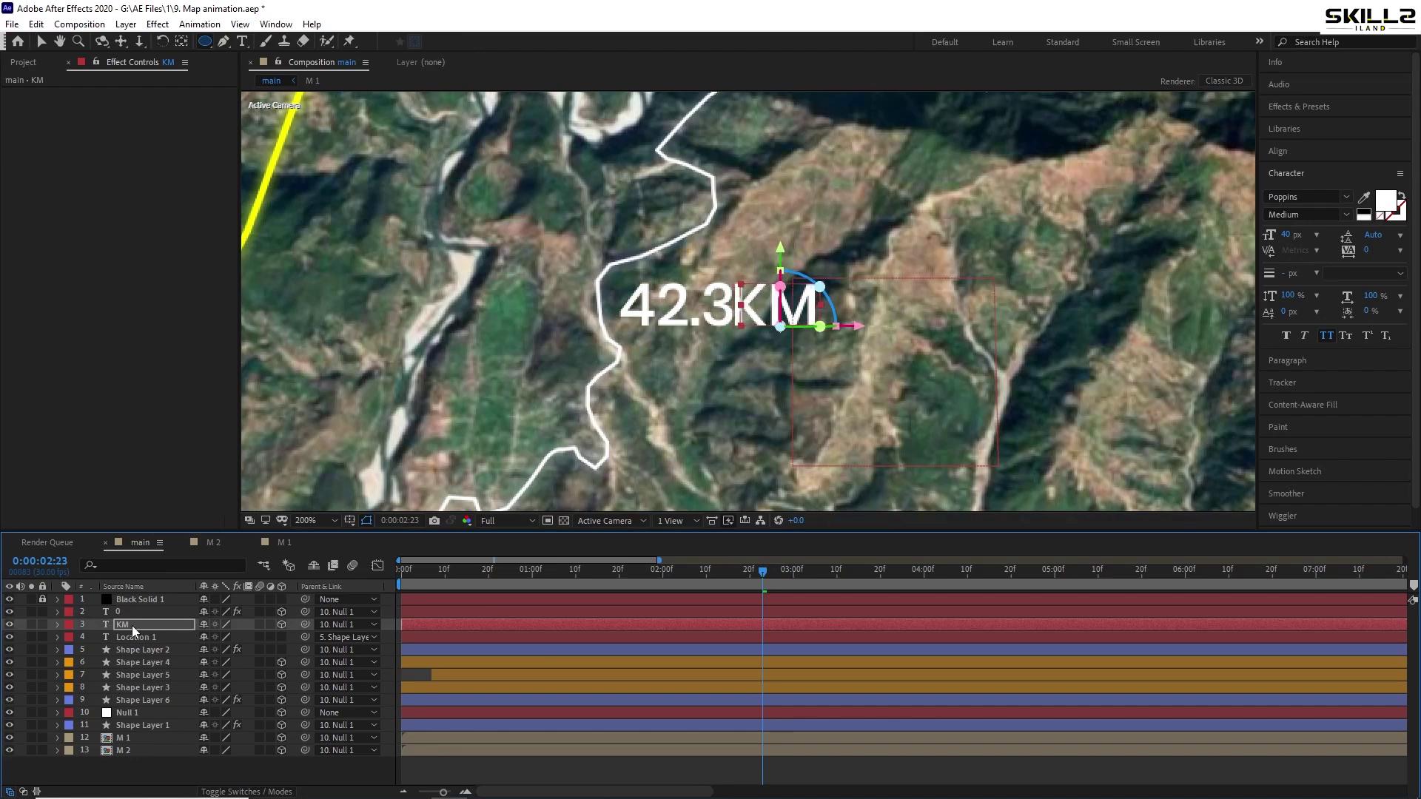
key(ctrl+s)
Move to 0:00:02:25 and add a new shape layer at the top of the layer stack
key(comma)
key(comma)
drag(622, 571, 772, 580)
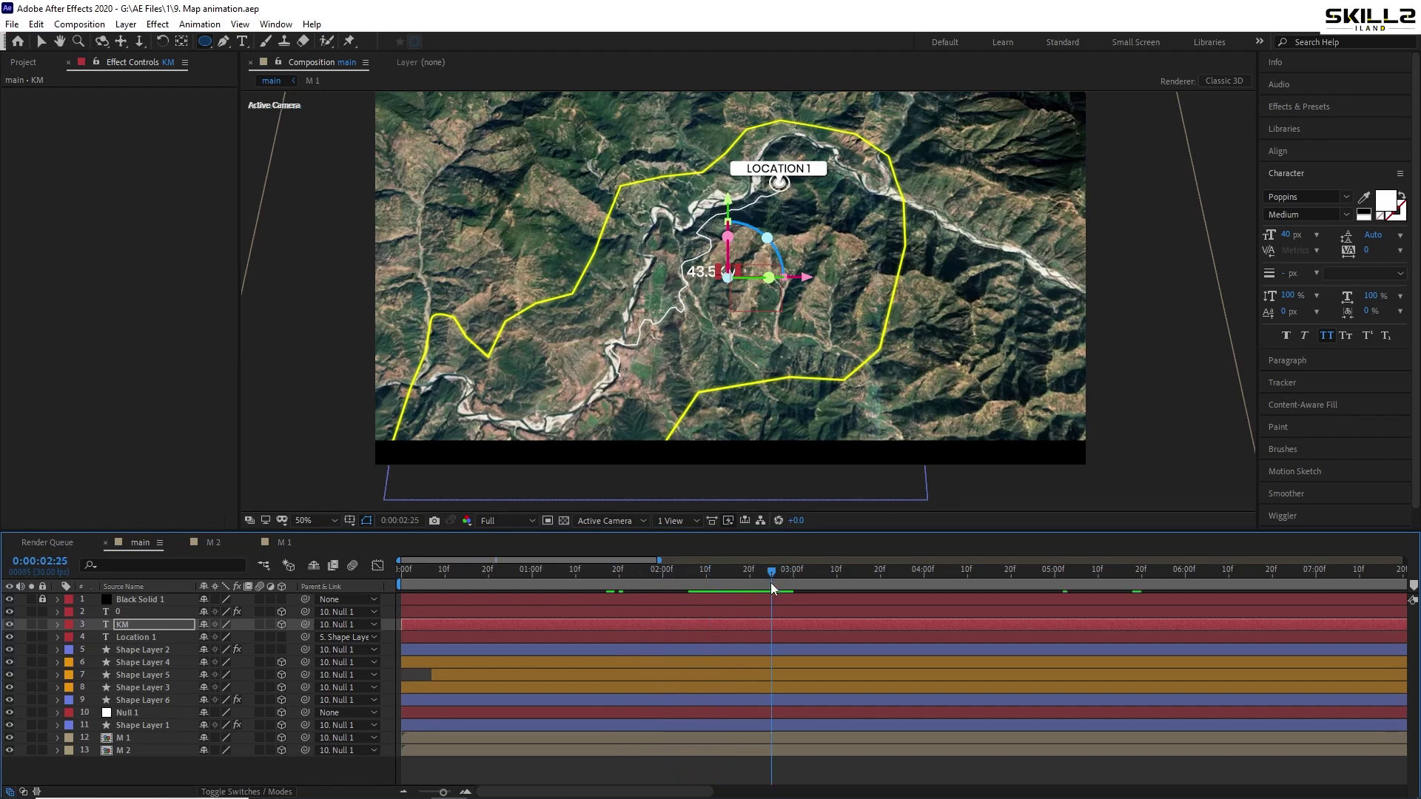
right_click(118, 768)
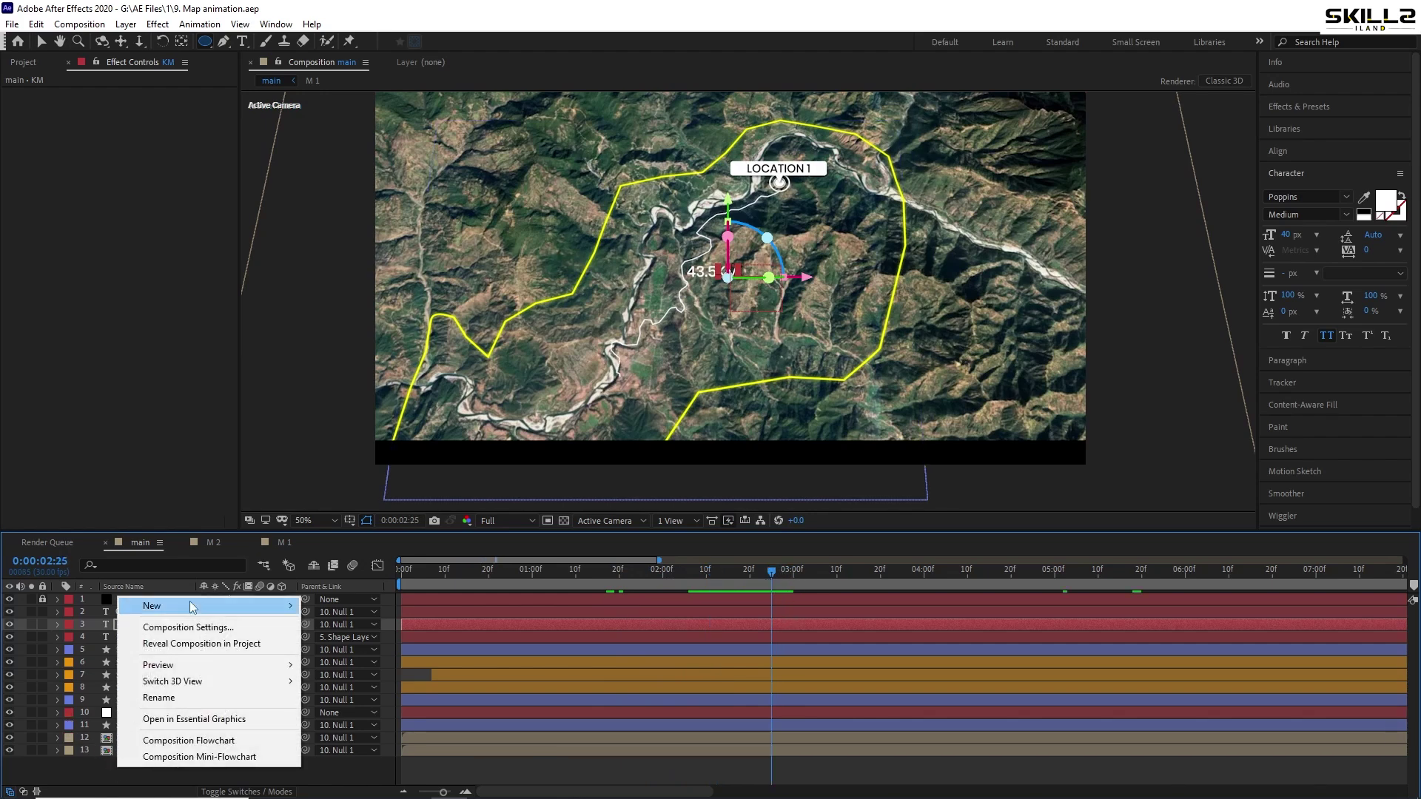
mouse_move(193, 605)
click(354, 709)
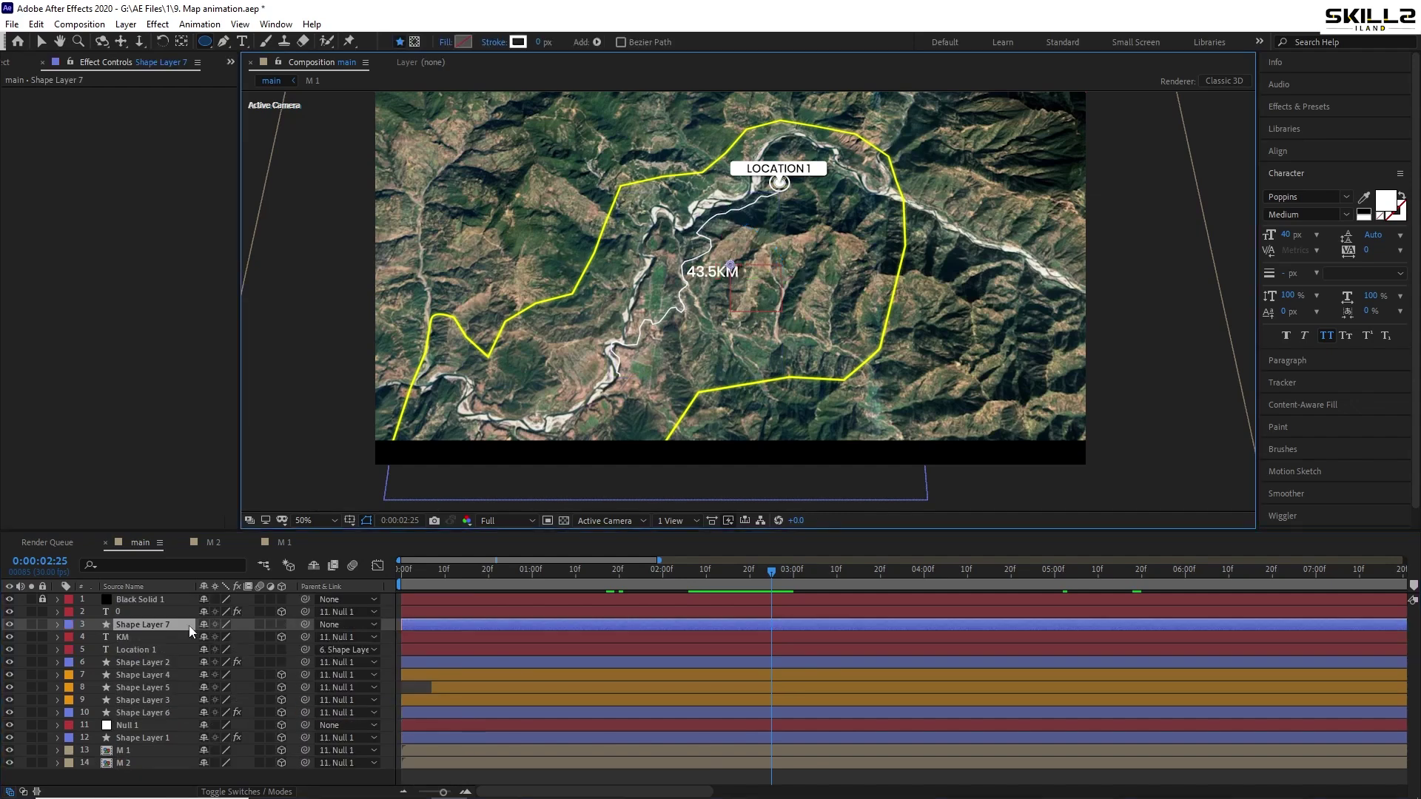
drag(153, 595, 153, 596)
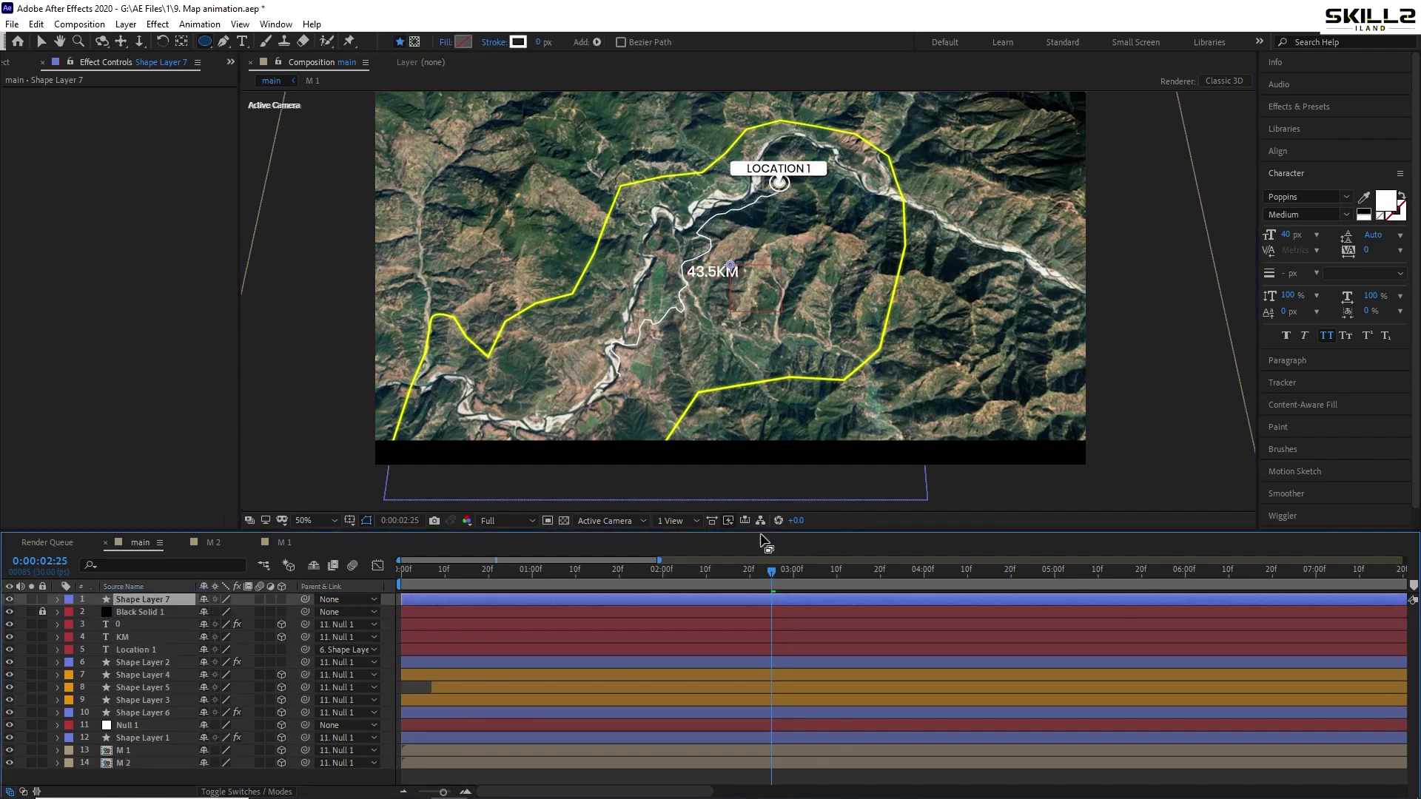
Draw a small circle with the Ellipse tool on Shape Layer 7 over the lower end of the white route
scroll(618, 385, up, 3)
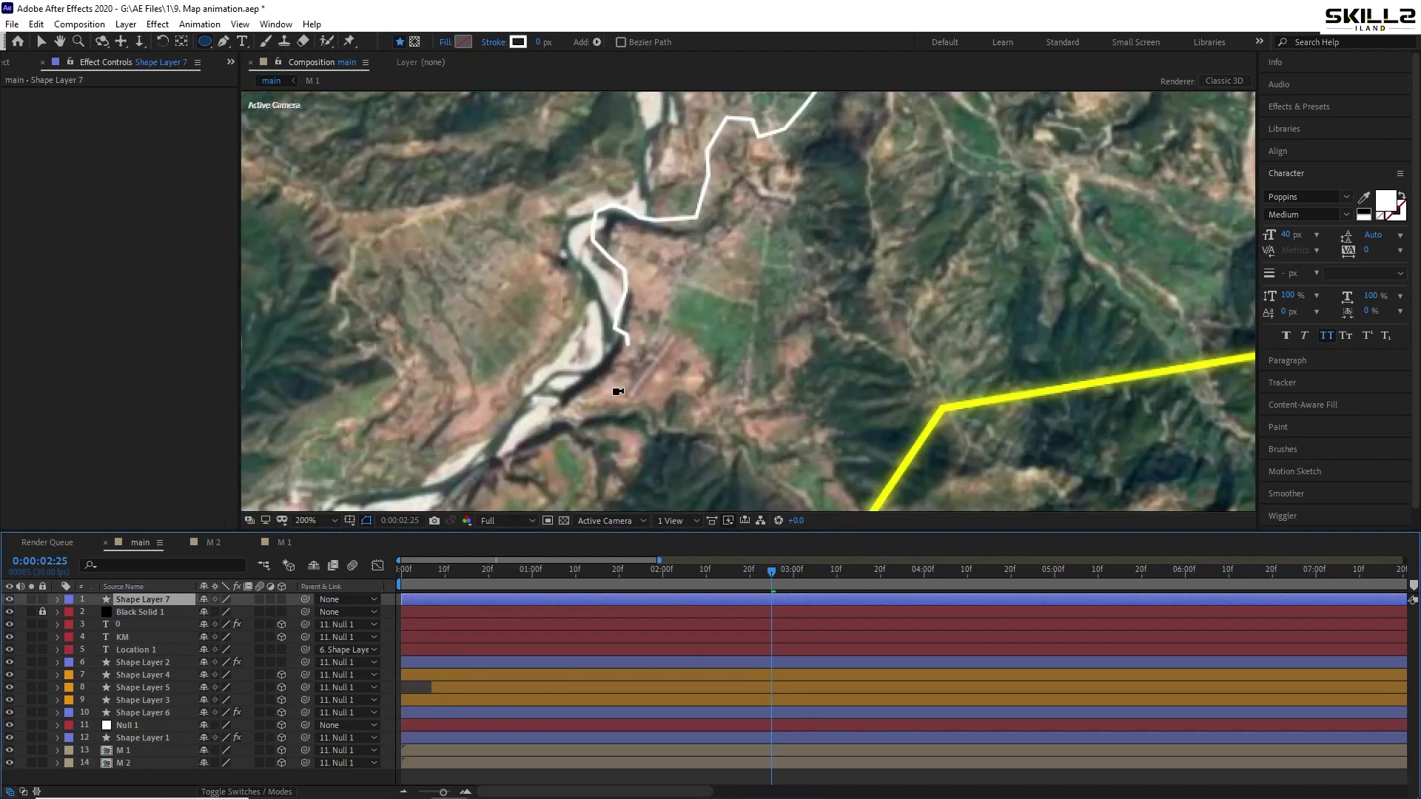
click(207, 45)
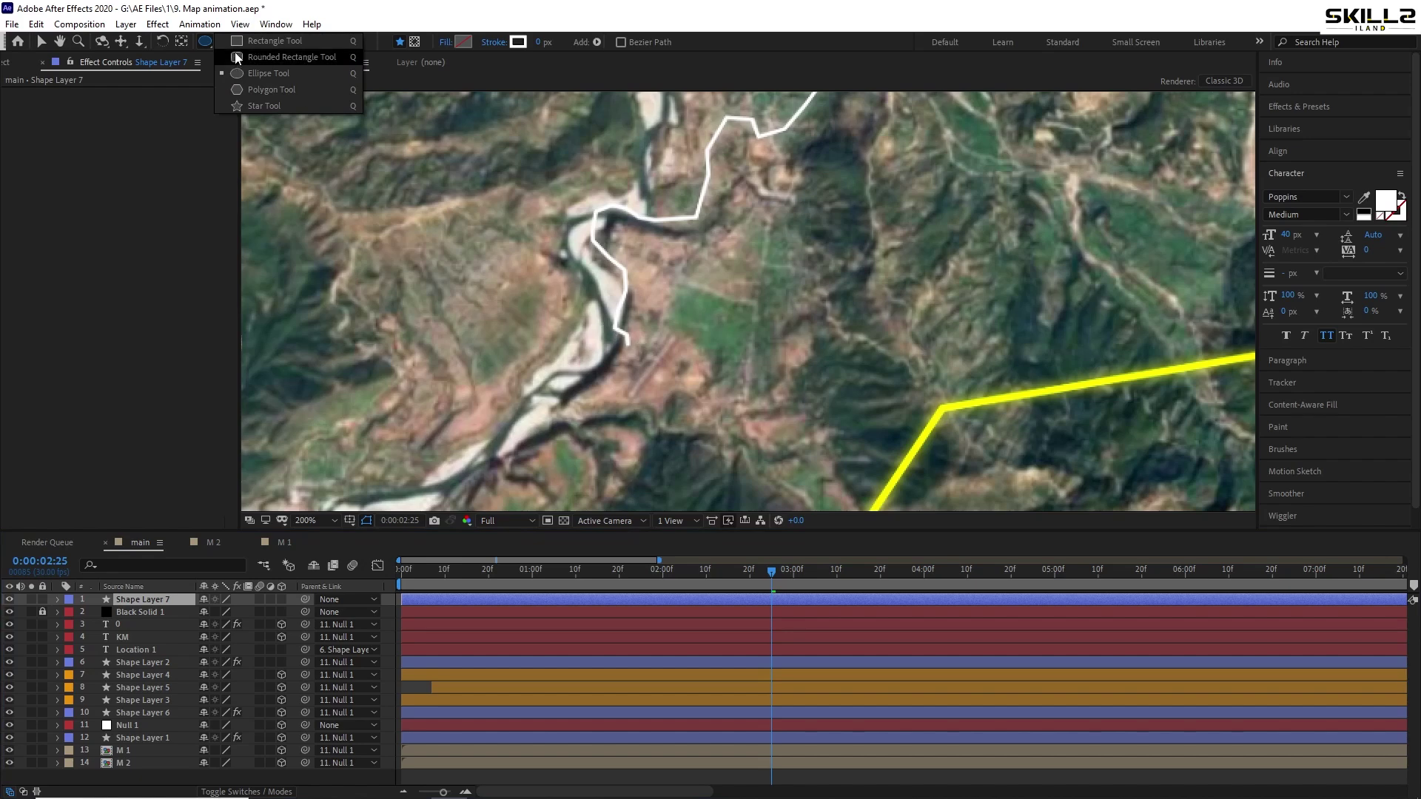
click(614, 323)
drag(610, 328, 646, 354)
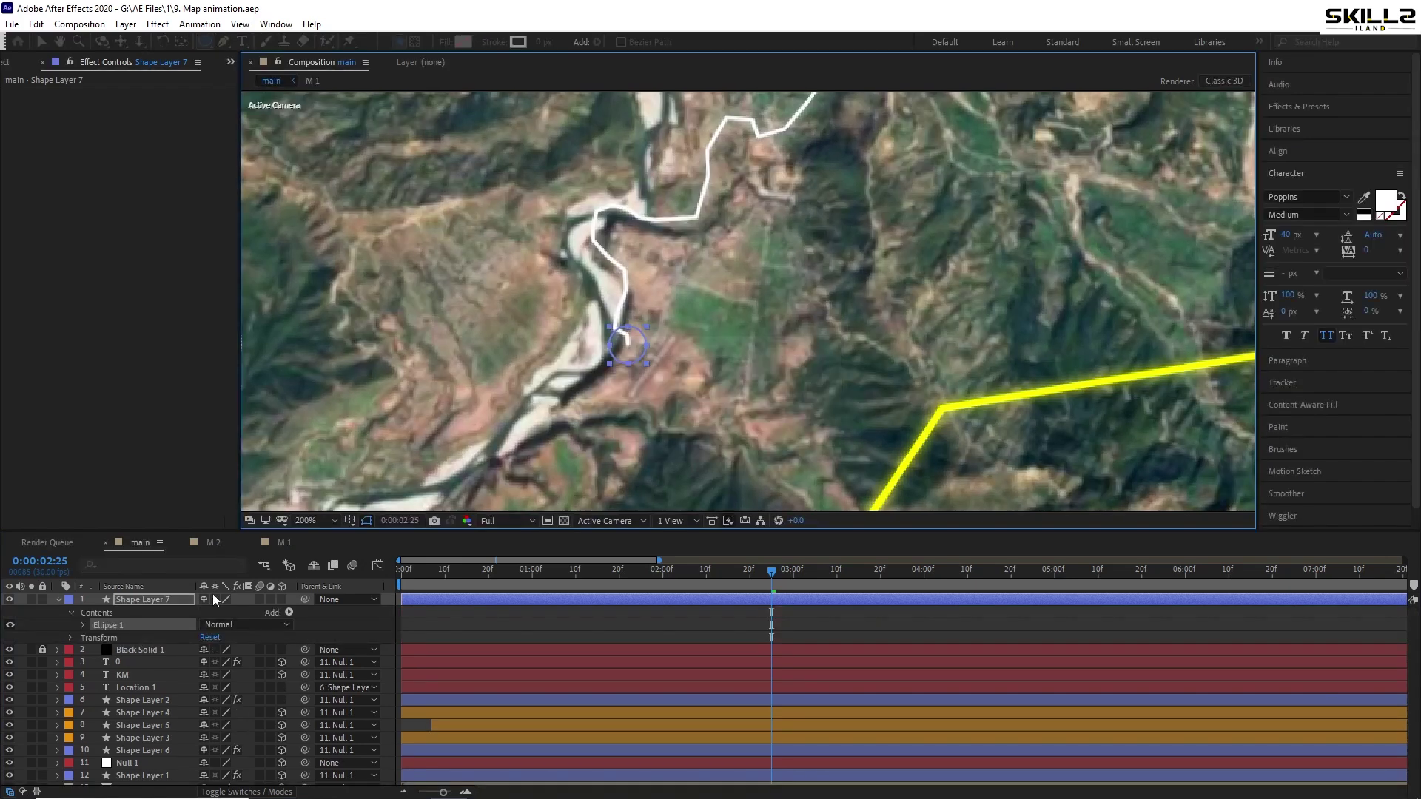
Set the circle's fill colour to red, FF0000
click(463, 41)
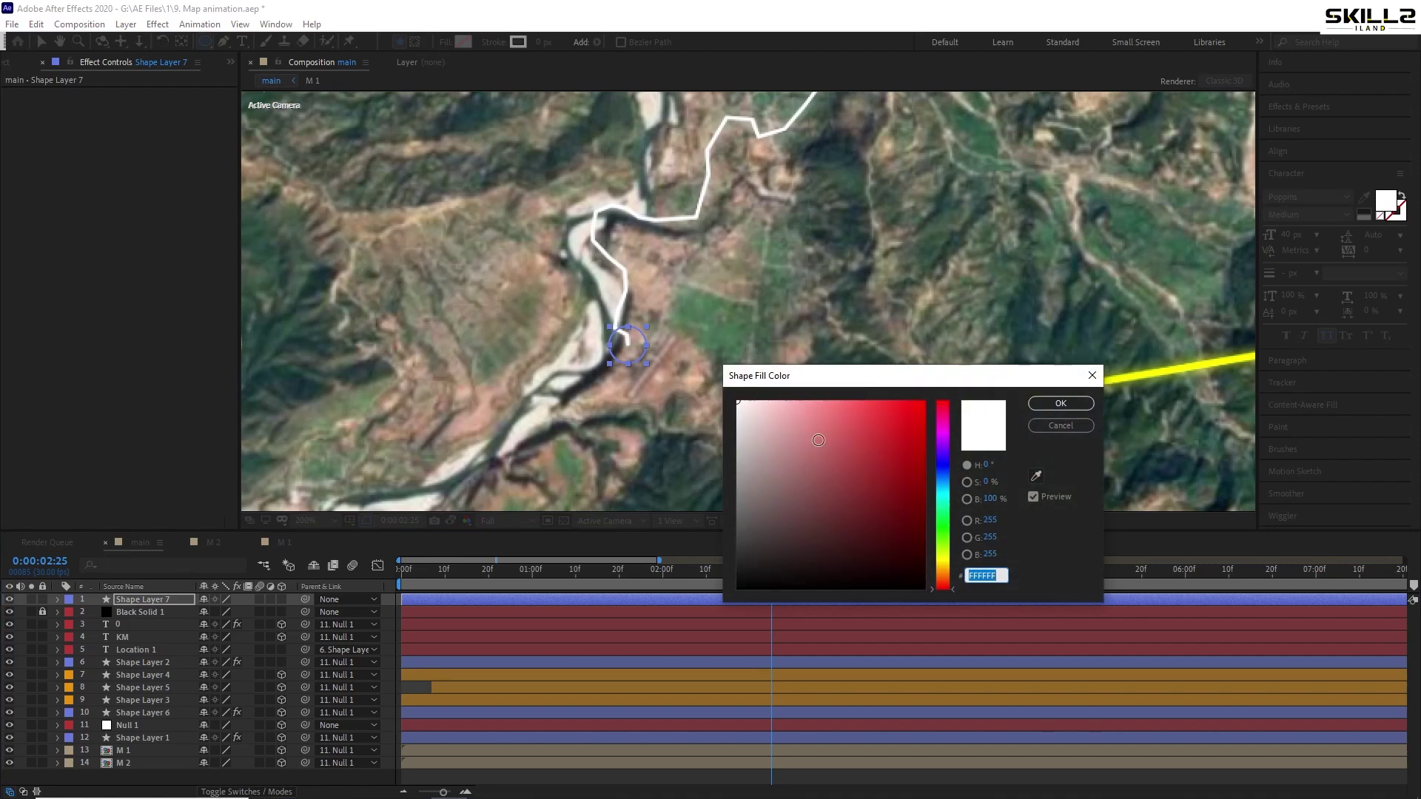
drag(818, 442, 953, 401)
click(926, 417)
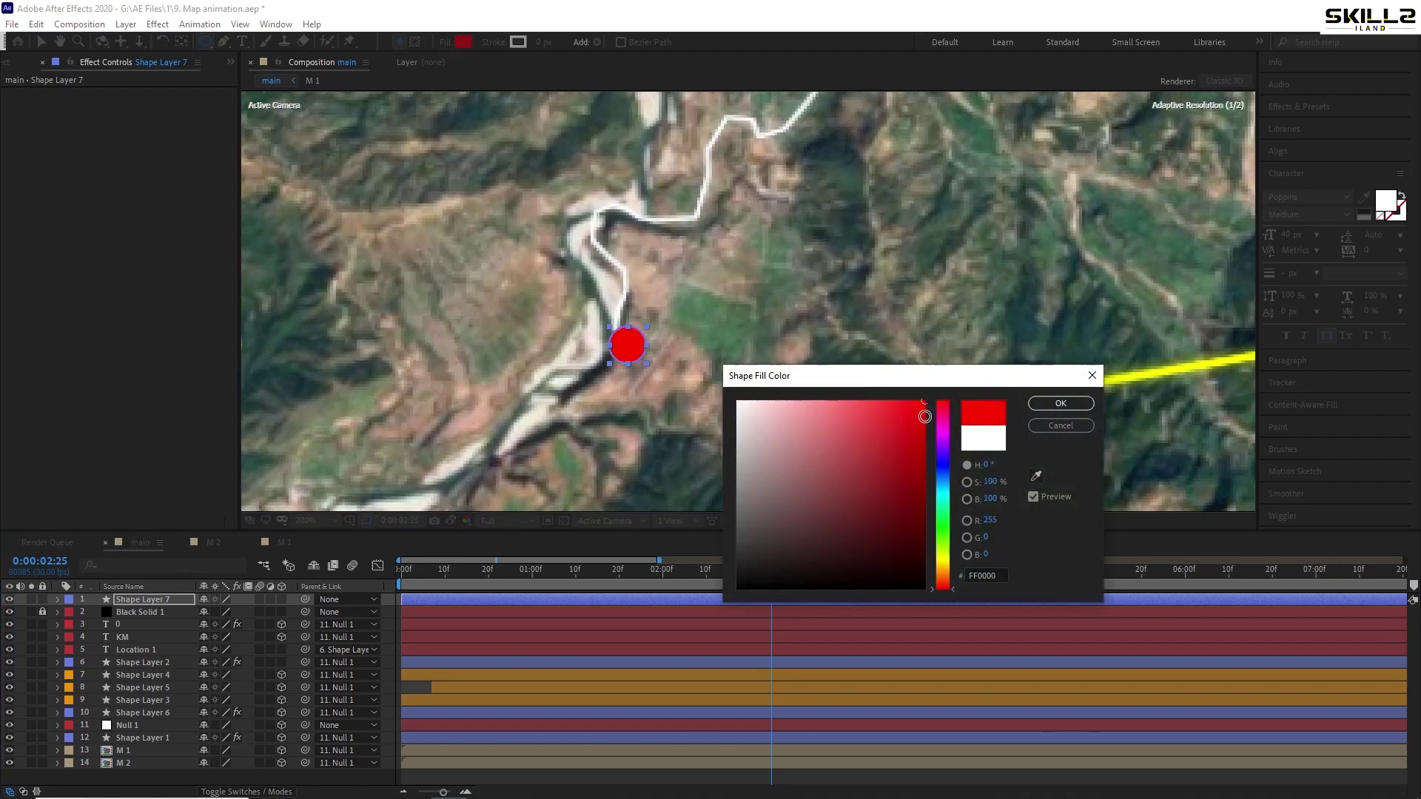
click(1032, 407)
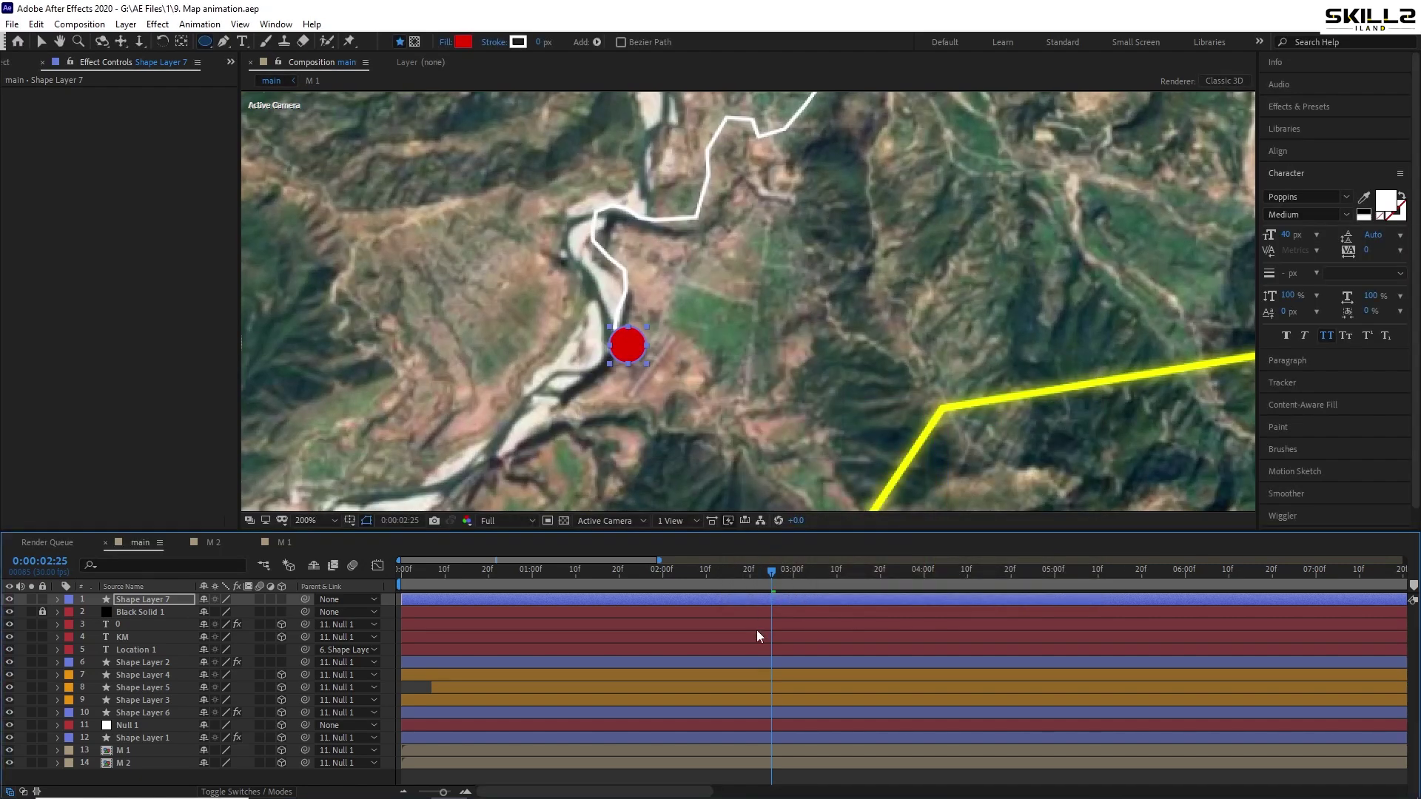
Centre the anchor point on the red circle and trim its layer to start at 0:00:02:25
click(184, 43)
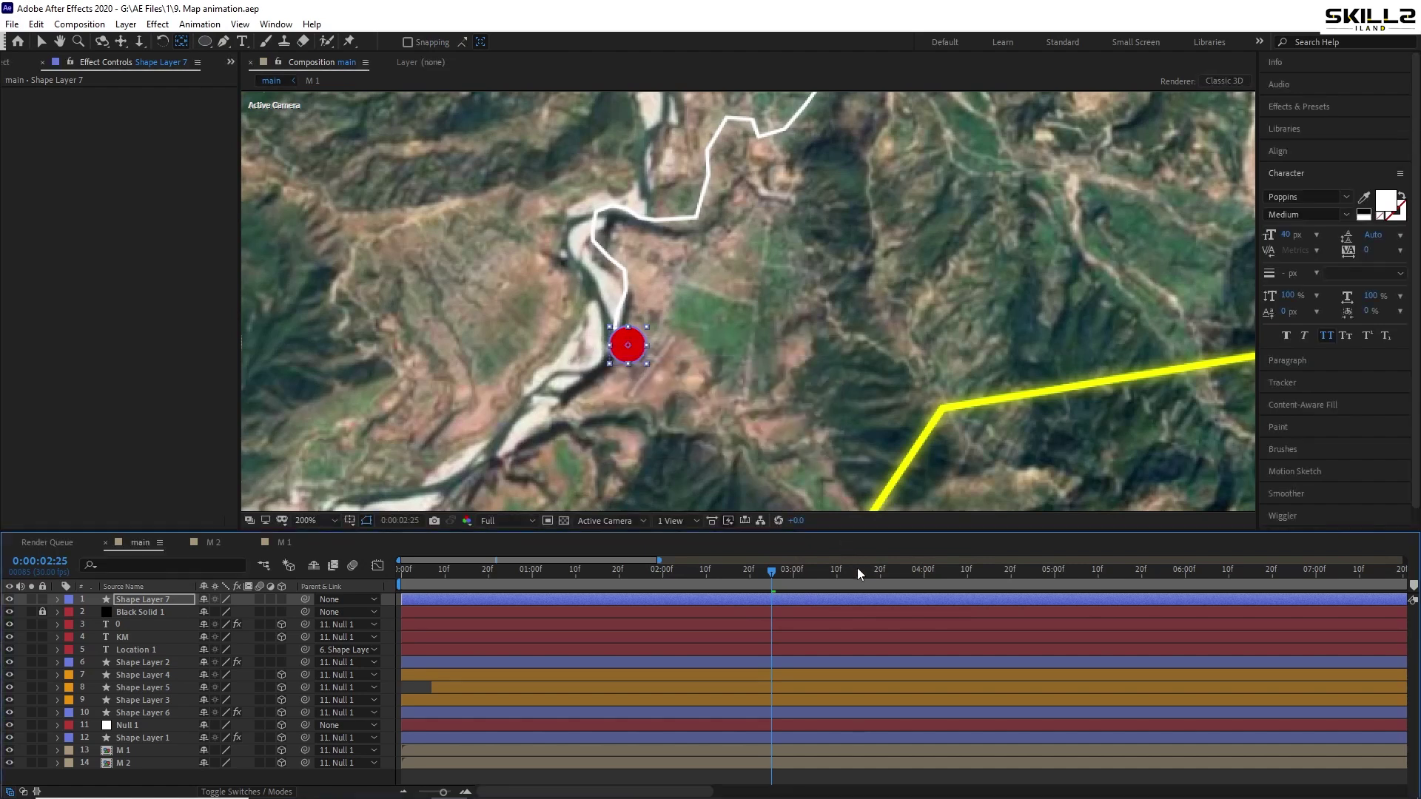
key(alt+bracketleft)
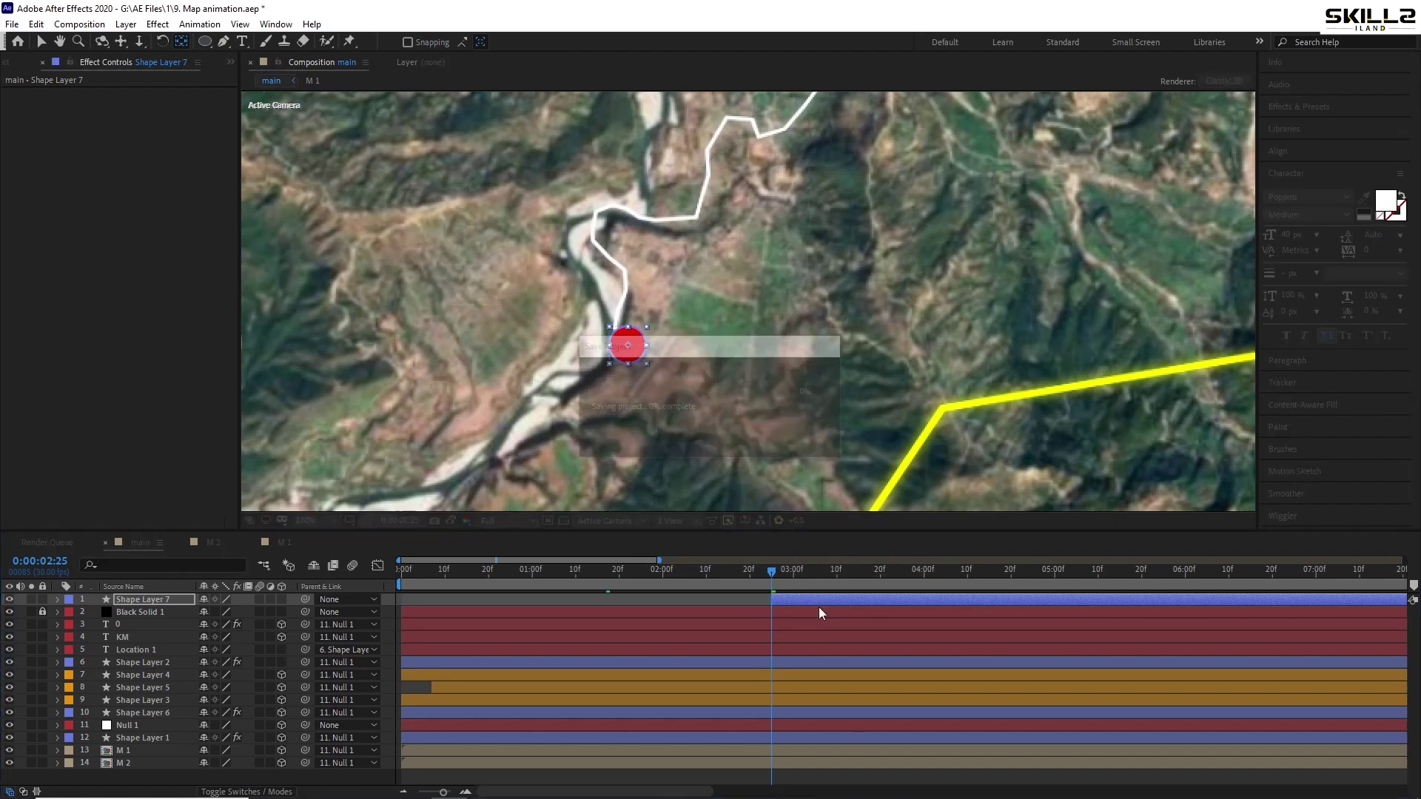
key(equal)
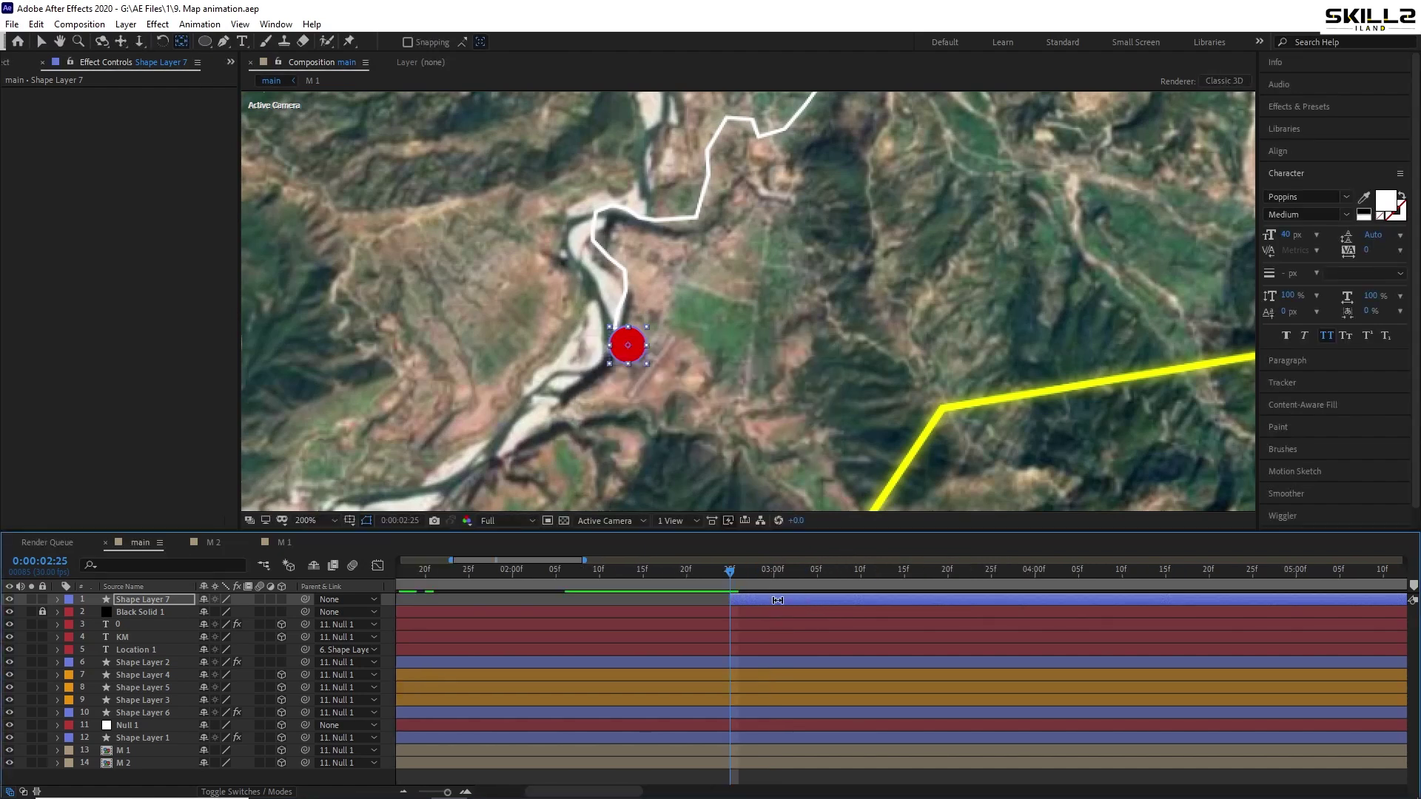
Keyframe the red circle's scale from 0% at 0:00:02:25 to 100% at 0:00:03:04
key(s)
click(96, 612)
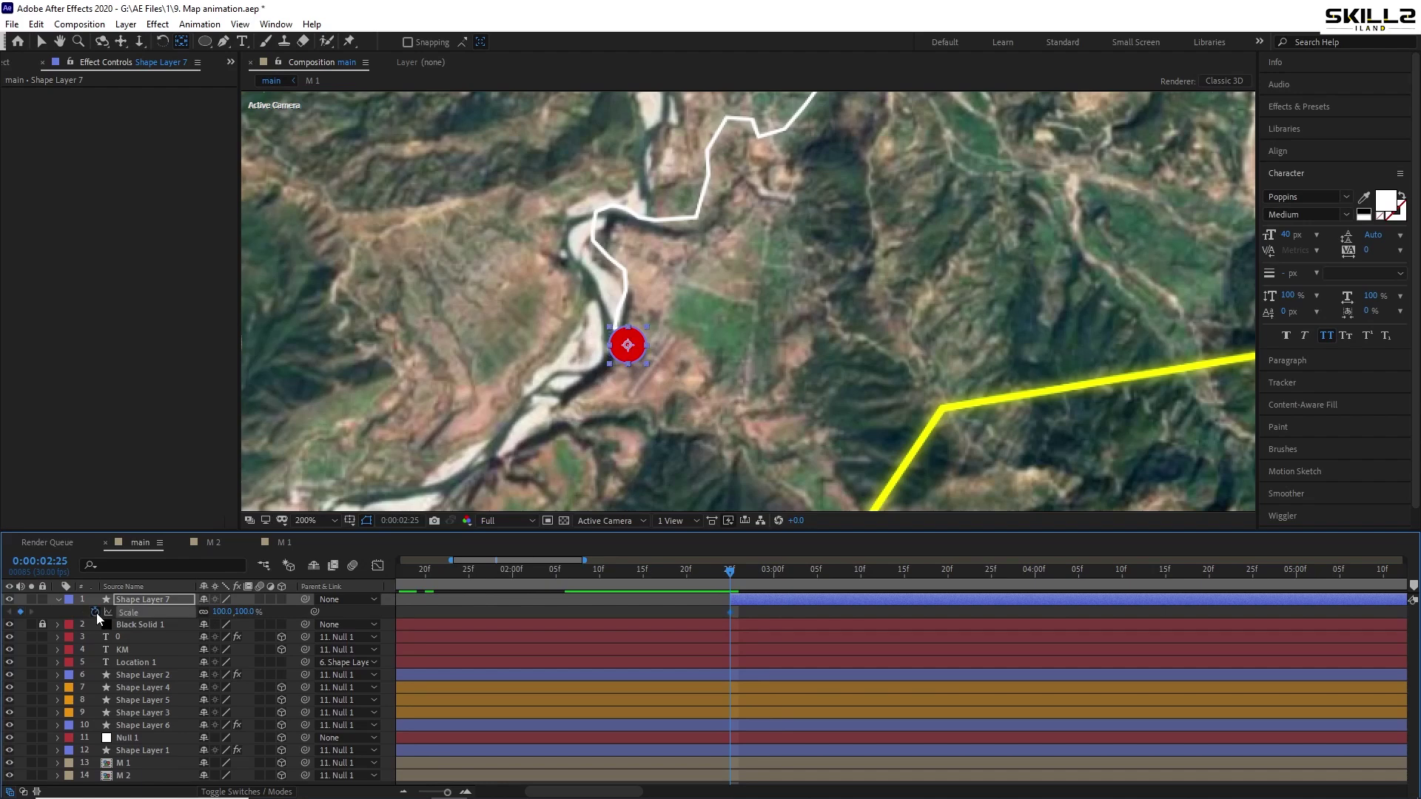
key(equal)
drag(642, 580, 793, 579)
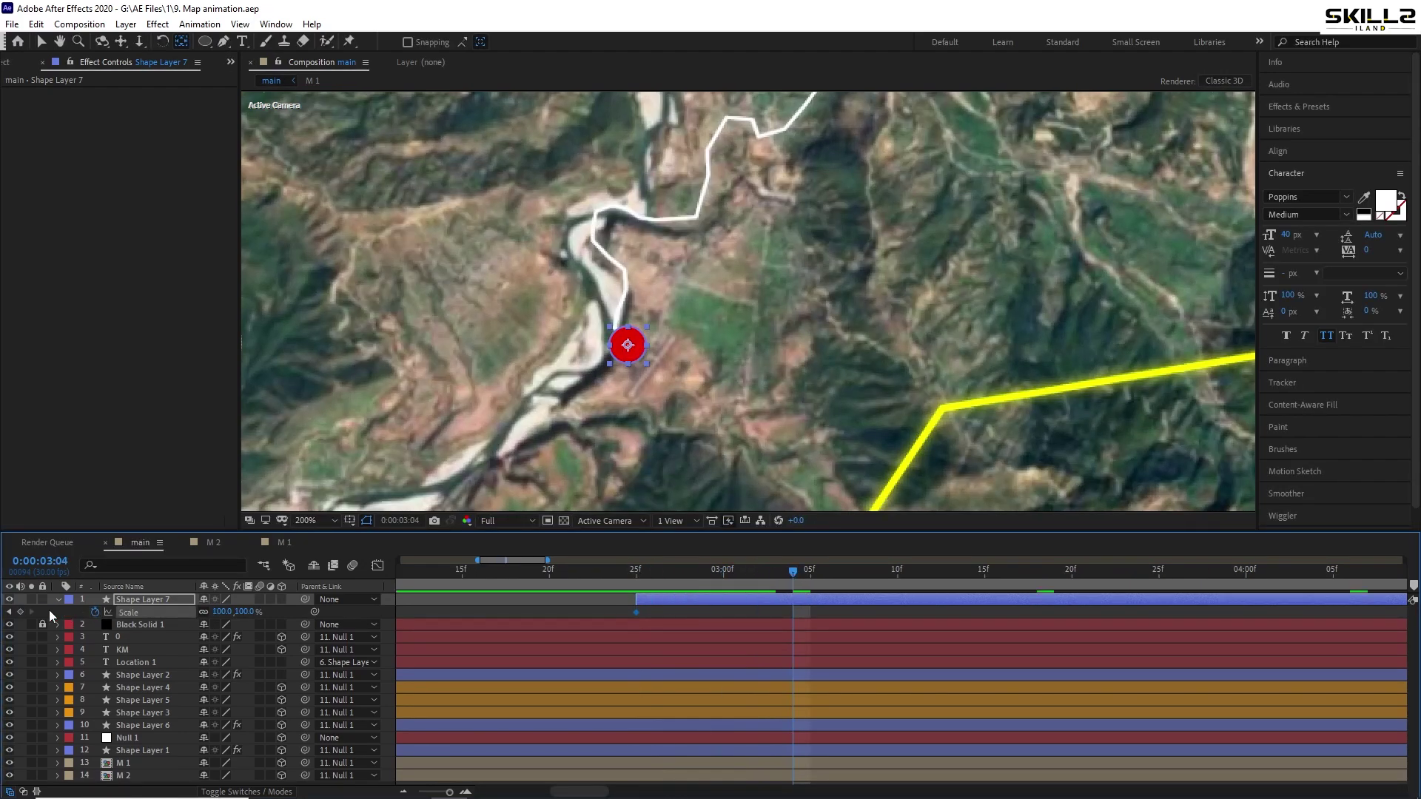
click(10, 612)
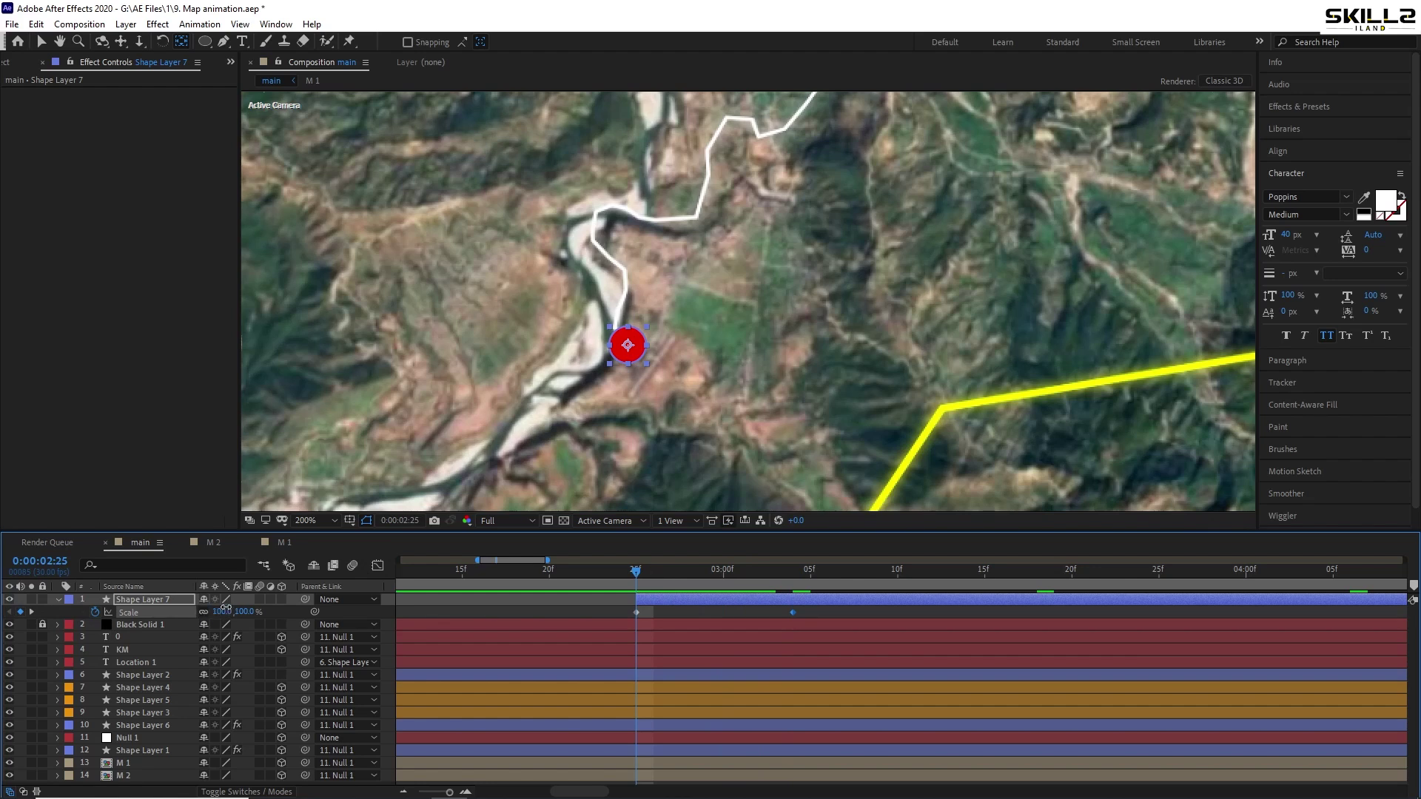
click(222, 612)
text(0)
key(Return)
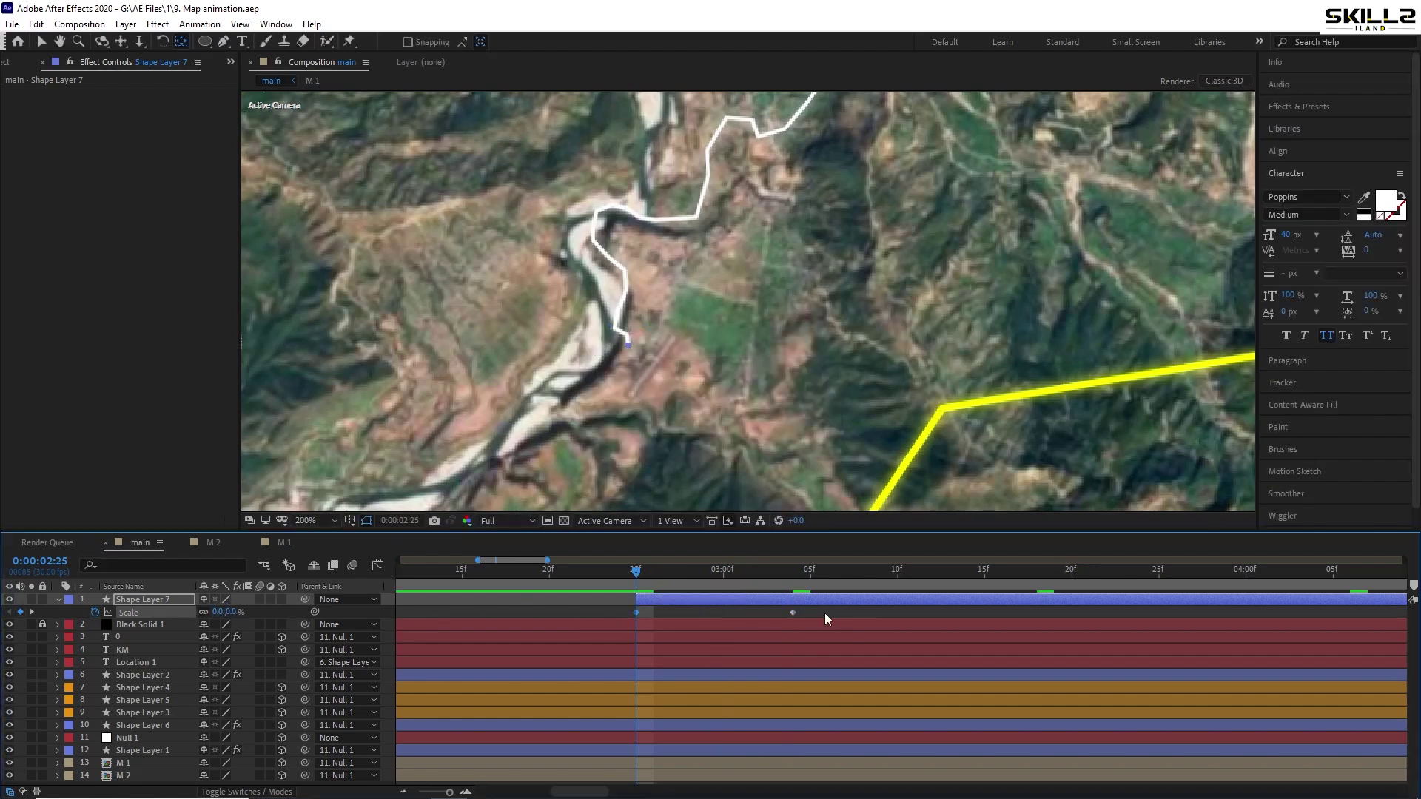
Apply Easy Ease to both of the circle's scale keyframes and preview the animation
key(F9)
drag(821, 614, 773, 624)
key(Page_Up)
key(space)
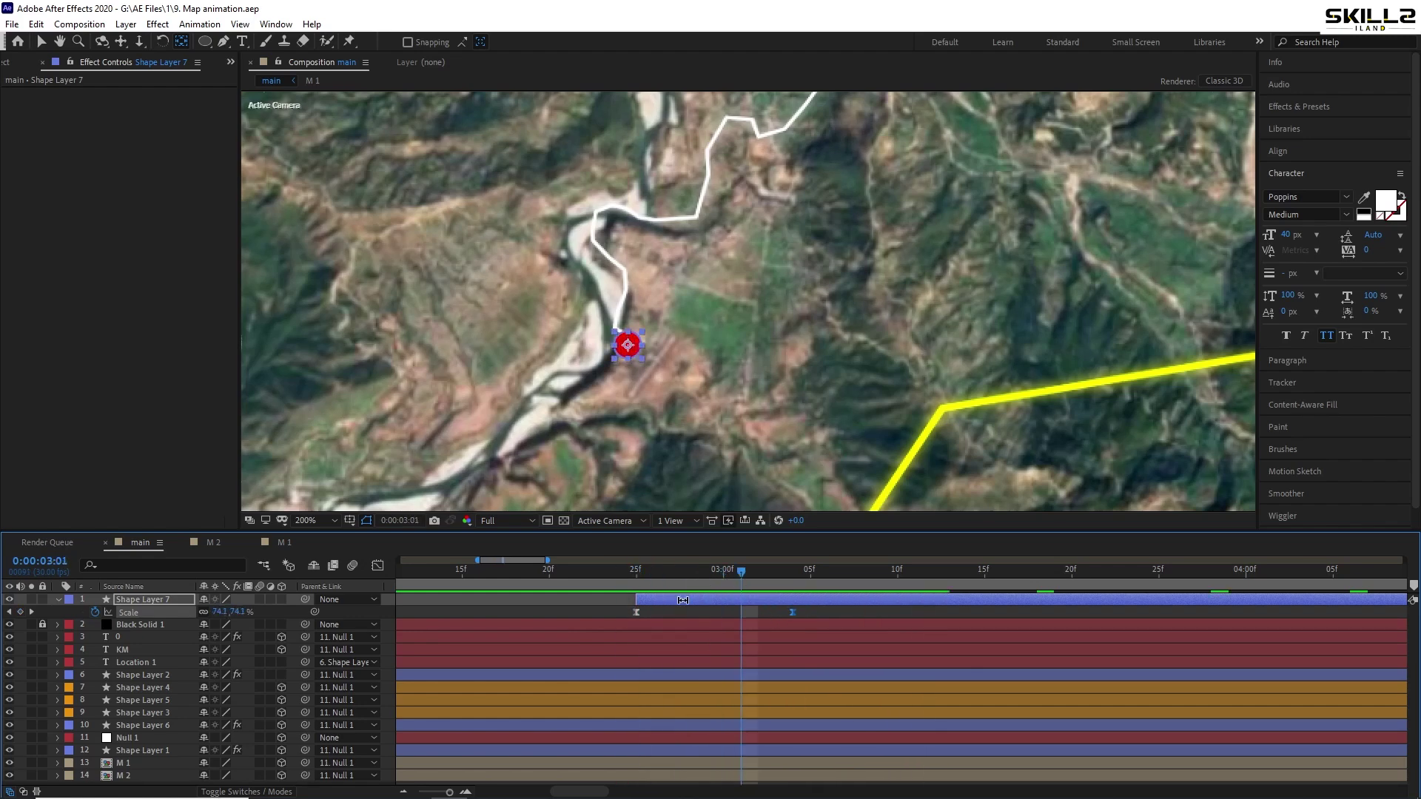
Save the project and duplicate the red circle's layer, Shape Layer 7
click(684, 605)
key(ctrl+s)
key(ctrl+d)
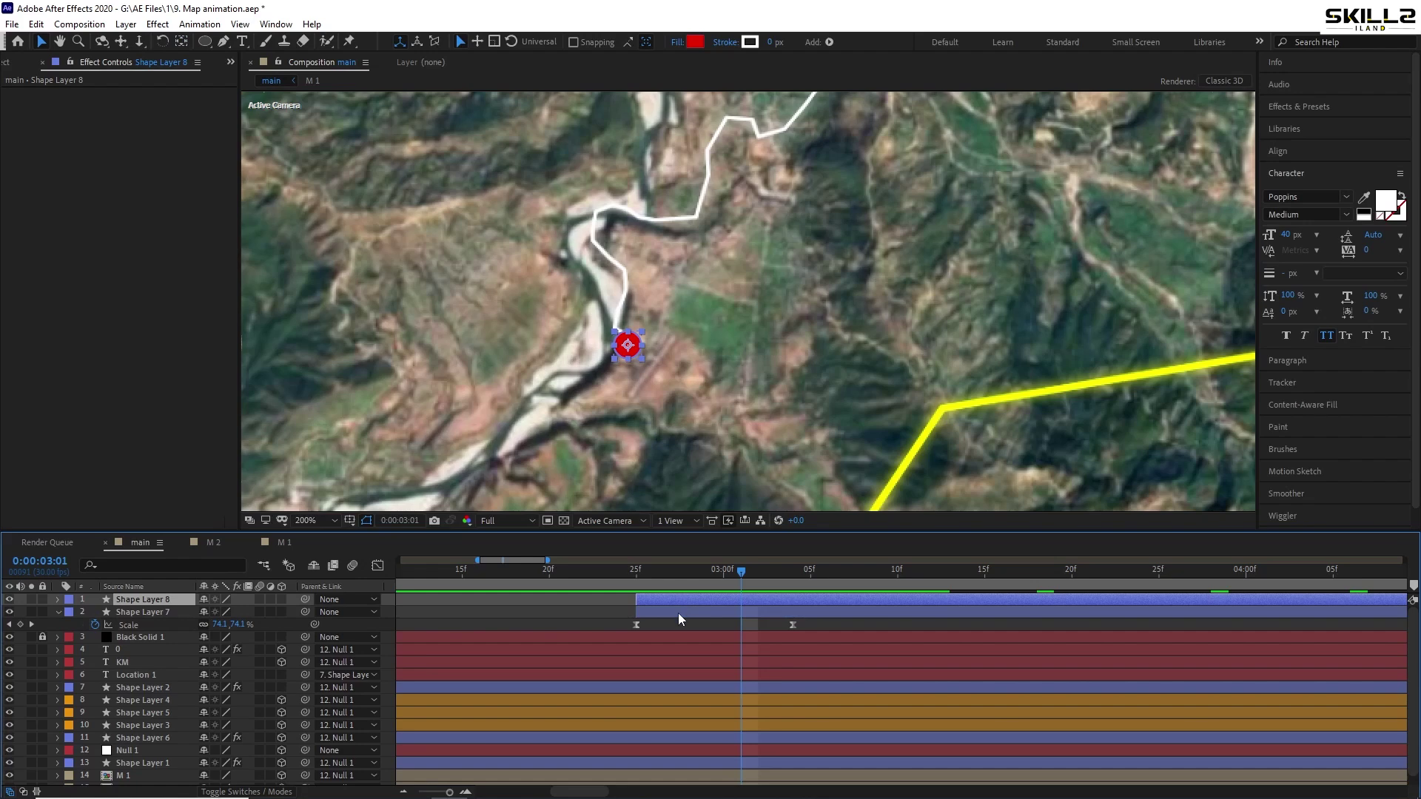
Shift Shape Layer 7, the lower circle layer, three frames later in the timeline and save the project
click(677, 612)
drag(669, 614, 717, 615)
key(ctrl+s)
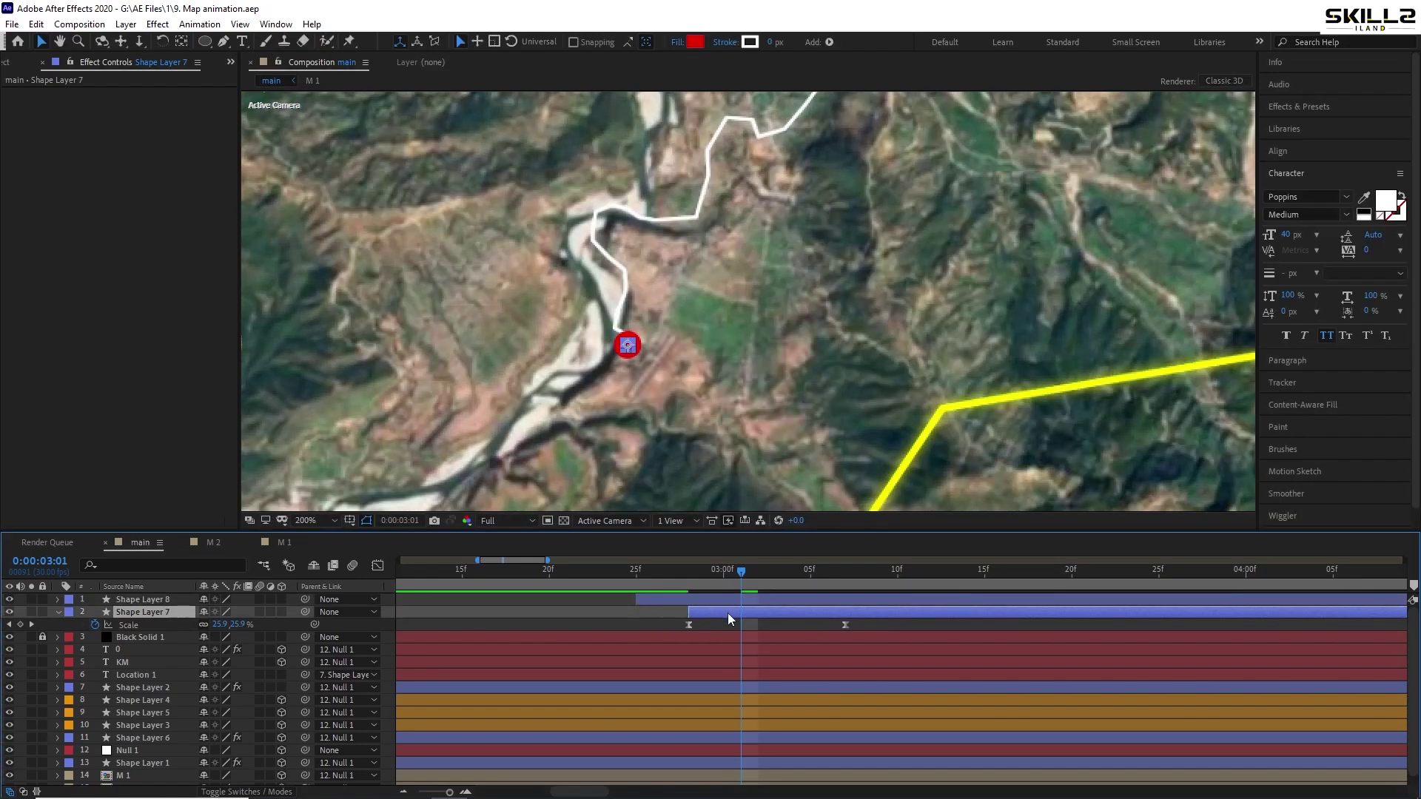
Change the fill of Shape Layer 7's circle to white (FFFFFF) at 0:00:03:07
click(845, 578)
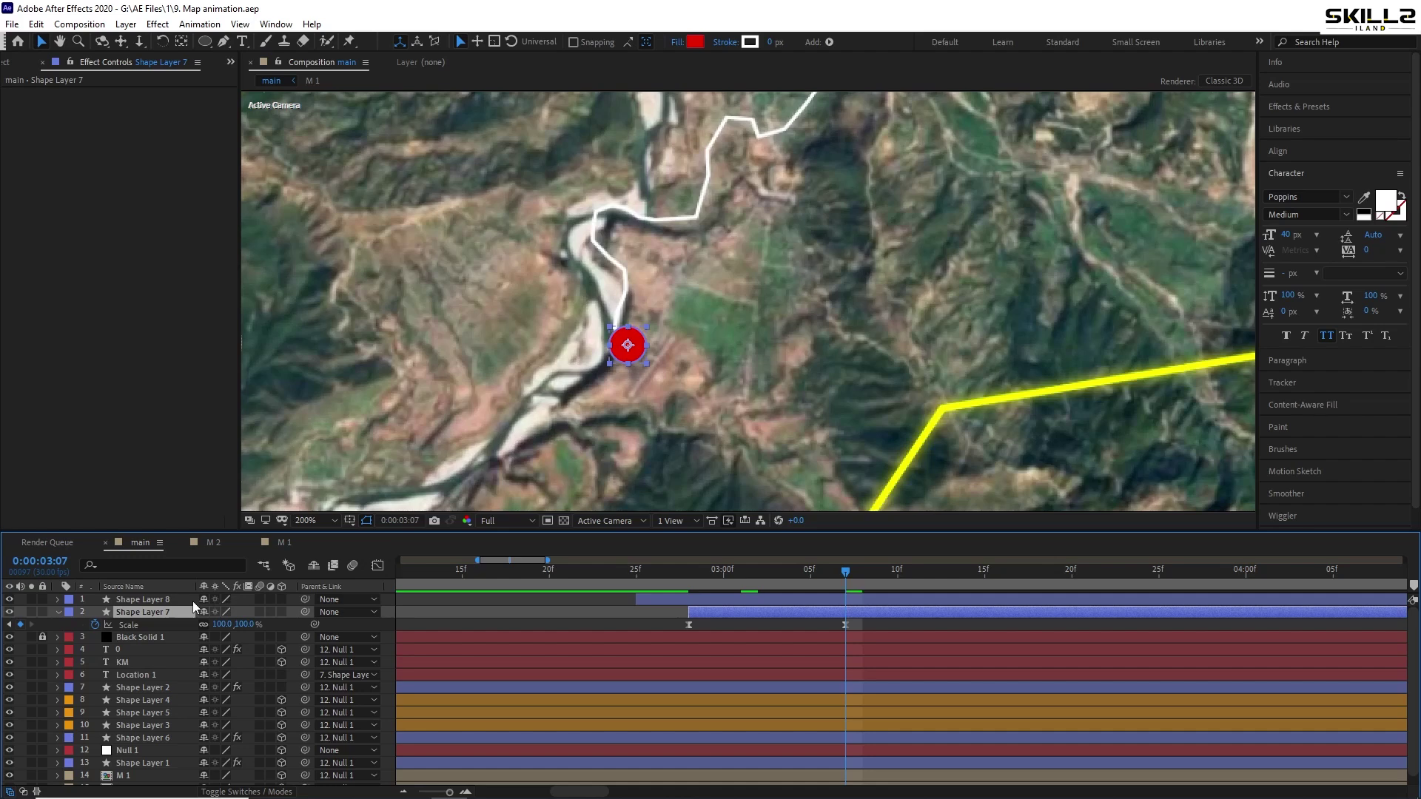
click(695, 41)
drag(873, 403, 704, 388)
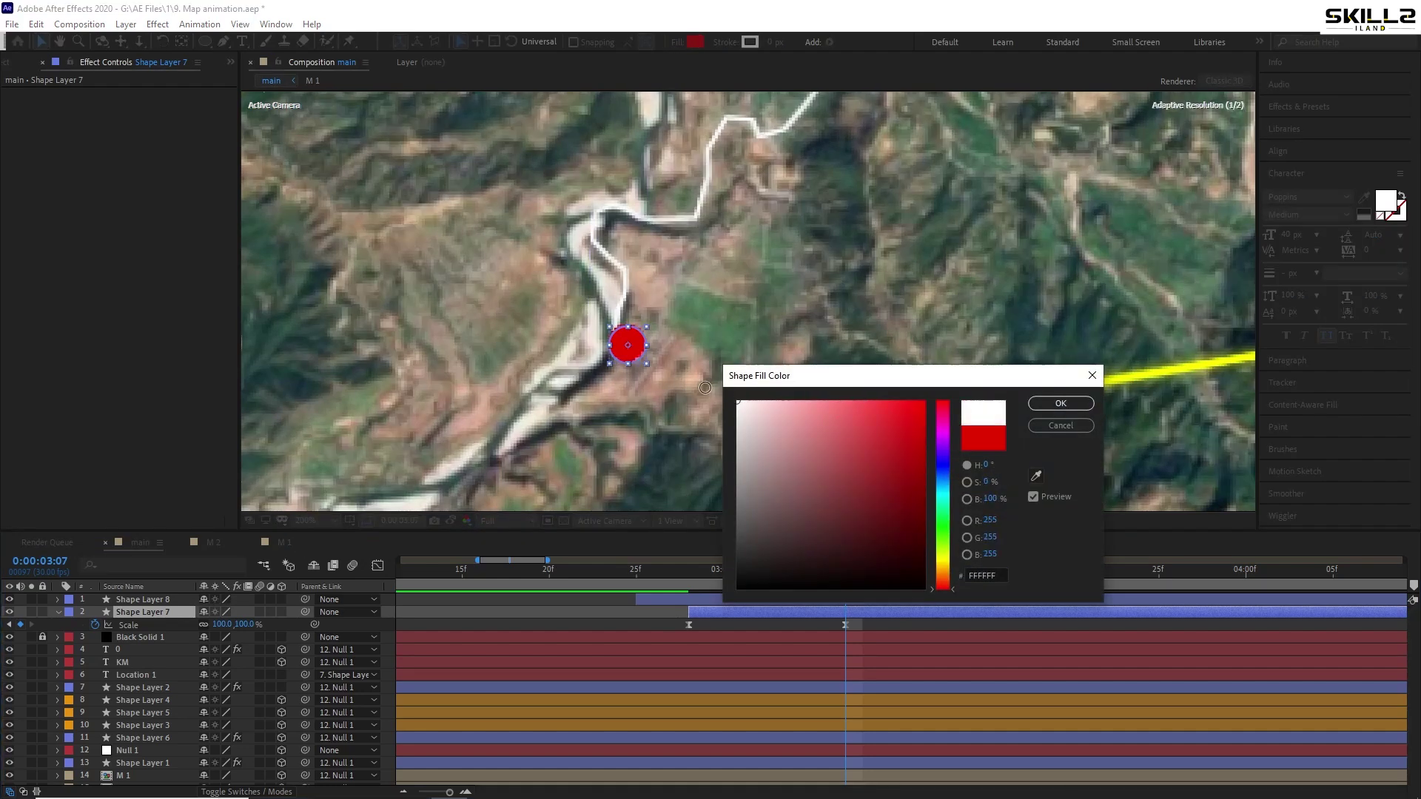
click(1061, 403)
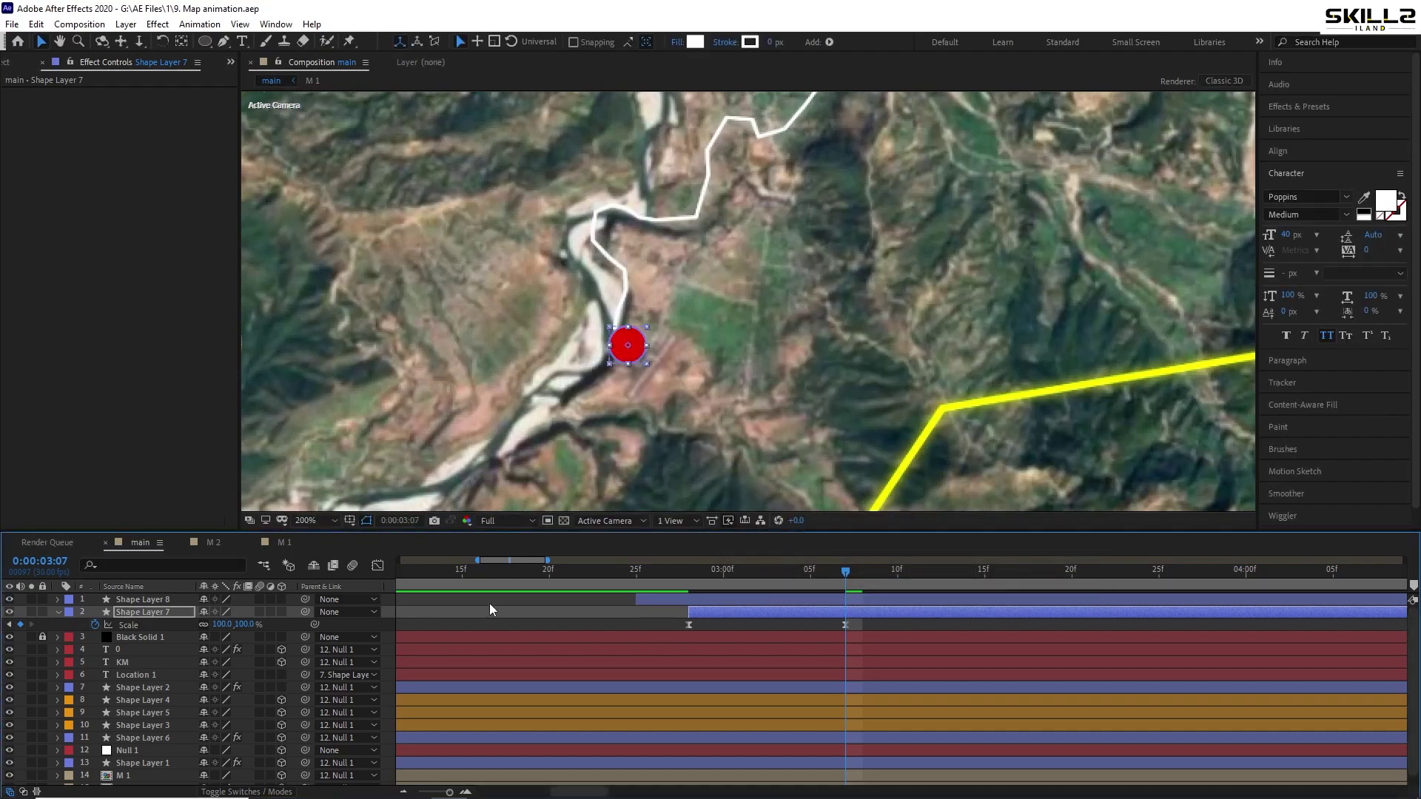
Enlarge the white circle to about 157% scale at its end keyframe so it rings the red one, and save
key(s)
key(s)
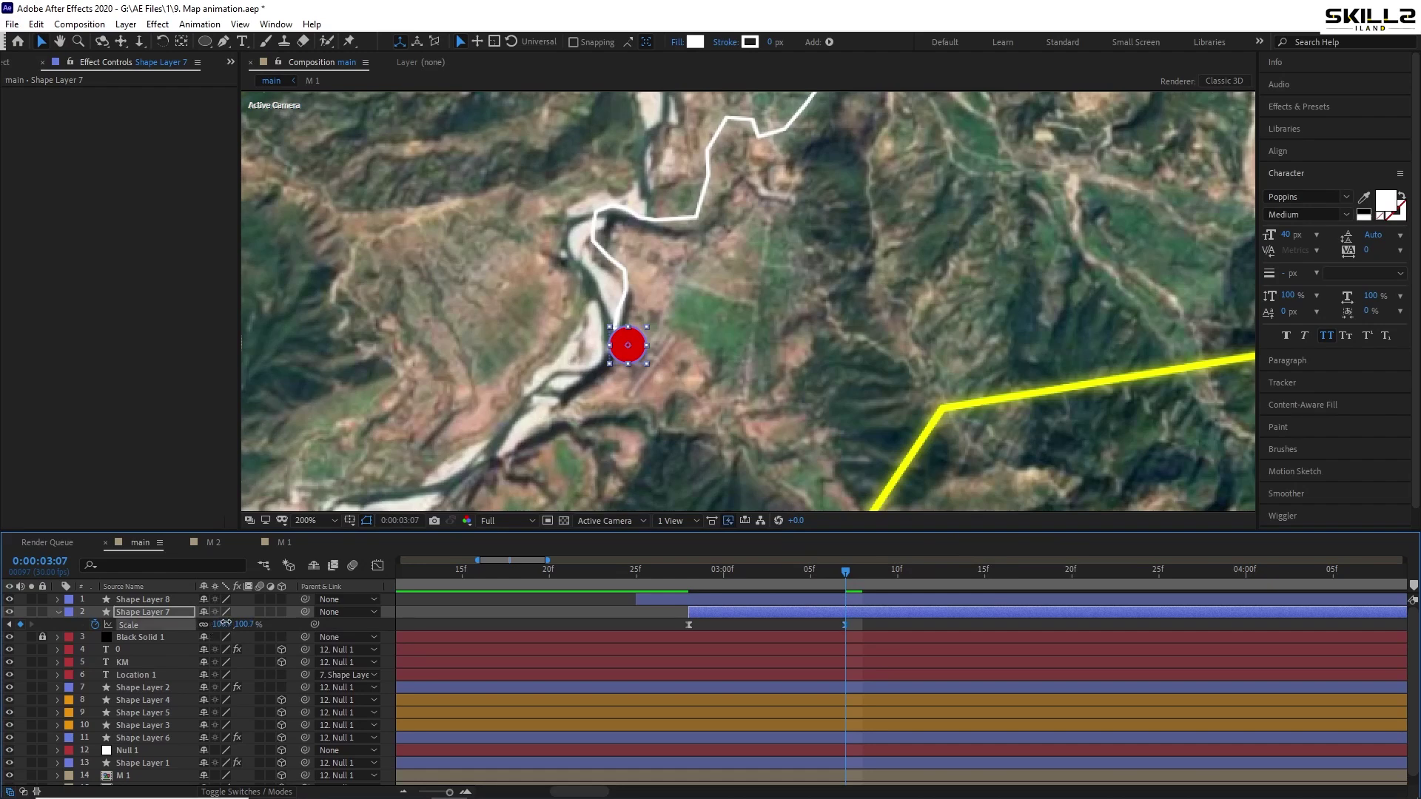
drag(215, 625, 631, 612)
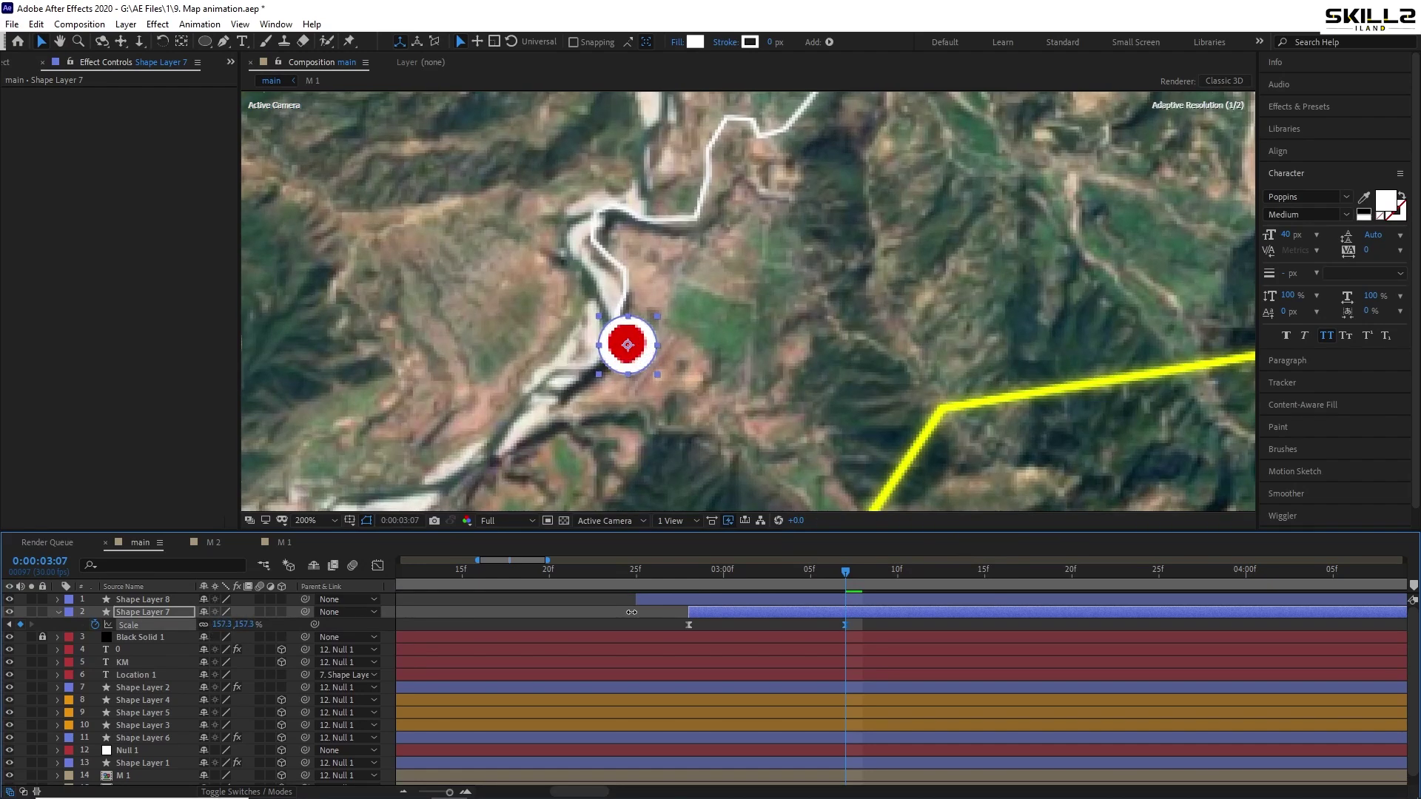
key(ctrl+s)
key(s)
key(minus)
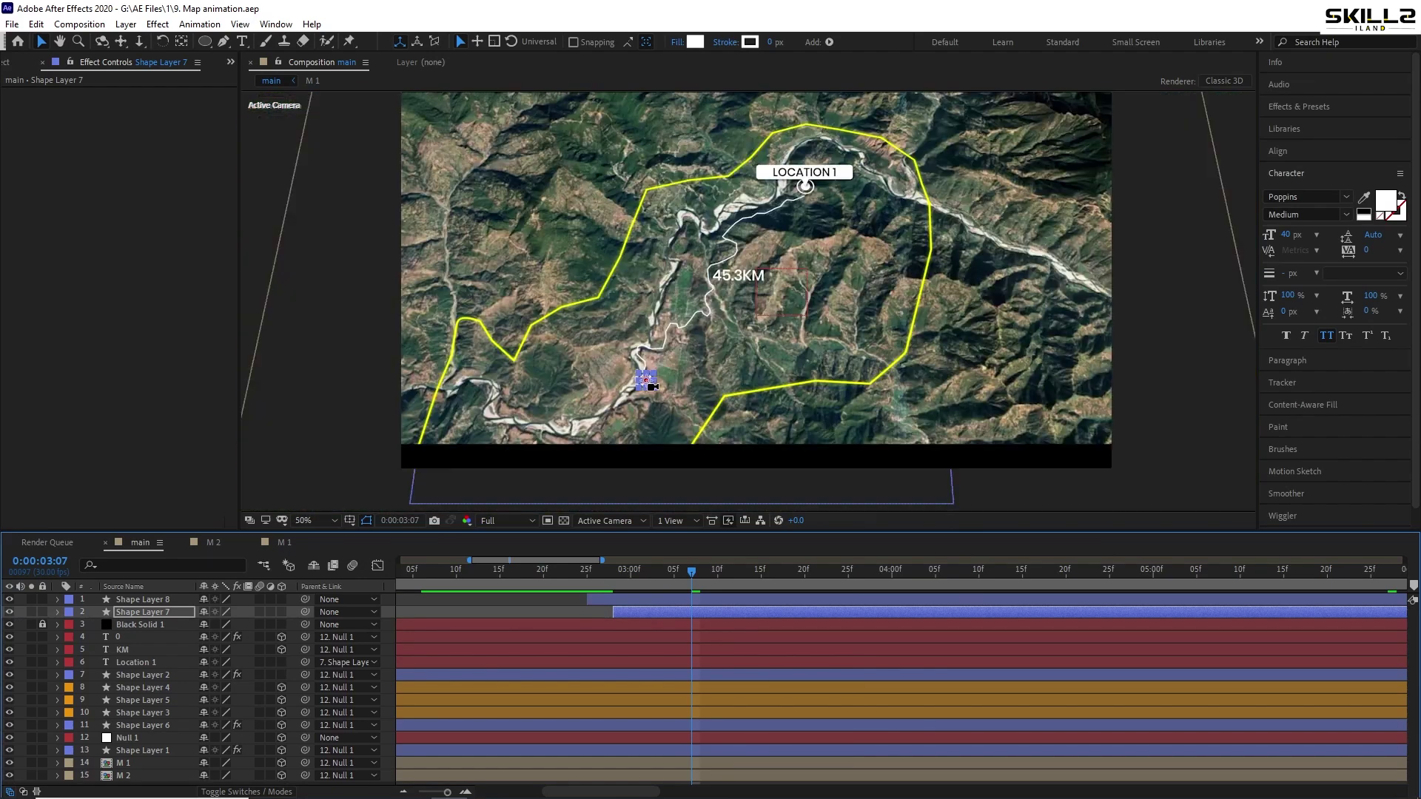
Create a new shape layer, place it beneath Shape Layer 7 and trim its start to 0:00:03:04
right_click(24, 627)
mouse_move(66, 635)
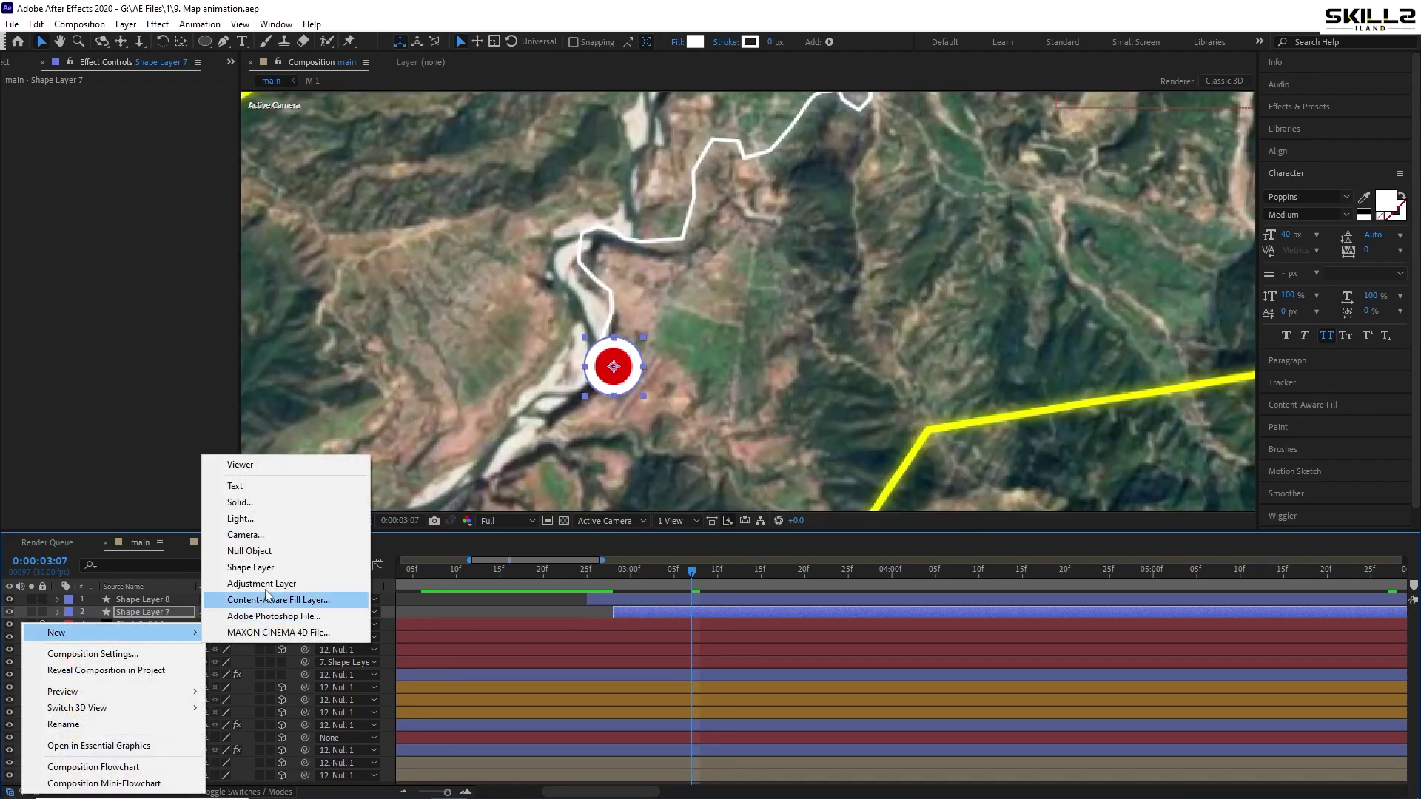
click(244, 568)
key(q)
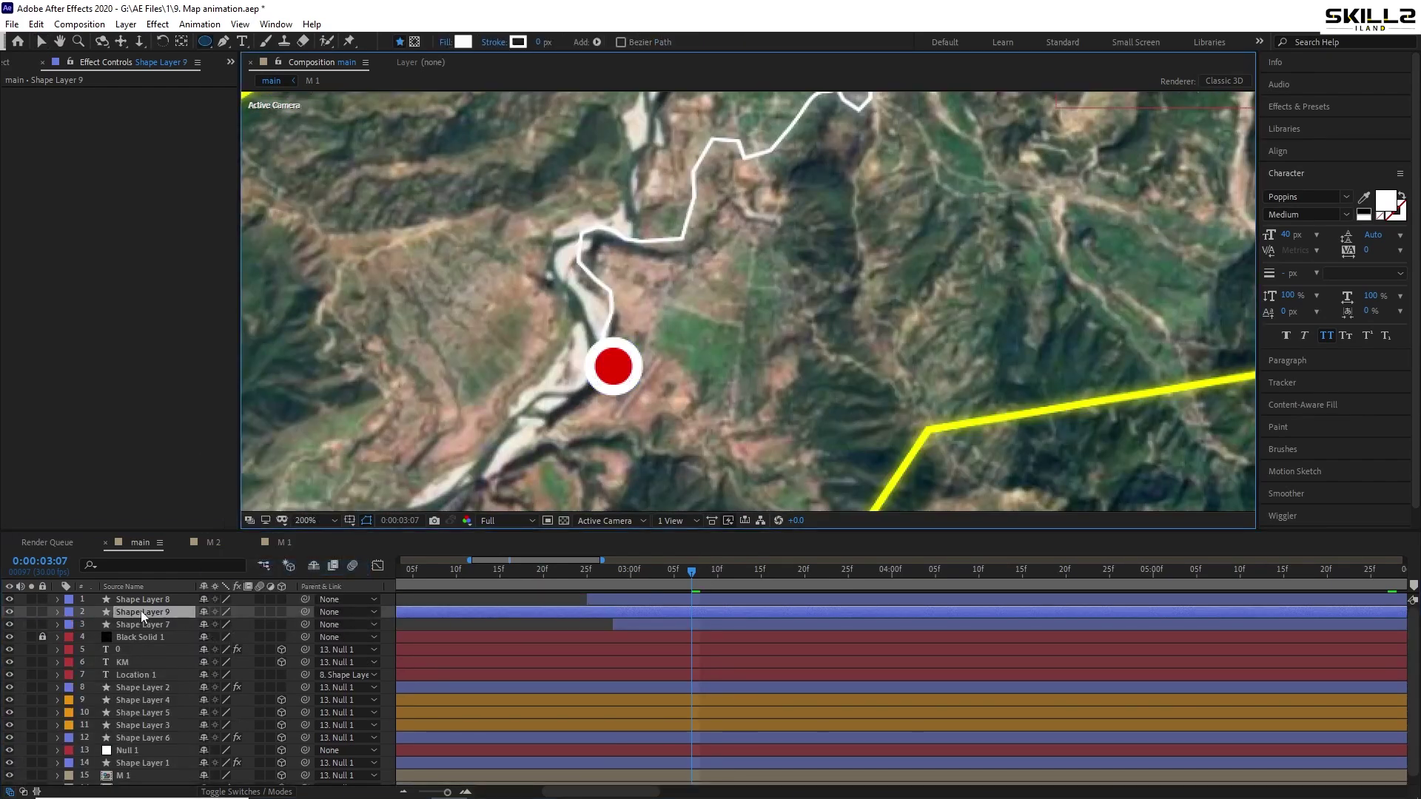
mouse_move(141, 611)
mouse_down()
mouse_move(151, 602)
mouse_move(153, 626)
mouse_up()
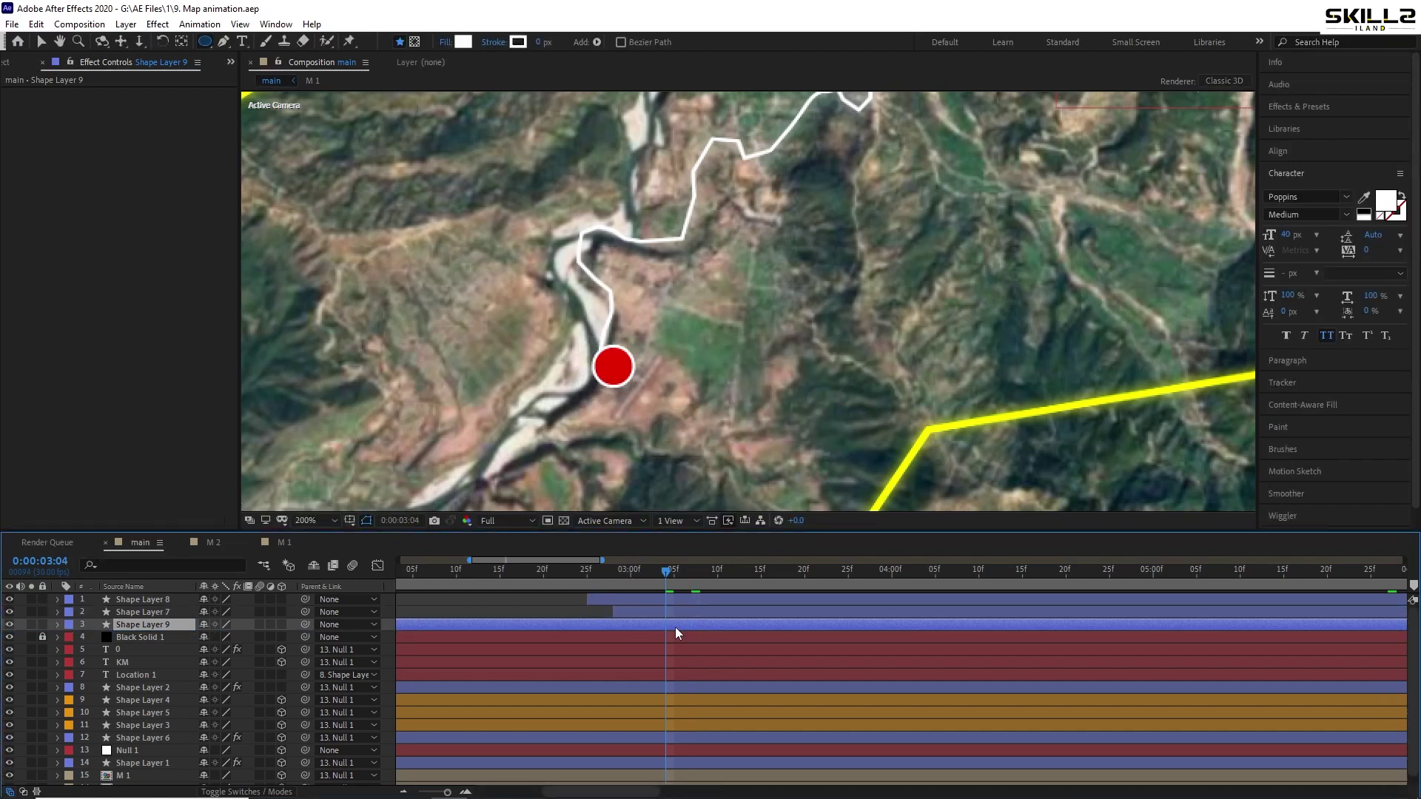
key(alt+bracketleft)
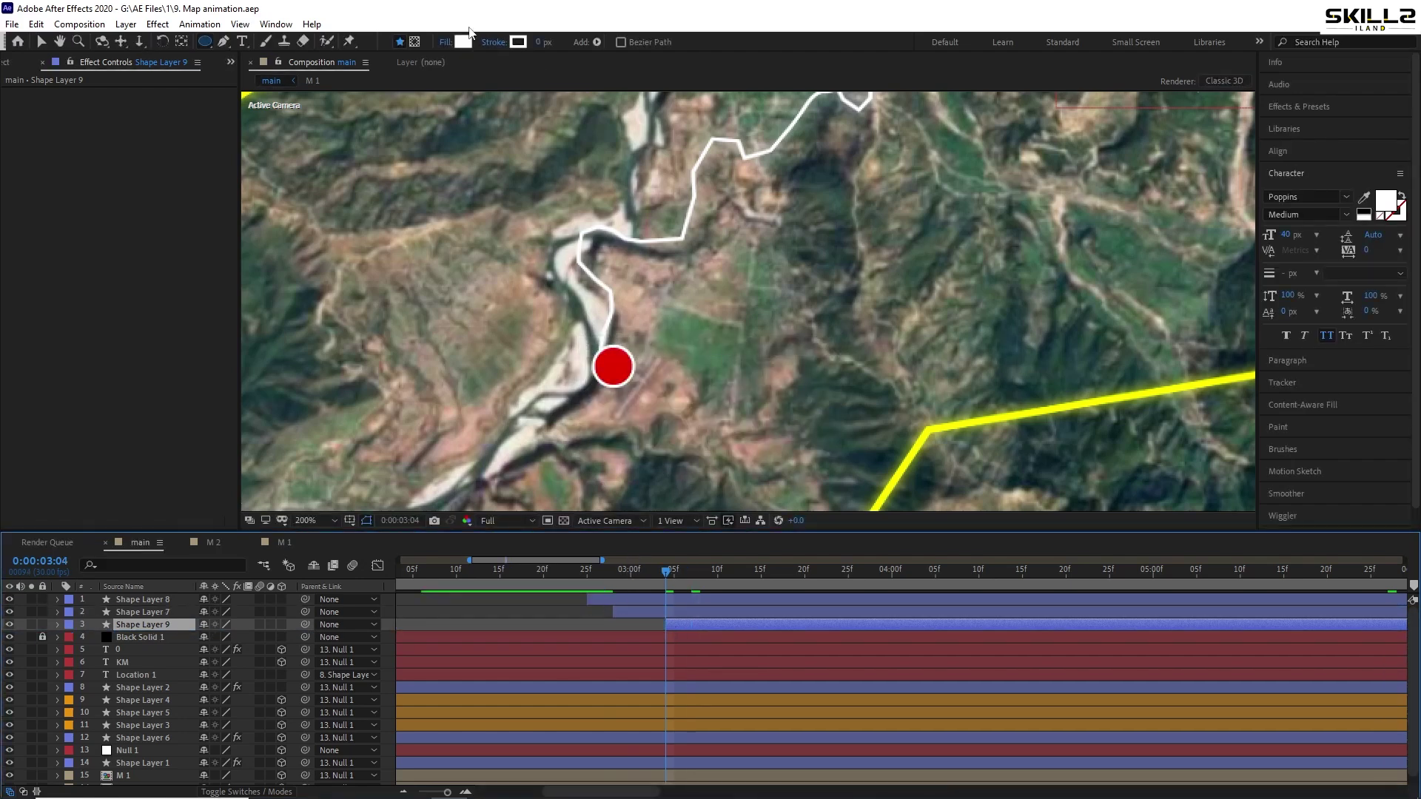
Draw a callout path with the Pen tool from the red circle's centre diagonally up, continuing horizontally to the right, and save
click(223, 41)
click(612, 368)
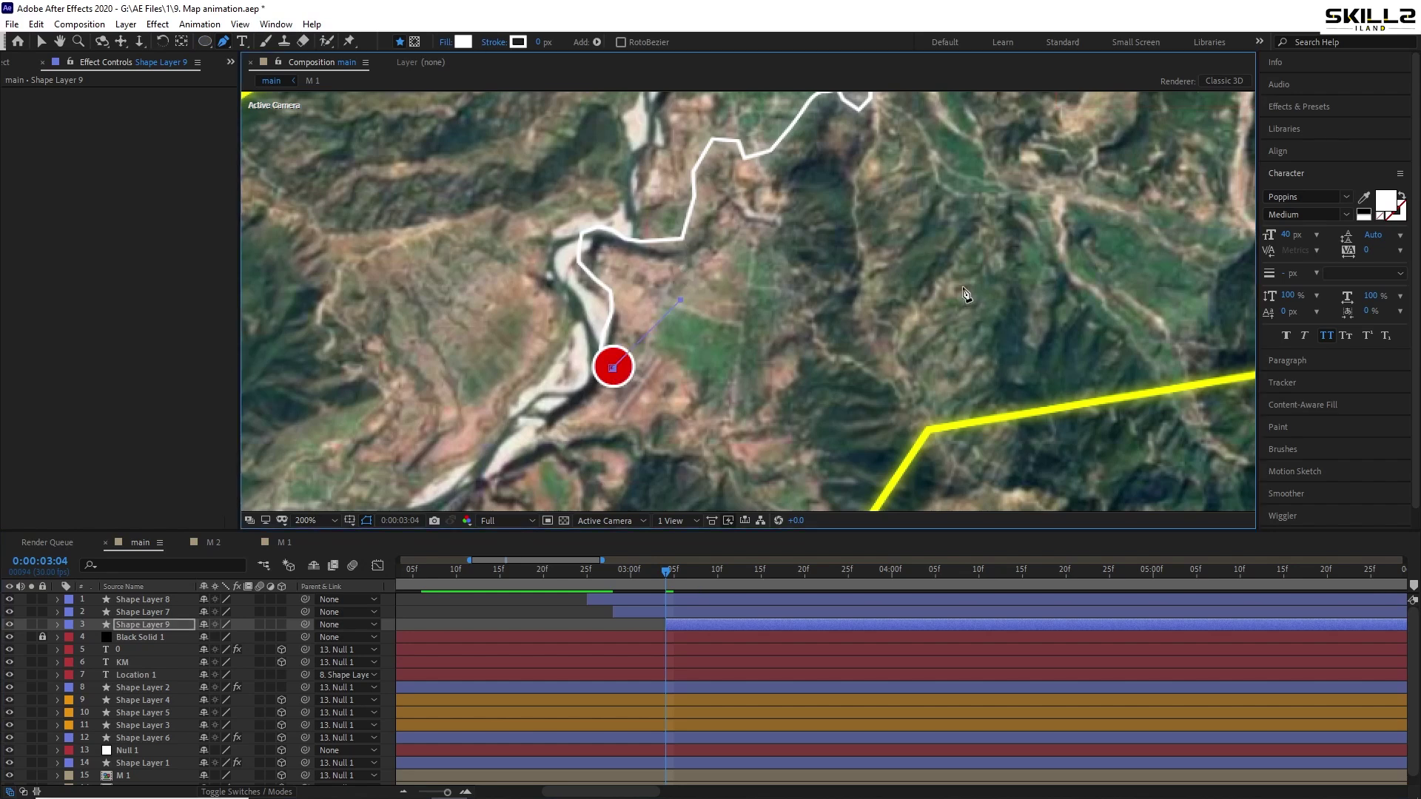
shift+click(1007, 290)
key(ctrl+s)
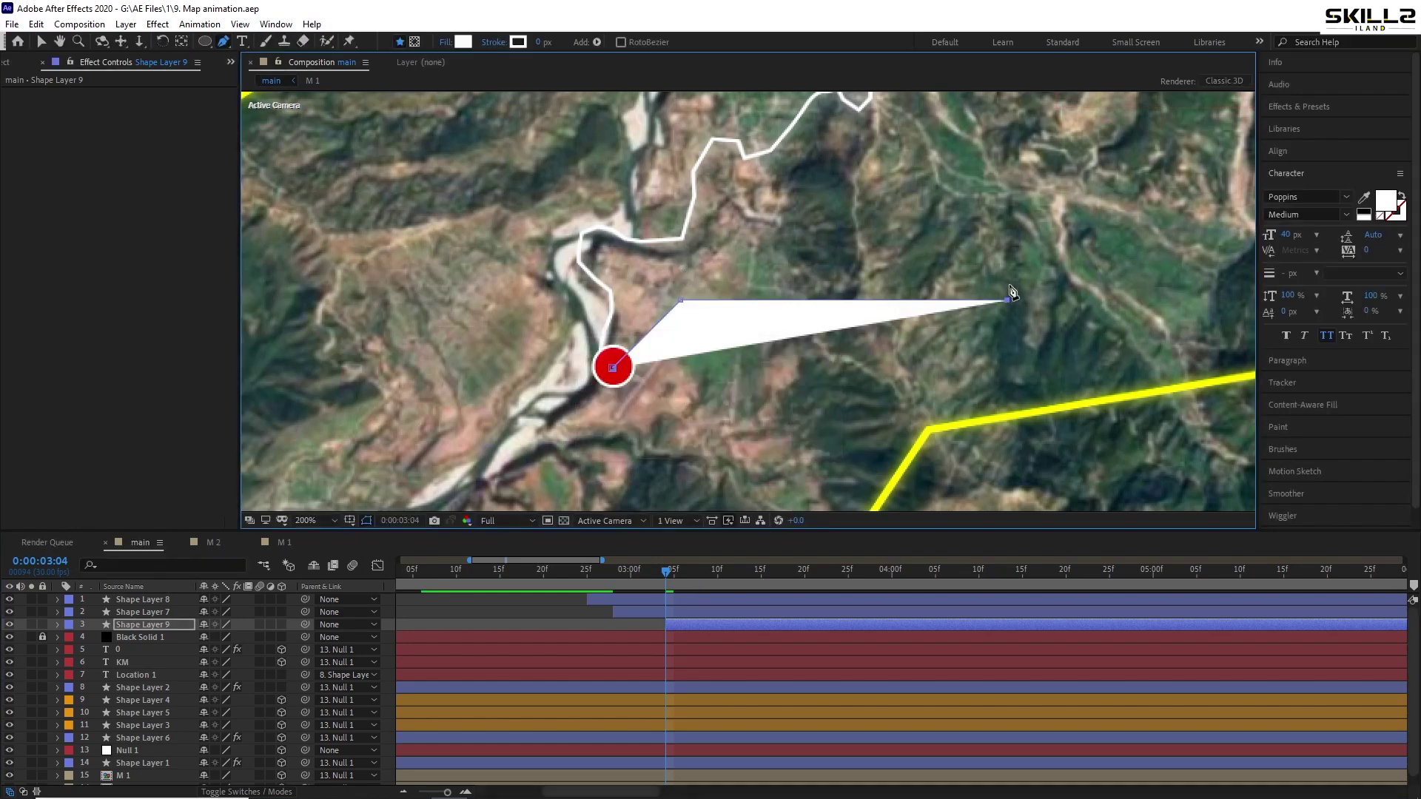
Remove the callout path's fill and set its white stroke to 2 px
click(451, 42)
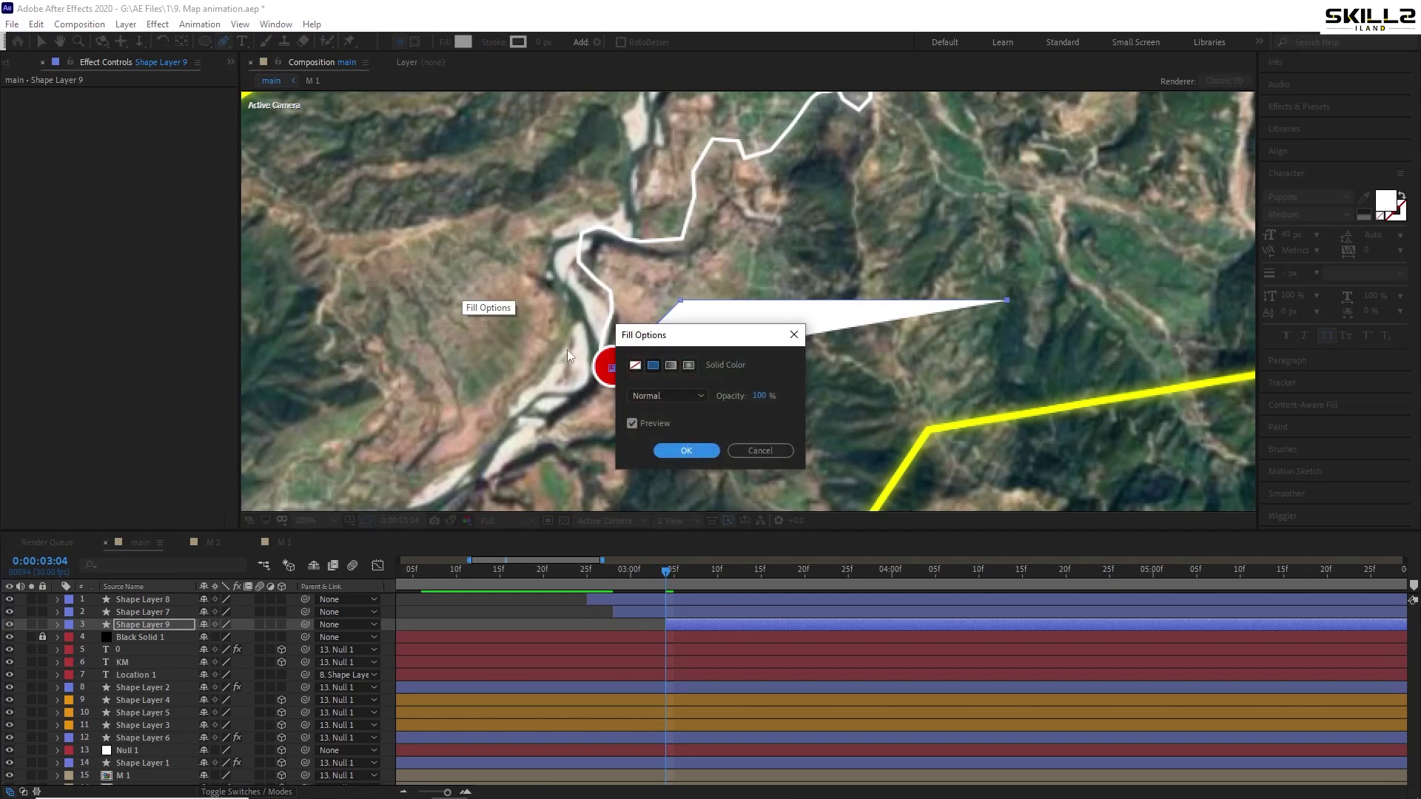
click(634, 365)
click(706, 452)
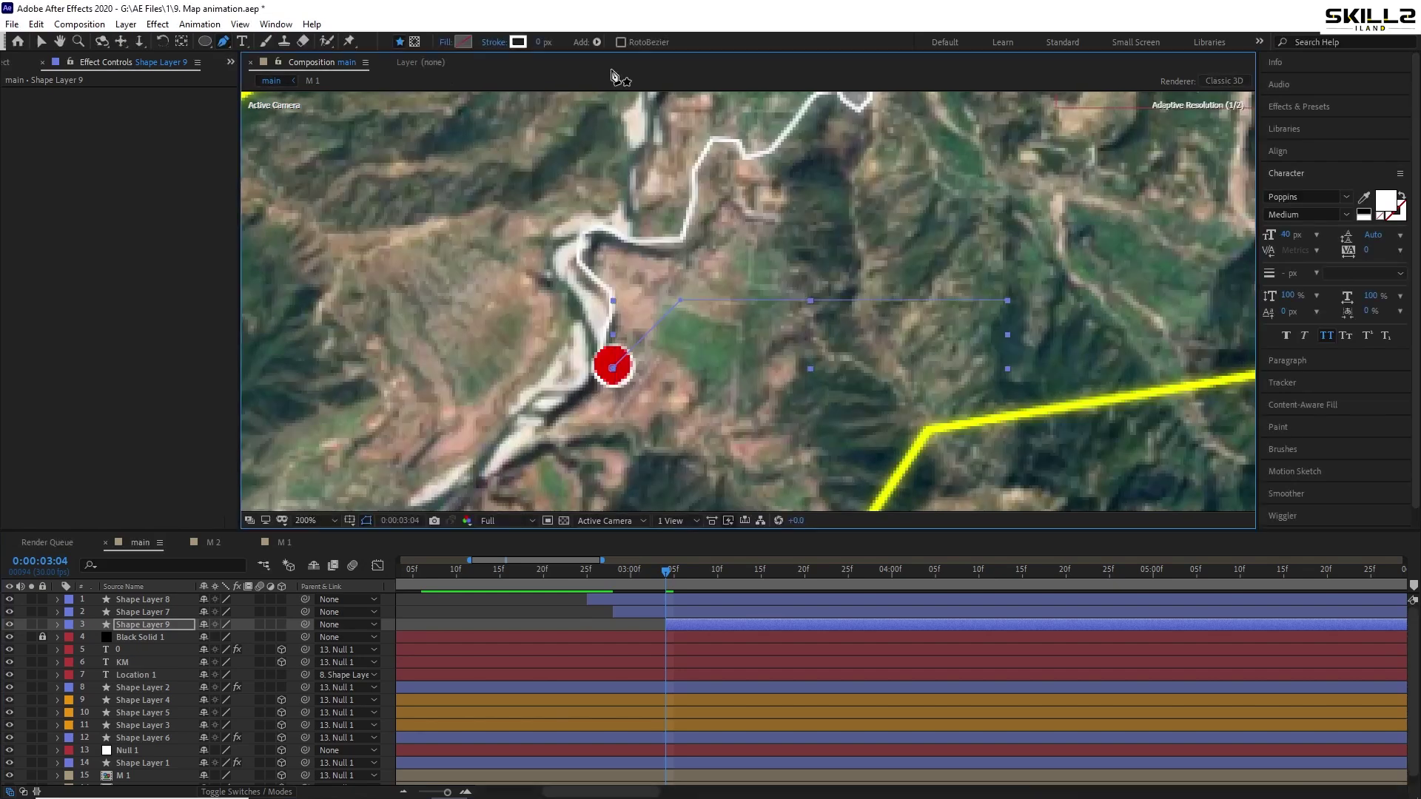
click(542, 42)
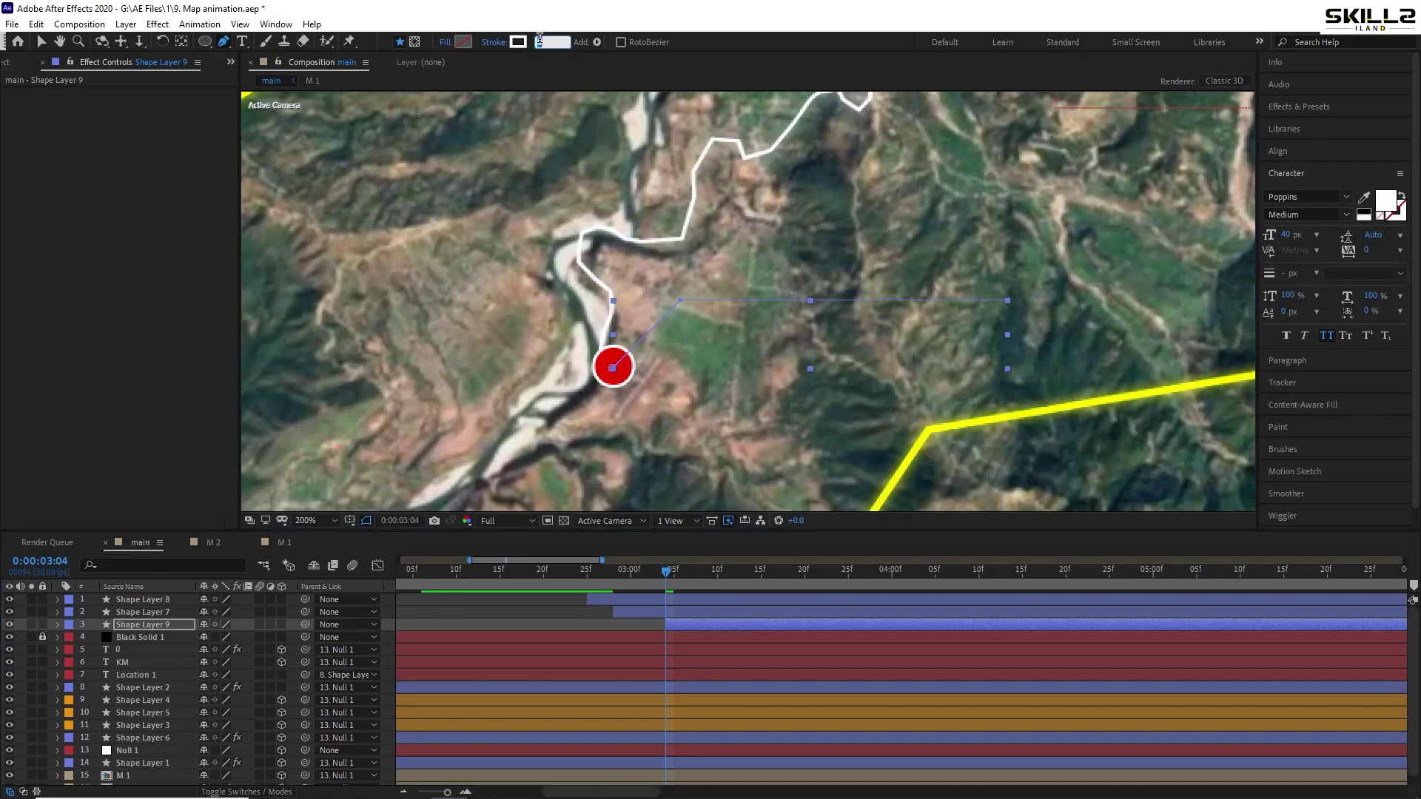
key(Return)
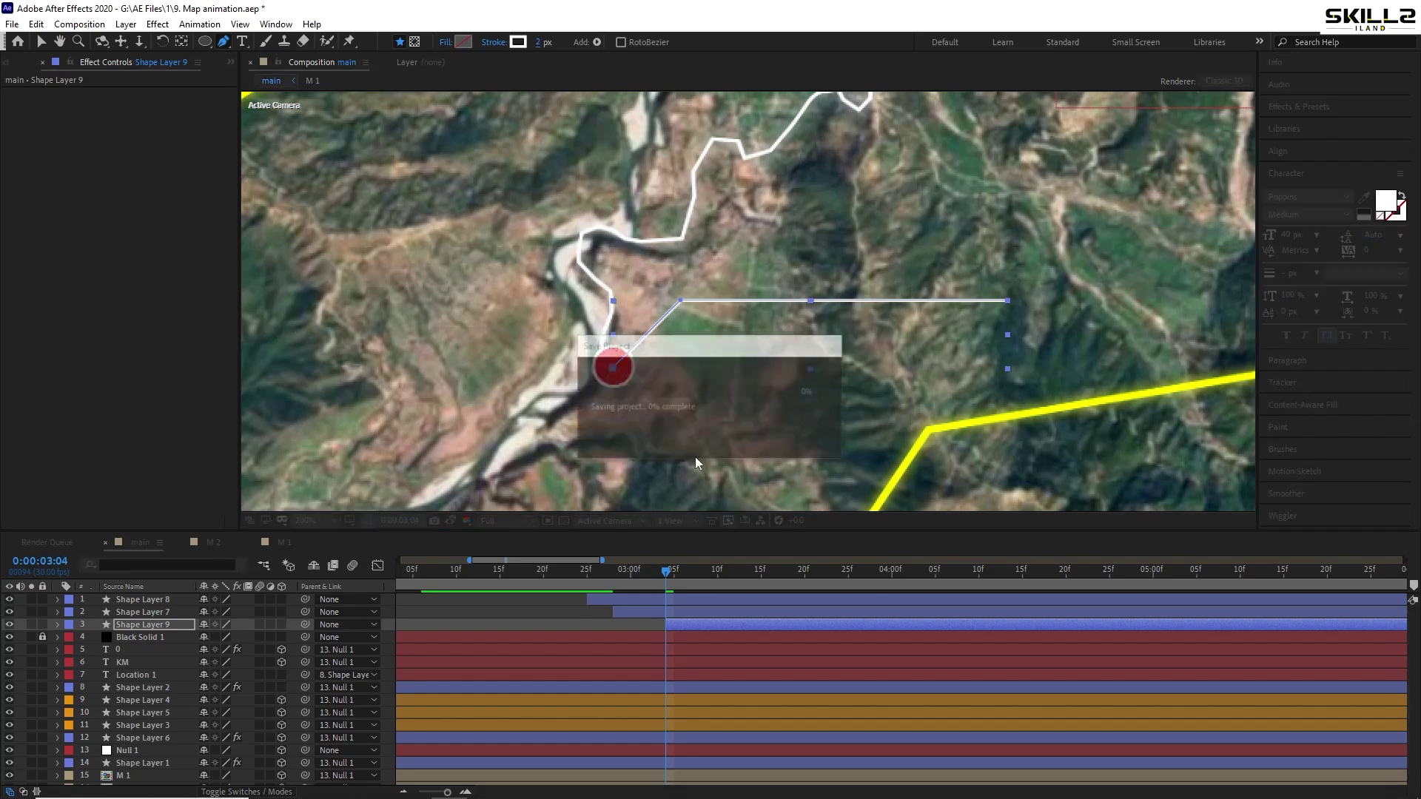
Add a text layer reading "Text location 01" near the callout line and set its font size to 30 px
click(26, 653)
right_click(20, 655)
mouse_move(113, 495)
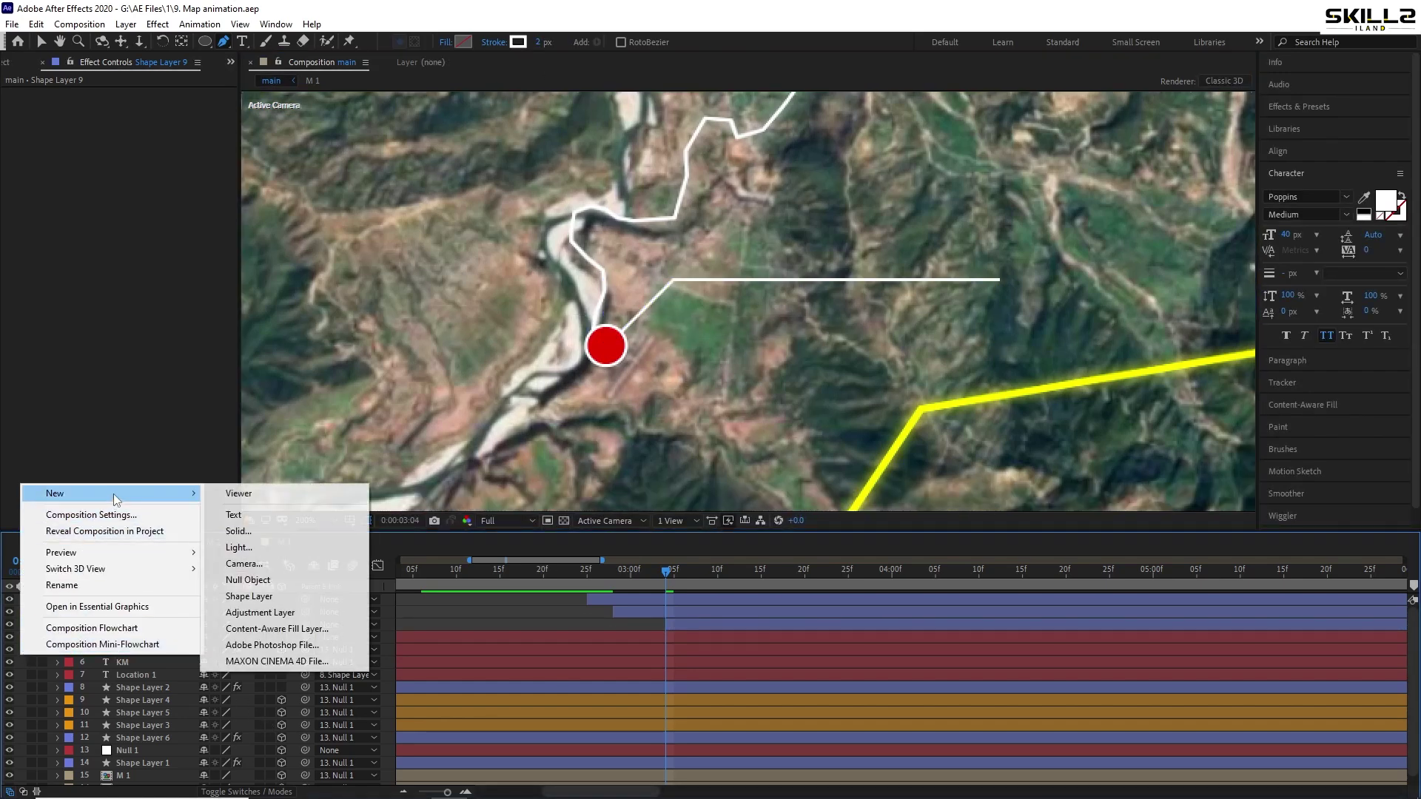
click(265, 512)
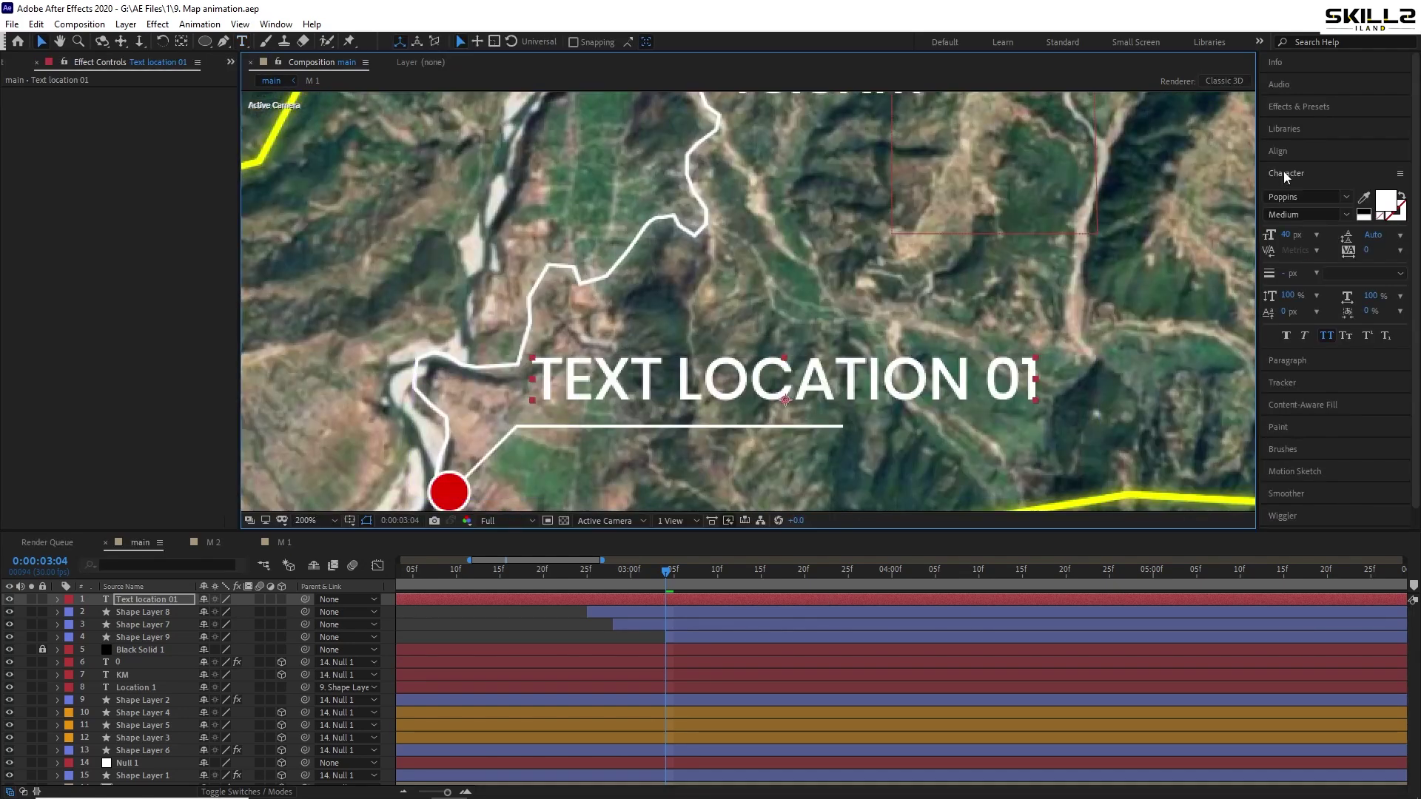
click(1288, 234)
text(3)
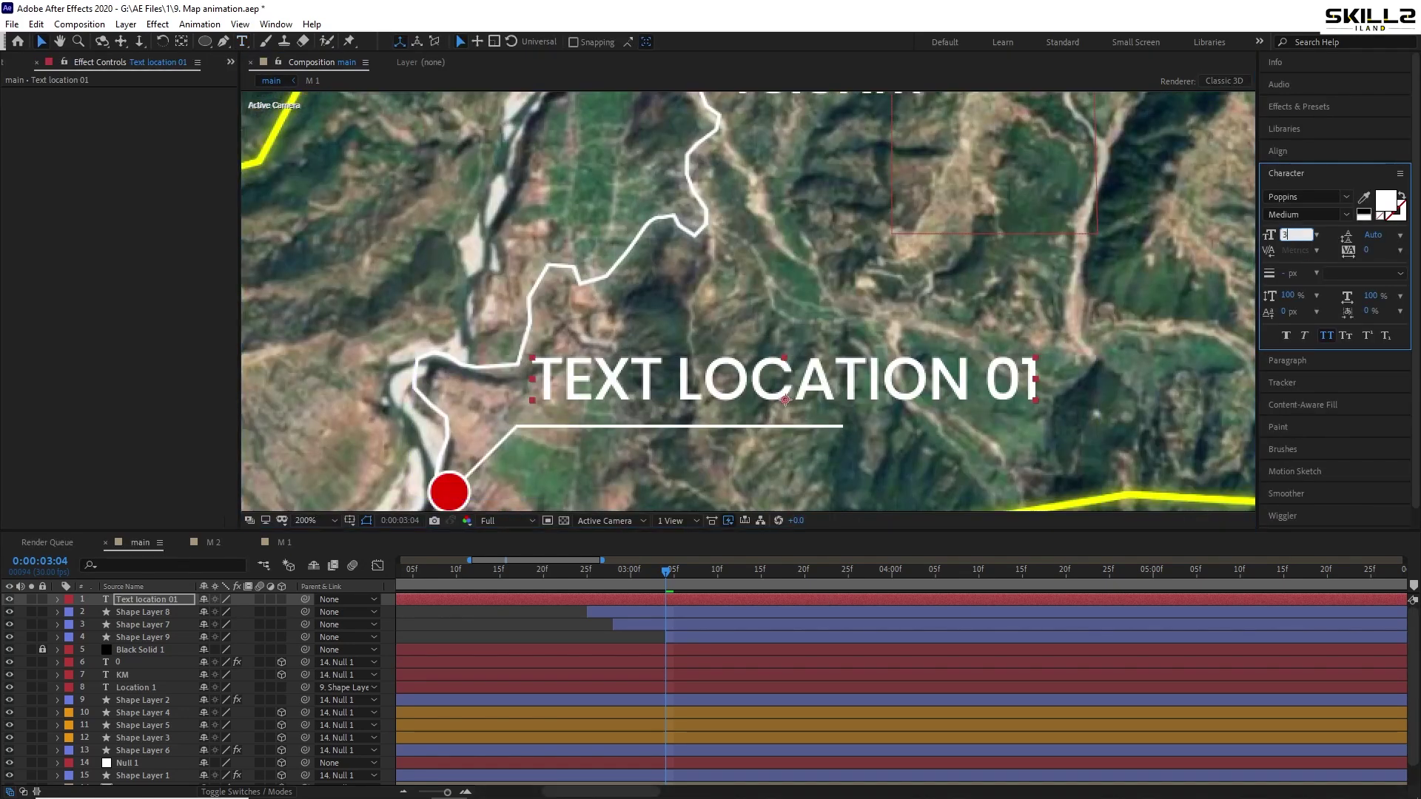
text(0)
key(Return)
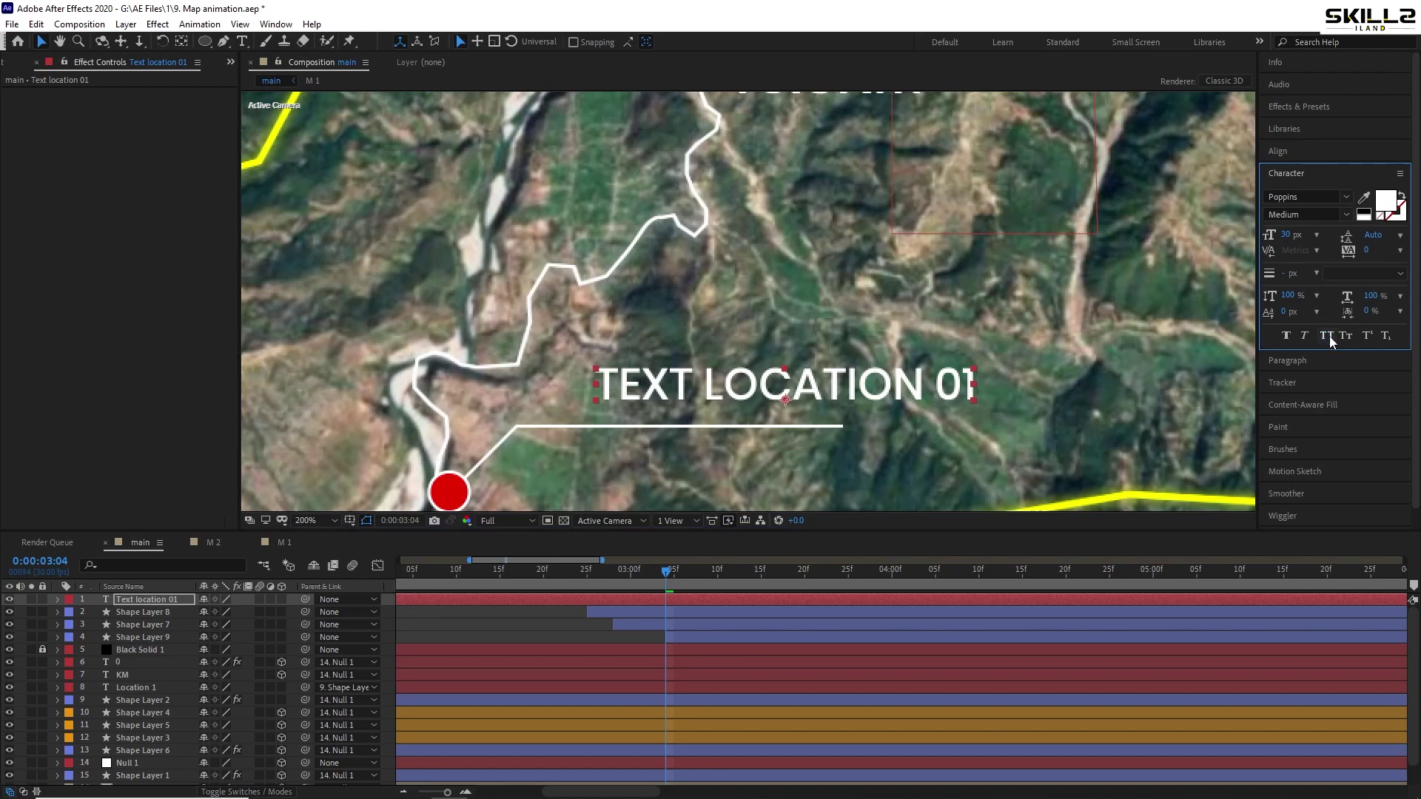
Turn off All Caps for the location text and position it just above the callout's horizontal line
click(1326, 336)
click(716, 413)
drag(716, 413, 646, 424)
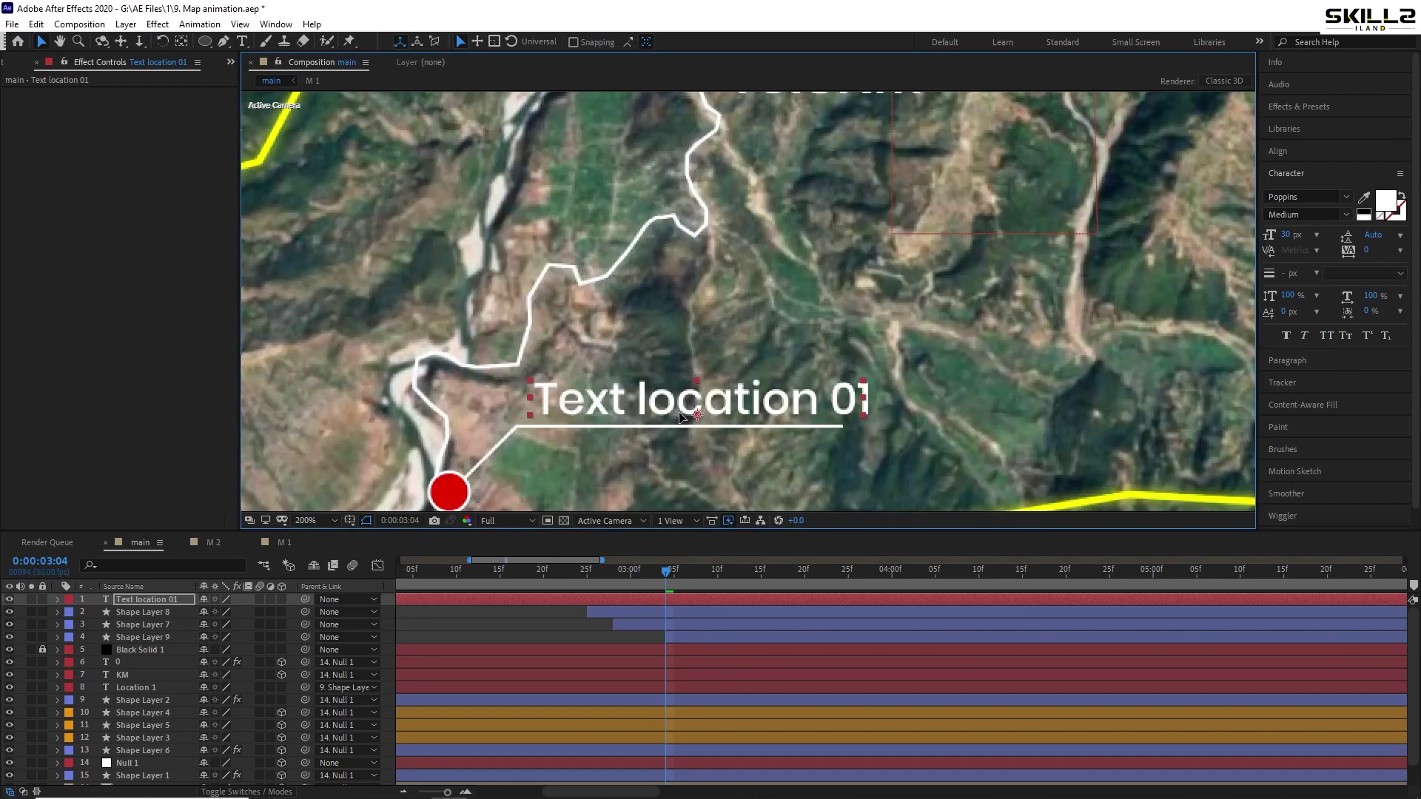
Set the location text's font size to 25 px and check how it fits above the callout line
click(1288, 235)
text(25)
key(Return)
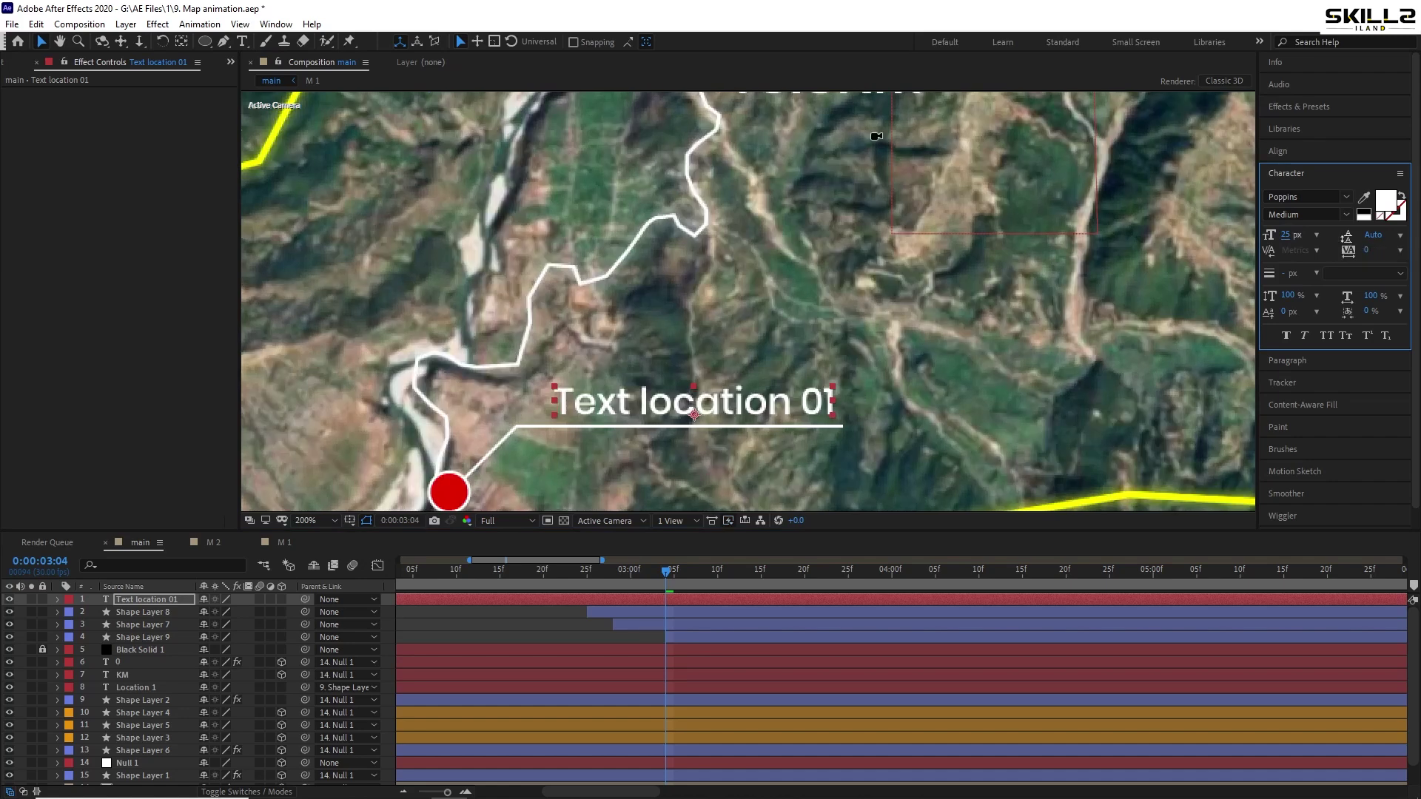
scroll(685, 412, down, 4)
scroll(651, 400, up, 4)
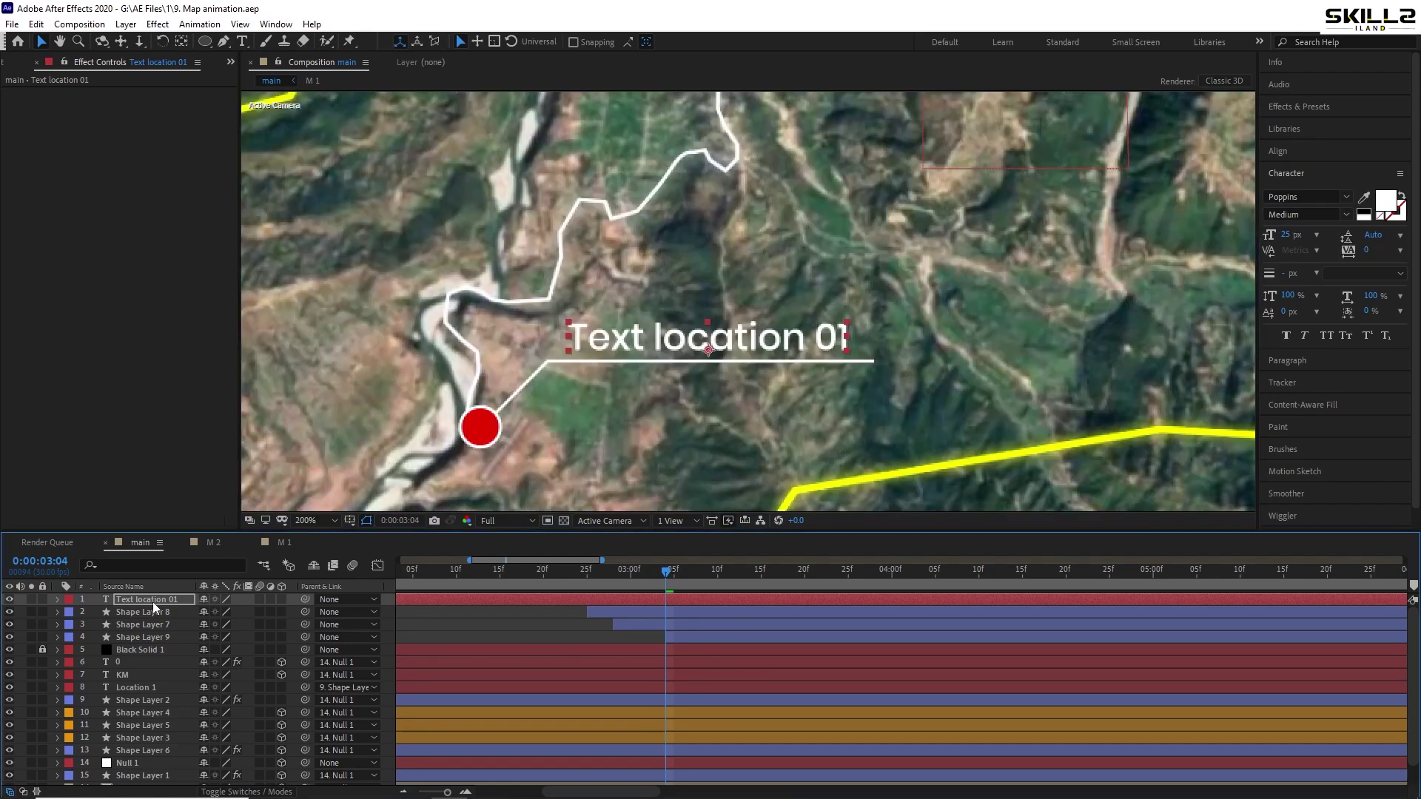
Duplicate the "Text location 01" layer and move the copy straight down below the callout line
key(ctrl+d)
key(Down)
key(Down)
key(Down)
key(Down)
key(Down)
key(Down)
key(Down)
key(Down)
key(Down)
key(Down)
key(Down)
key(Down)
key(Down)
key(Down)
key(Down)
key(Down)
key(Down)
key(Down)
key(Down)
key(Down)
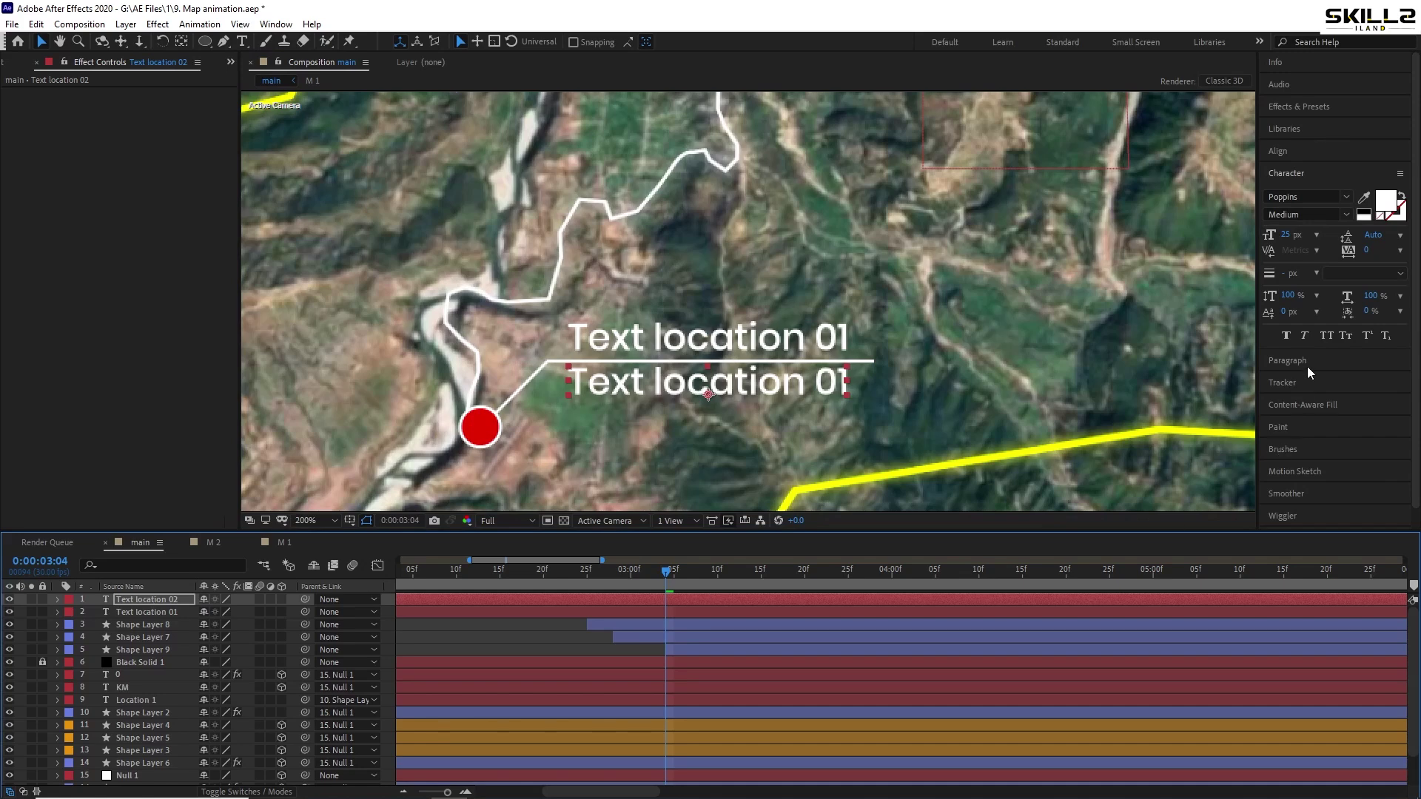
Set the duplicated text's font size to 15 px and align its left edge with the title, just under the line
click(1288, 233)
text(1)
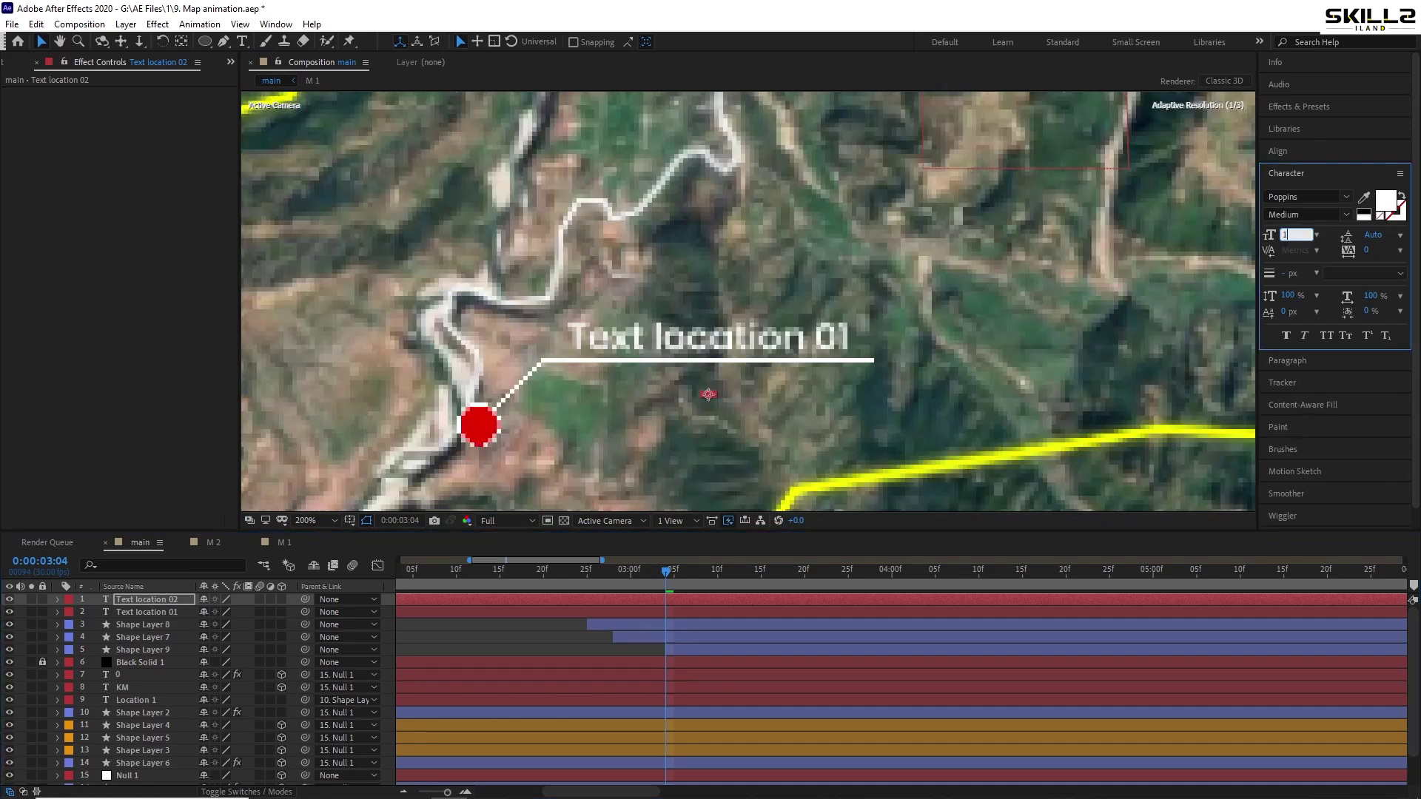
text(5)
key(Return)
click(649, 390)
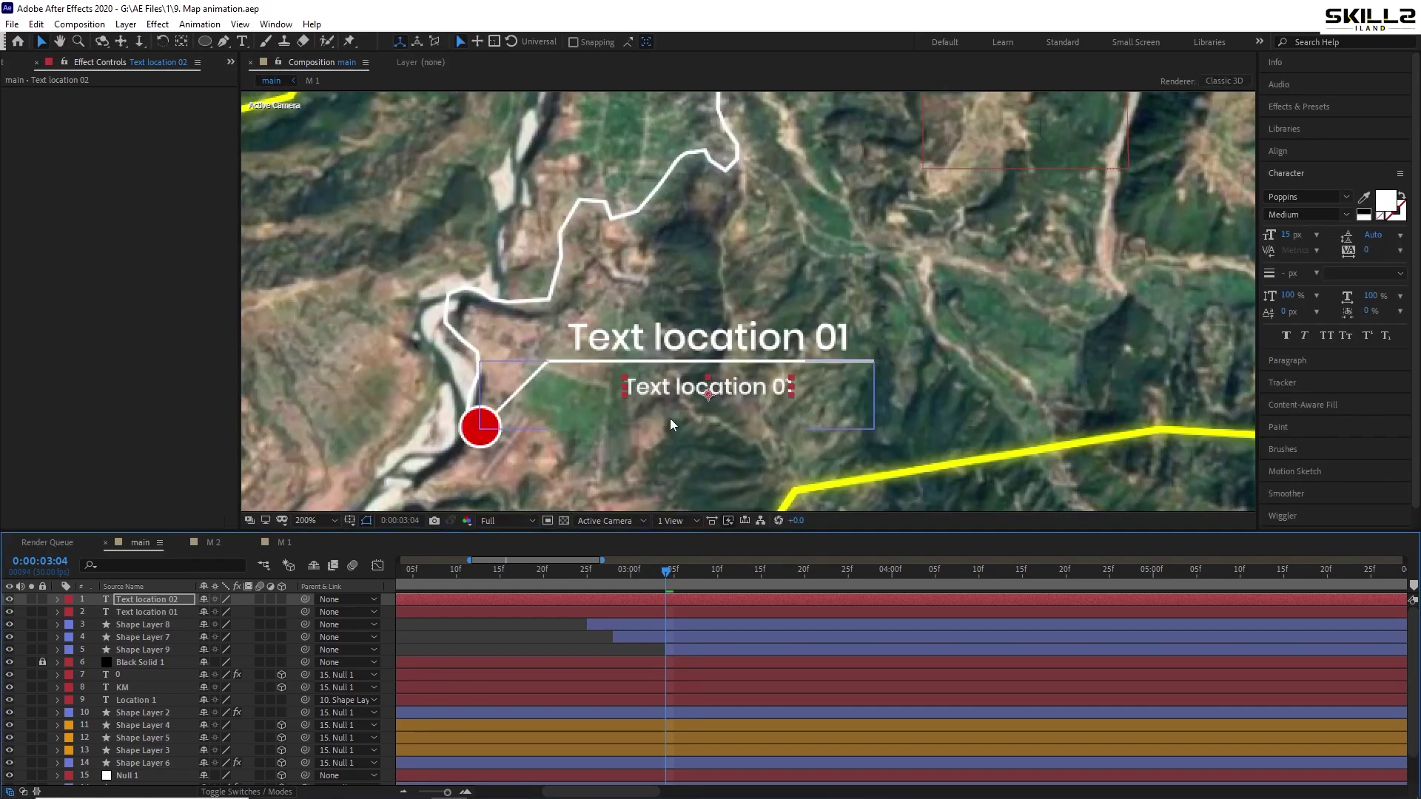
drag(649, 390, 603, 379)
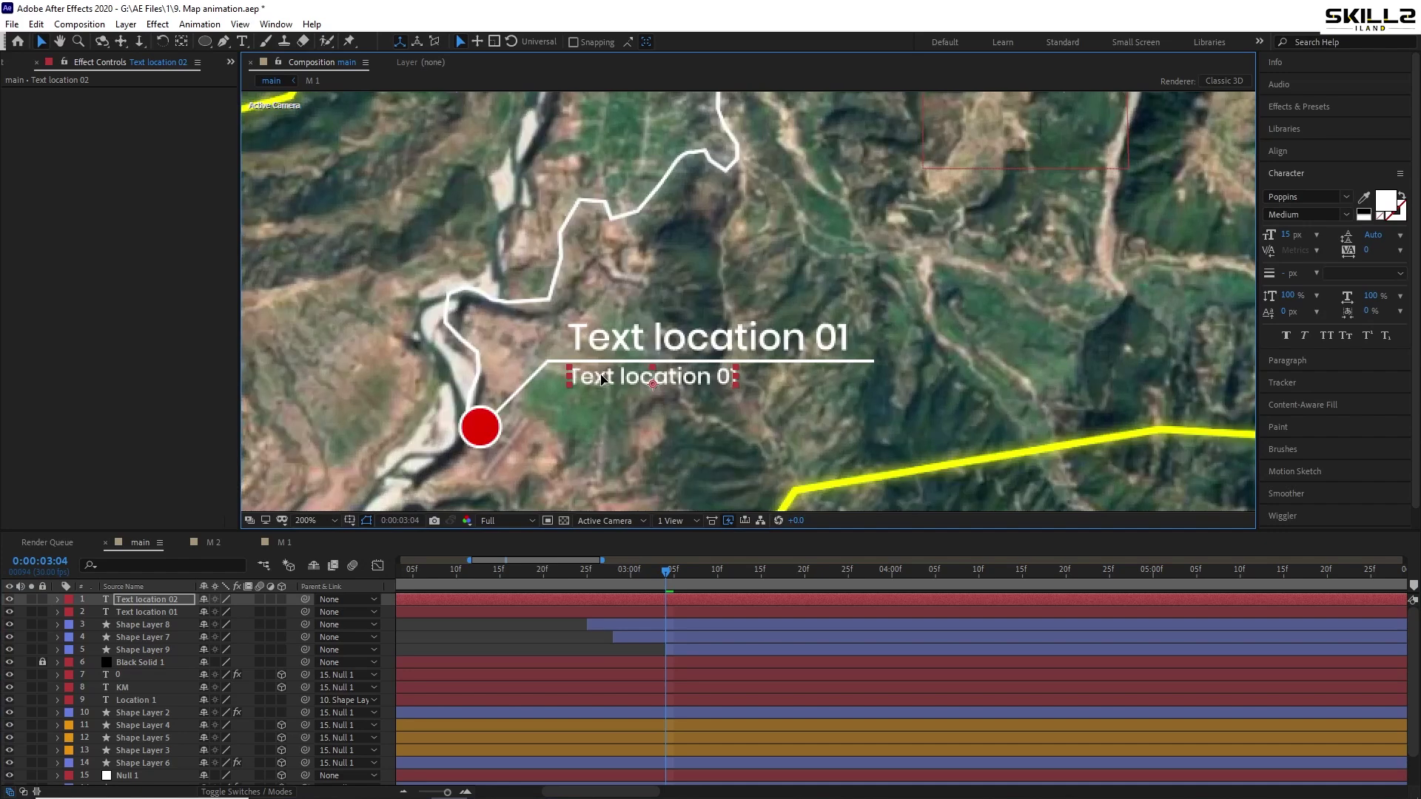
Extend the smaller text to "Text location 01 for site" and shift it right to sit beneath the title
double_click(649, 380)
key(End)
text(for site)
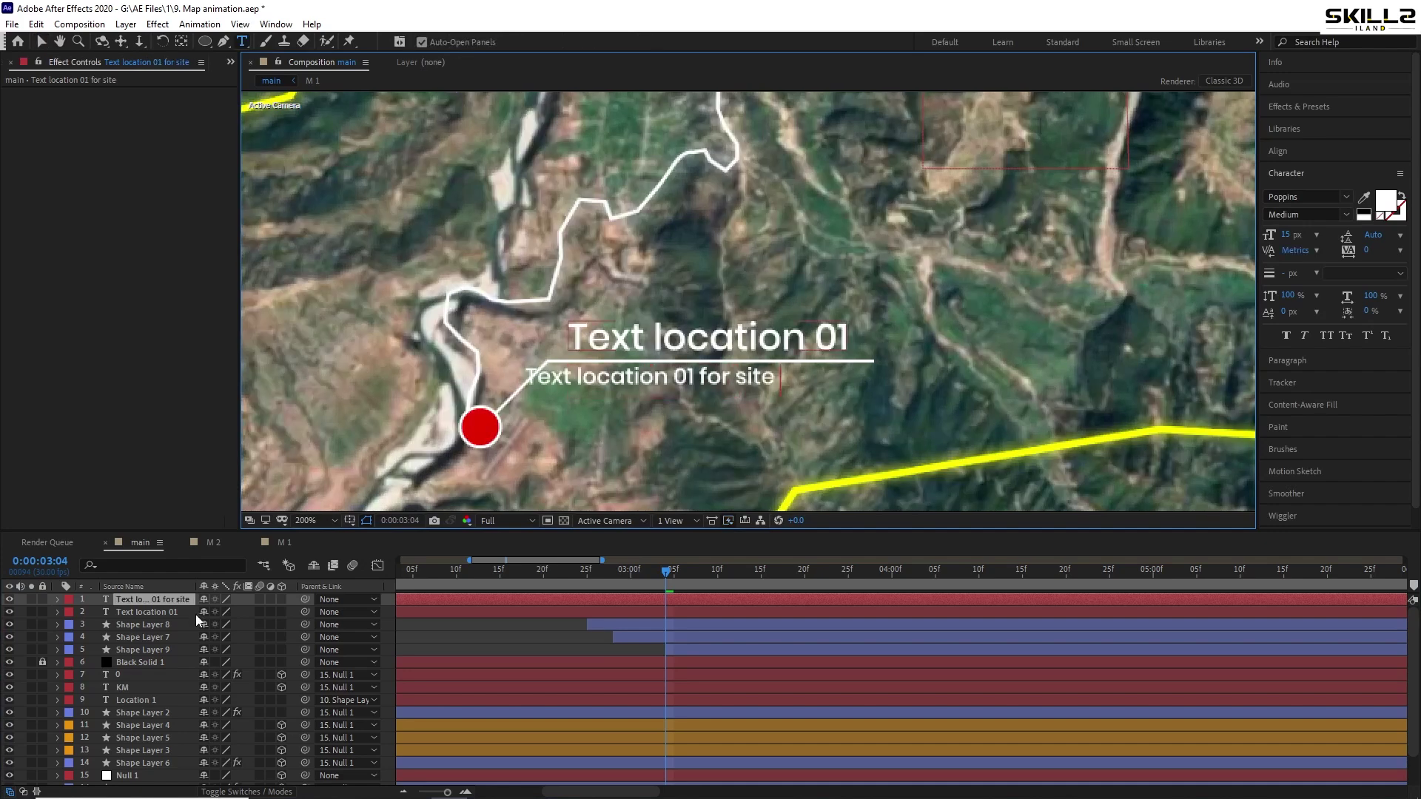
click(169, 611)
click(152, 598)
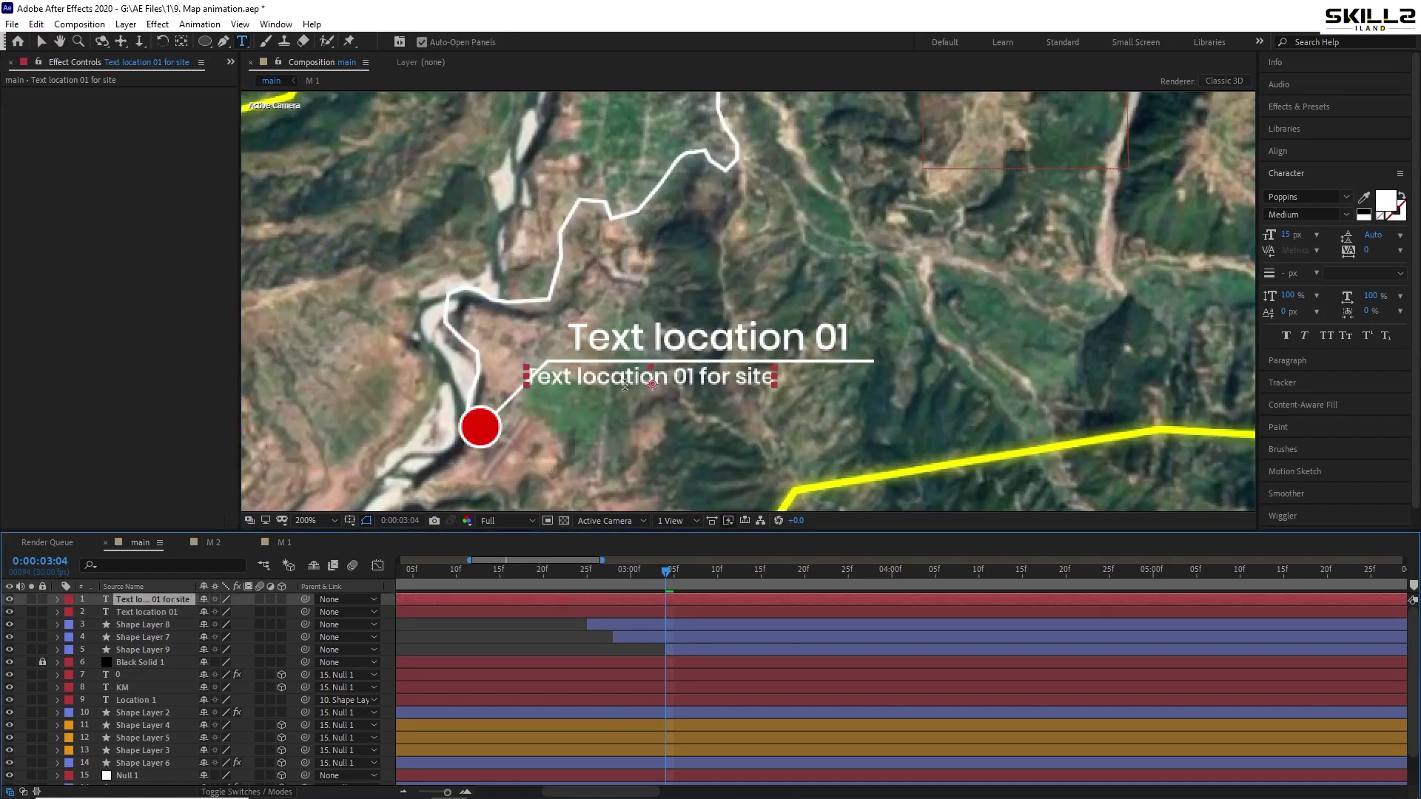
key(v)
drag(625, 385, 662, 386)
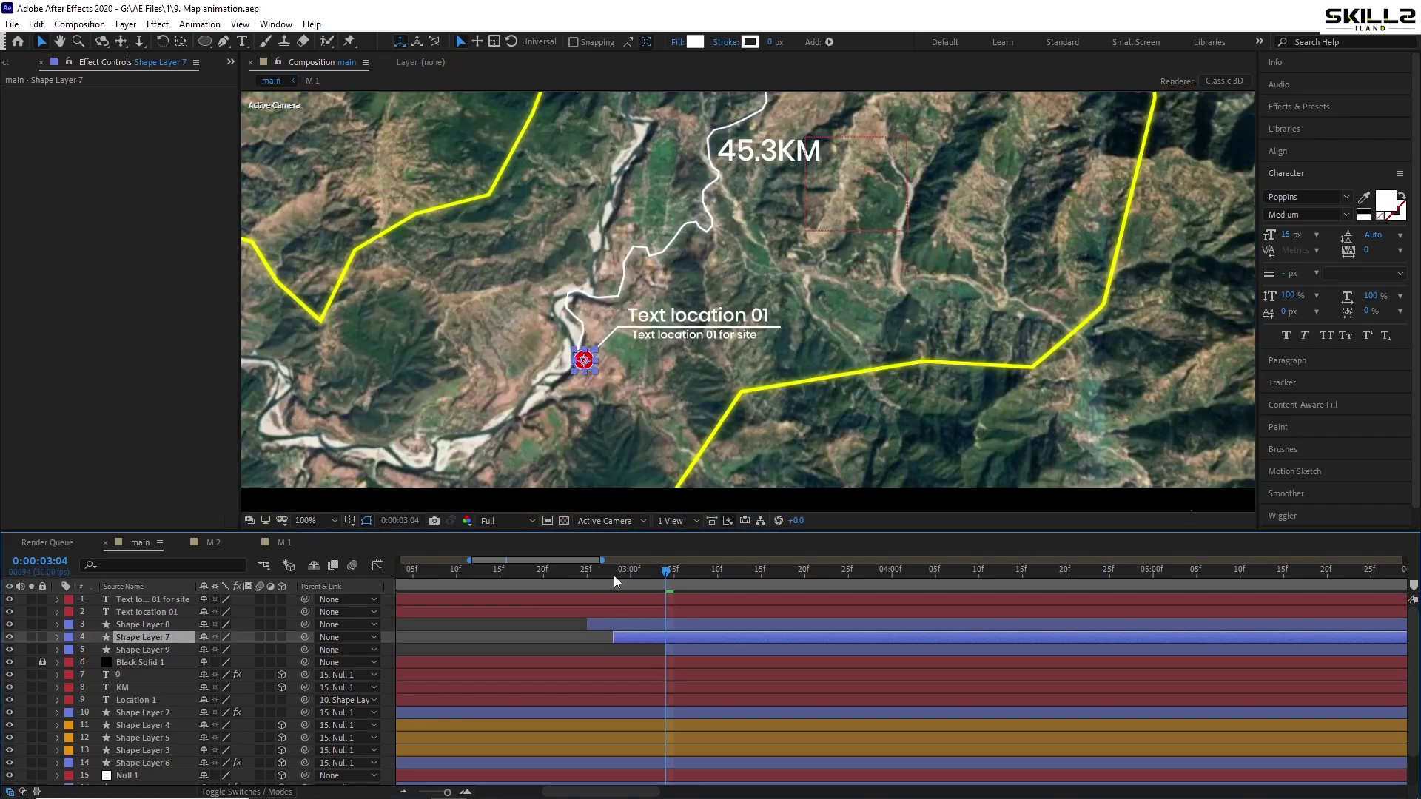
Add Trim Paths to Shape Layer 9, the callout line, and keyframe its End at 0% at 0:00:03:04
drag(614, 574, 661, 583)
click(685, 651)
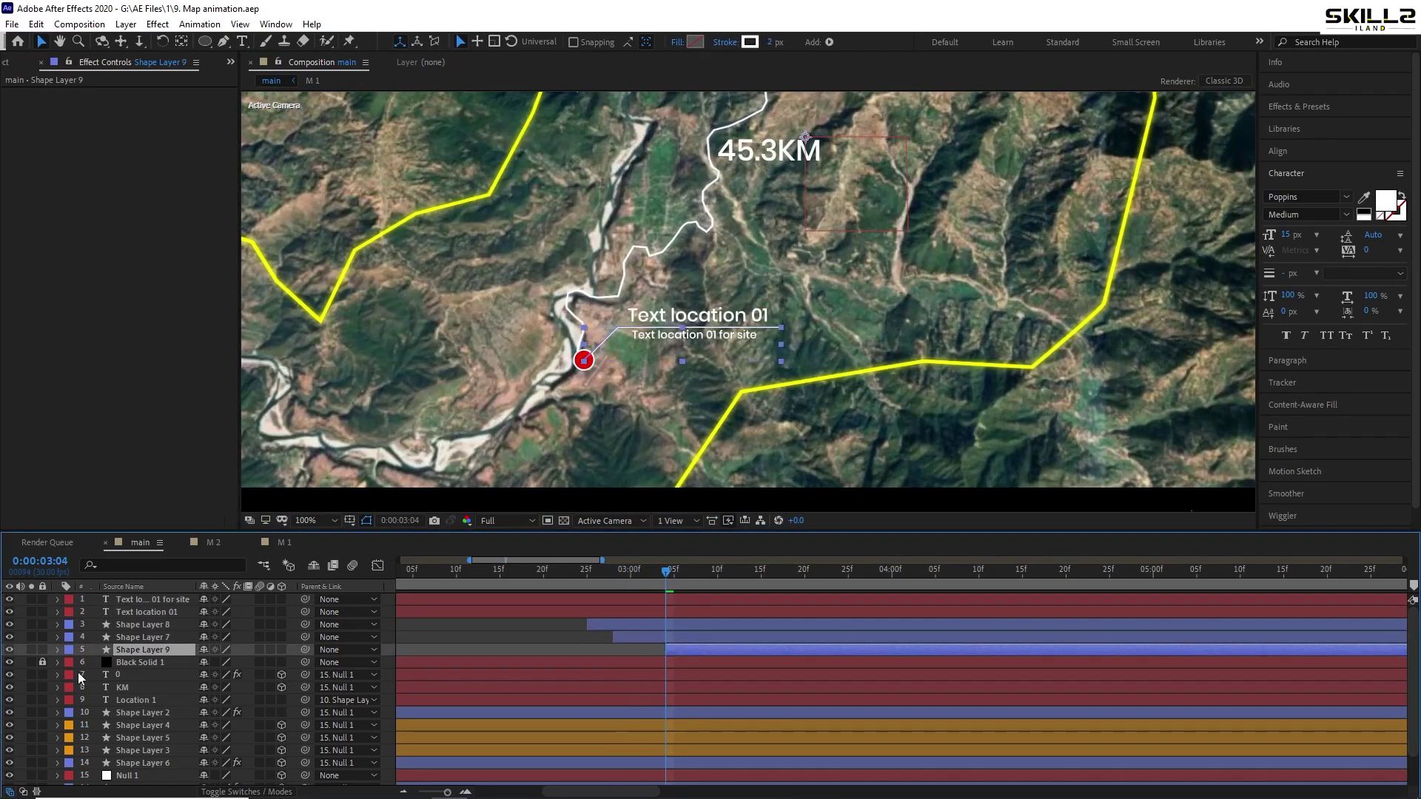
click(58, 650)
click(288, 662)
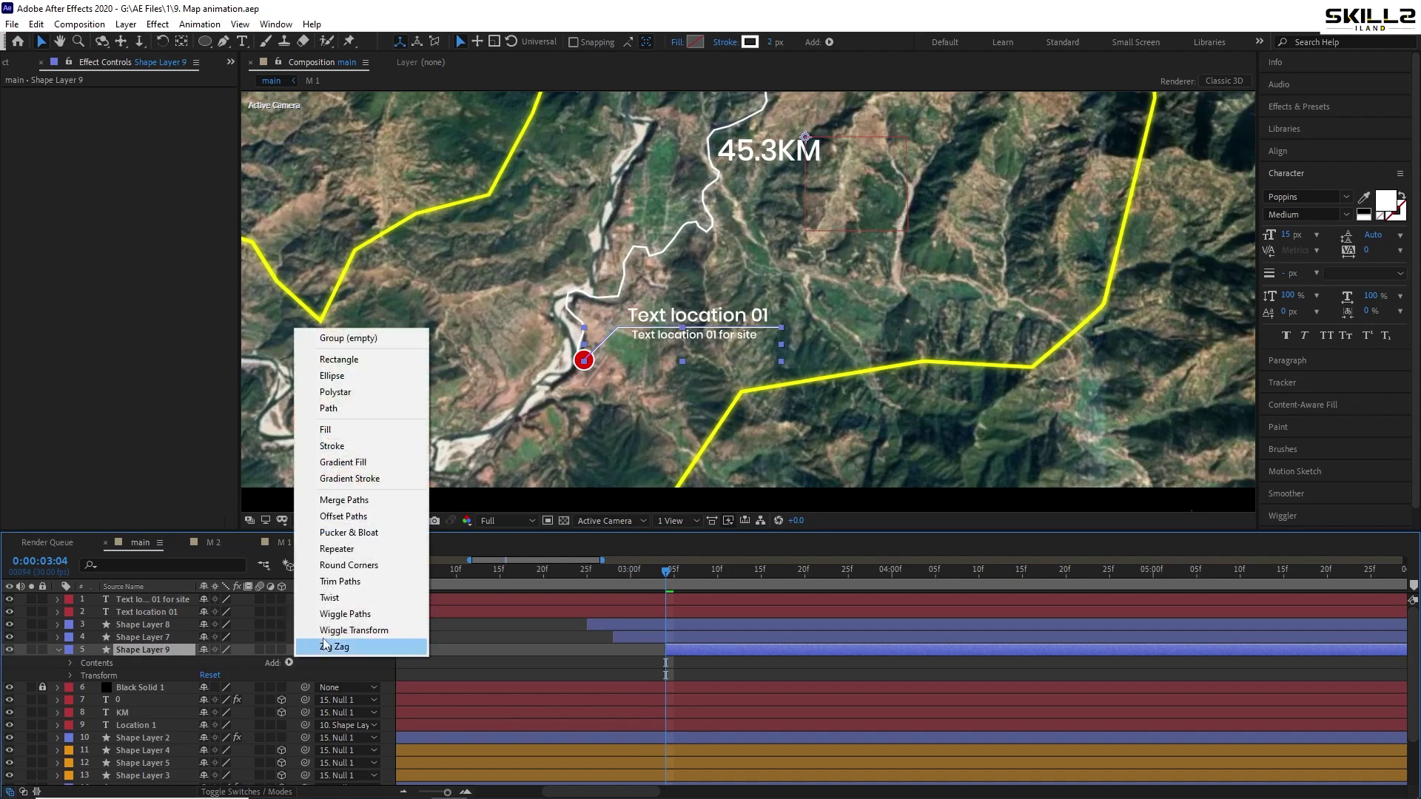
click(326, 581)
click(83, 688)
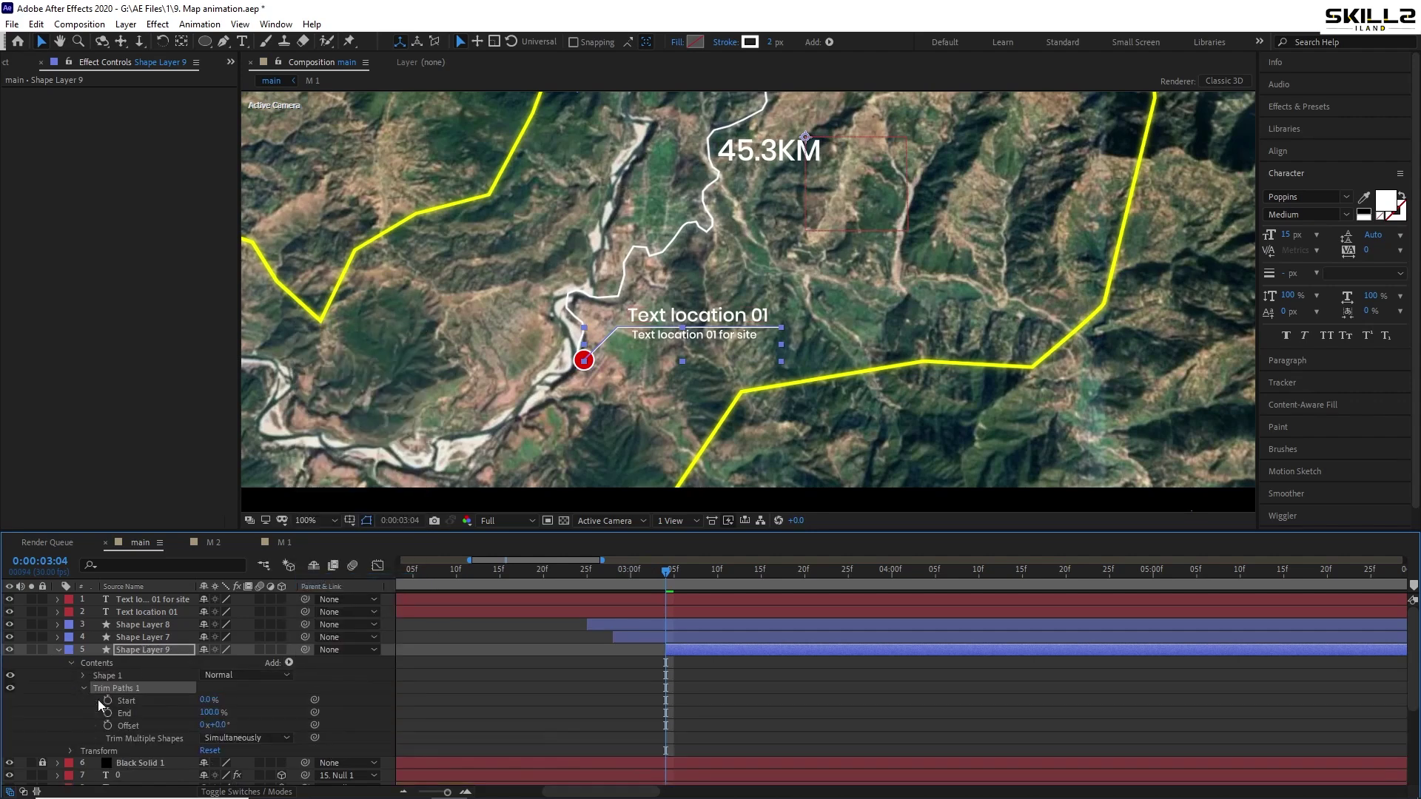
drag(210, 712, 114, 717)
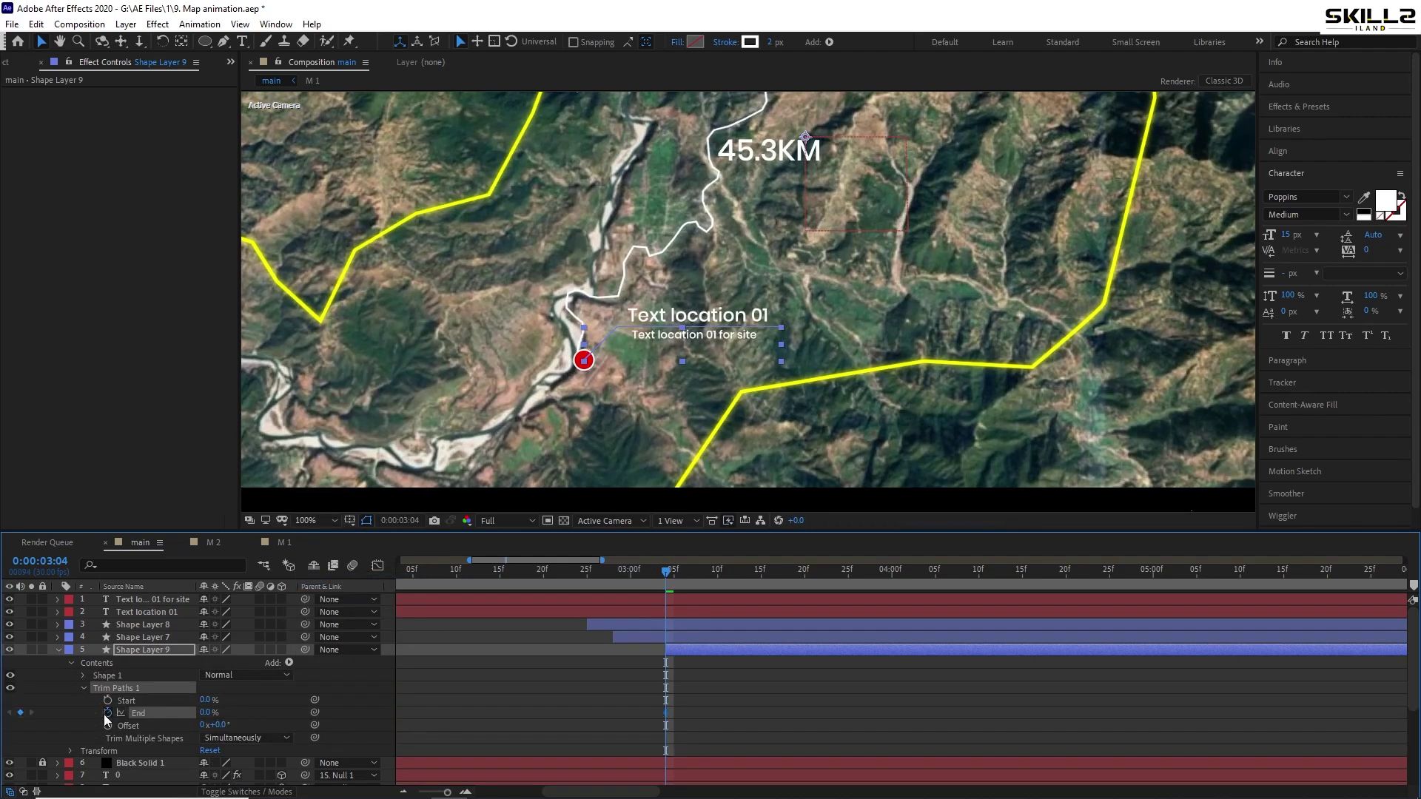
Keyframe the callout line's Trim Paths End at 100% at about 0:00:03:15 and preview the line drawing on
mouse_move(666, 572)
mouse_down()
mouse_move(752, 585)
mouse_move(657, 583)
mouse_up()
click(215, 713)
text(100)
key(Return)
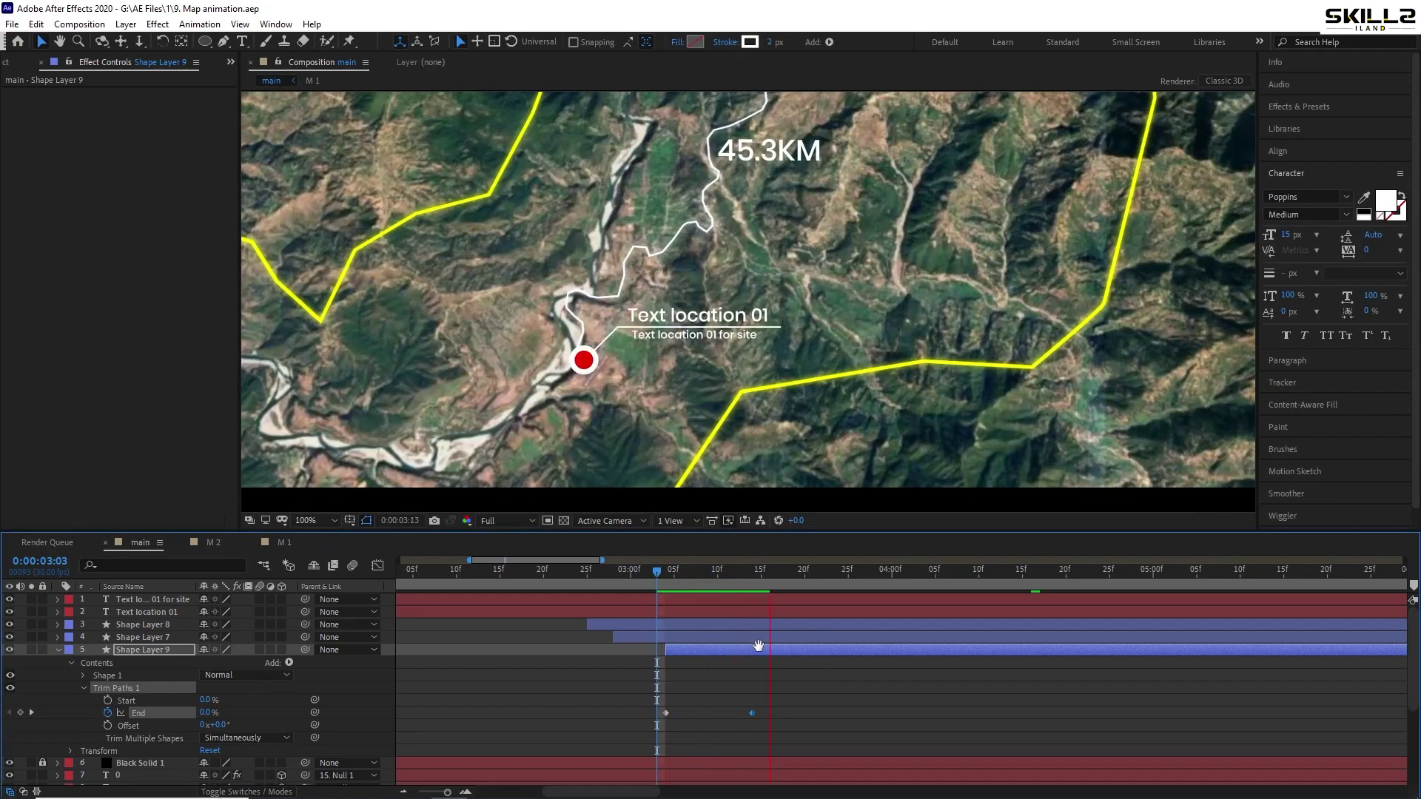
drag(755, 711, 763, 712)
Trim the start of both text layers, "Text location 01" and "Text location 01 for site", to 0:00:03:04
click(672, 584)
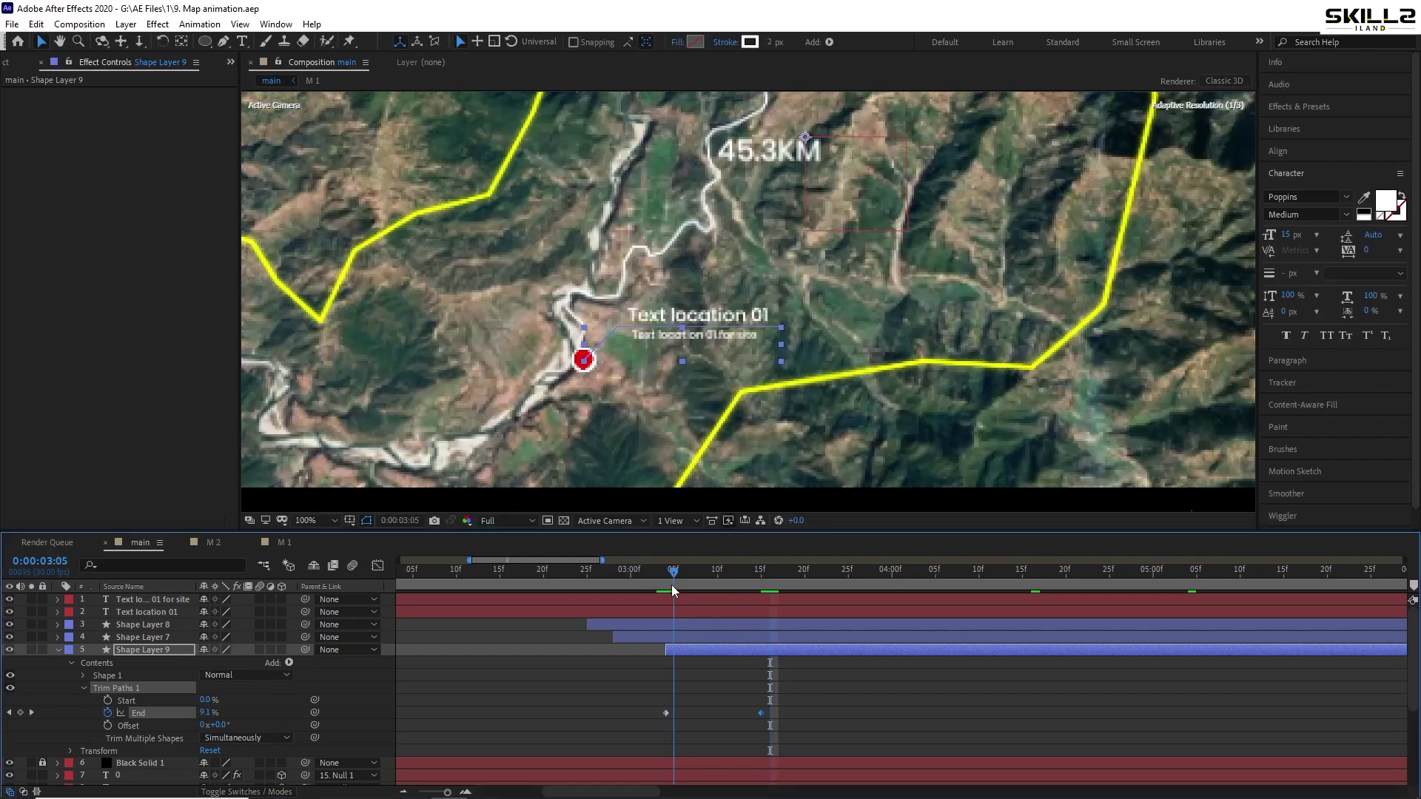
drag(672, 584, 664, 585)
click(678, 613)
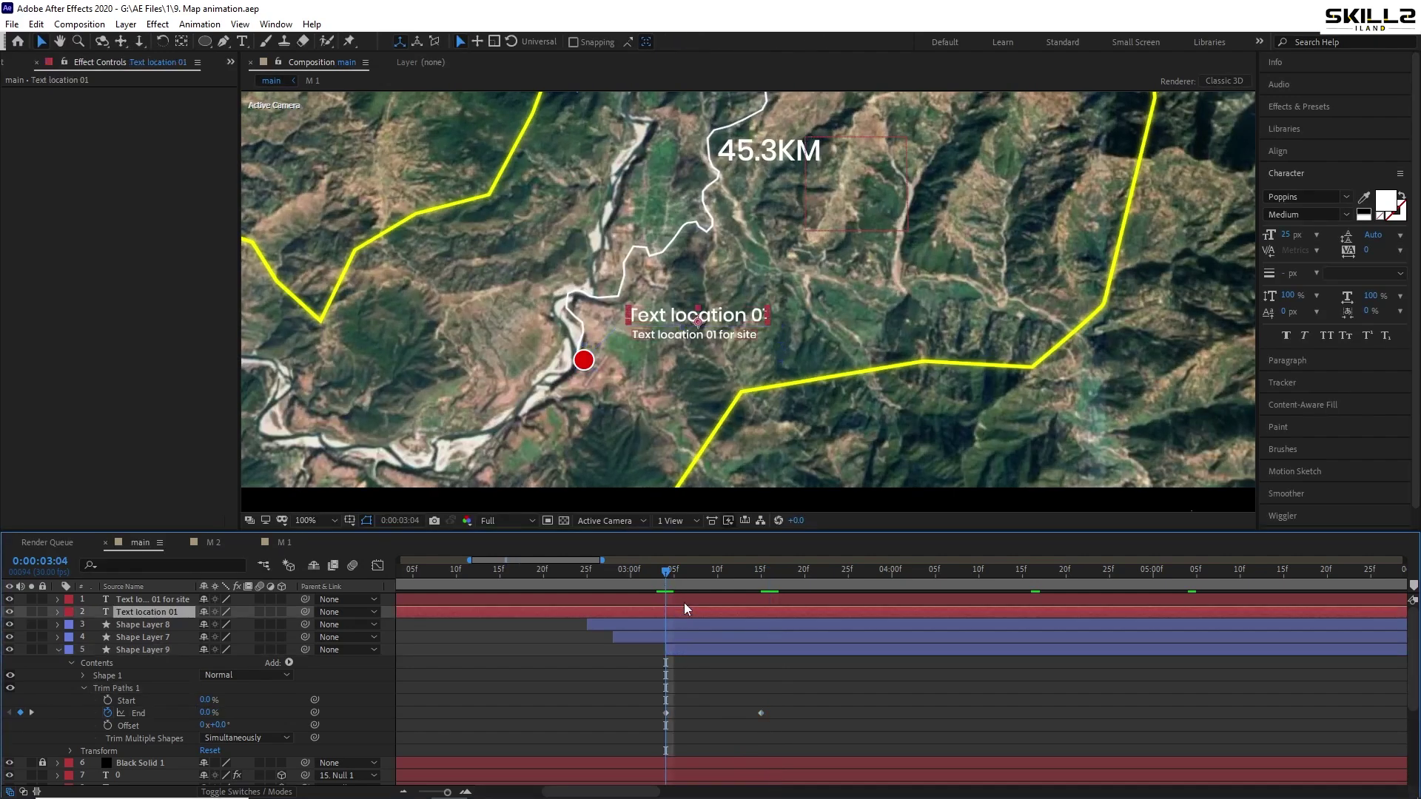
shift+click(684, 603)
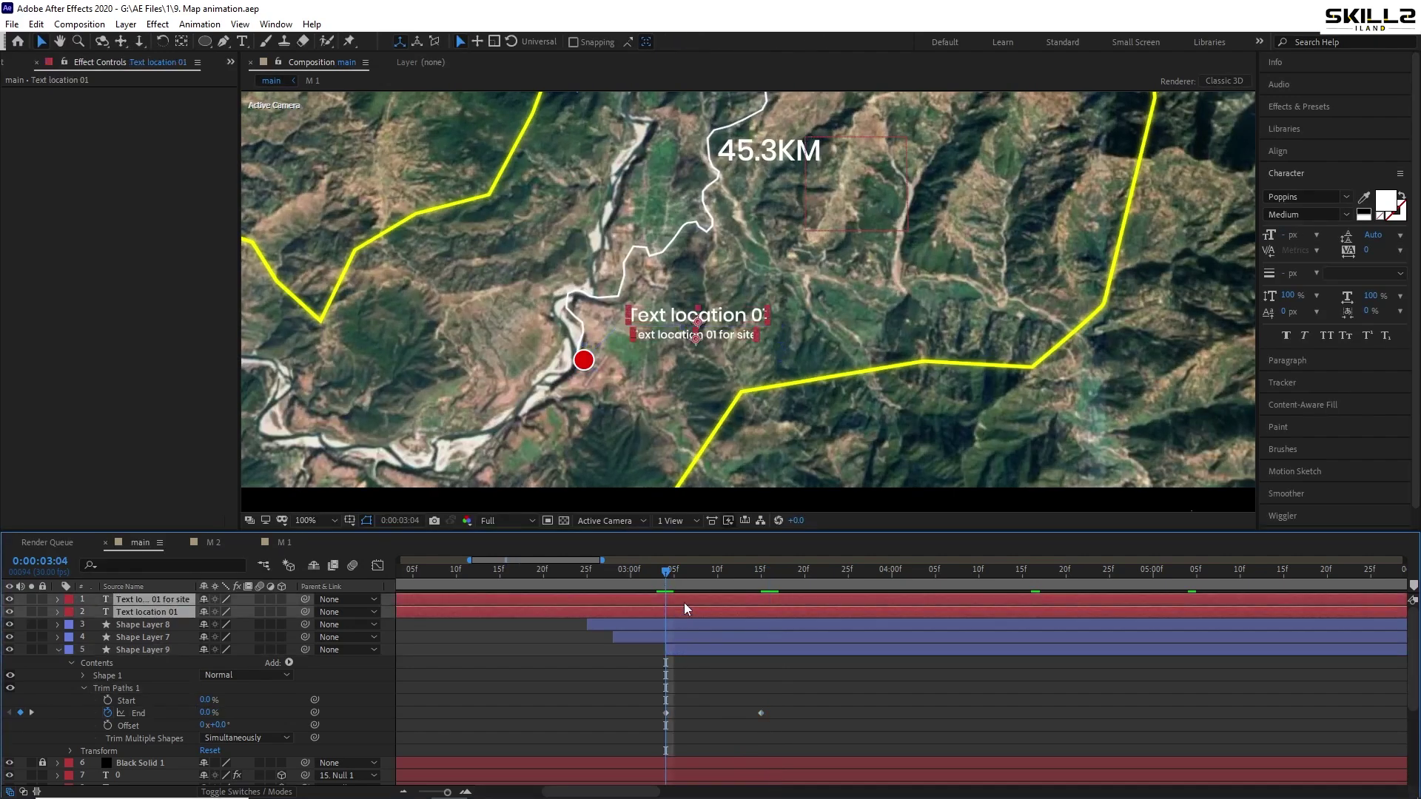
key(alt+bracketleft)
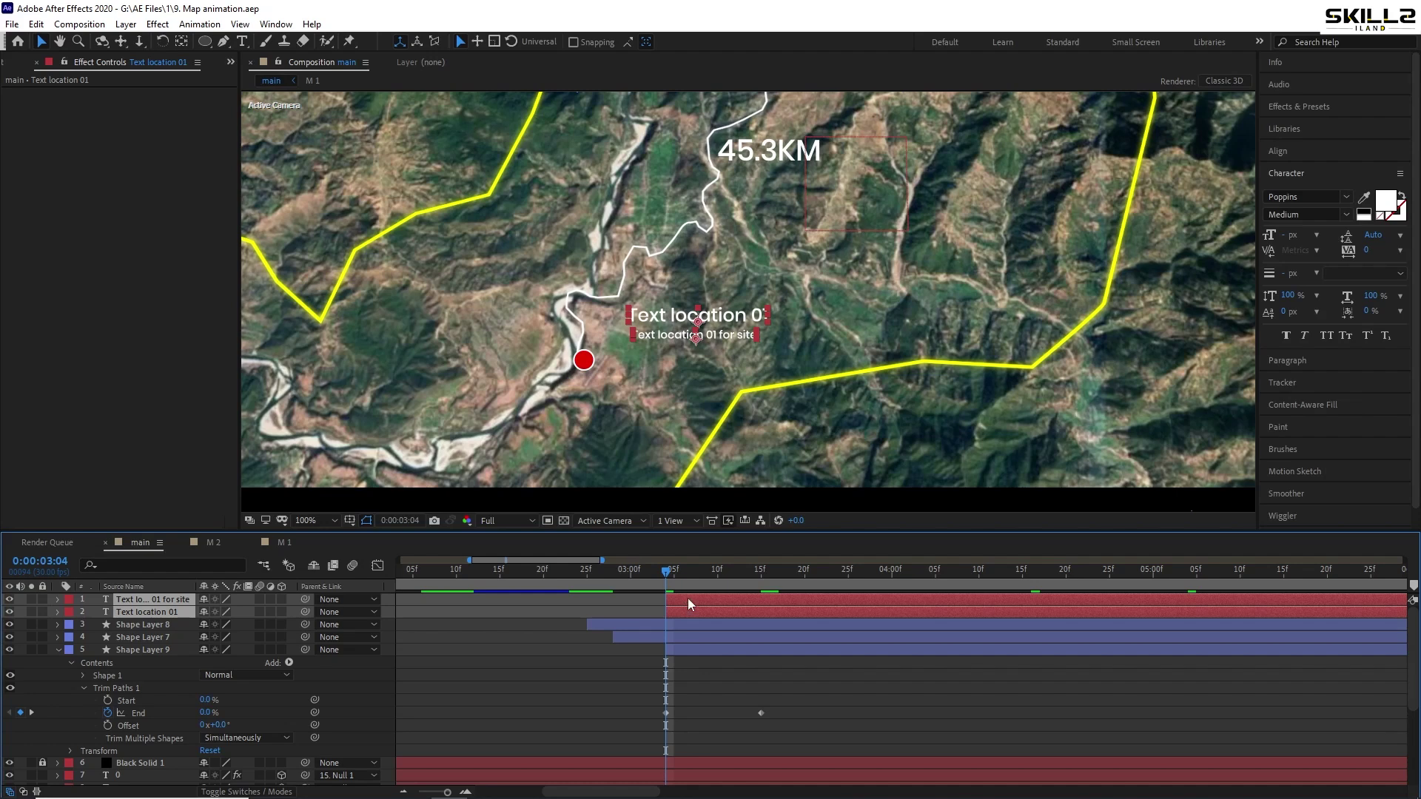
With both text layers selected, clear the effect search and expand the 3D Text animation presets
click(637, 600)
click(704, 600)
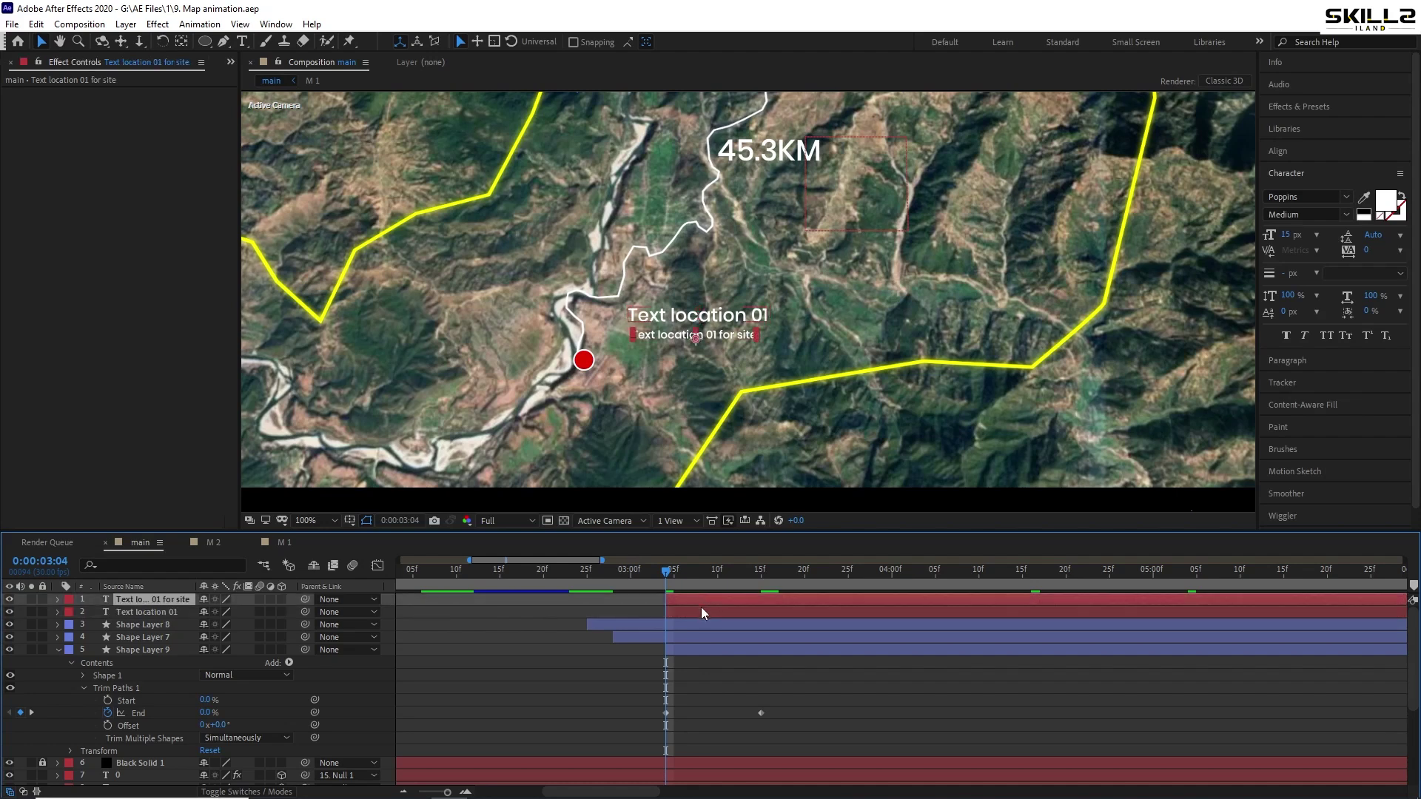
shift+click(701, 610)
click(1298, 108)
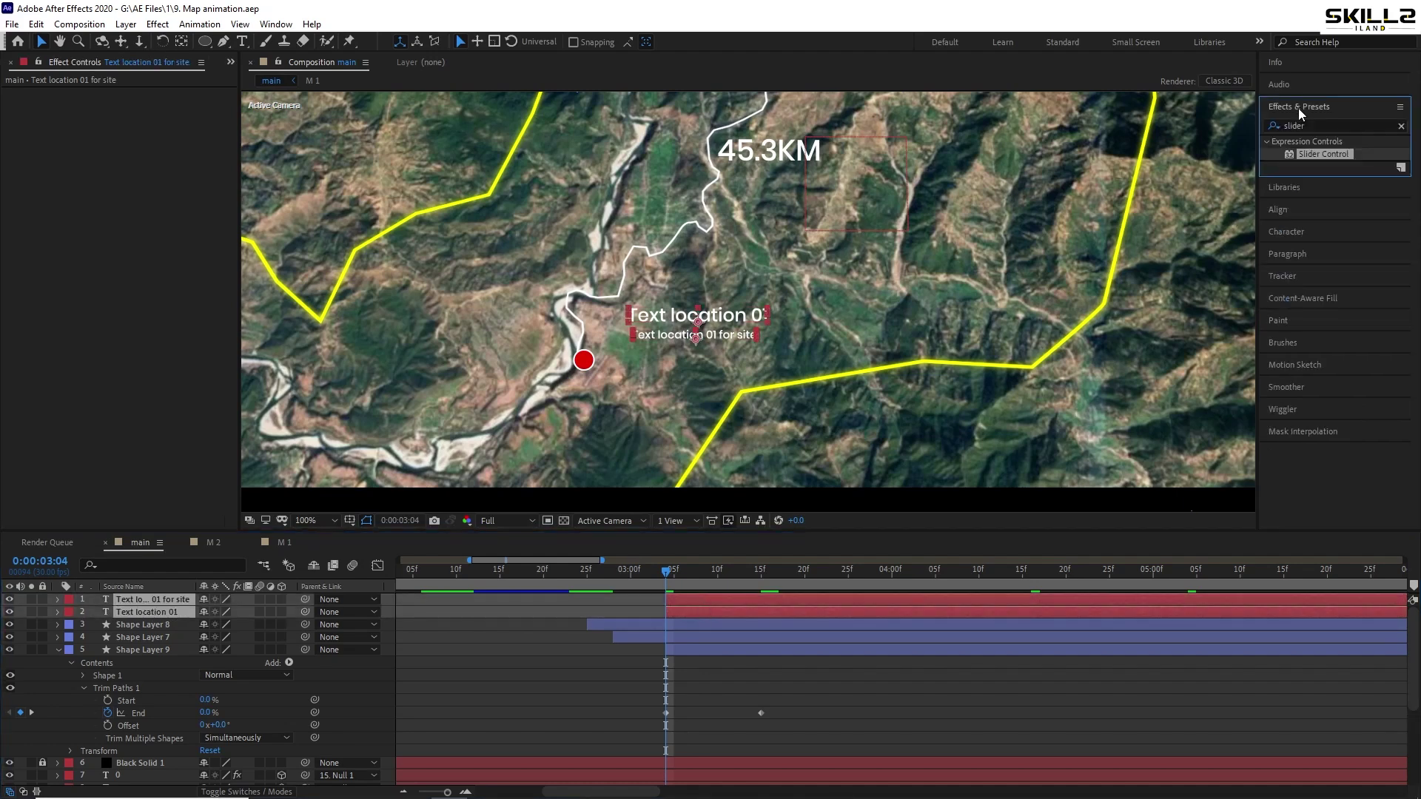
click(1401, 126)
click(1265, 142)
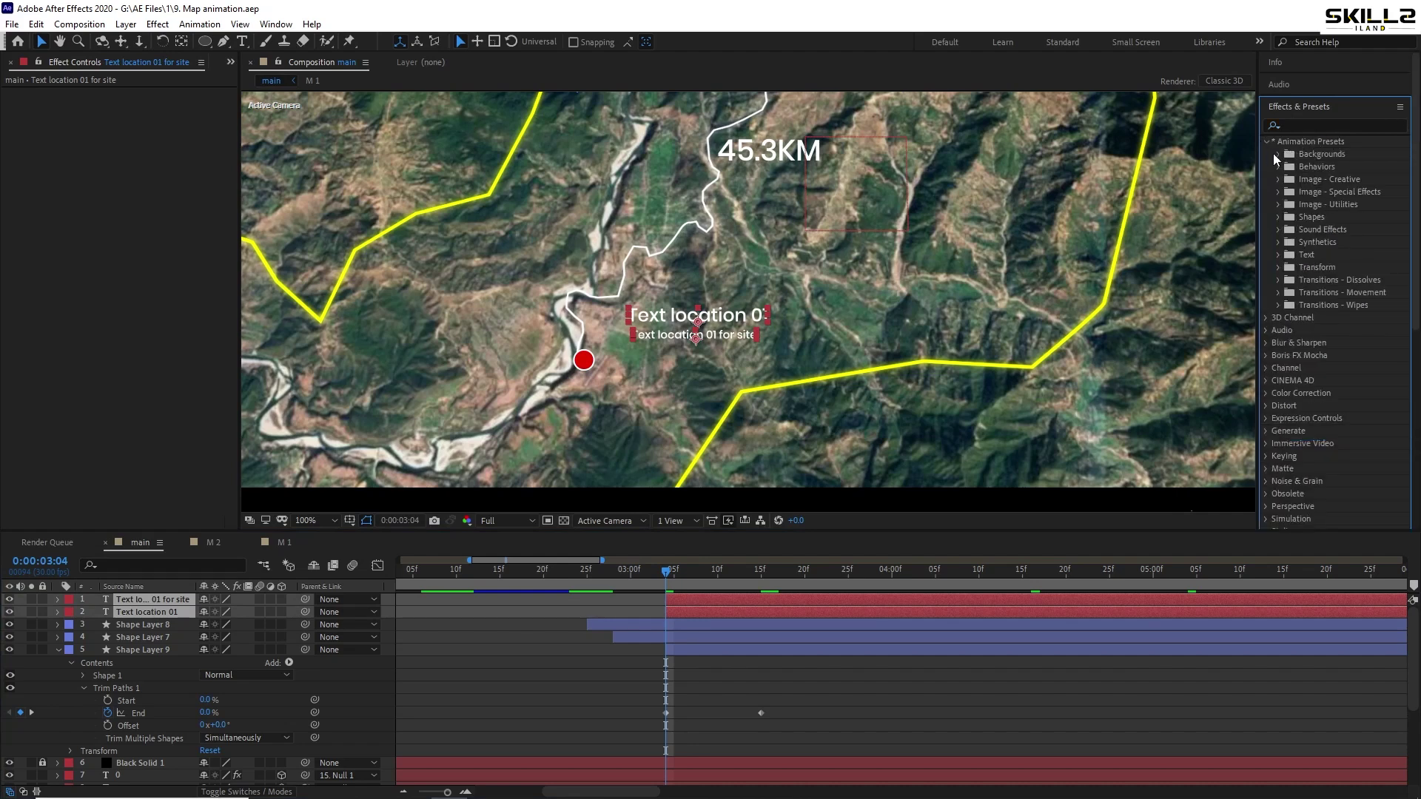
click(1278, 254)
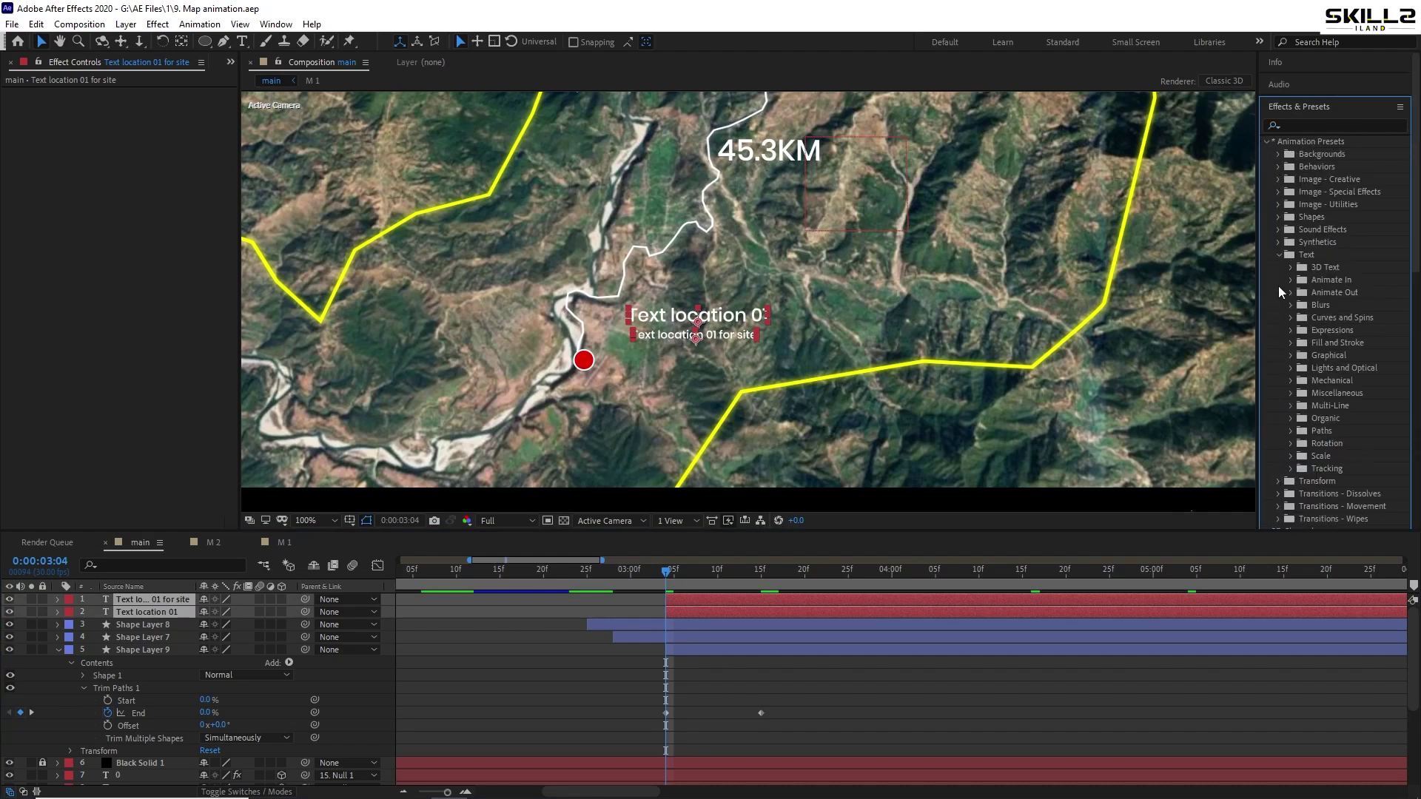
scroll(1281, 296, down, 1)
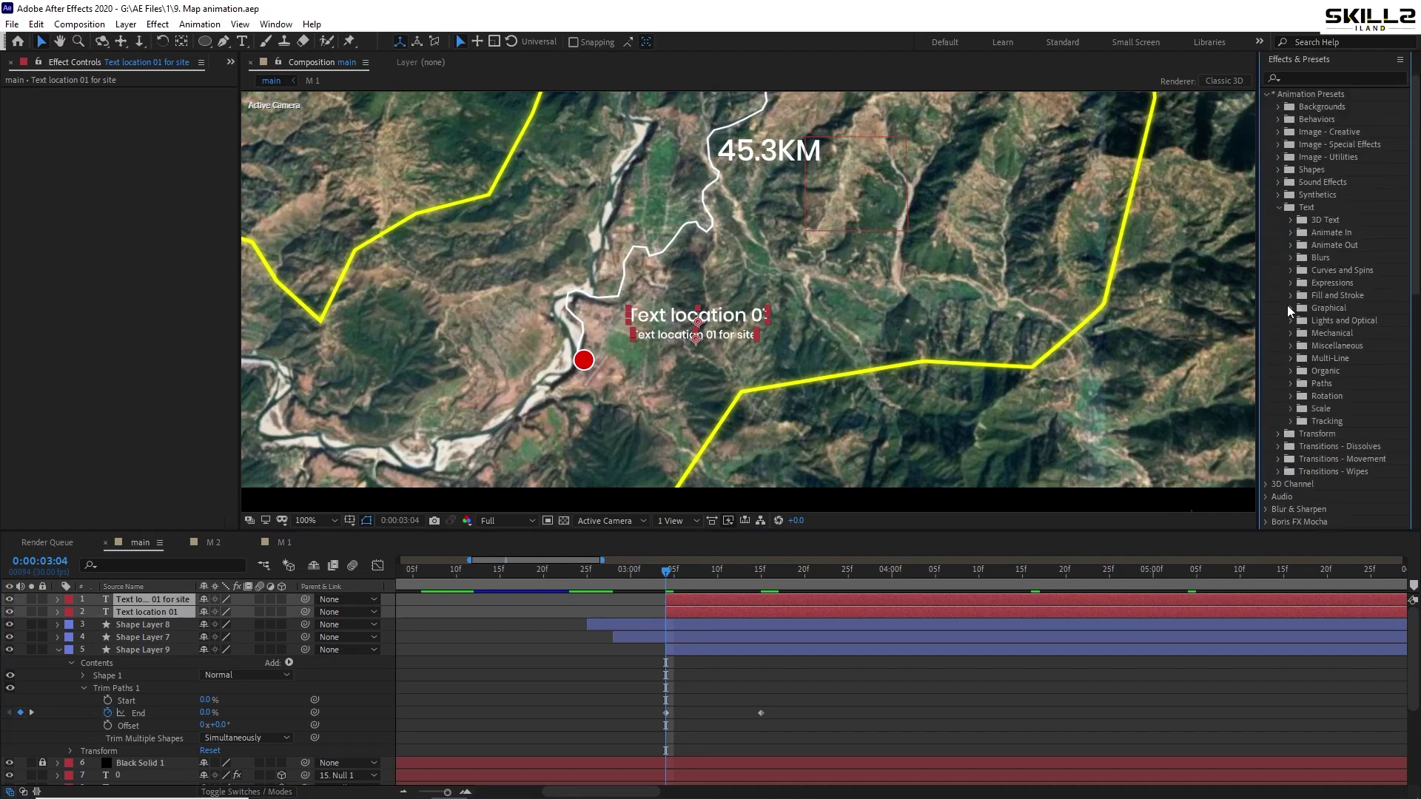
click(1291, 222)
Try the 3D Basic Position Z Cascade and 3D Basic Position Z Typeon presets on both text layers
double_click(1344, 233)
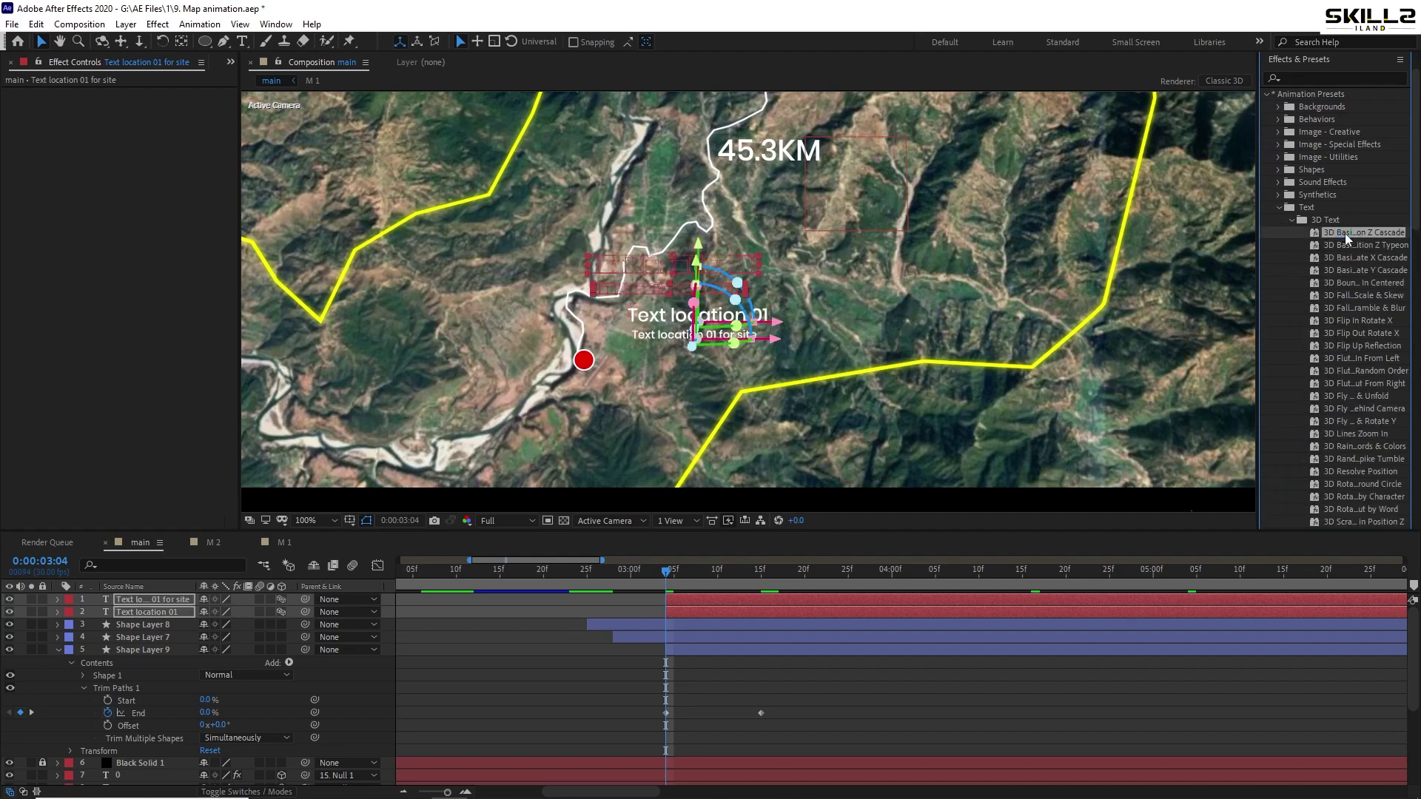
key(space)
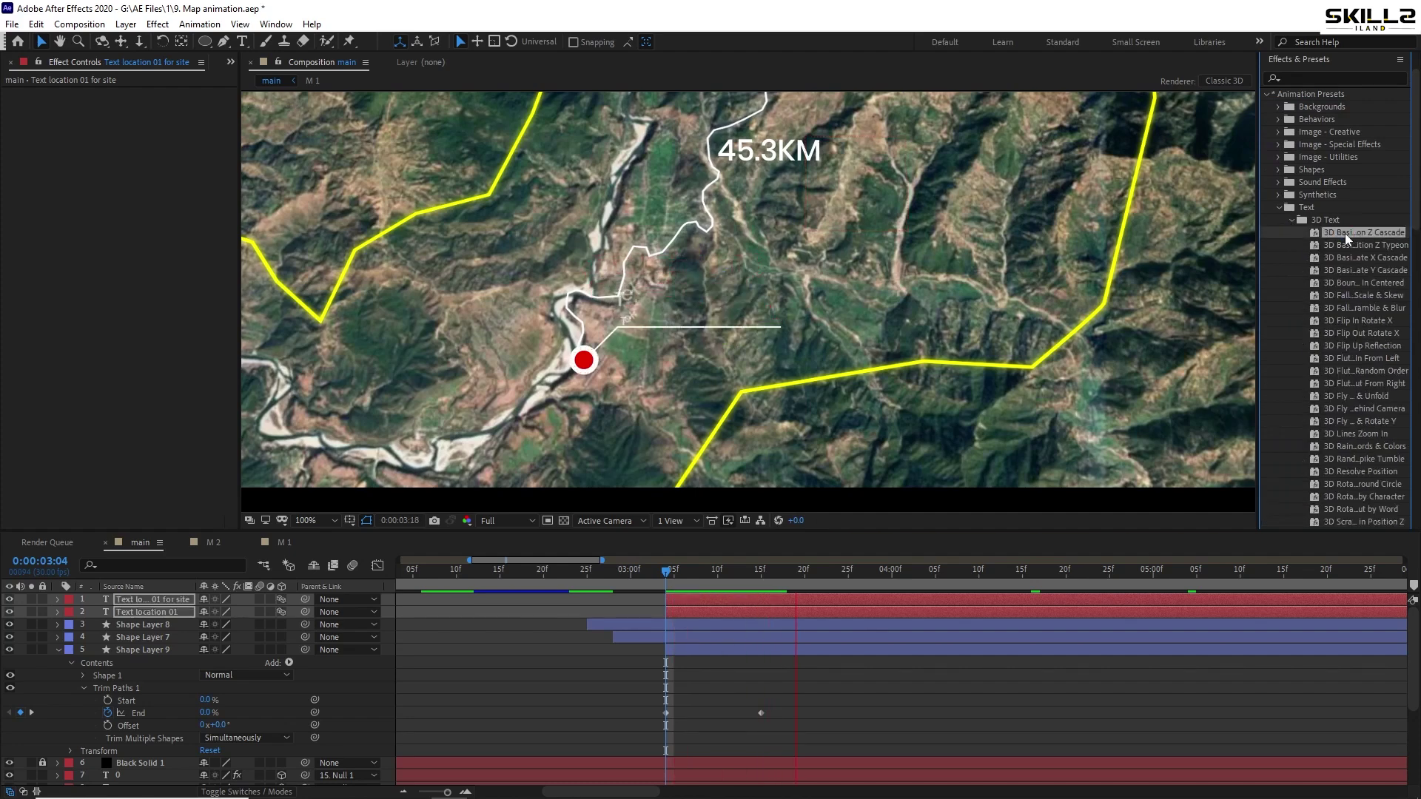
double_click(1345, 245)
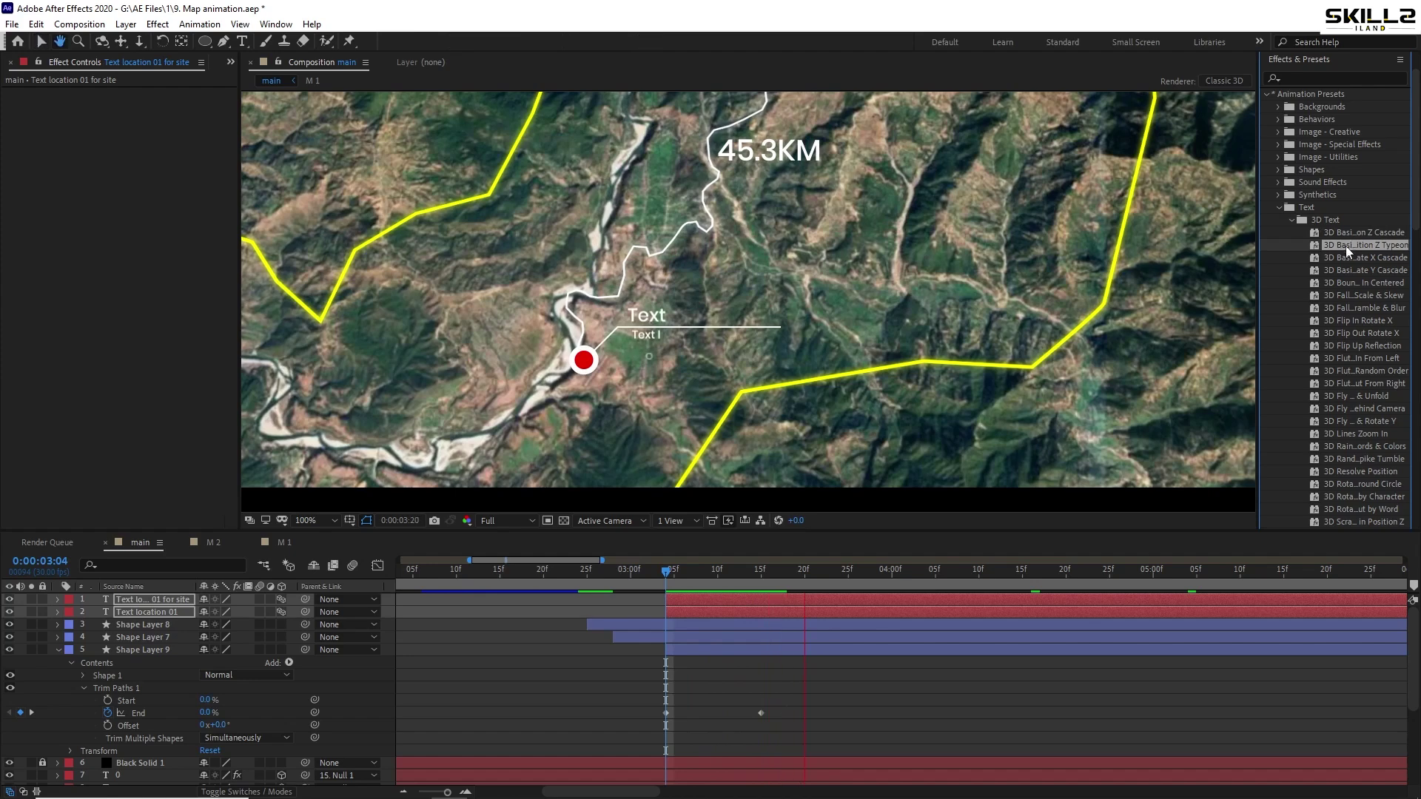
Apply the 3D Basic Rotate Y Cascade preset to both text layers and move their ending Offset keyframes to about 0:00:03:16
double_click(1345, 270)
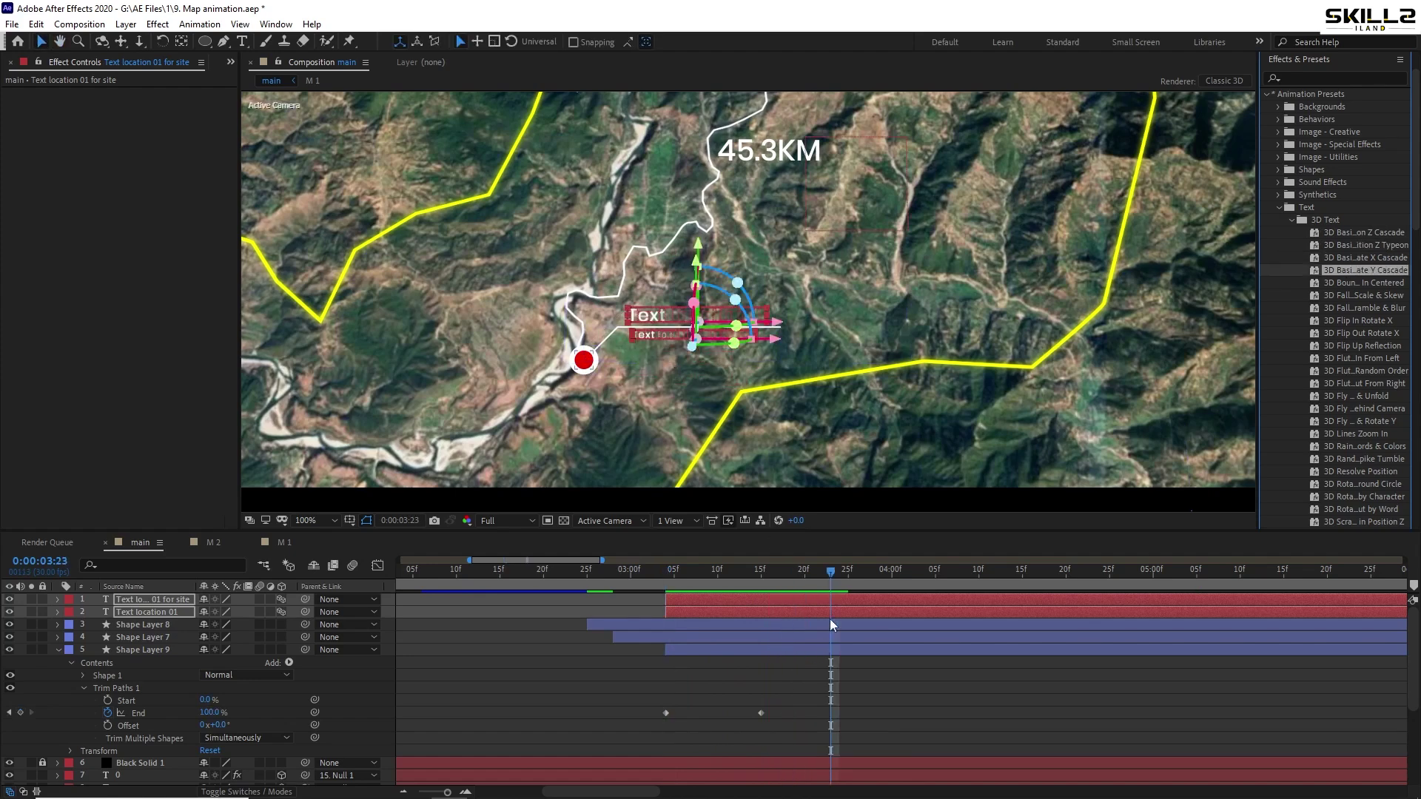
click(747, 621)
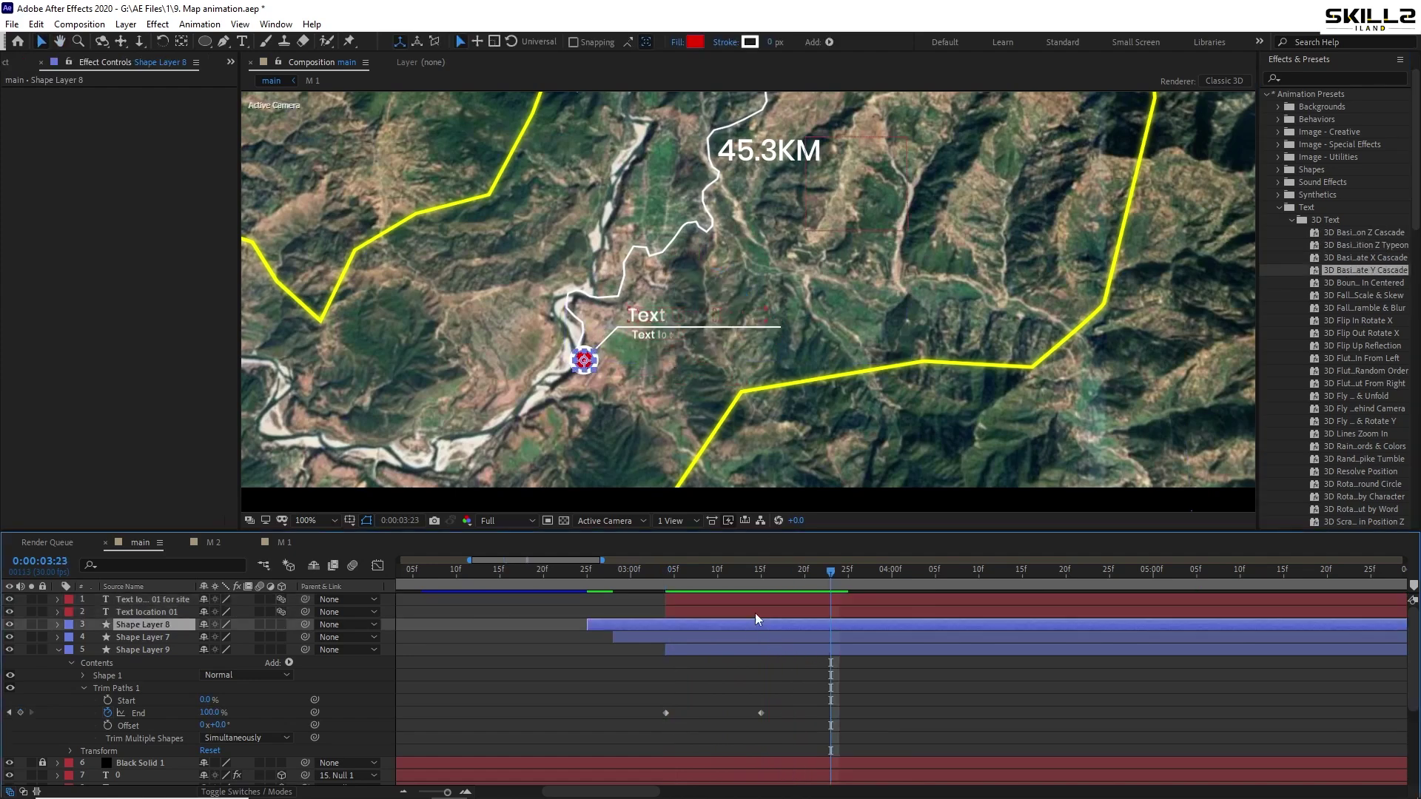
click(758, 612)
shift+click(779, 599)
key(u)
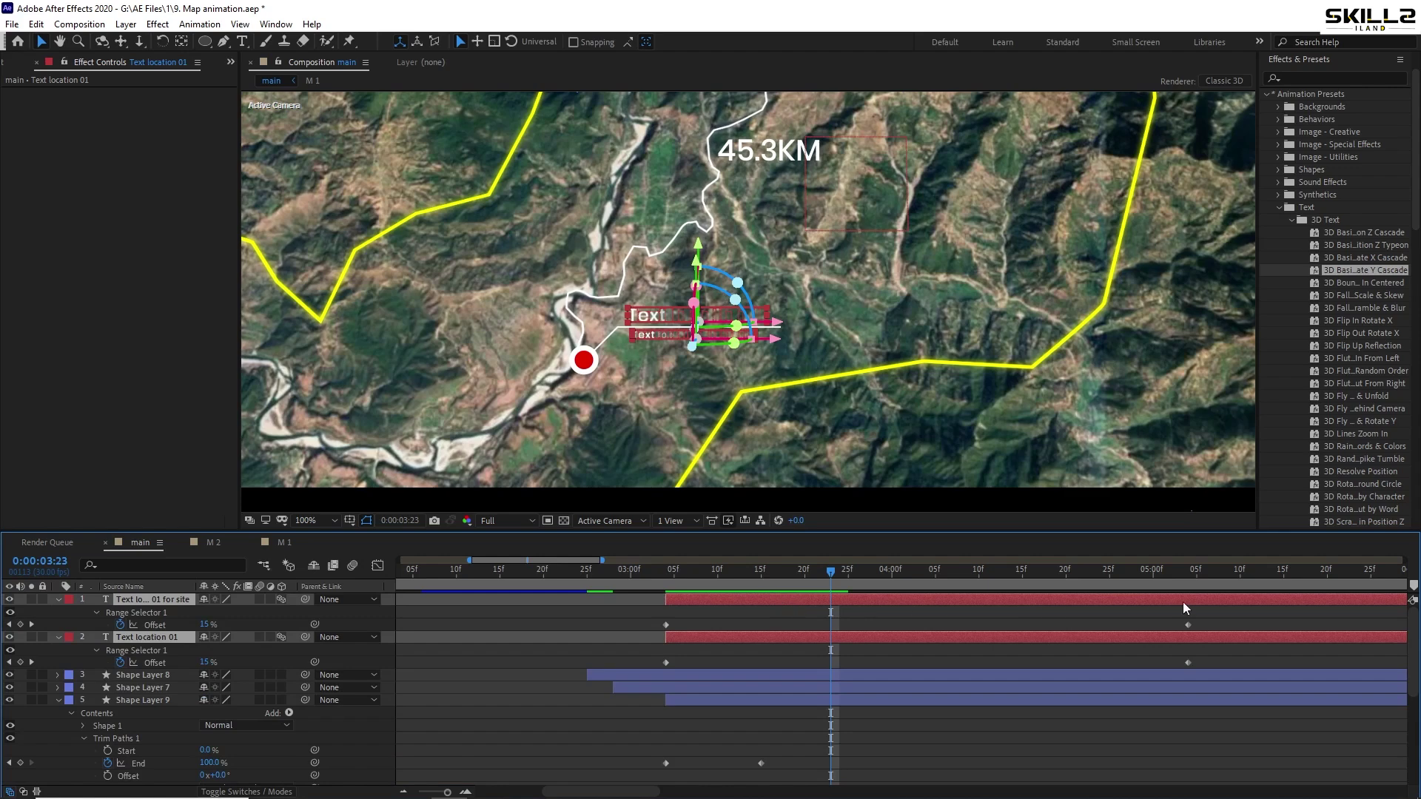
drag(1183, 602, 765, 665)
drag(682, 576, 664, 580)
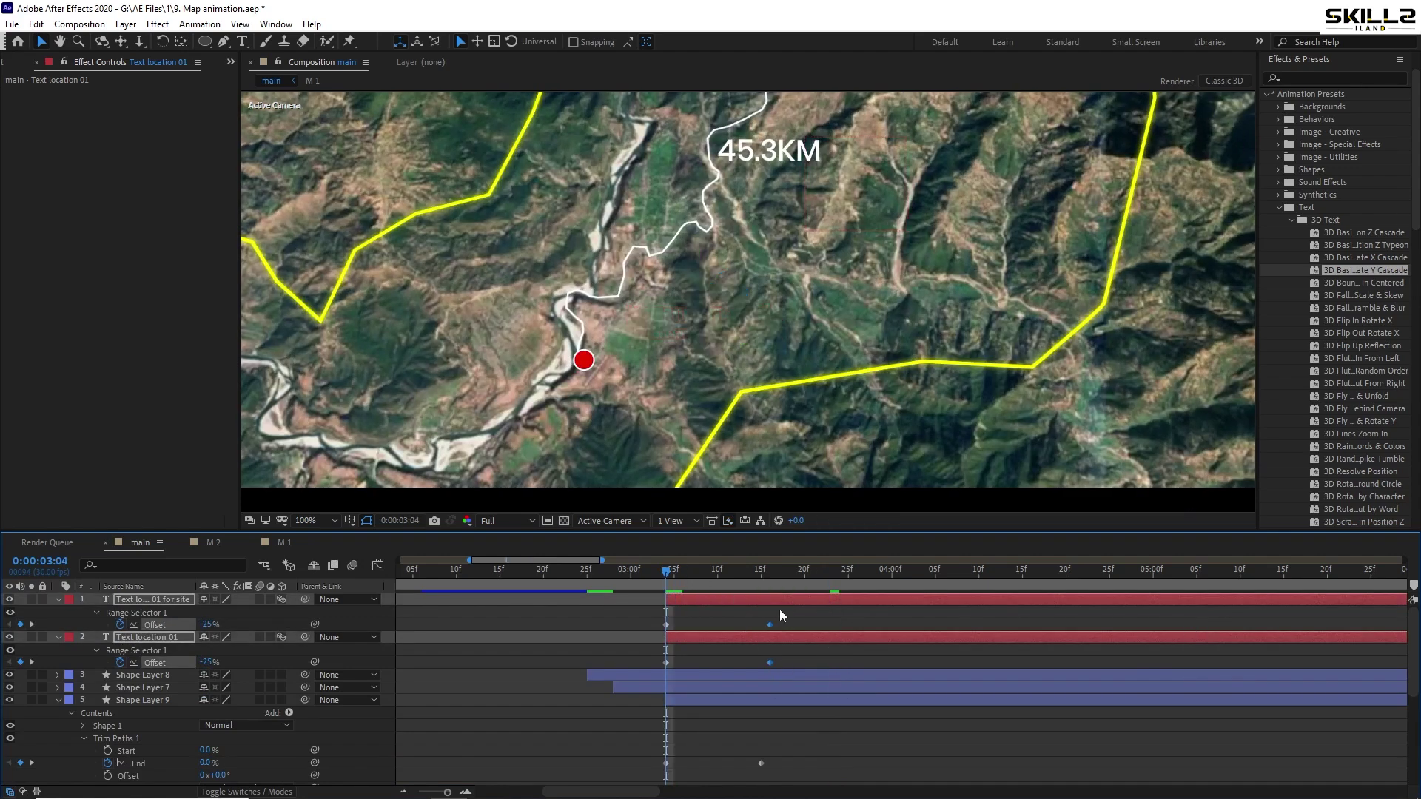
key(space)
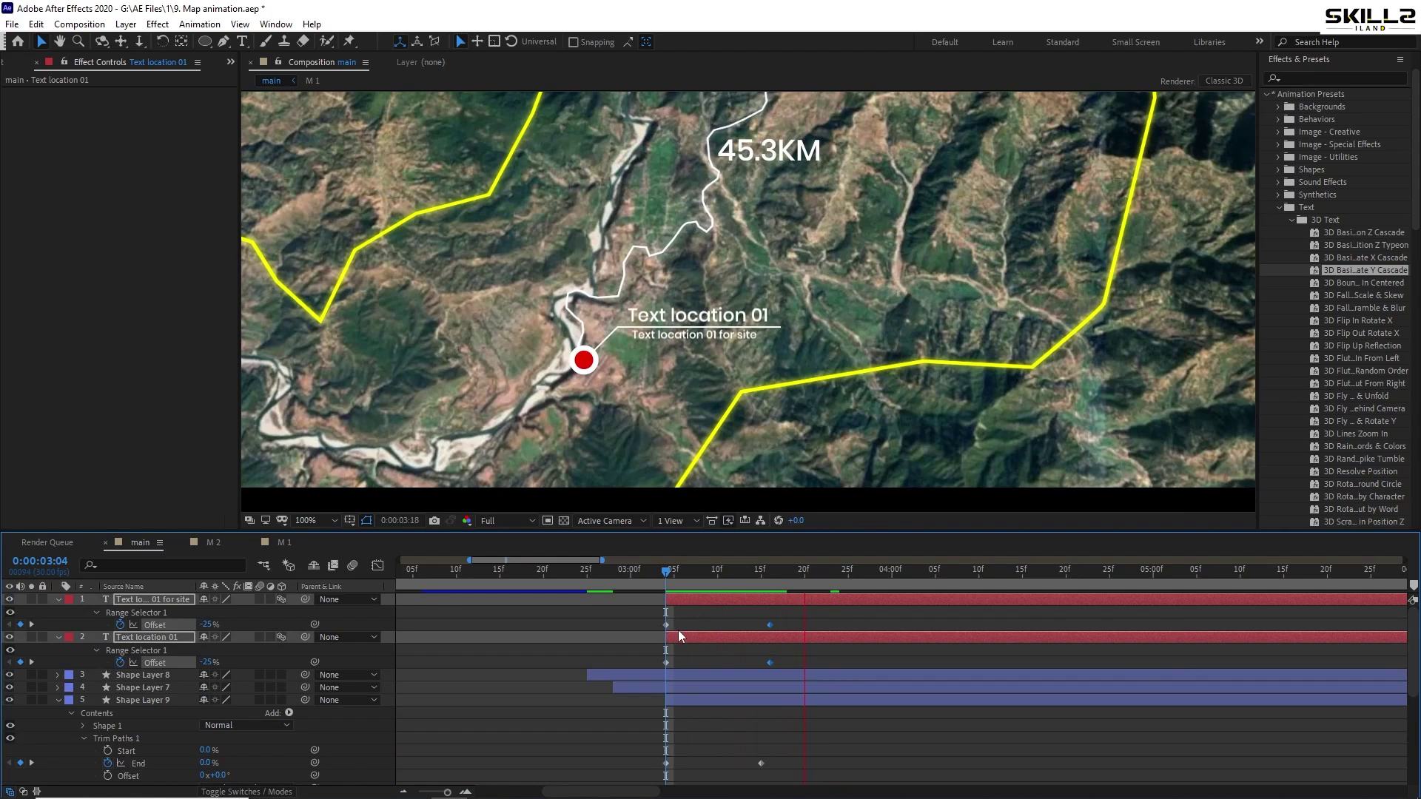
Delay the smaller "Text location 01 for site" layer to start at about 0:00:03:10 and preview the animation
drag(703, 603, 668, 580)
key(space)
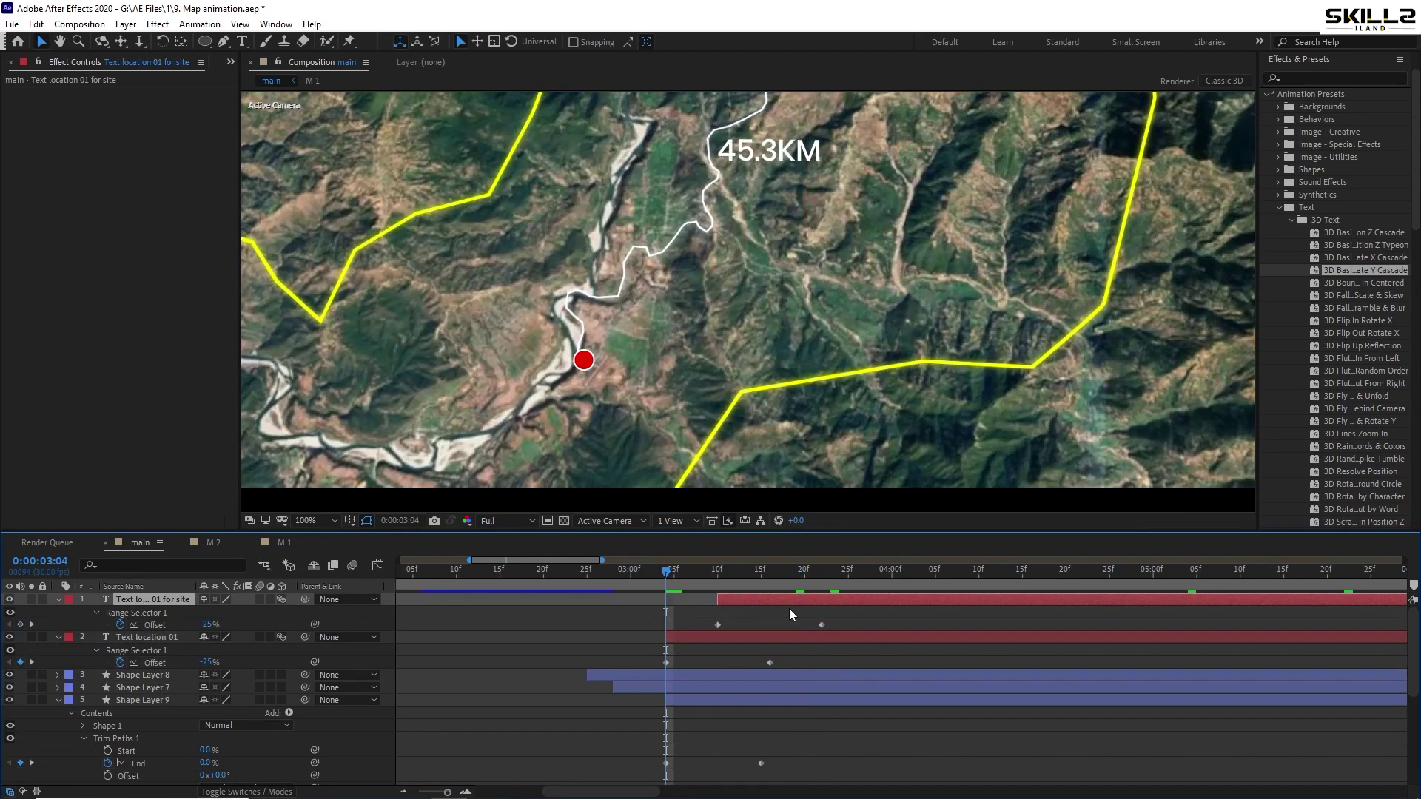
key(space)
Collapse the expanded properties of all layers and deselect them
key(ctrl+a)
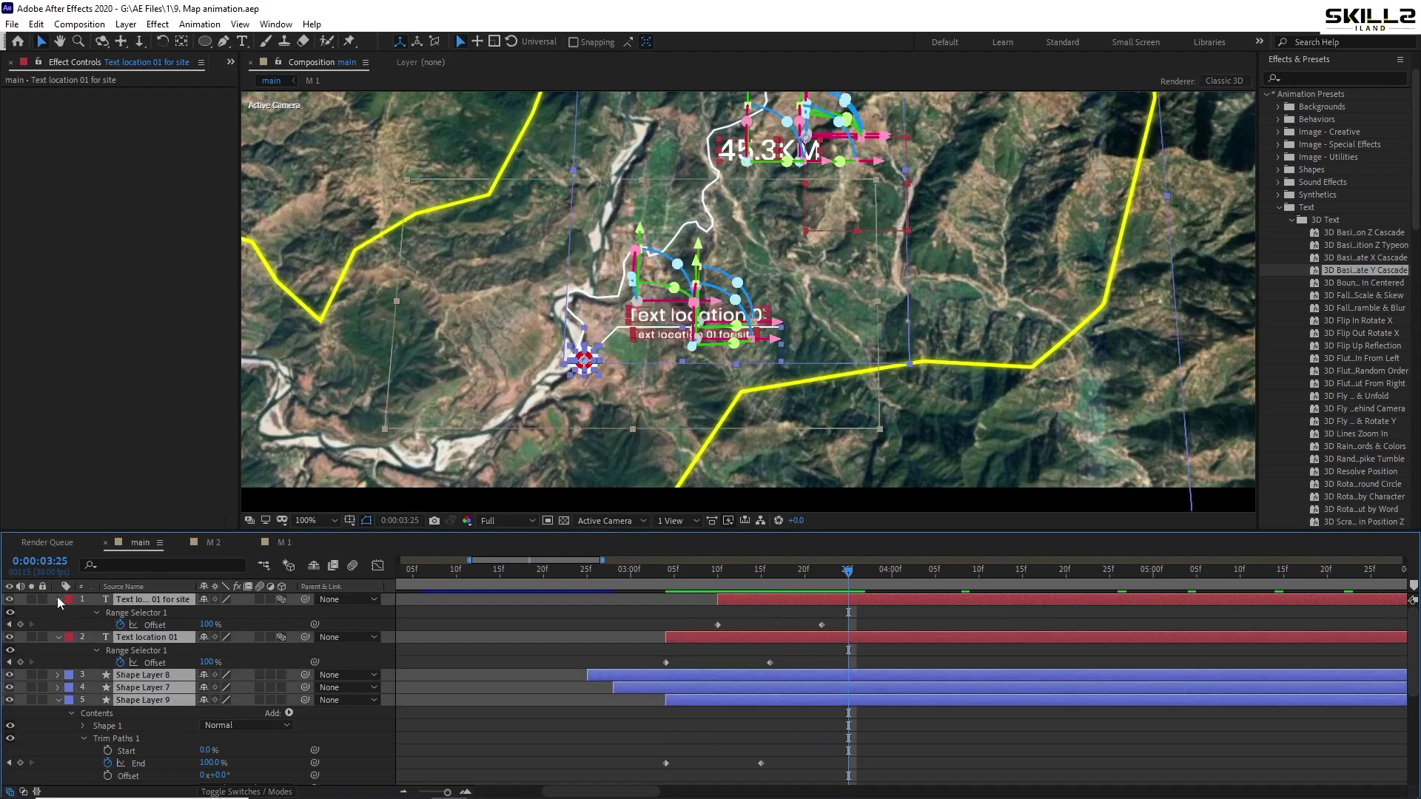
click(57, 598)
click(394, 619)
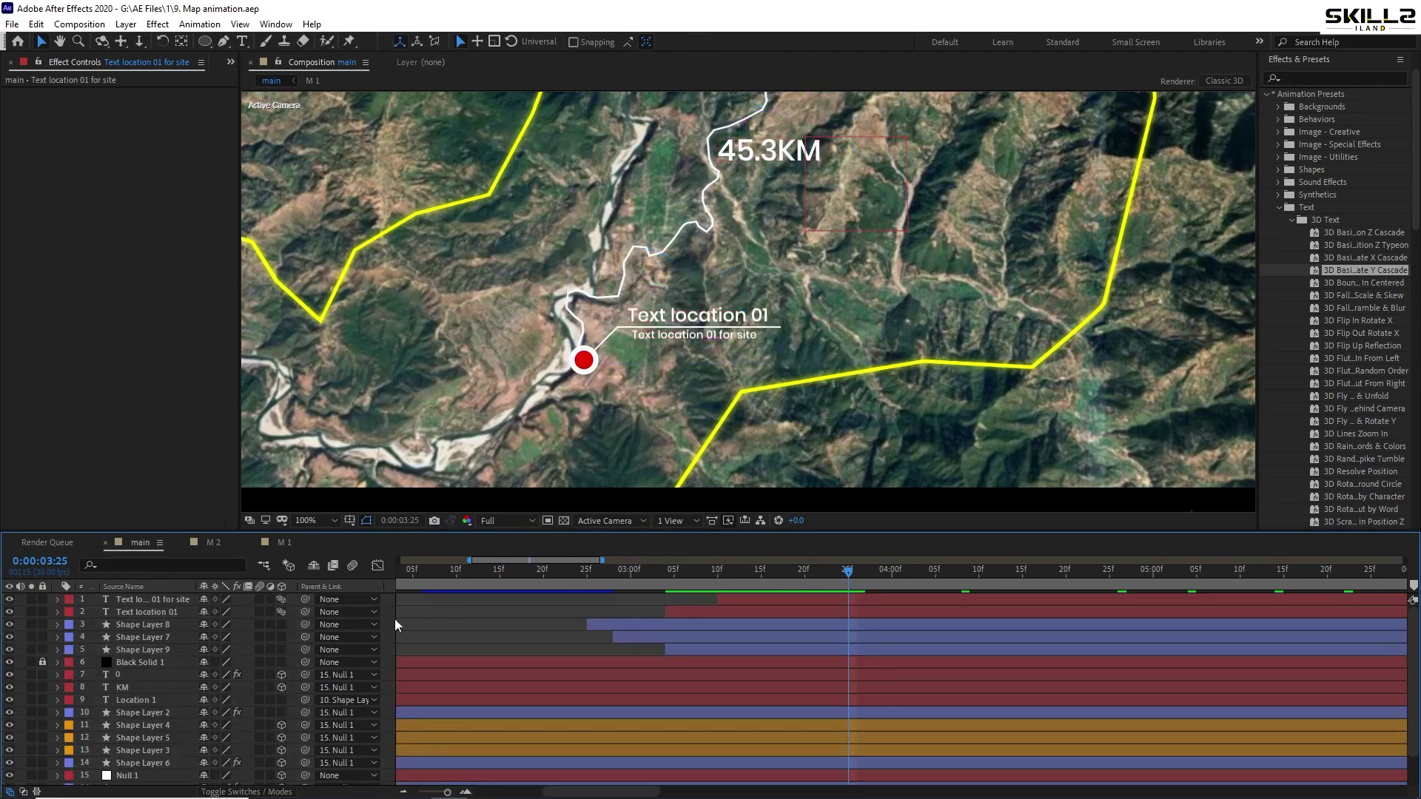
Create a null object, move it to the top of the layer stack and save the project
click(734, 600)
shift+click(696, 641)
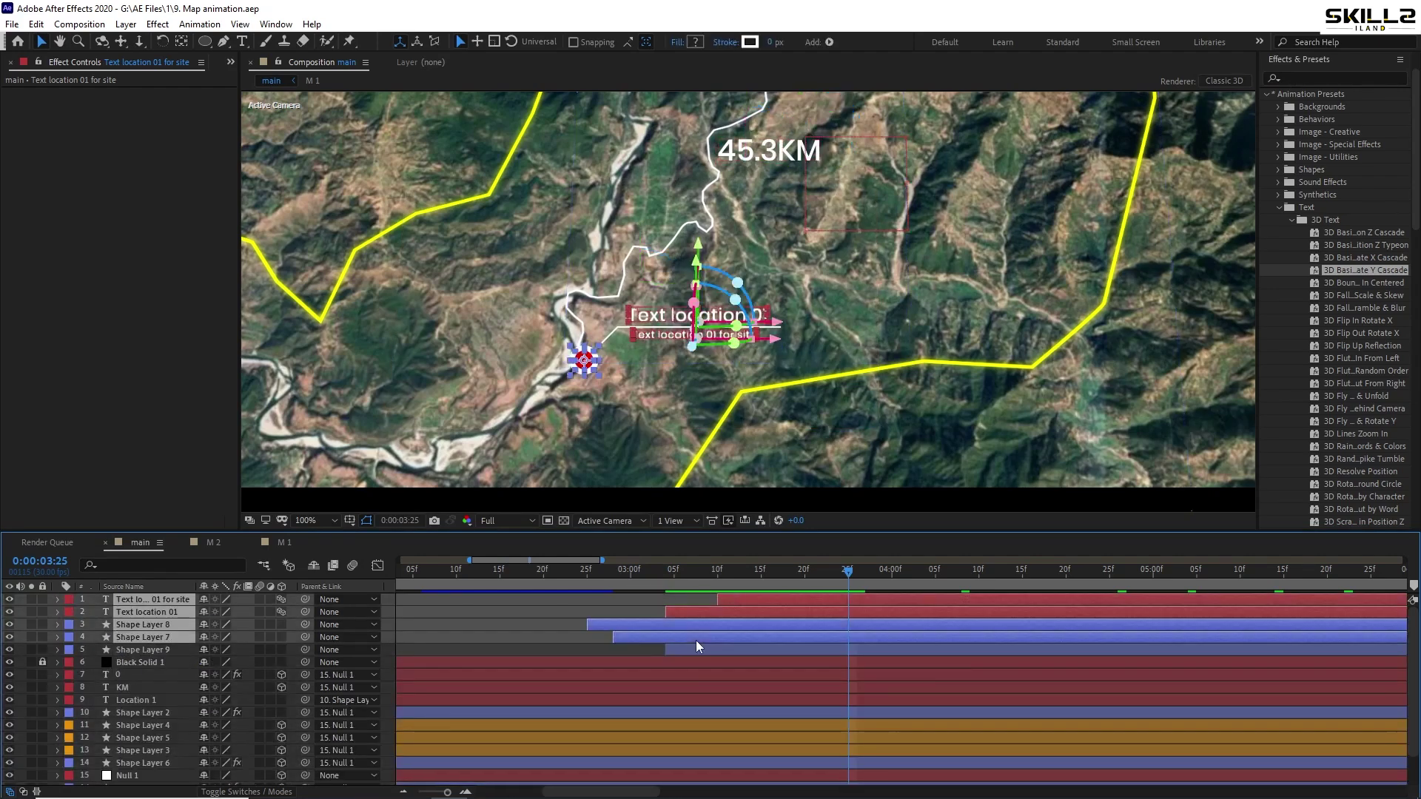
click(694, 648)
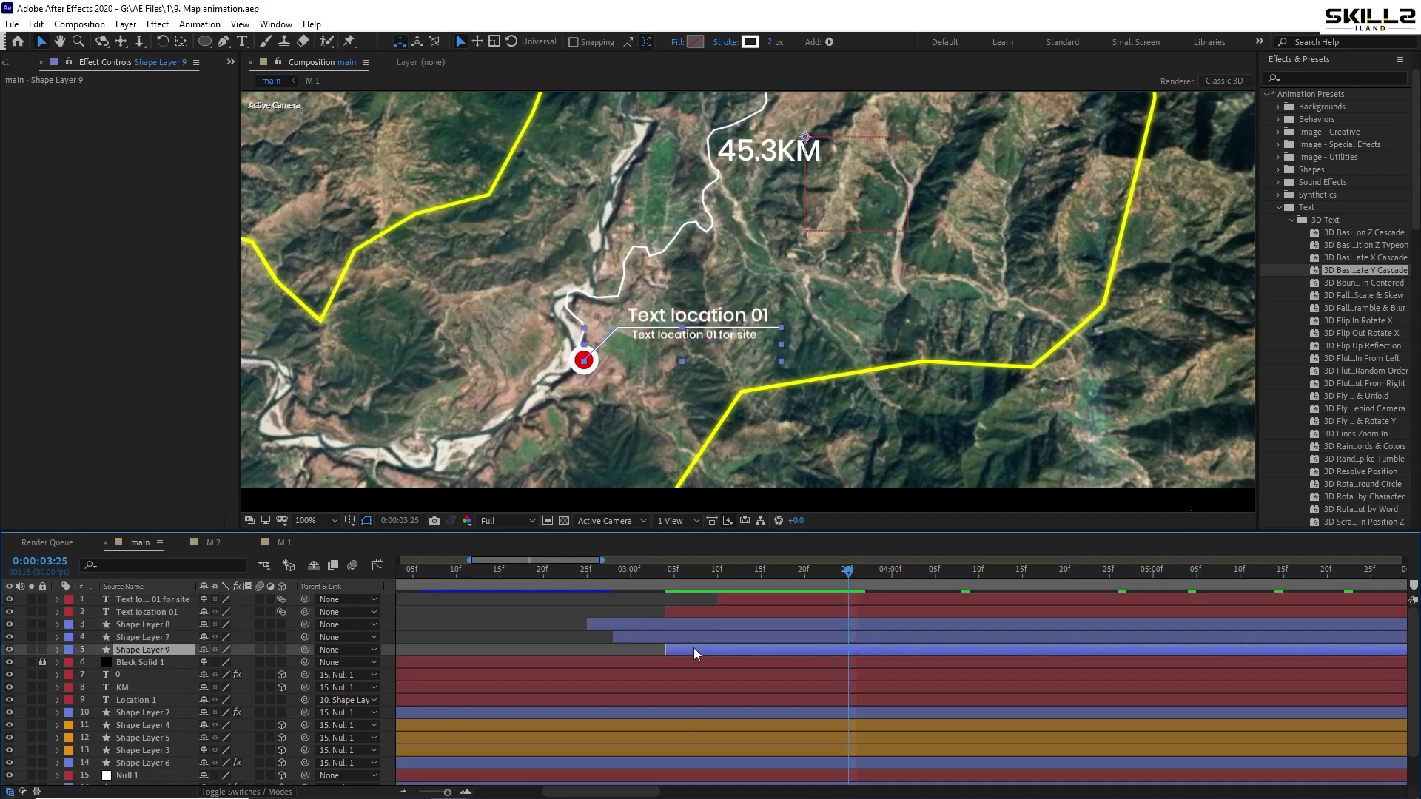
right_click(27, 626)
mouse_move(54, 631)
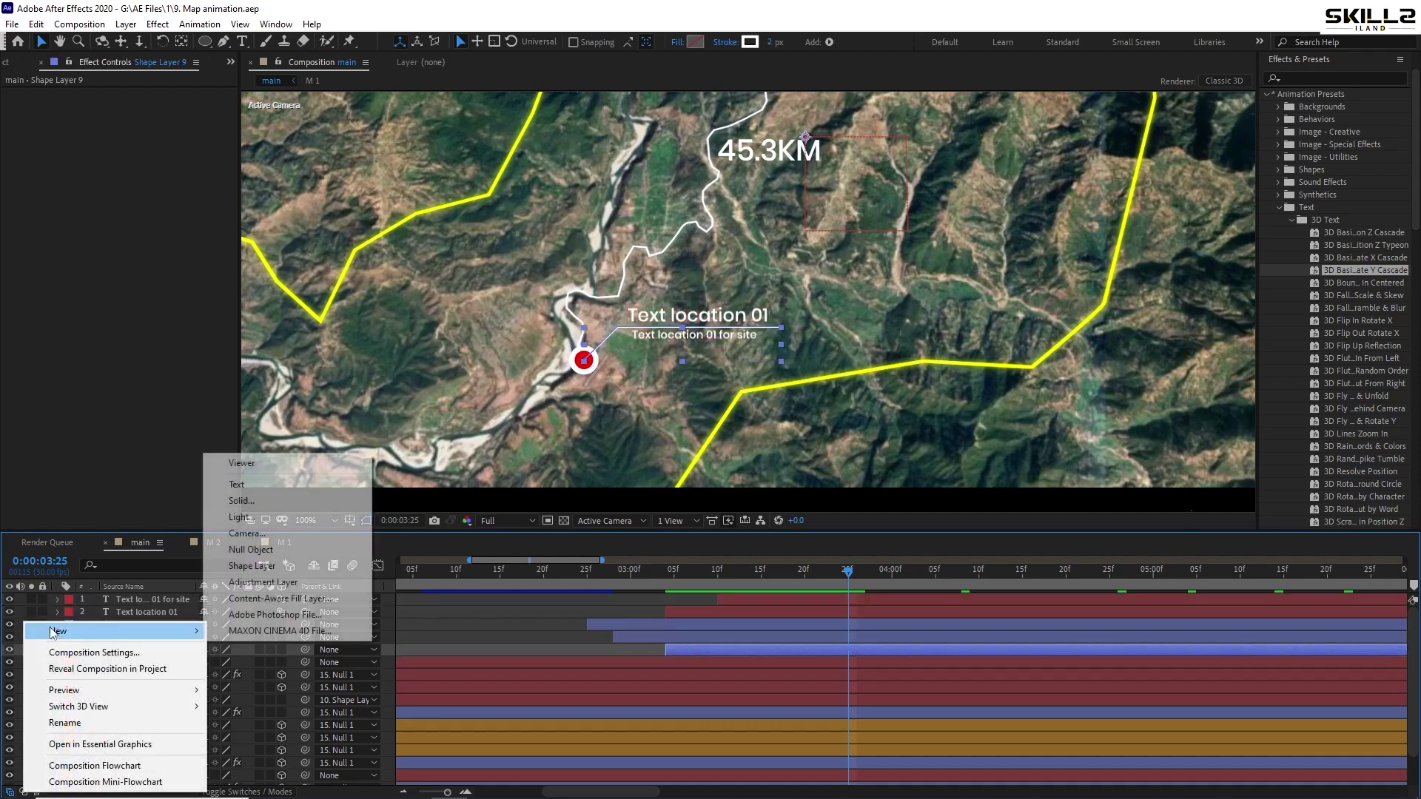
click(251, 549)
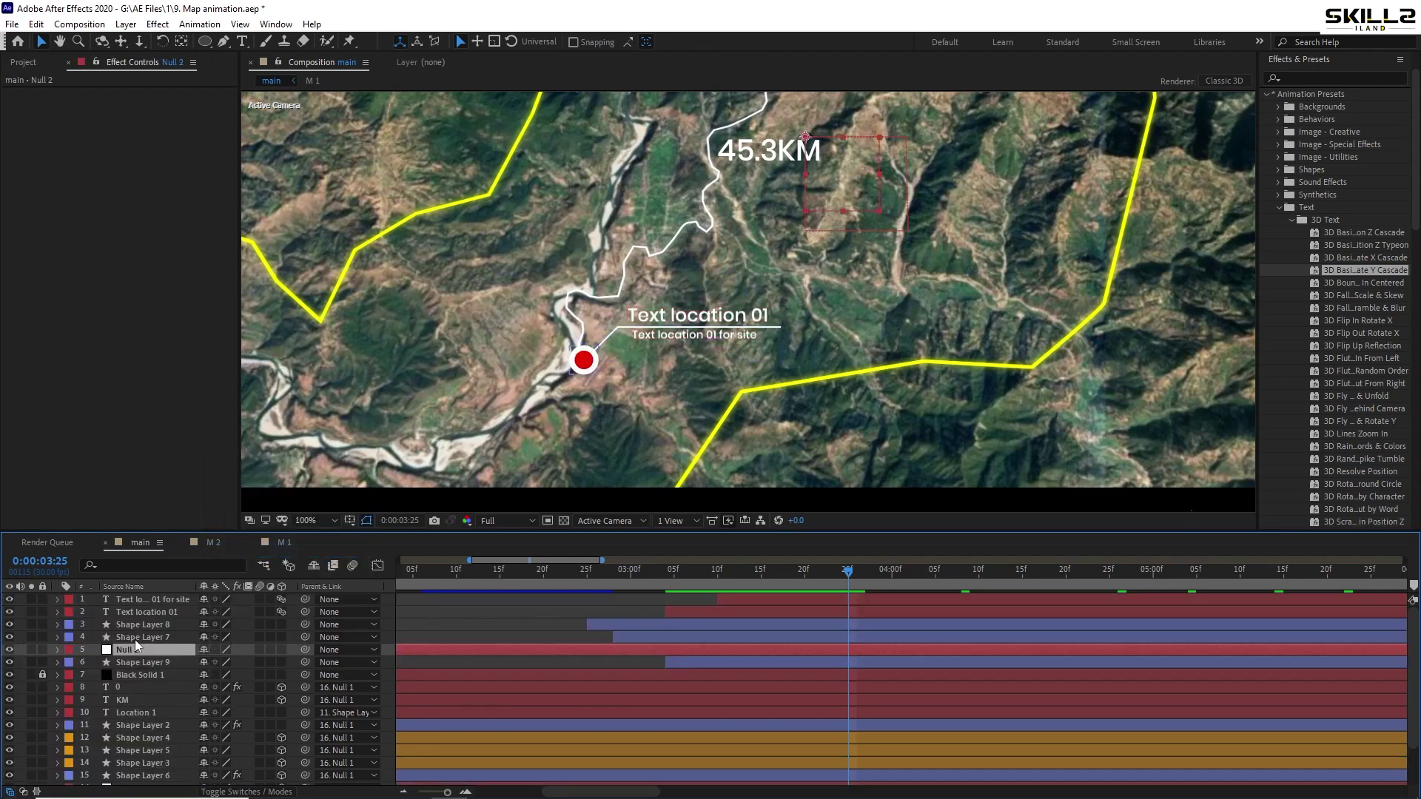
drag(134, 645, 144, 597)
key(ctrl+s)
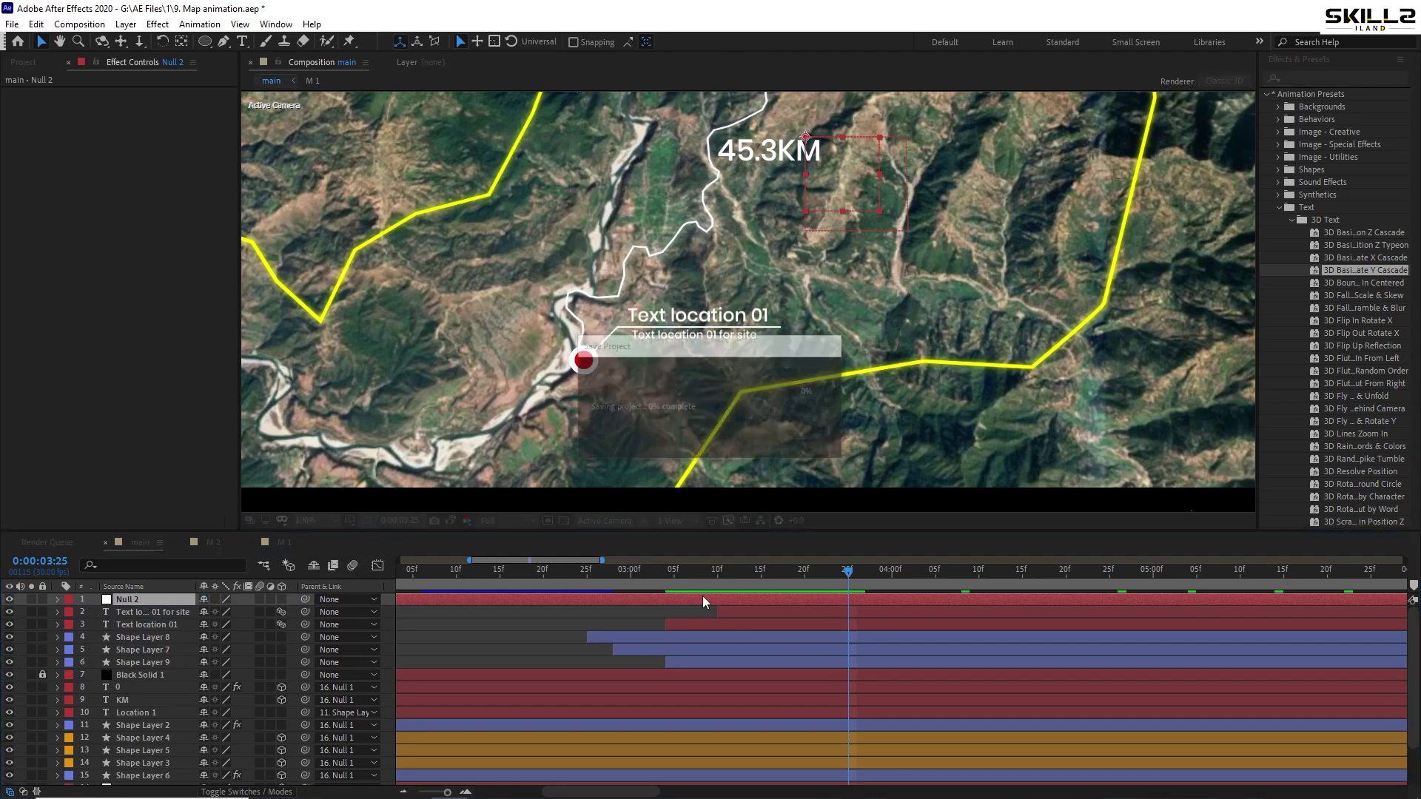
Parent both location text layers and Shape Layers 7, 8 and 9 to Null 2
click(751, 613)
shift+click(690, 652)
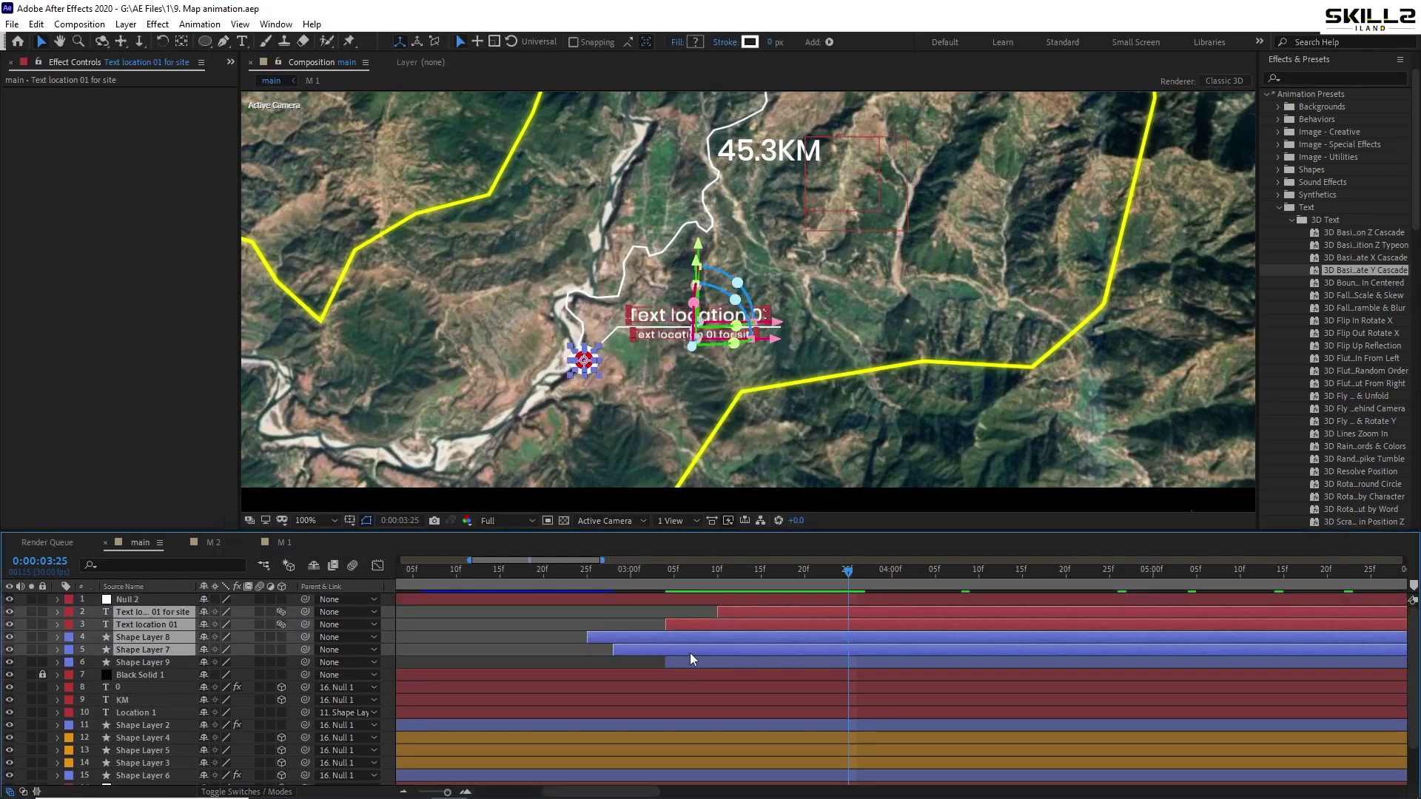
shift+click(678, 660)
drag(306, 611, 127, 601)
Move Null 2's anchor point onto the center of the red end marker and save the project
click(128, 601)
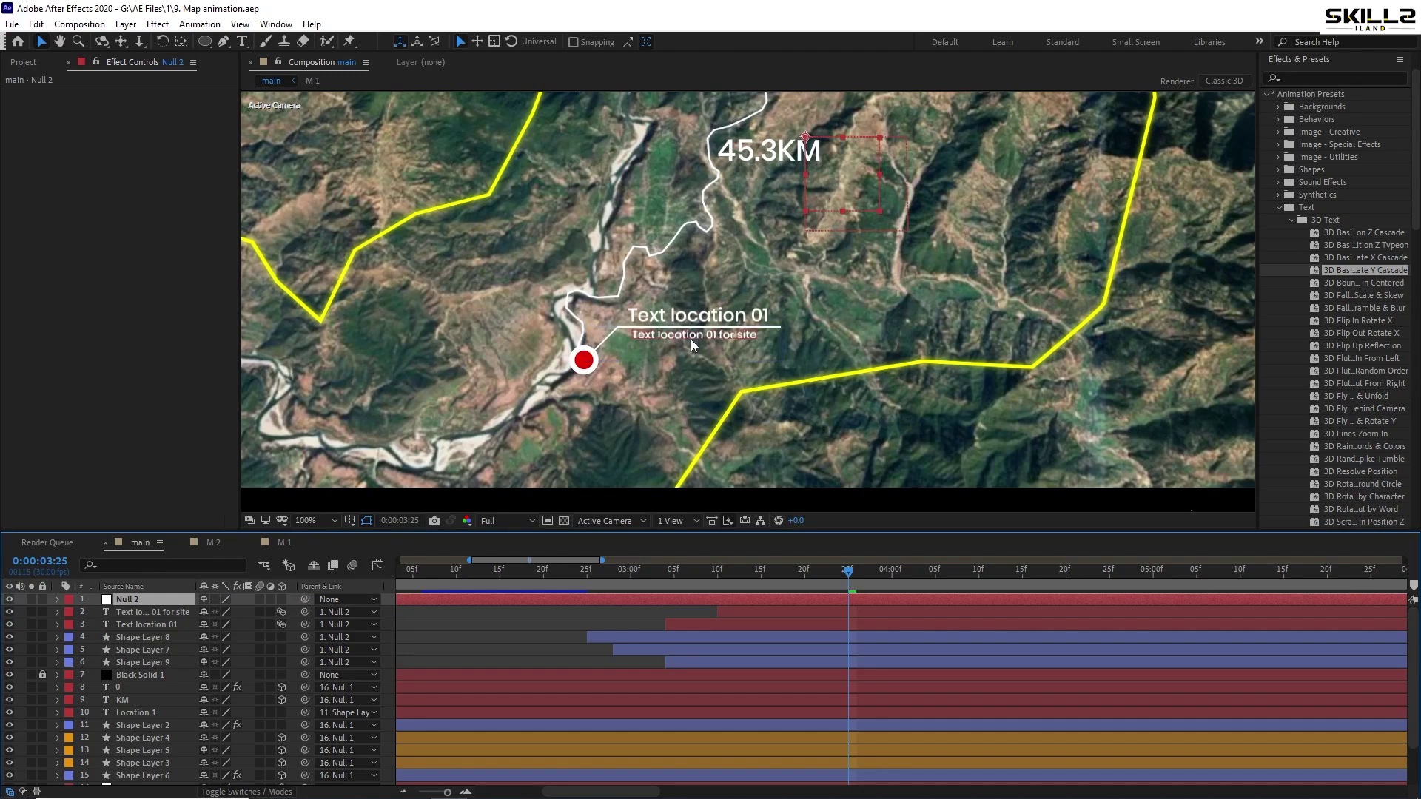
key(y)
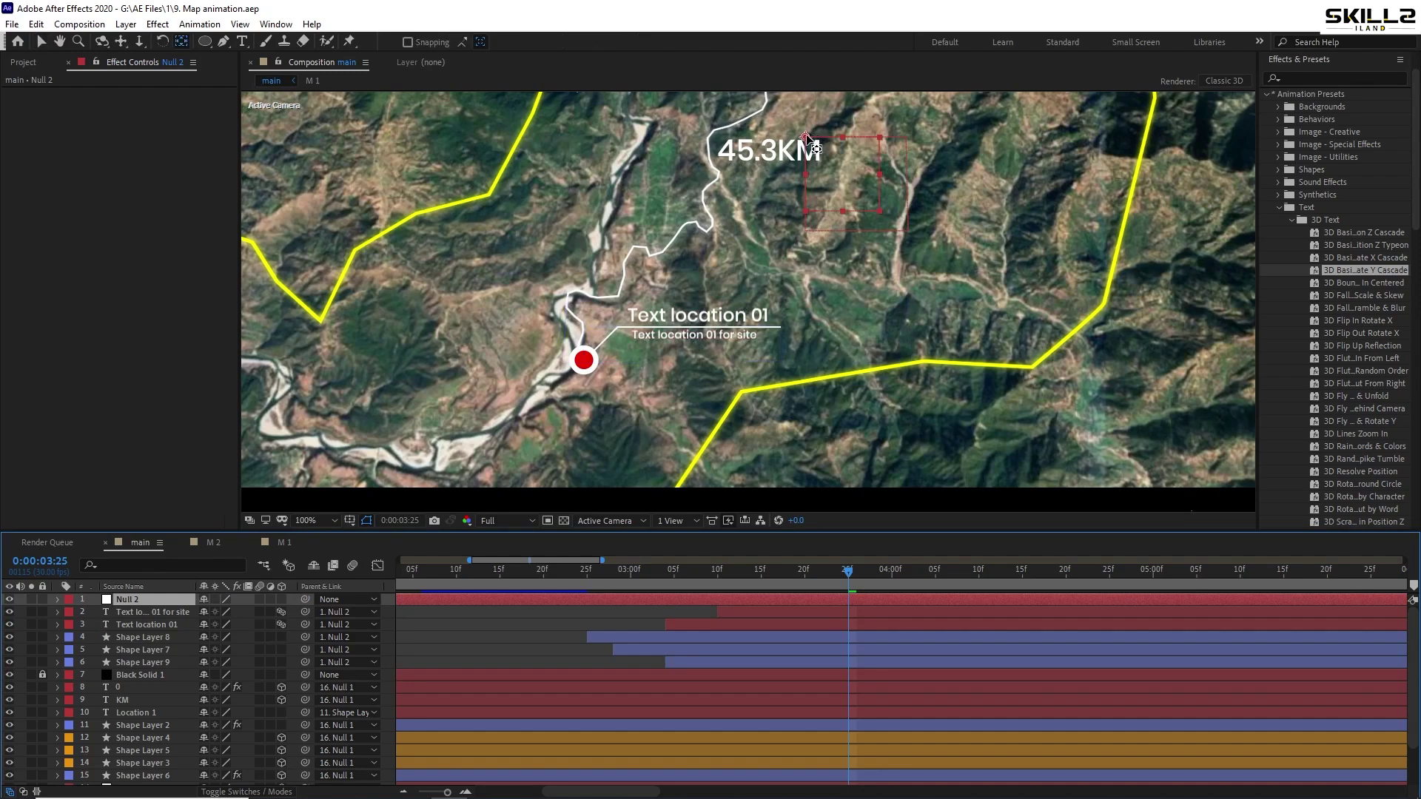
drag(806, 136, 800, 146)
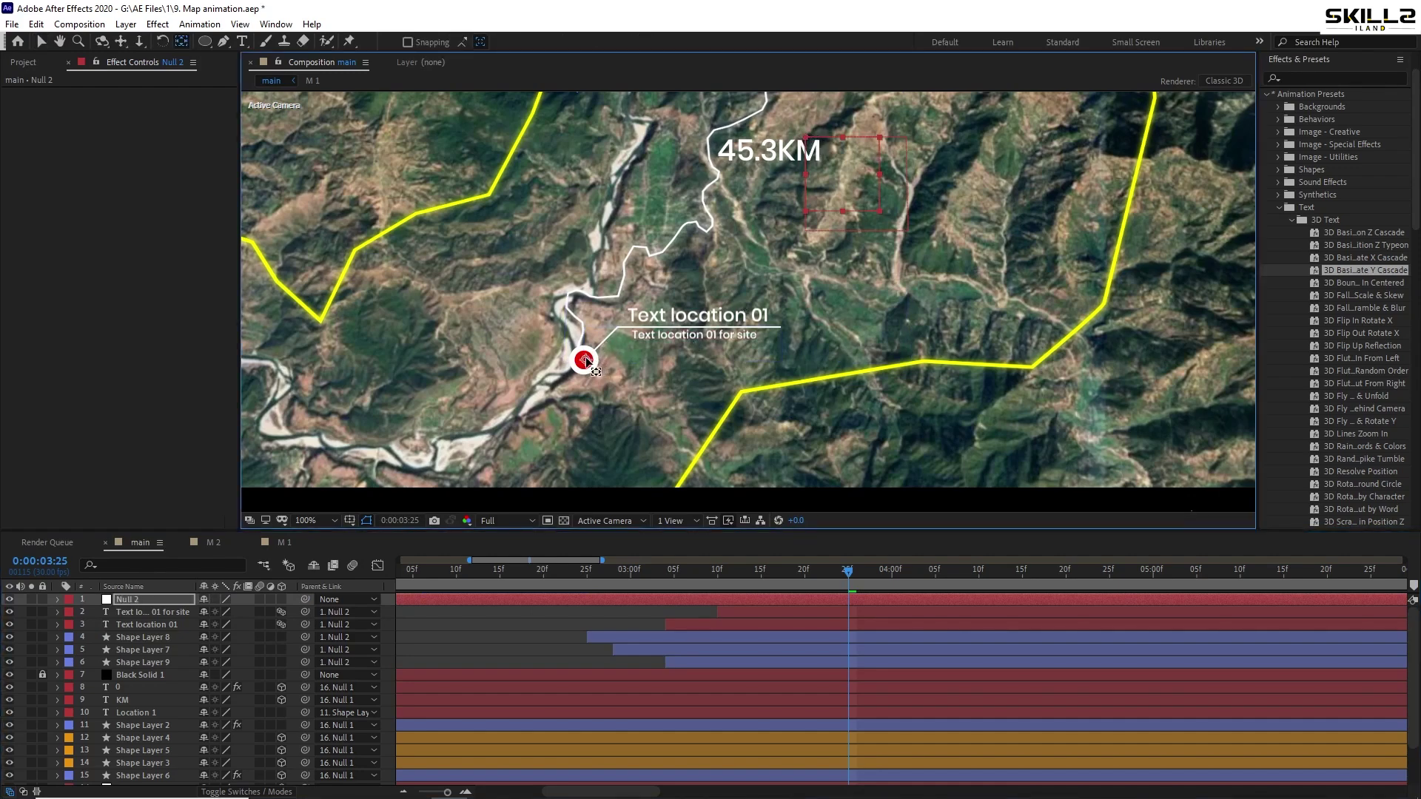
key(ctrl+s)
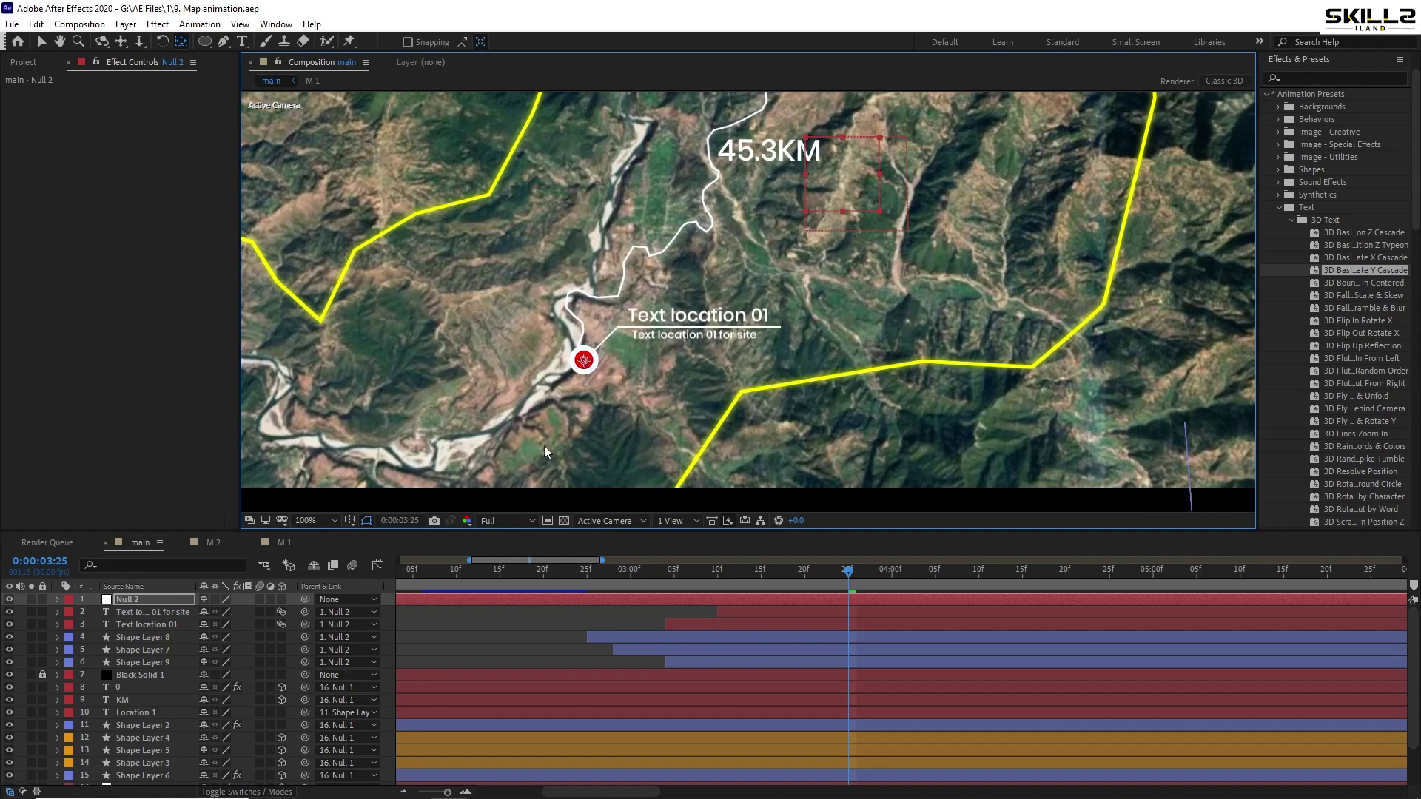
Parent Null 2 to Null 1, save the project and scrub through the timeline to check the motion
mouse_move(303, 598)
mouse_down()
mouse_move(154, 692)
mouse_move(153, 735)
mouse_move(323, 593)
mouse_up()
key(grave)
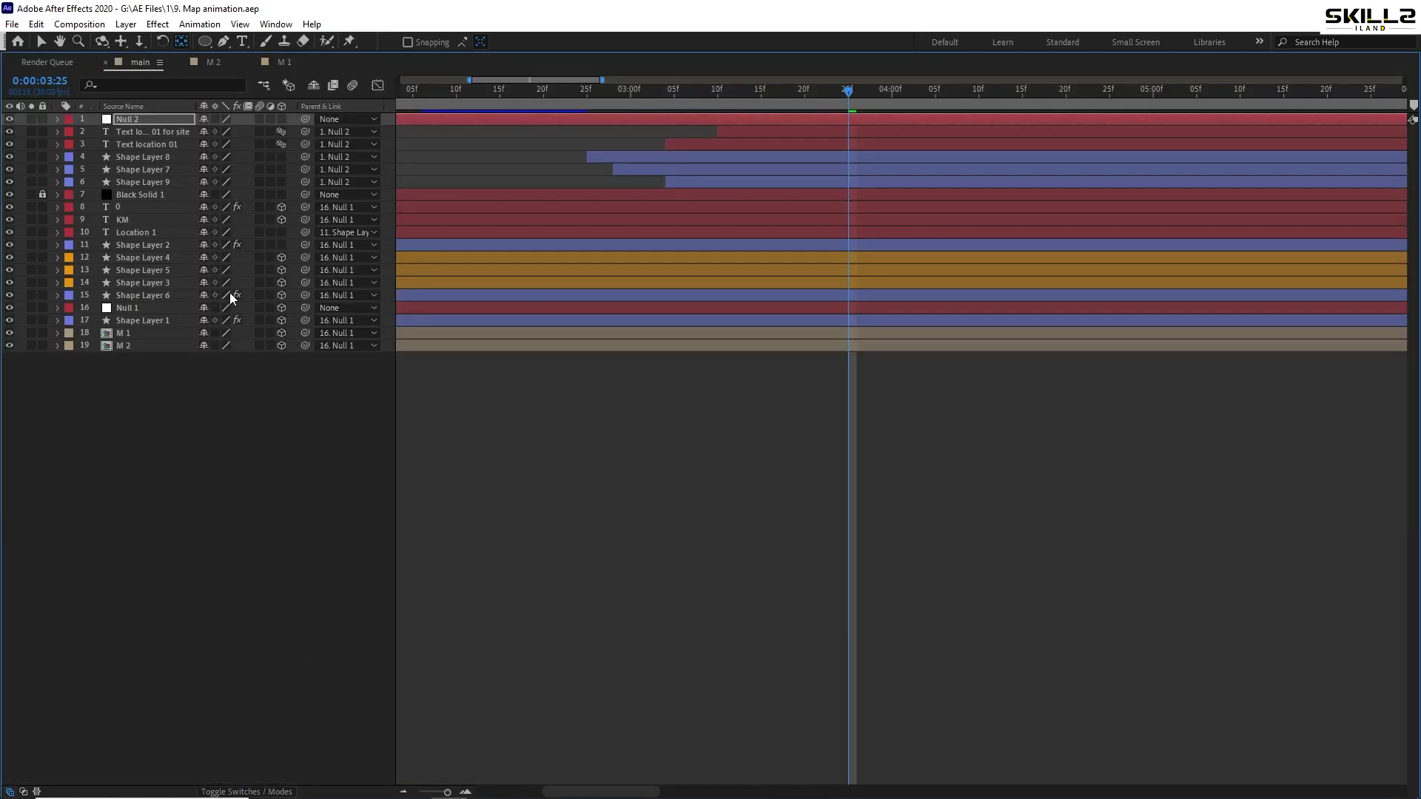
drag(304, 120, 127, 311)
key(ctrl+s)
key(grave)
drag(570, 584, 830, 584)
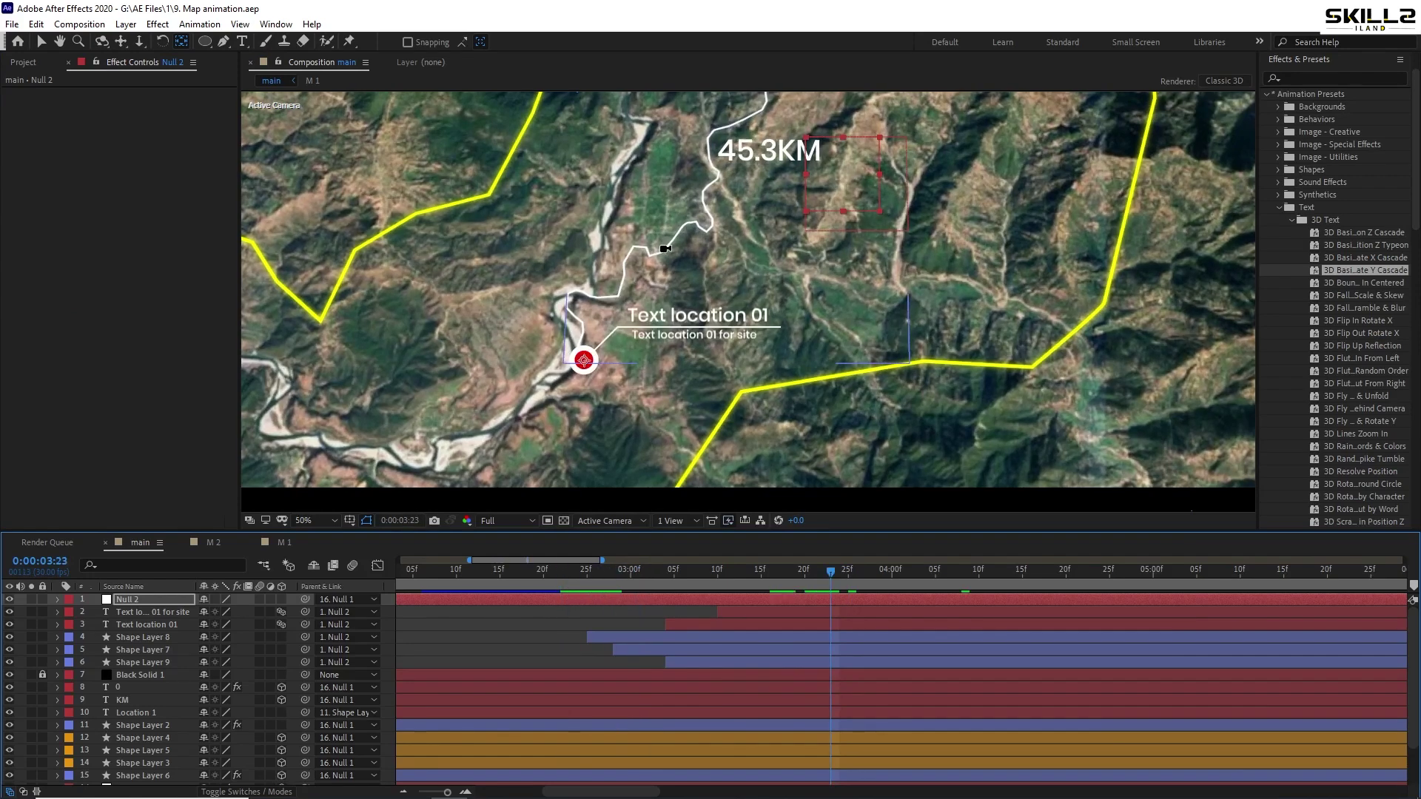
scroll(669, 258, down, 2)
drag(686, 282, 647, 388)
scroll(584, 423, up, 2)
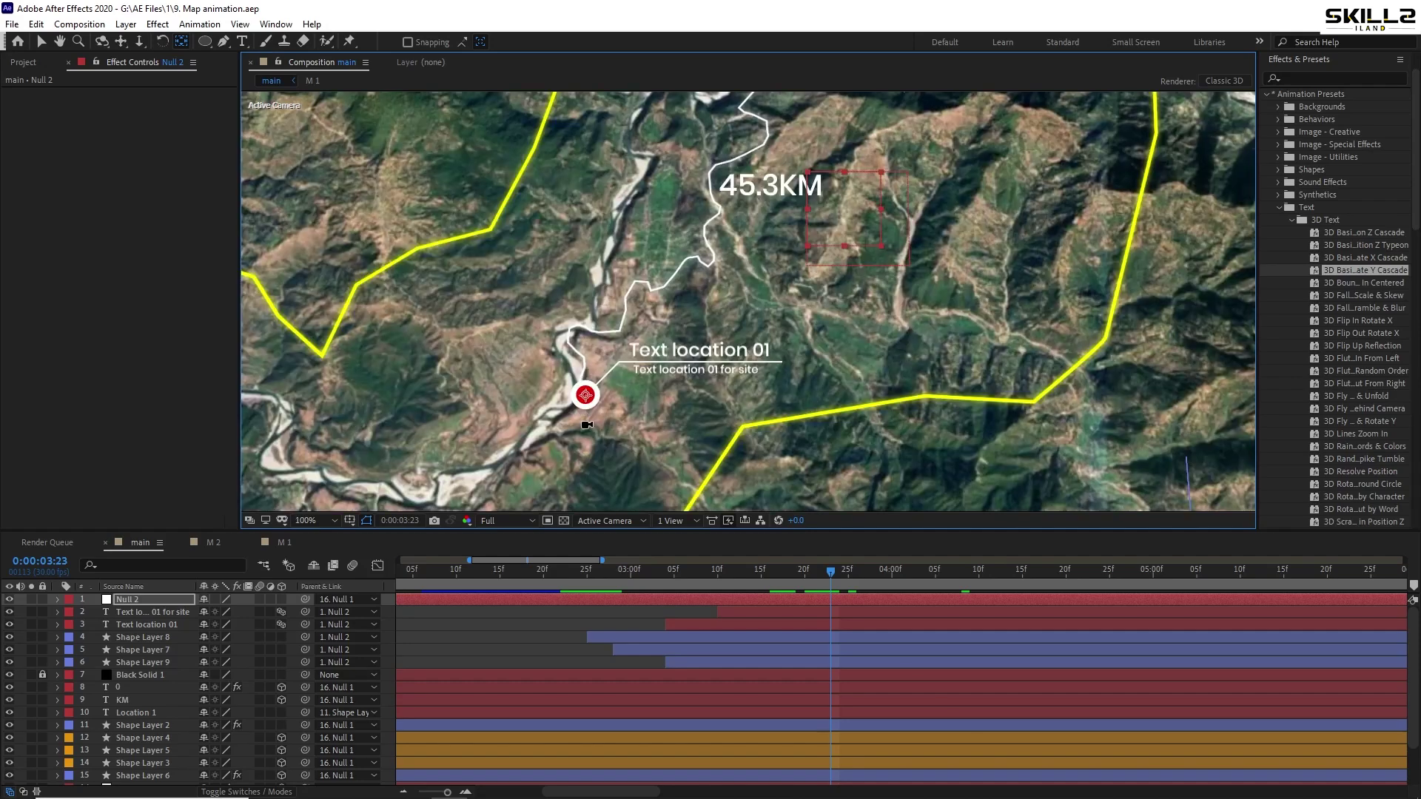
scroll(558, 631, down, 3)
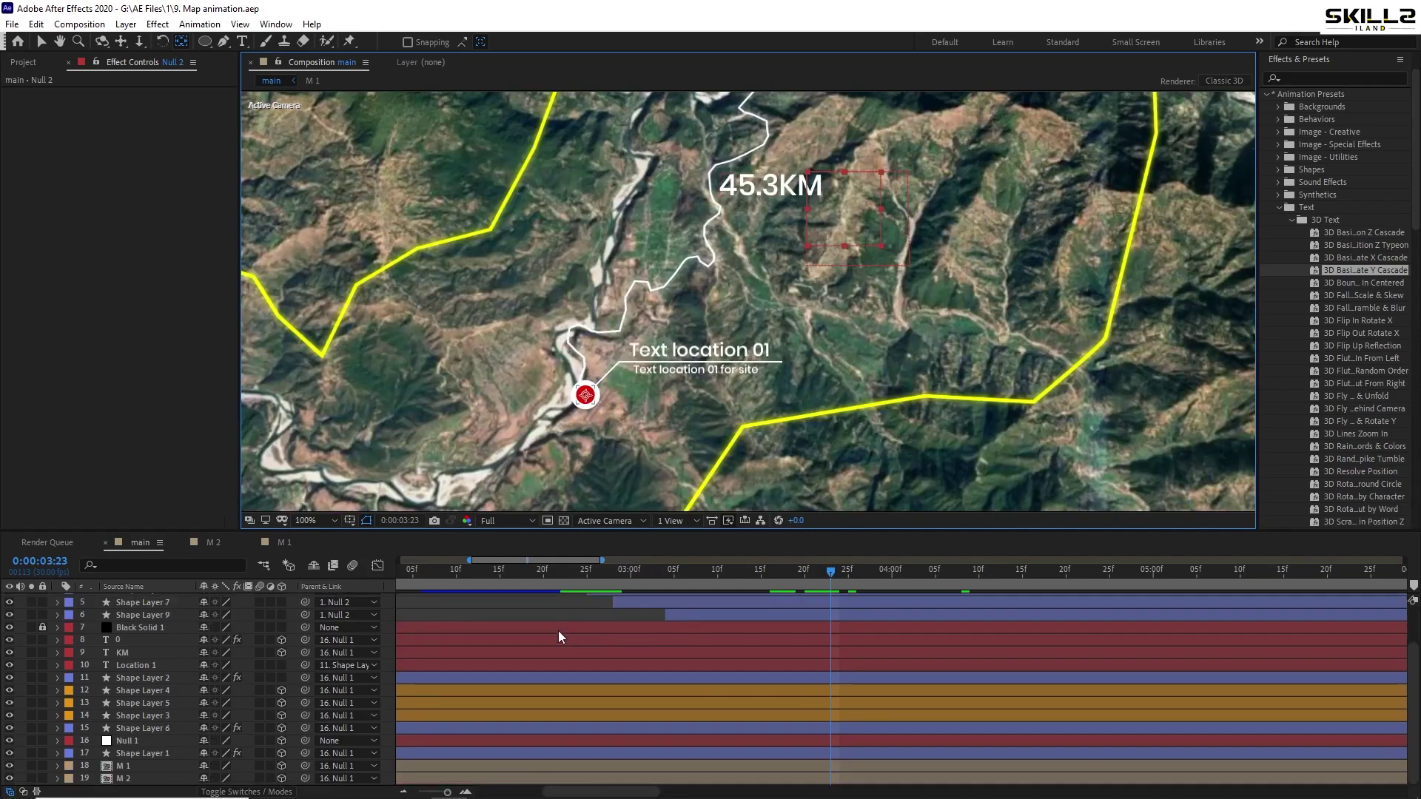
Add a Scale keyframe to Null 1 at 0:00:04:03
drag(771, 572, 921, 574)
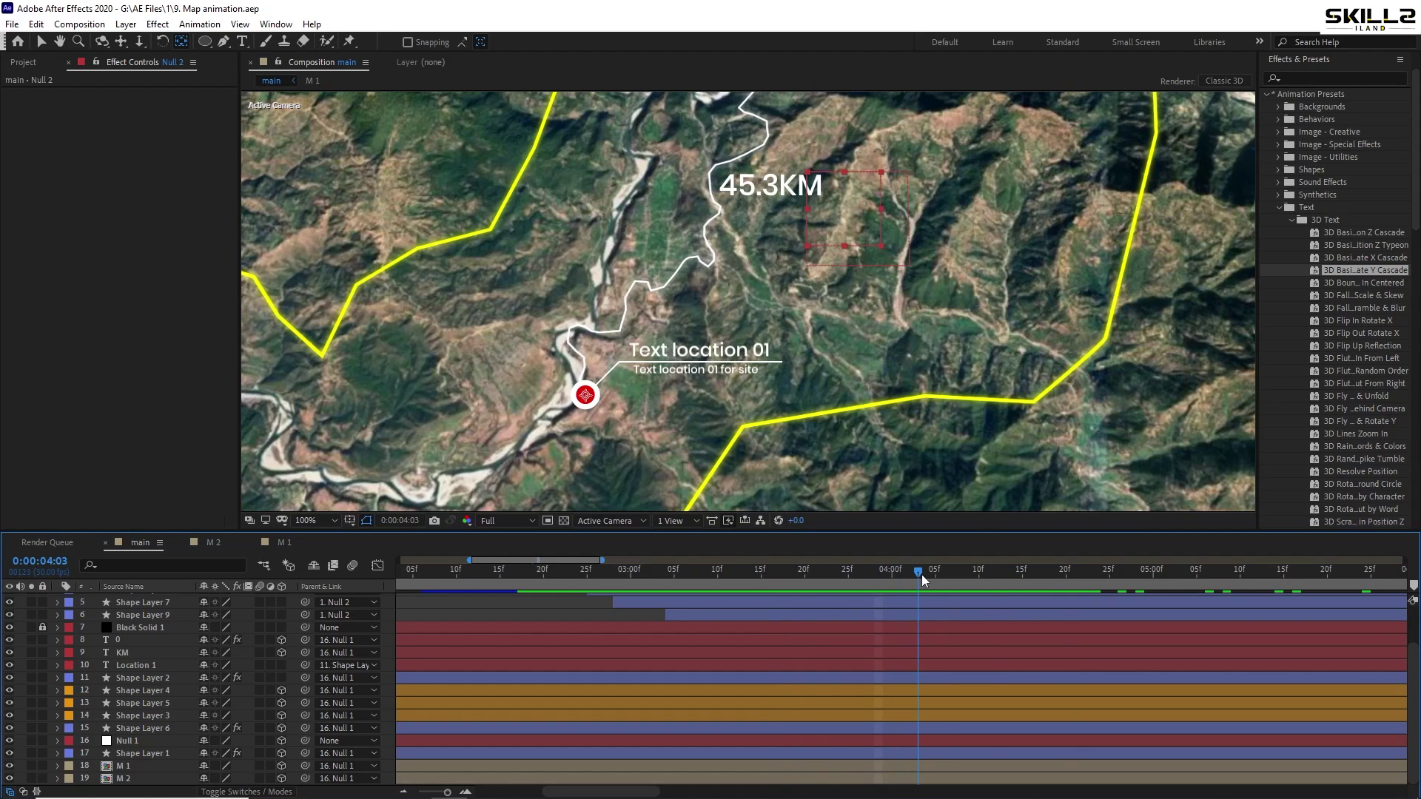
click(888, 741)
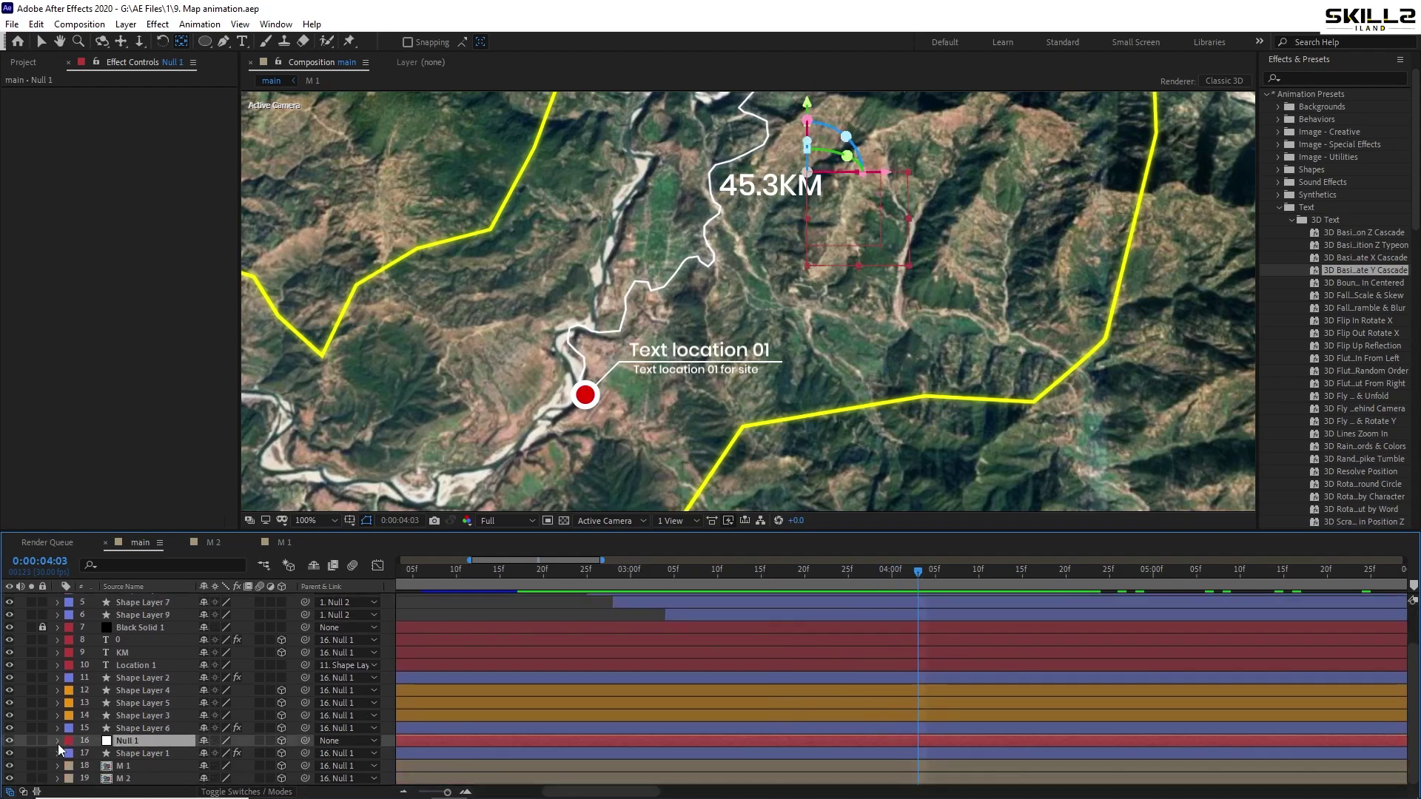
key(s)
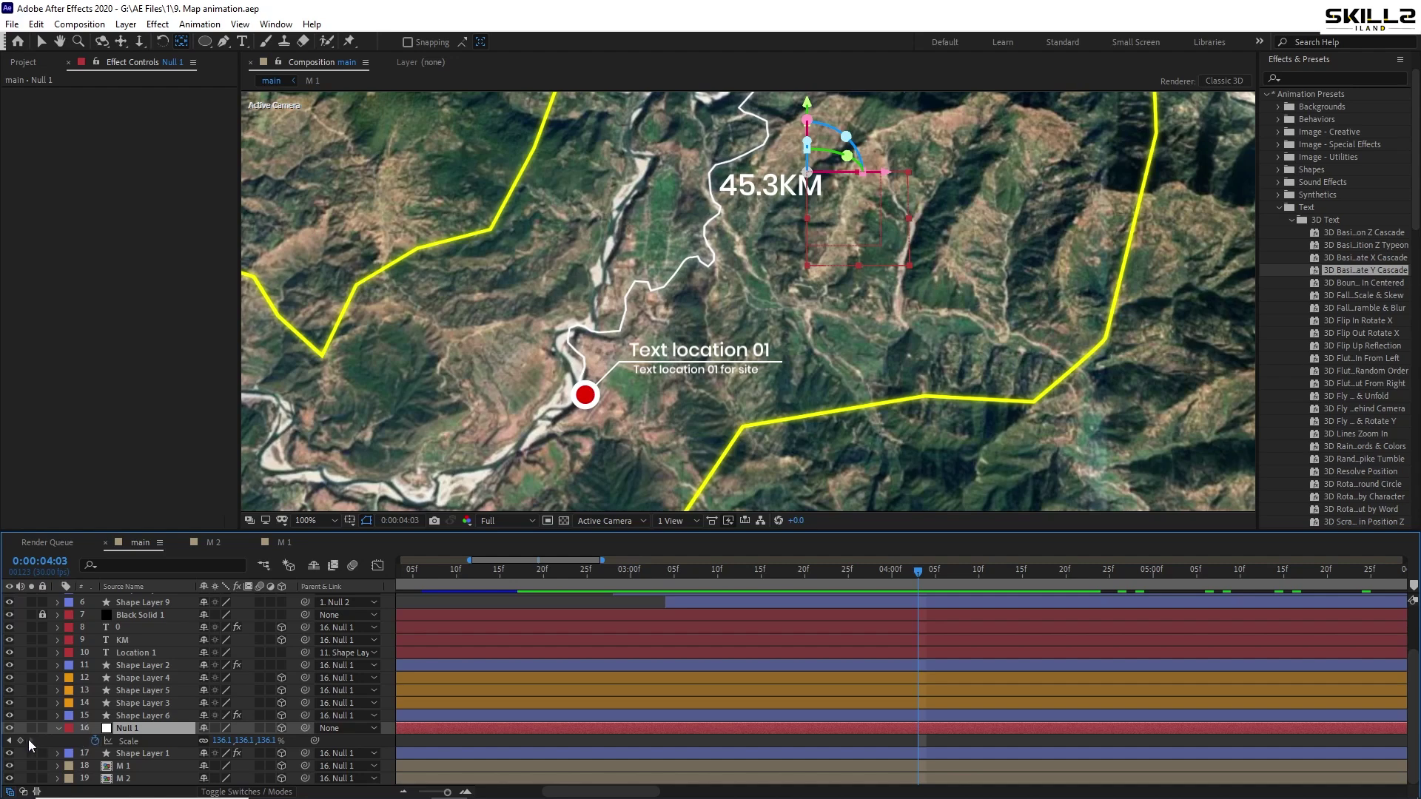
click(22, 740)
Scale Null 1 up to 257.1% at 0:00:04:29 and save the project
drag(987, 573, 1145, 571)
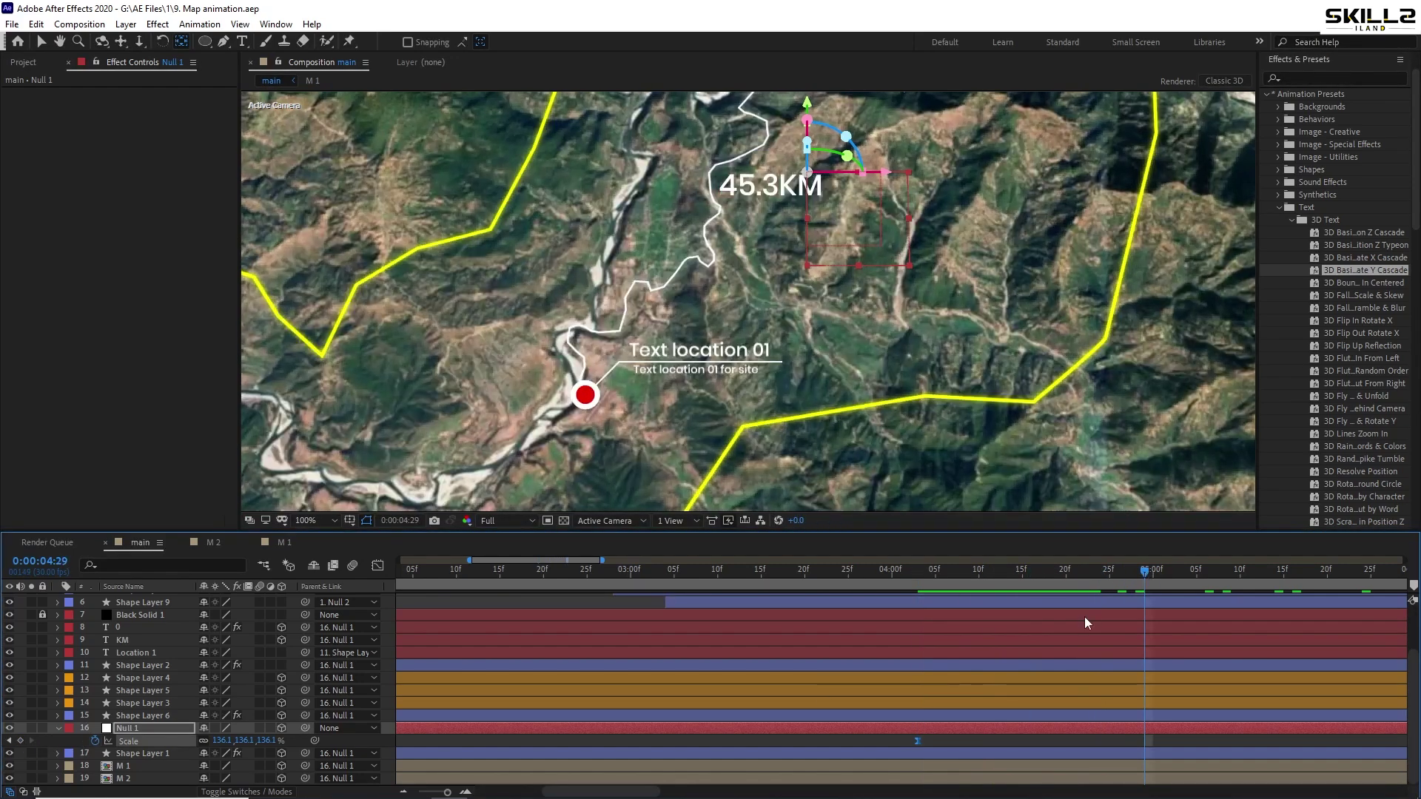
key(minus)
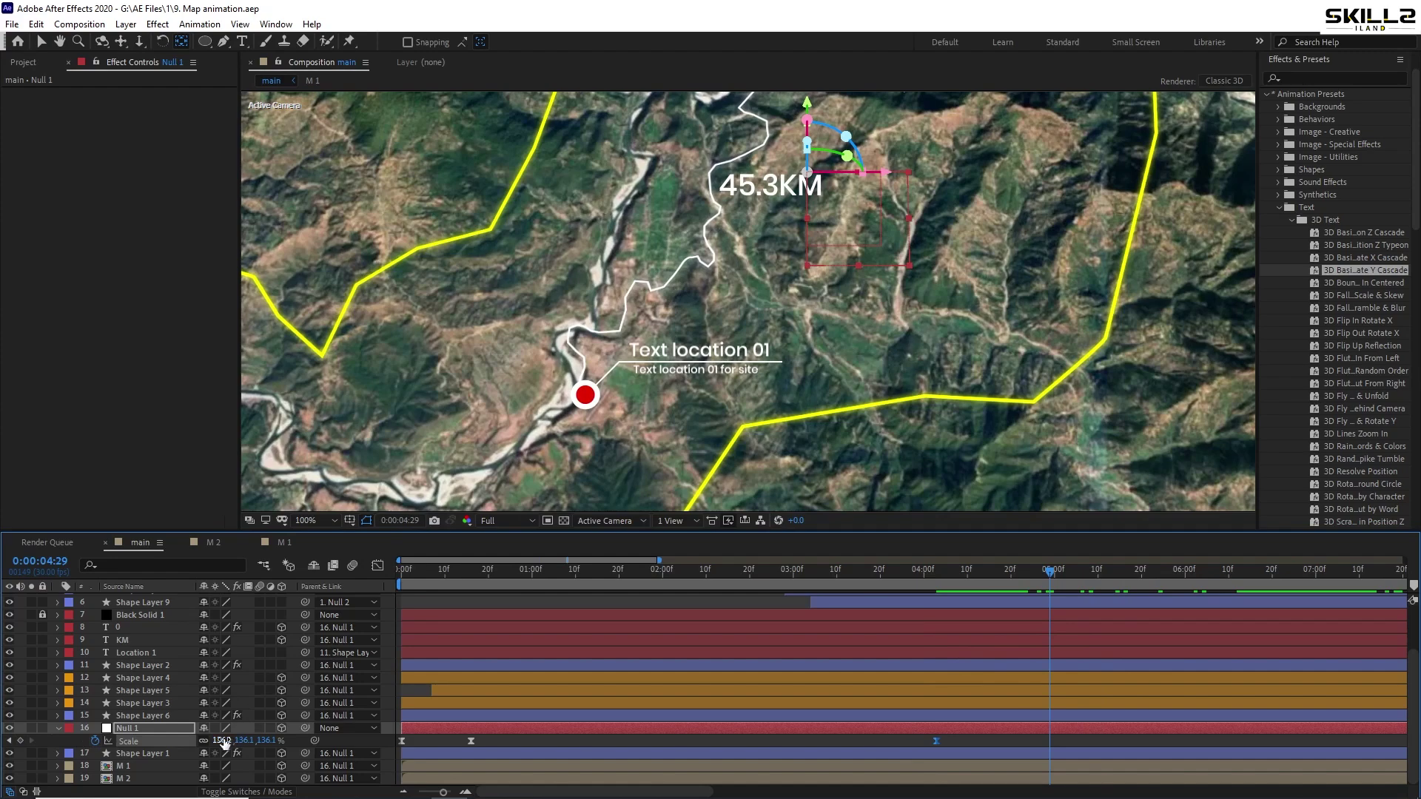
drag(222, 739, 329, 740)
scroll(876, 163, down, 2)
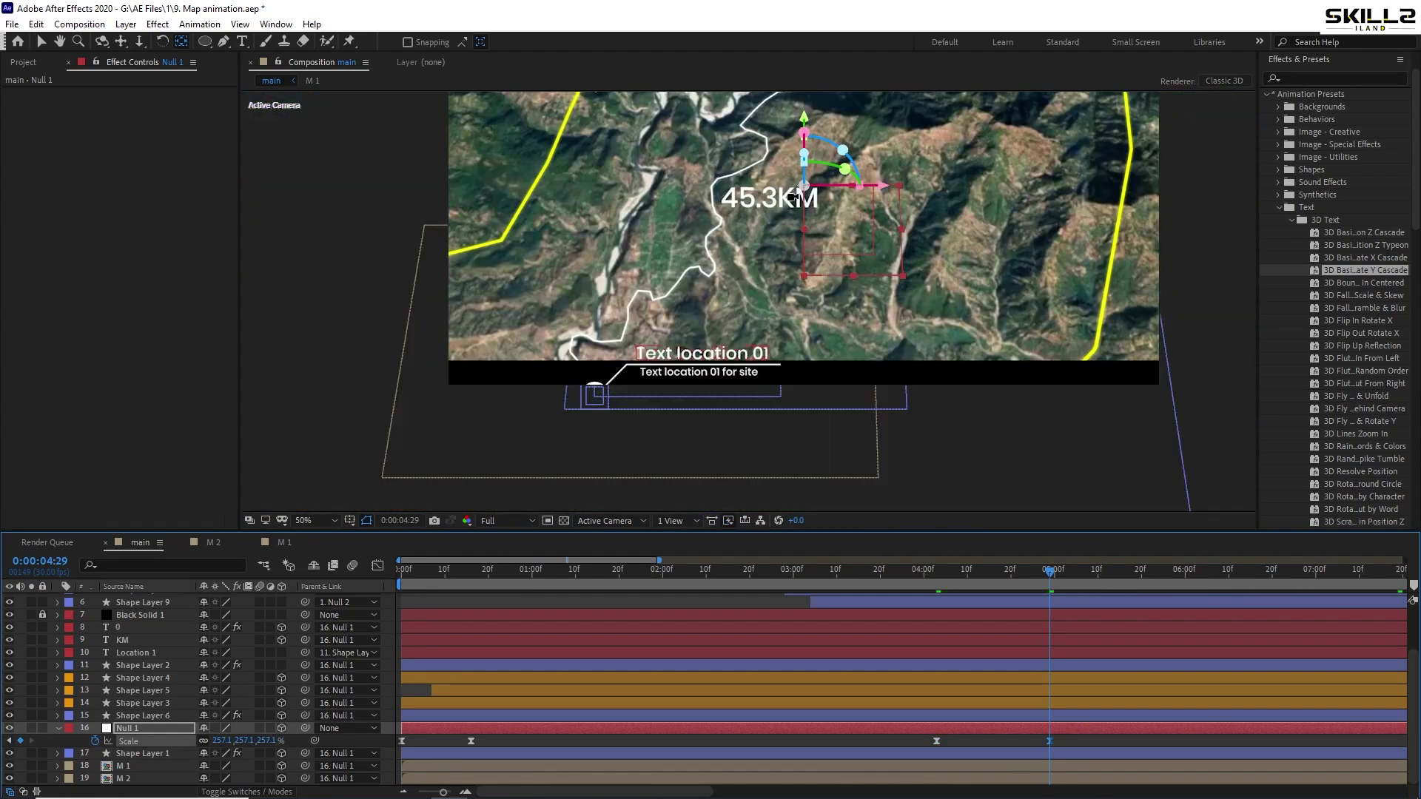
key(ctrl+s)
Add Position keyframes to Null 1 at 0:00:04:29 and 0:00:04:03, matching its last two Scale keyframes
key(shift+p)
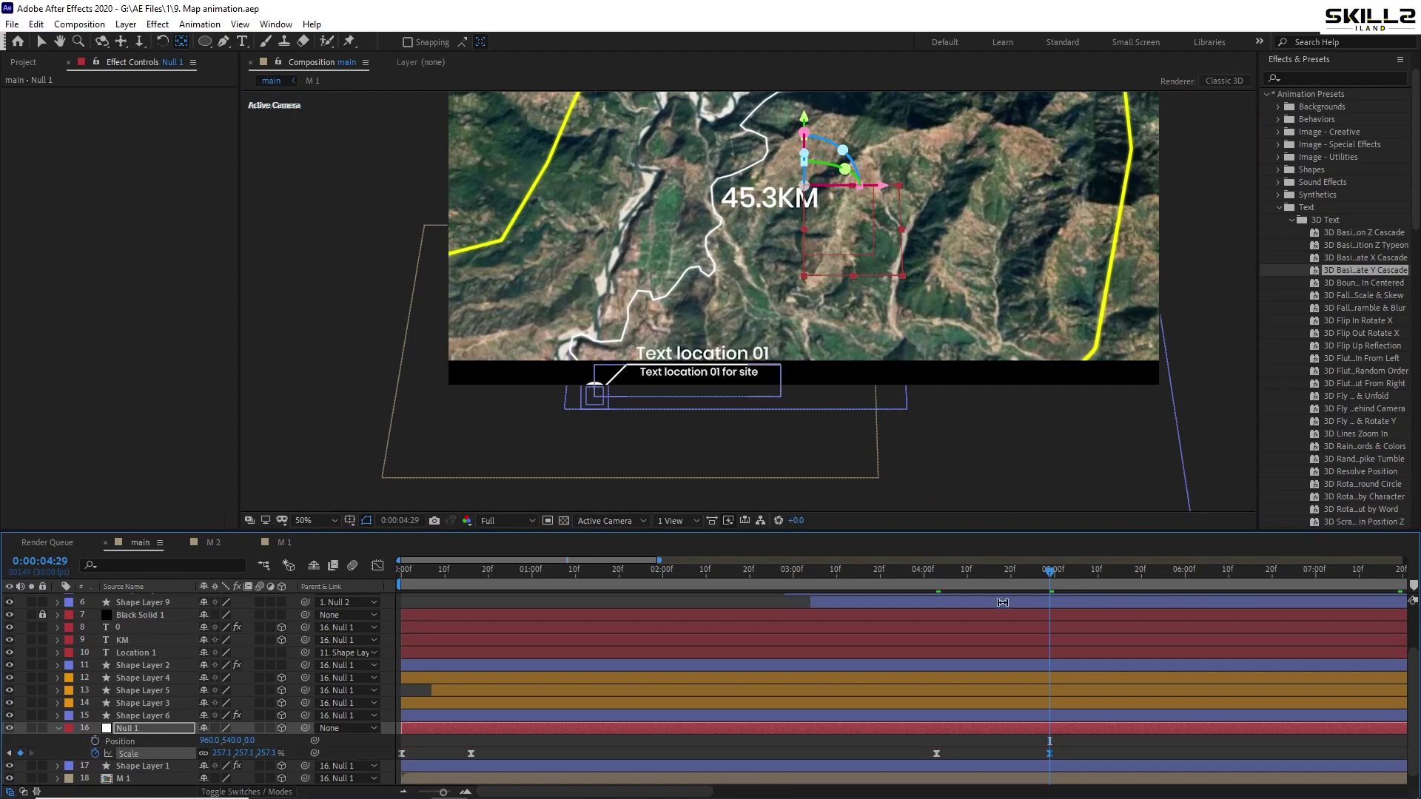
click(94, 741)
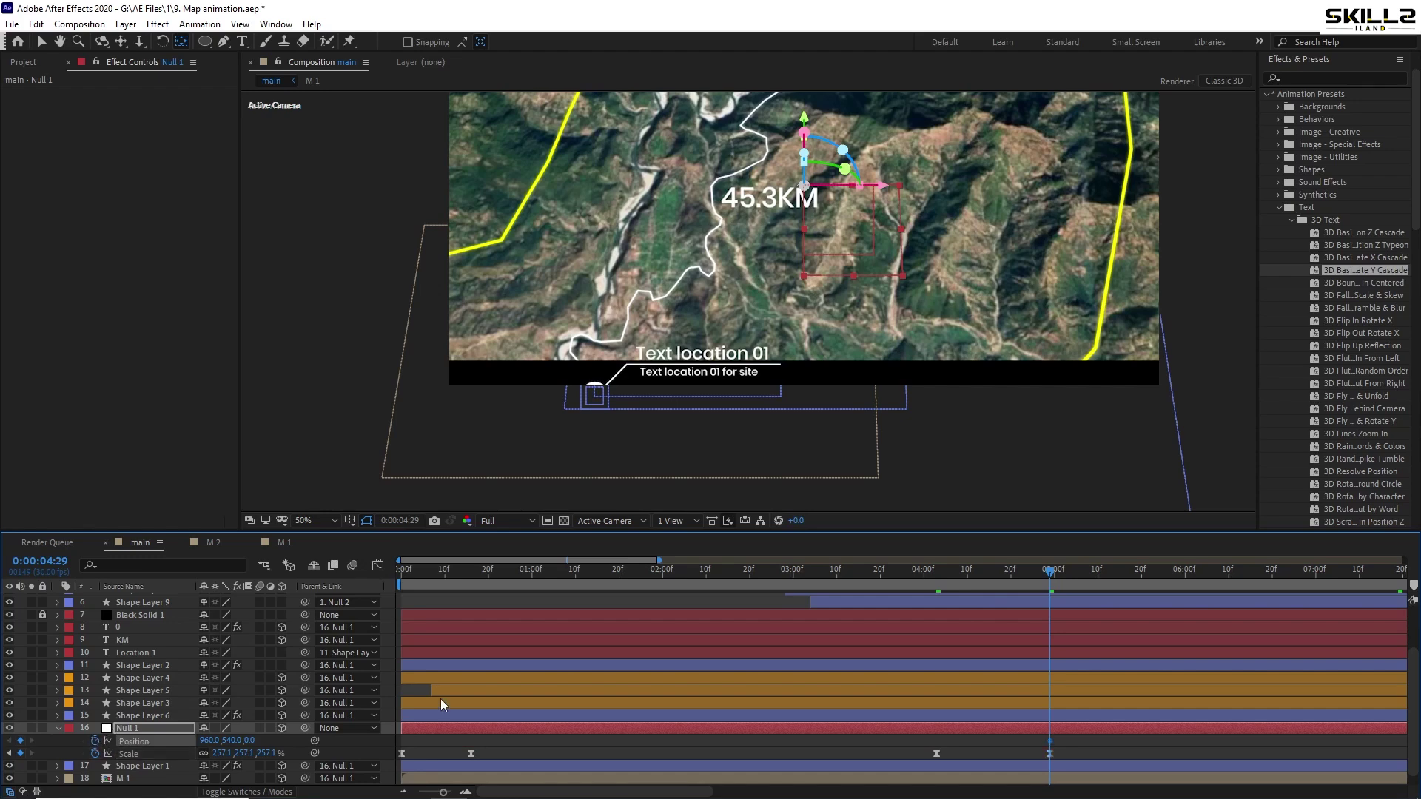
click(937, 574)
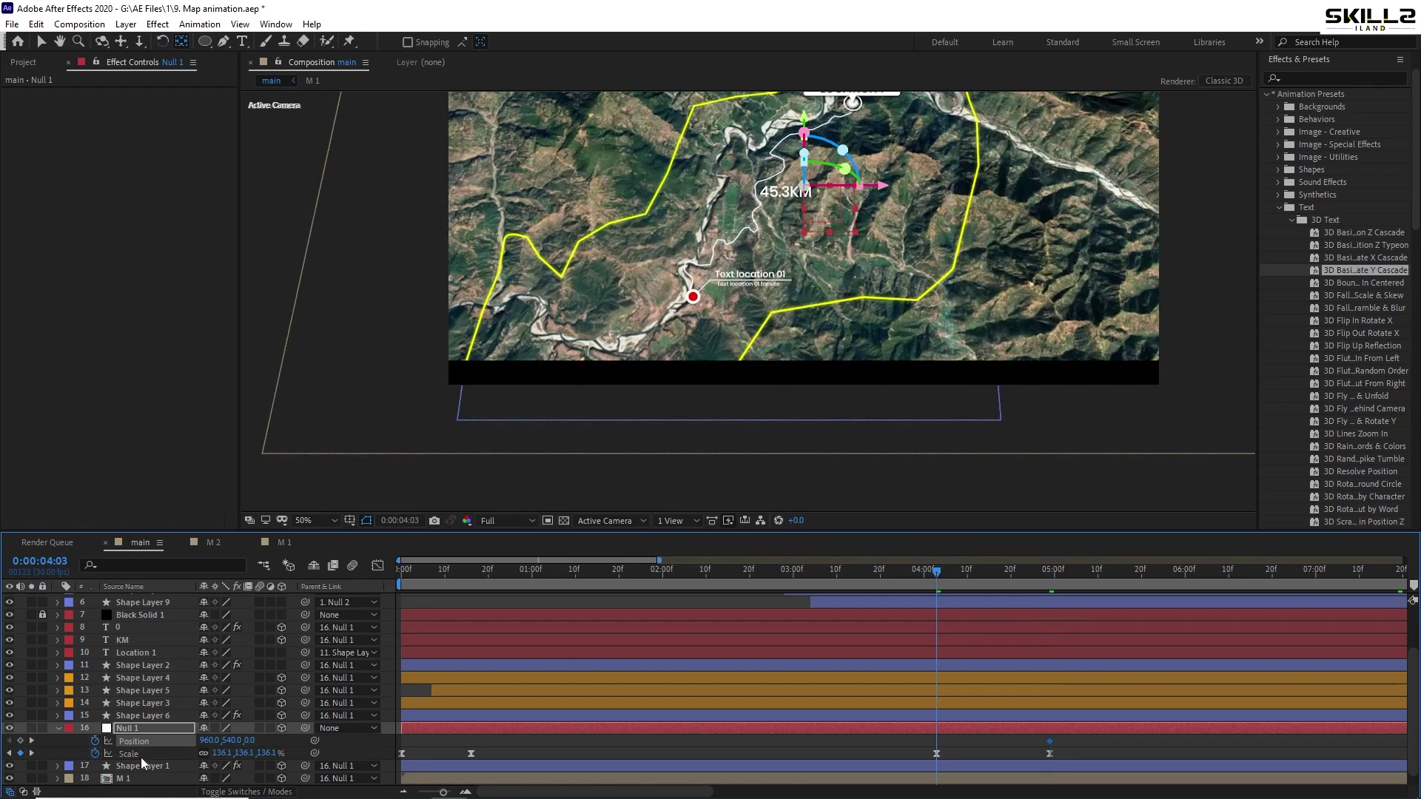
click(31, 751)
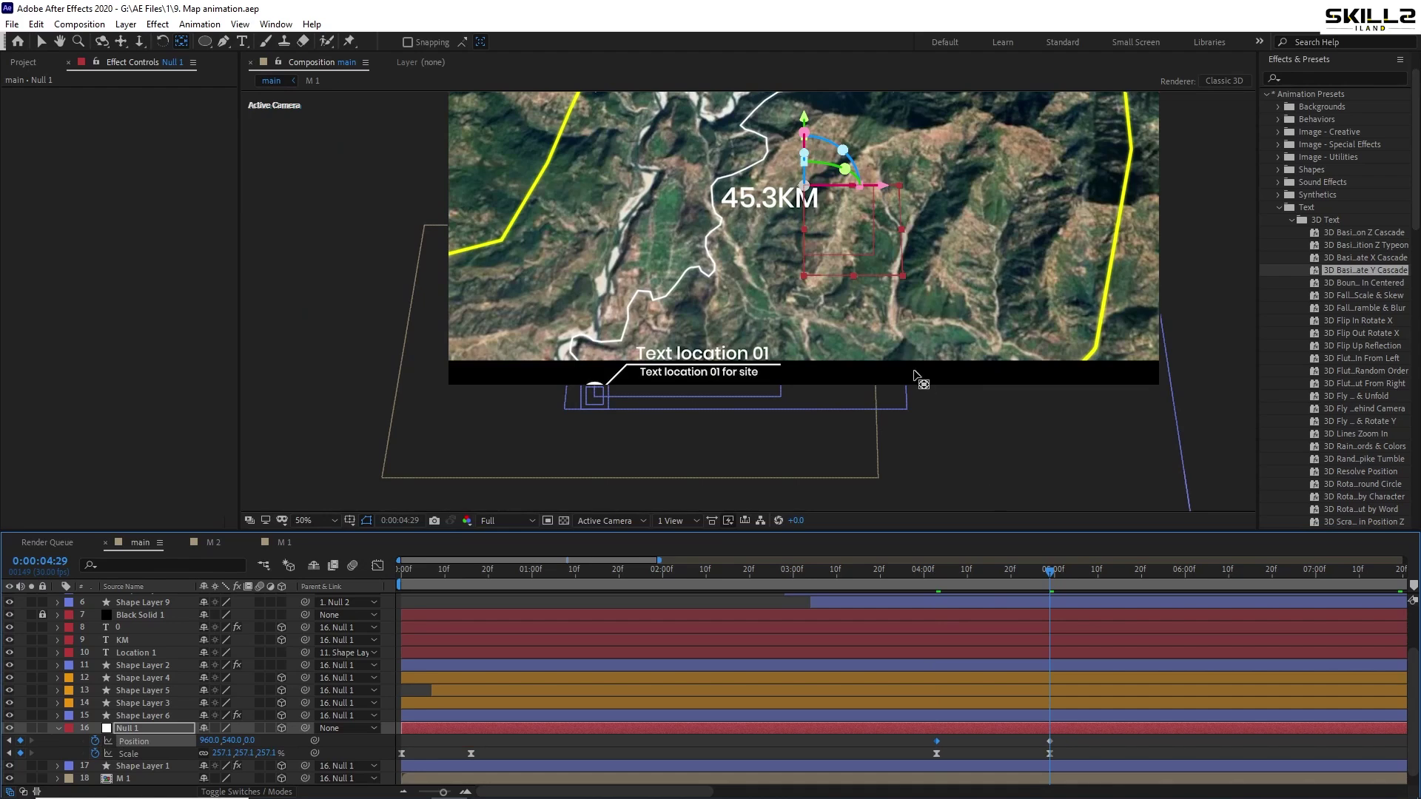
Move the M 2 layer above M 1 in the layer stack
drag(915, 376, 129, 768)
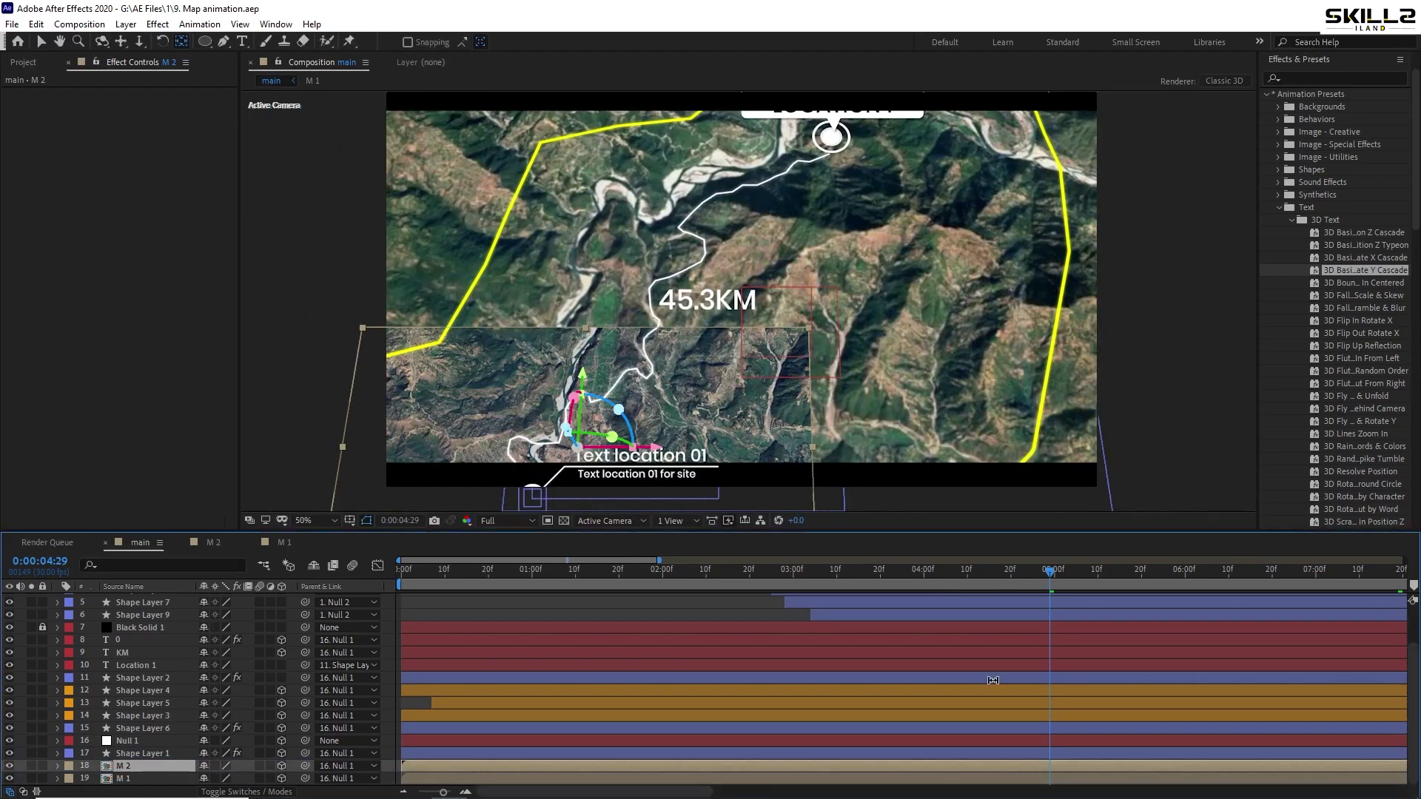
scroll(952, 675, up, 1)
scroll(947, 676, down, 1)
Apply Easy Ease to Null 1's Position and Scale keyframes at 0:00:04:03 and 0:00:04:29, and save the project
click(1038, 745)
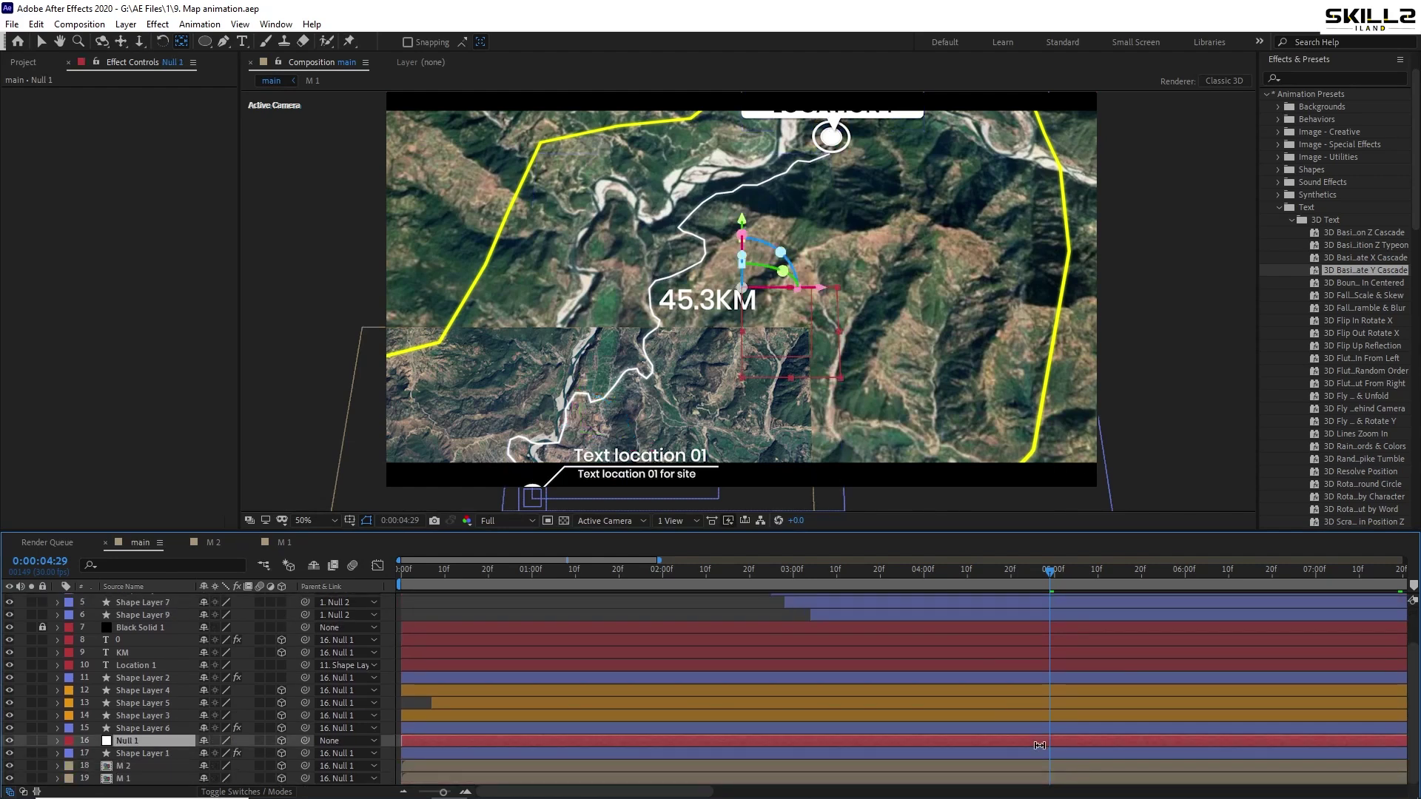
key(u)
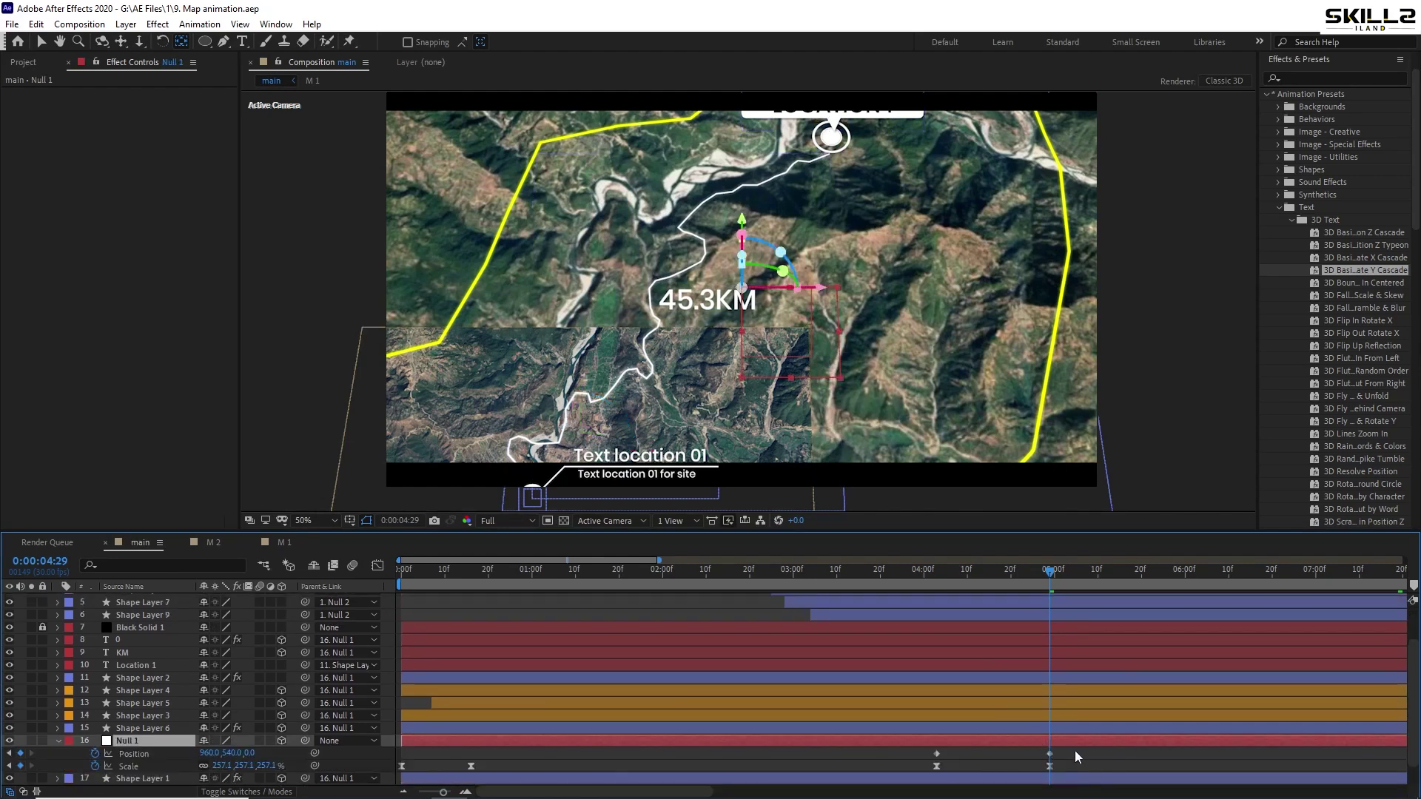
drag(1076, 756, 893, 773)
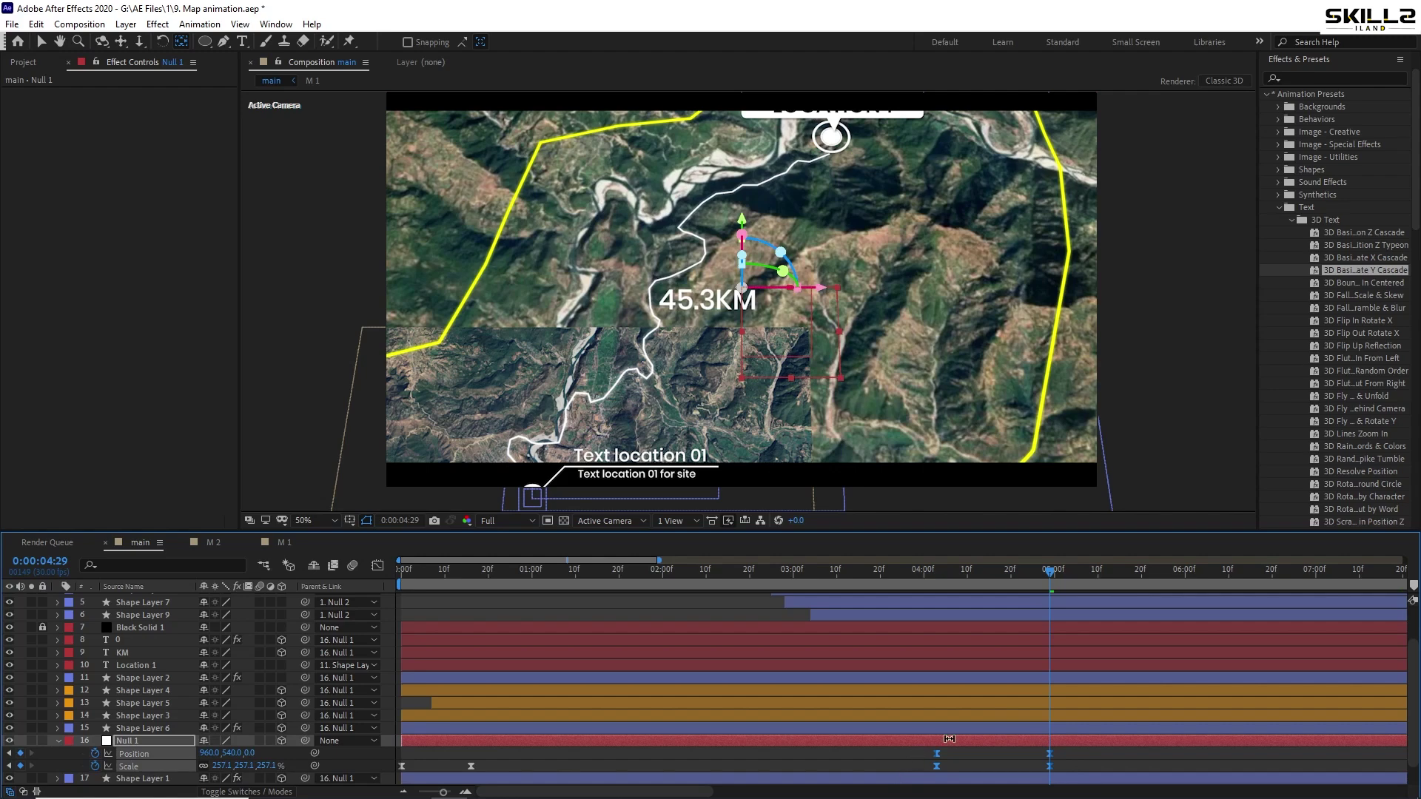
key(ctrl+s)
key(F2)
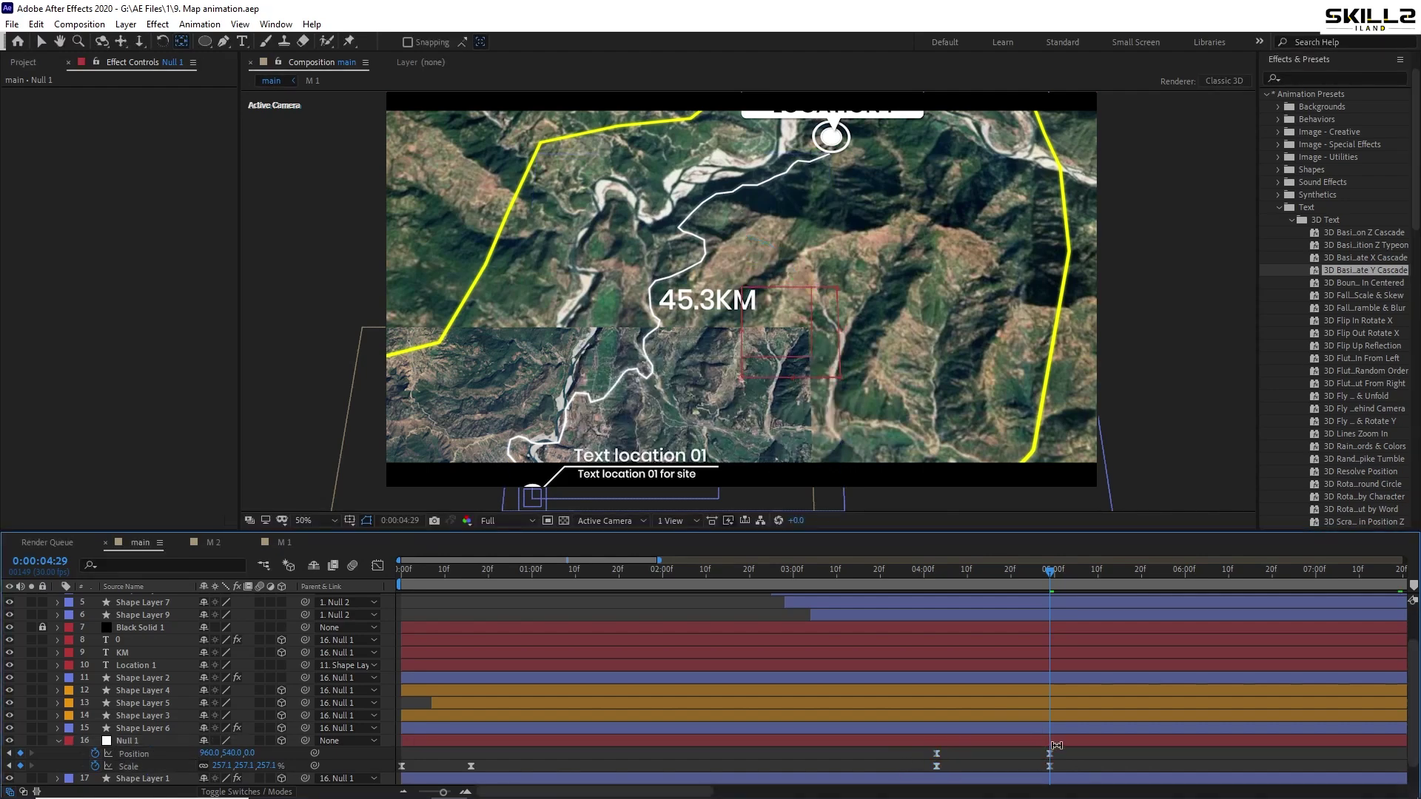
At 0:00:04:29, increase Null 1's Scale to 393.1% and raise its Position to 960, 140
click(1056, 745)
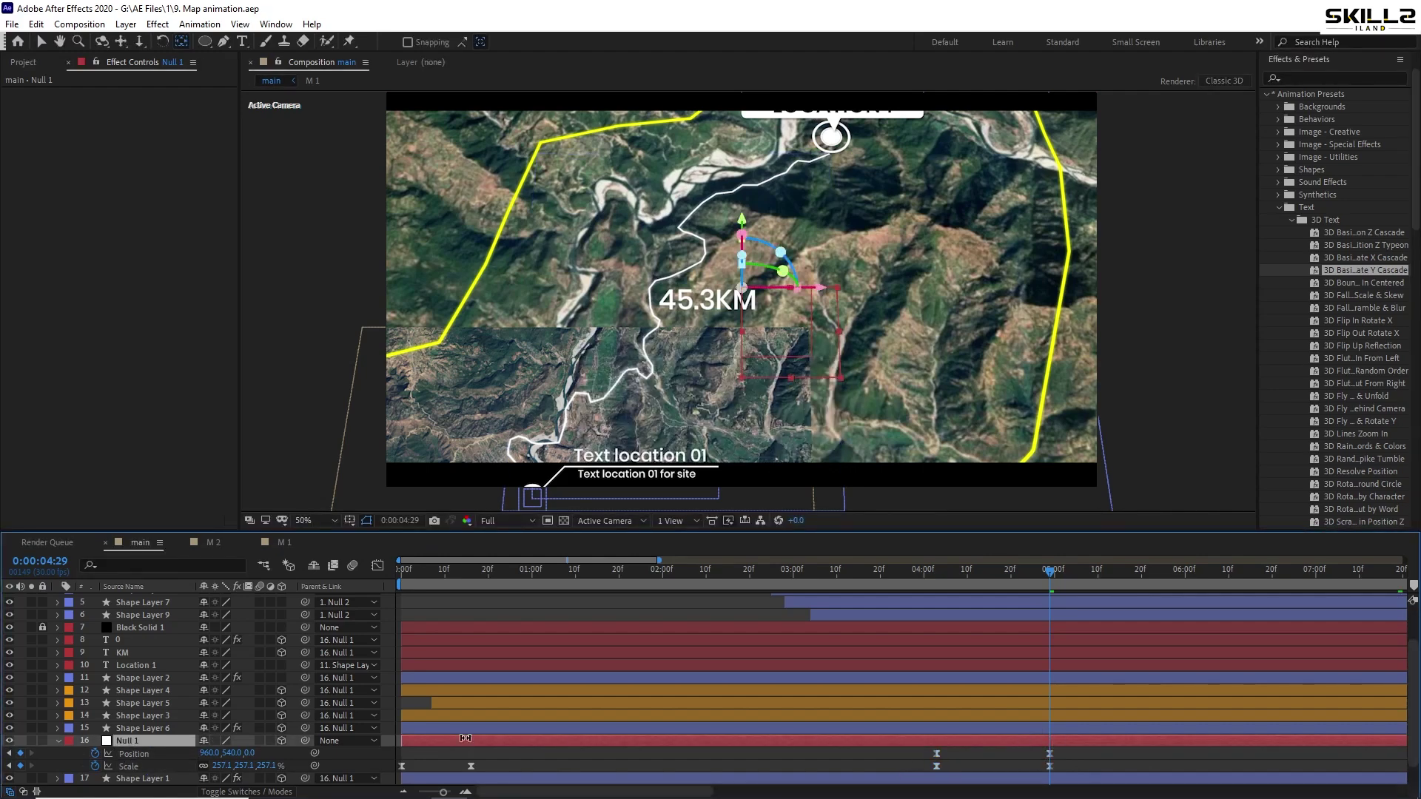
drag(219, 770, 313, 762)
key(shift+Up)
key(shift+Up)
key(shift+Up)
key(shift+Up)
key(shift+Up)
key(shift+Up)
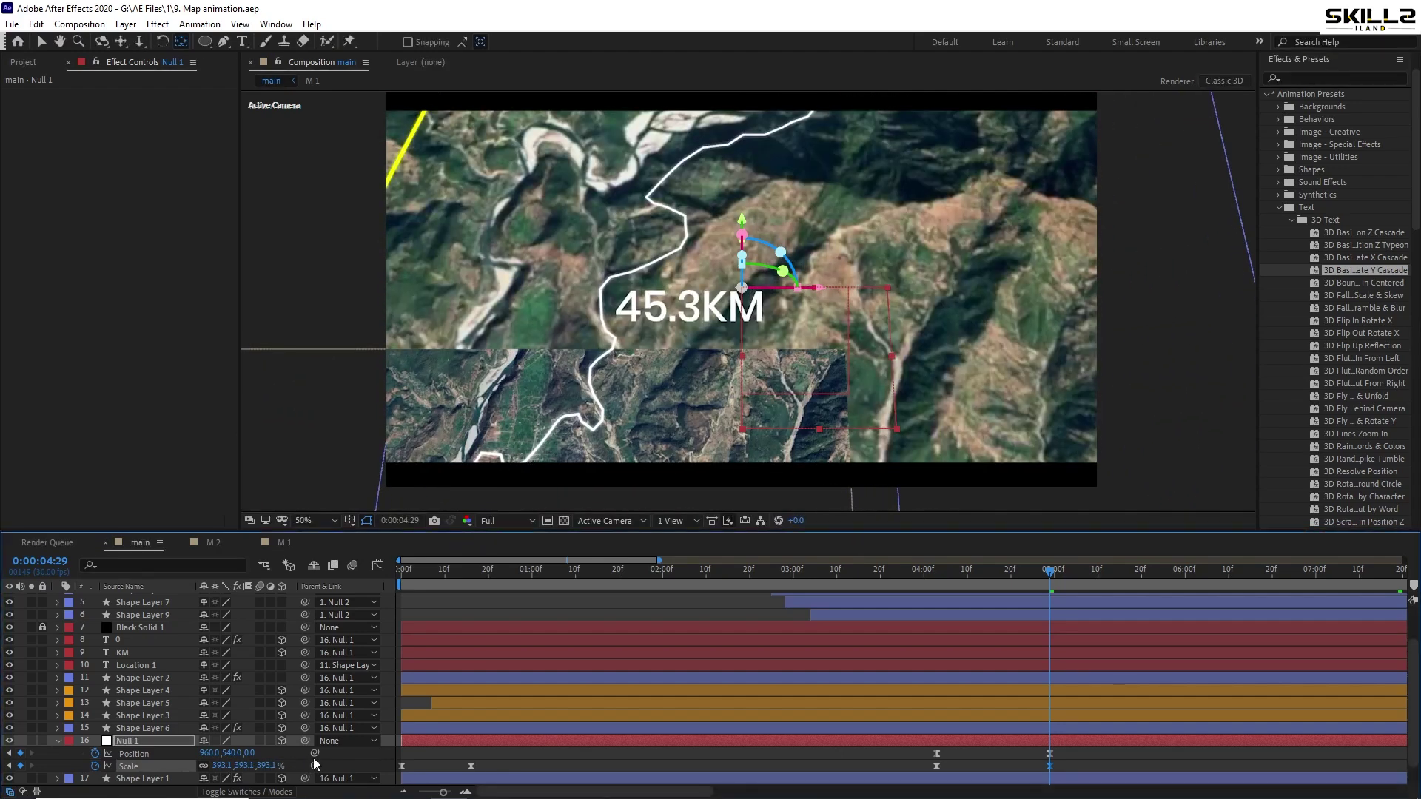
key(shift+Up)
key(shift+Up)
key(shift+Up)
key(shift+Up)
key(shift+Up)
key(shift+Up)
key(shift+Up)
key(shift+Up)
key(shift+Up)
key(shift+Up)
key(shift+Up)
key(shift+Up)
key(shift+Up)
key(shift+Up)
key(shift+Up)
key(shift+Up)
key(shift+Up)
key(shift+Up)
key(shift+Up)
key(shift+Up)
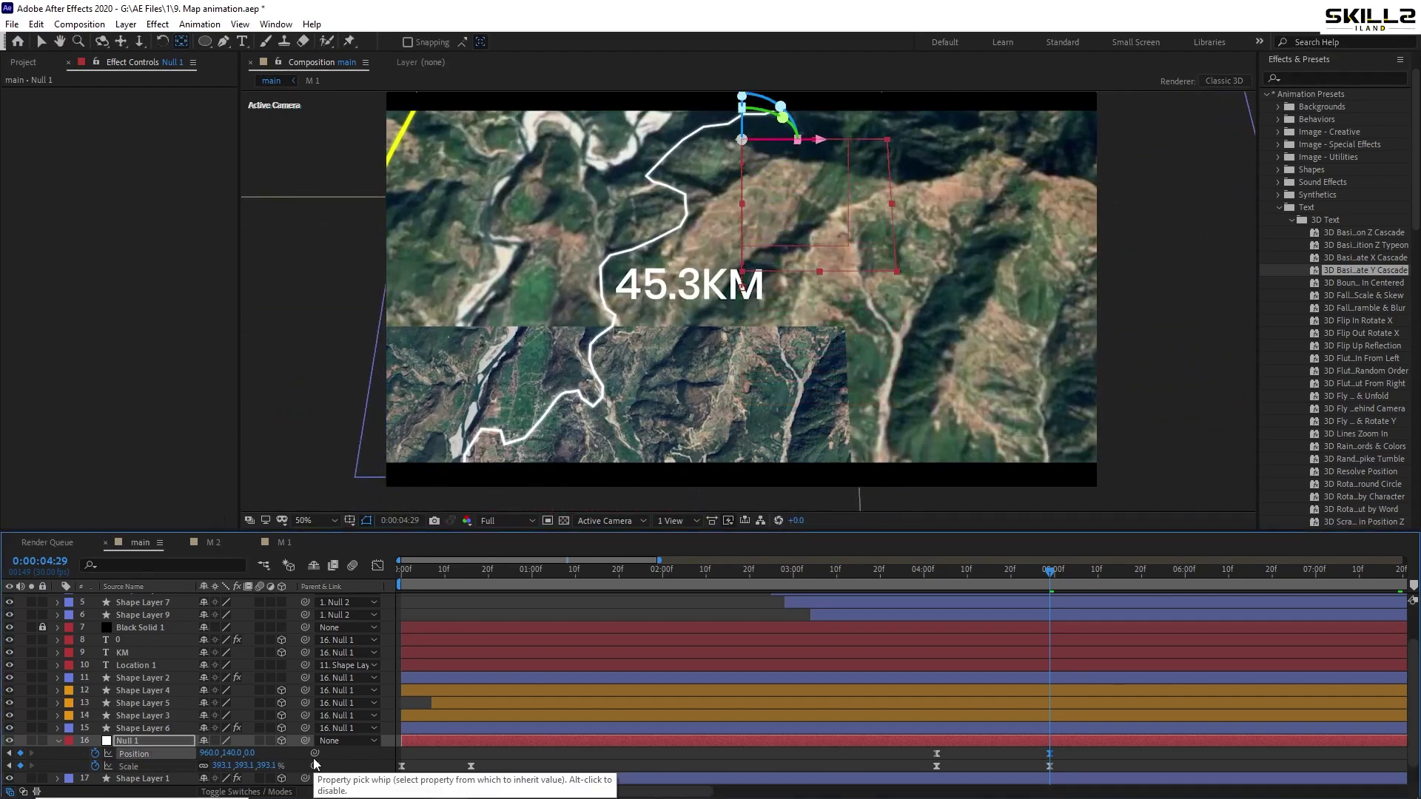
Shift Null 1 rightward and up to Position 1580, -100 at 0:00:04:29, bringing the end marker into the frame
key(shift+Right)
key(shift+Right)
key(shift+Right)
key(shift+Right)
key(shift+Right)
key(shift+Right)
key(shift+Right)
key(shift+Right)
key(shift+Right)
key(shift+Right)
key(shift+Right)
key(shift+Right)
key(shift+Right)
key(shift+Right)
key(shift+Right)
key(shift+Right)
key(shift+Right)
key(shift+Right)
key(shift+Right)
key(shift+Right)
key(shift+Right)
key(shift+Right)
key(shift+Right)
key(shift+Right)
key(shift+Right)
key(shift+Right)
key(shift+Right)
key(shift+Right)
key(shift+Right)
key(shift+Right)
key(shift+Right)
key(shift+Right)
key(shift+Right)
key(shift+Right)
key(shift+Right)
key(shift+Right)
key(shift+Right)
key(shift+Right)
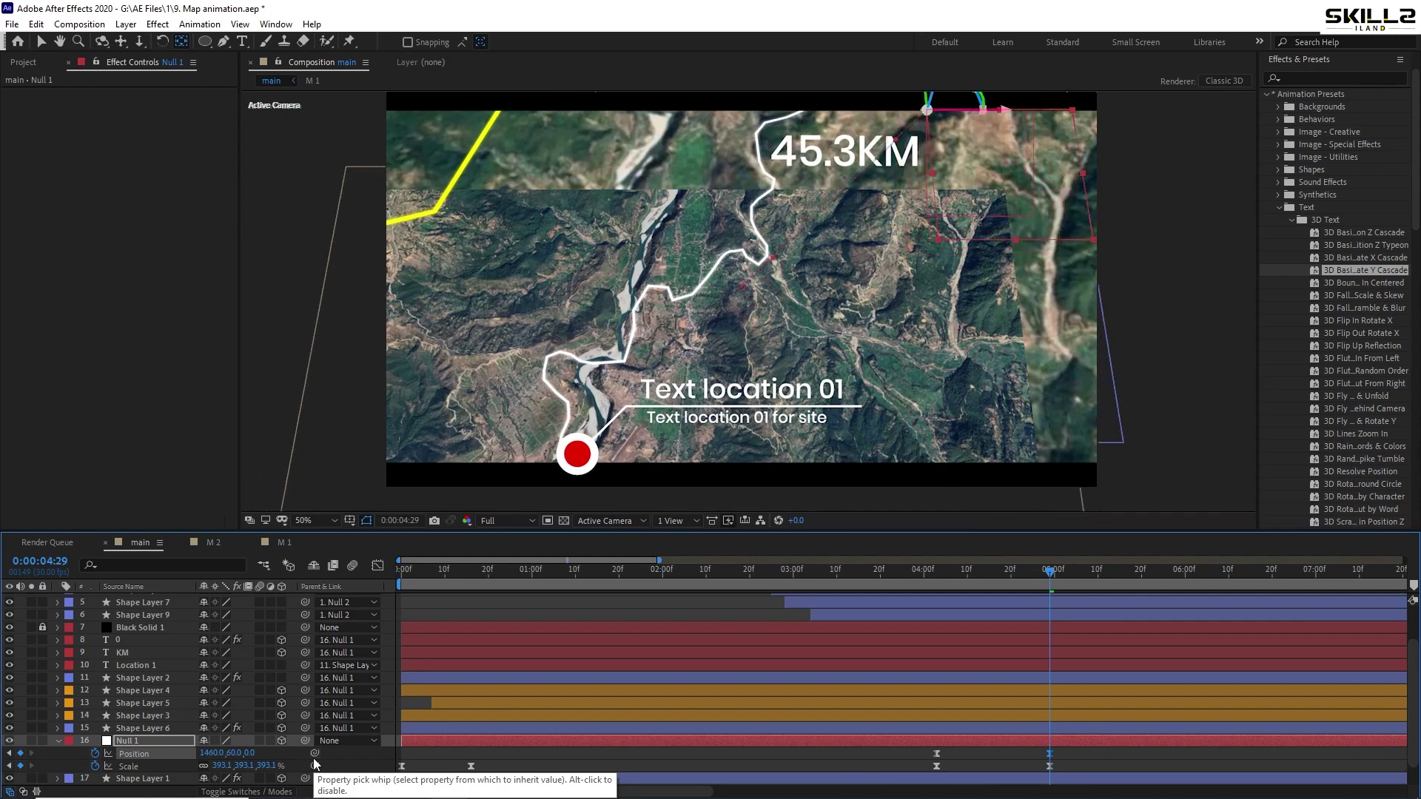
key(shift+Up)
key(shift+Up)
key(shift+Up)
key(shift+Up)
key(shift+Up)
key(shift+Up)
key(shift+Up)
key(shift+Up)
key(shift+Up)
key(shift+Up)
key(shift+Up)
key(shift+Up)
key(shift+Up)
key(shift+Up)
key(shift+Up)
key(shift+Up)
key(shift+Up)
key(shift+Up)
key(shift+Up)
key(shift+Up)
Increase Null 1's Scale to about 443.5% and move it to Position 1720, -240 at 0:00:04:29
drag(220, 766, 573, 743)
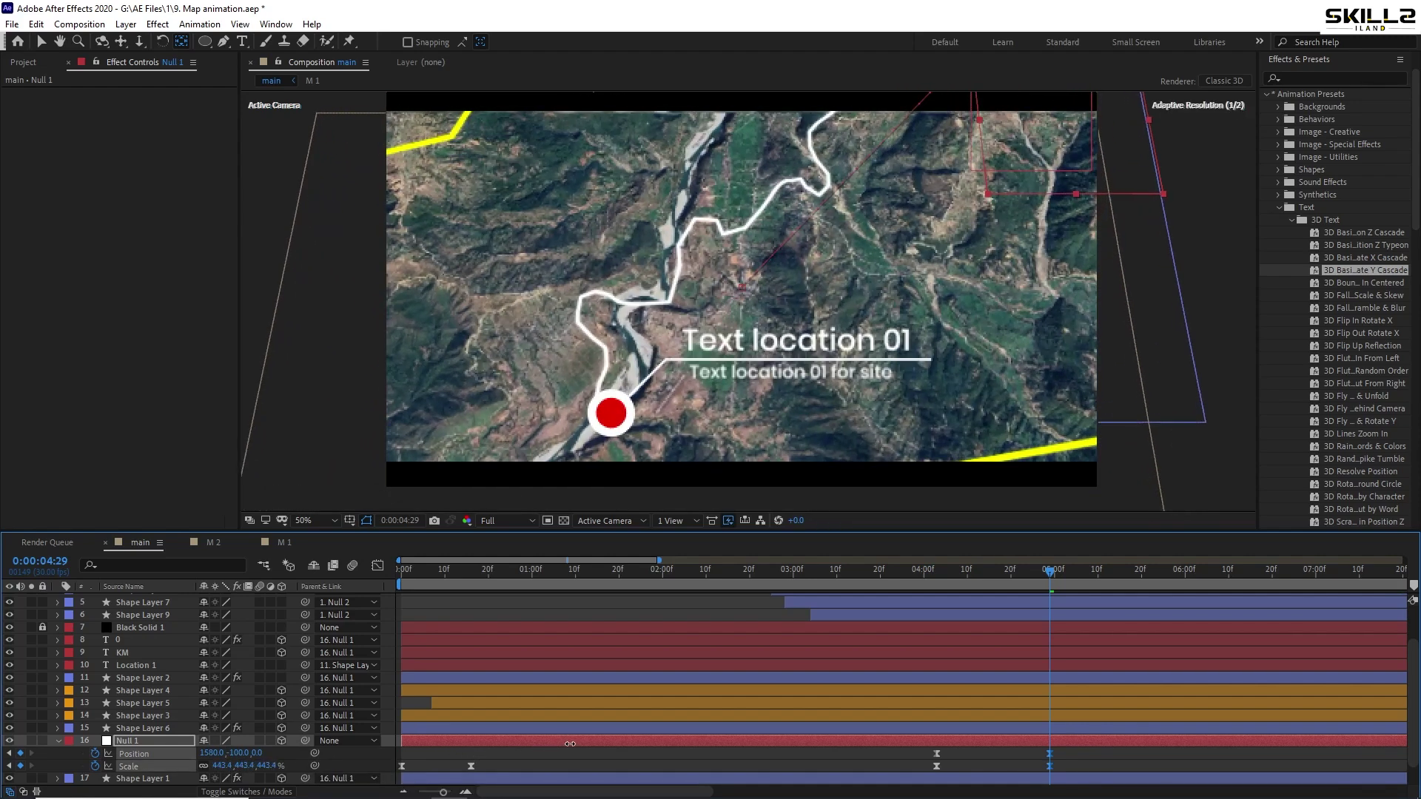
key(shift+Right)
key(shift+Right)
key(shift+Right)
key(shift+Right)
key(shift+Right)
key(shift+Right)
key(shift+Right)
key(shift+Right)
key(shift+Right)
key(shift+Right)
key(shift+Right)
key(shift+Right)
key(shift+Up)
key(shift+Up)
key(shift+Up)
key(shift+Up)
key(shift+Up)
key(shift+Up)
key(shift+Up)
key(shift+Up)
key(shift+Up)
key(shift+Up)
key(shift+Up)
key(shift+Up)
key(shift+Up)
key(shift+Up)
key(shift+Right)
key(shift+Right)
key(shift+Right)
key(shift+Right)
key(shift+Right)
key(shift+Right)
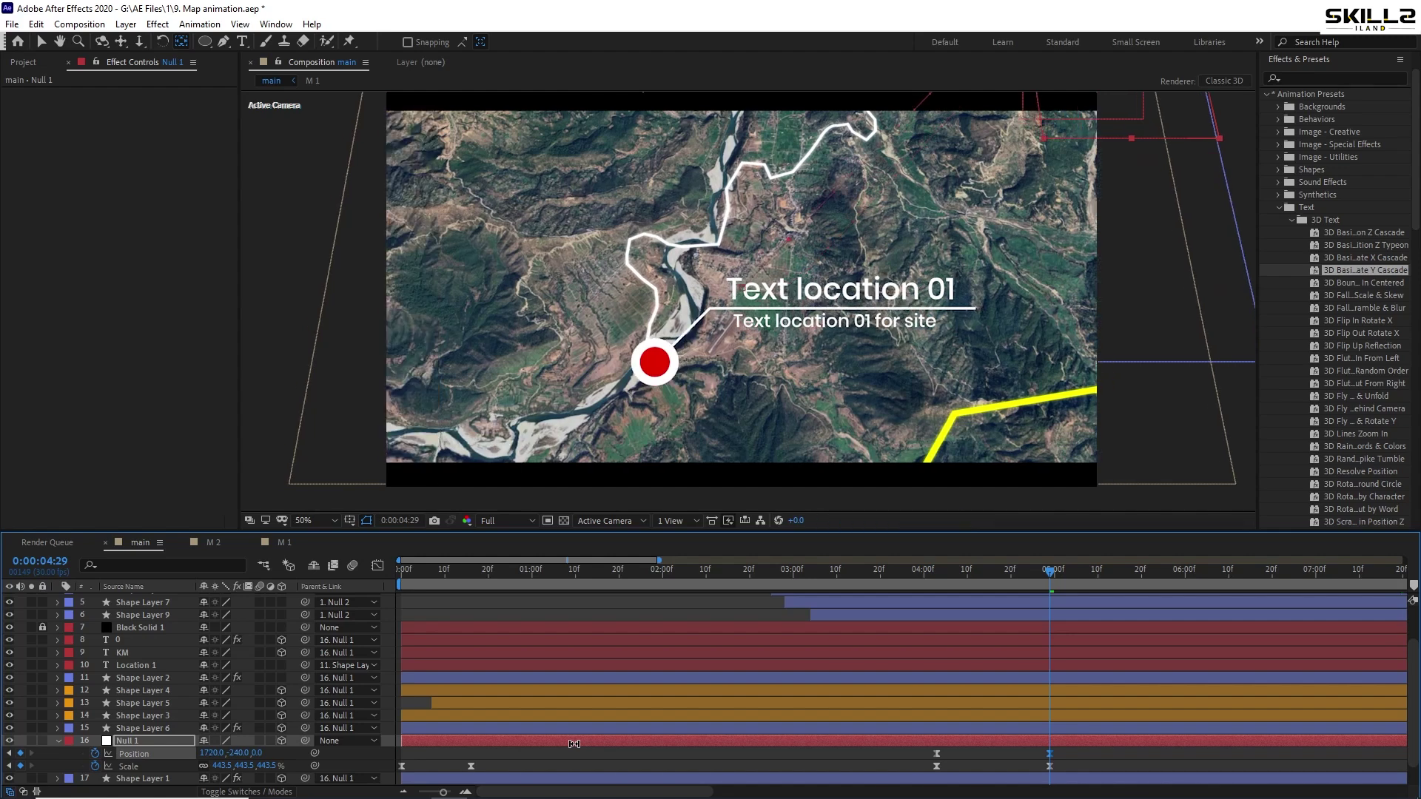
Fine-tune Null 1's end Position to Y -200 and slightly farther right, centering the marker and callout in the frame
key(shift+Down)
key(shift+Down)
key(shift+Down)
key(shift+Down)
key(shift+Left)
key(shift+Left)
key(shift+Left)
key(shift+Left)
key(shift+Left)
key(shift+Left)
key(shift+Left)
key(shift+Left)
key(shift+Left)
key(shift+Left)
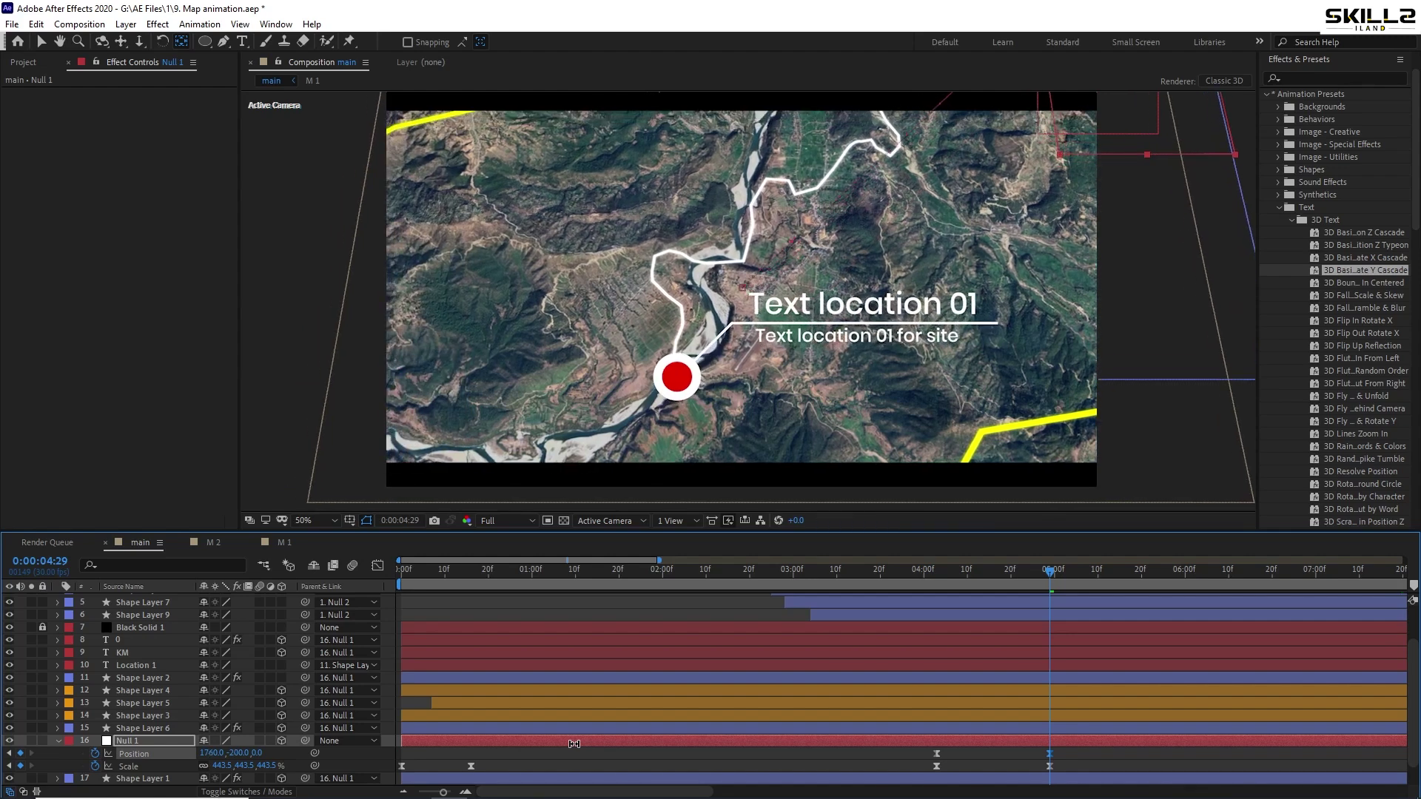
Adjust Null 1's end Position to 1660, -120 at 0:00:04:29 and save the project
key(shift+Down)
key(shift+Down)
key(shift+Down)
key(shift+Down)
key(shift+Down)
key(shift+Down)
key(shift+Down)
key(shift+Down)
key(ctrl+s)
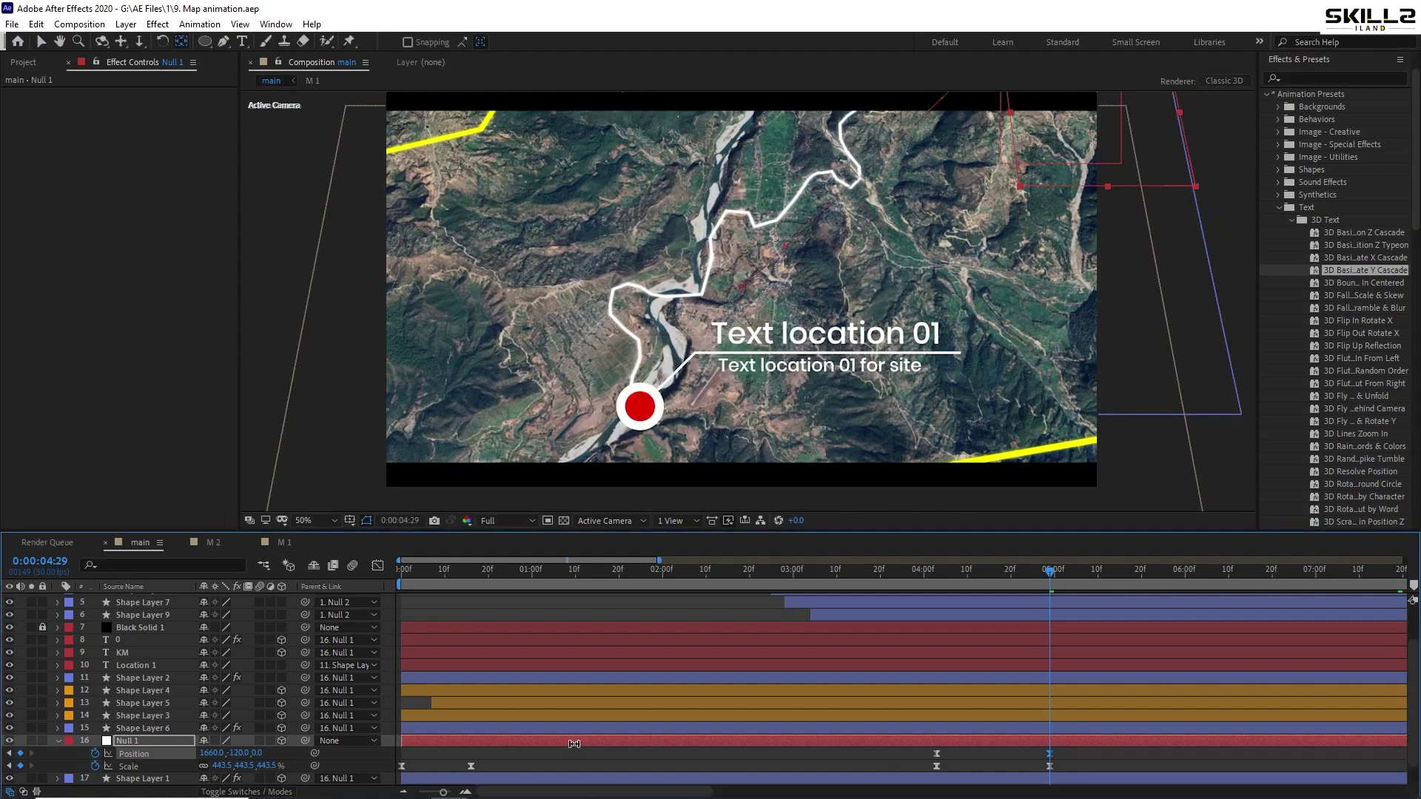
Preview the map zoom from 0:00:04:03 and return the playhead to its start
drag(1001, 570, 938, 588)
key(space)
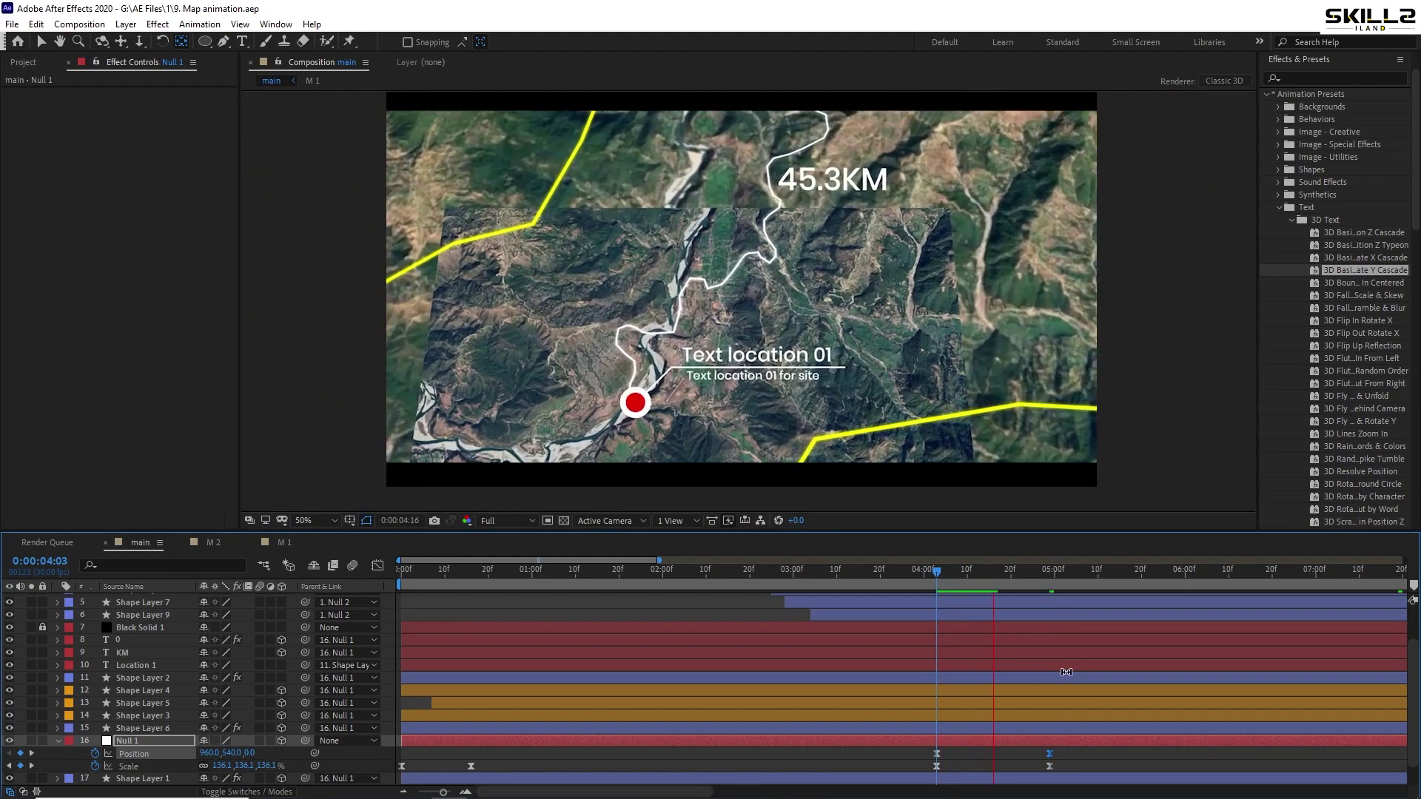
key(space)
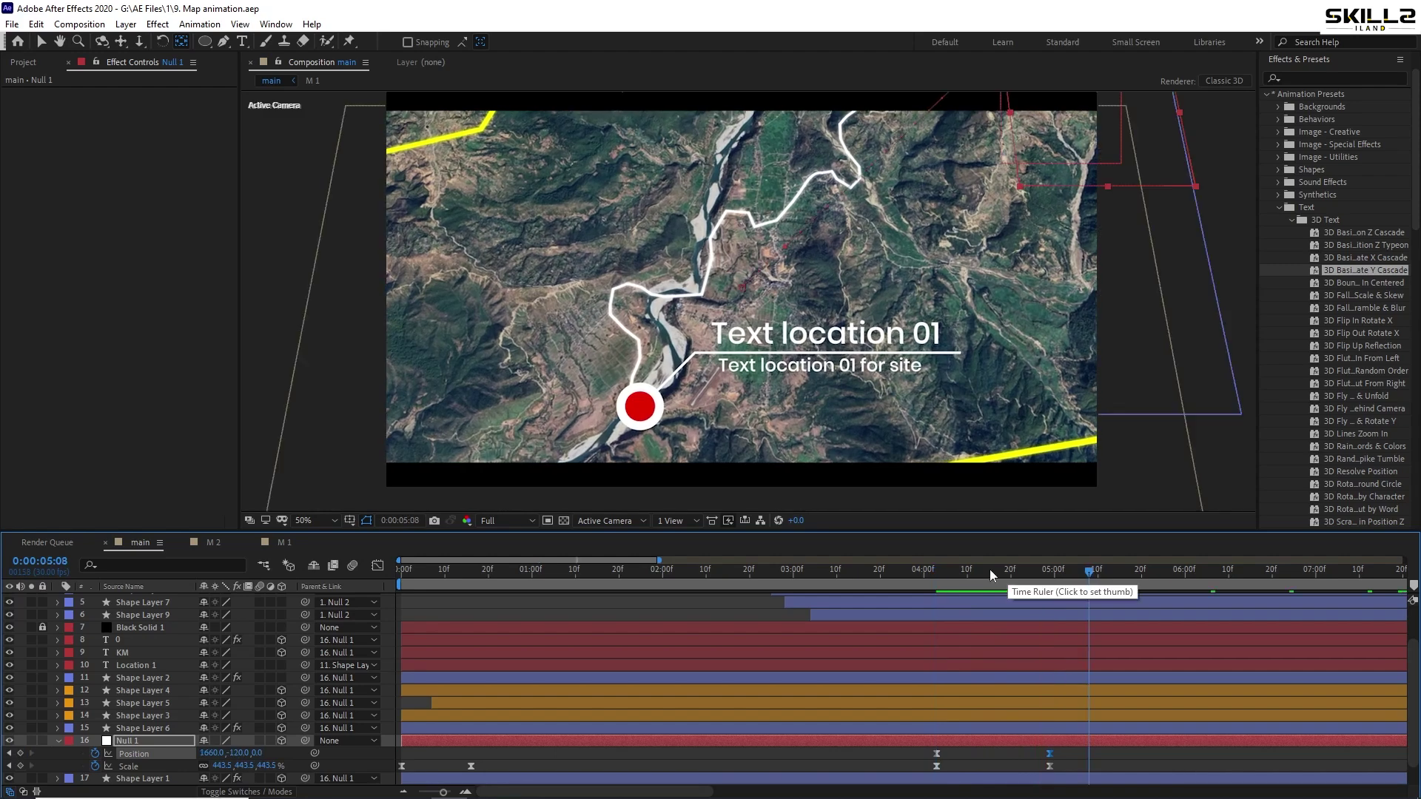
drag(949, 568, 935, 573)
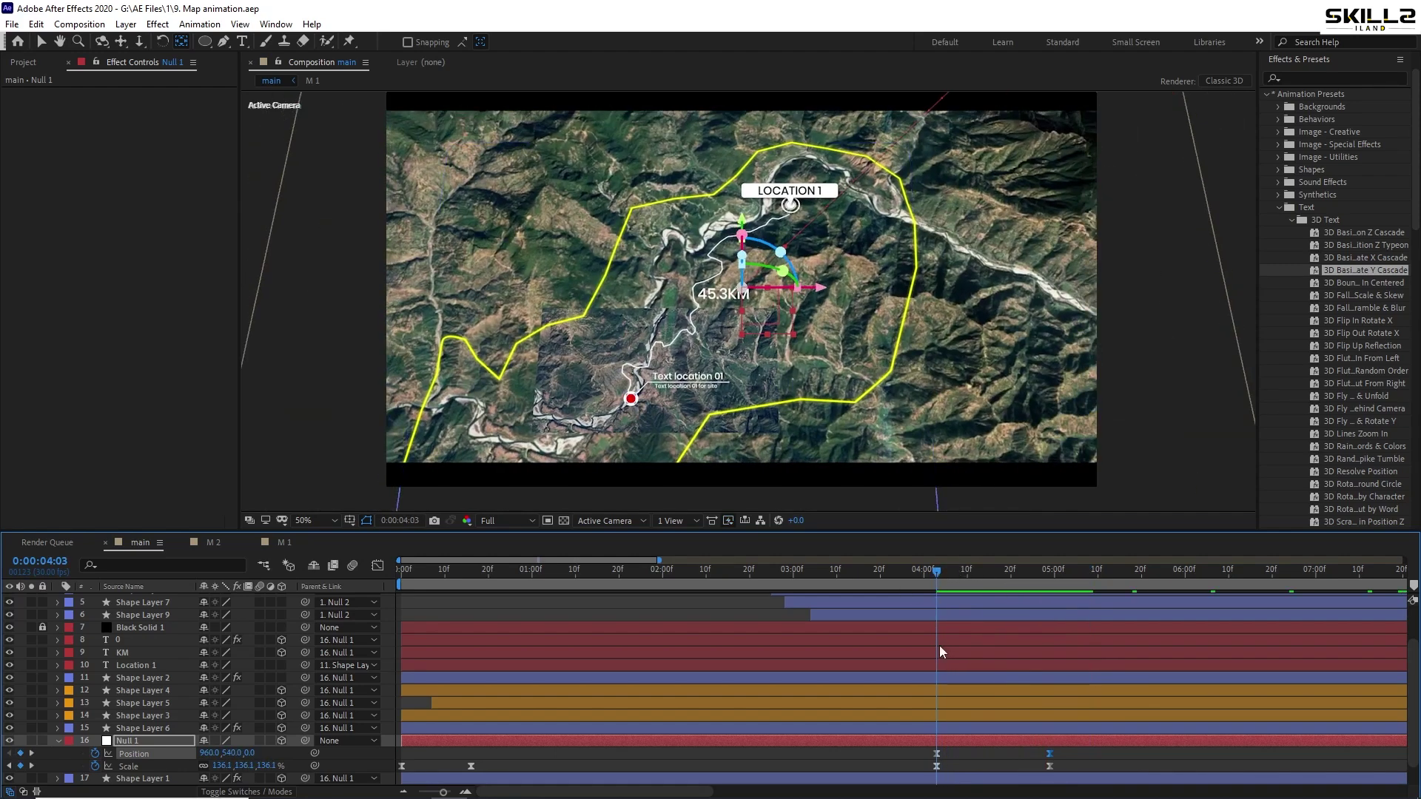
Add a Scale keyframe to Null 2 at 0:00:04:03, where the zoom begins
scroll(950, 632, up, 3)
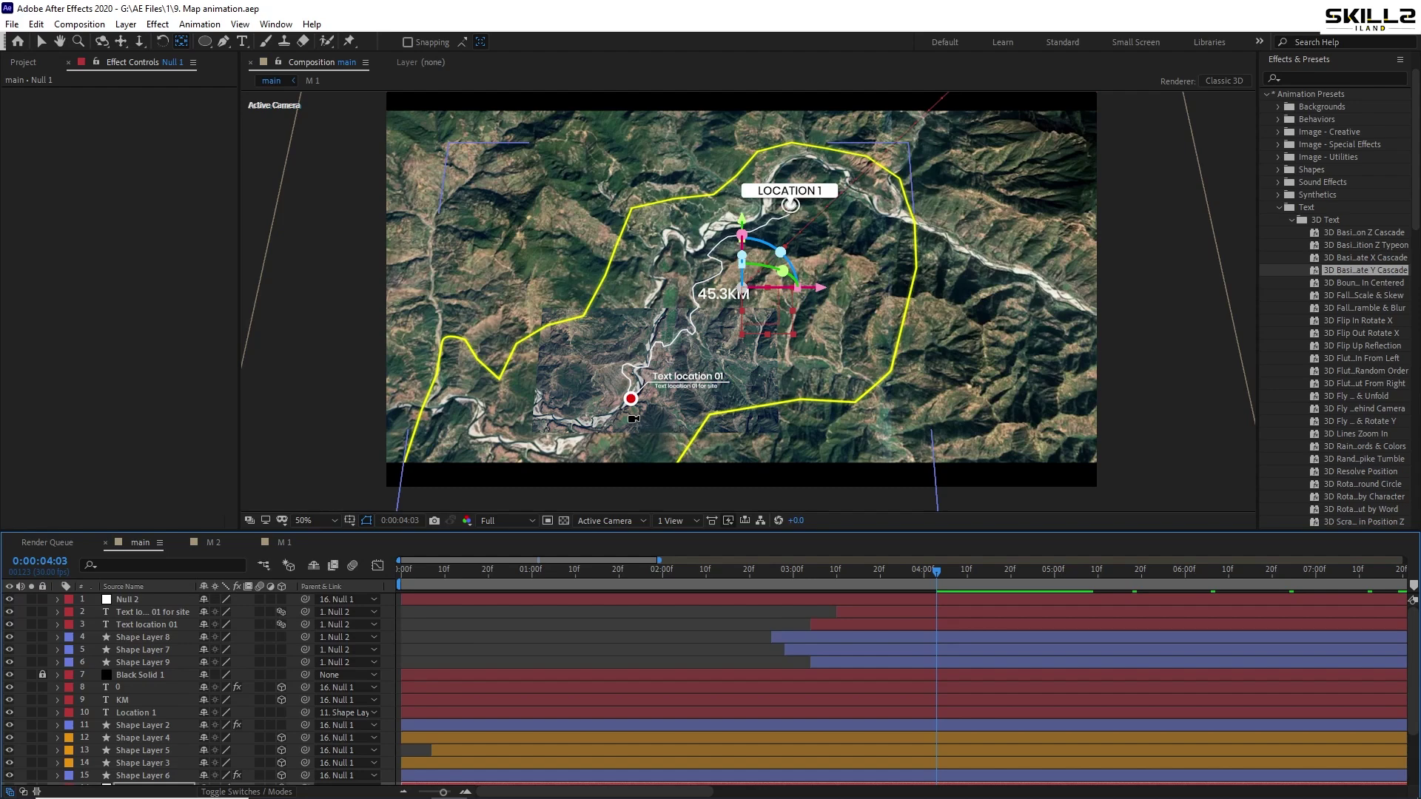
scroll(633, 419, up, 2)
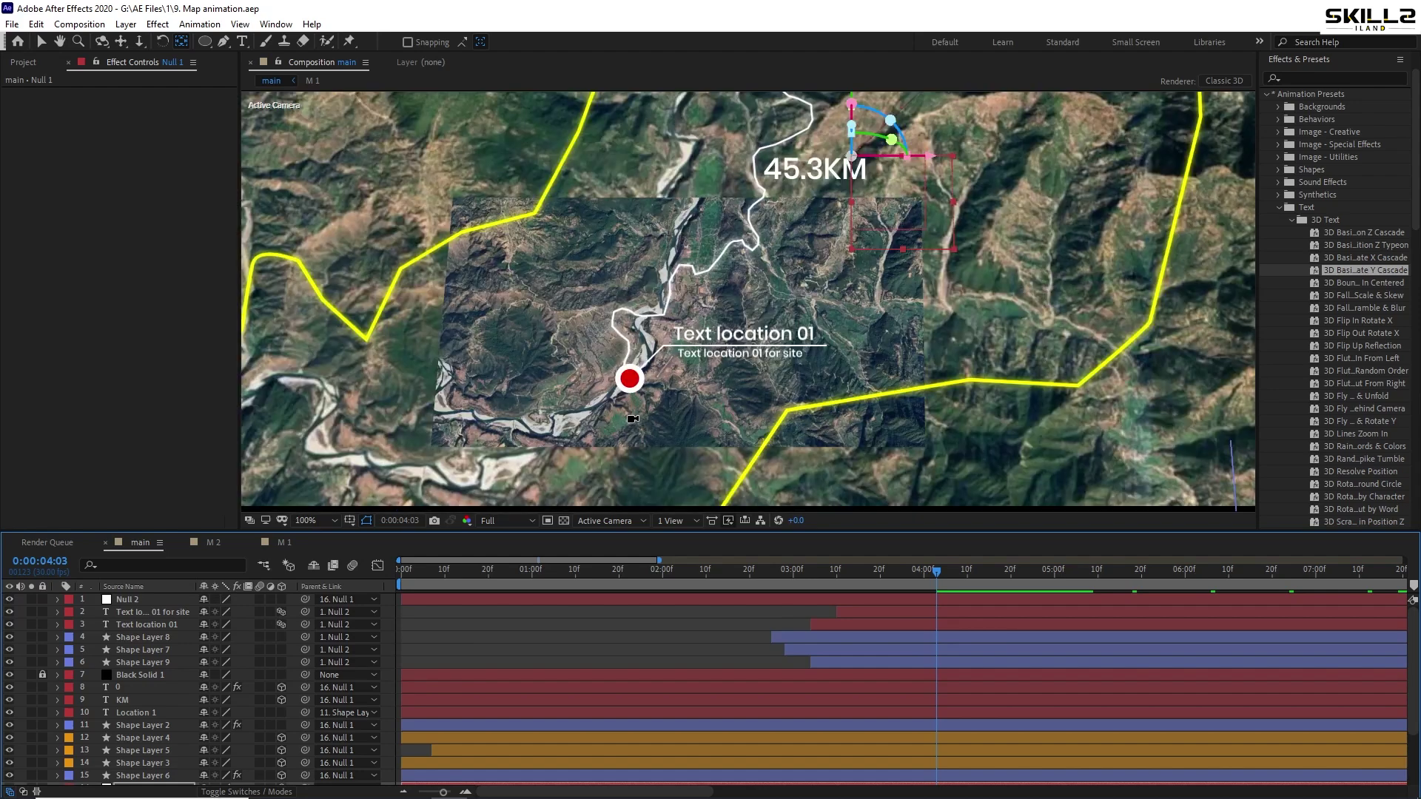
click(935, 602)
key(s)
click(97, 611)
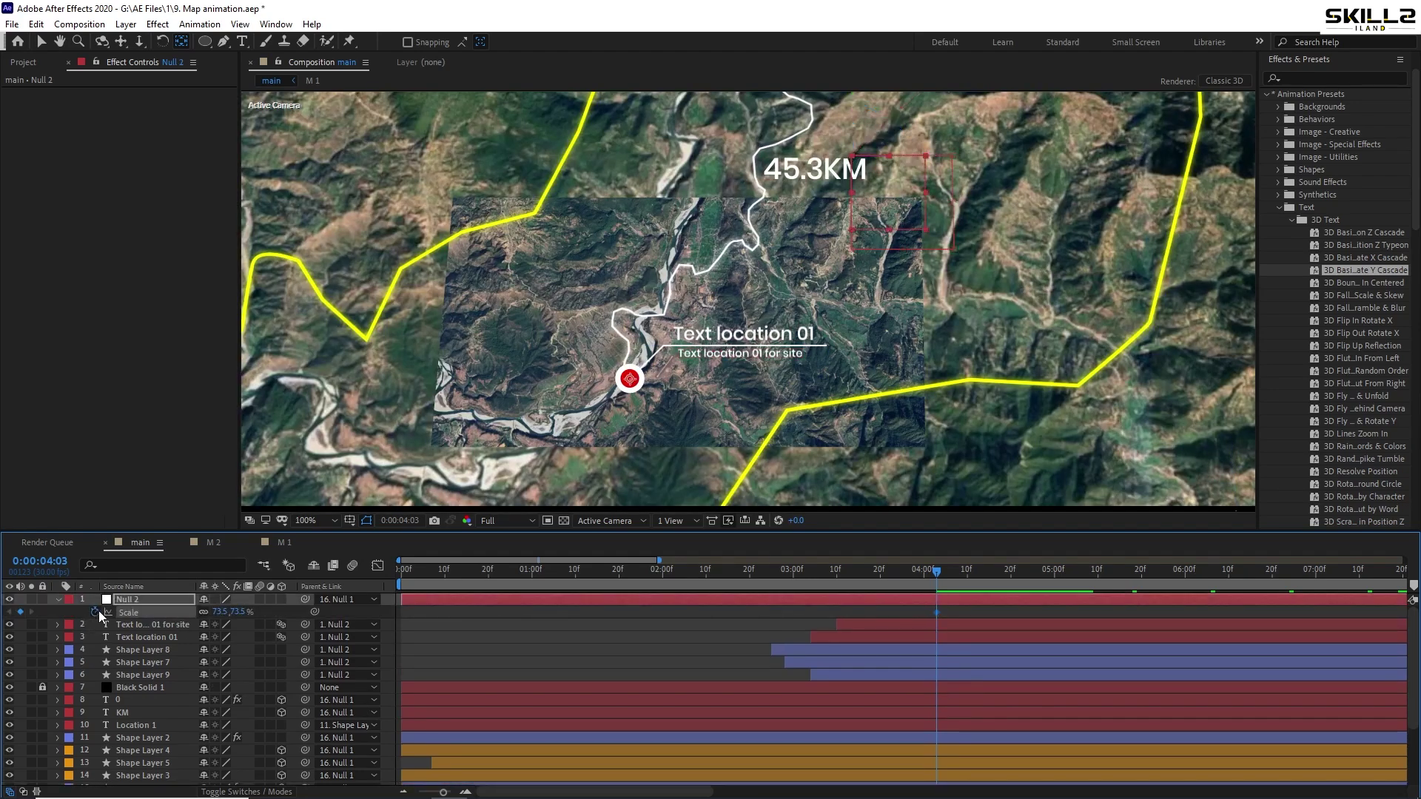
Set Null 2's Scale to 33.5% at 0:00:04:29, aligned with Null 1's end keyframes, and save the project
click(949, 577)
drag(957, 578, 1052, 580)
scroll(1034, 624, down, 3)
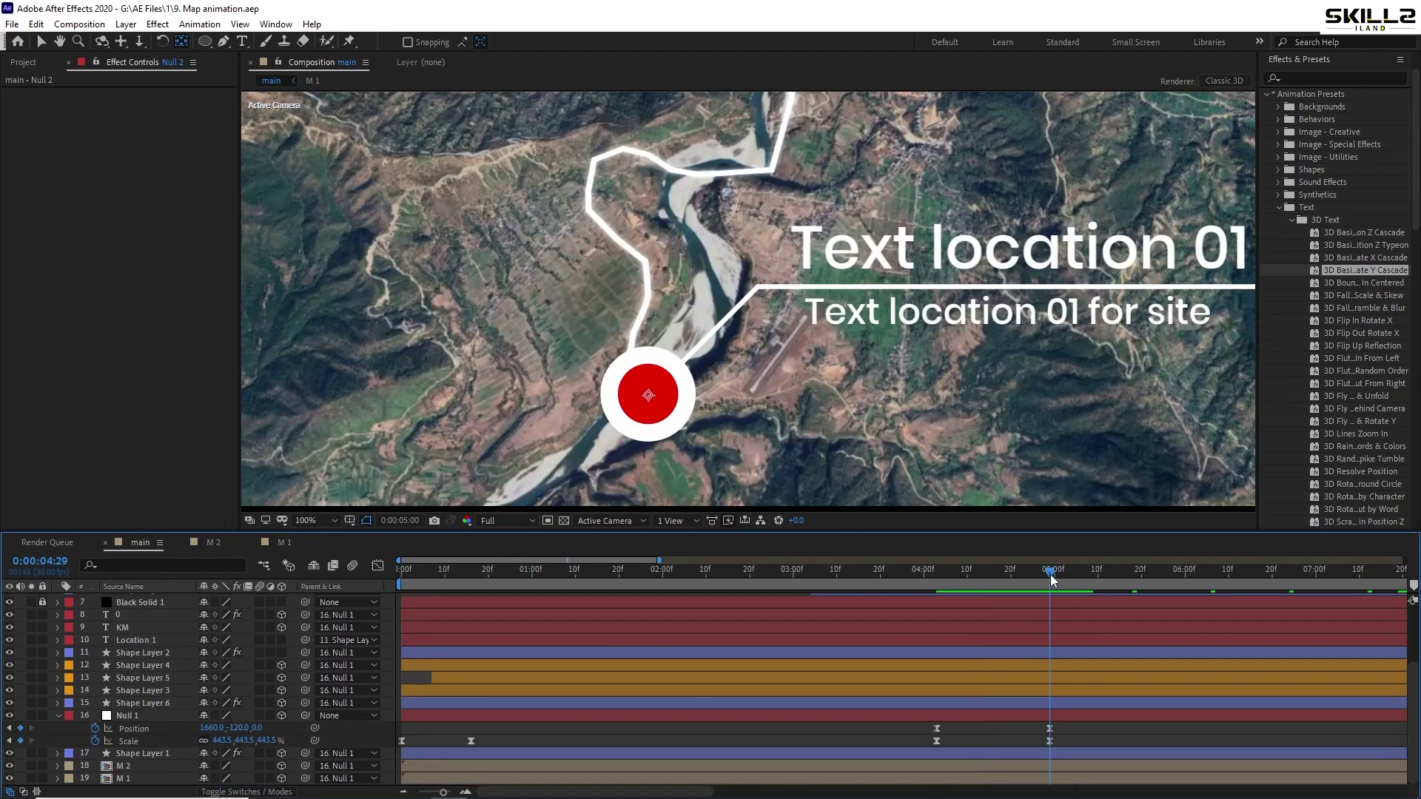
scroll(592, 666, up, 3)
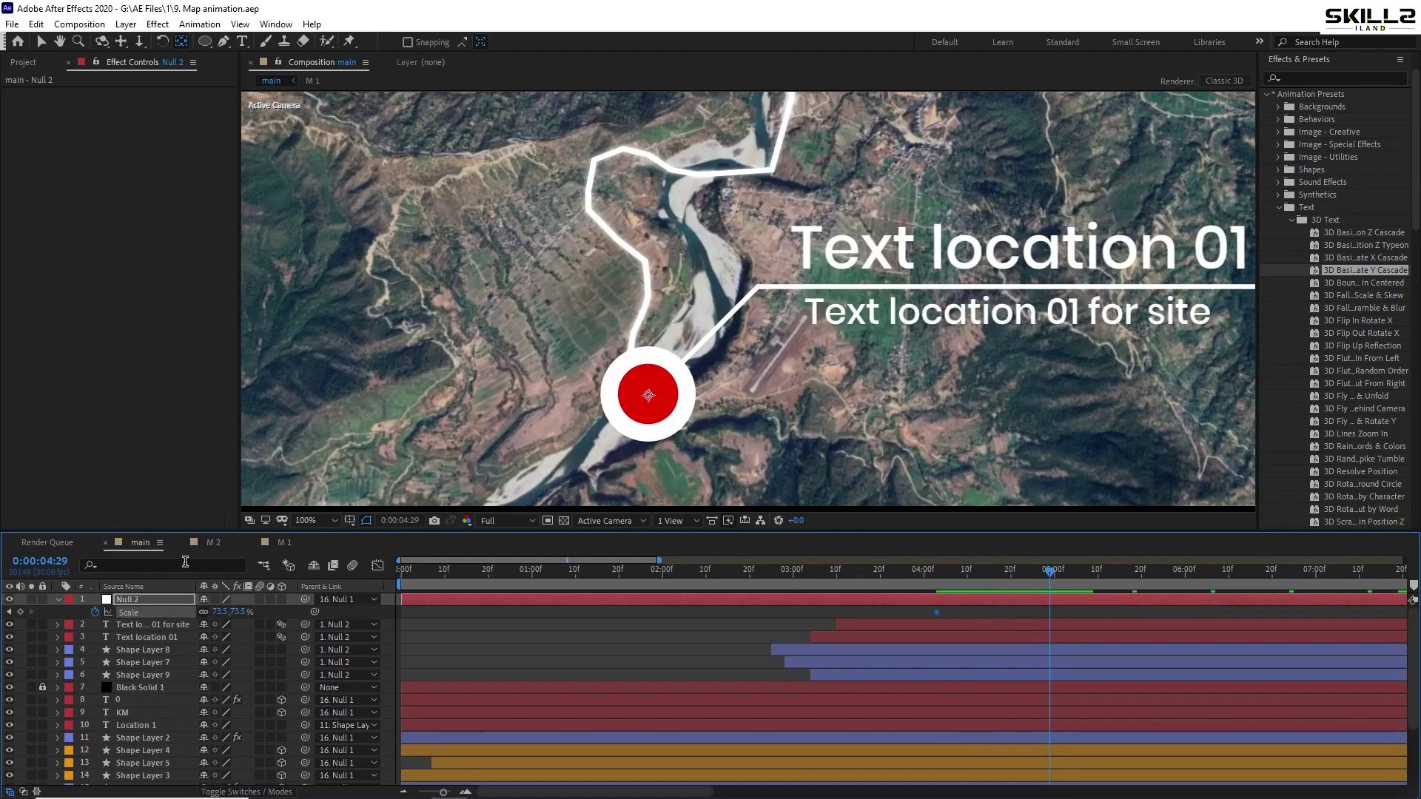
drag(221, 612, 196, 612)
key(ctrl+s)
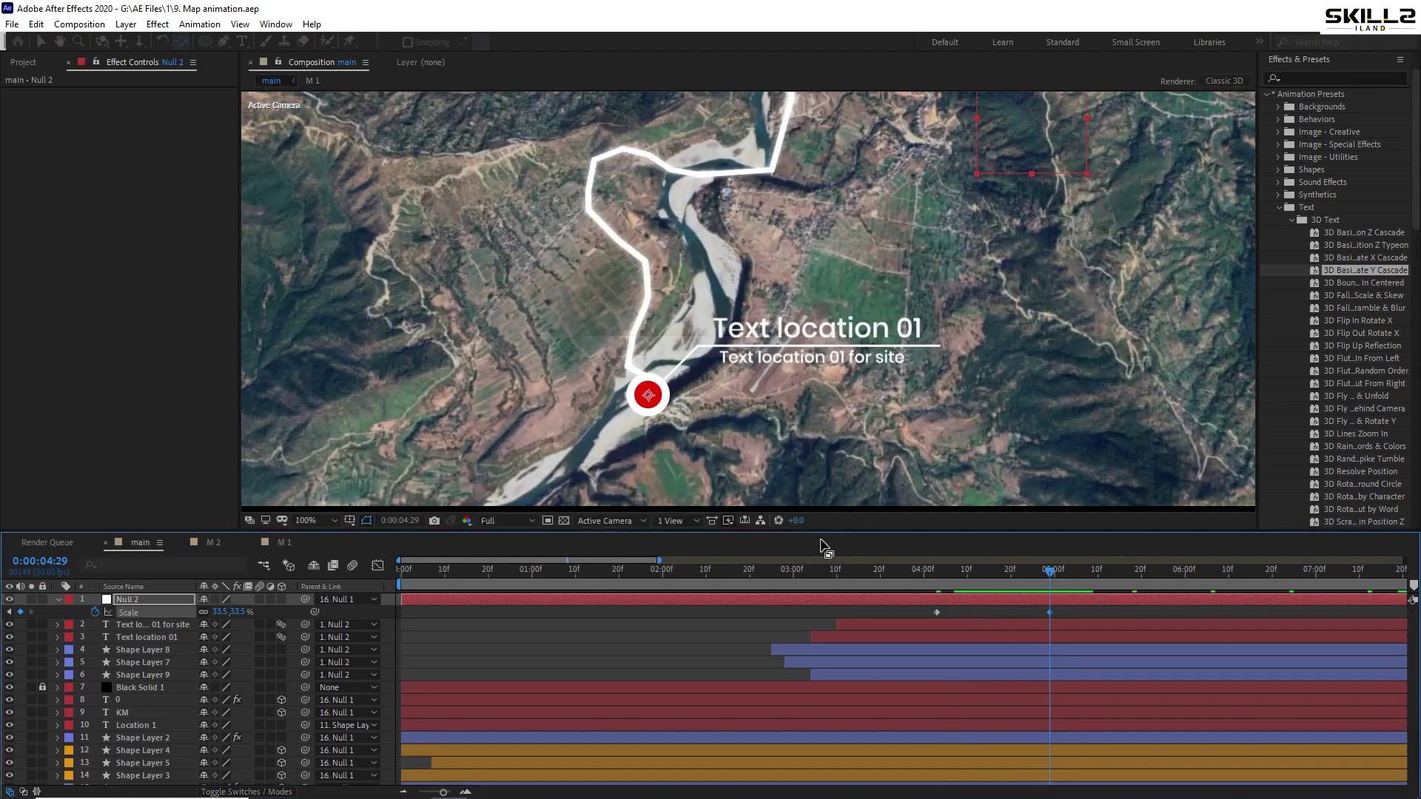
Apply Easy Ease to both Null 2 Scale keyframes and preview the zoom
drag(879, 572, 936, 574)
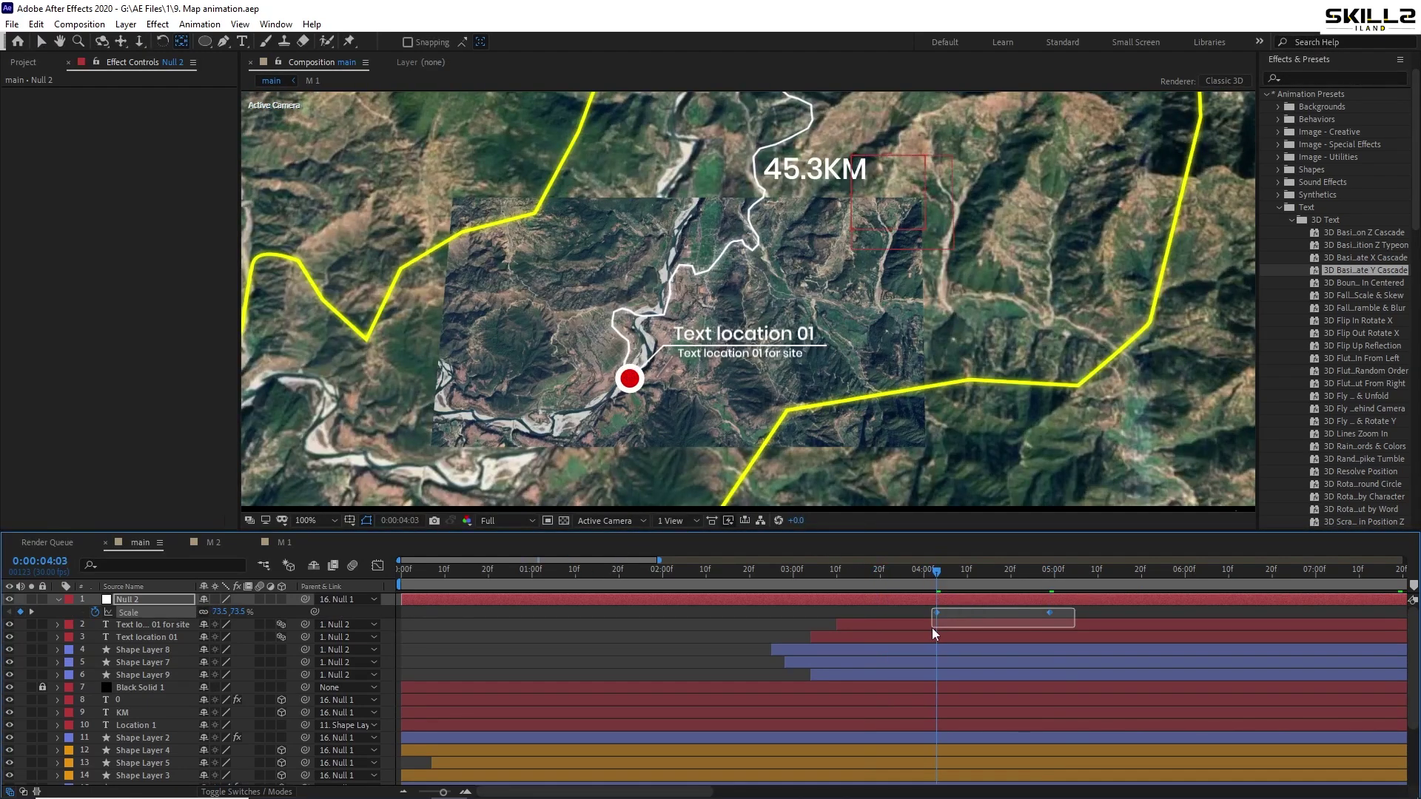
drag(932, 627, 934, 629)
key(space)
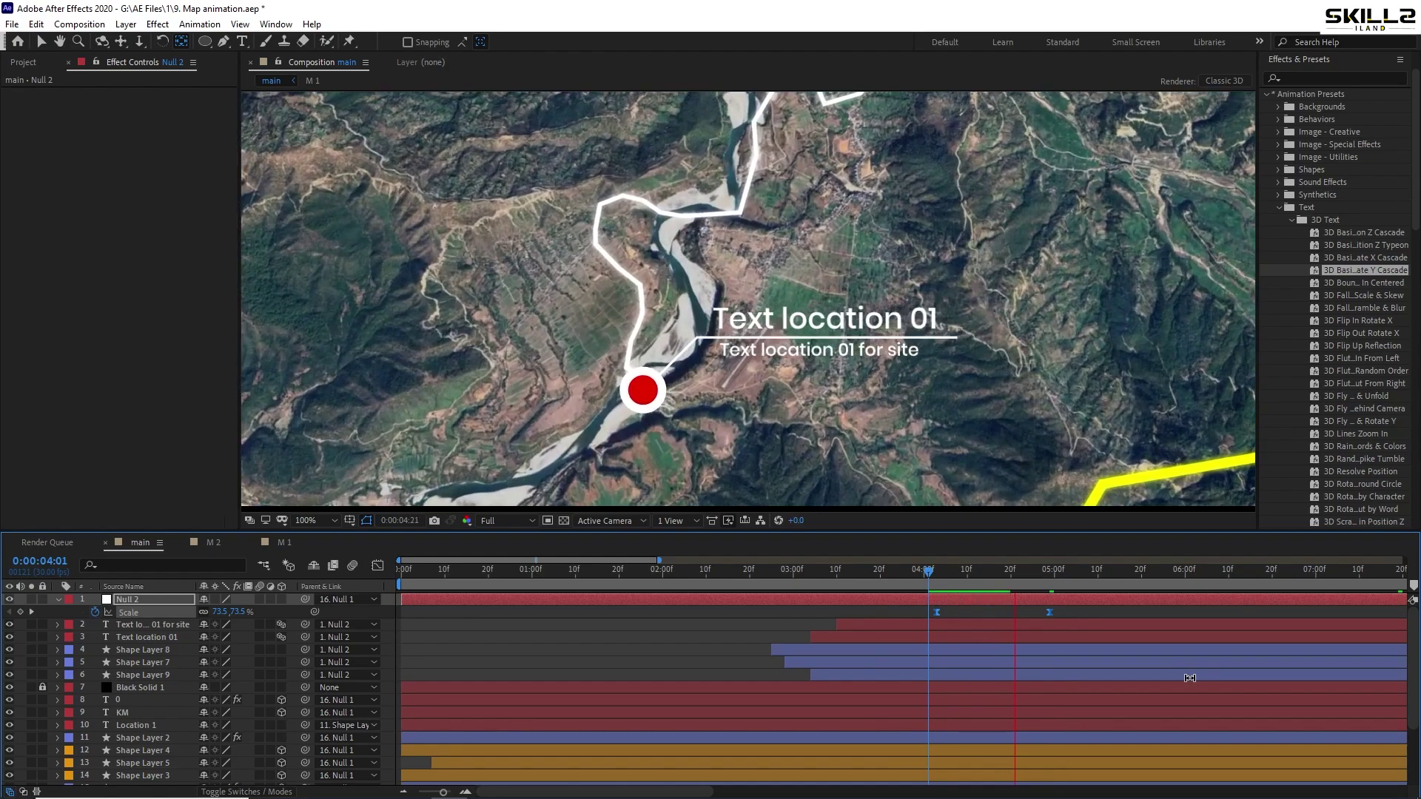
click(915, 569)
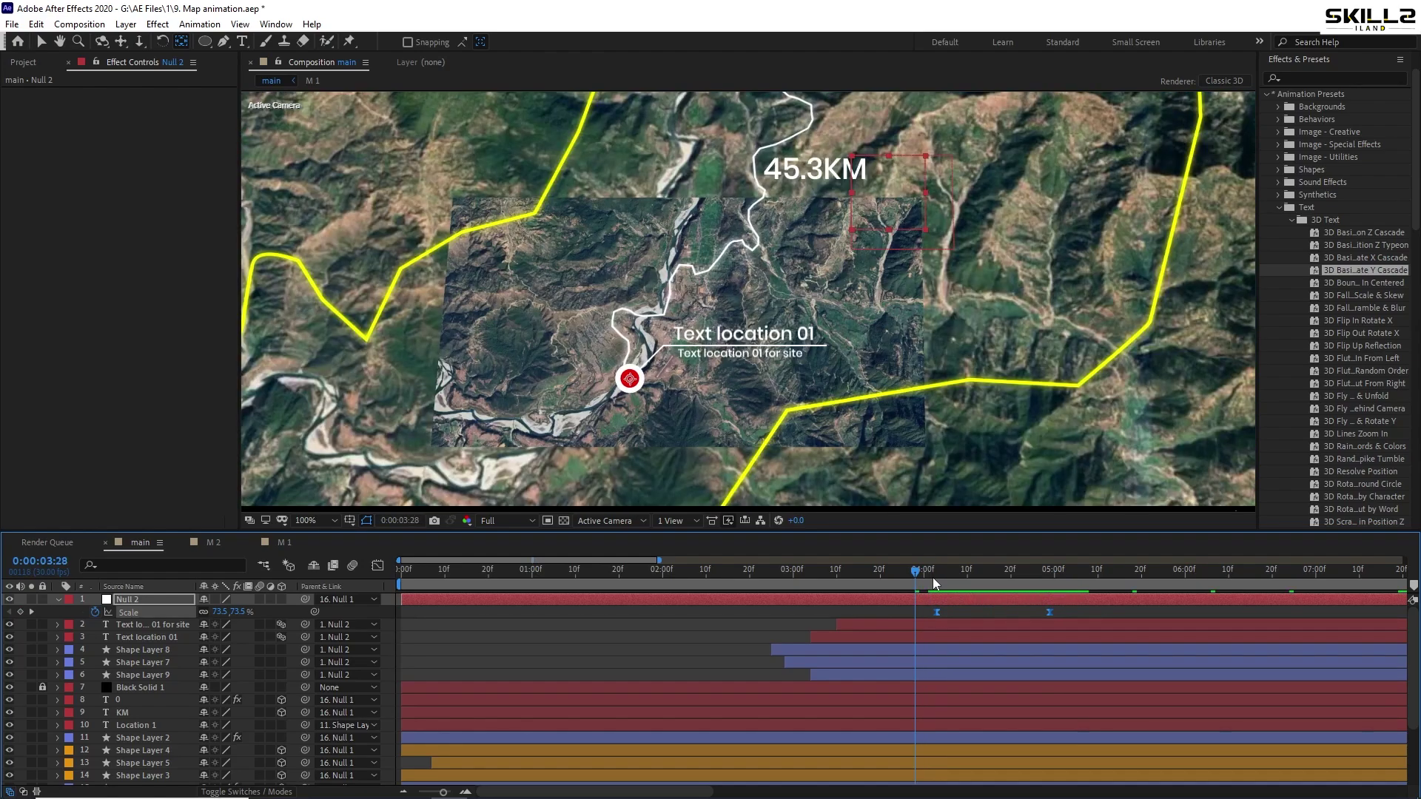
Reduce Null 2's end Scale to 19.5% at 0:00:04:29 and save the project
drag(933, 578, 1049, 586)
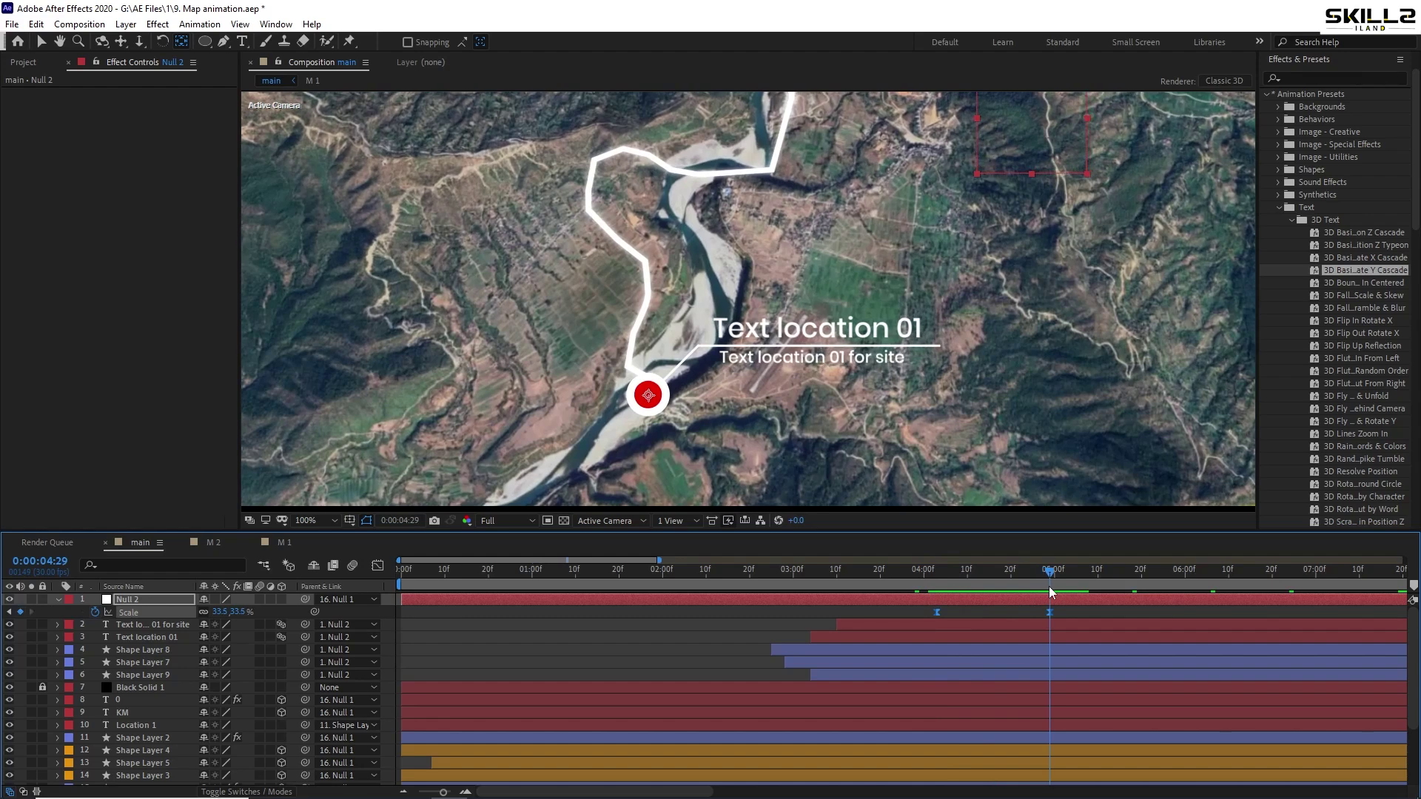
drag(220, 612, 206, 612)
key(ctrl+s)
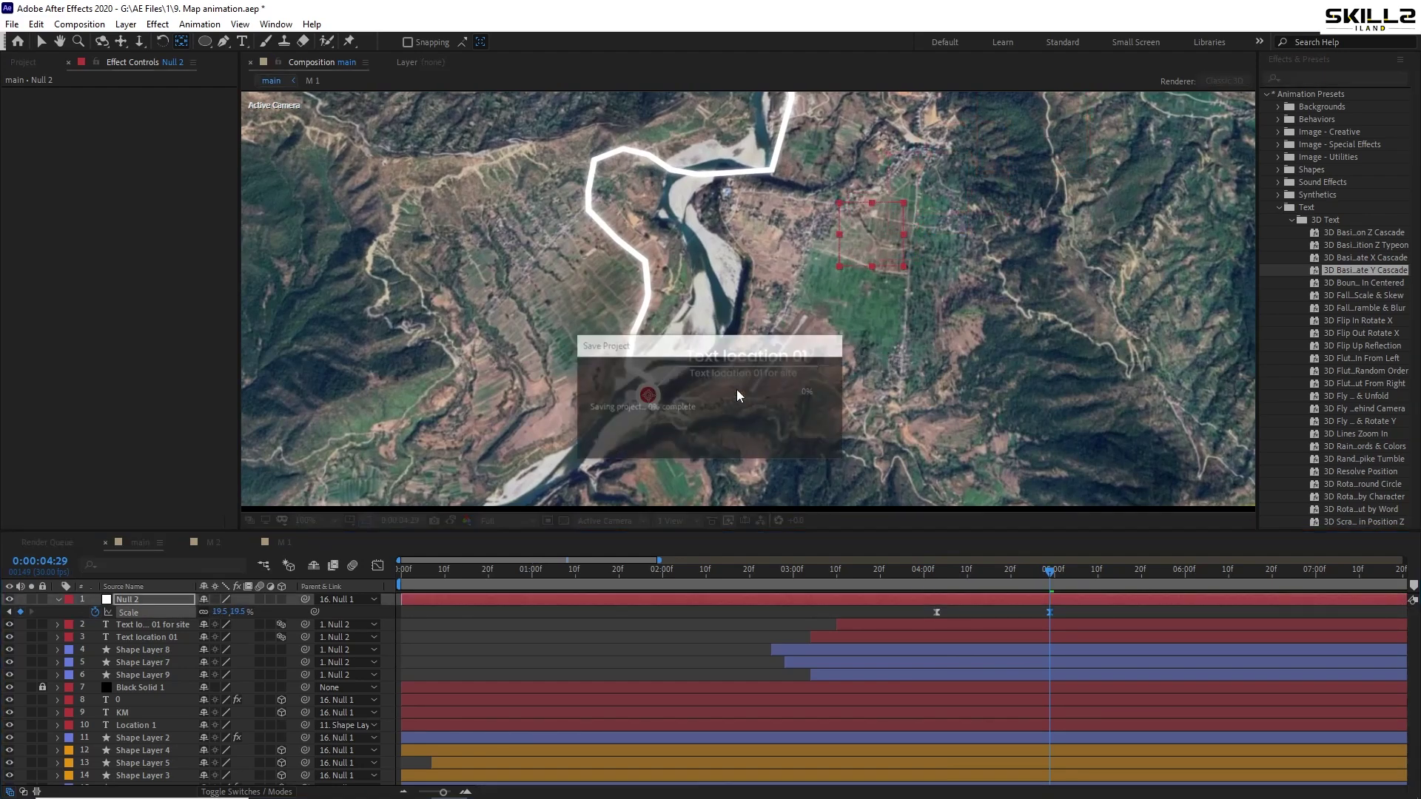
Examine the route line's end and the red marker on the detailed map at 0:00:03:01
click(966, 578)
drag(934, 575, 699, 596)
scroll(674, 321, up, 2)
scroll(674, 321, up, 3)
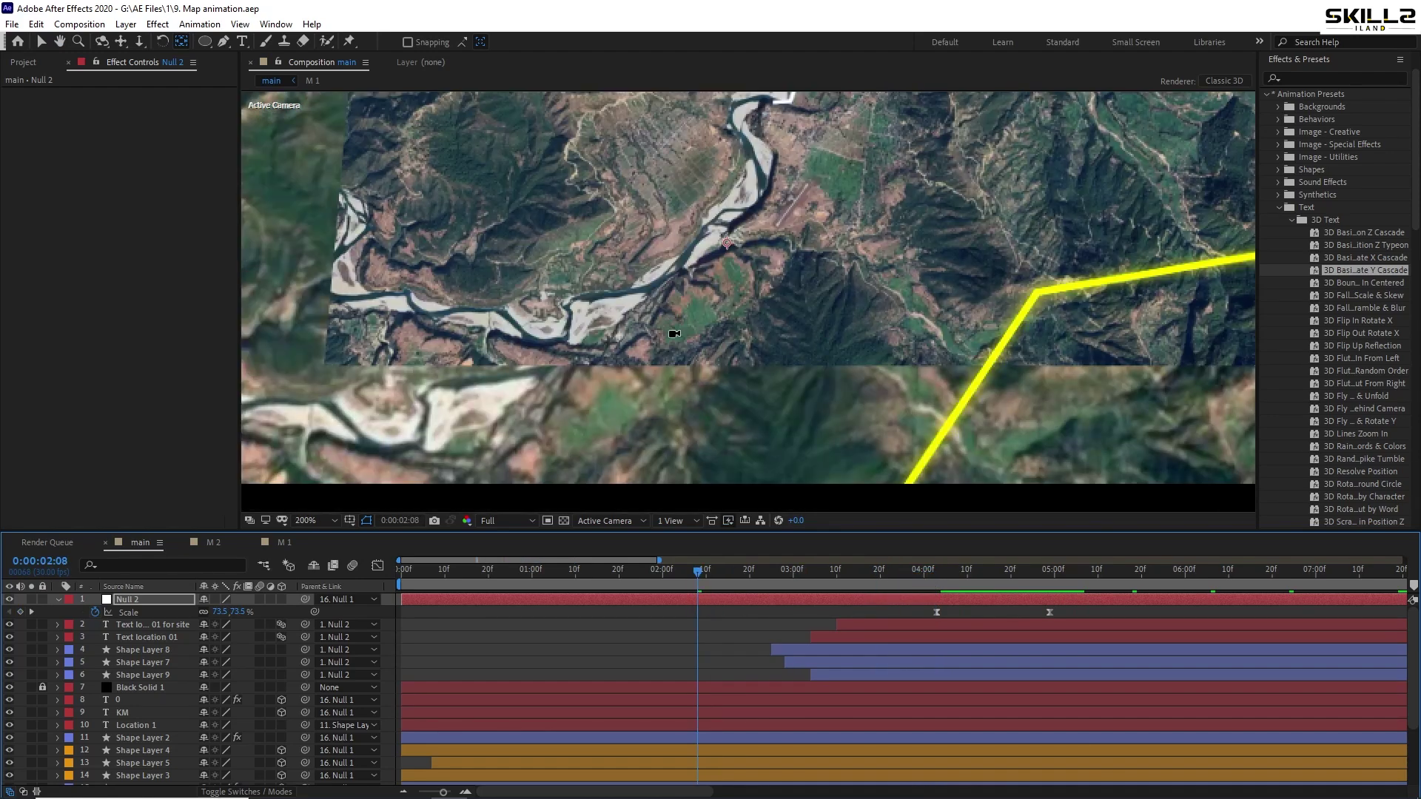
scroll(674, 321, down, 2)
drag(666, 570, 797, 585)
scroll(712, 296, up, 2)
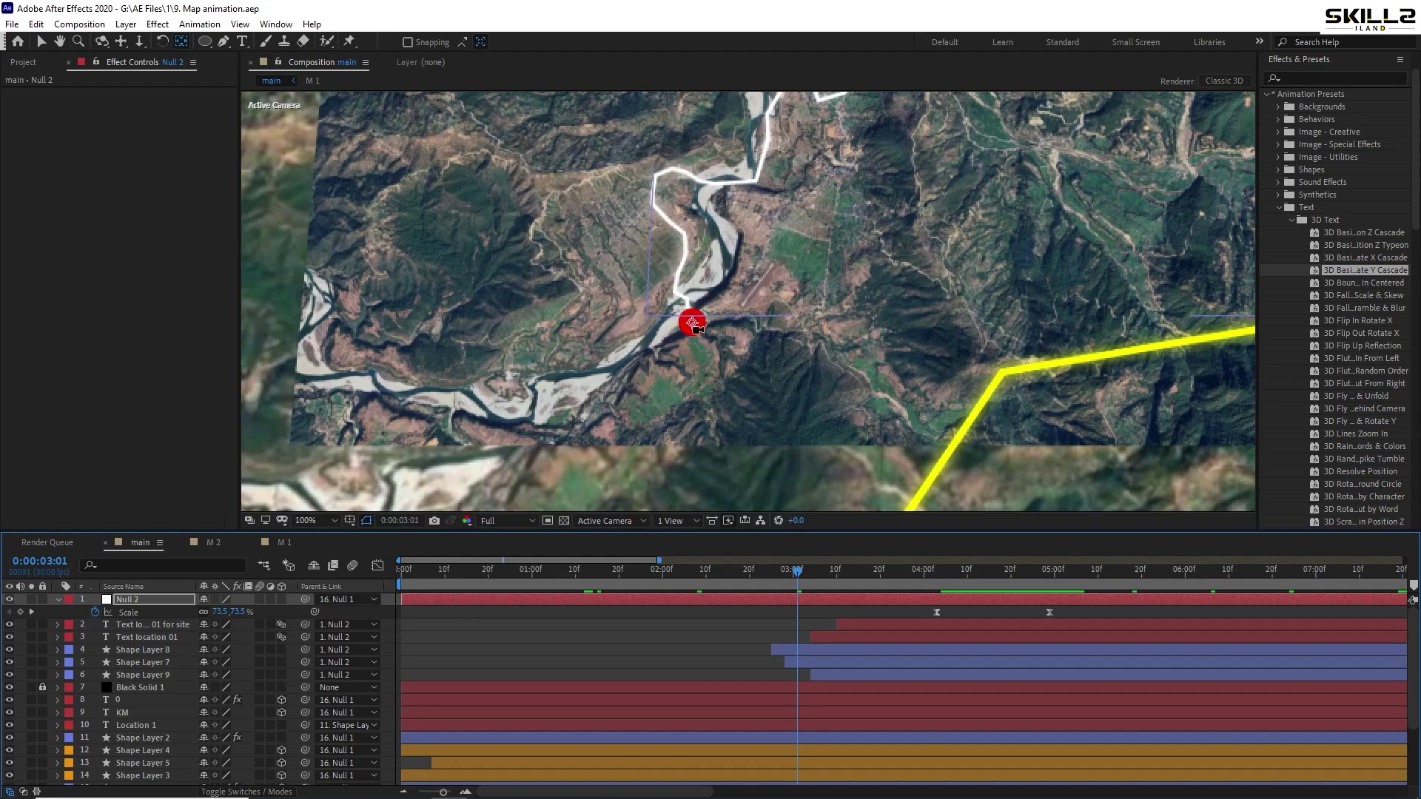
scroll(713, 296, down, 4)
scroll(870, 142, up, 2)
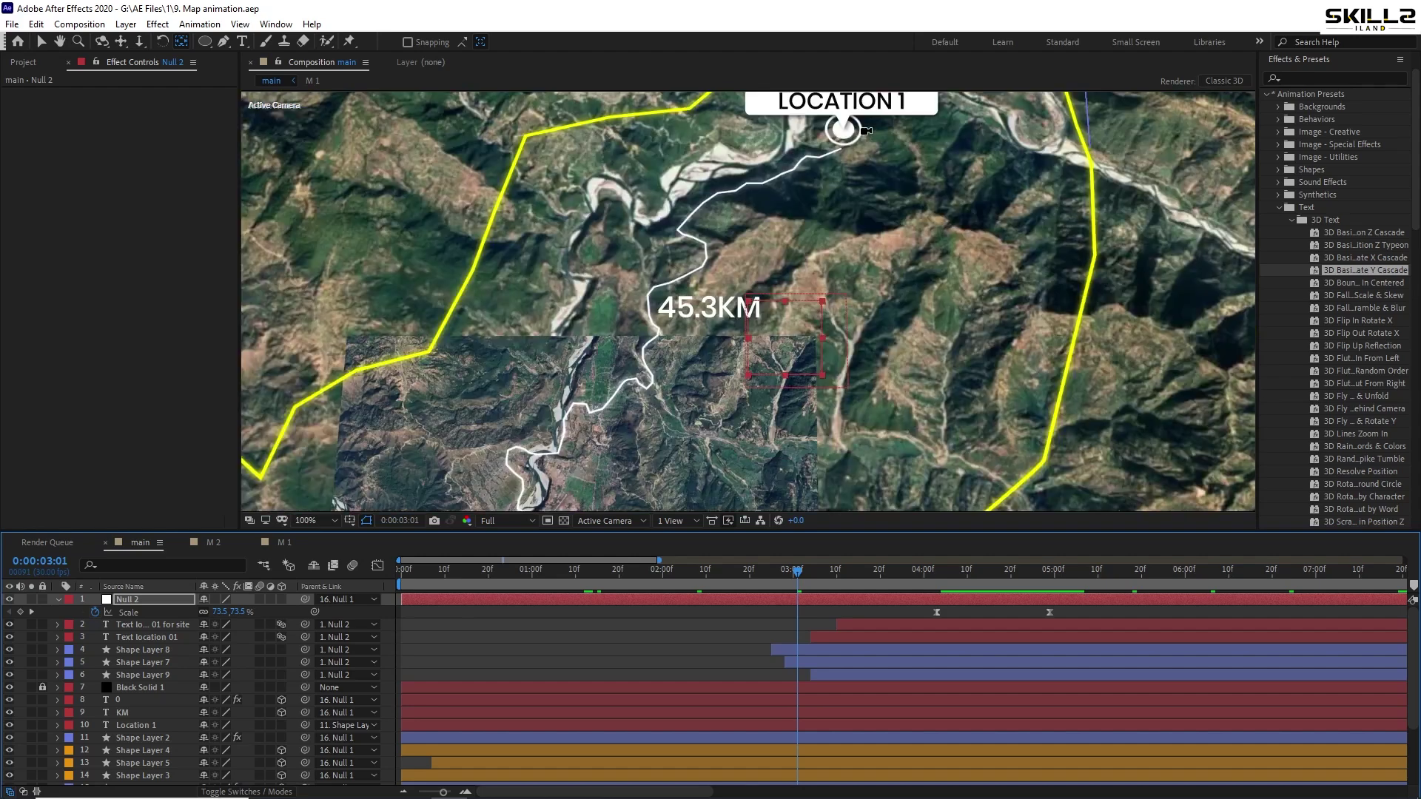
drag(548, 507, 571, 430)
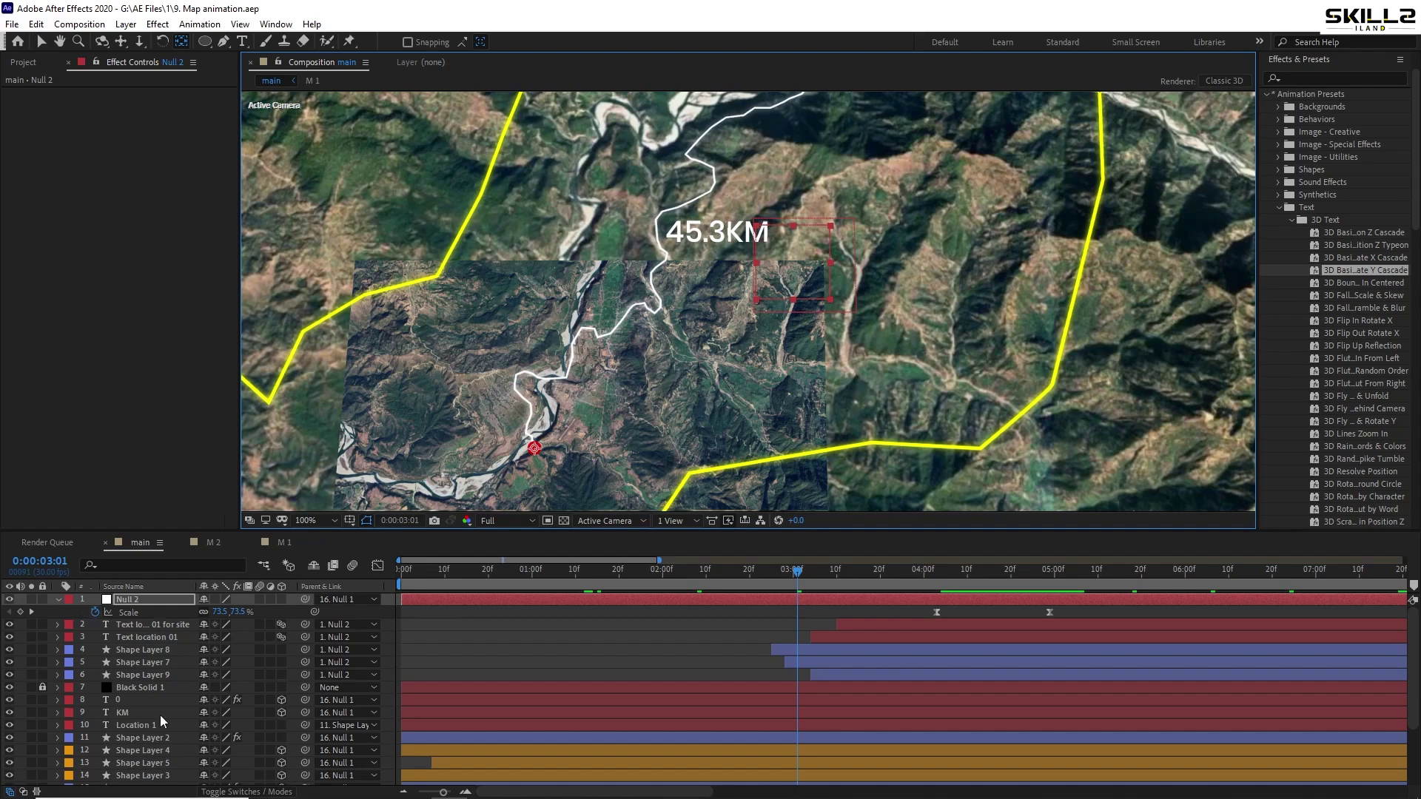
scroll(160, 715, down, 4)
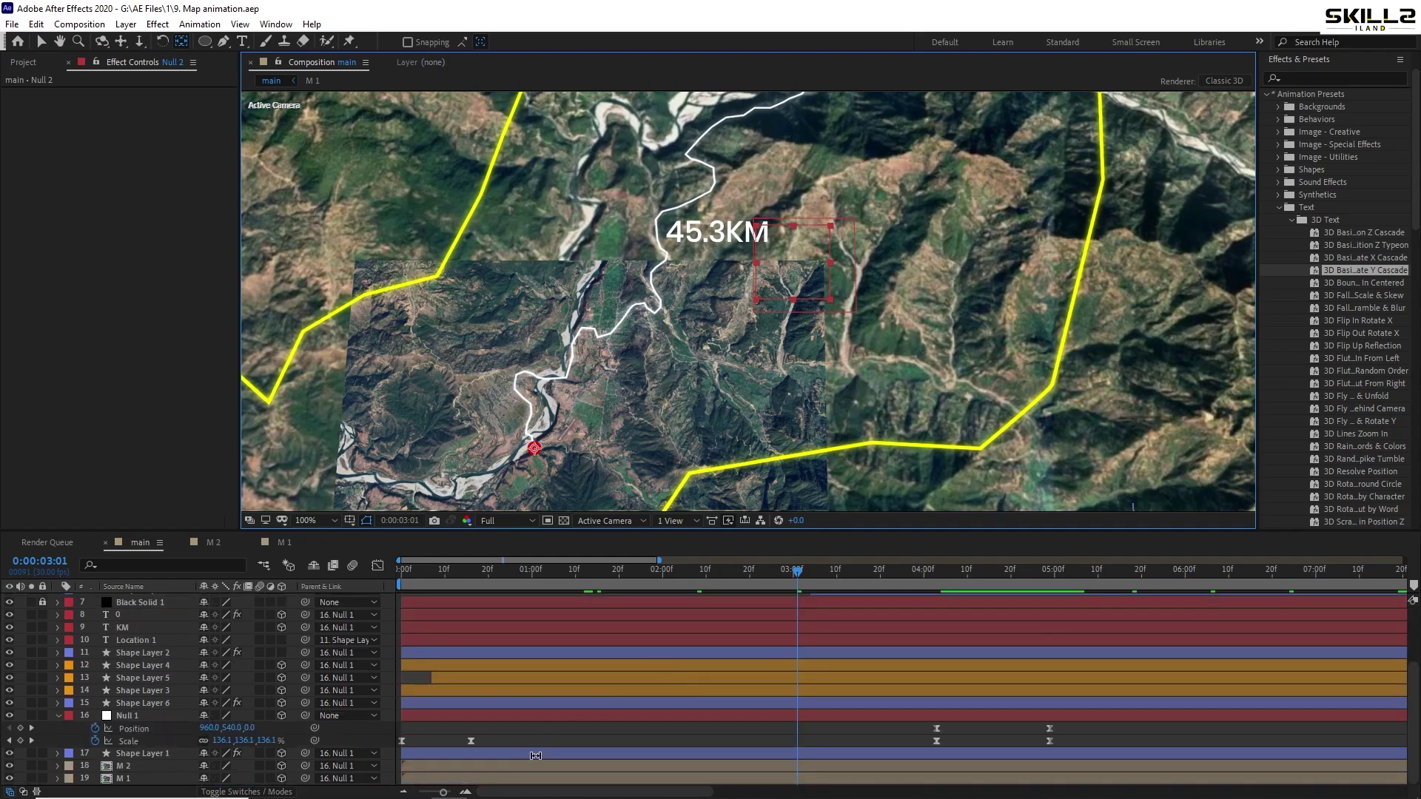
Reshape the end of Shape Layer 6's route path to run east of the river and finish at the airstrip, then save
click(549, 384)
scroll(511, 474, up, 2)
click(223, 42)
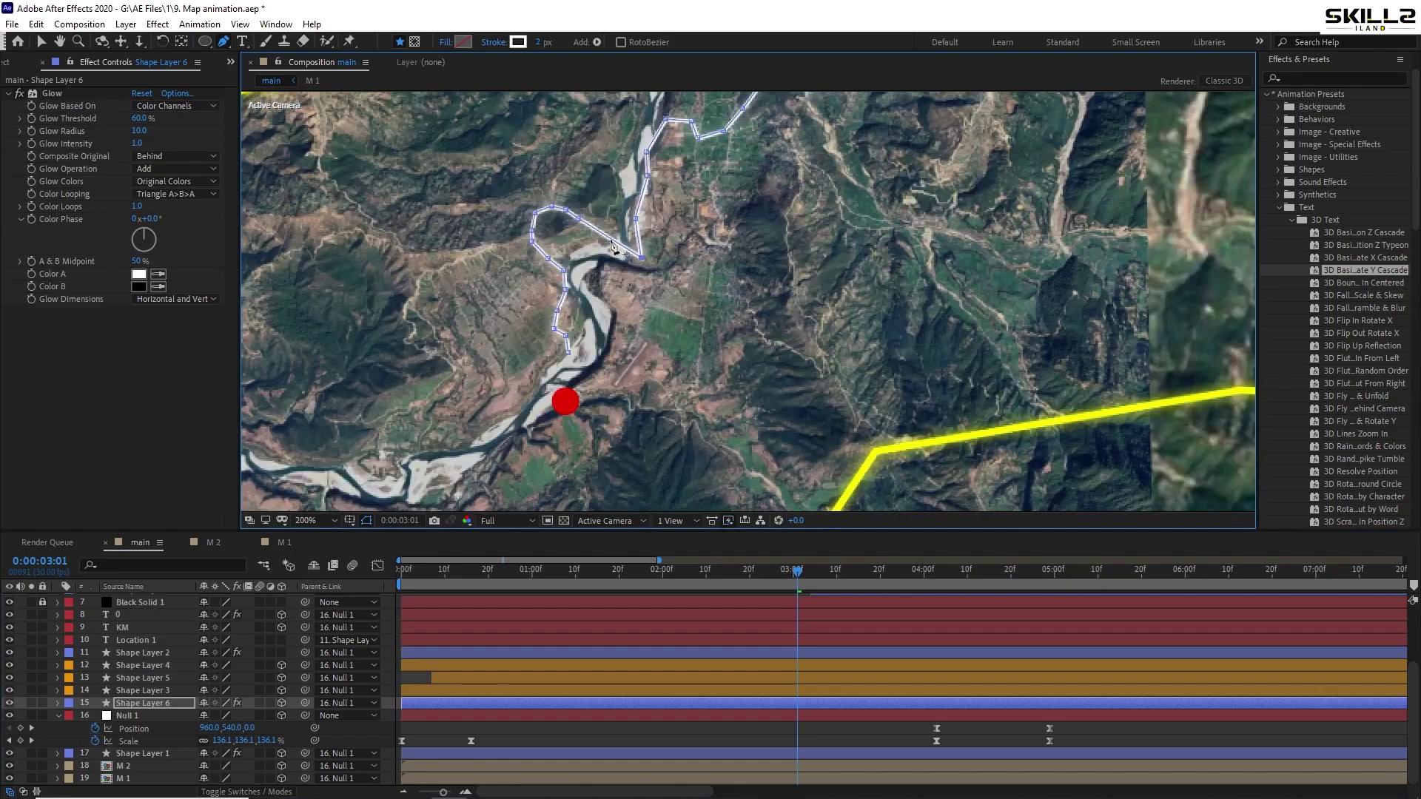
drag(594, 224, 641, 290)
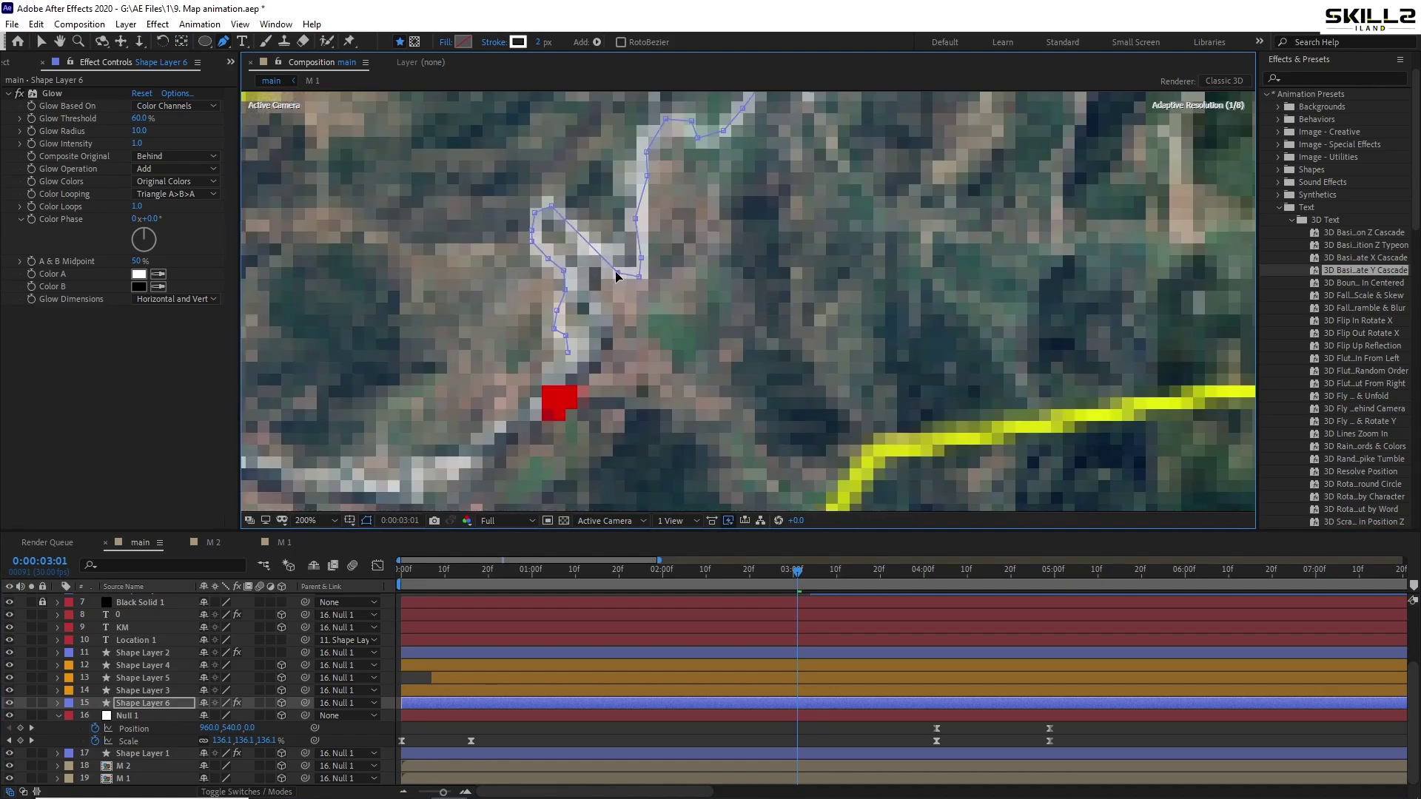
drag(566, 209, 636, 307)
scroll(637, 306, up, 3)
scroll(636, 306, down, 3)
key(ctrl+s)
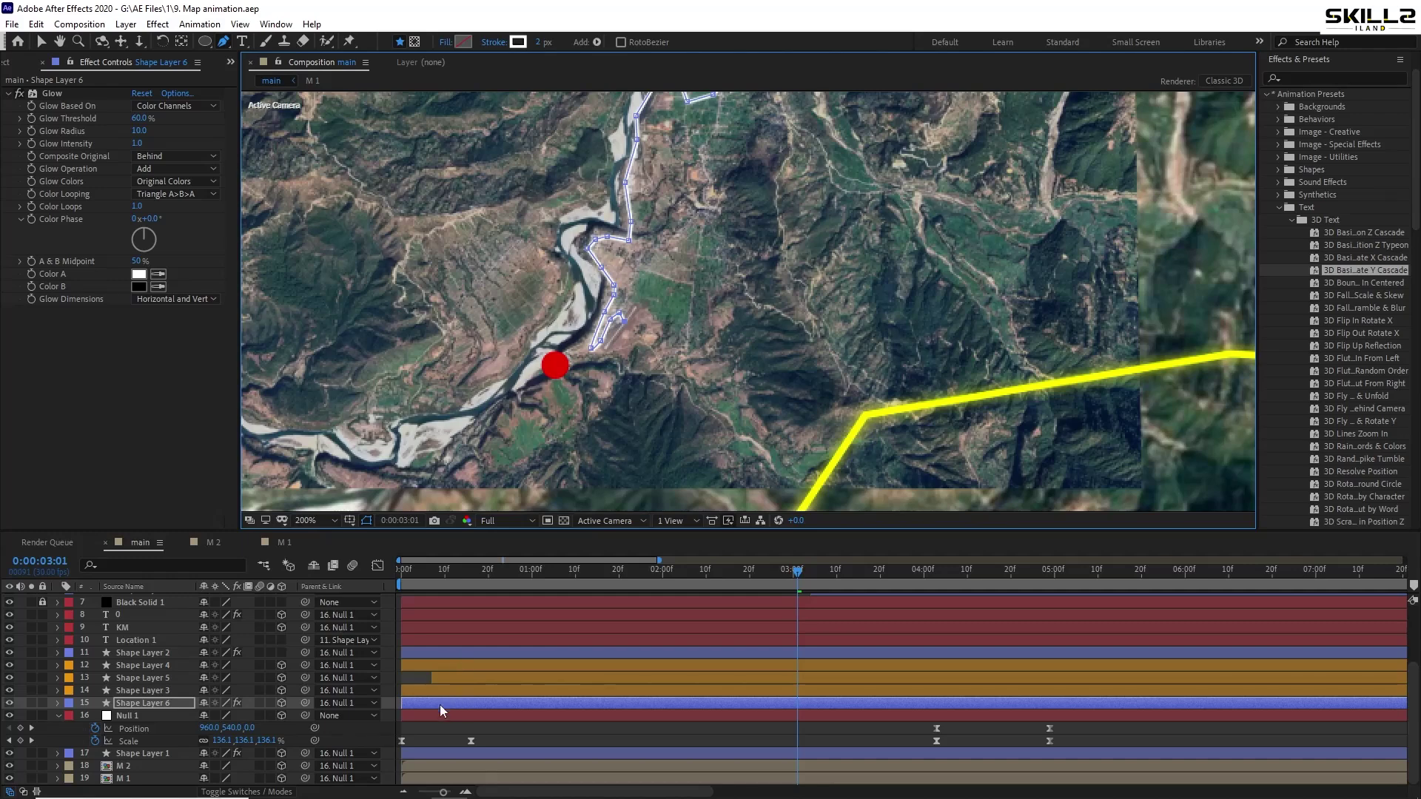
Move Null 2 with its marker and callout onto the route line's end beside the airstrip, checking at 0:00:05:00, and save
scroll(62, 720, up, 4)
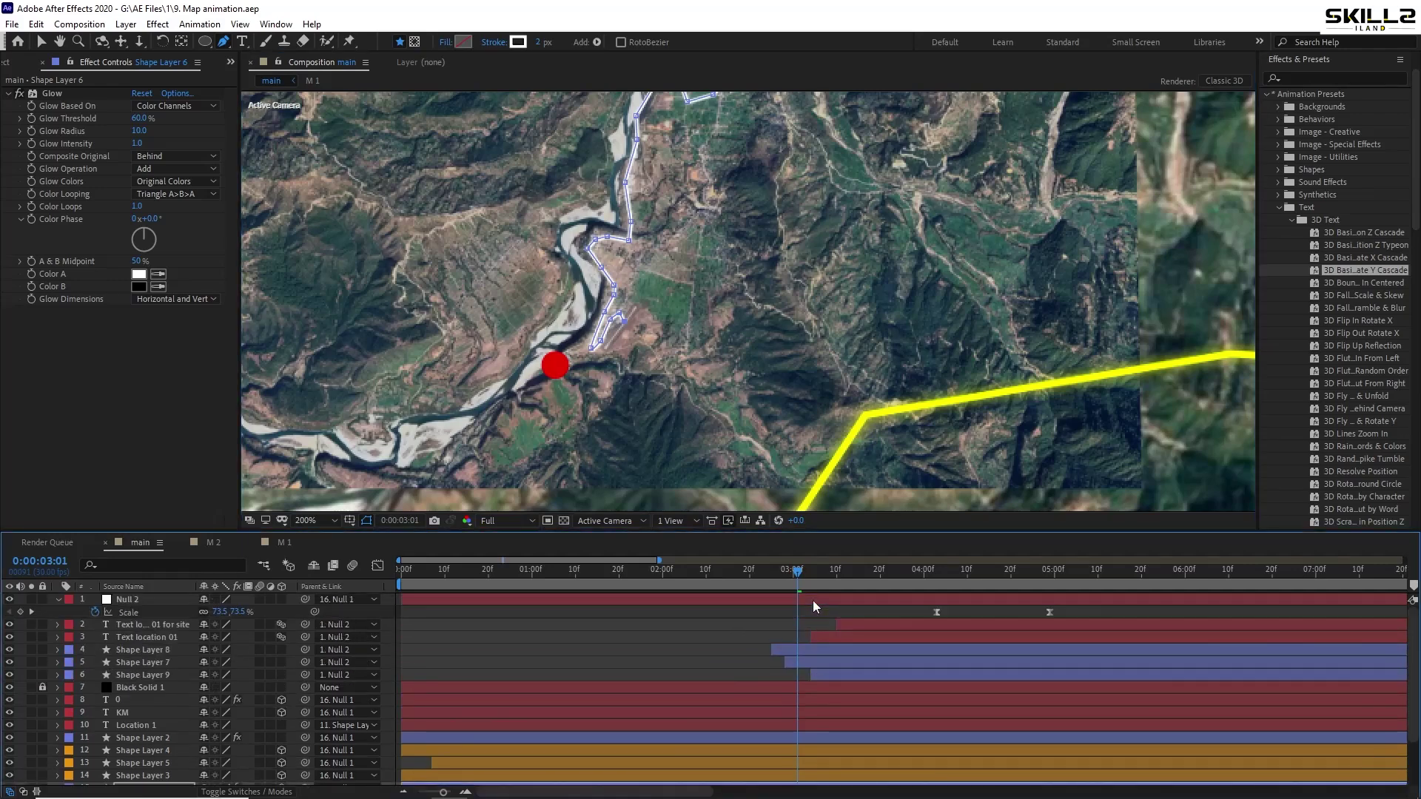
click(811, 601)
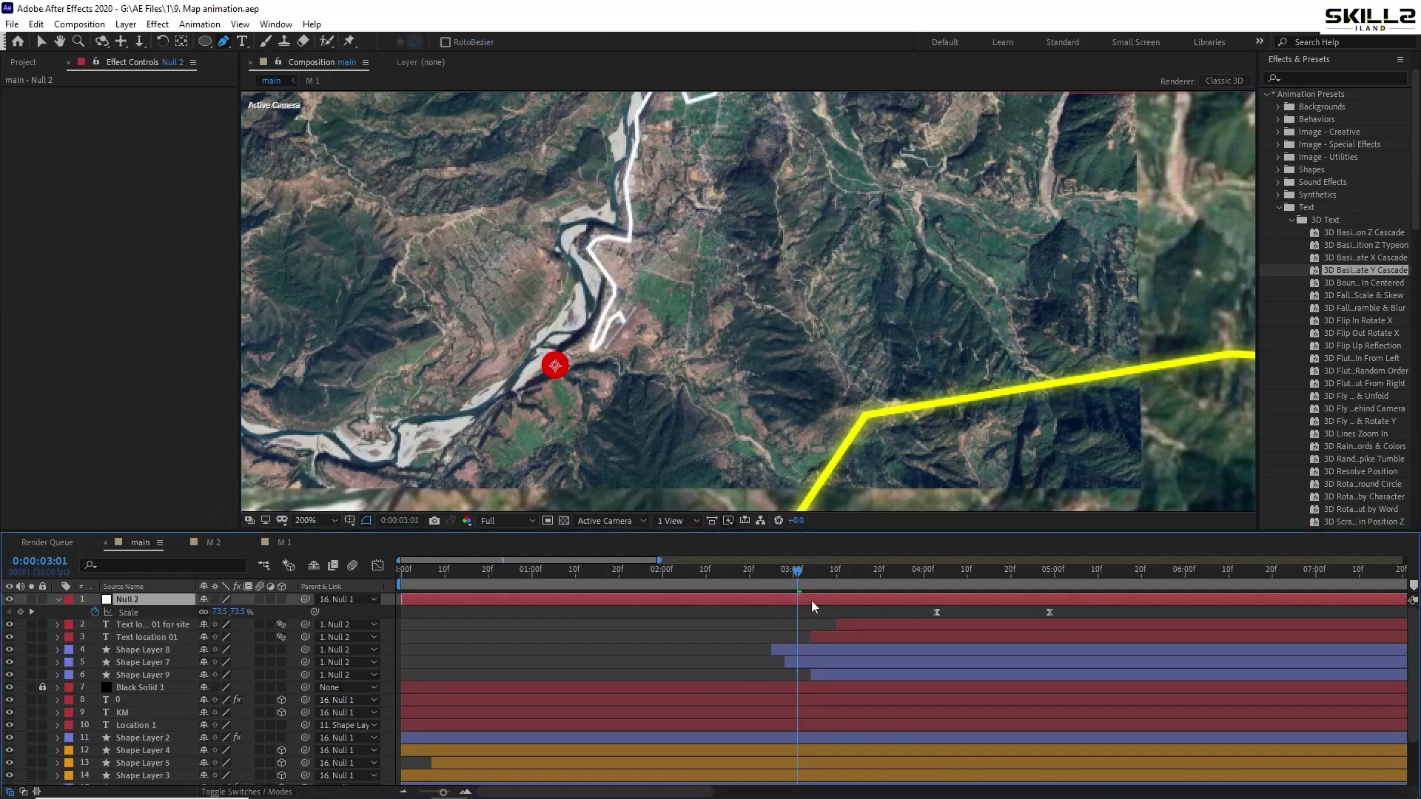
click(1054, 573)
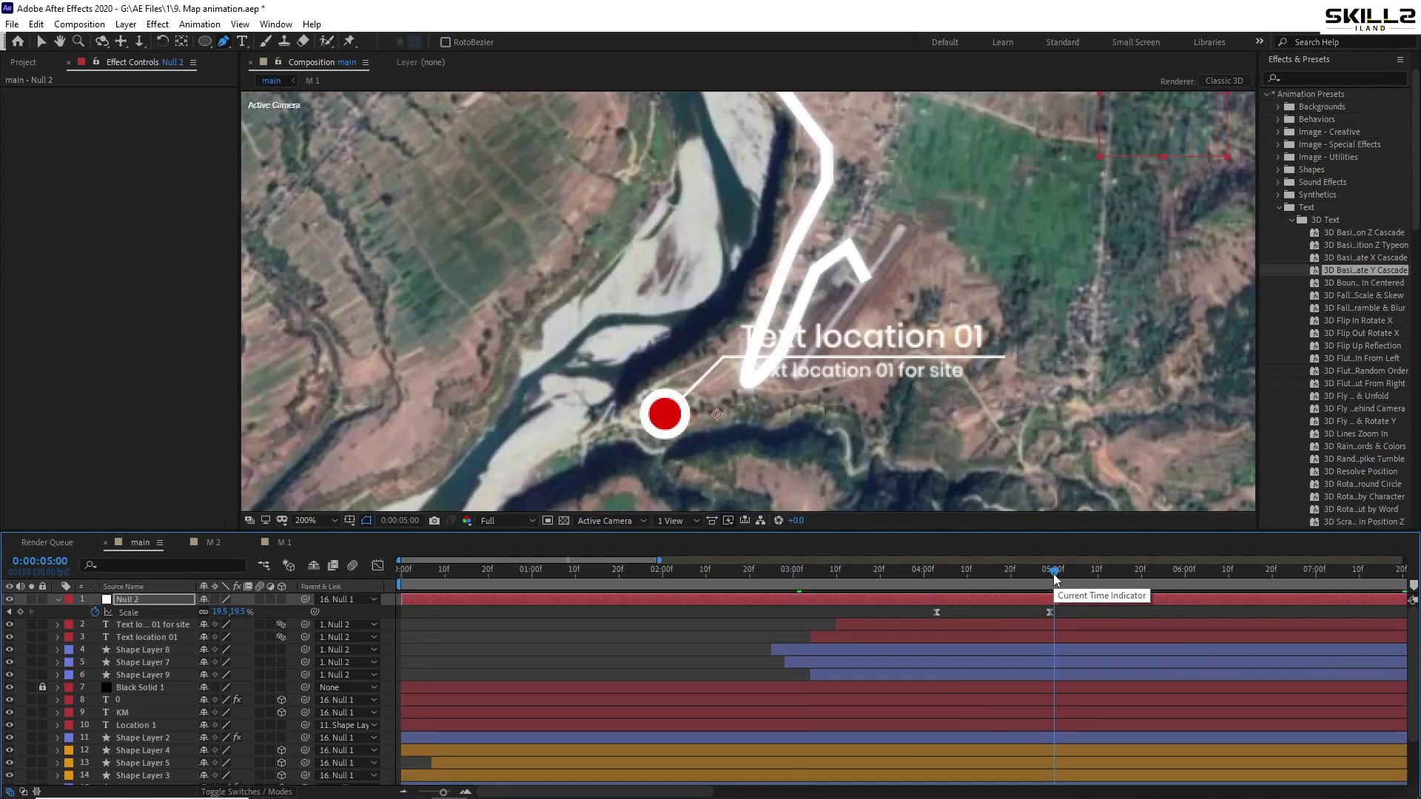
key(ctrl+s)
key(minus)
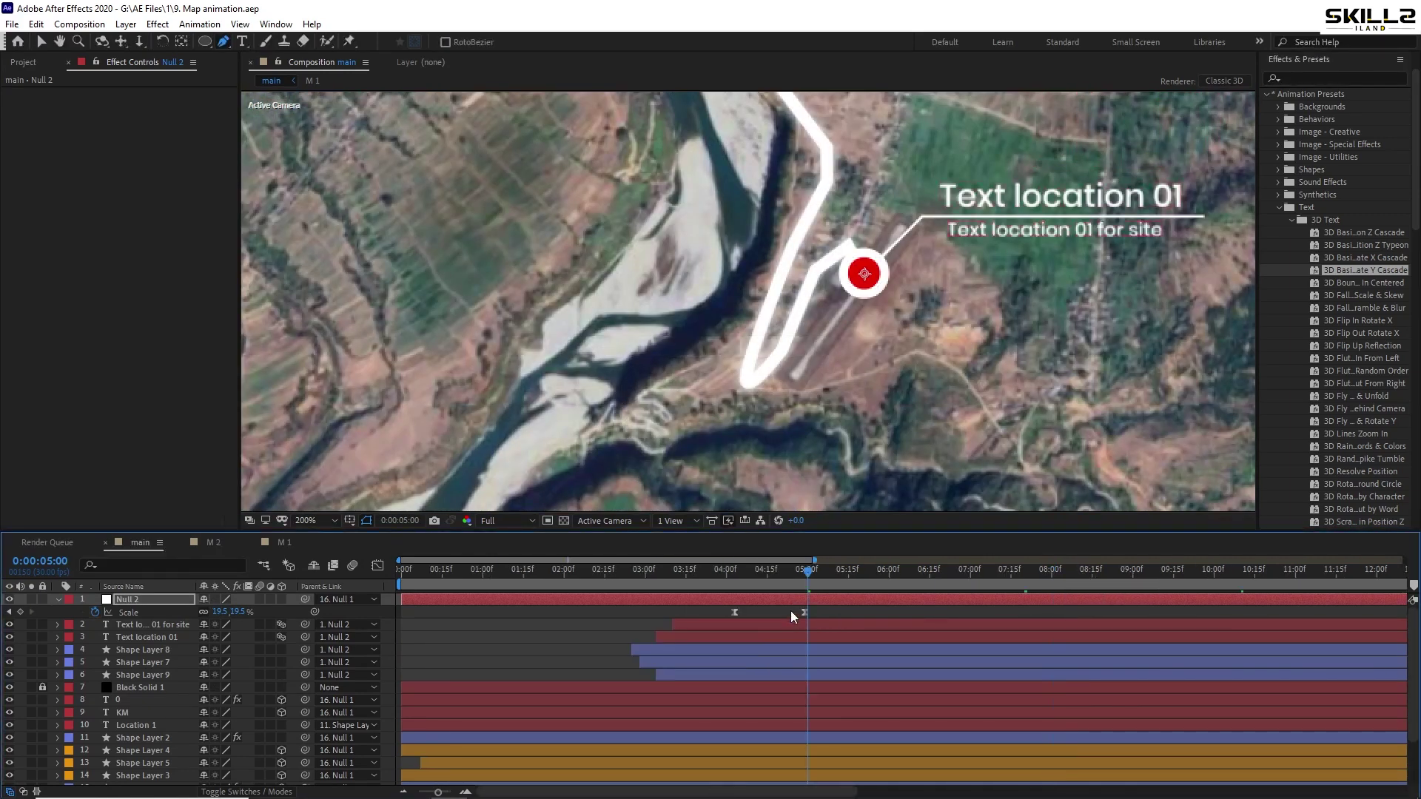
Increase Null 2's end Scale to about 33.3% on the 0:00:04:29 keyframe
click(735, 581)
key(k)
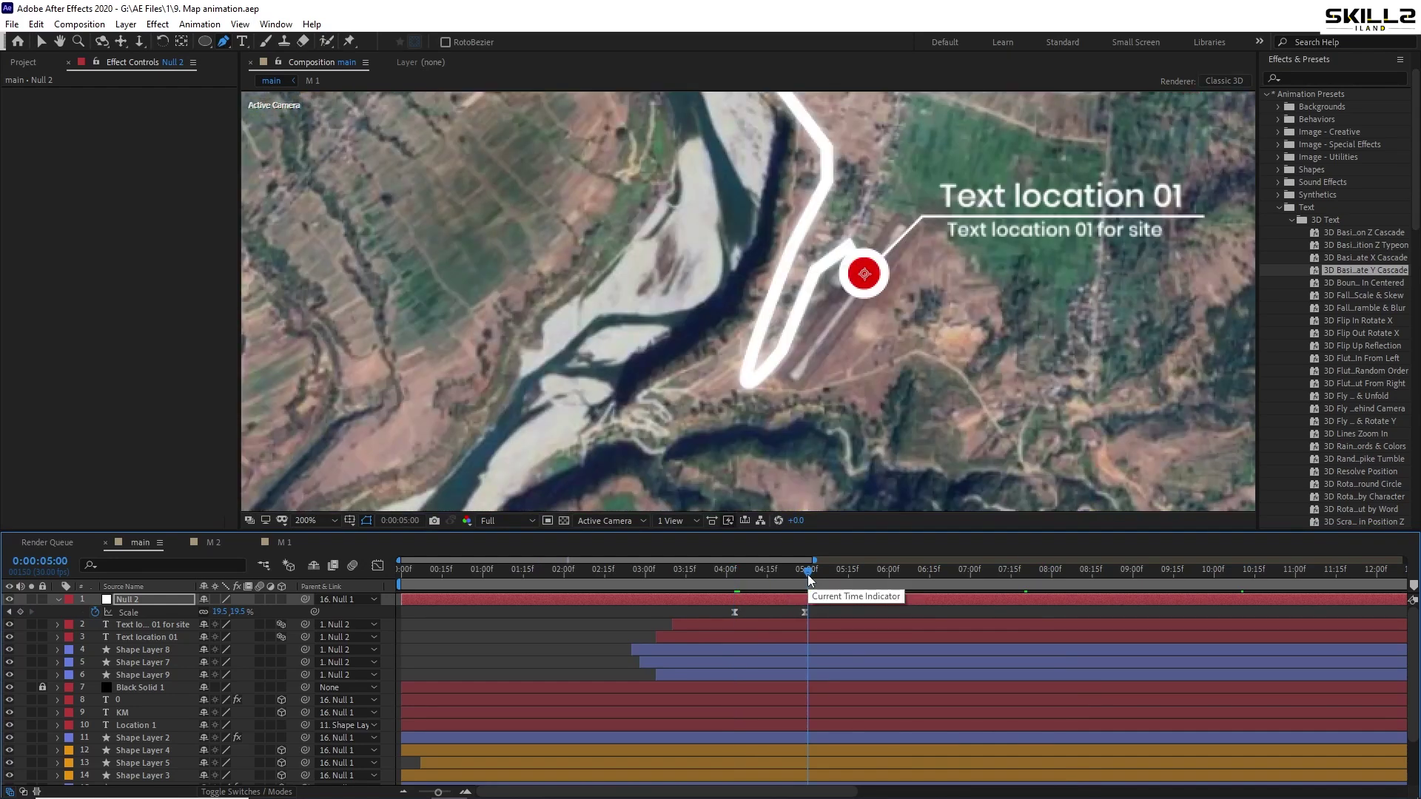
scroll(729, 311, down, 2)
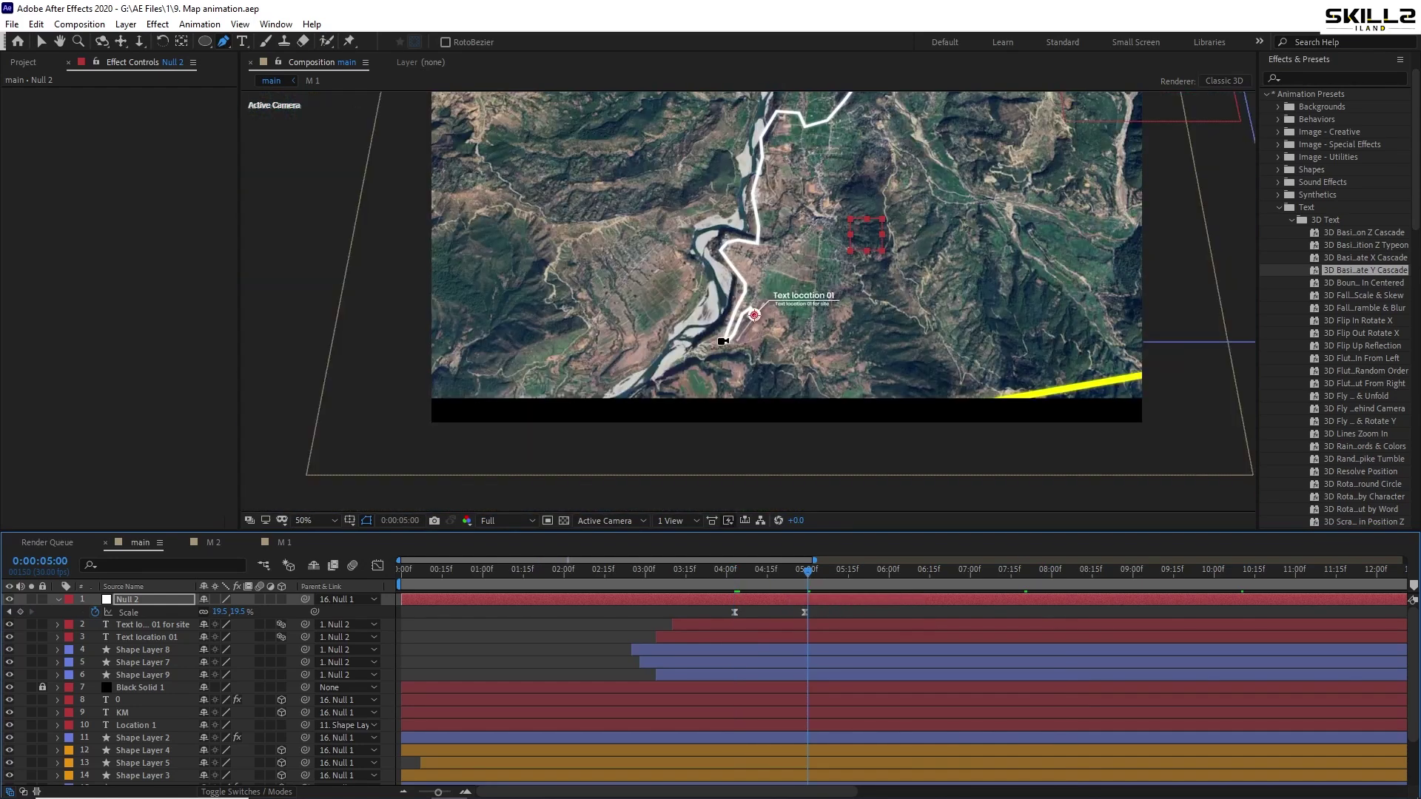
key(equal)
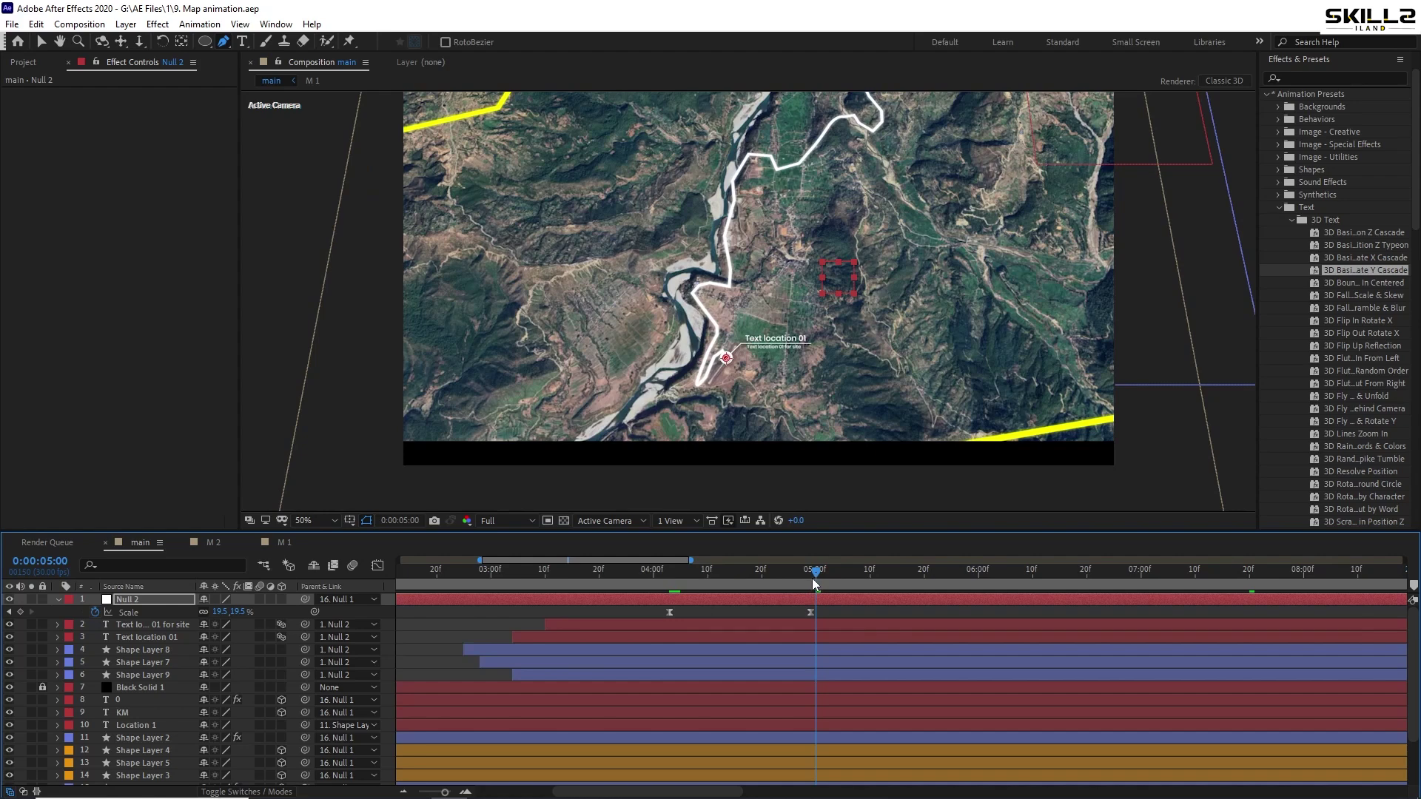
drag(814, 583, 810, 583)
drag(222, 612, 313, 610)
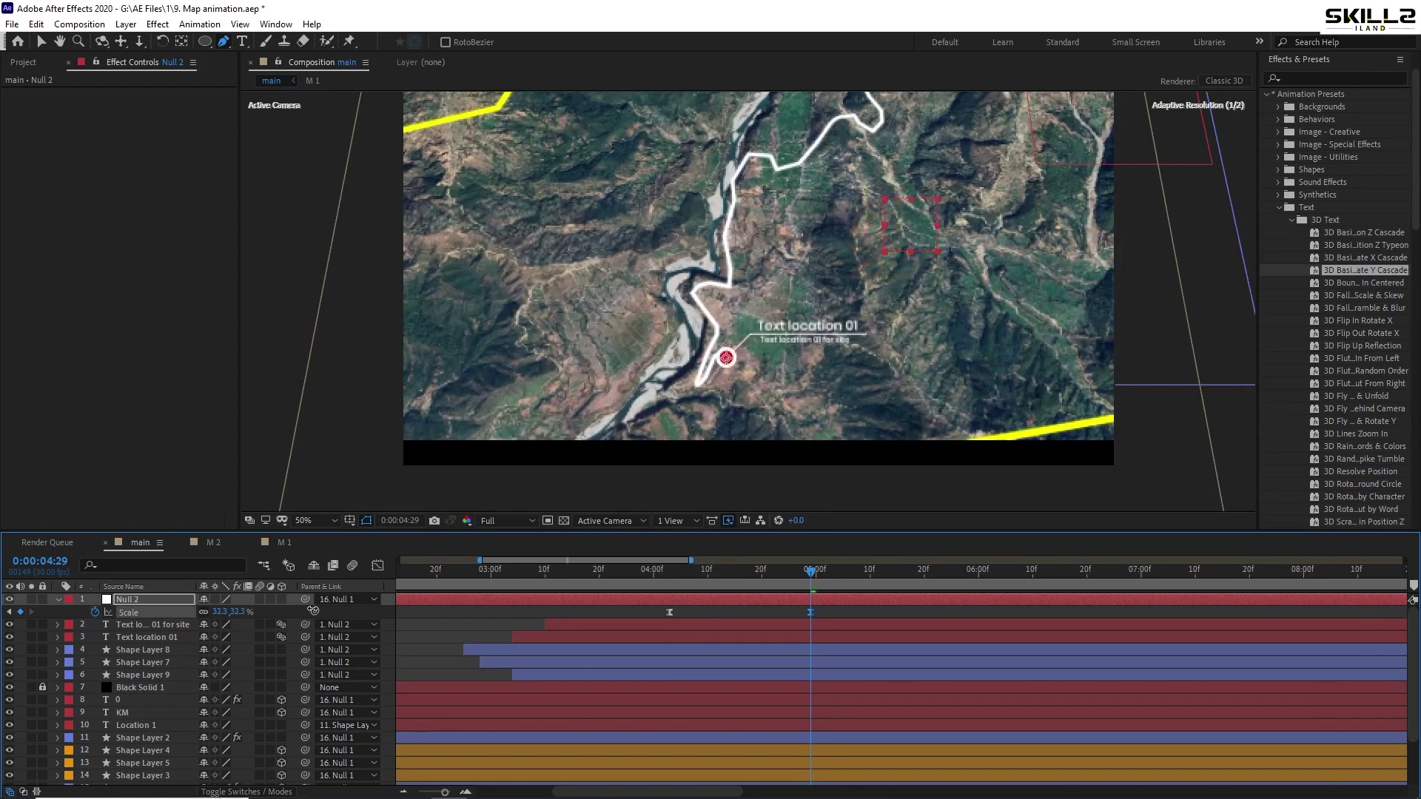
Add a Stroke Width keyframe to Stroke 1 of Shape Layer 6's route line at 0:00:04:03
drag(768, 572, 670, 579)
key(v)
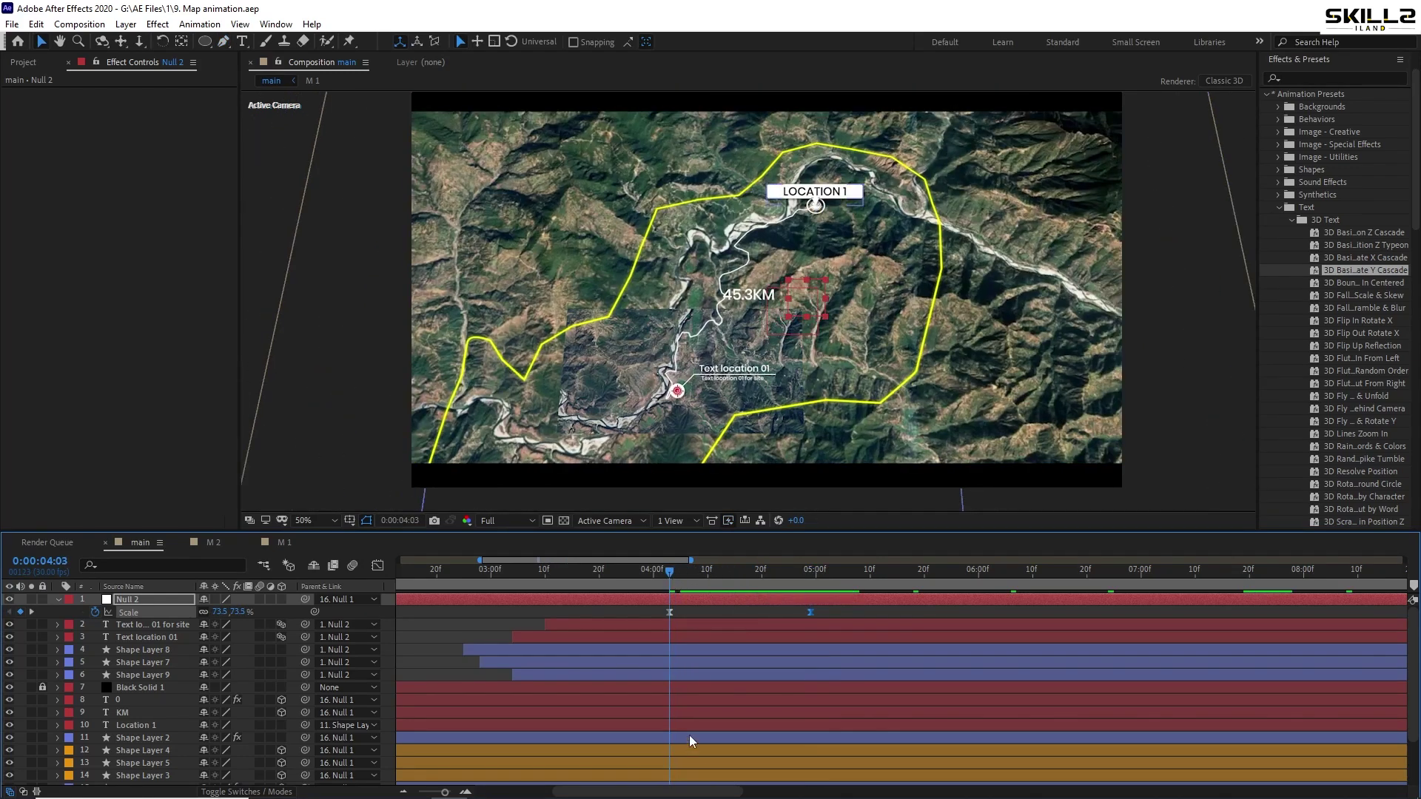
scroll(689, 734, down, 2)
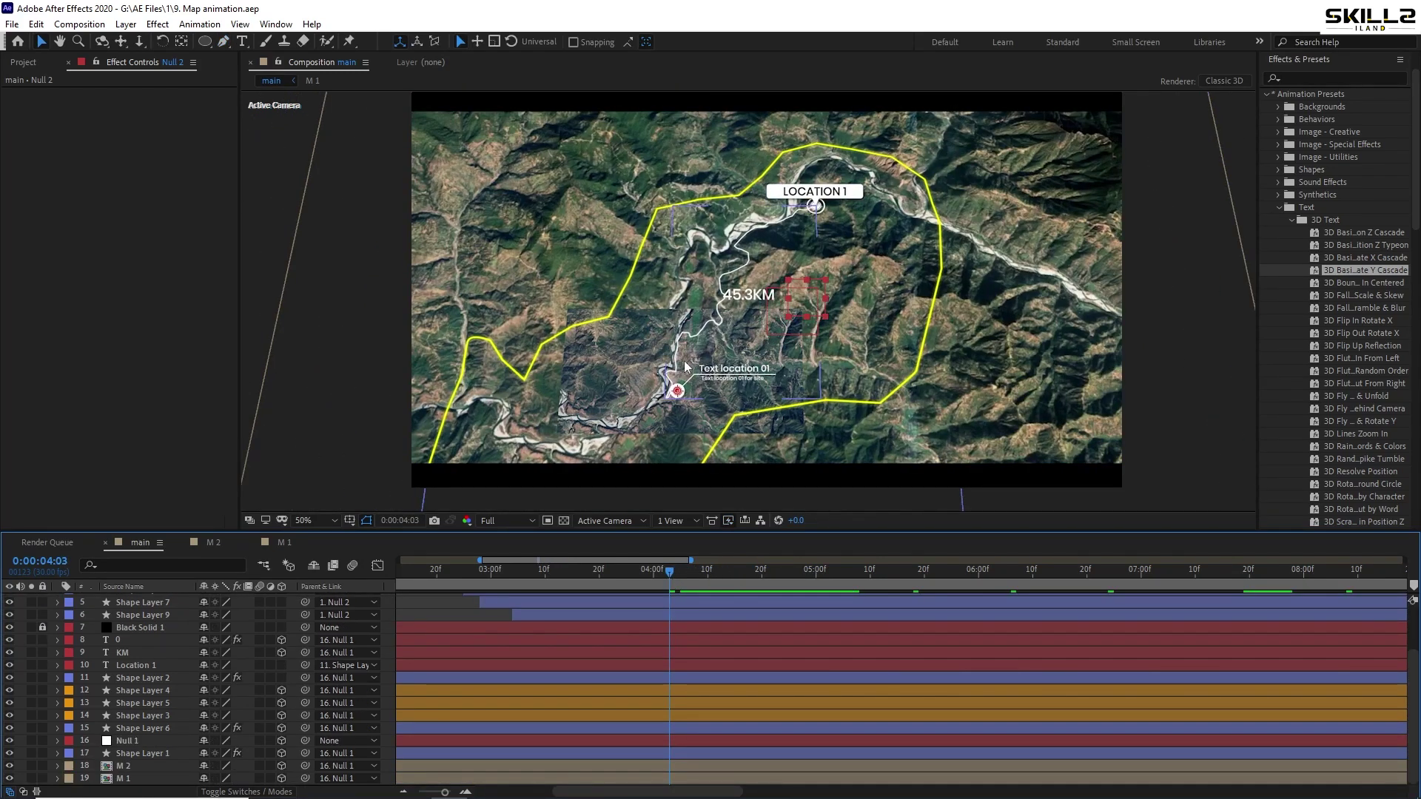
click(687, 729)
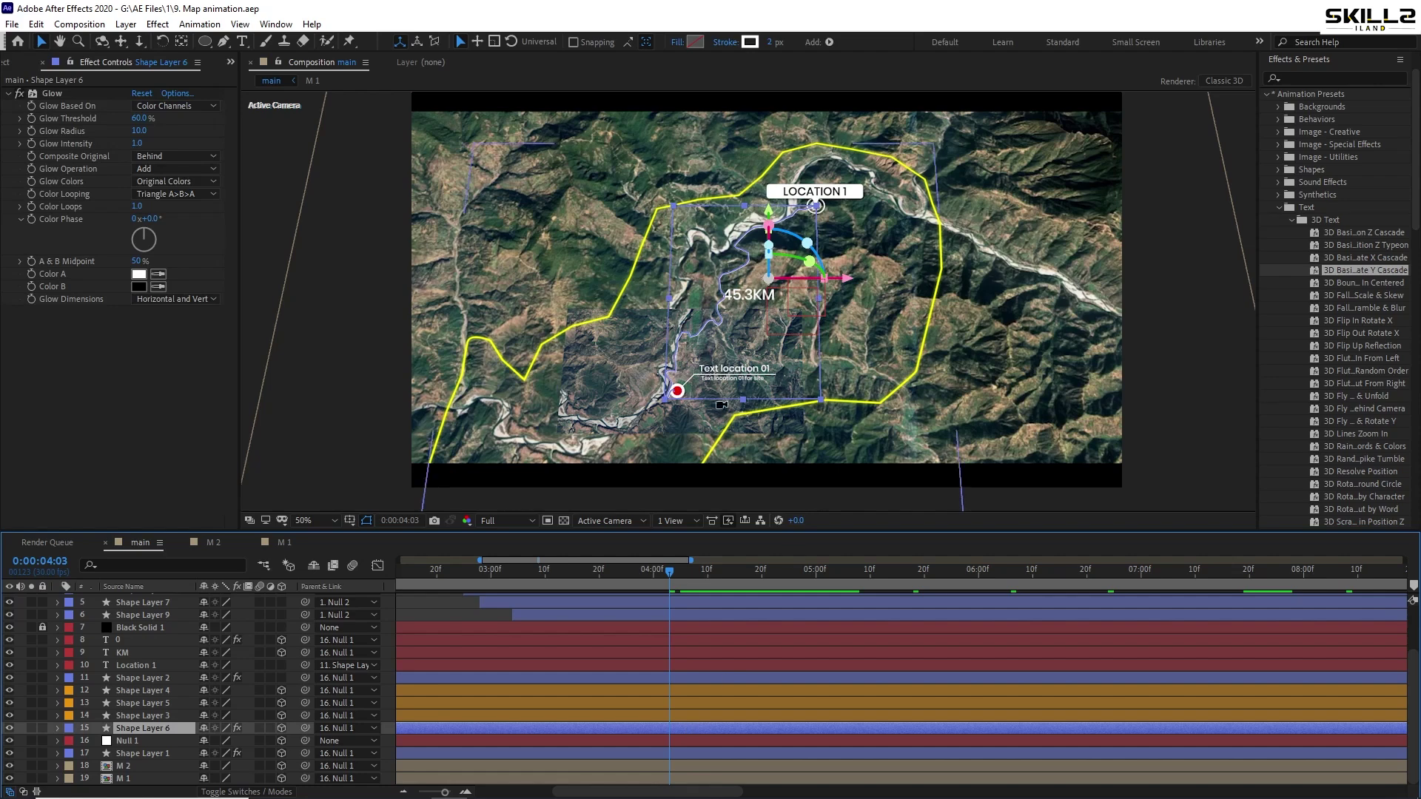
scroll(681, 397, up, 2)
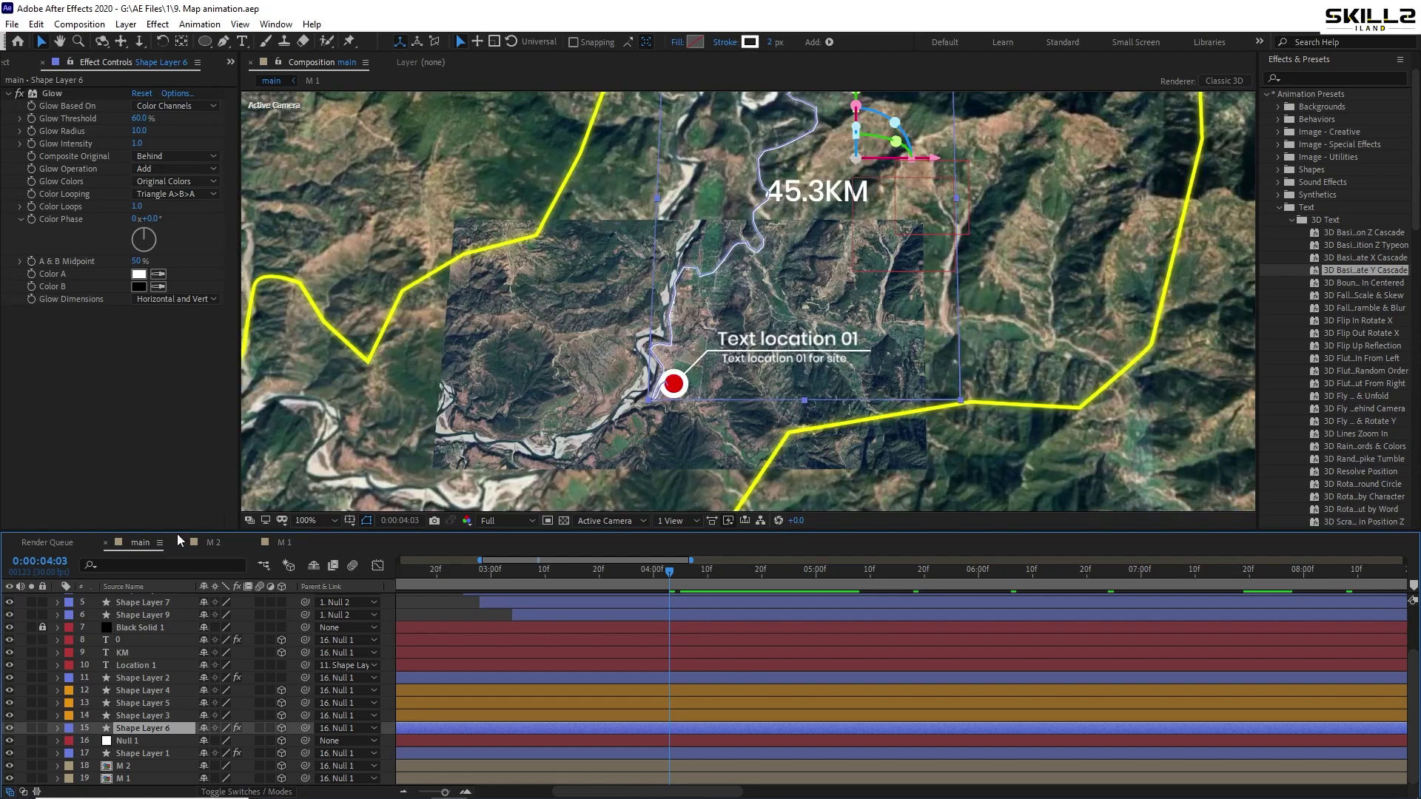
click(57, 728)
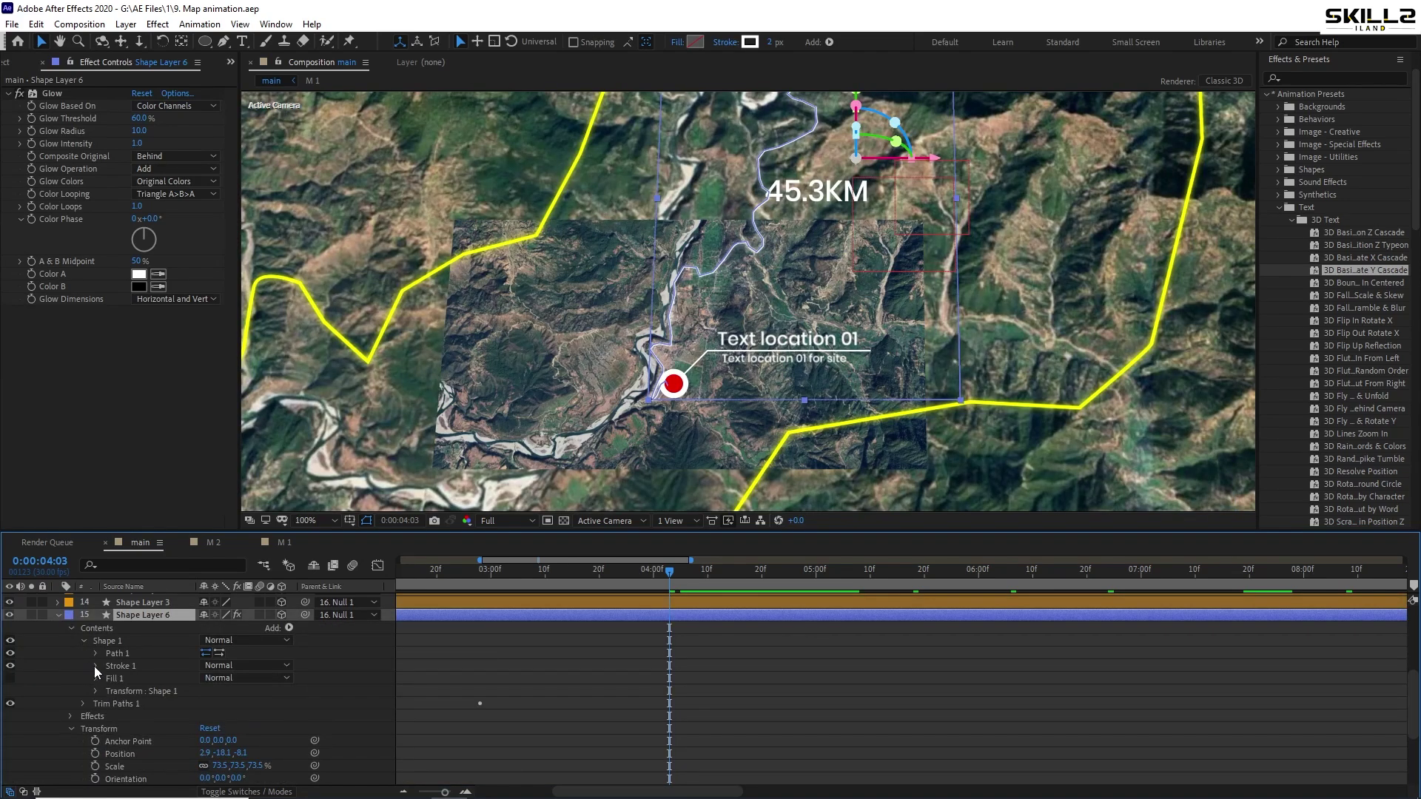
click(96, 665)
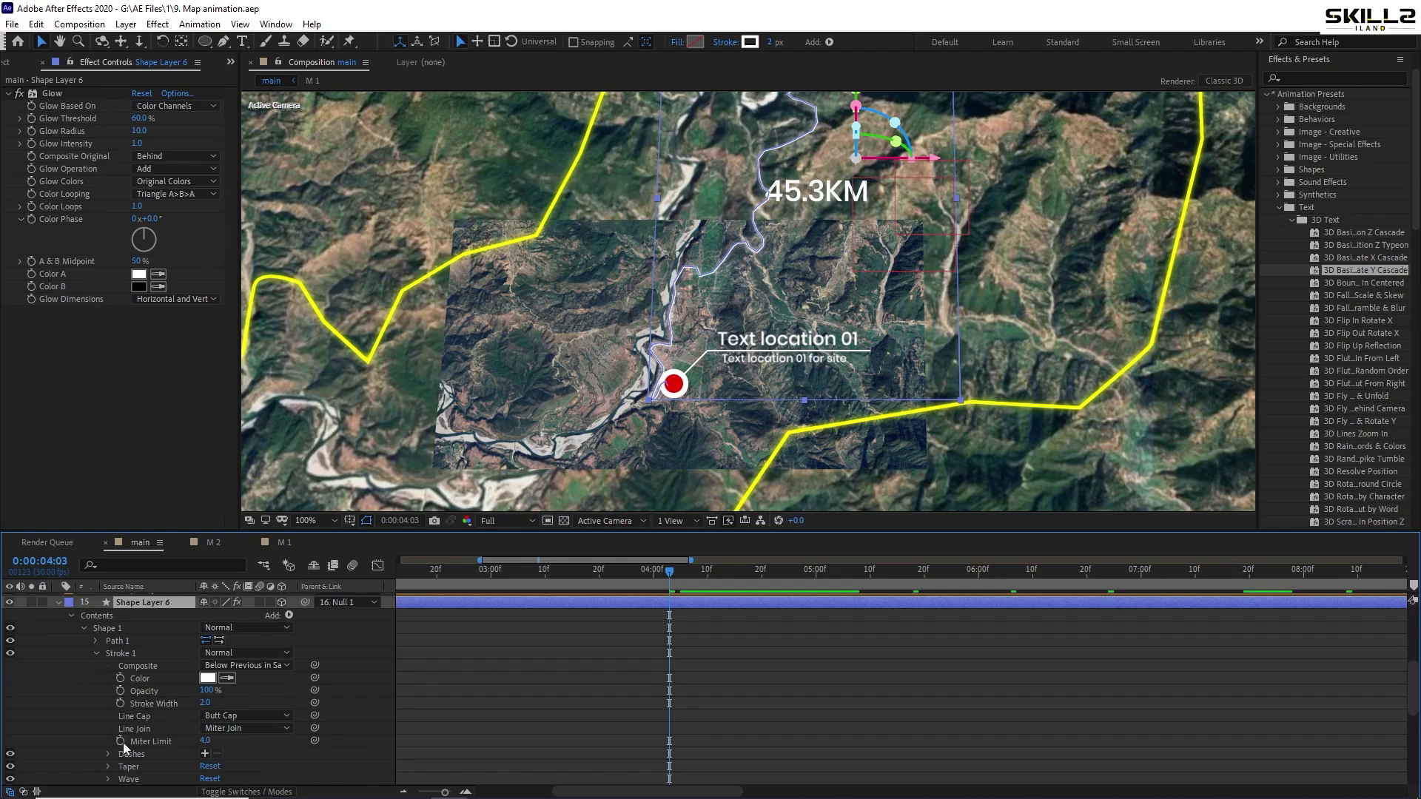
click(121, 702)
Set Shape Layer 6's Stroke Width to 0.5 at 0:00:04:29
drag(702, 582, 810, 583)
scroll(762, 632, up, 3)
scroll(770, 607, up, 2)
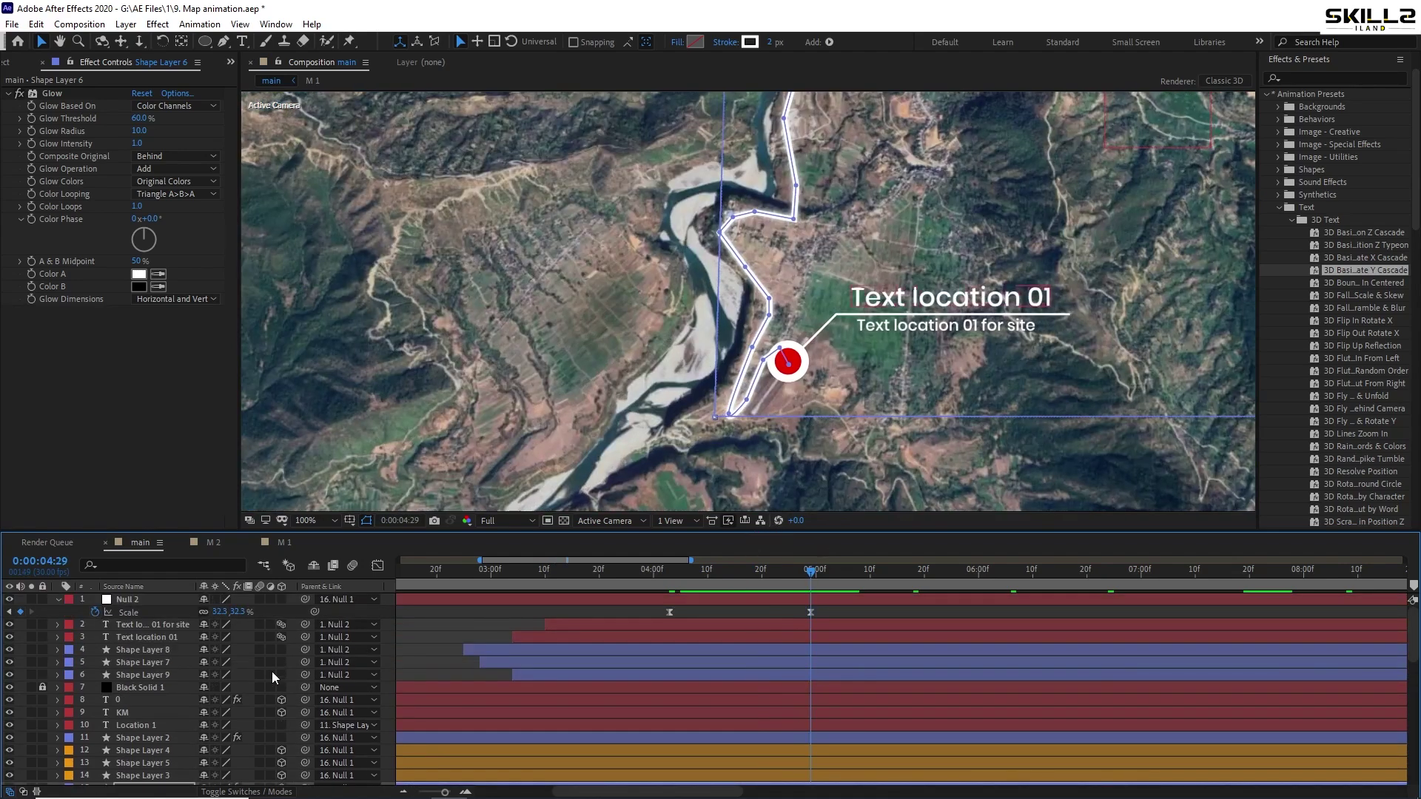
key(u)
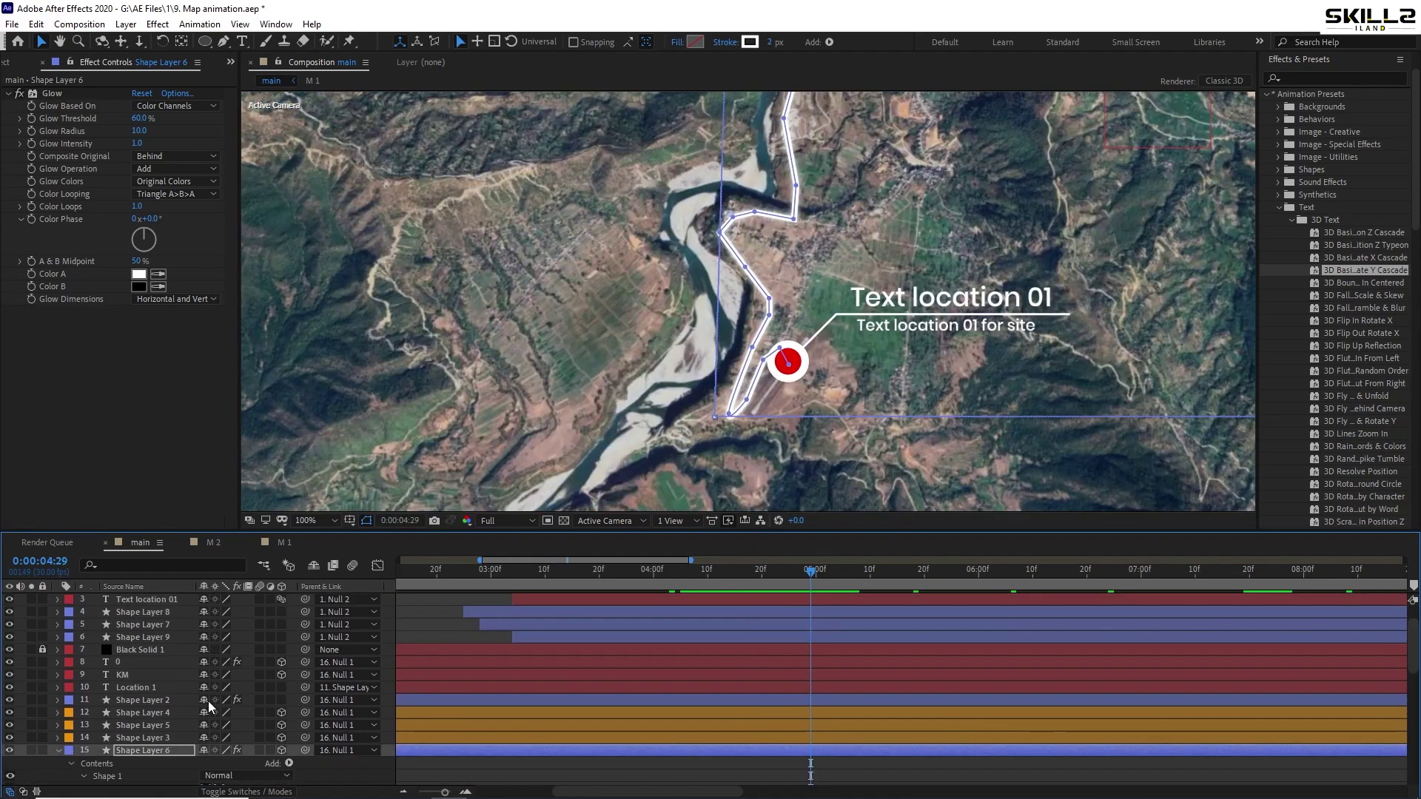
scroll(208, 700, down, 3)
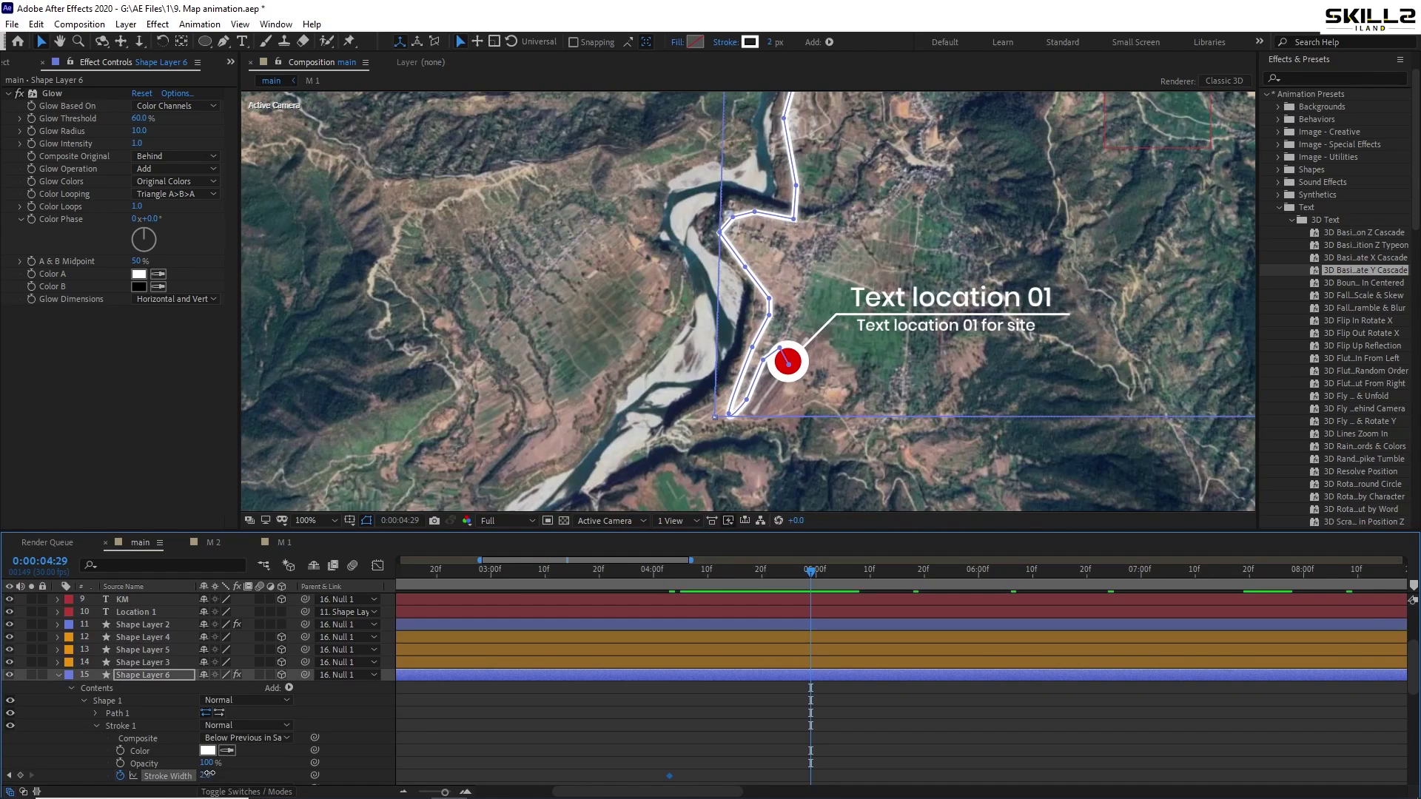
click(207, 775)
text(0.5)
click(586, 766)
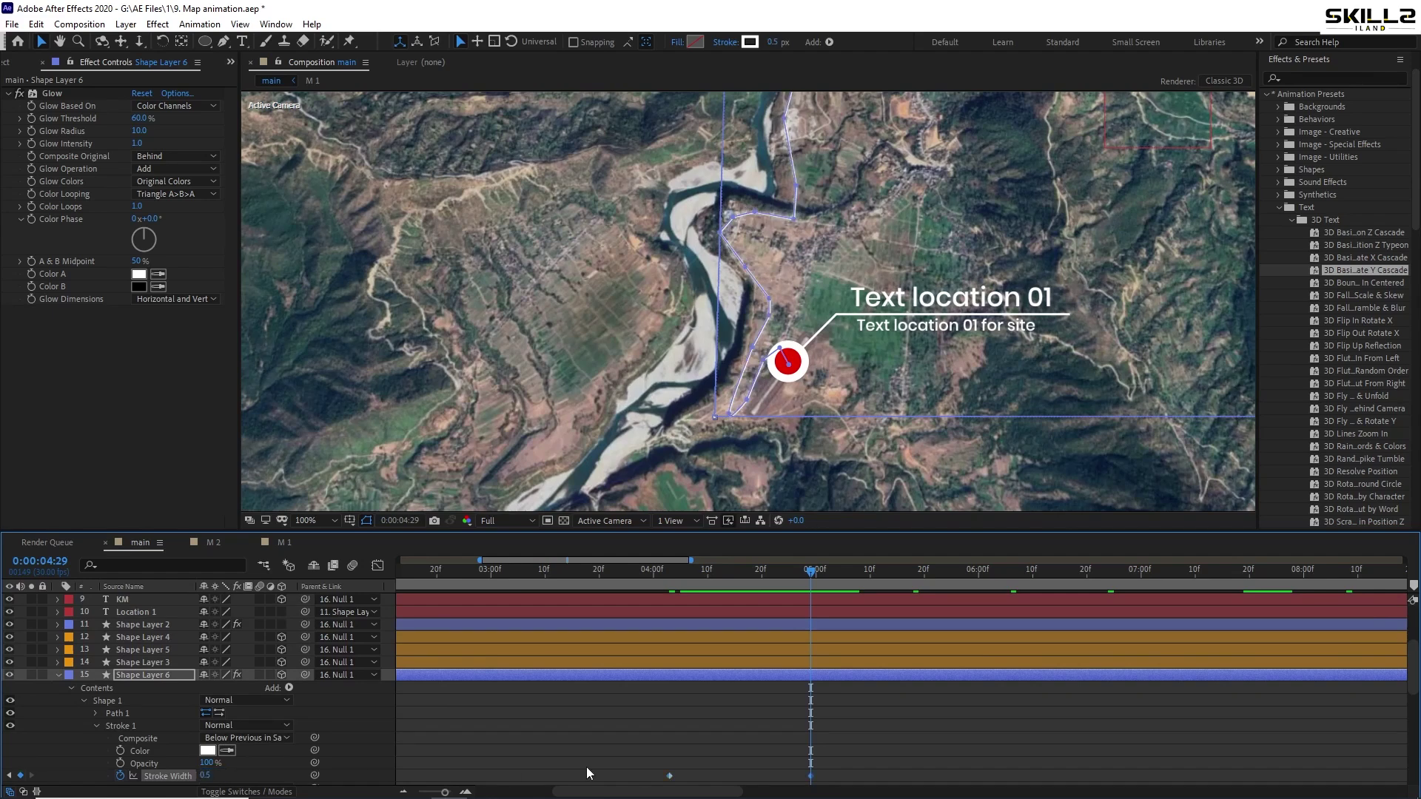
Change the 0:00:04:29 Stroke Width to 1, apply Easy Ease to both Stroke Width keyframes, and save
click(208, 775)
text(1)
key(Return)
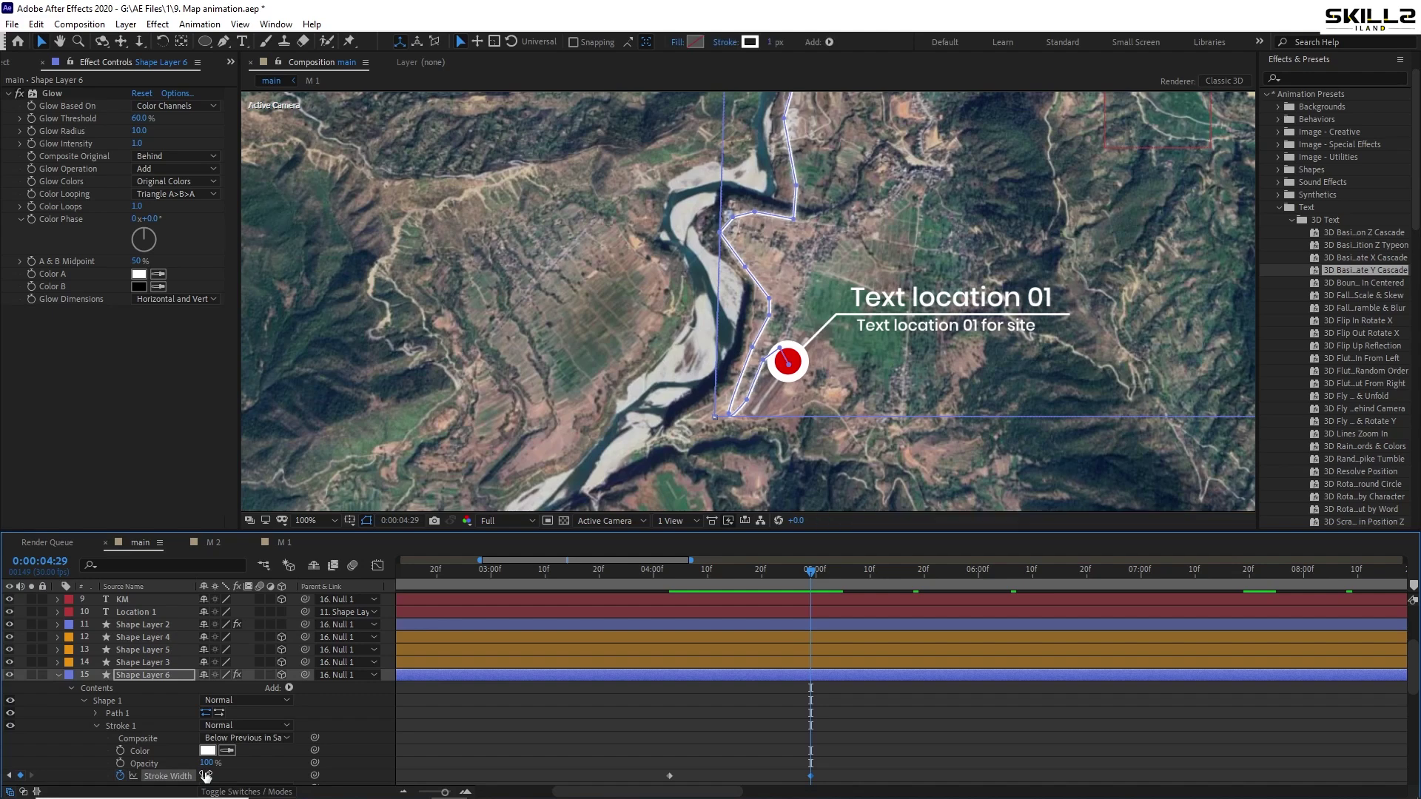
drag(839, 744, 649, 786)
key(ctrl+s)
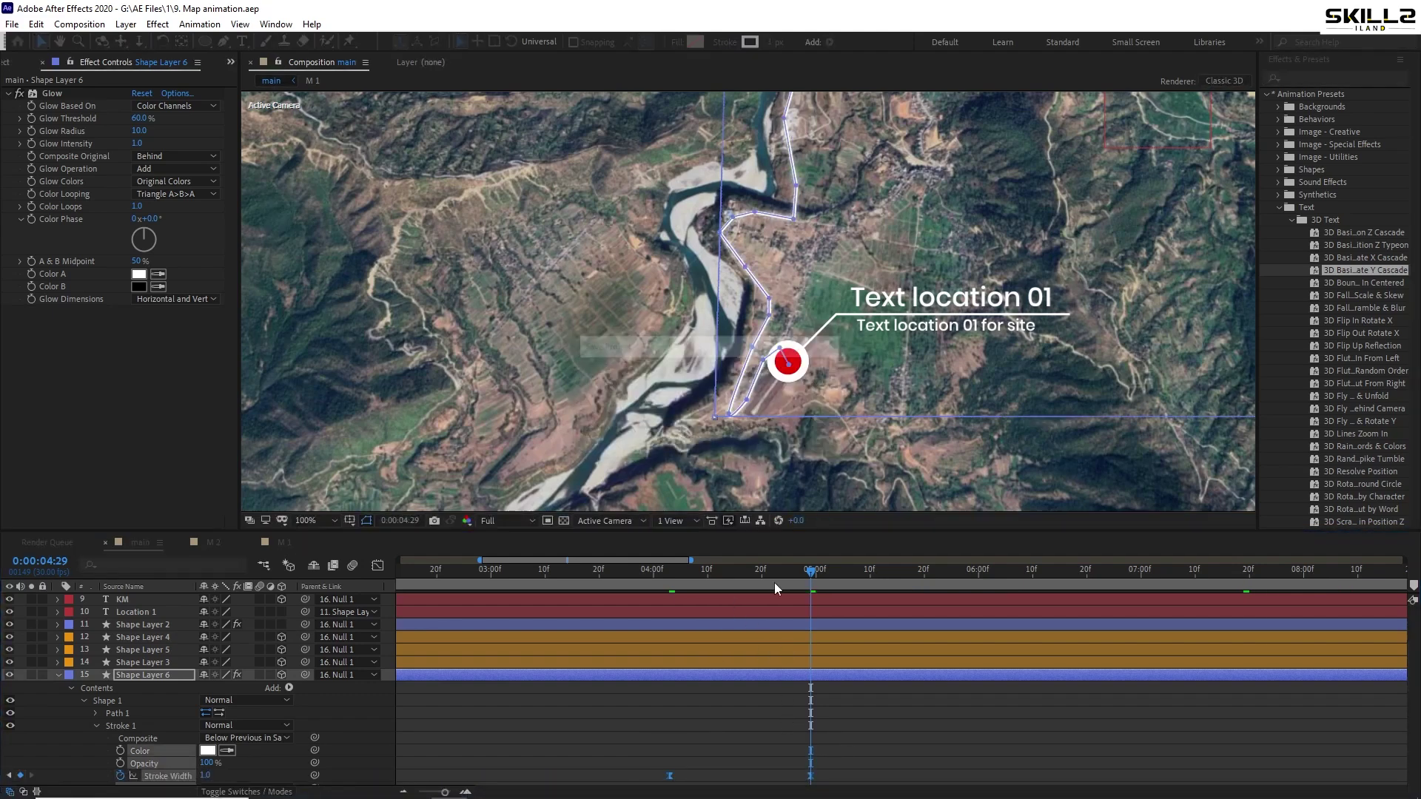
Go to 0:00:04:08 near the start of the zoom and collapse Shape Layer 6's properties
key(comma)
drag(691, 576, 672, 581)
key(comma)
key(minus)
key(Page_Down)
key(Page_Down)
key(Page_Down)
key(Page_Down)
key(Page_Down)
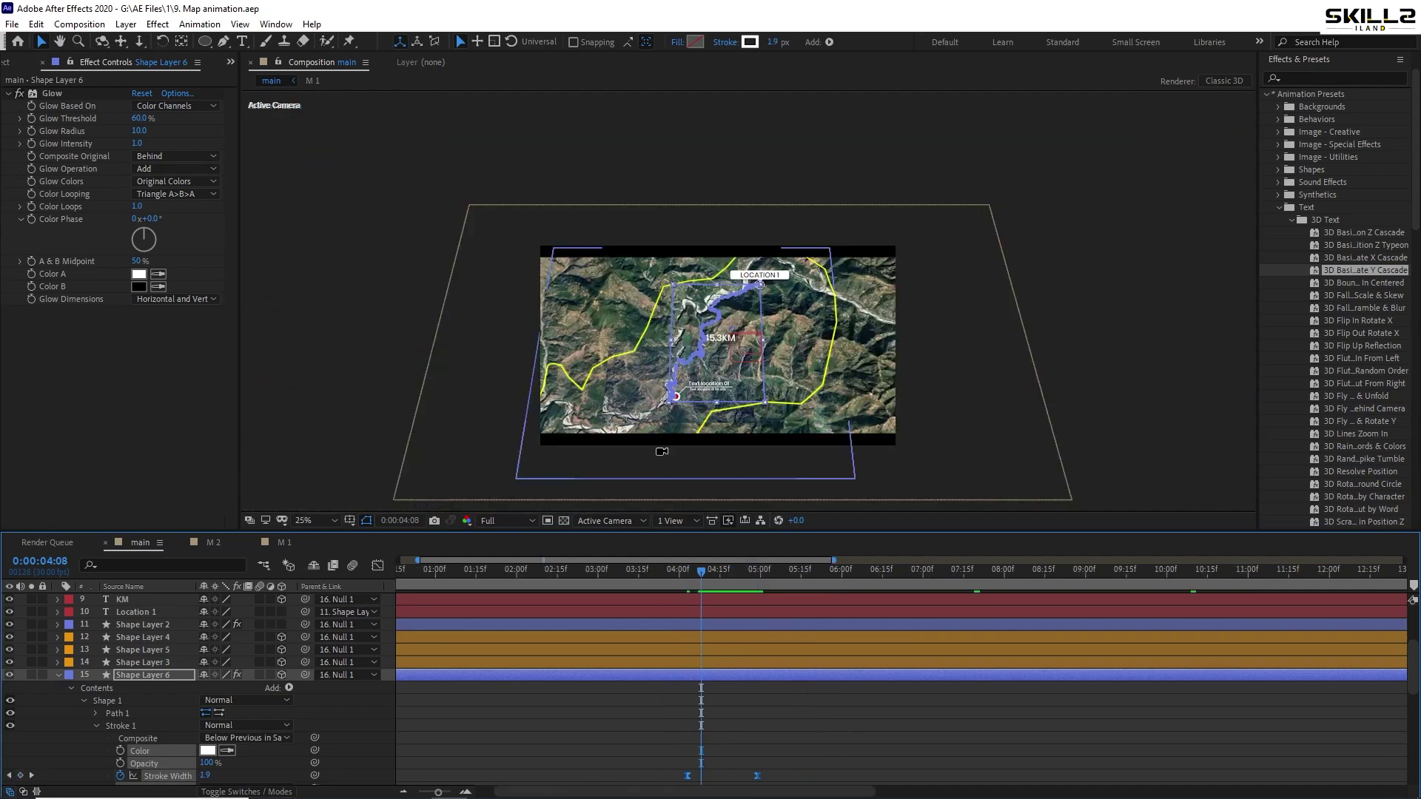
scroll(700, 731, down, 3)
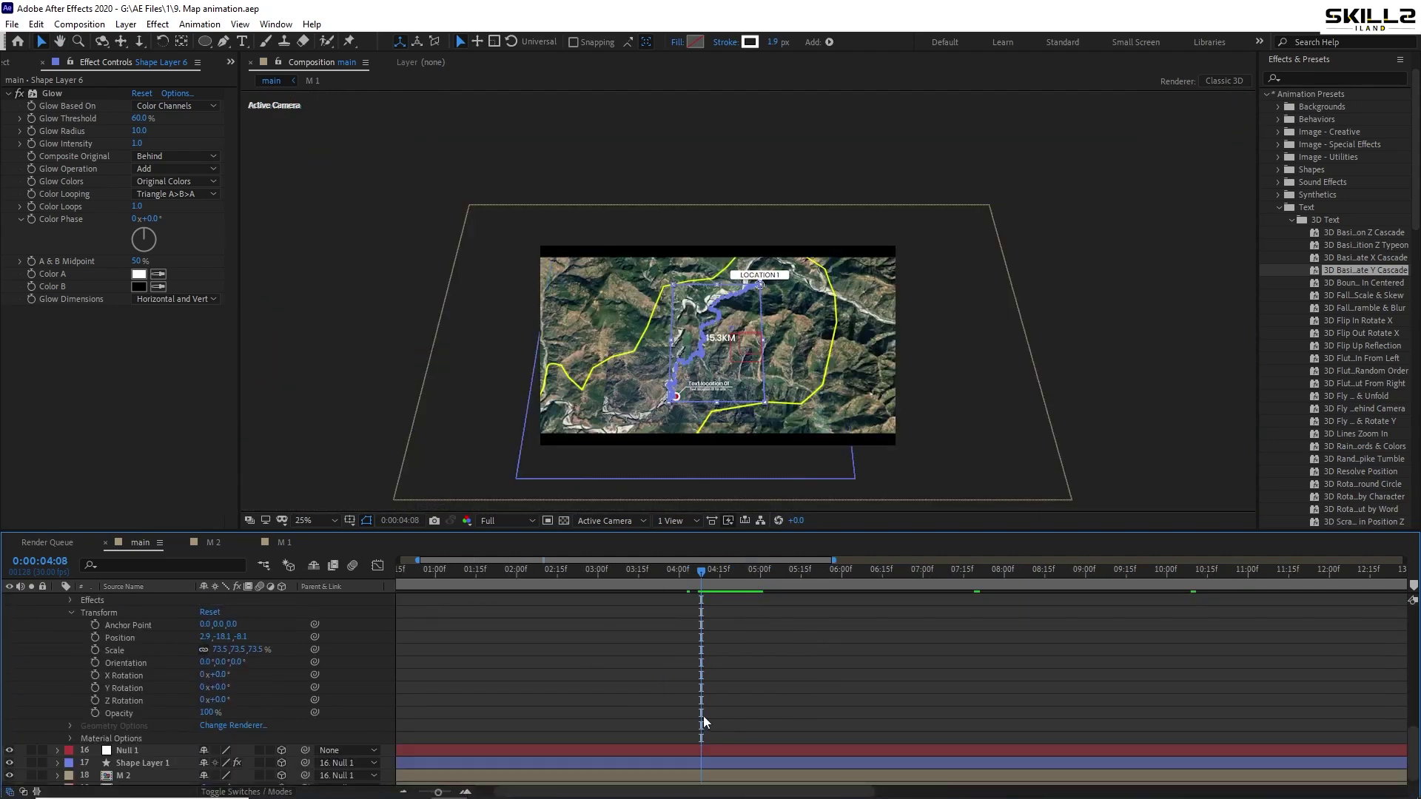
scroll(703, 717, up, 2)
click(59, 599)
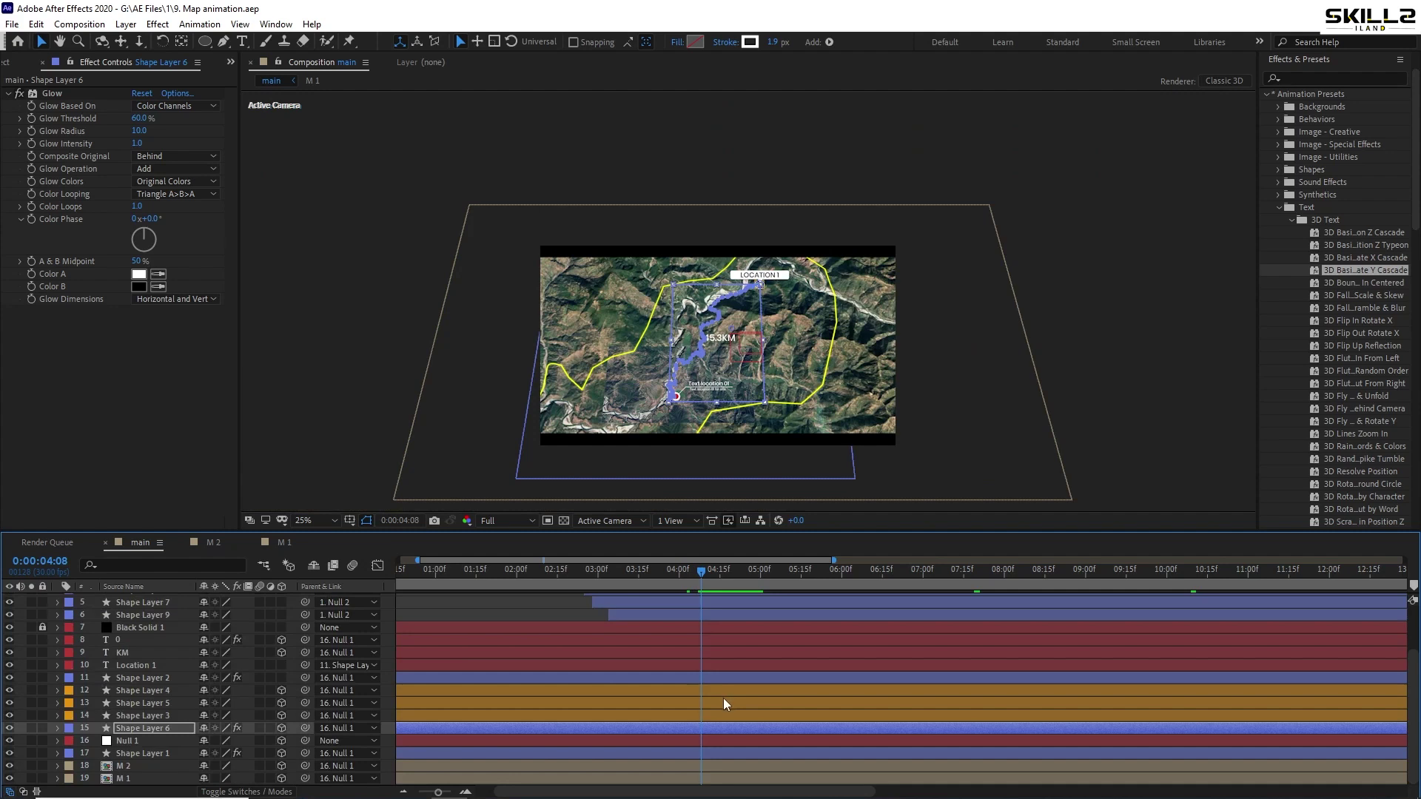
Keyframe the M 2 layer's Opacity at 0% at 0:00:04:08
click(699, 763)
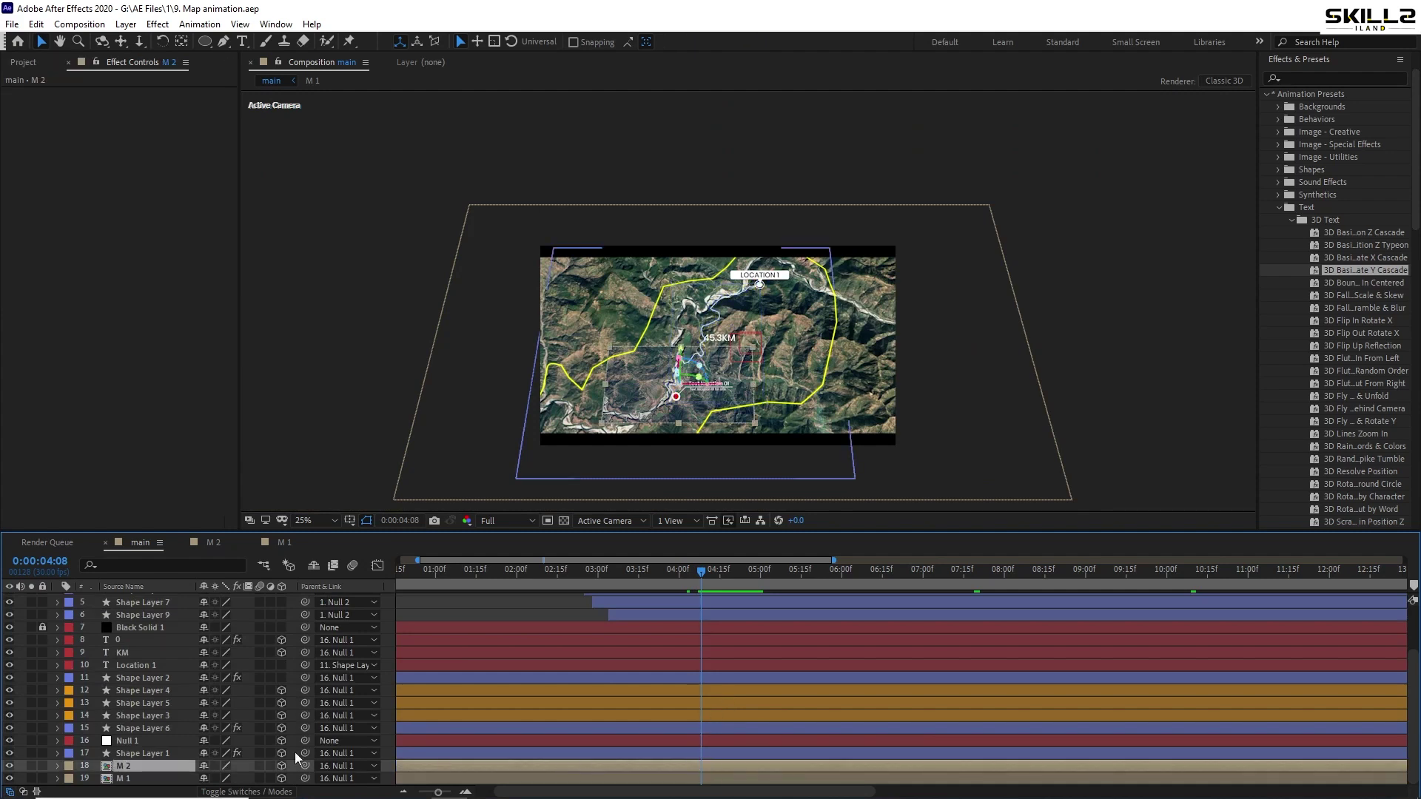
key(s)
key(alt+shift+t)
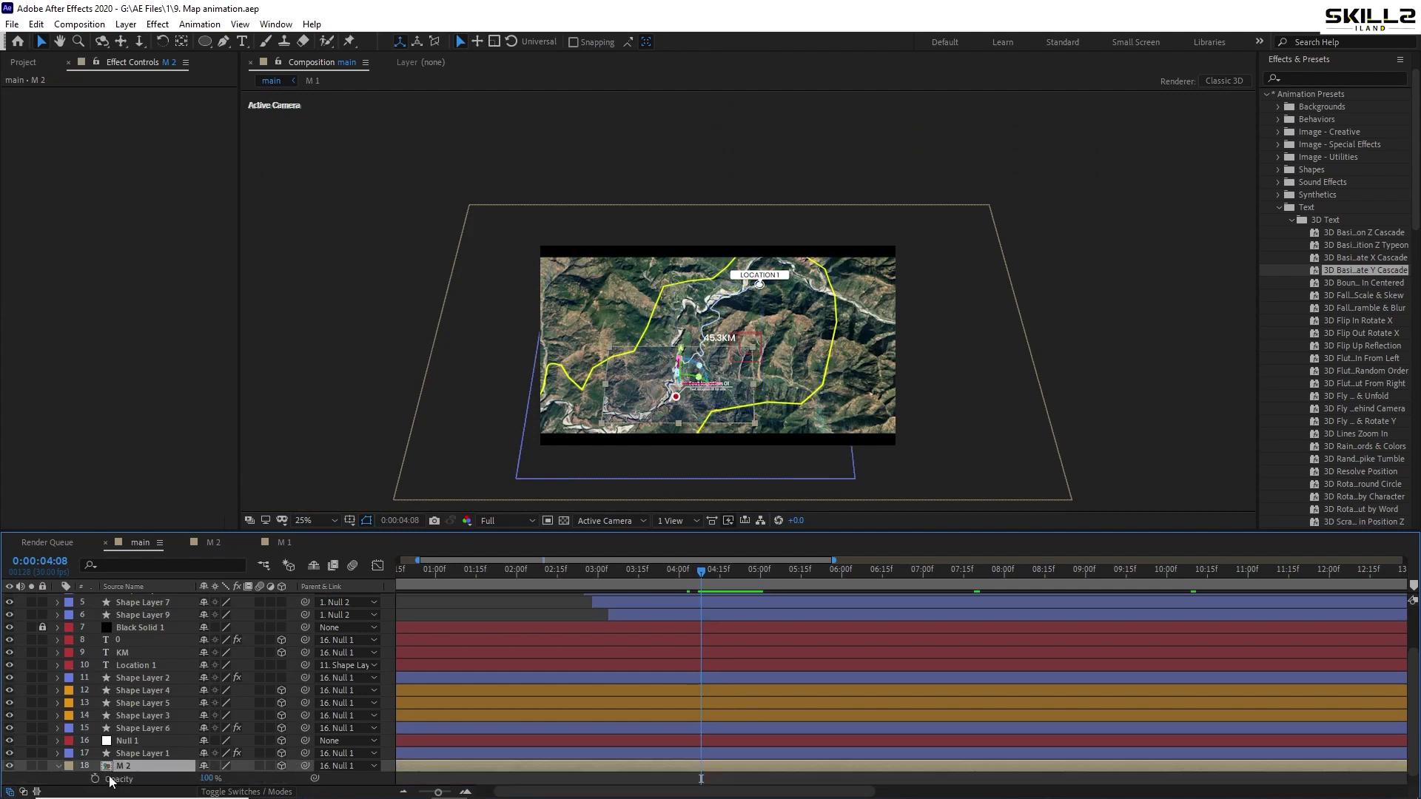
drag(204, 779, 103, 779)
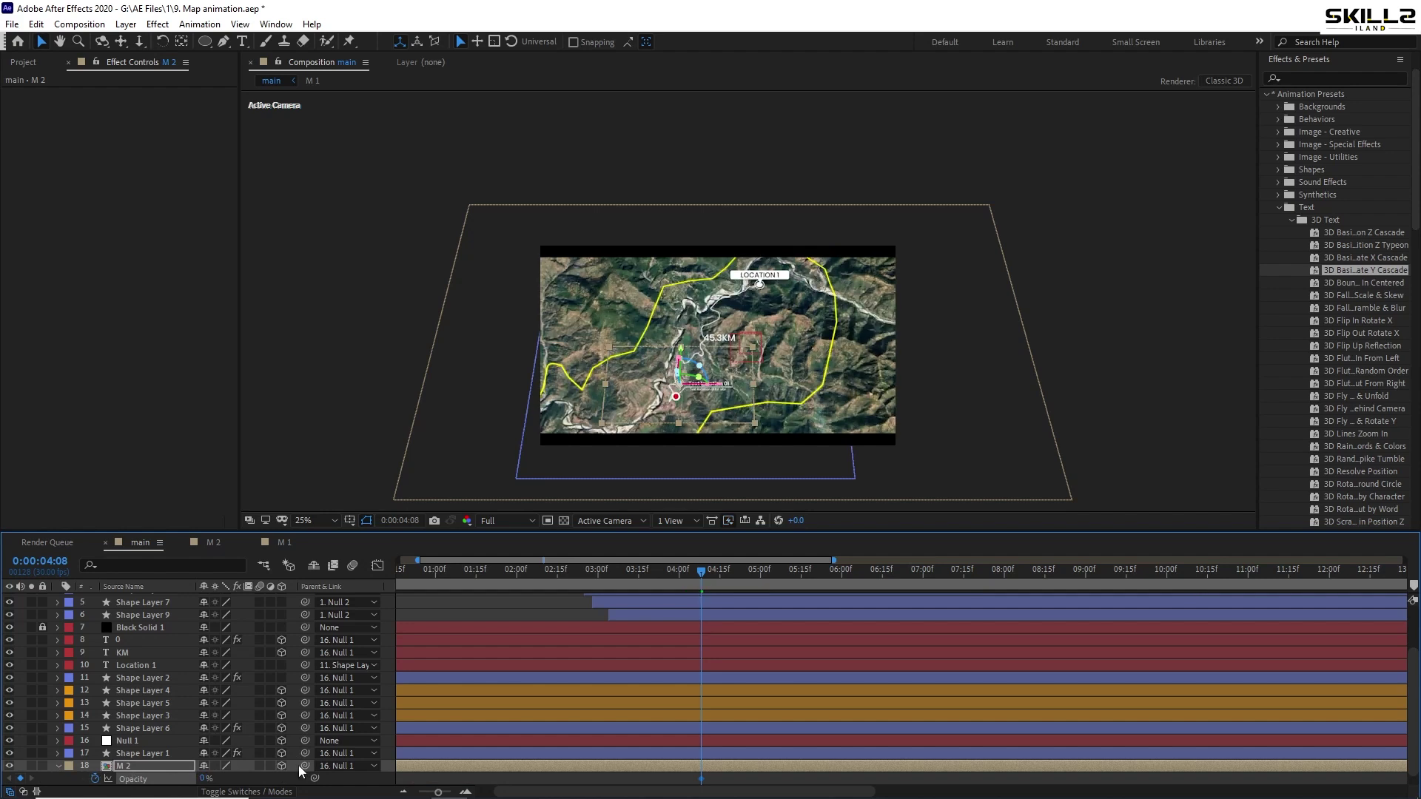
Set M 2's Opacity to 100% at 0:00:04:29, apply Easy Ease to both Opacity keyframes, and save
click(762, 577)
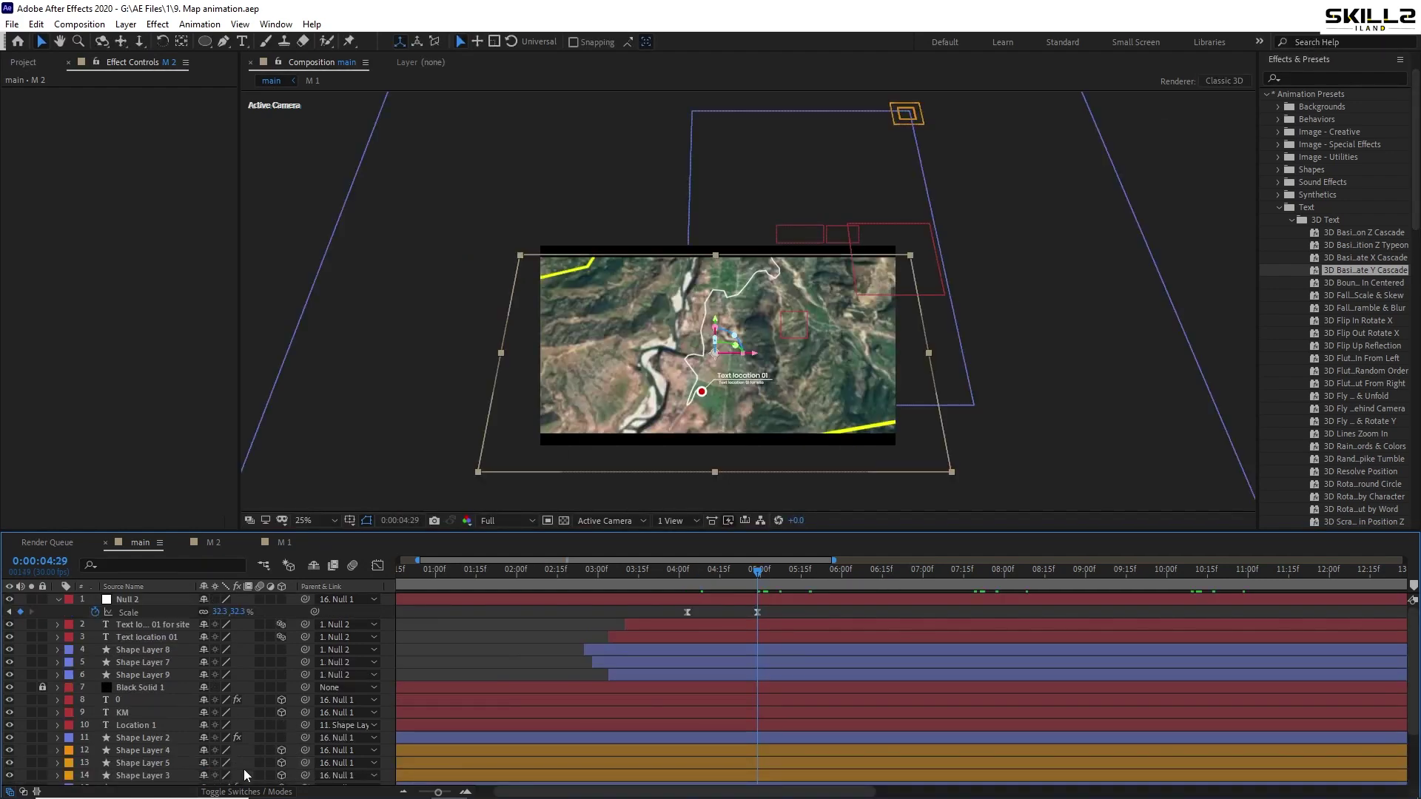
scroll(216, 743, down, 1)
drag(208, 765, 368, 764)
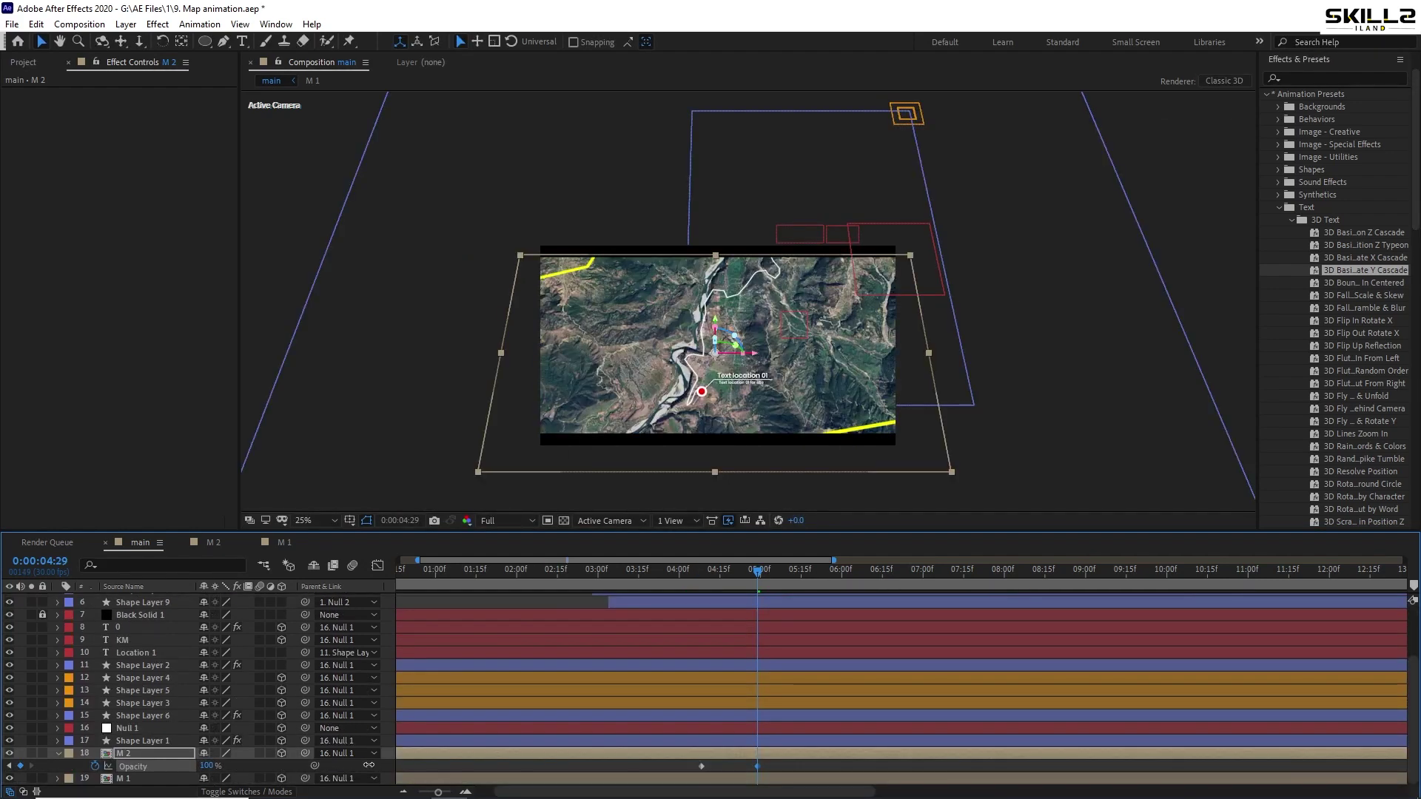
key(ctrl+s)
drag(774, 762, 700, 777)
Preview the detailed map's fade-in from 0:00:04:09 to 0:00:05:09 and collapse Null 2's properties
drag(712, 571, 703, 574)
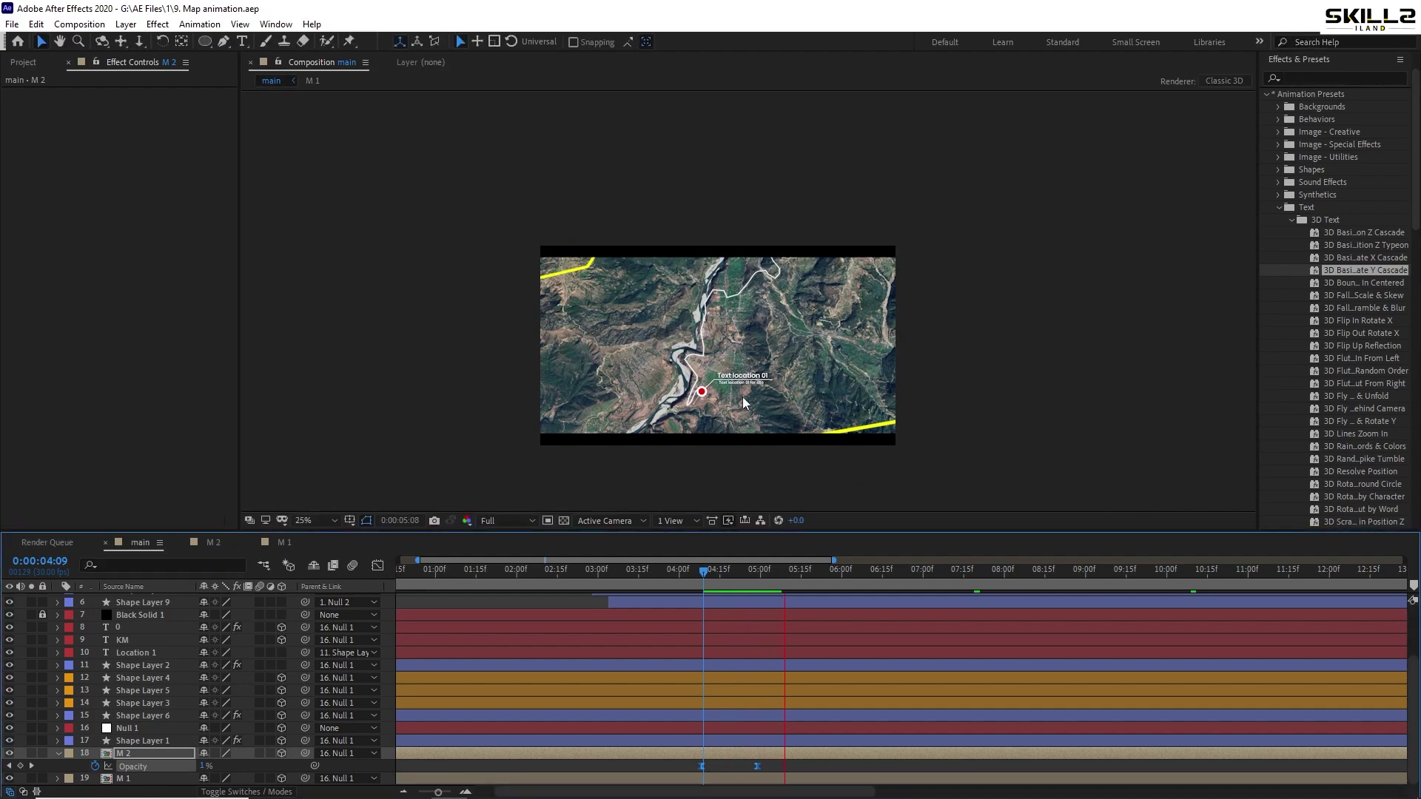
key(space)
scroll(729, 401, up, 2)
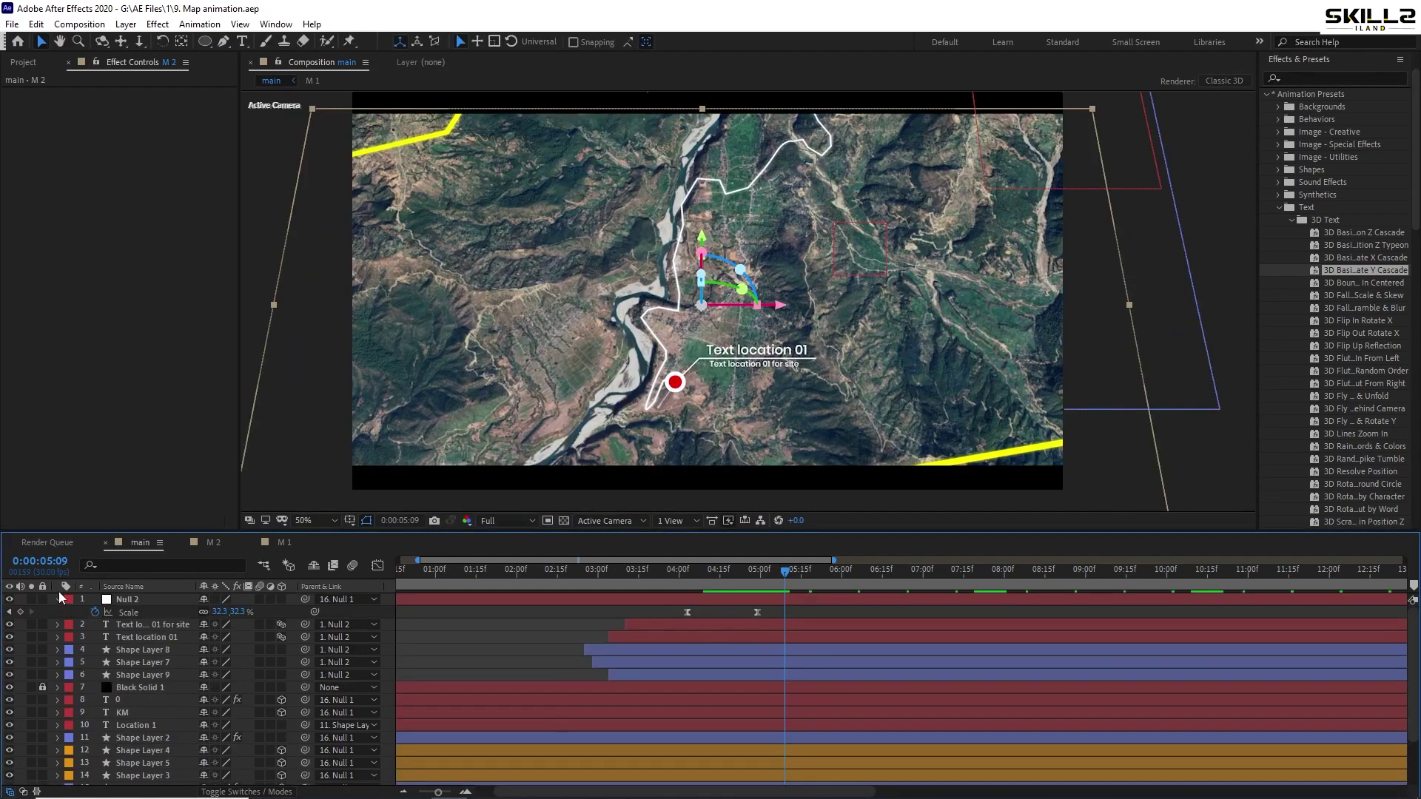
scroll(60, 592, up, 2)
key(s)
scroll(56, 614, up, 3)
Add paper piece.ai from the project as the top layer of the main composition
click(23, 62)
click(67, 211)
drag(54, 214, 110, 604)
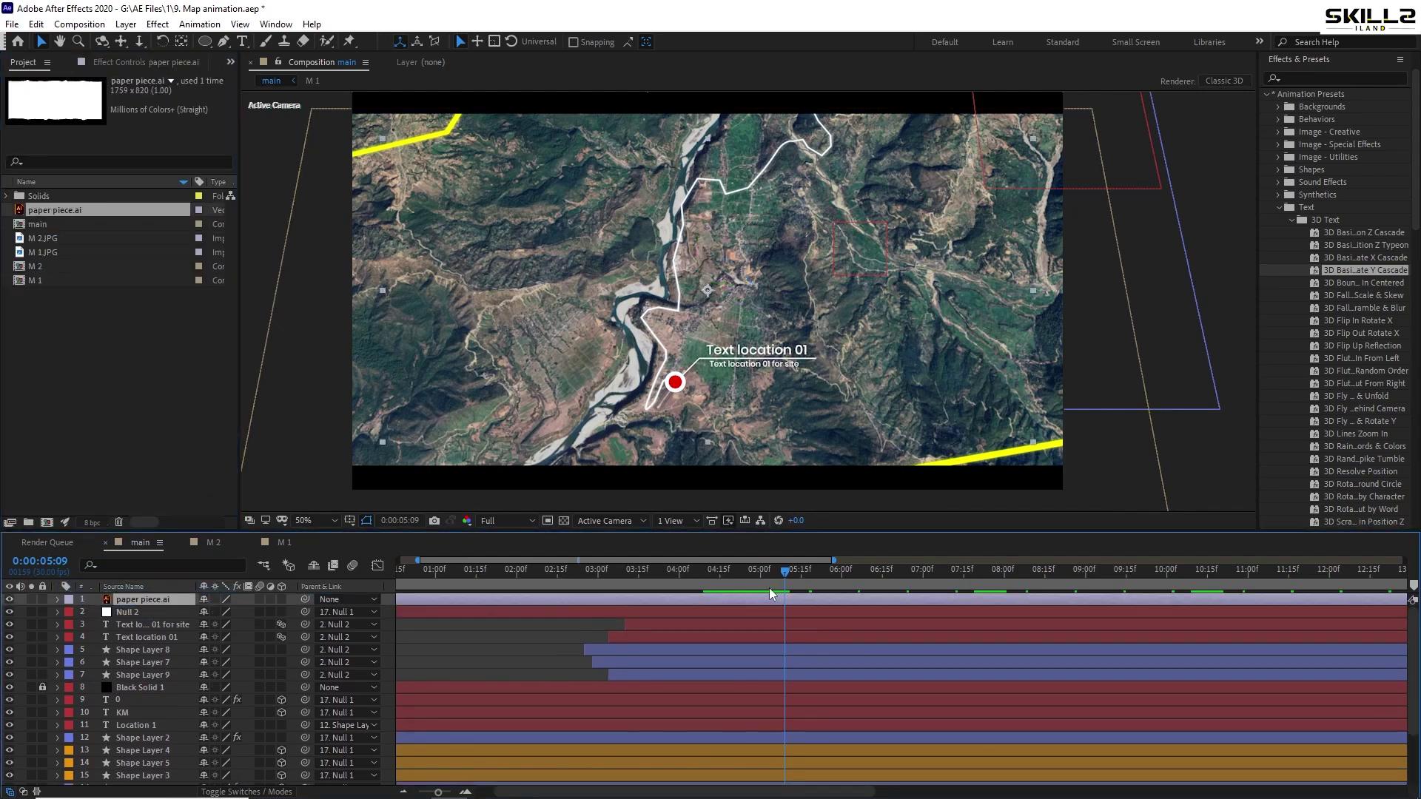
Scale the paper piece to 59% and move it up over the map, above the location callout
key(s)
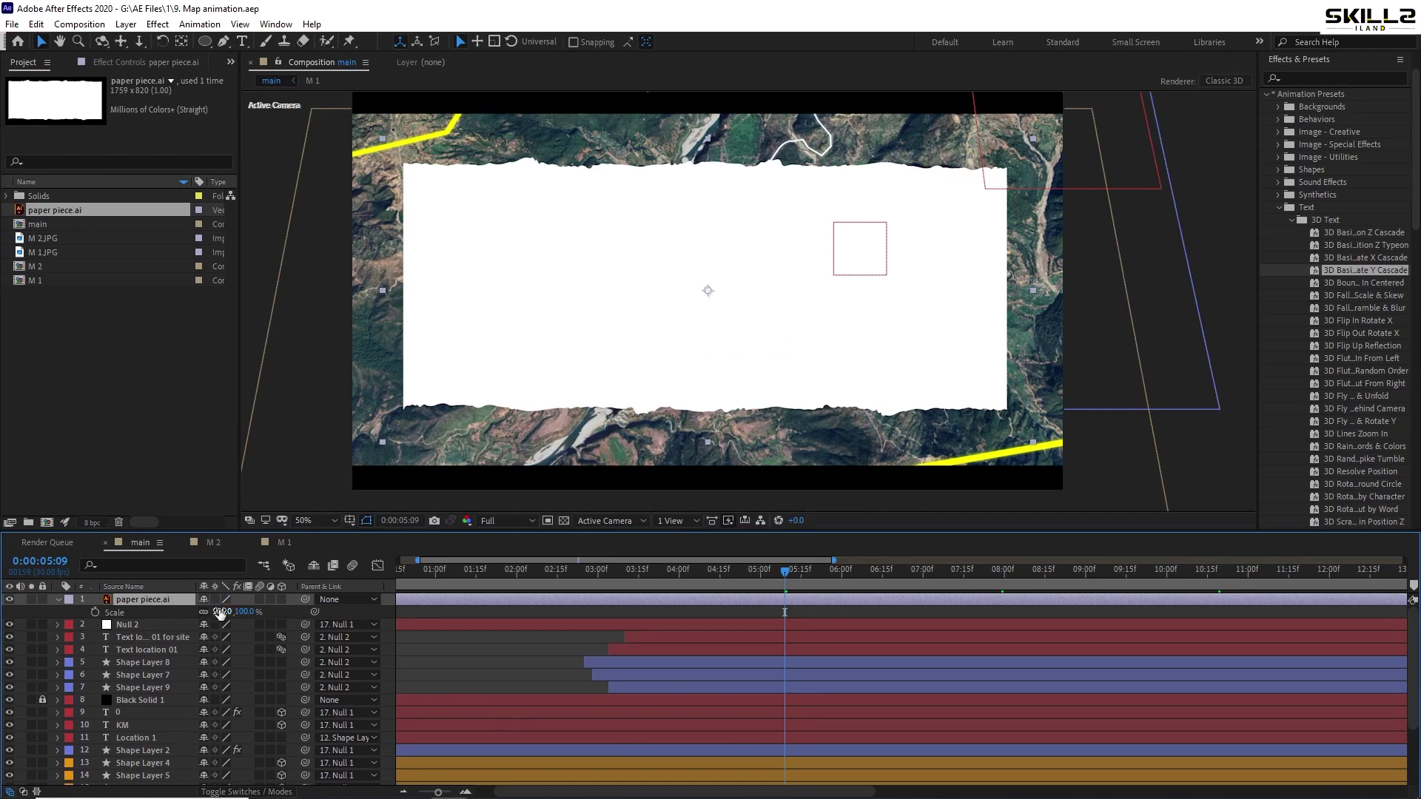
drag(220, 612, 190, 606)
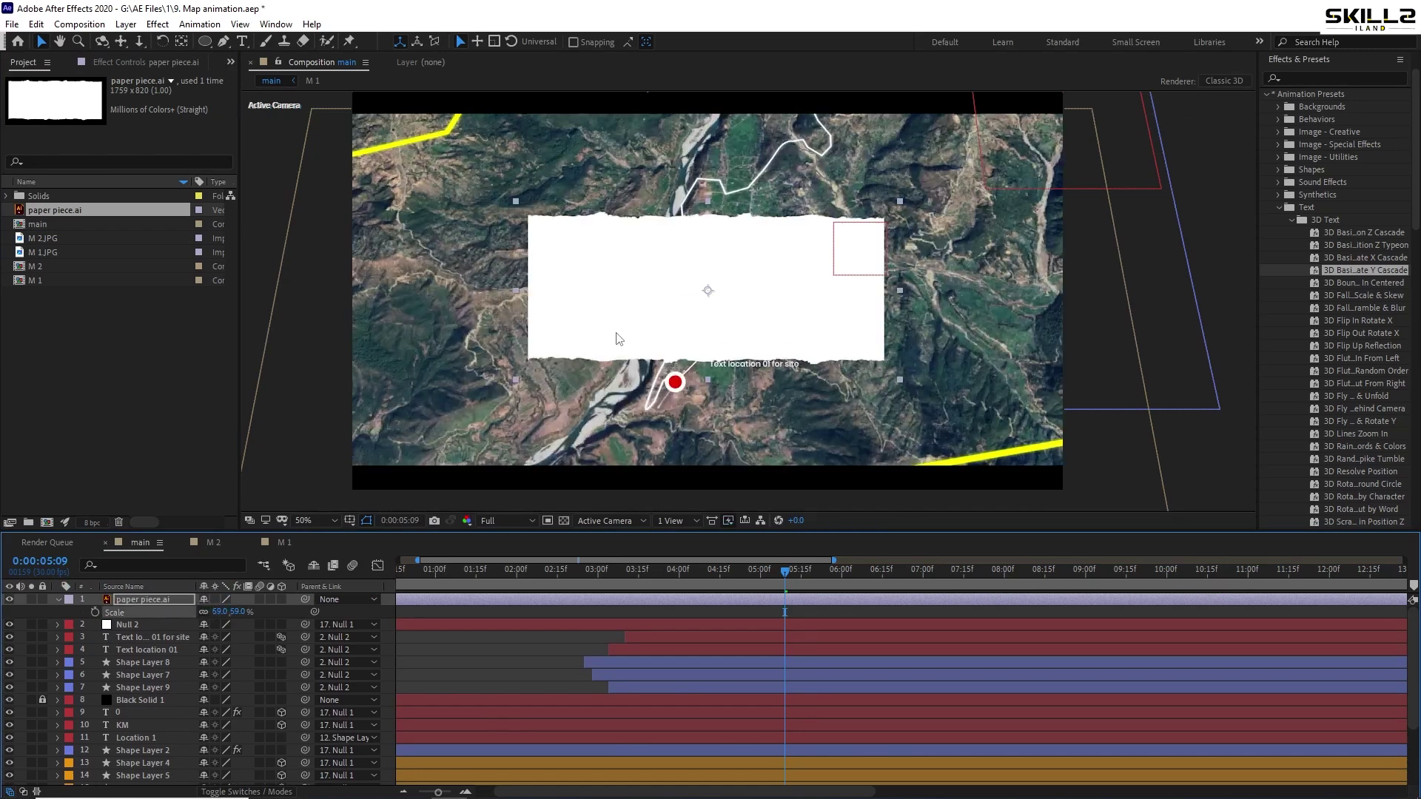
drag(728, 308, 723, 246)
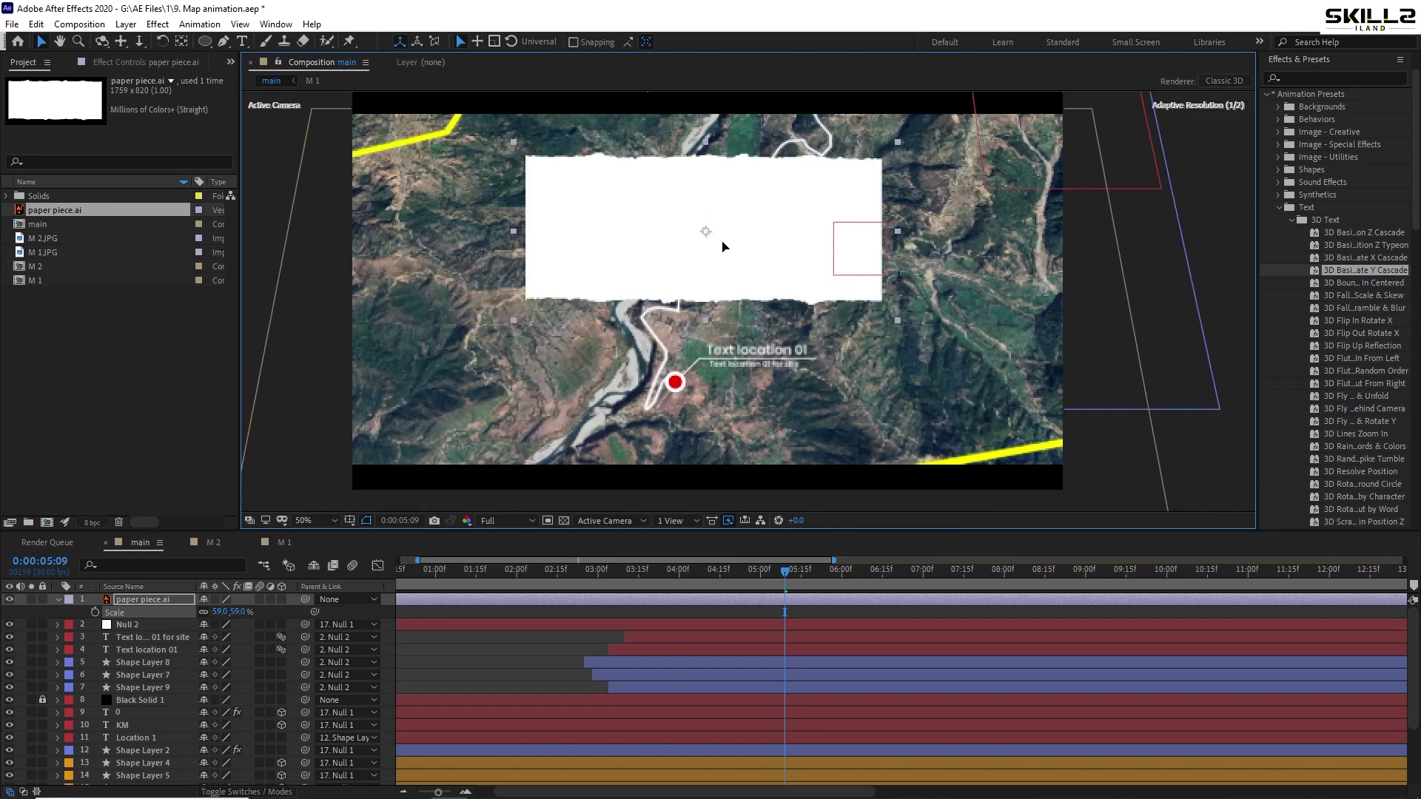
click(58, 599)
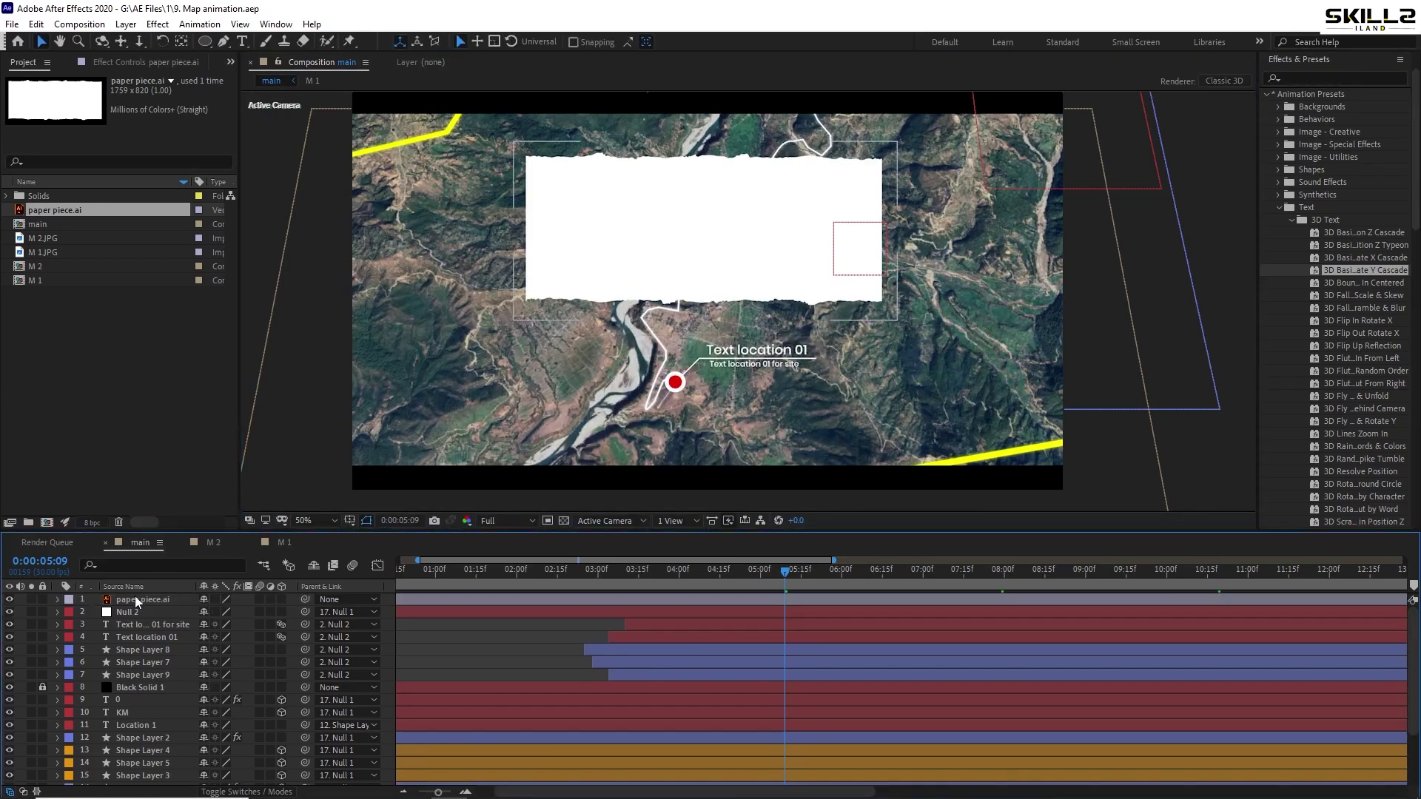
Apply a Drop Shadow to the paper piece with Opacity 100%, Distance 0 and Softness 162
click(1316, 80)
text(drop)
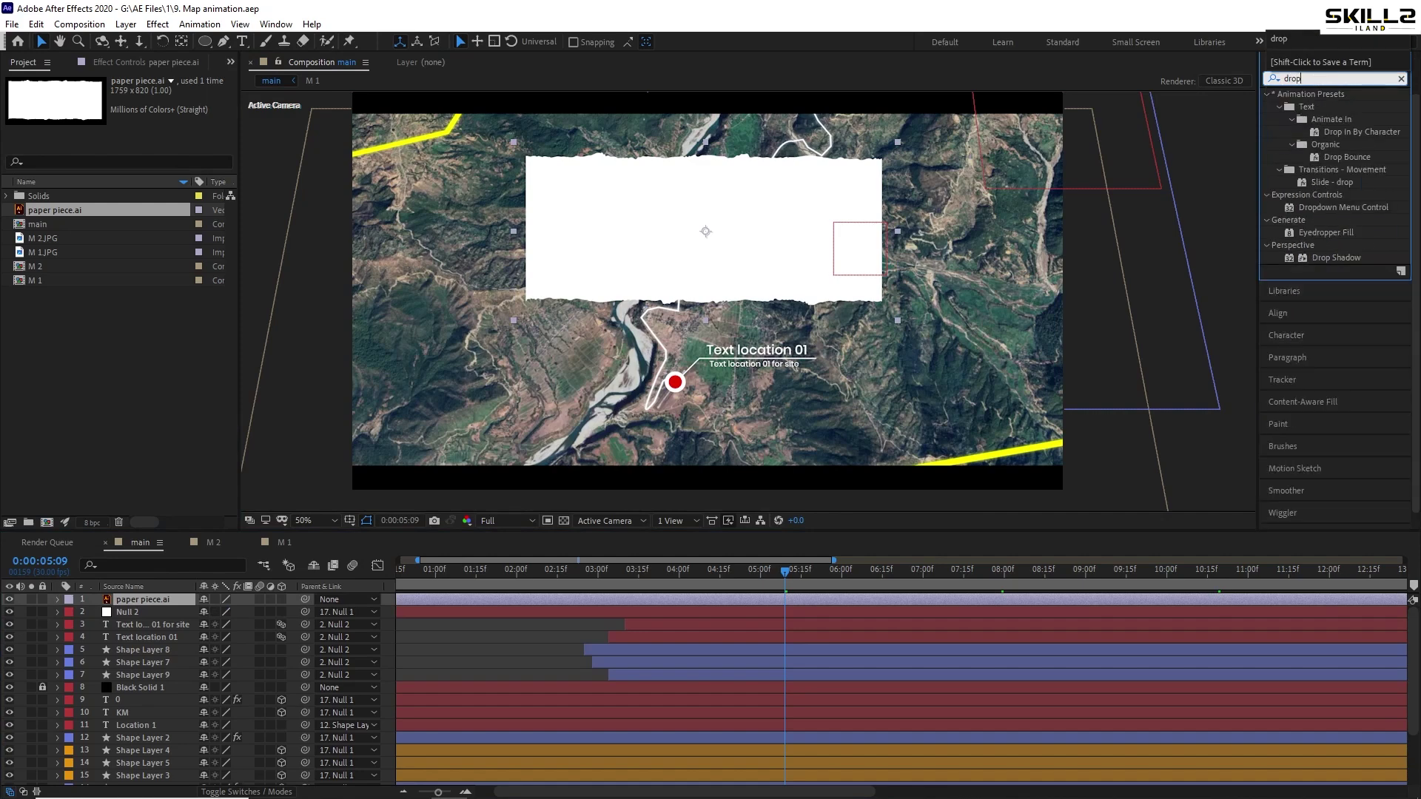
double_click(1336, 257)
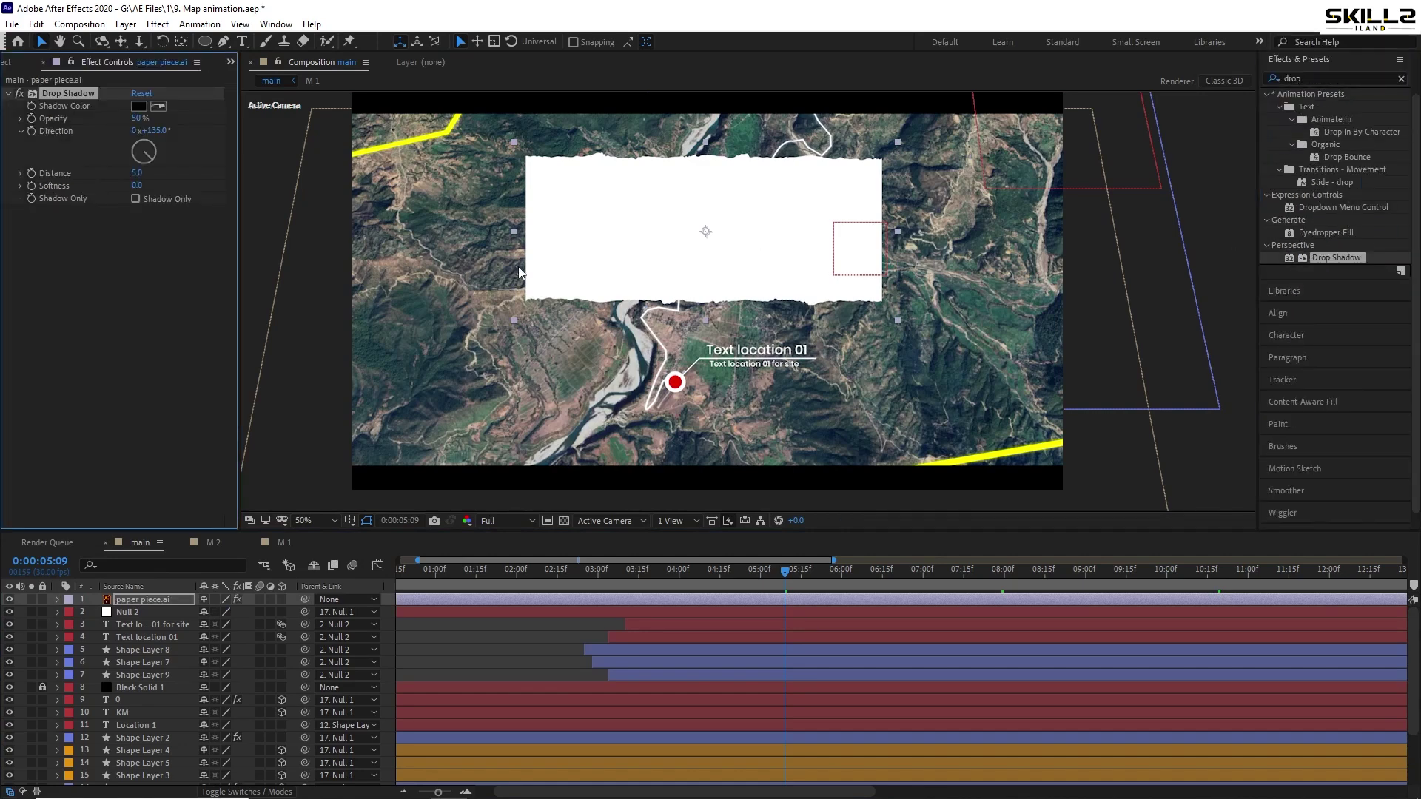
drag(144, 172, 47, 163)
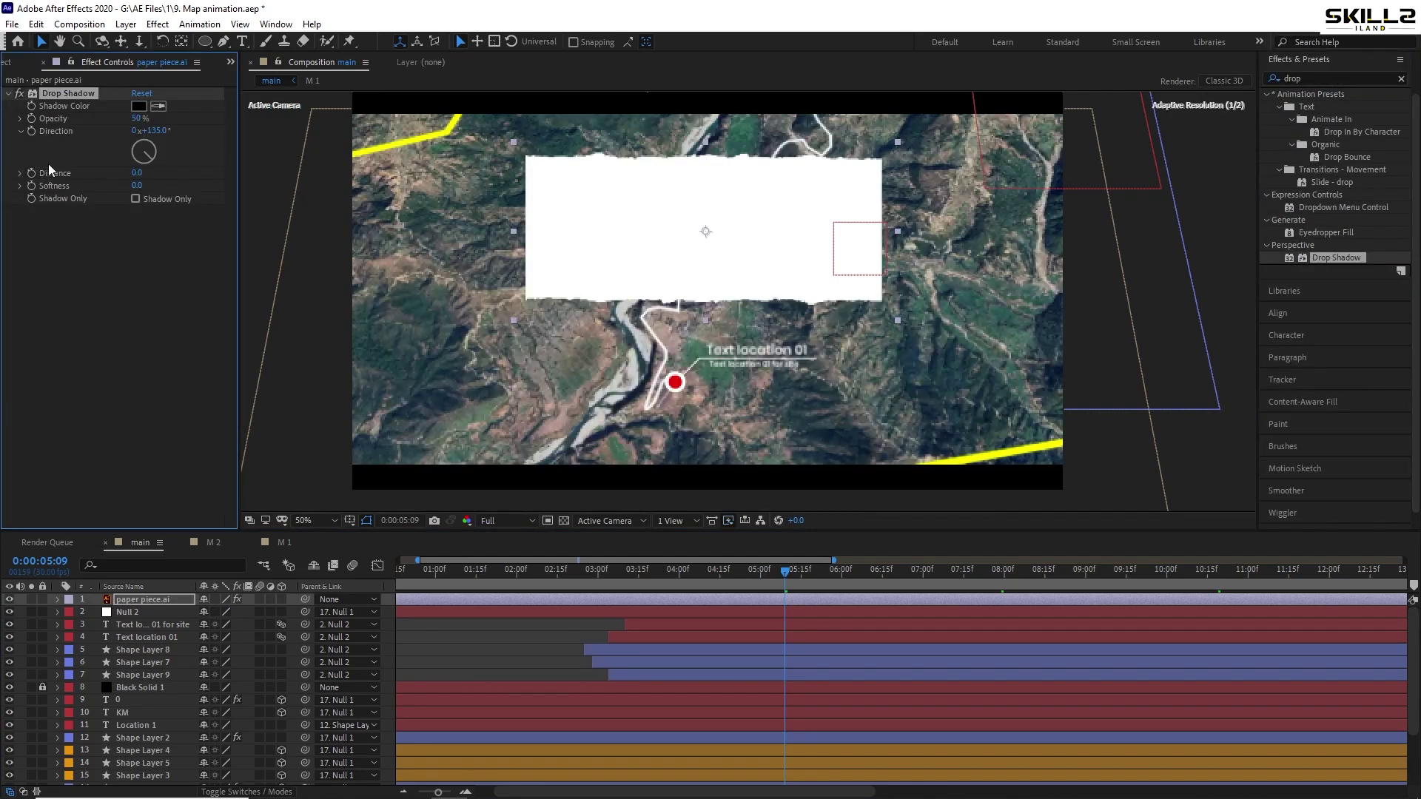
drag(135, 117, 207, 118)
drag(140, 185, 219, 182)
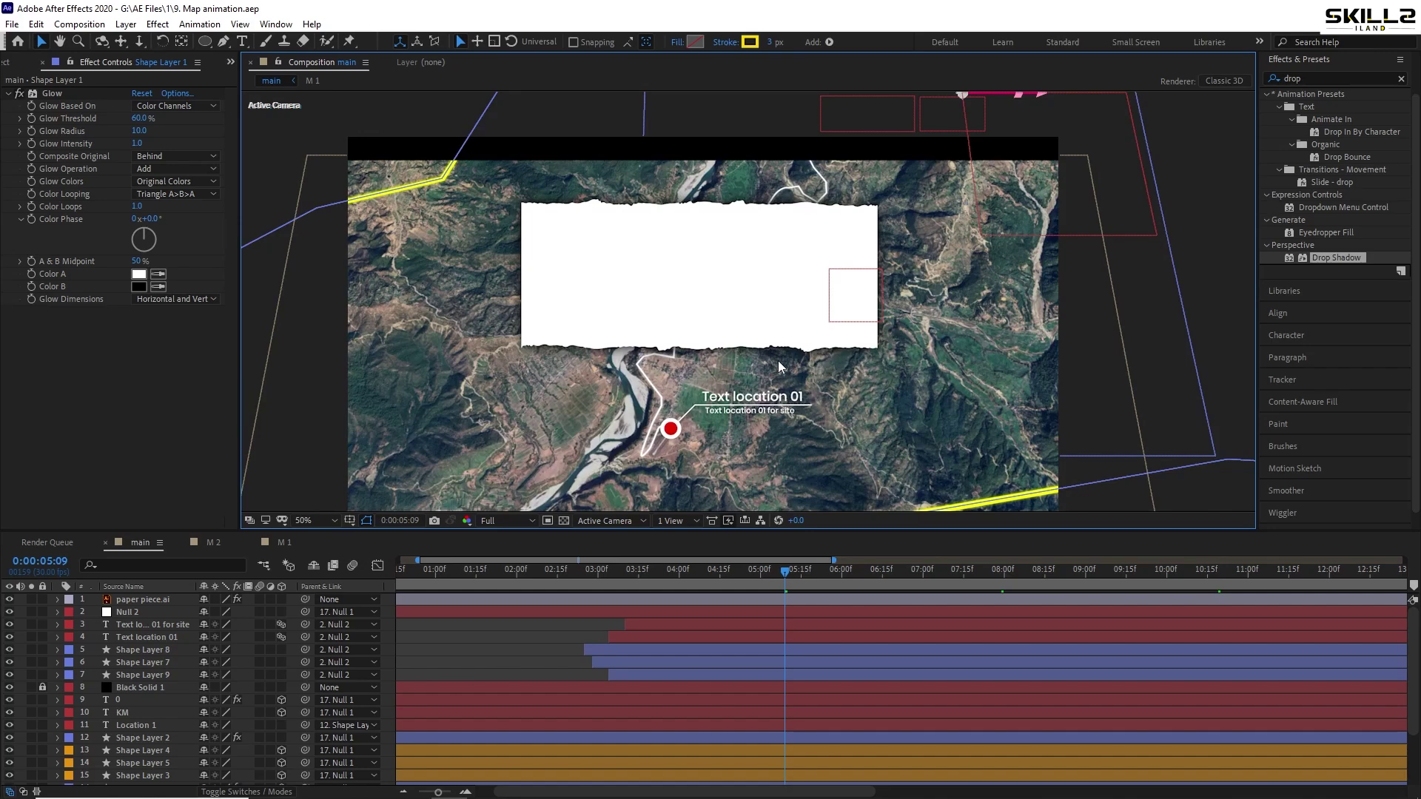
Pre-compose the paper layer as "paper piece", leaving all attributes in main, and open the new composition
right_click(142, 599)
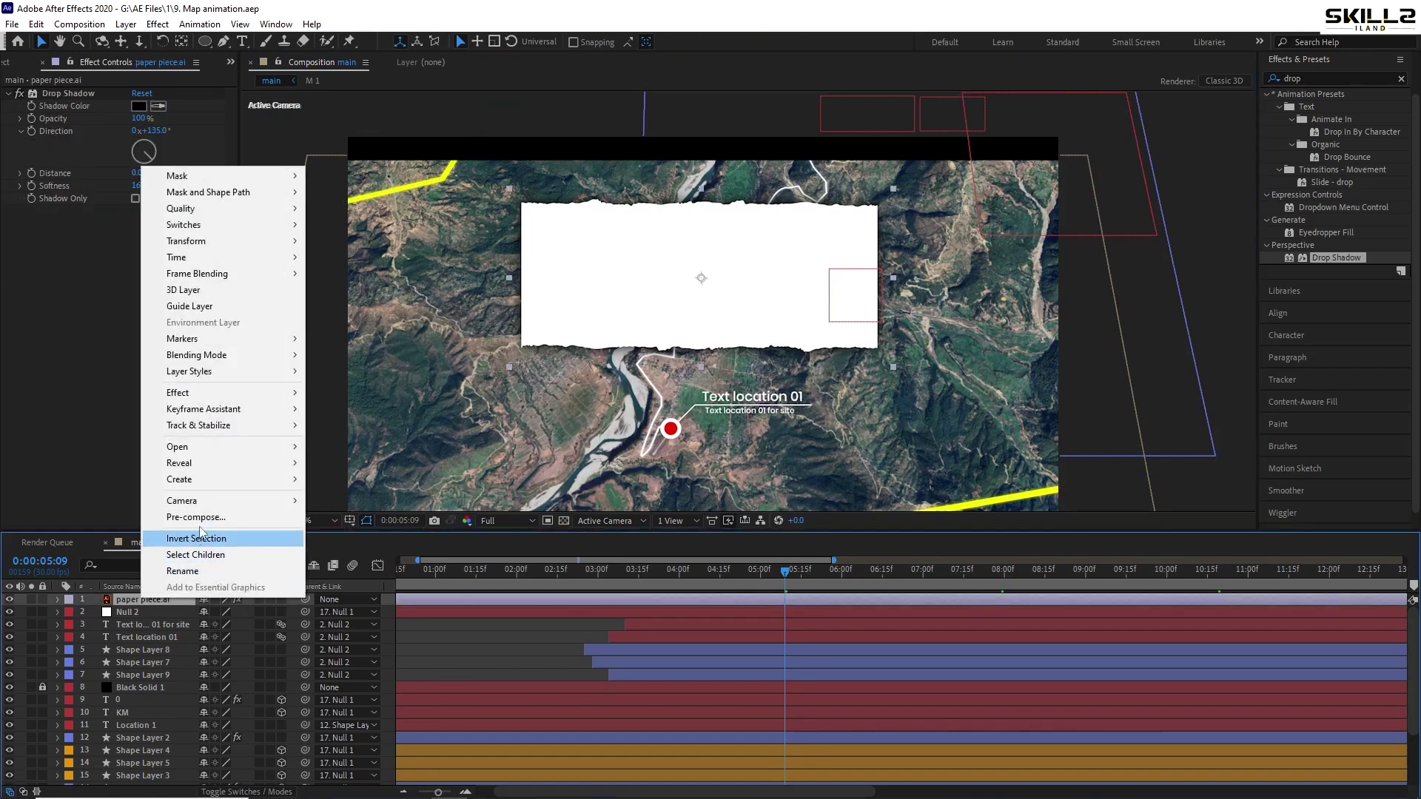
click(203, 518)
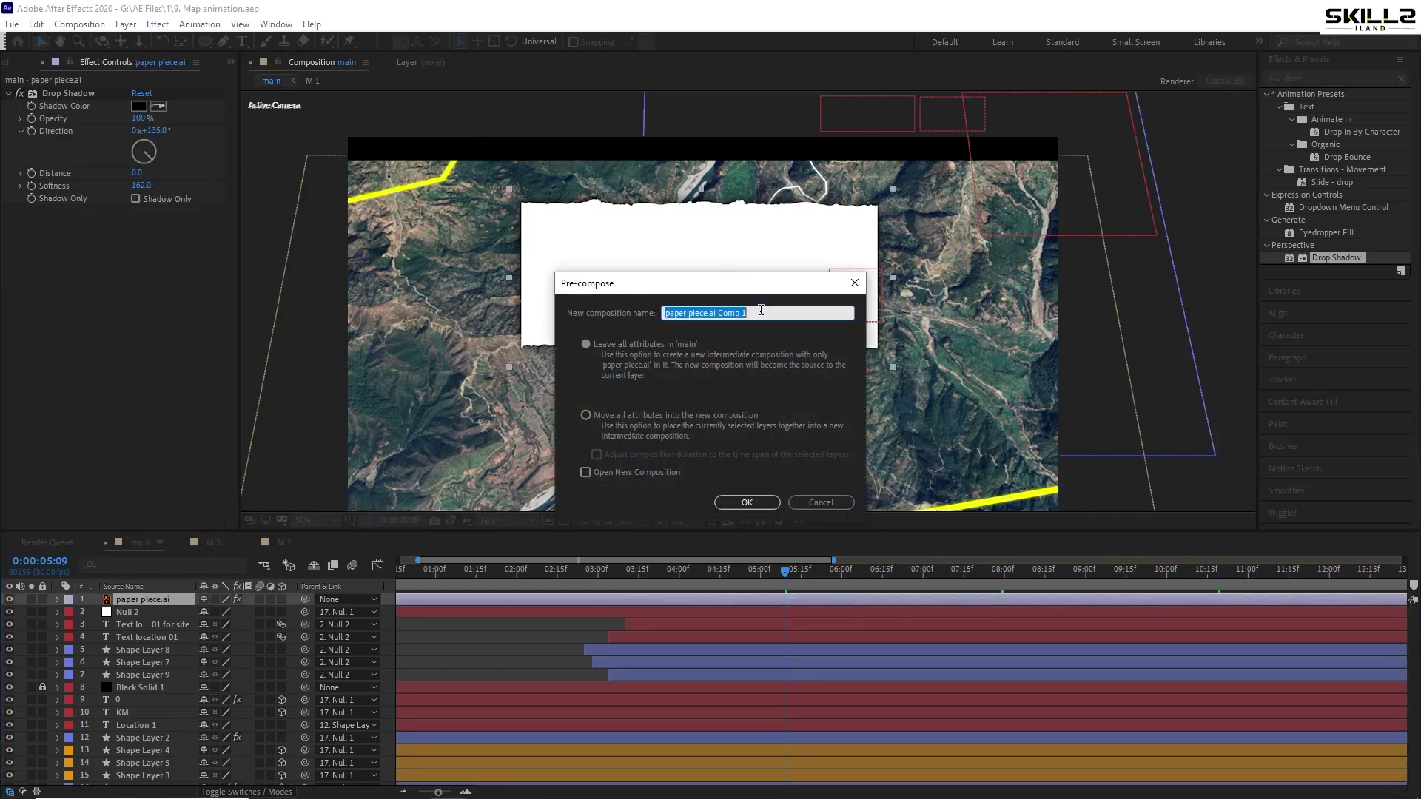
drag(760, 311, 709, 315)
key(BackSpace)
key(Return)
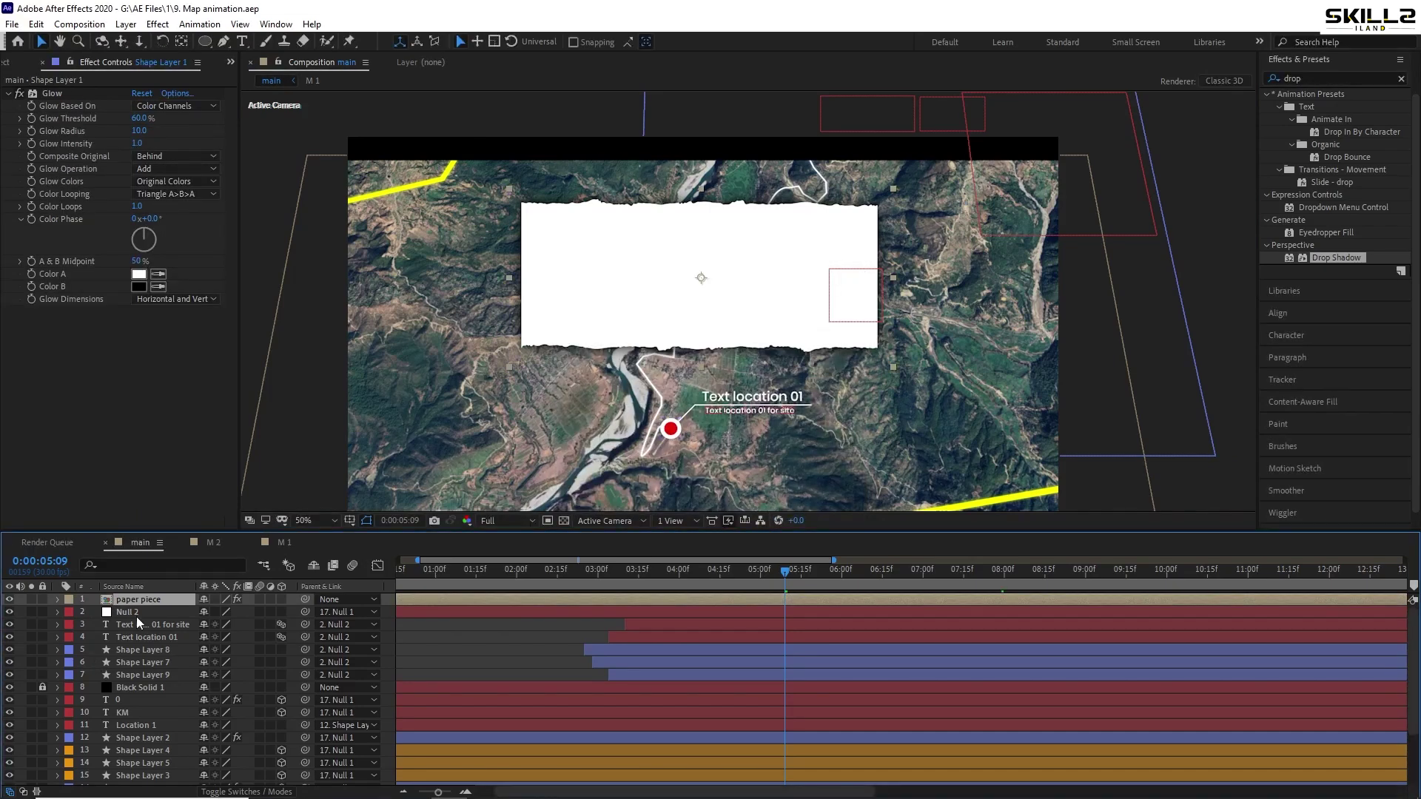
click(141, 587)
double_click(128, 600)
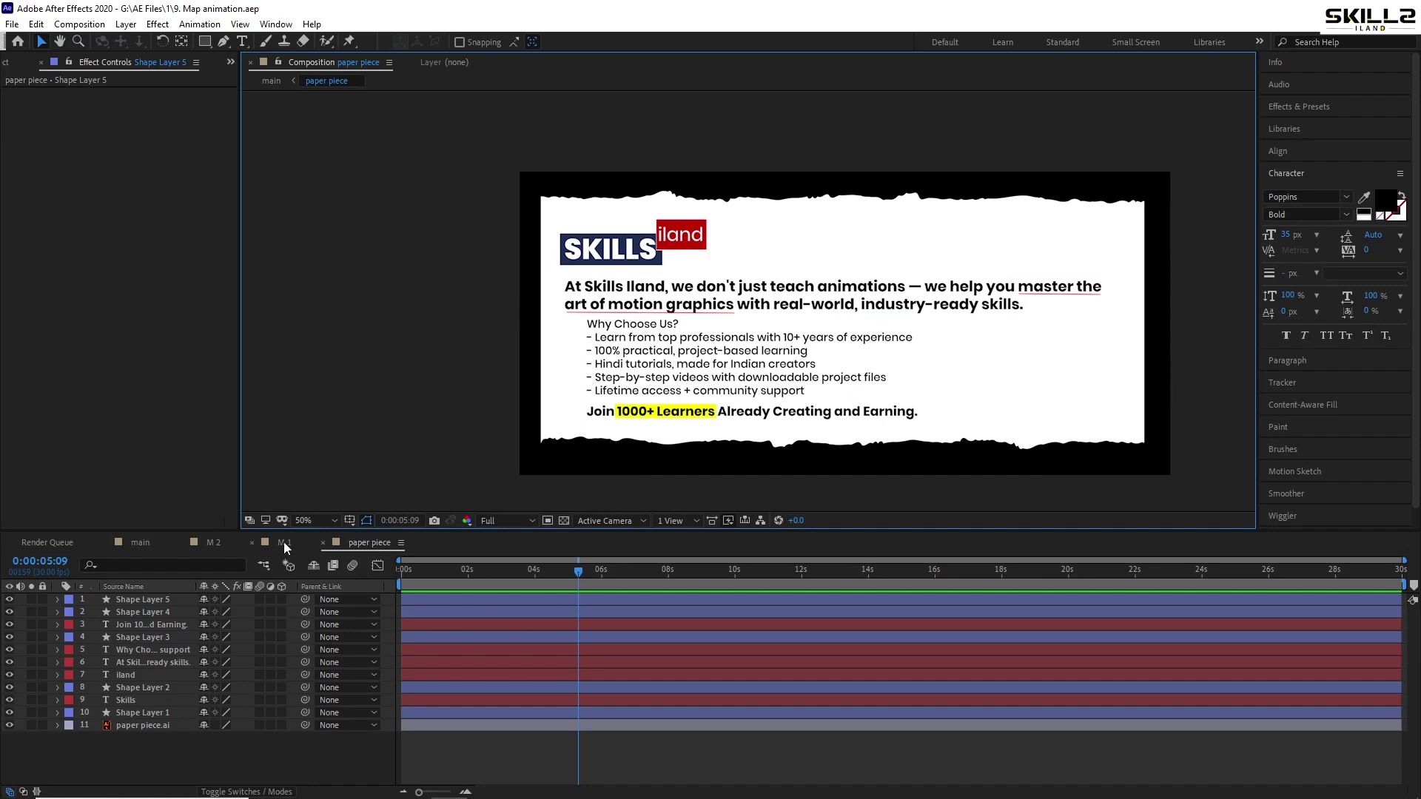
Return to the main composition and move the paper piece's anchor point to just below the panel, above the red marker
click(138, 543)
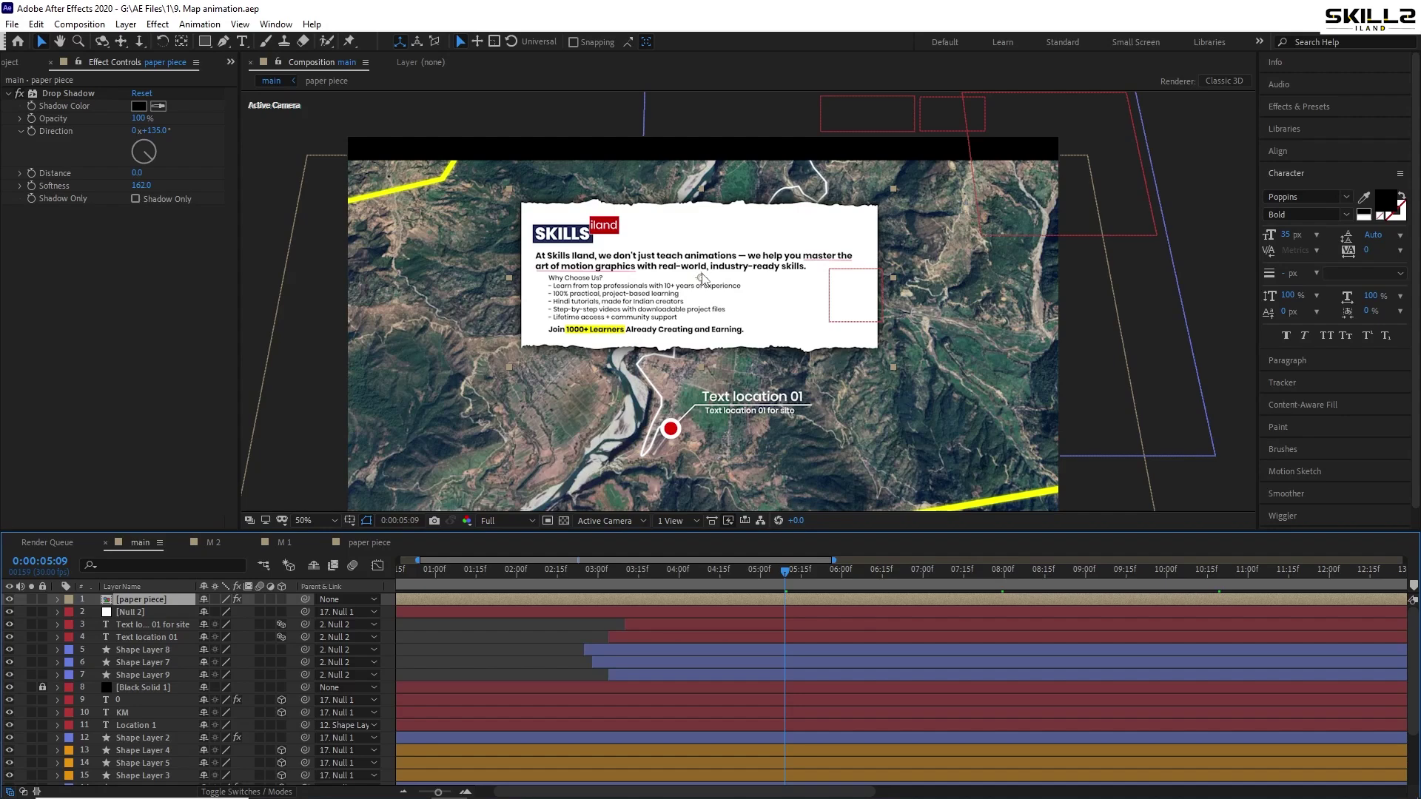
key(c)
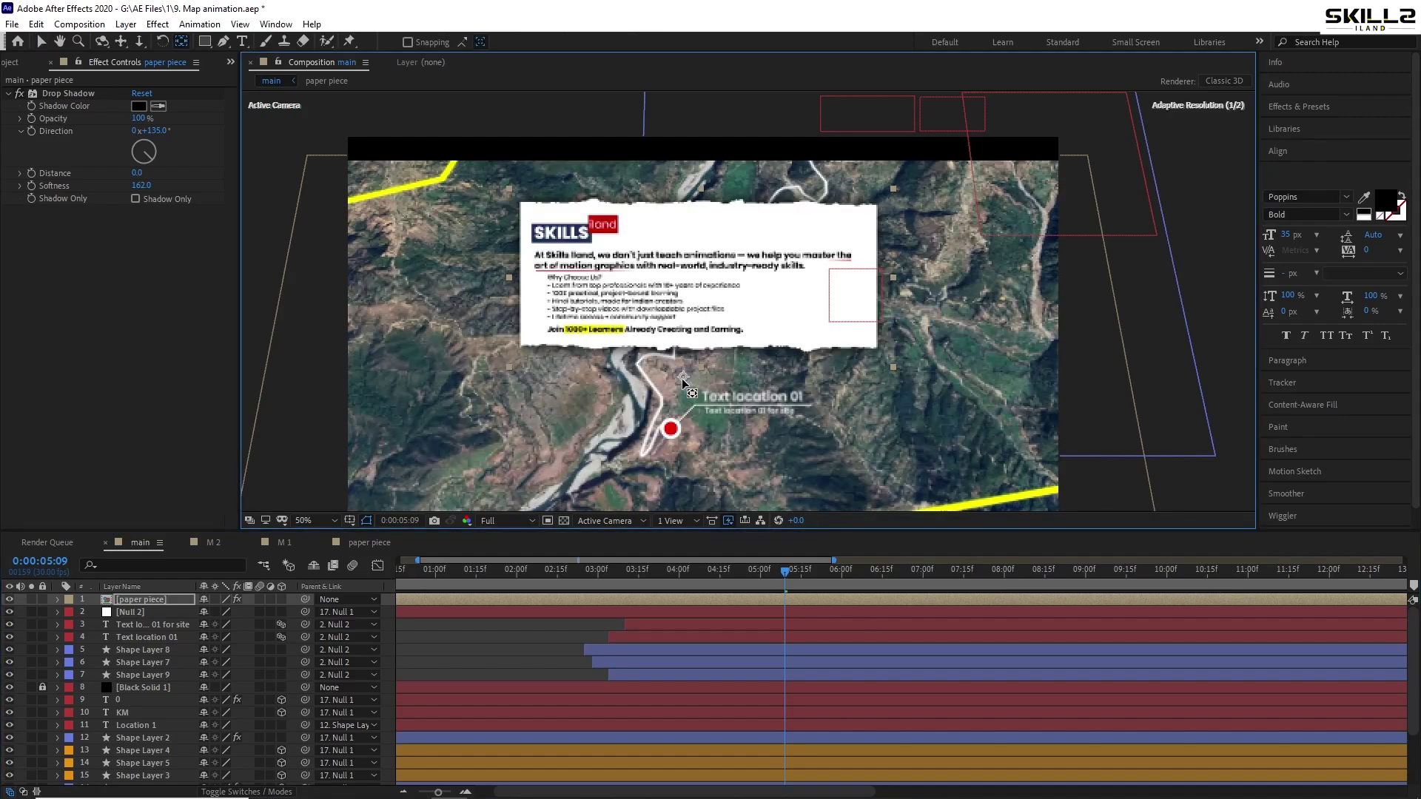
drag(681, 389, 757, 497)
key(ctrl+s)
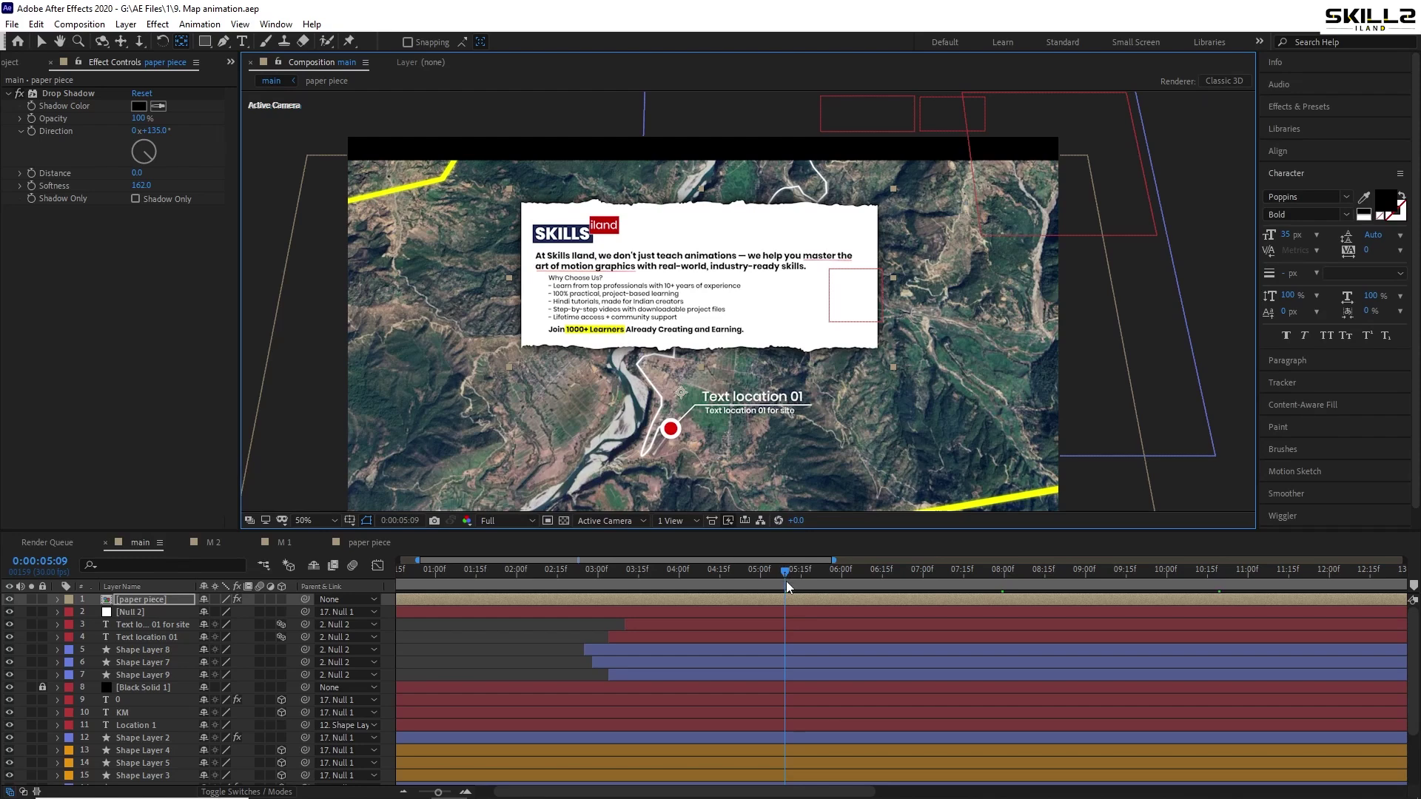
Animate the paper piece's Scale from 0% at 0:00:04:29 to 59% at 0:00:05:24
drag(786, 580, 757, 588)
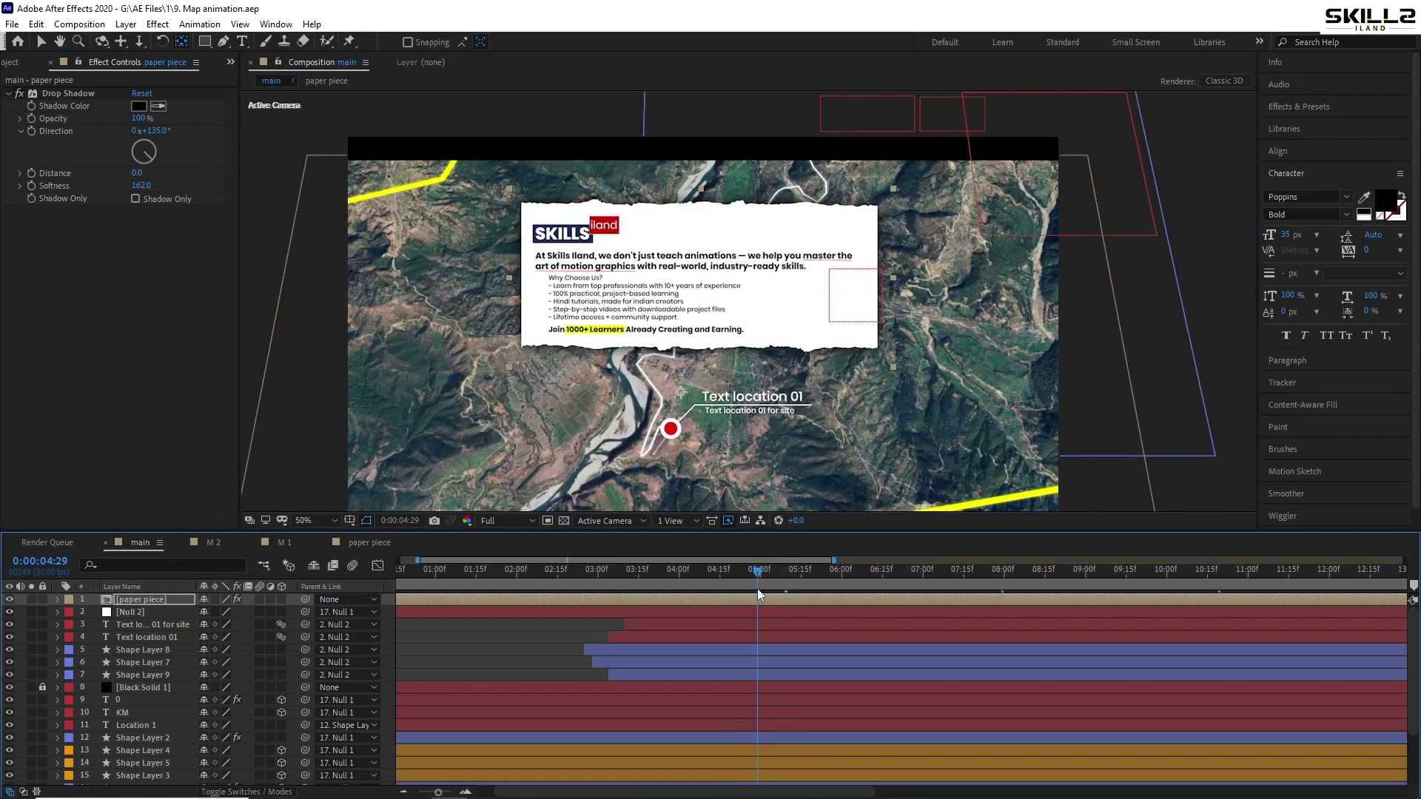
key(s)
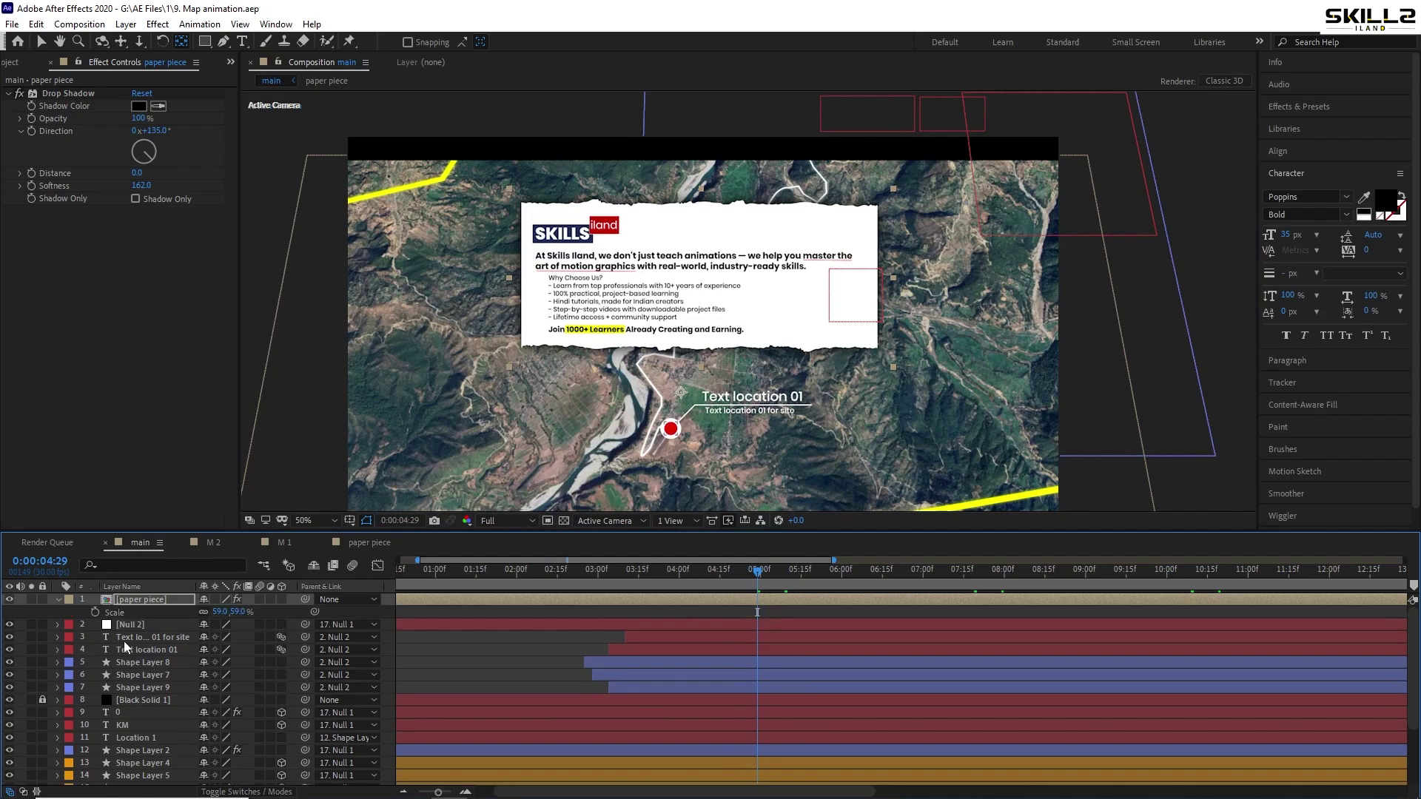
click(95, 612)
key(ctrl+s)
drag(776, 578, 825, 580)
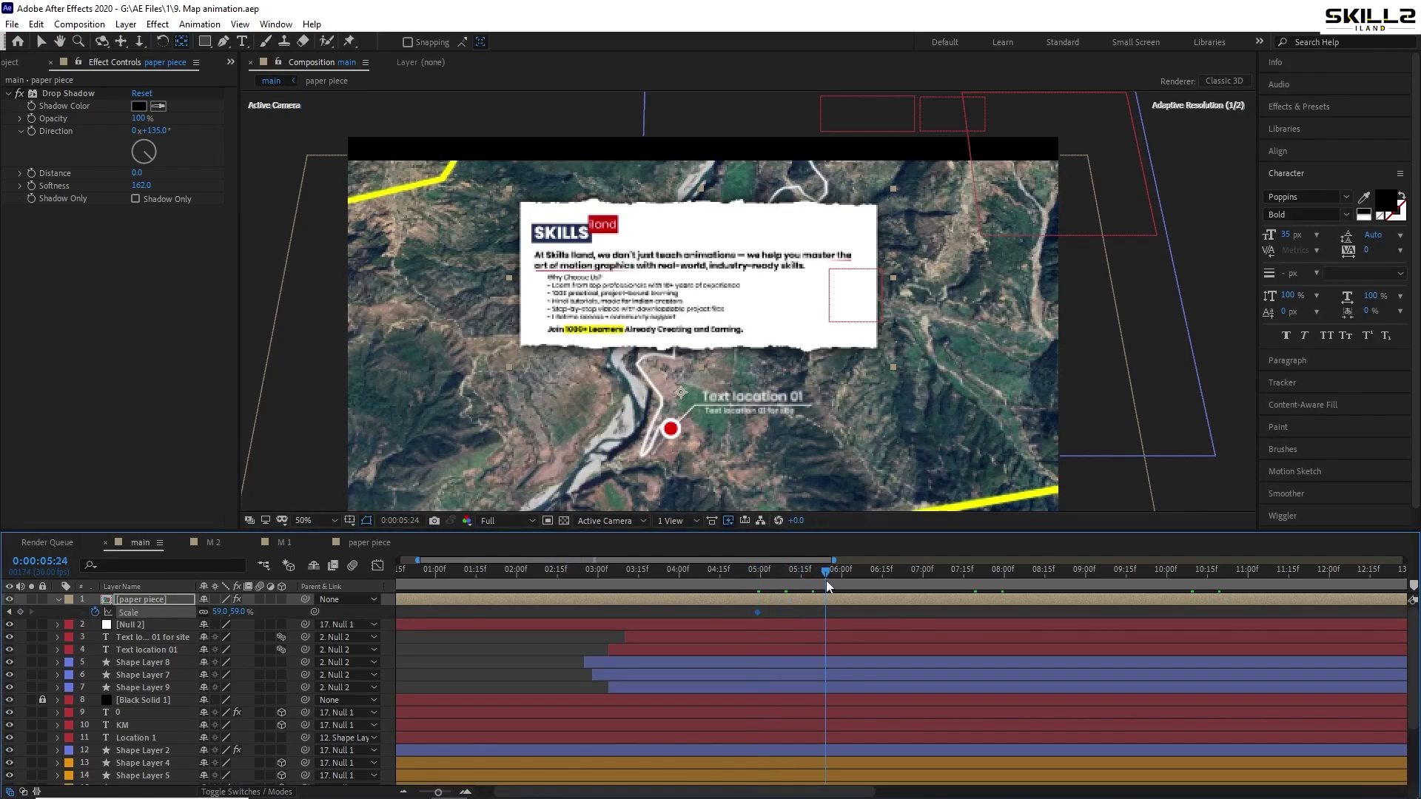
click(9, 612)
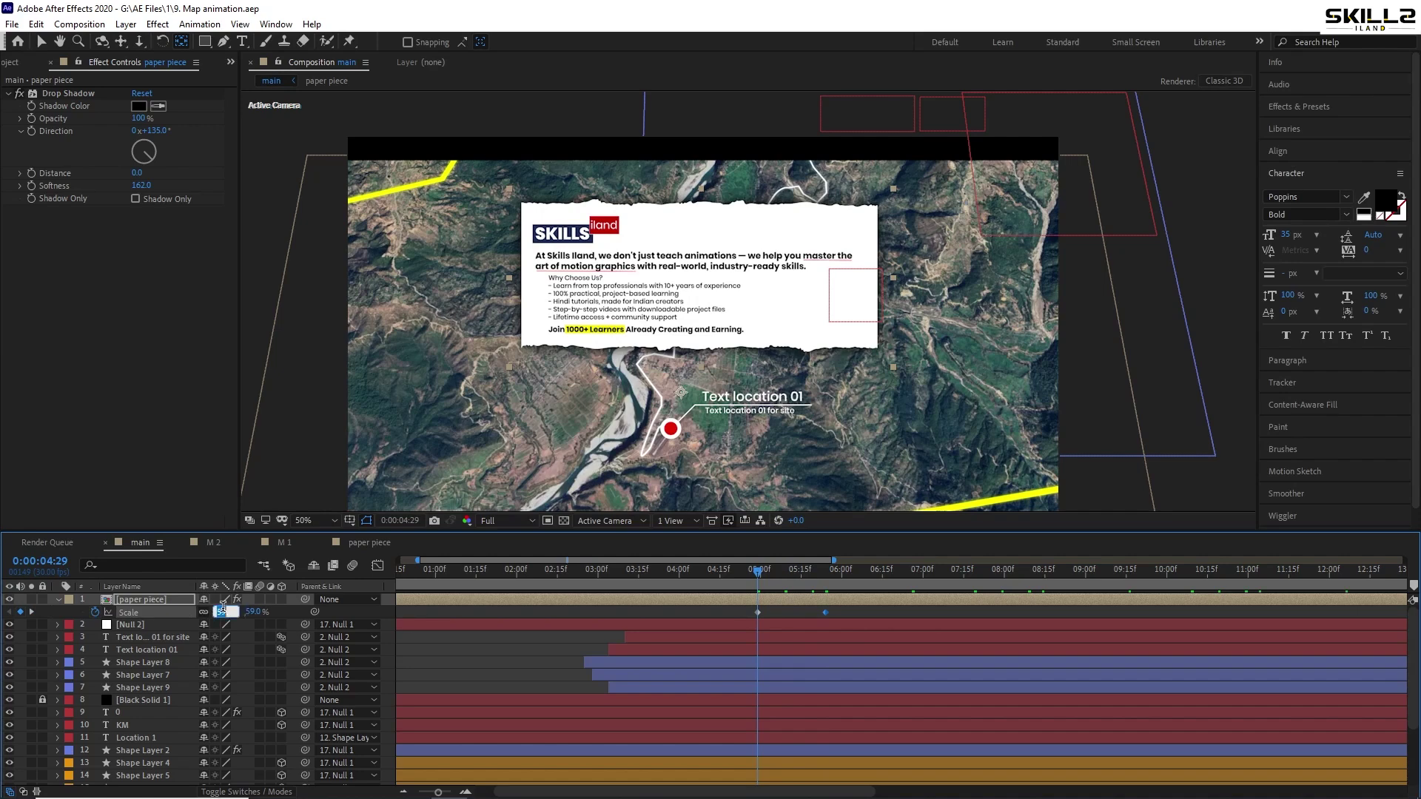
text(0)
key(Return)
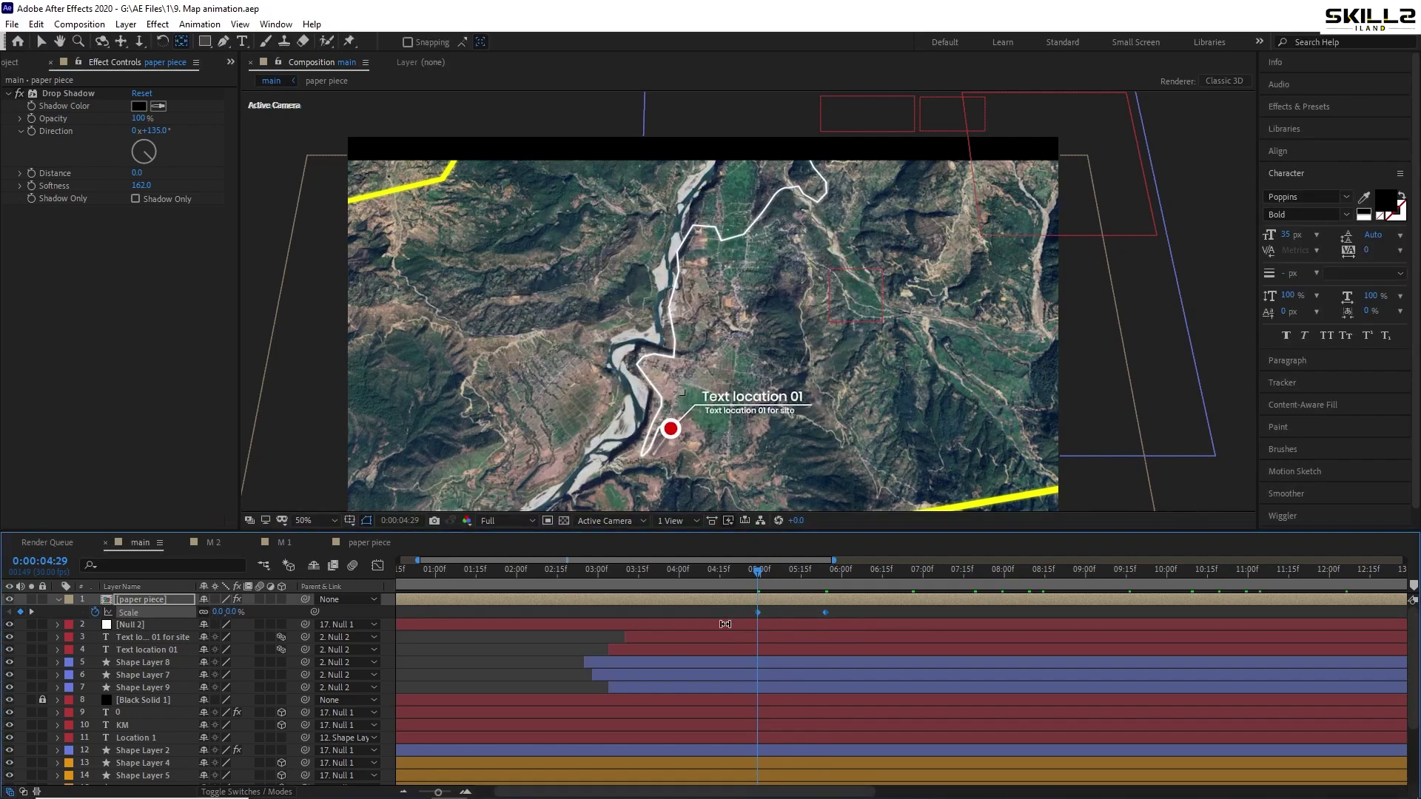
Shift the paper piece's first Scale keyframe slightly earlier, save the project and preview the reveal
drag(757, 612, 734, 578)
key(ctrl+s)
key(space)
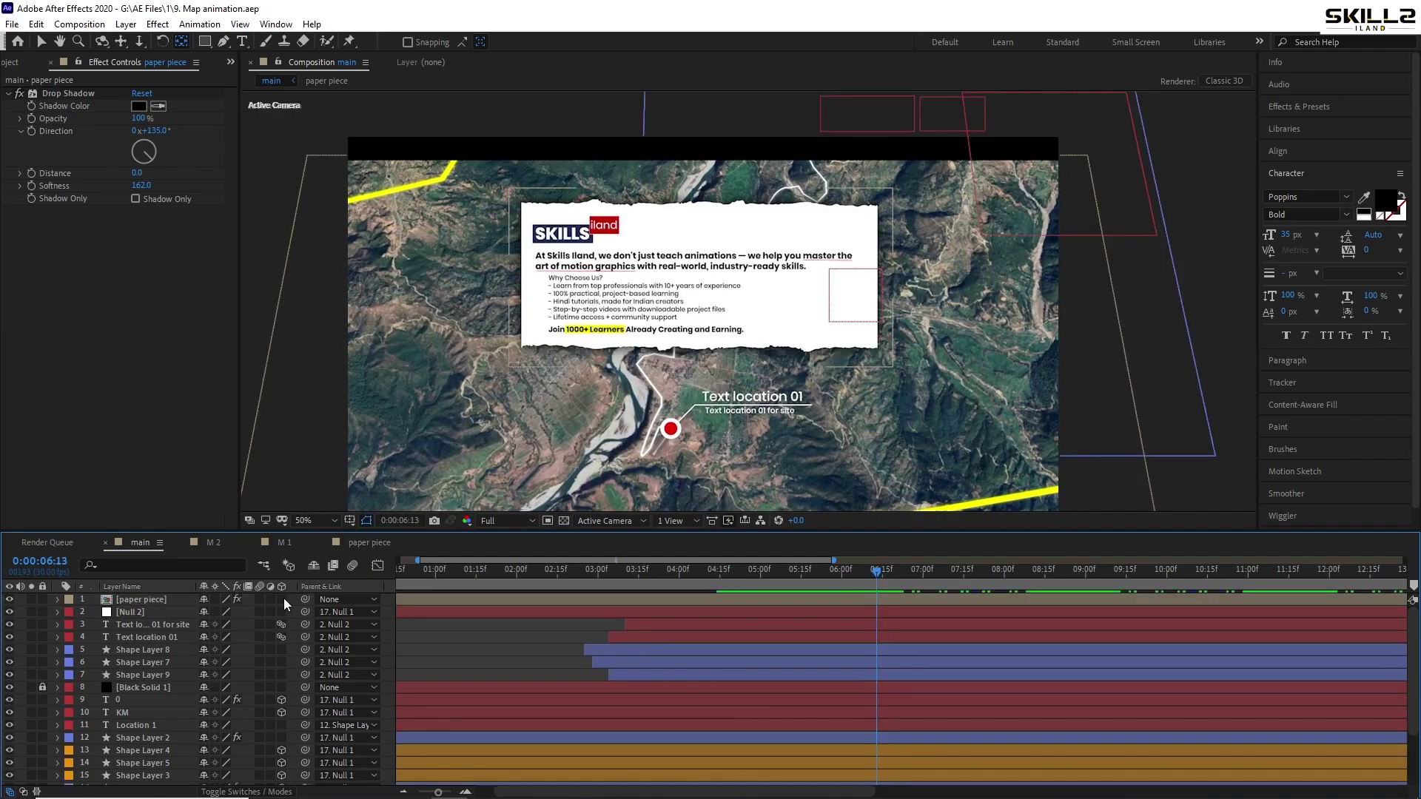
Make the paper piece layer 3D and parent it to a new null object
click(282, 599)
key(ctrl+s)
right_click(18, 620)
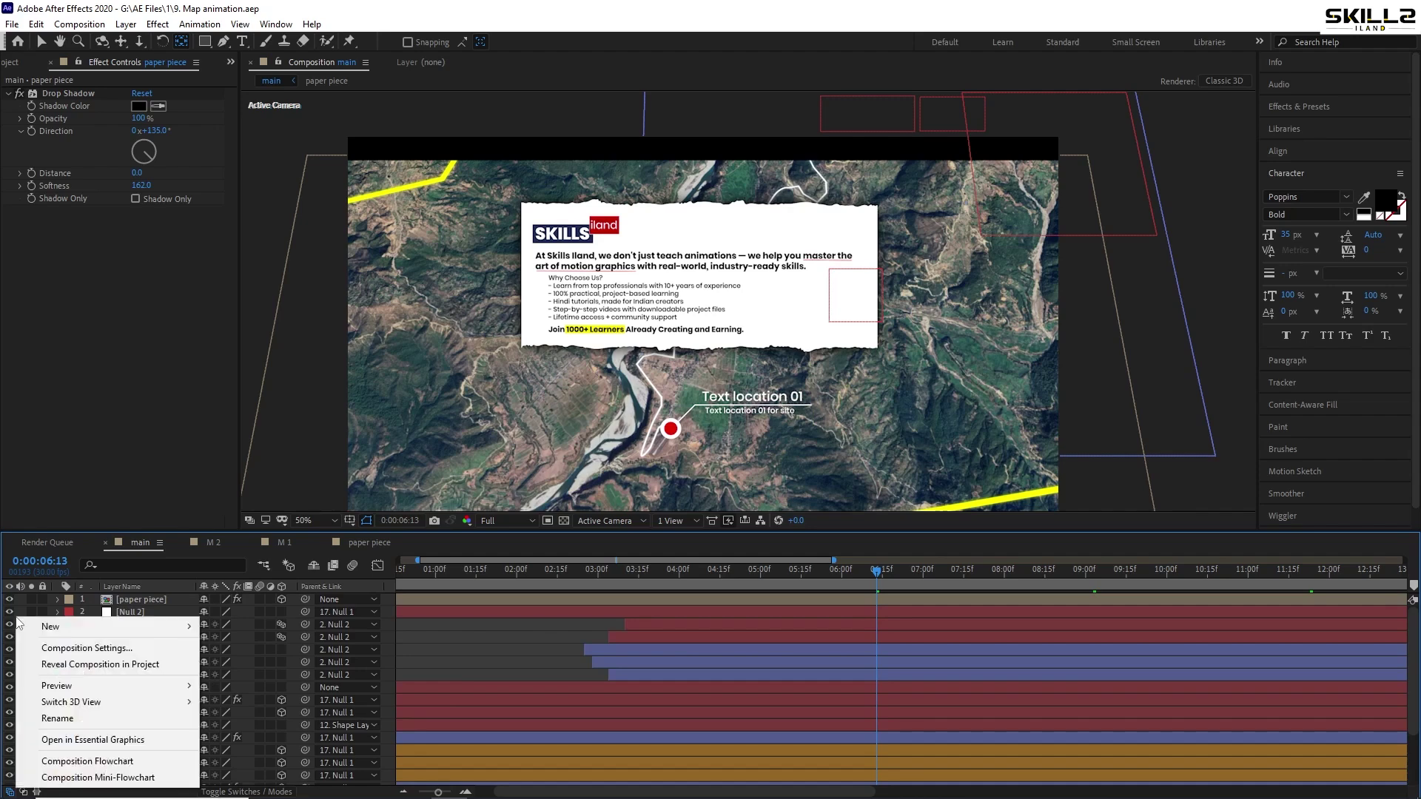
mouse_move(49, 627)
click(256, 547)
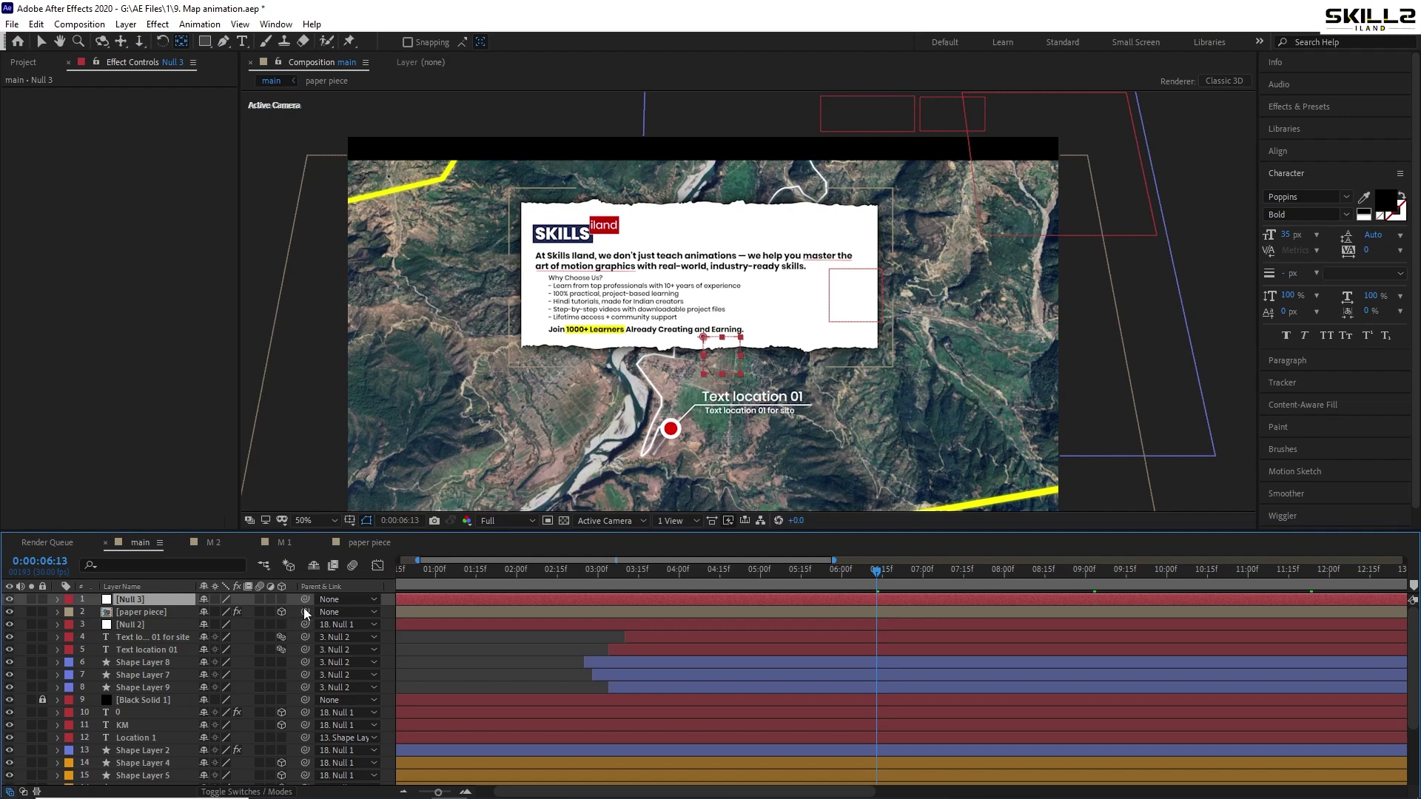
drag(304, 612, 132, 599)
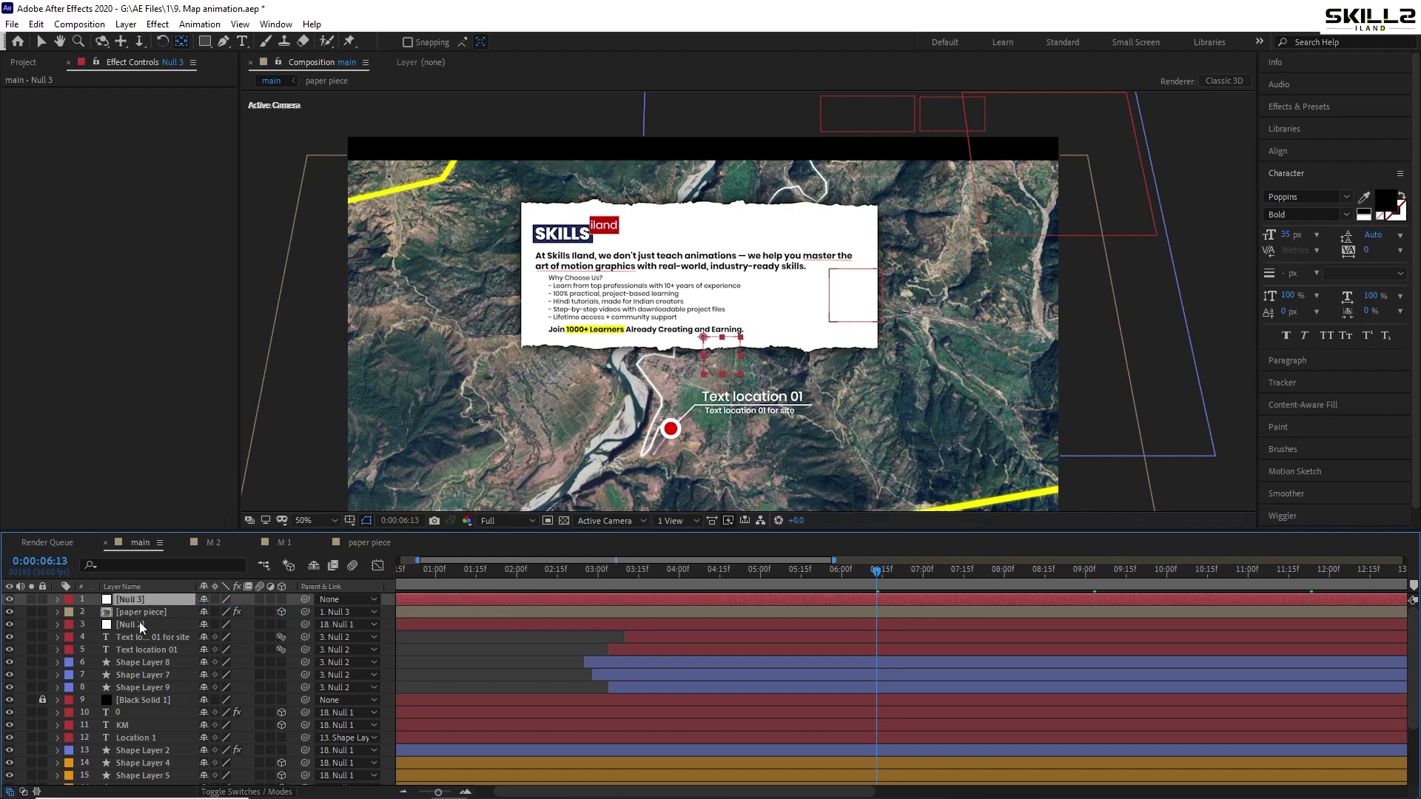
Parent both Null 2 and Null 1 to Null 3, save, and play the composition from the start
click(139, 623)
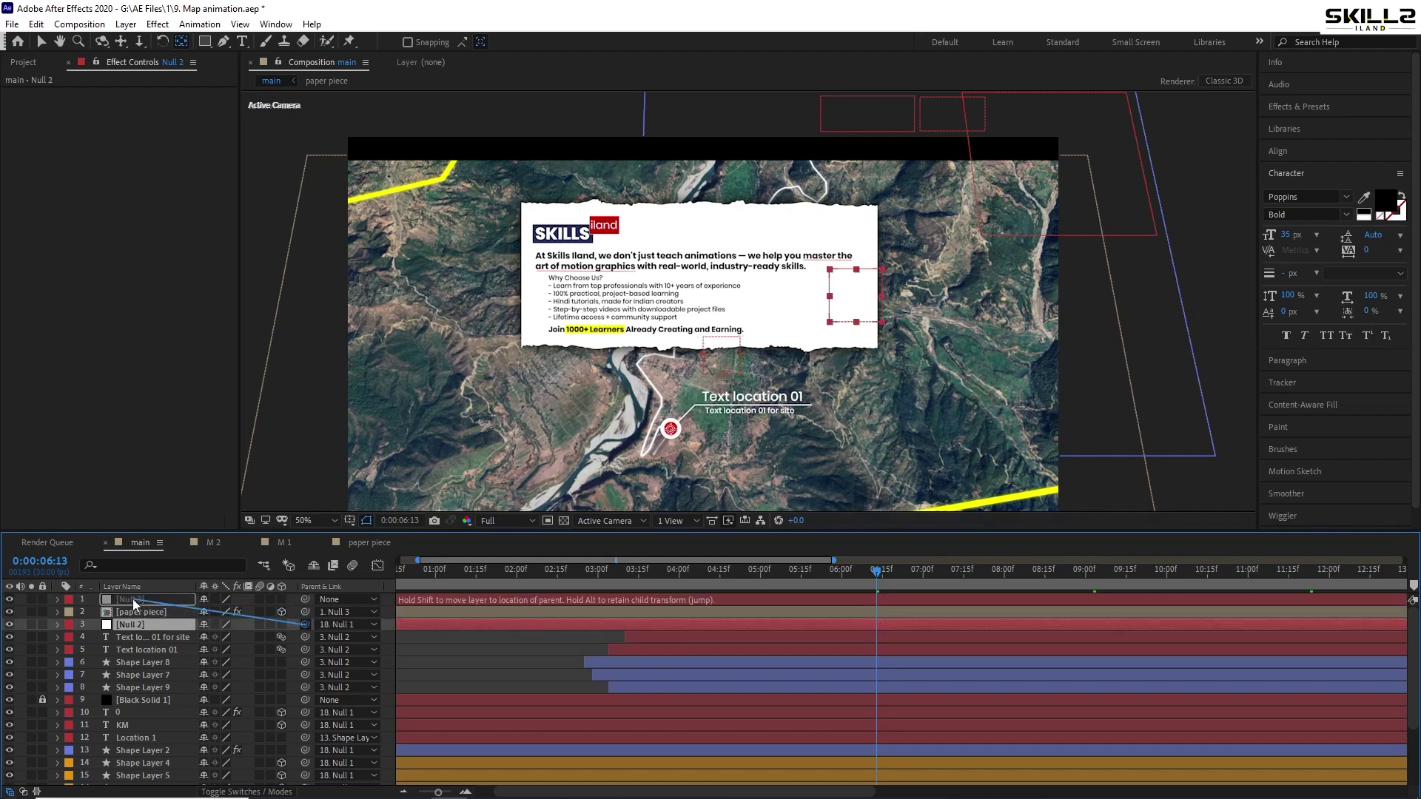
scroll(179, 662, down, 3)
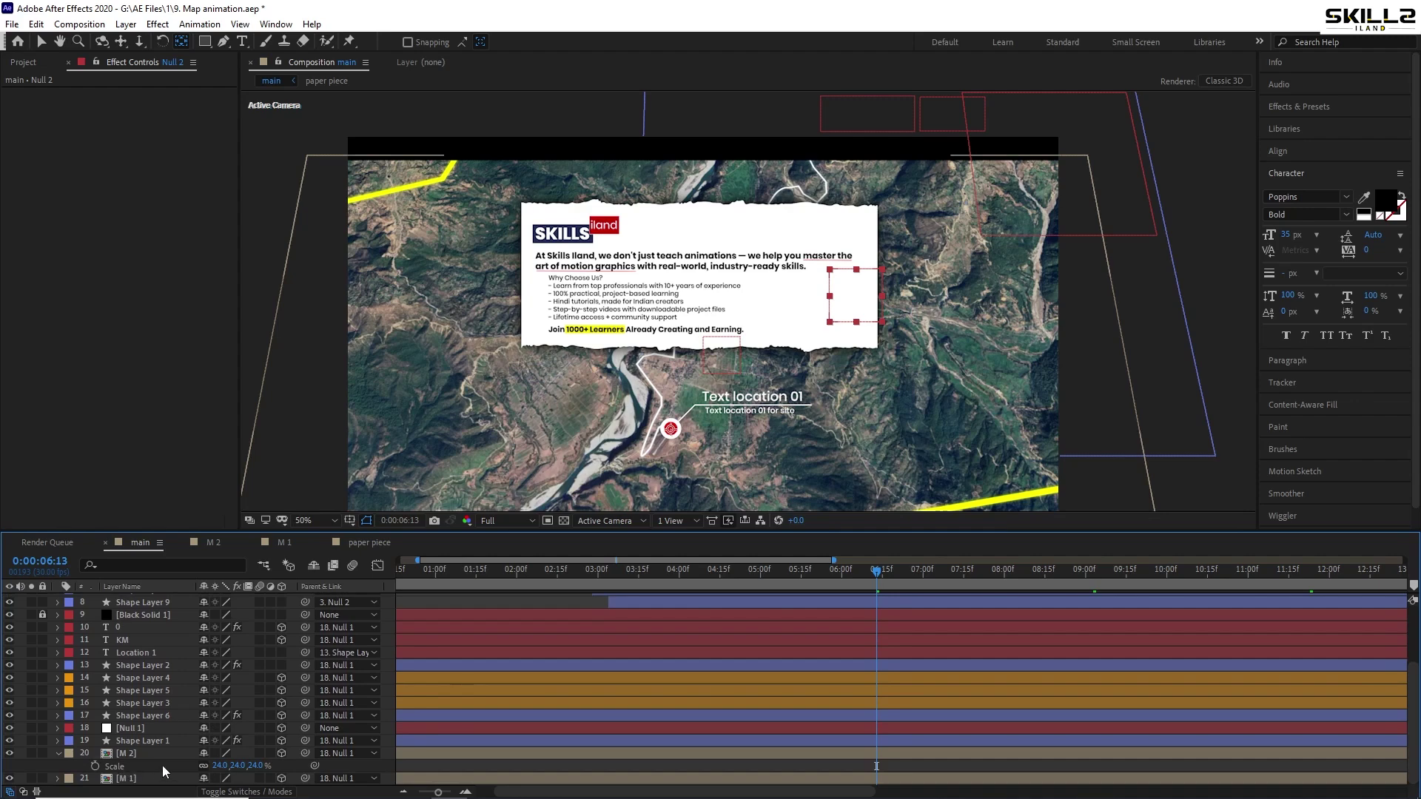
click(141, 728)
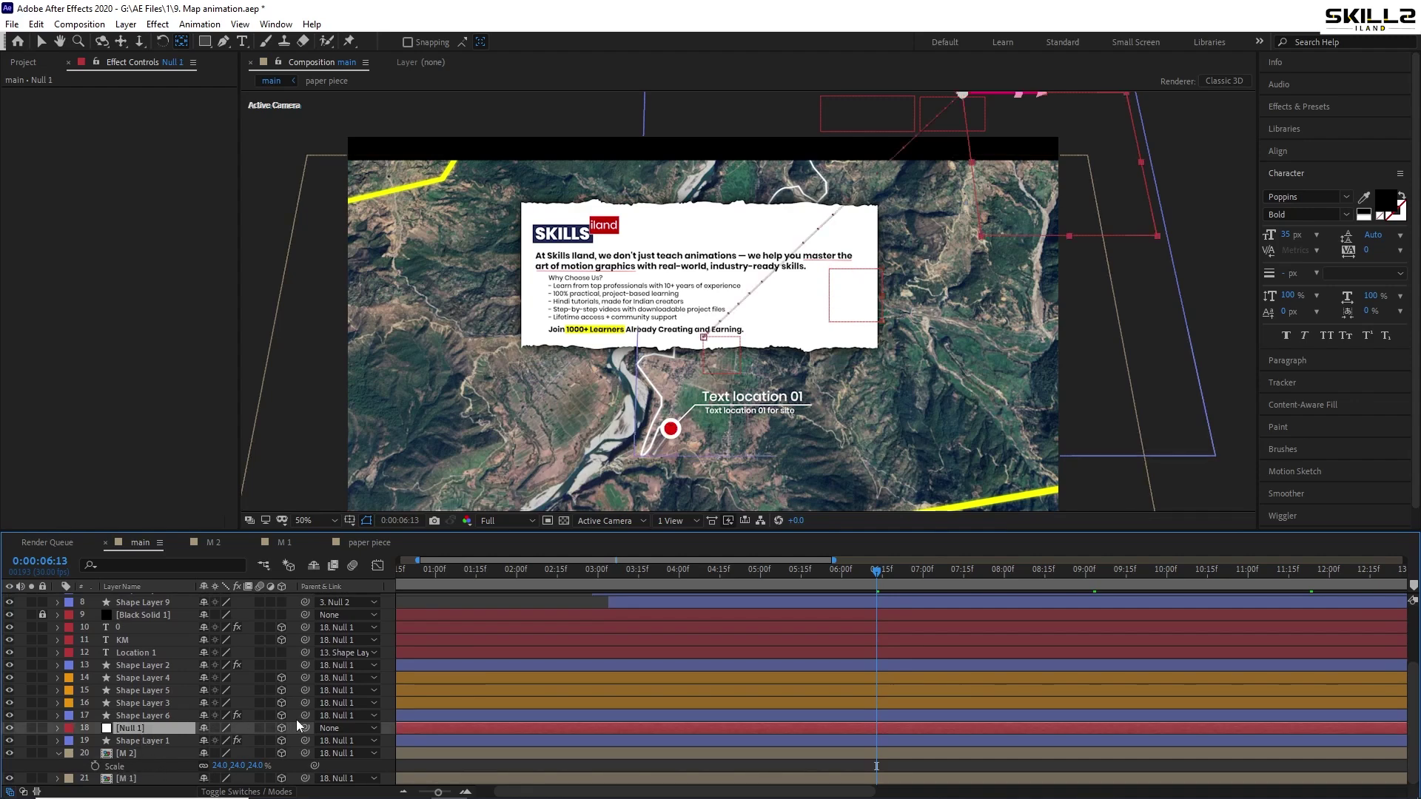
key(grave)
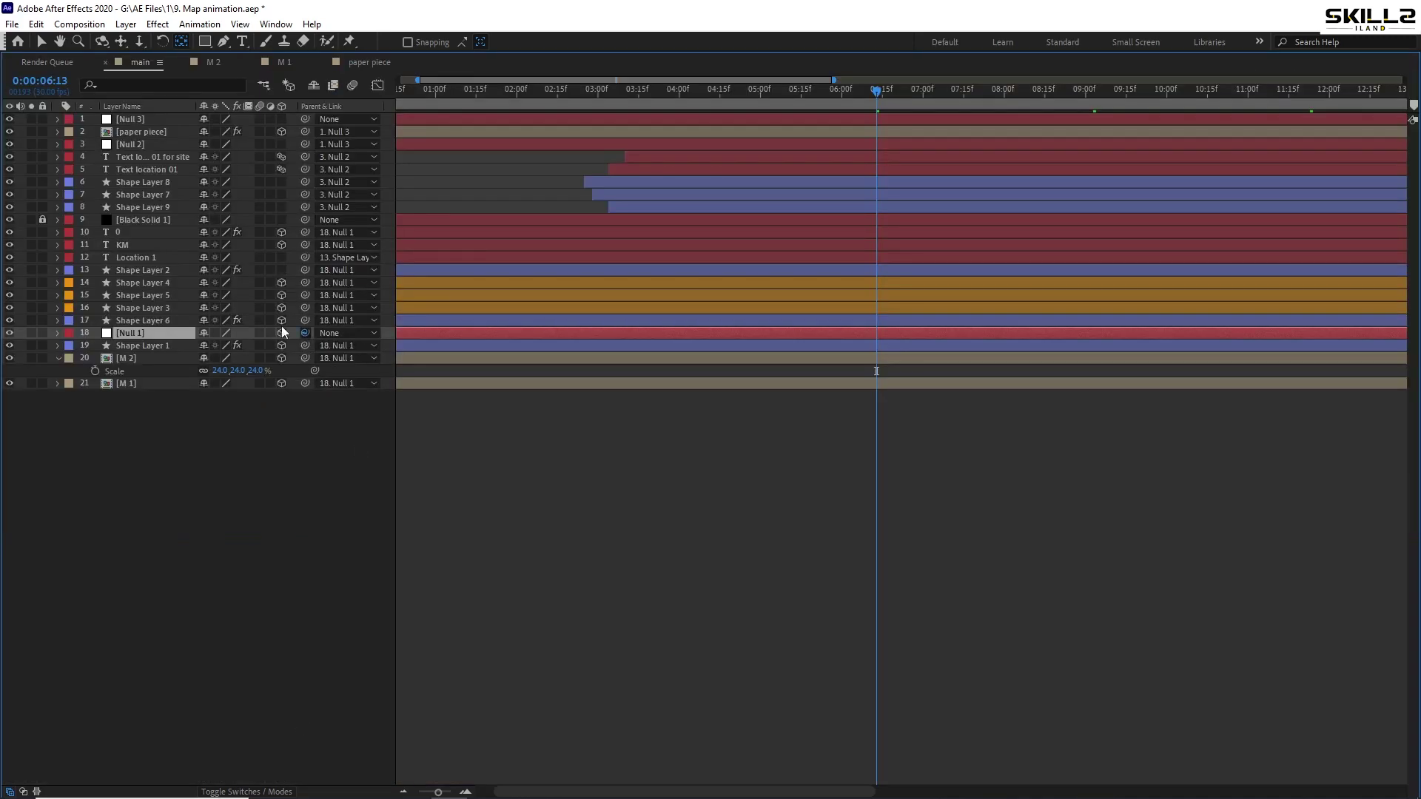
drag(304, 333, 128, 119)
key(ctrl+s)
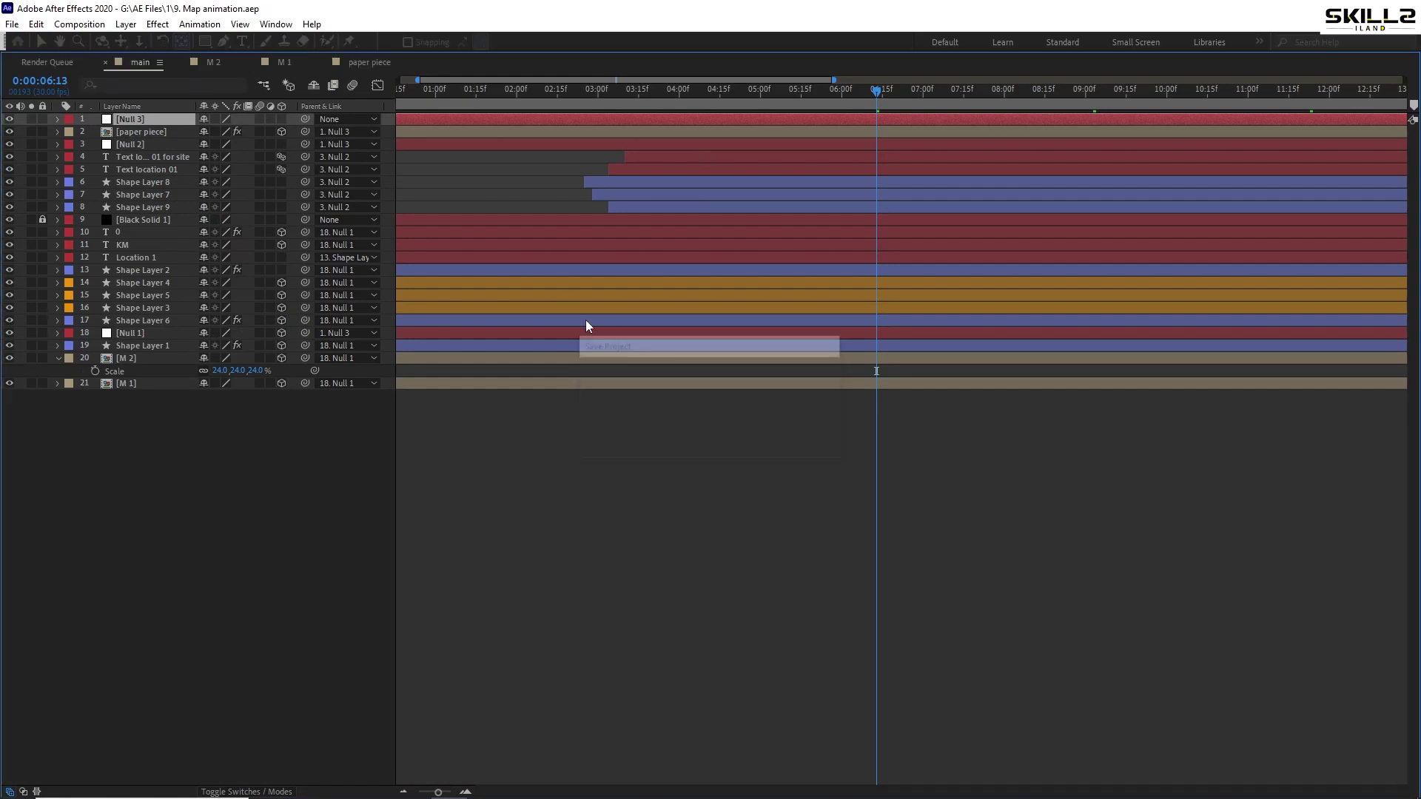
key(grave)
key(Home)
key(space)
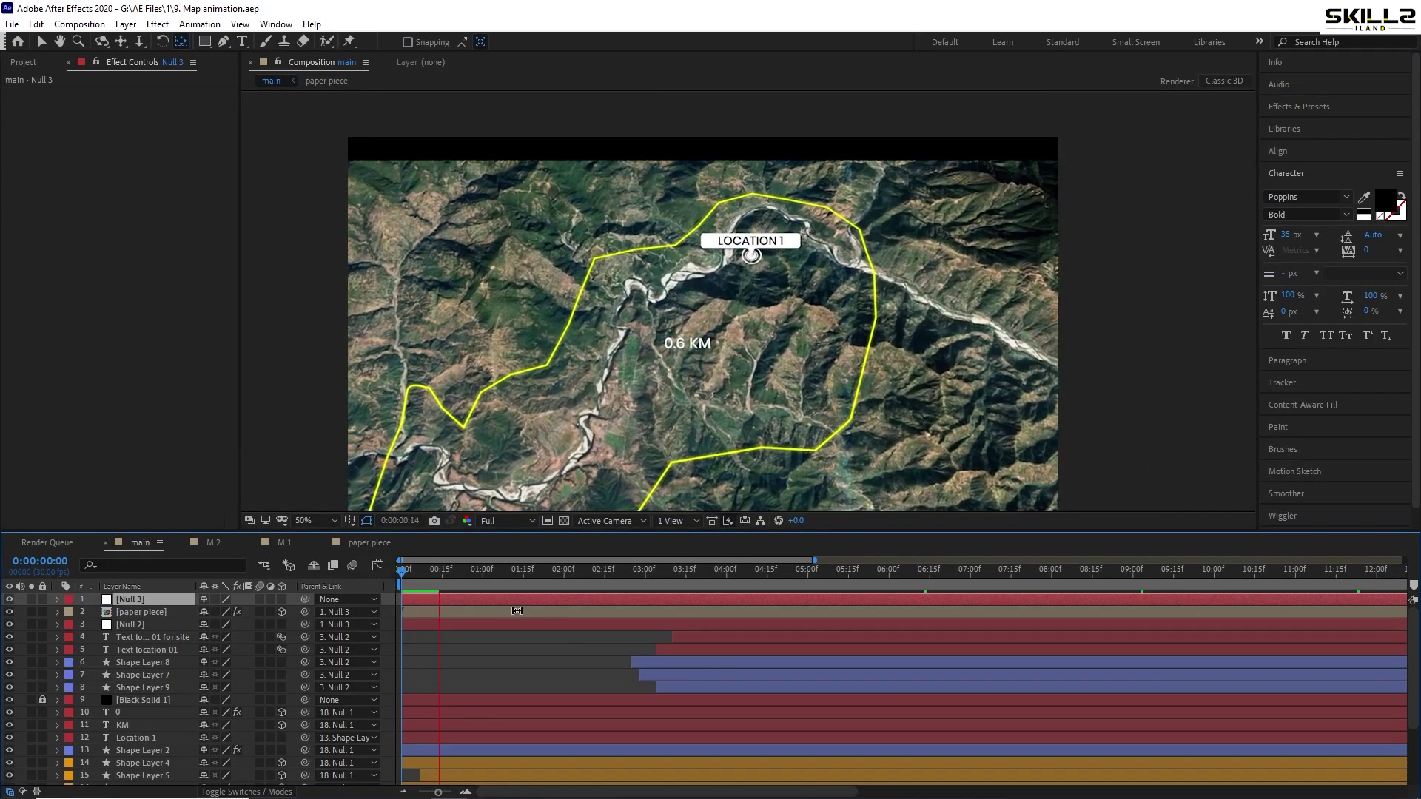
Make Null 3 a 3D layer and animate its Orientation from 0° at the start to 7.5° on Y at 0:00:04:08
click(169, 600)
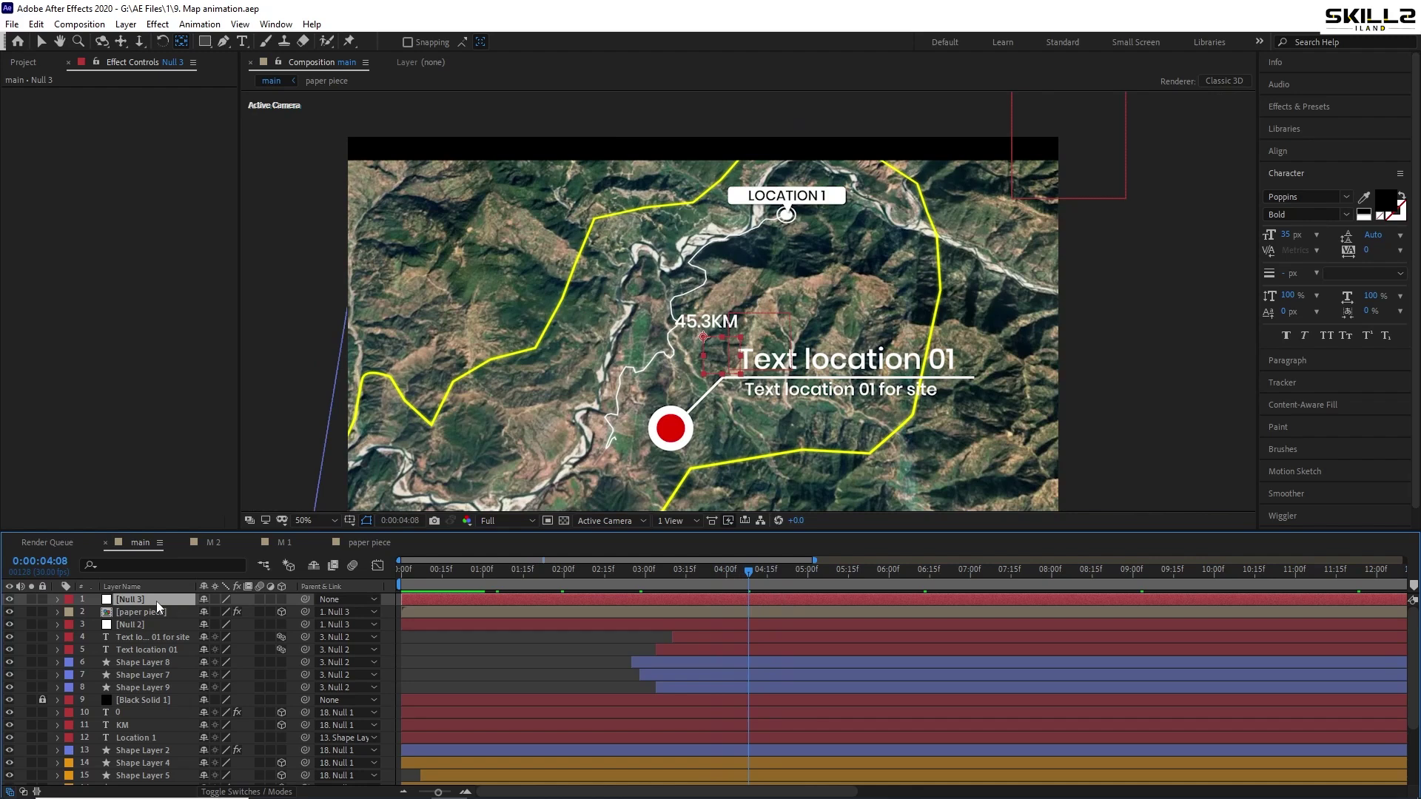
key(r)
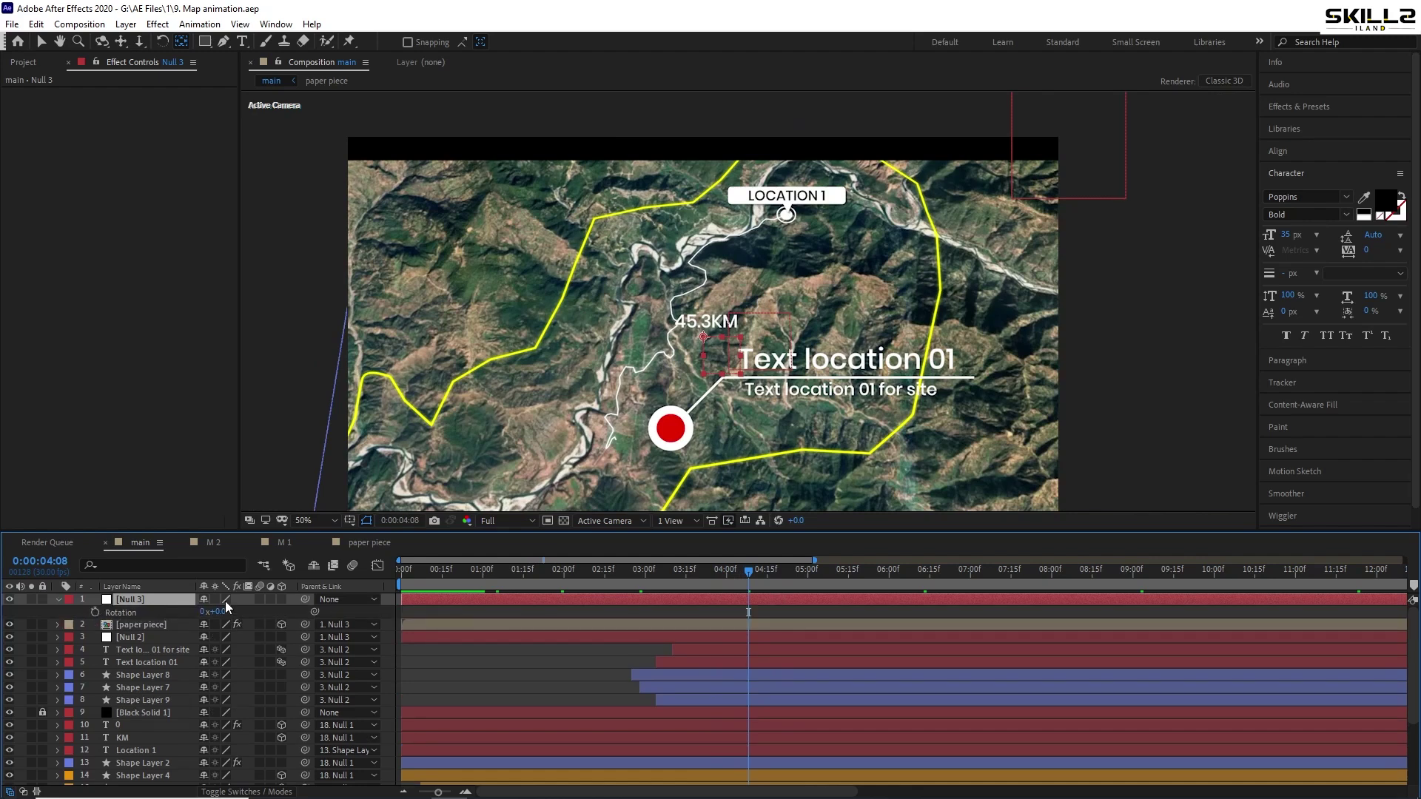
click(282, 598)
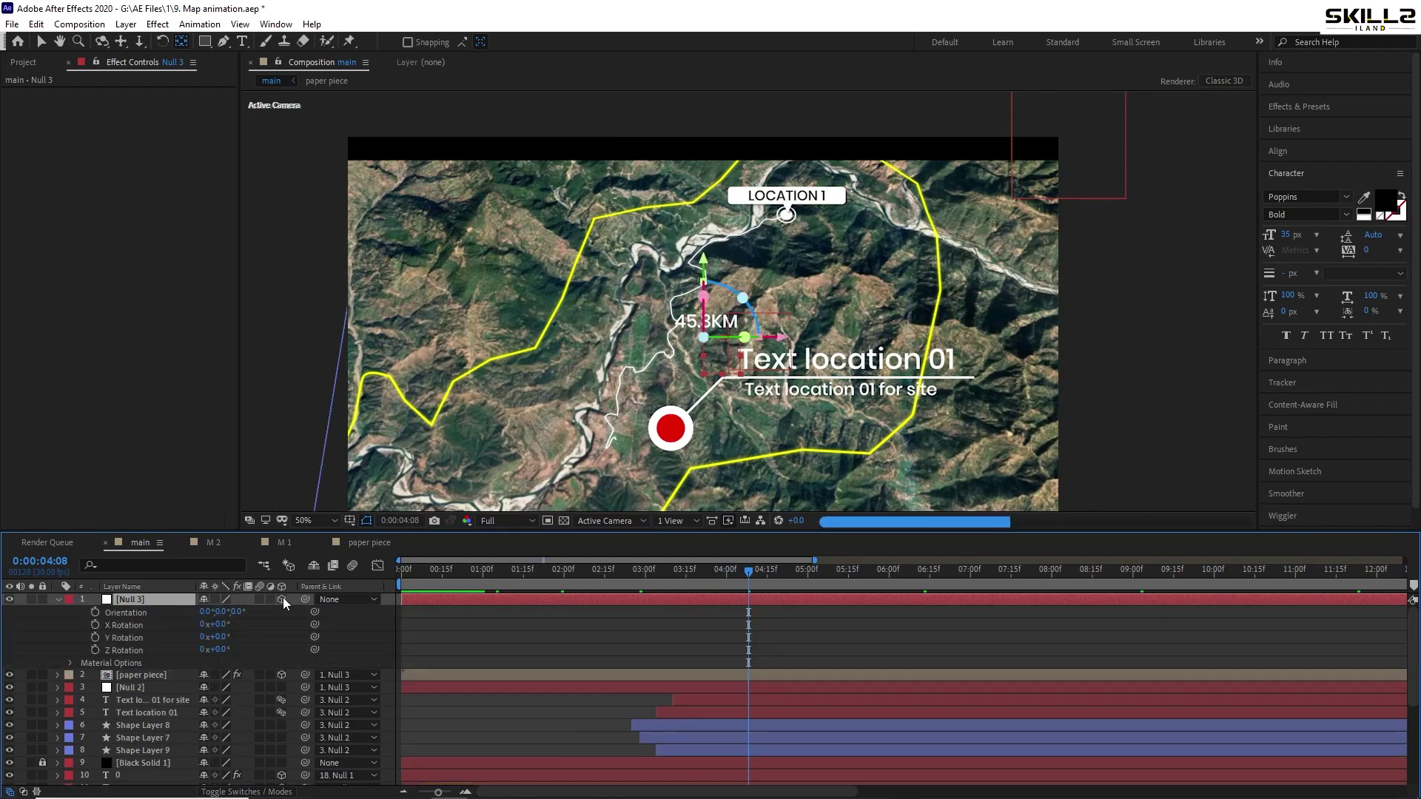
click(95, 612)
key(Home)
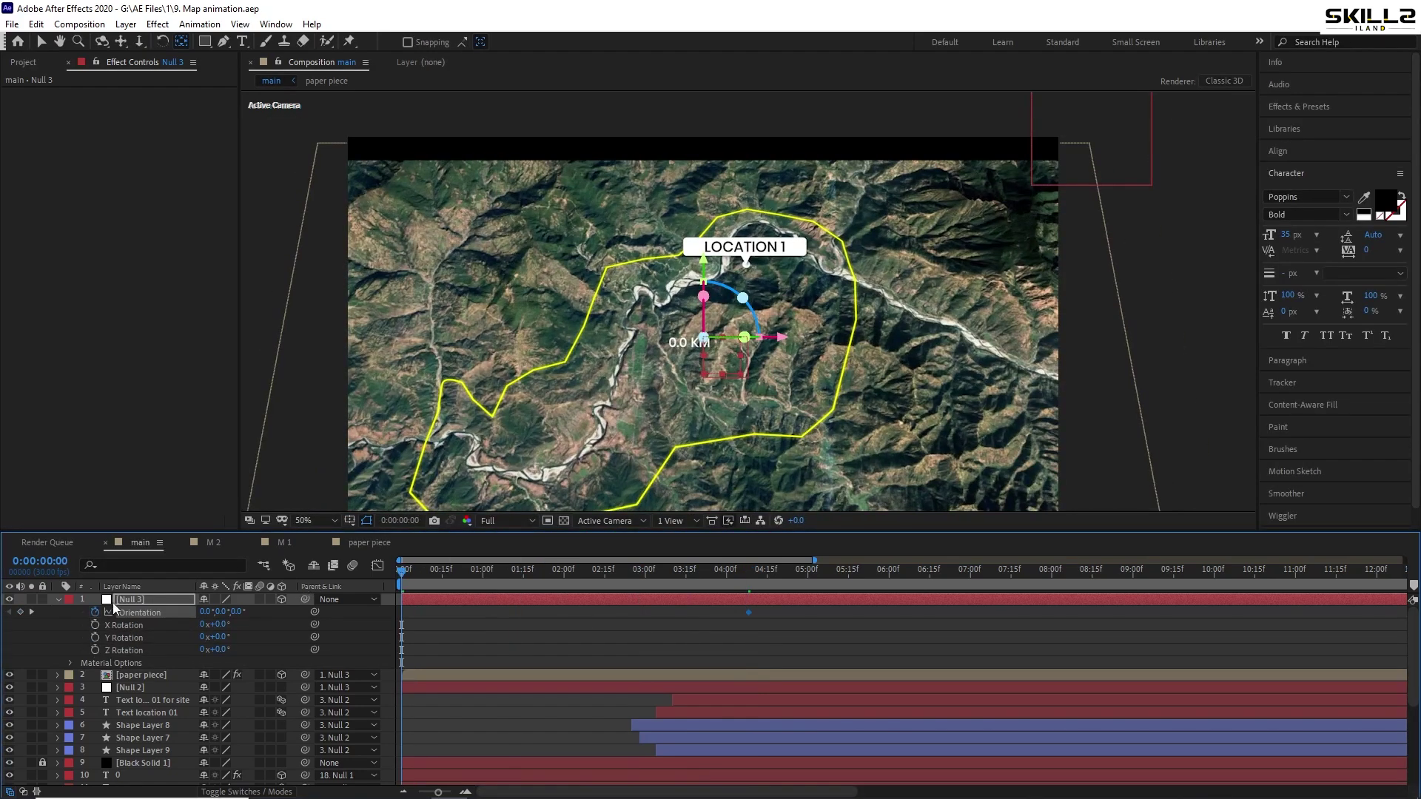
click(32, 613)
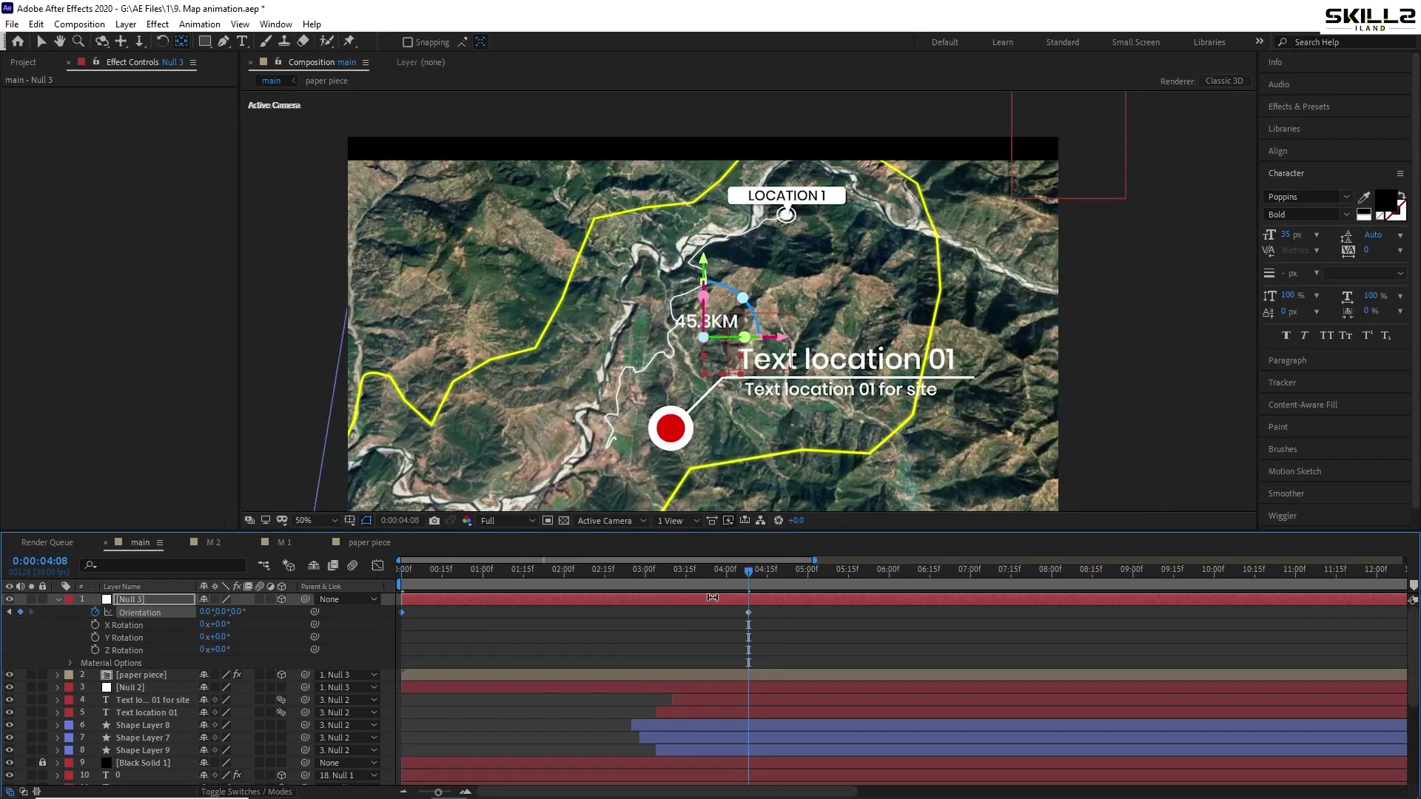
key(ctrl+s)
drag(204, 611, 274, 619)
key(ctrl+s)
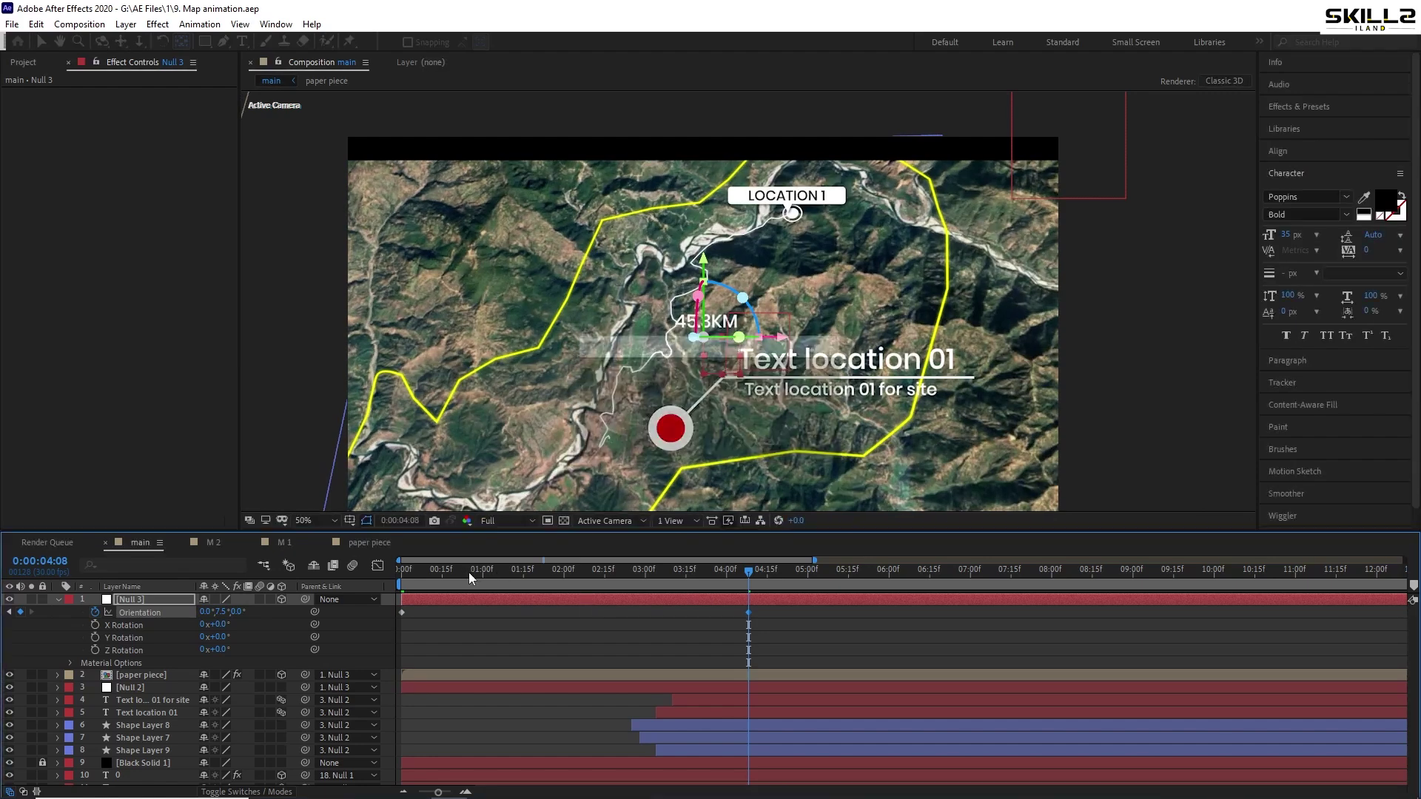
Play the animation from the start to check the map rotation and the location callout
drag(469, 571, 389, 584)
key(space)
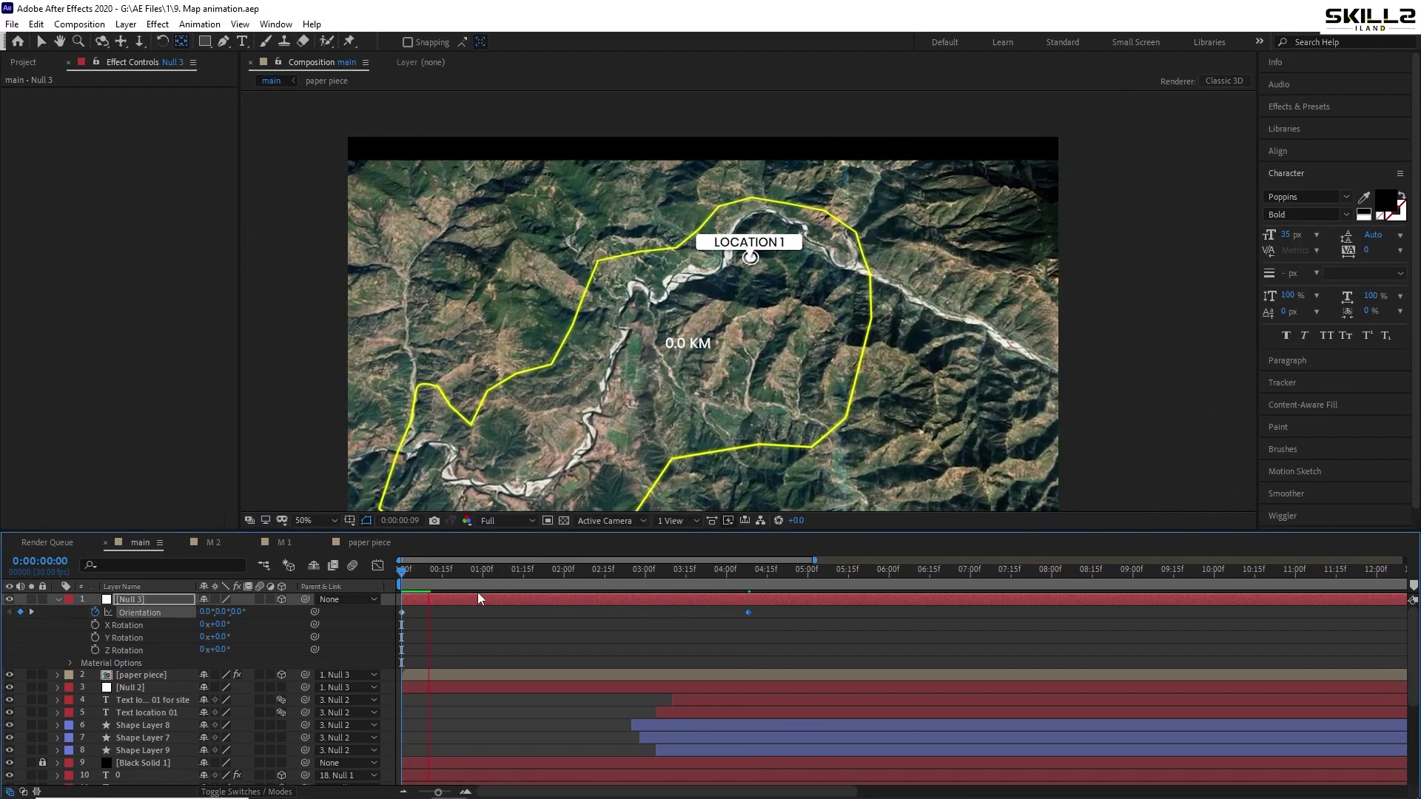
key(space)
drag(701, 404, 706, 375)
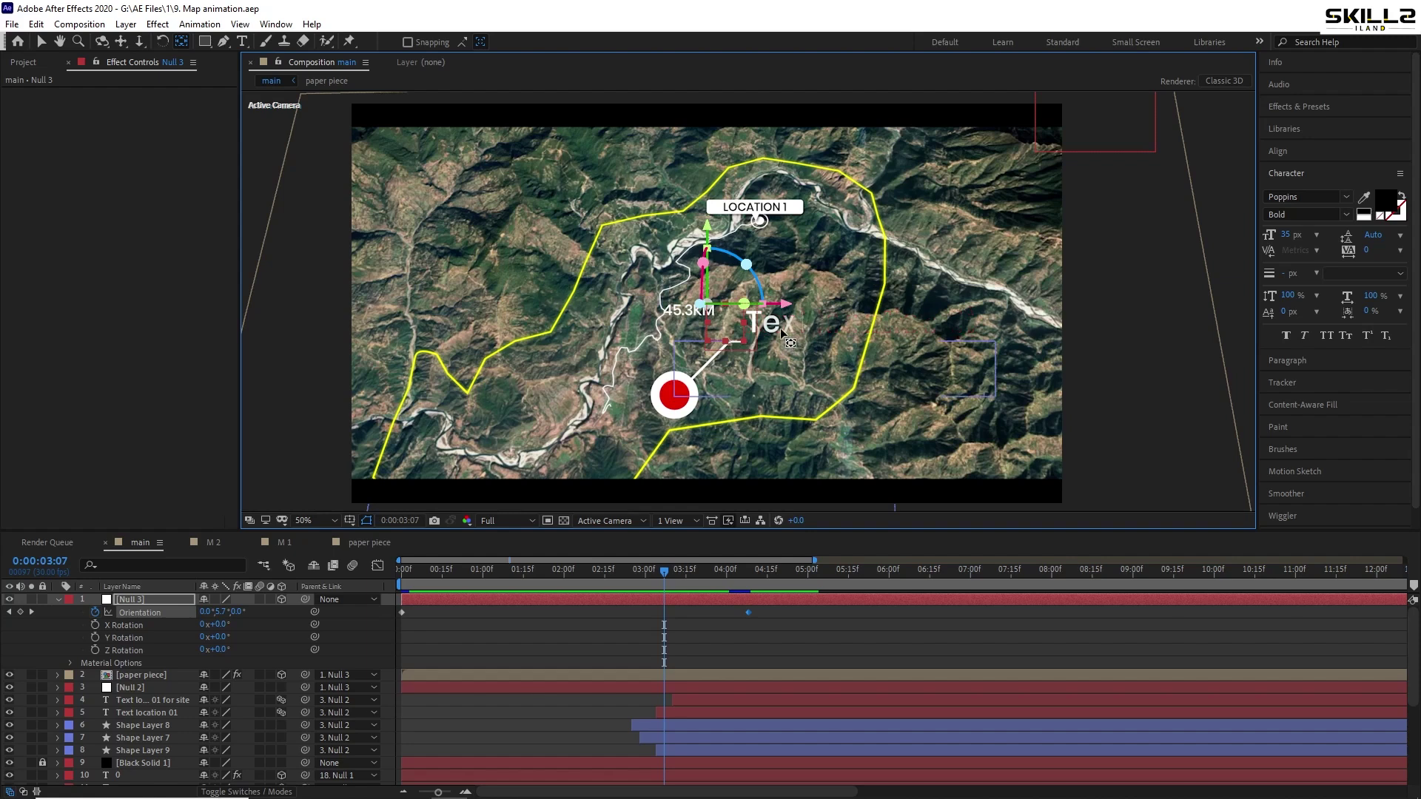
Reparent Null 2 from Null 3 to Null 1 and save the project
click(60, 601)
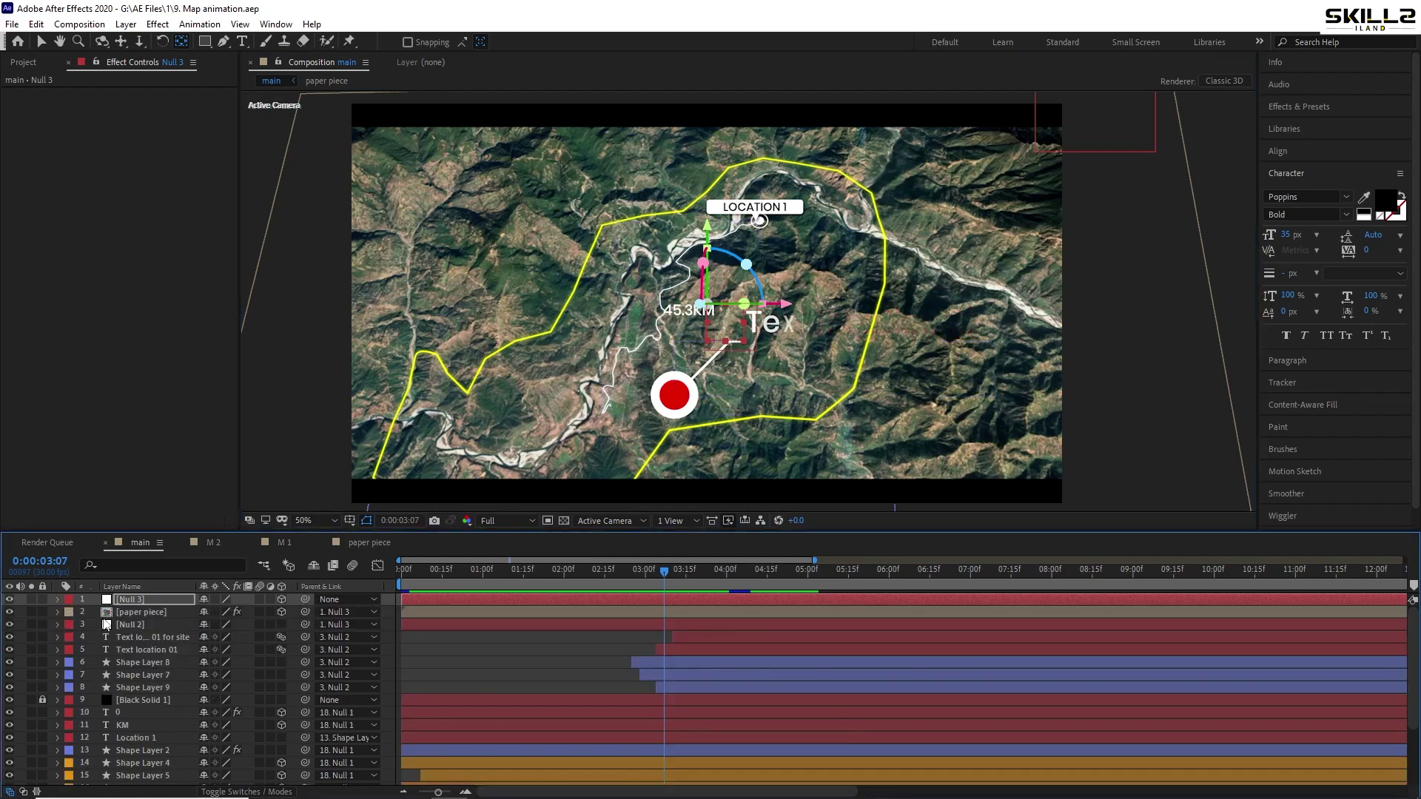
click(142, 624)
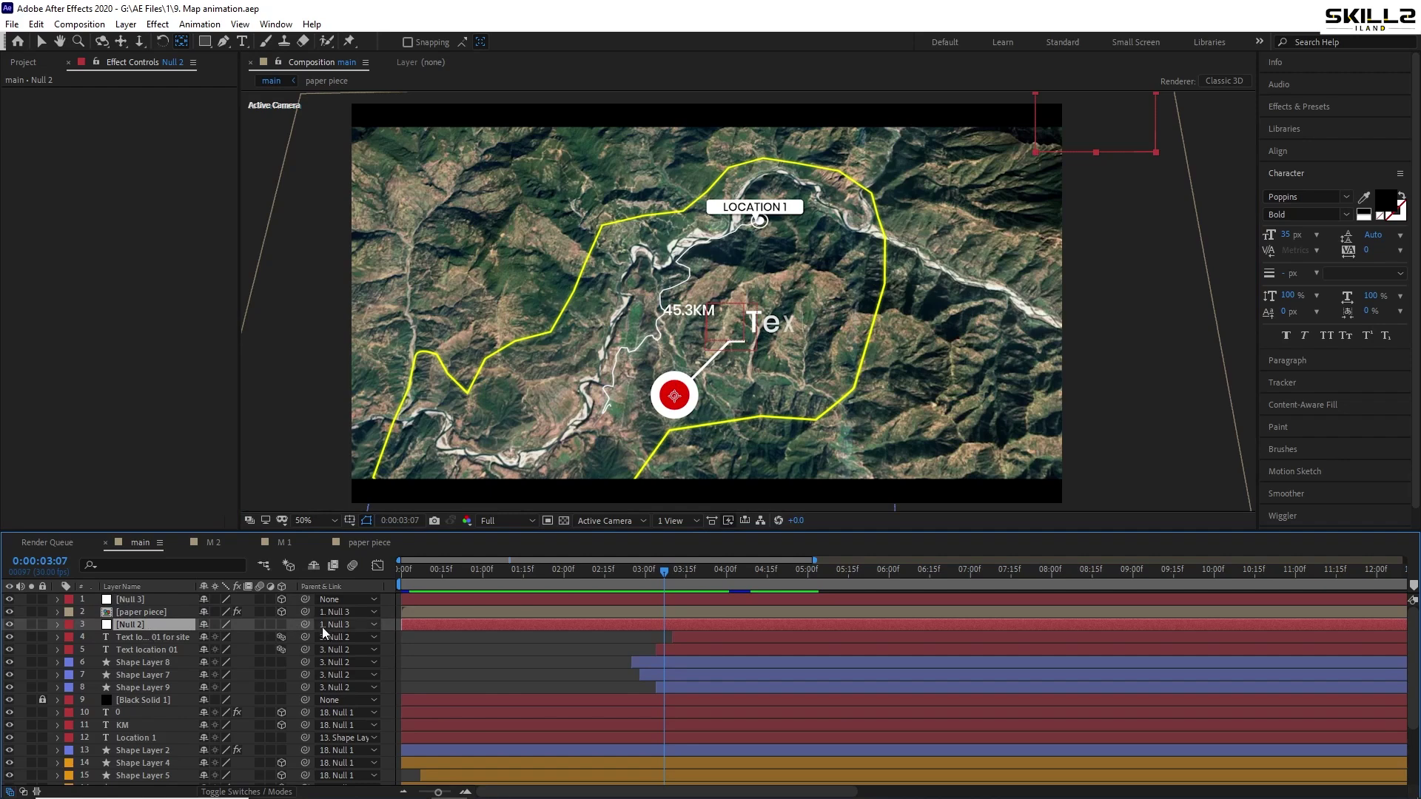
key(grave)
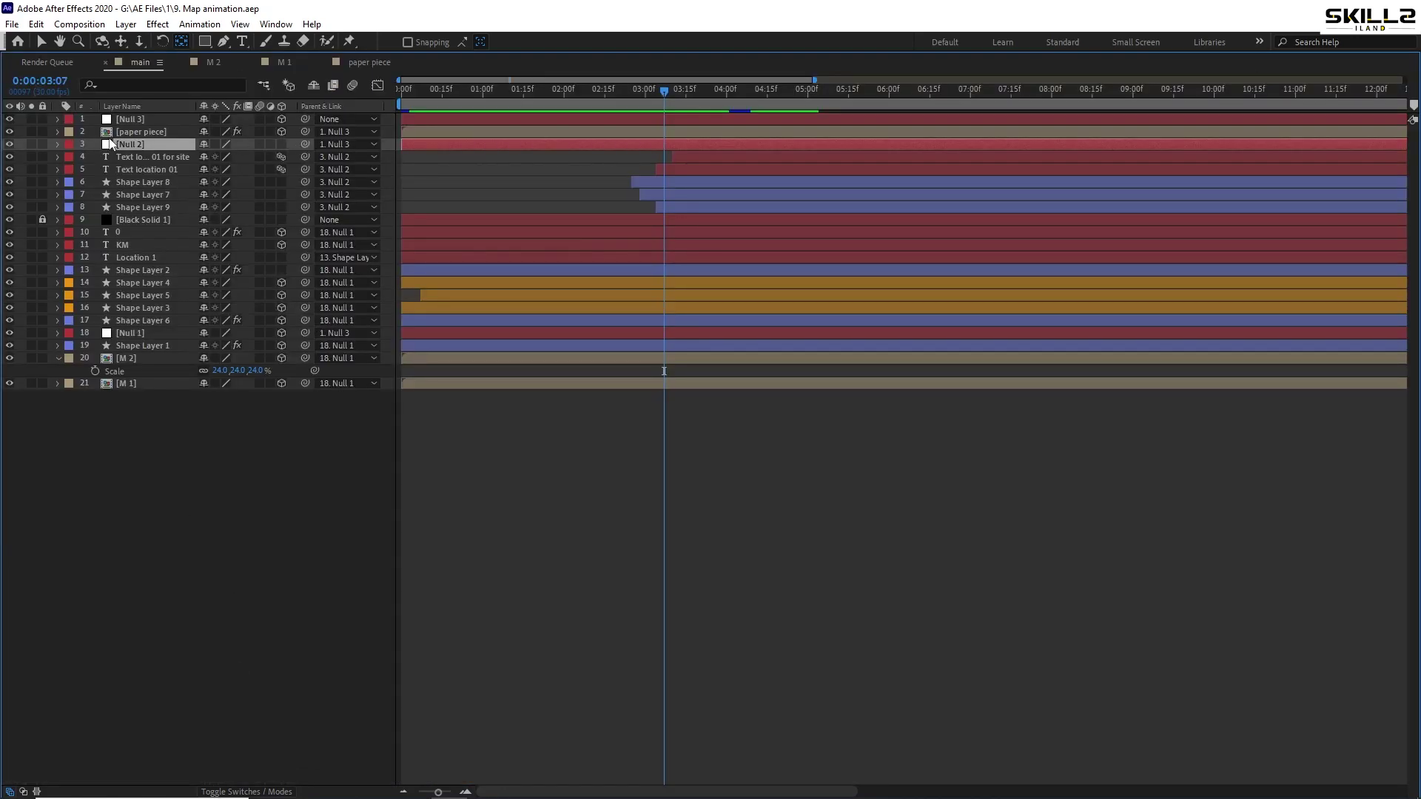
drag(303, 149, 140, 334)
key(ctrl+s)
key(grave)
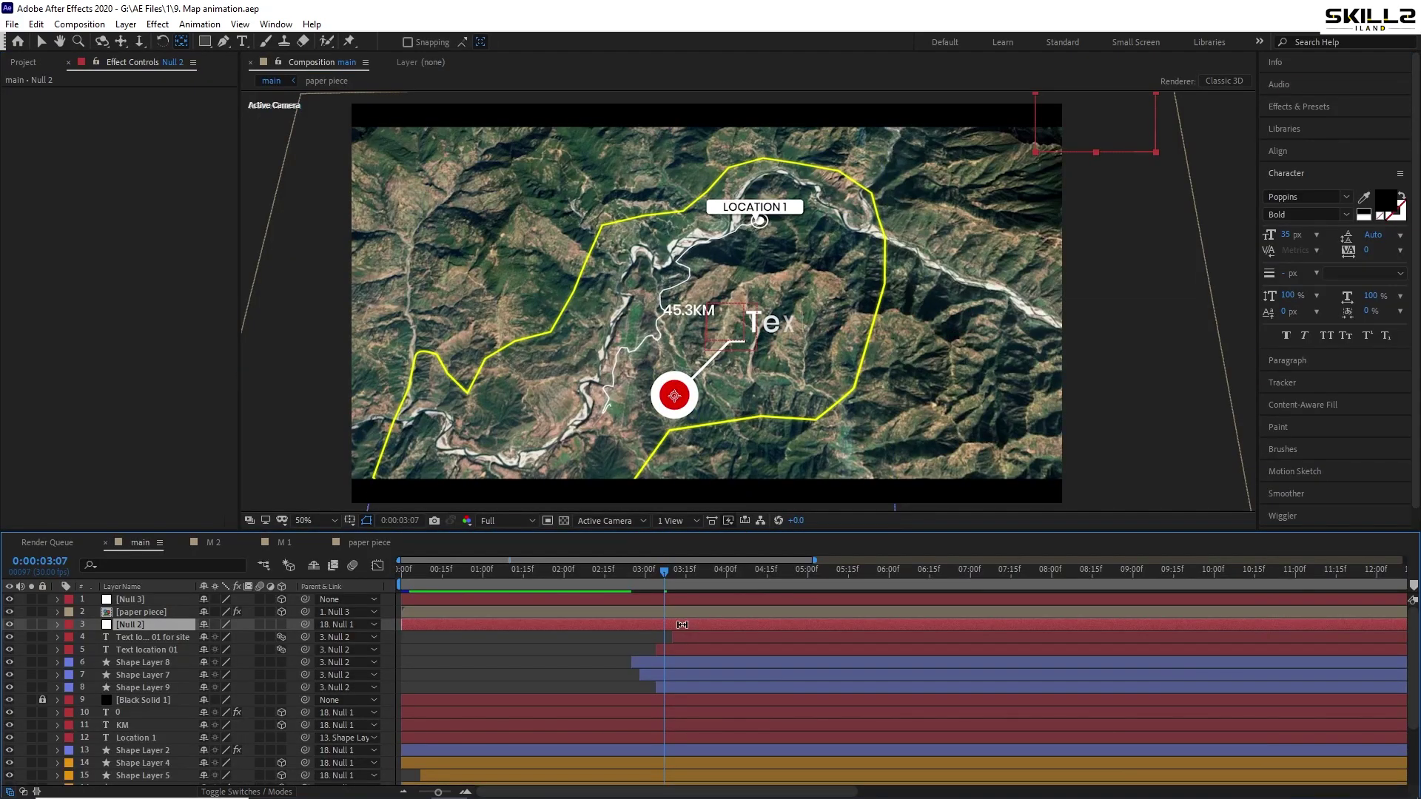
At the 0:00:04:29 keyframe, set Null 2's Scale to 30.2% and reposition the location callout at the route's end
key(s)
key(k)
key(k)
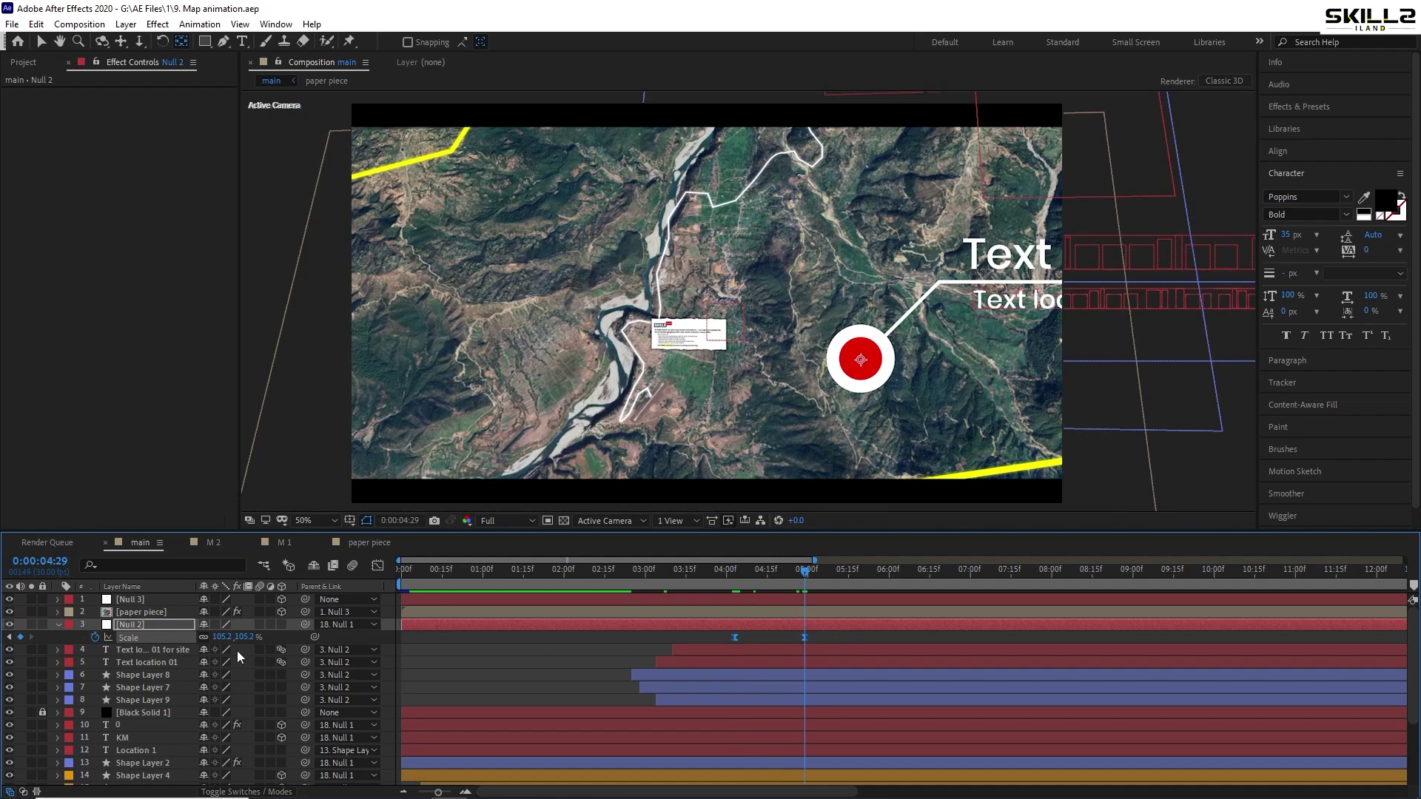
drag(220, 636, 179, 641)
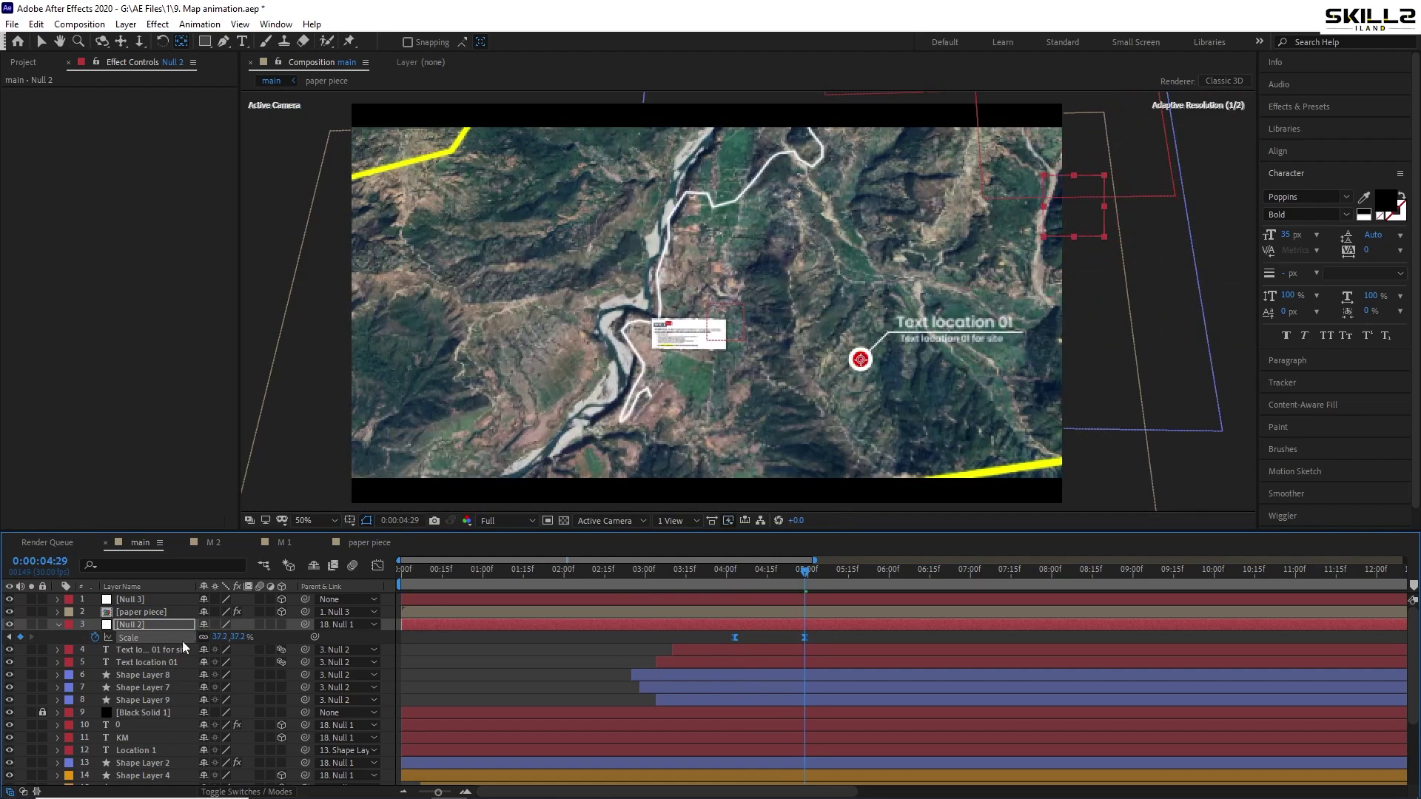
key(ctrl+s)
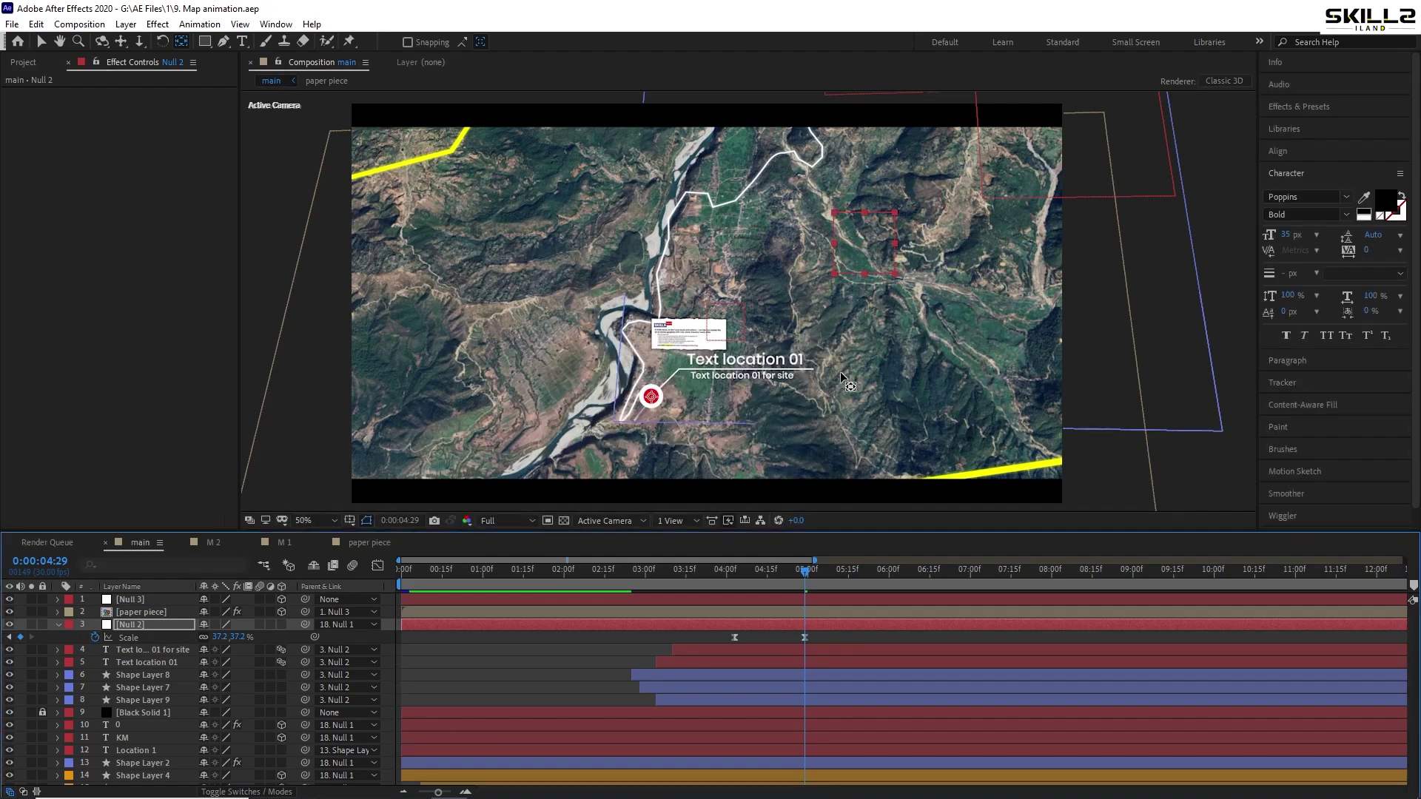
drag(219, 637, 183, 649)
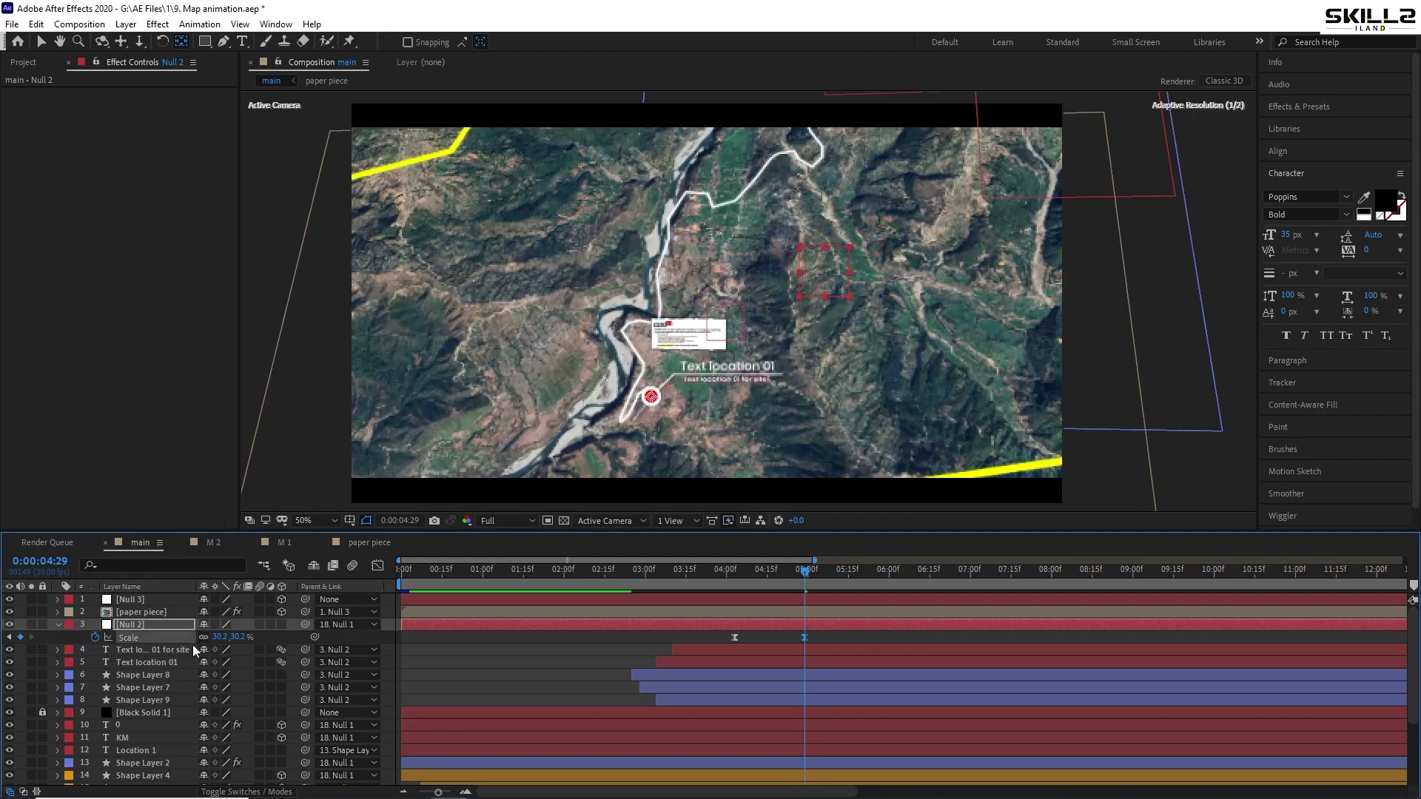
drag(793, 574, 805, 574)
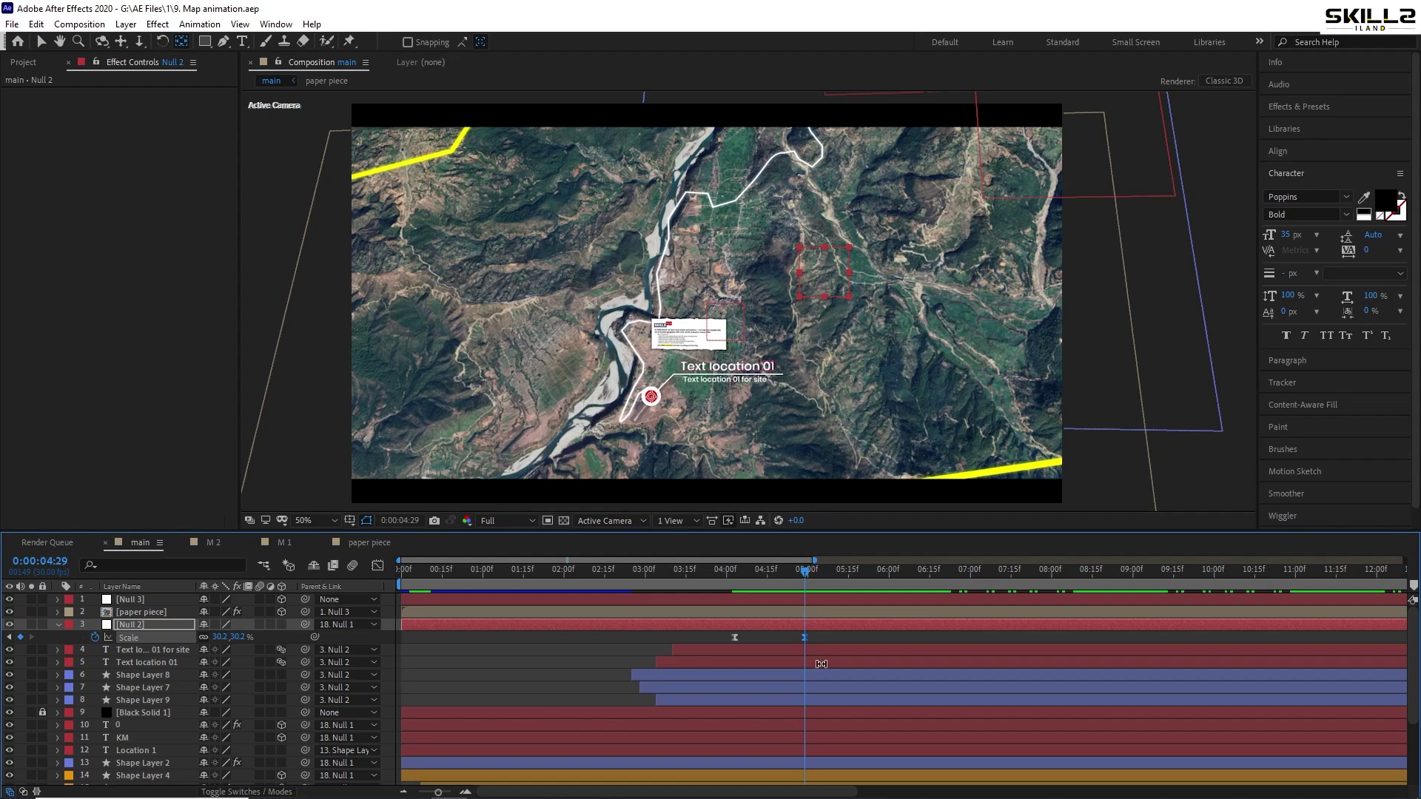
Keyframe Null 3's Orientation at 0:00:04:29 with its existing value and at 0:00:07:01 with 17.4° on Y
scroll(814, 662, down, 3)
scroll(818, 659, up, 3)
click(819, 598)
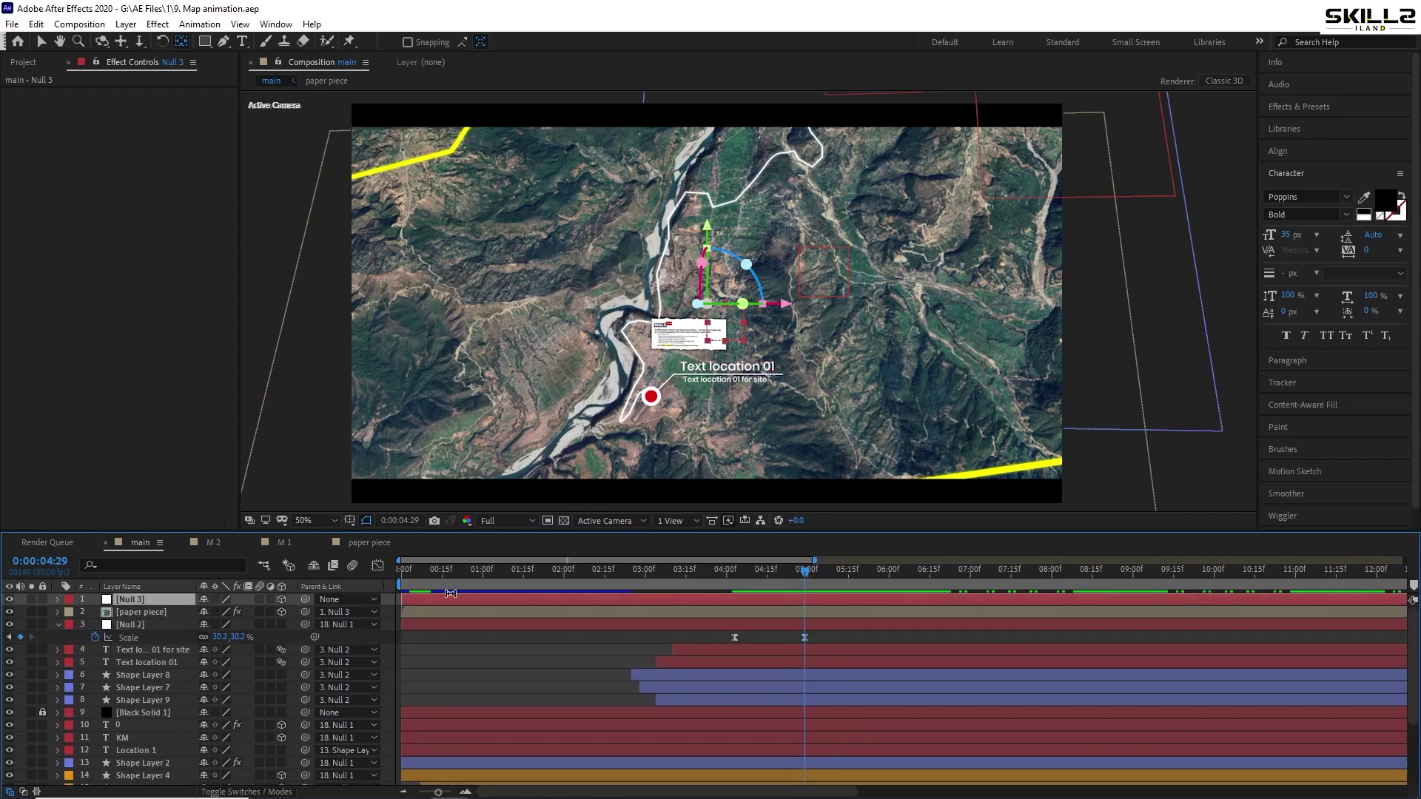
key(u)
click(20, 612)
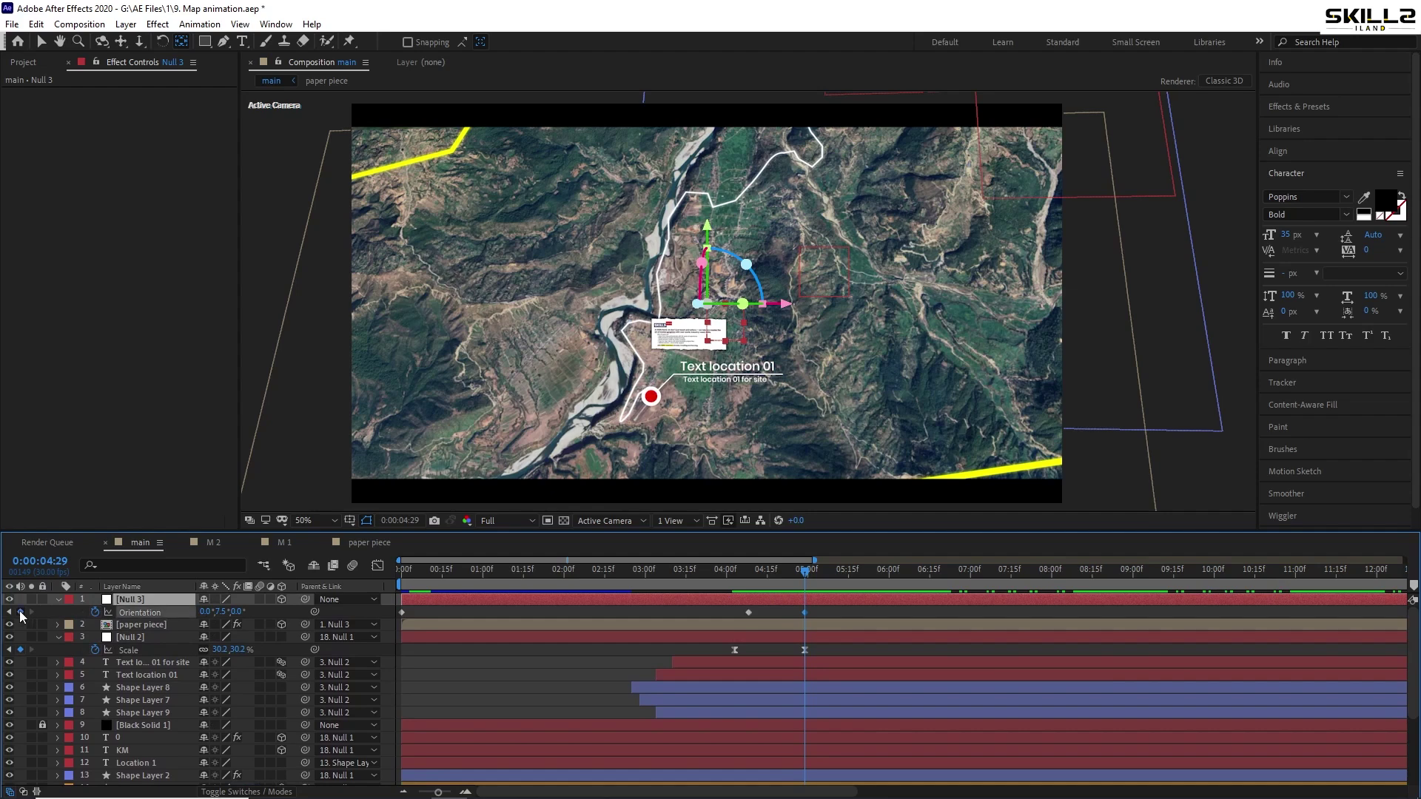
drag(897, 585, 974, 592)
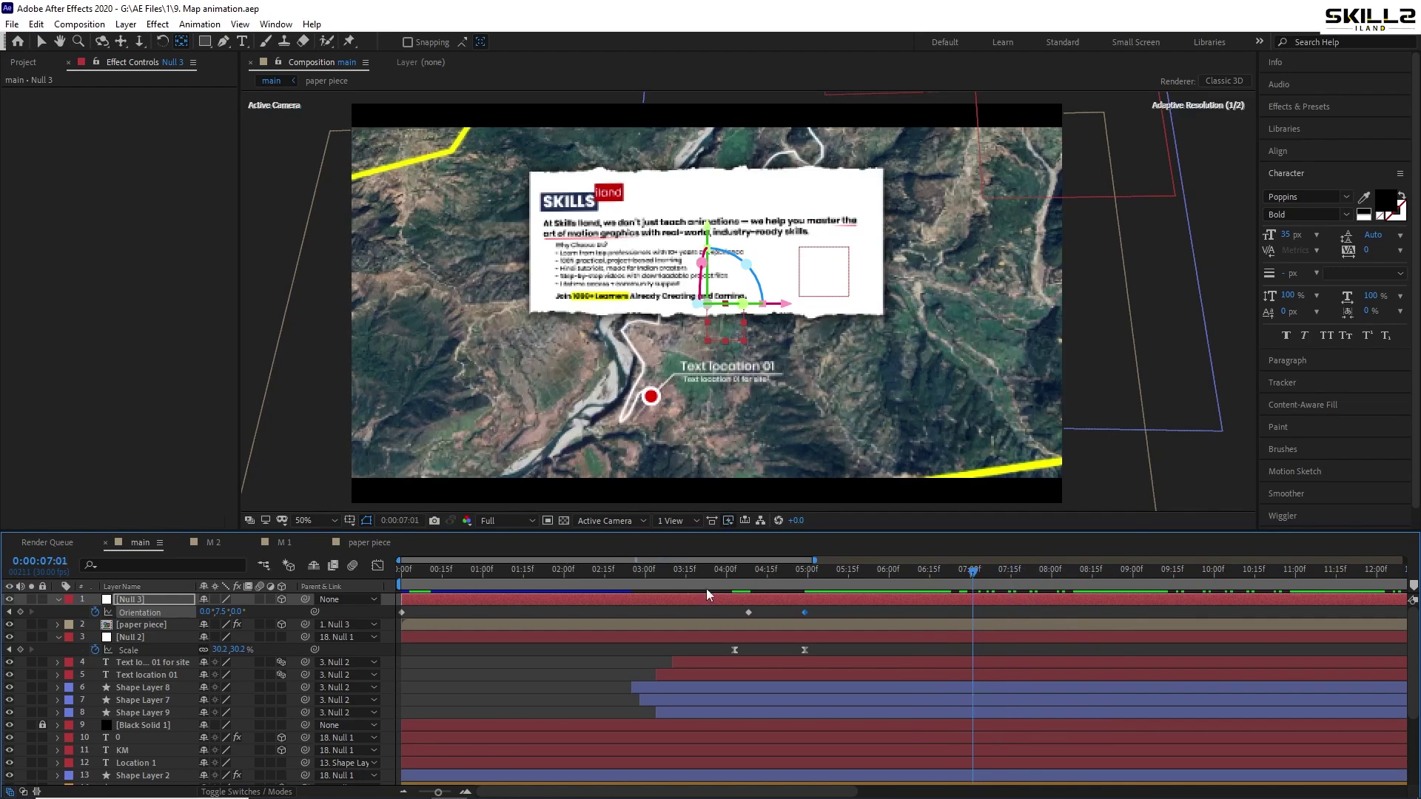
drag(228, 611, 297, 611)
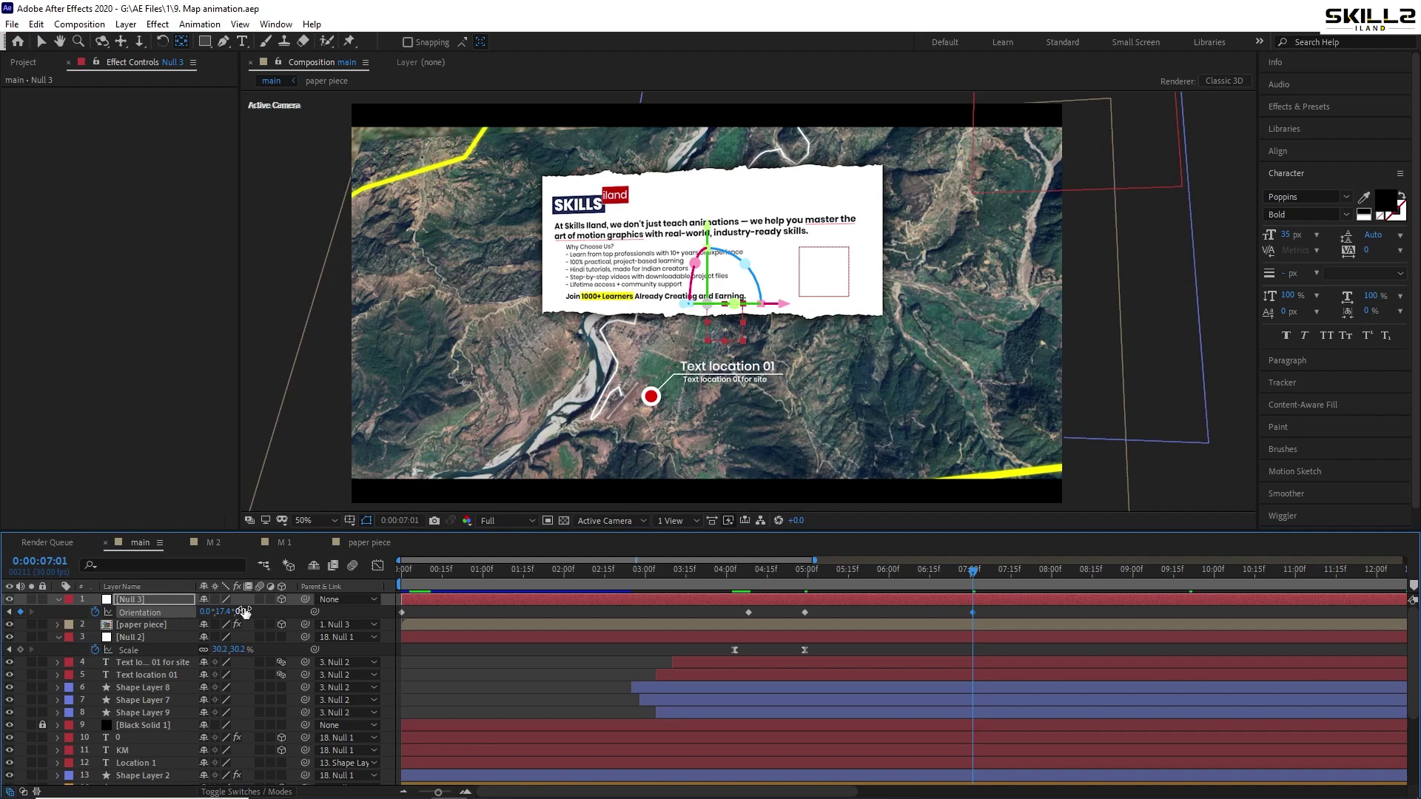
Animate Null 3's Position from 960, 540, 0 at 0:00:04:29 to 960, 482.4, -54.2 at 0:00:07:01, saving the project
key(shift+p)
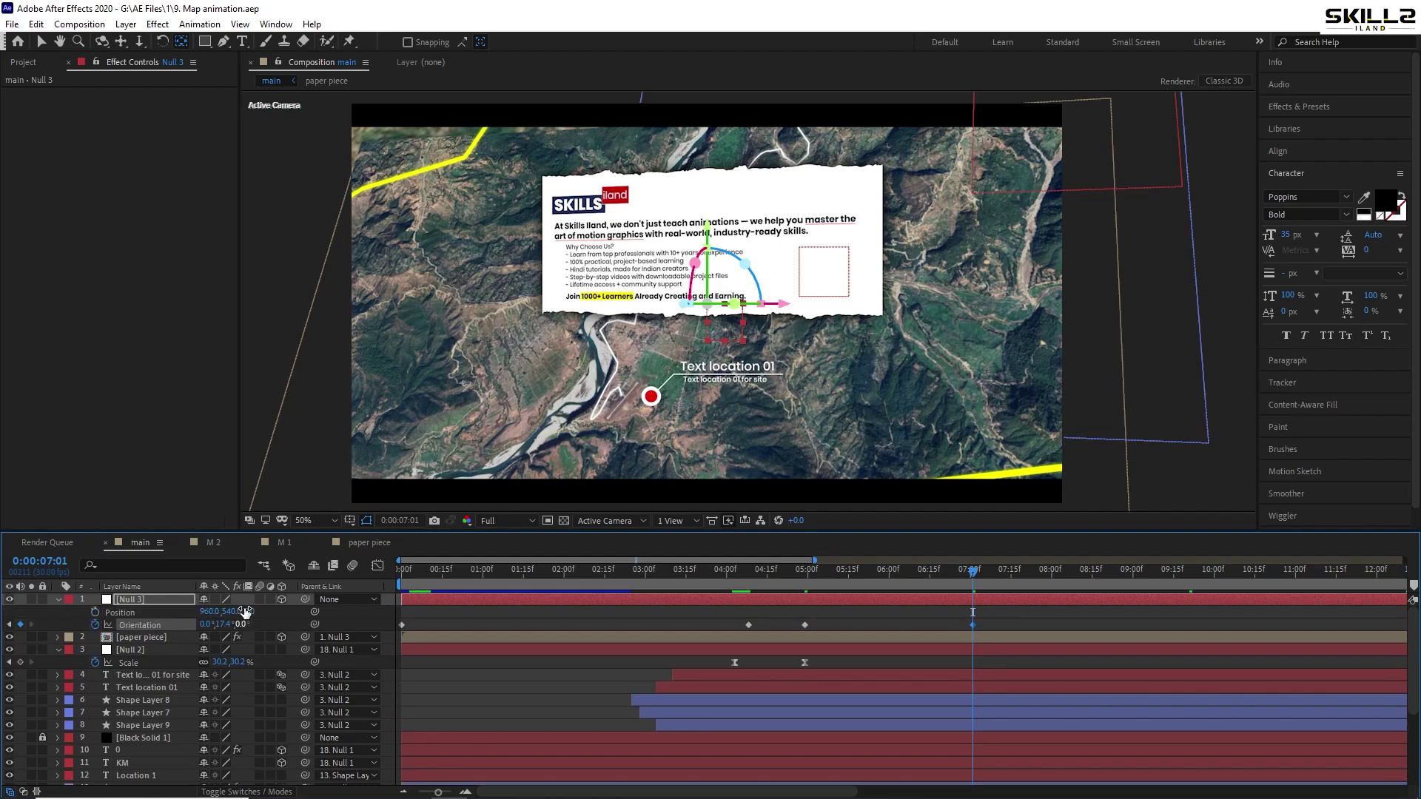
drag(828, 571, 807, 585)
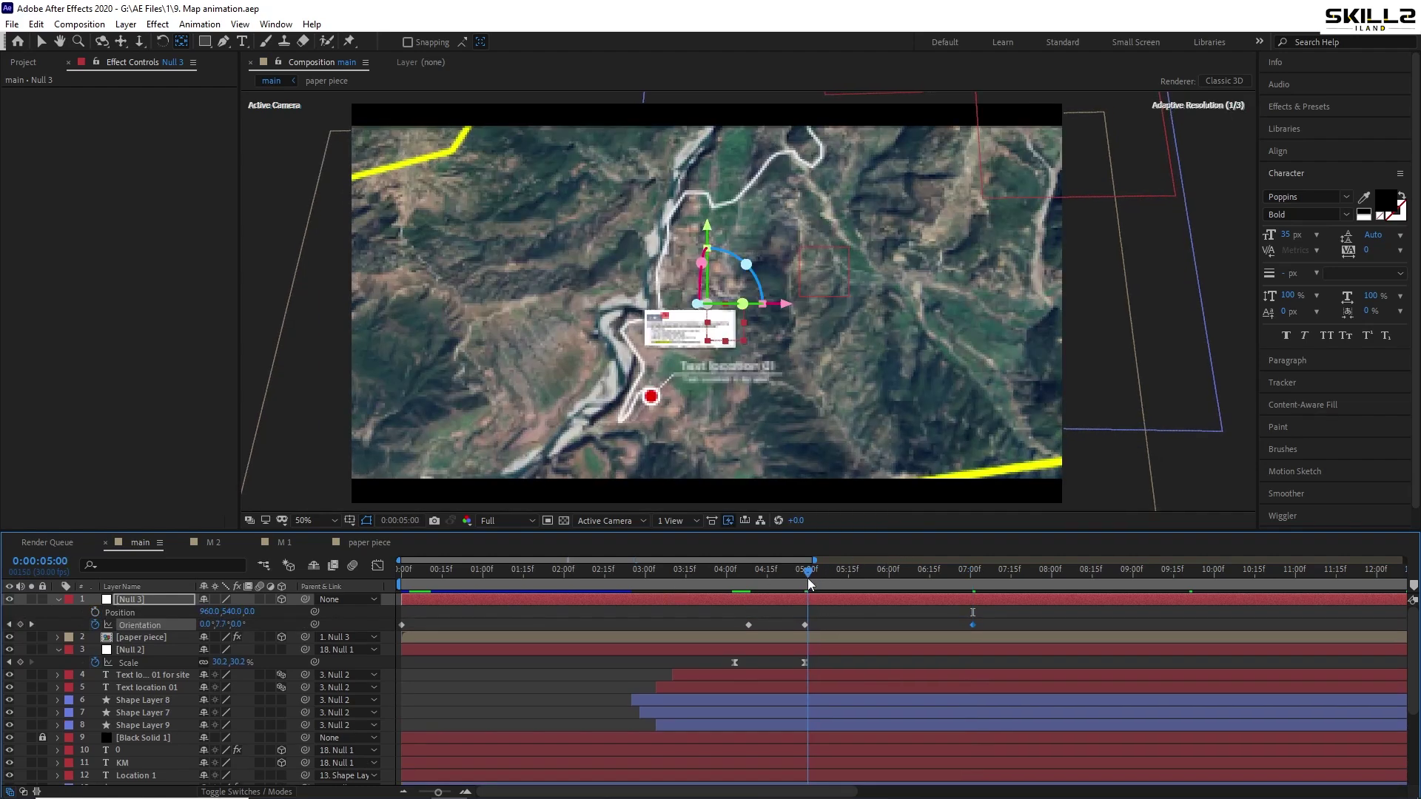
click(96, 613)
drag(928, 576, 974, 580)
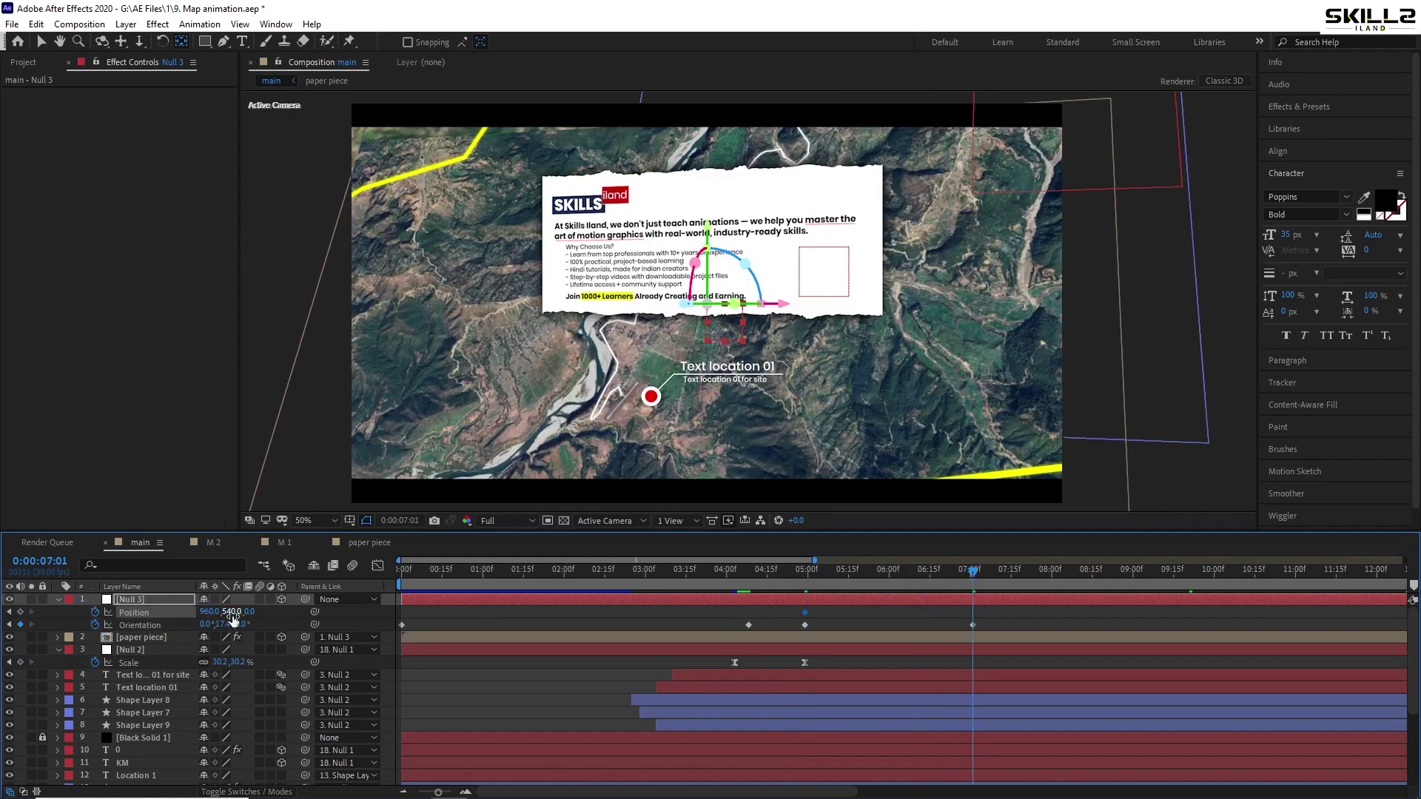
drag(231, 612, 5, 624)
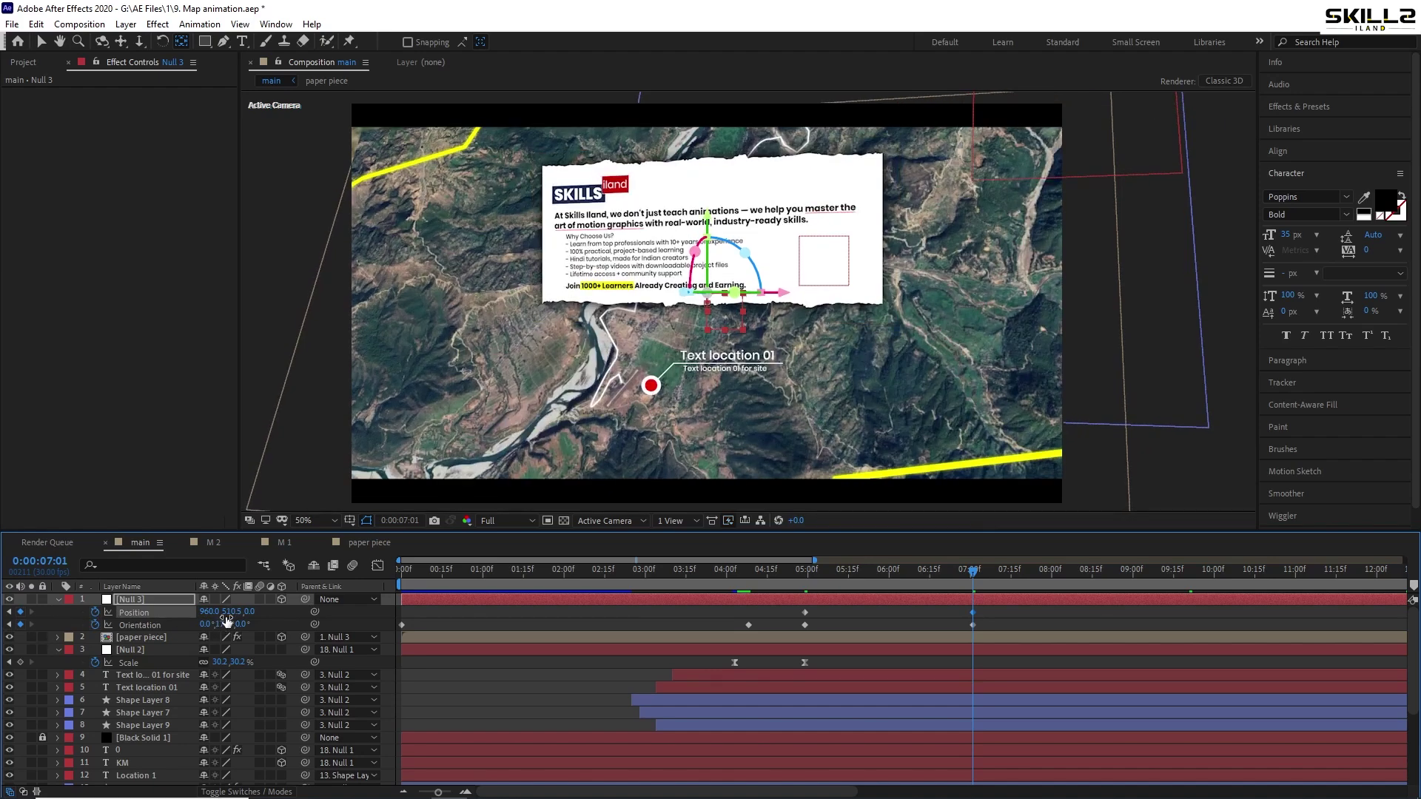
drag(227, 618, 29, 611)
key(ctrl+s)
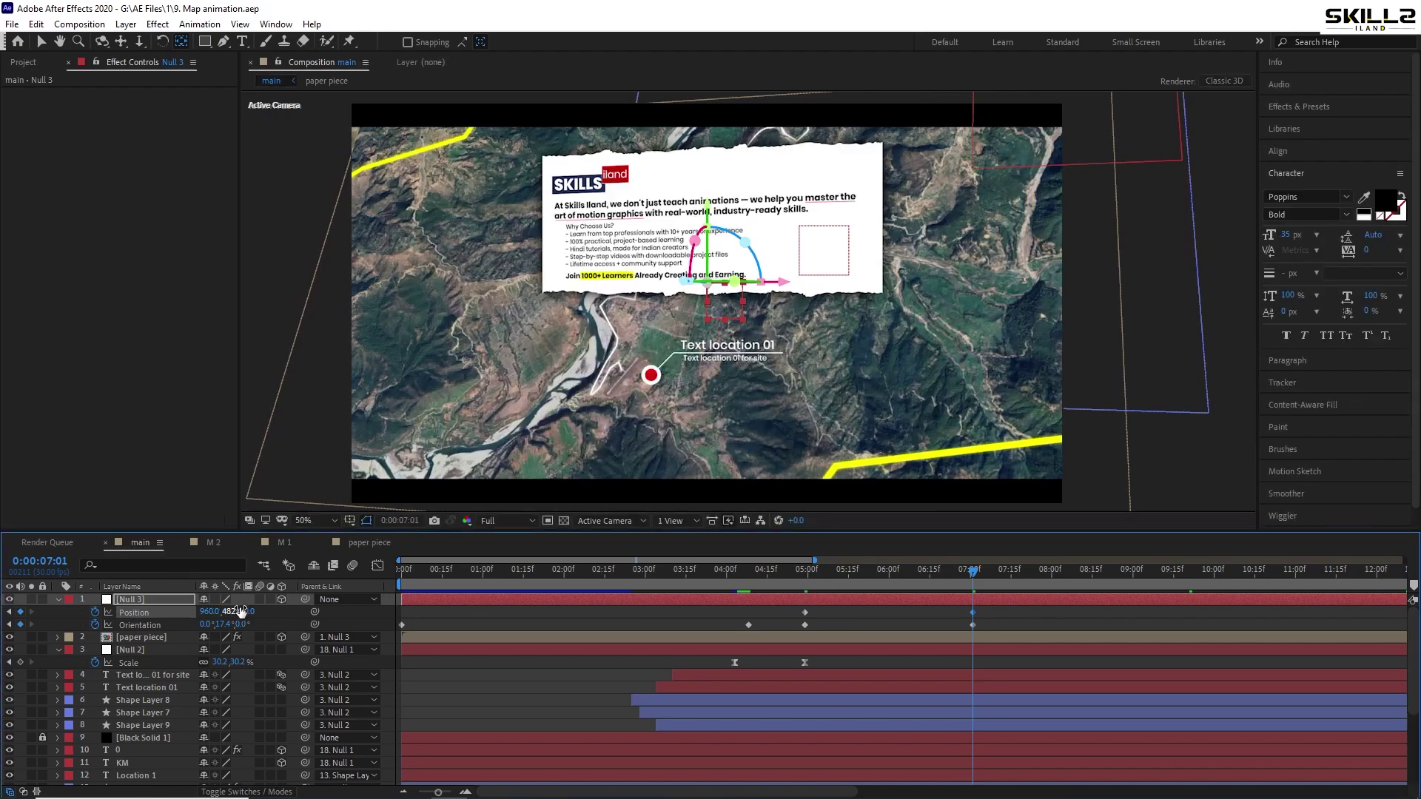
drag(240, 611, 247, 611)
Trim the main composition to the work area ending at 0:00:07:01 and save the project
right_click(960, 590)
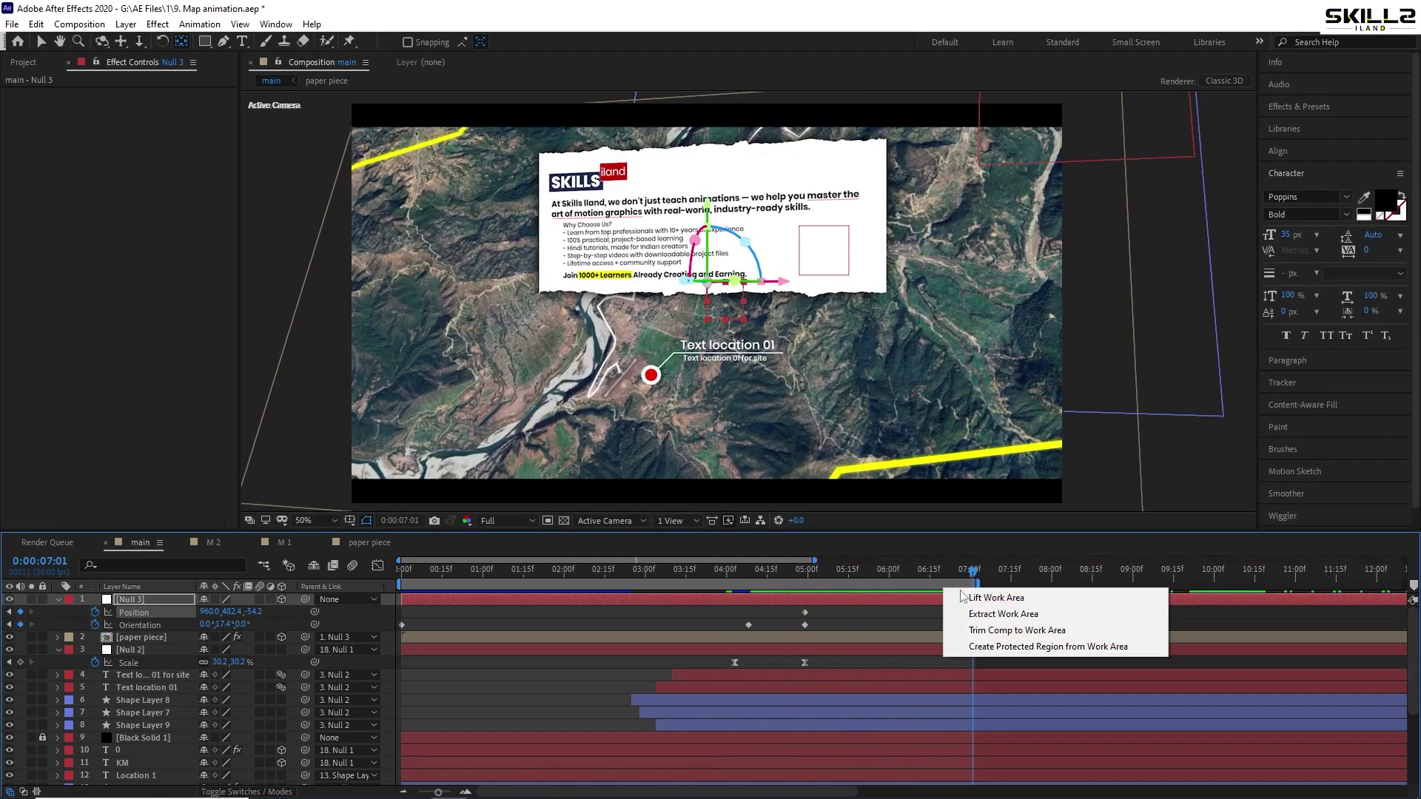
click(1017, 630)
key(ctrl+s)
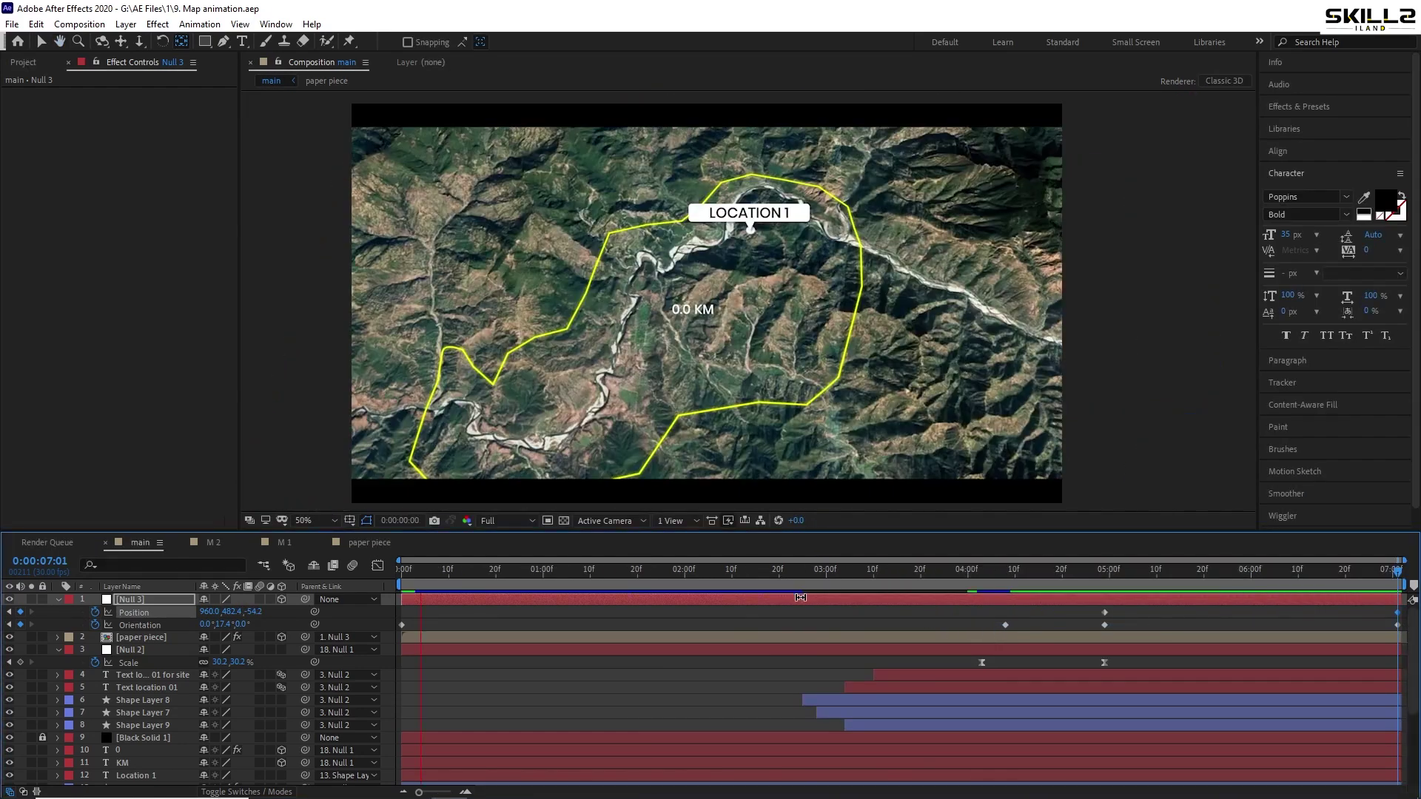
Set Null 3's Orientation to 356.8° on Y at 0:00:07:01, save the project and preview the rotation
drag(233, 611, 7, 686)
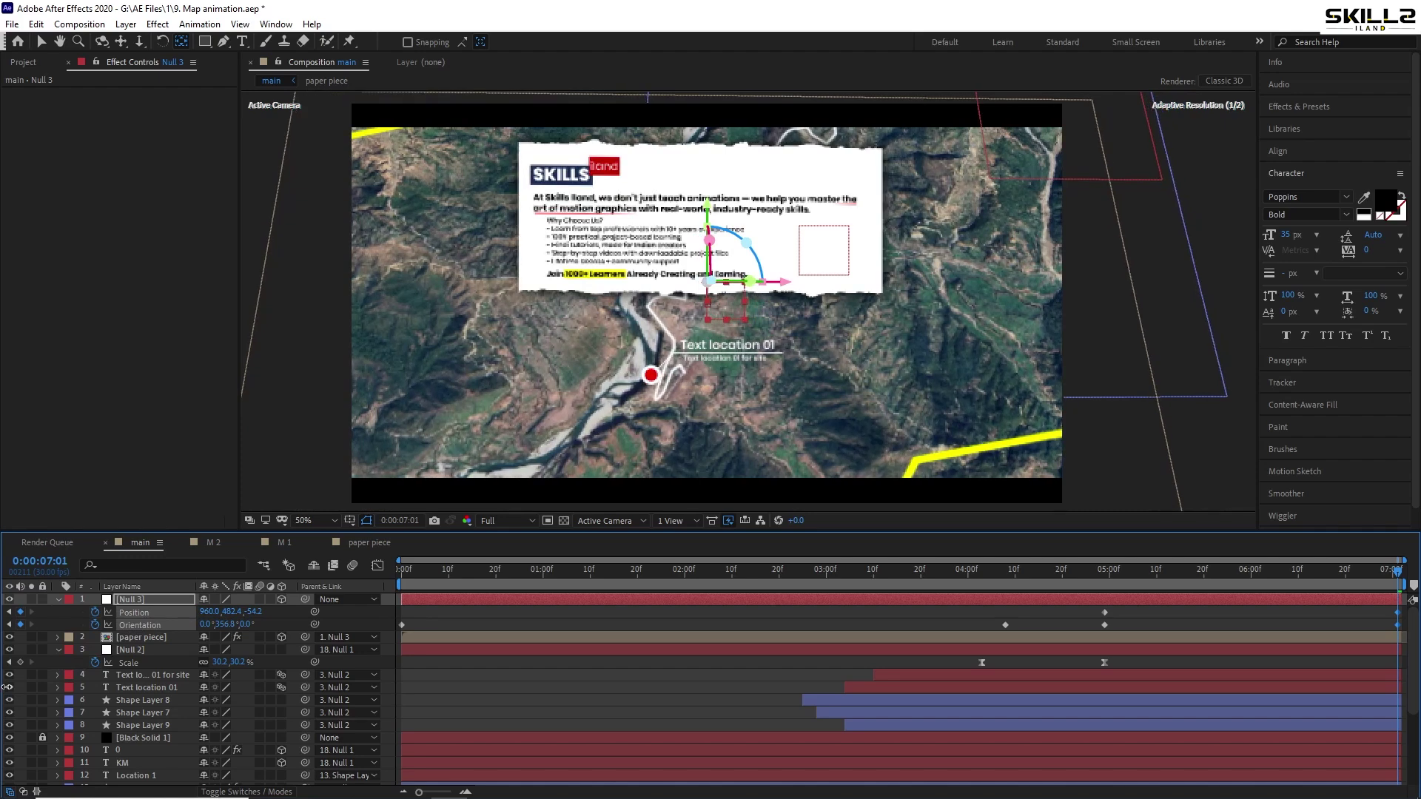
key(ctrl+s)
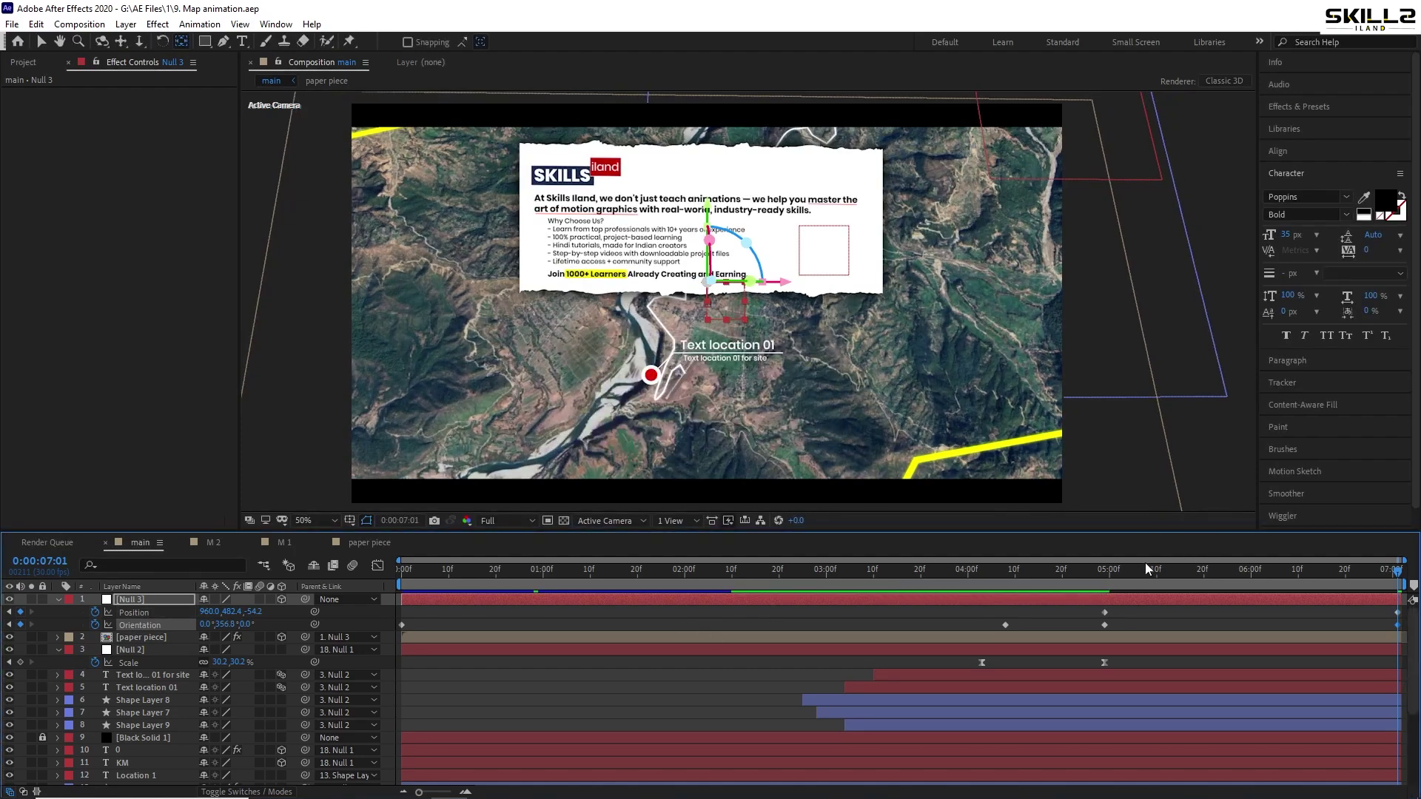
click(1114, 575)
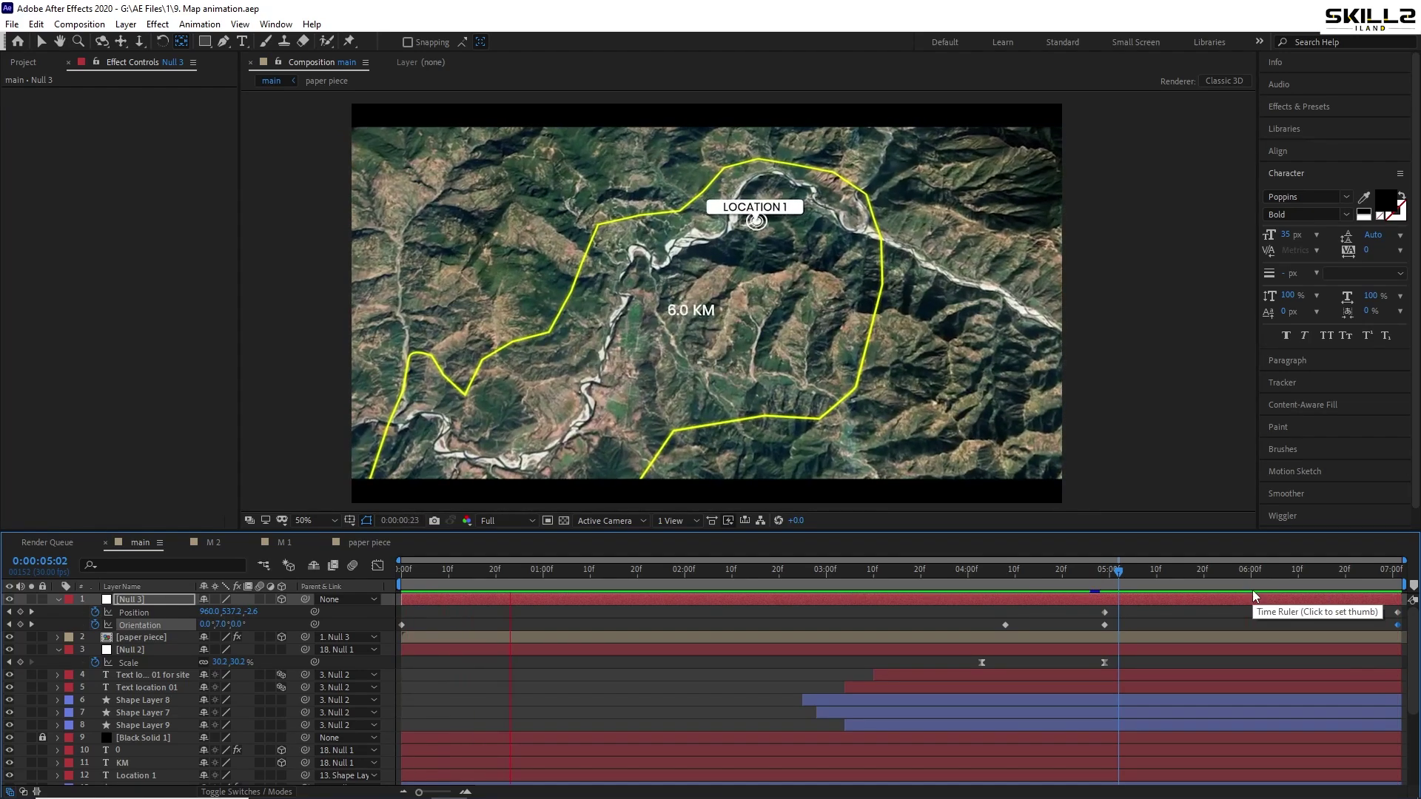
Set Null 3's Orientation keyframe at 0:00:04:08 to 9.0° on Y and scrub back through the animation
drag(886, 574, 1005, 580)
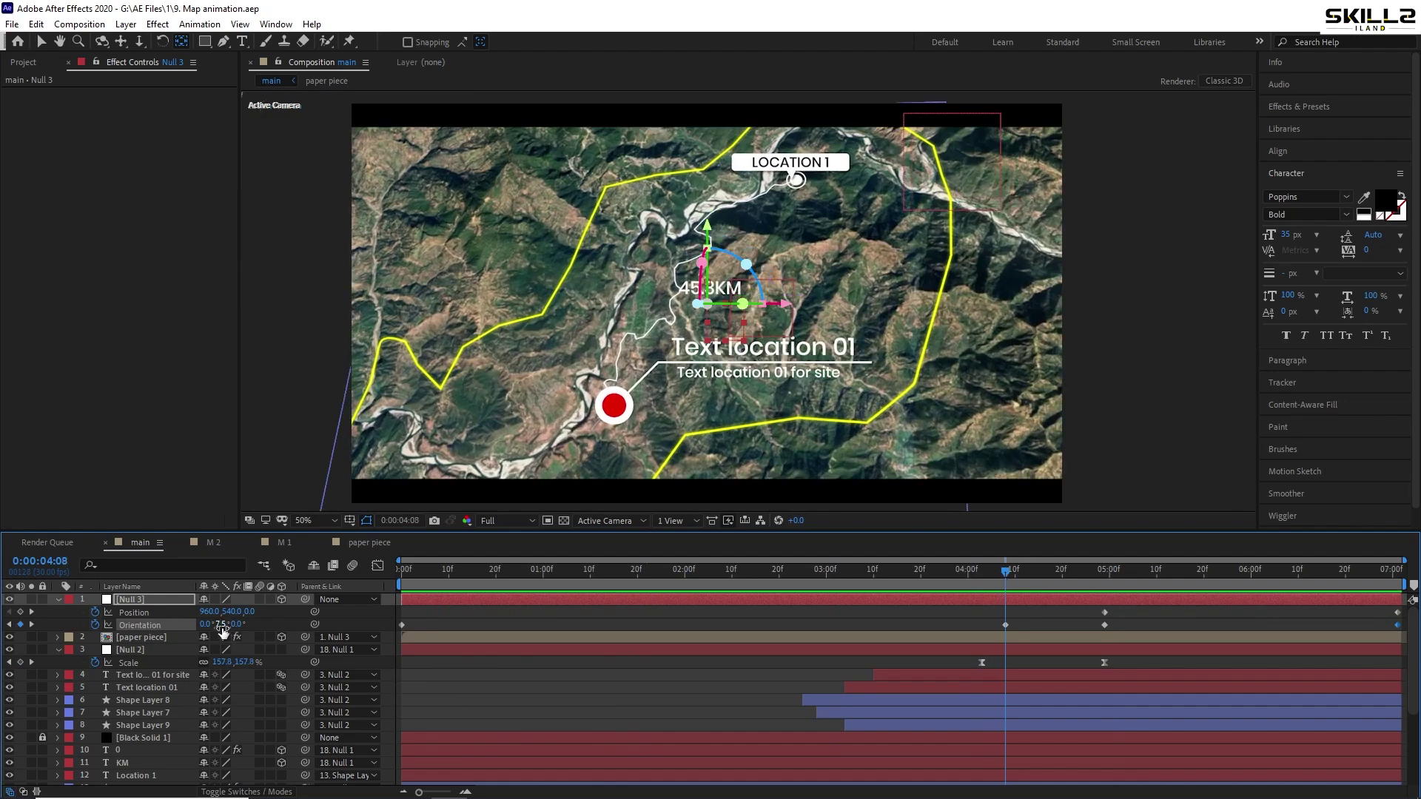
drag(222, 625, 1006, 589)
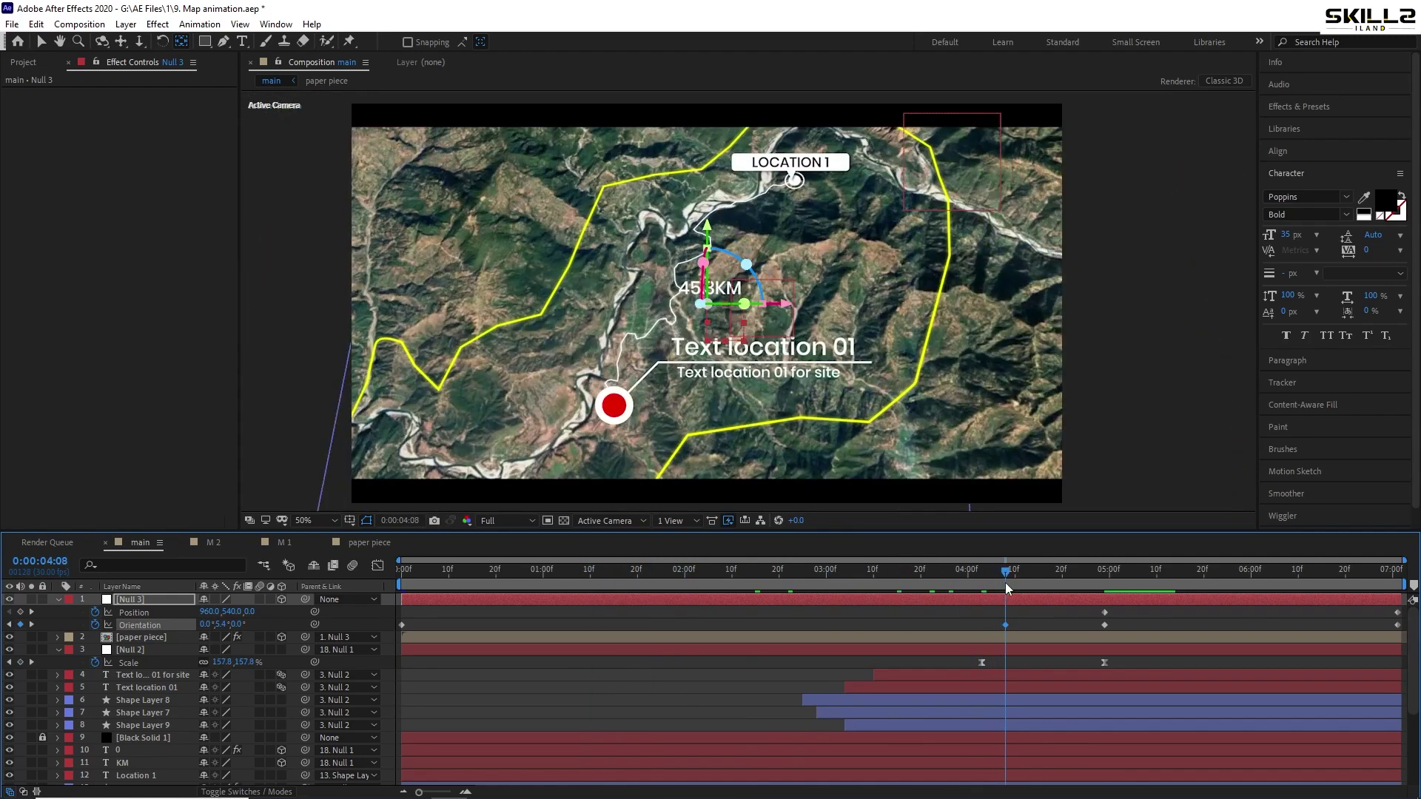
drag(220, 624, 243, 627)
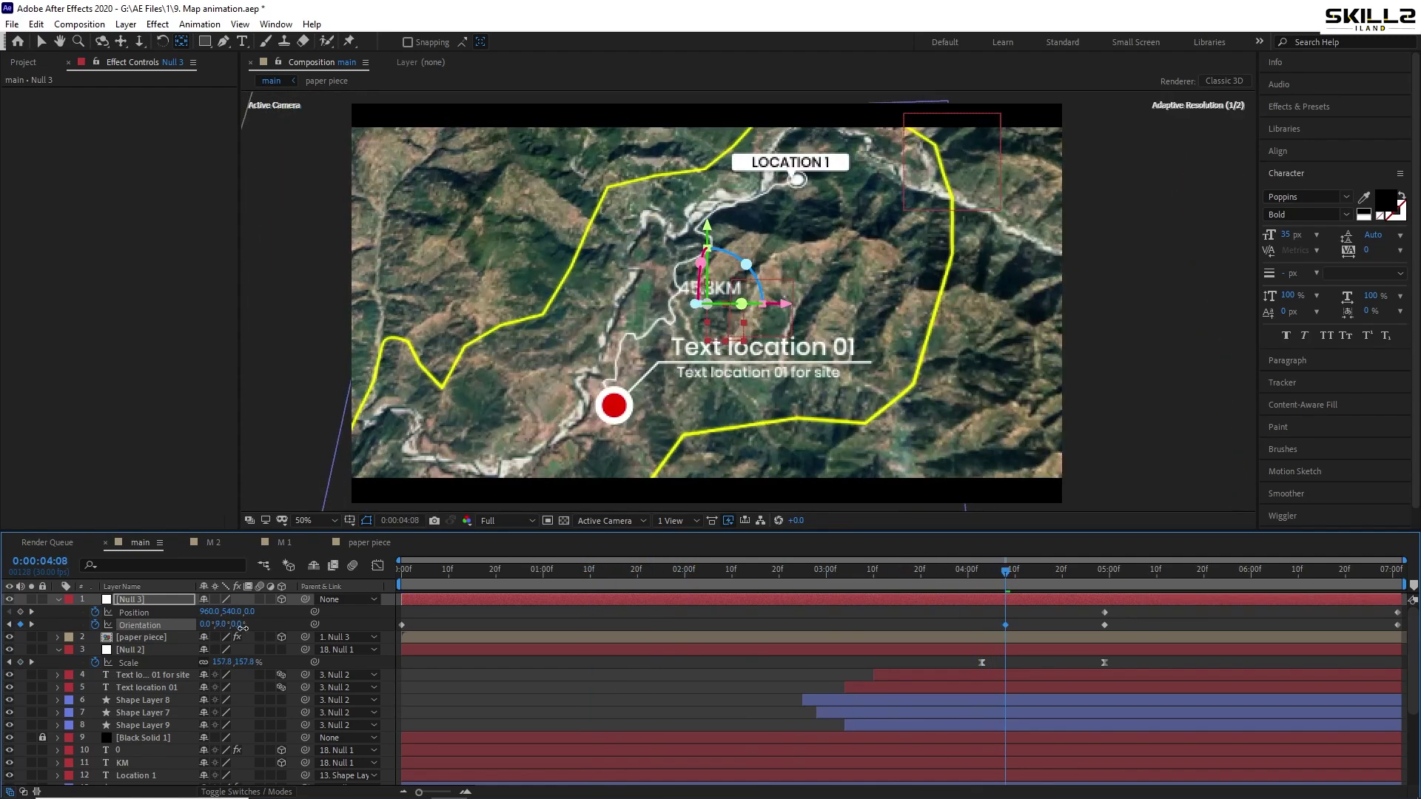
drag(812, 575, 594, 575)
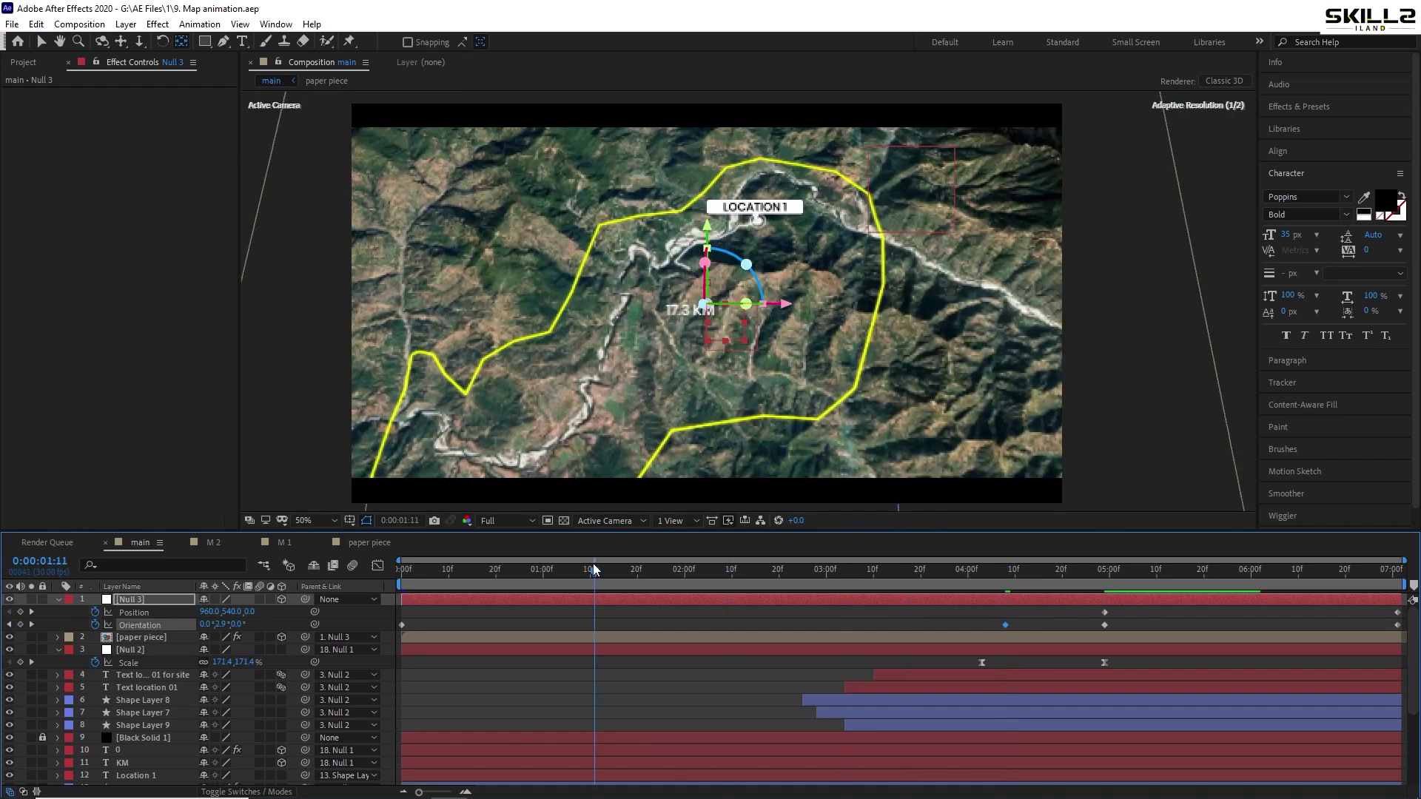
Add Position keyframes to Null 2 at 0:00:07:01 and 0:00:04:29 without changing its position
key(End)
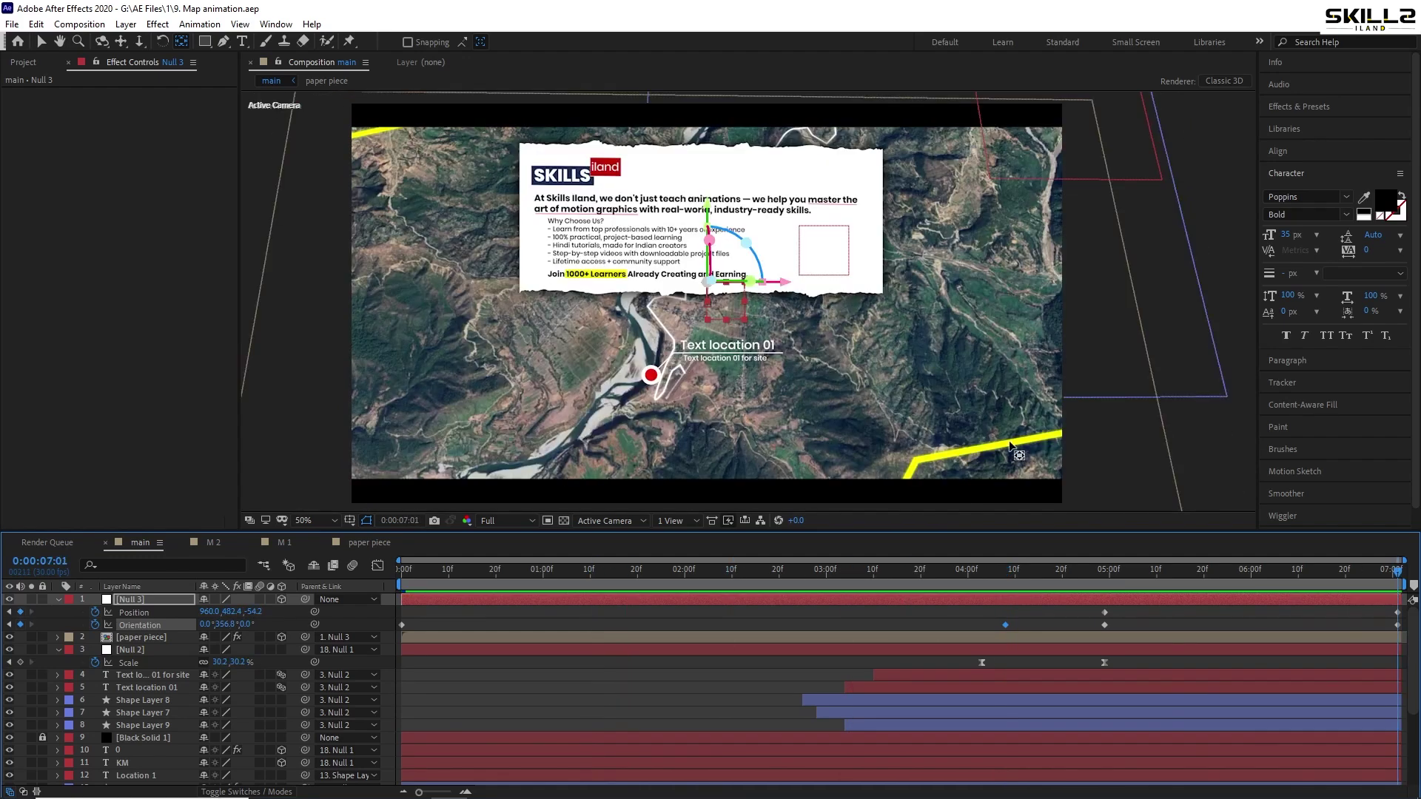
click(669, 378)
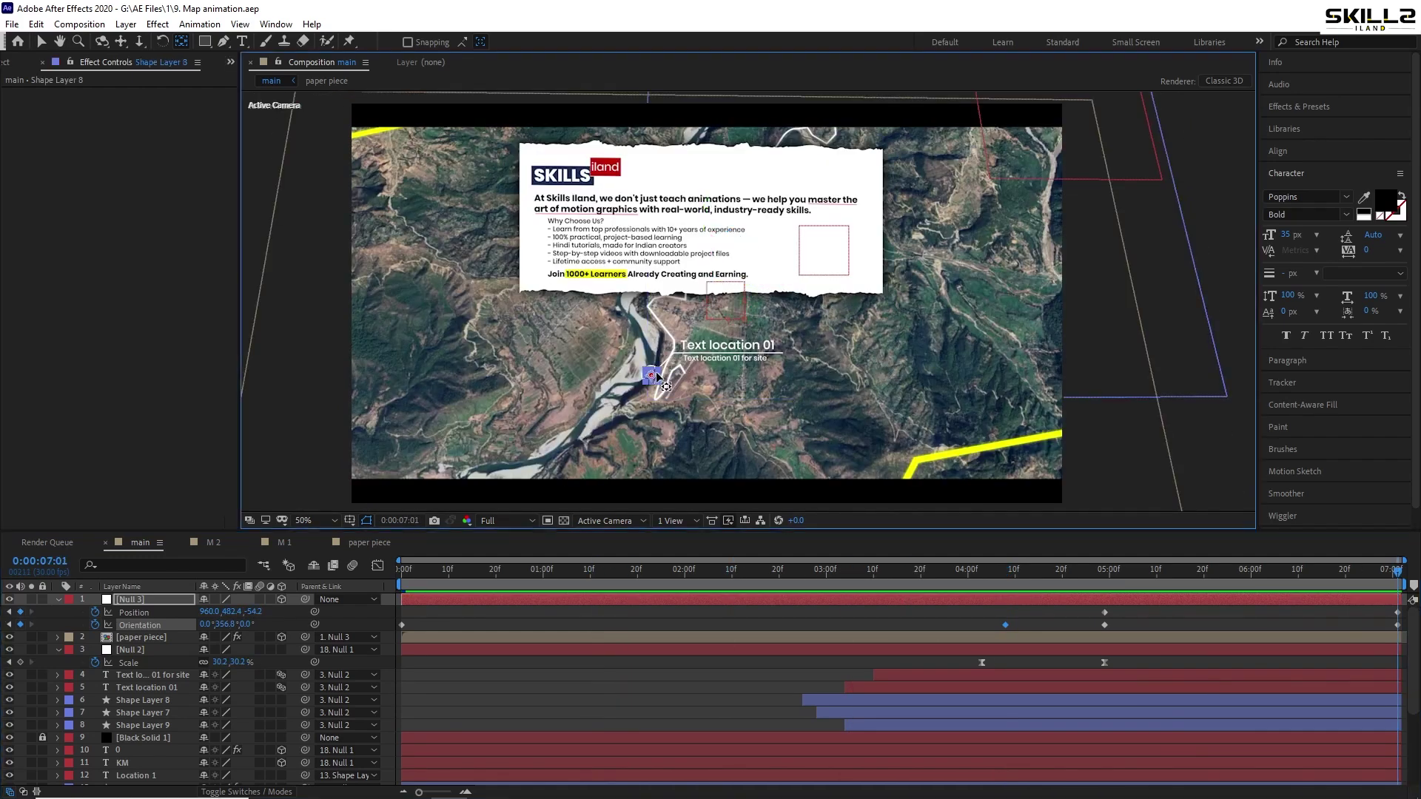
click(1256, 651)
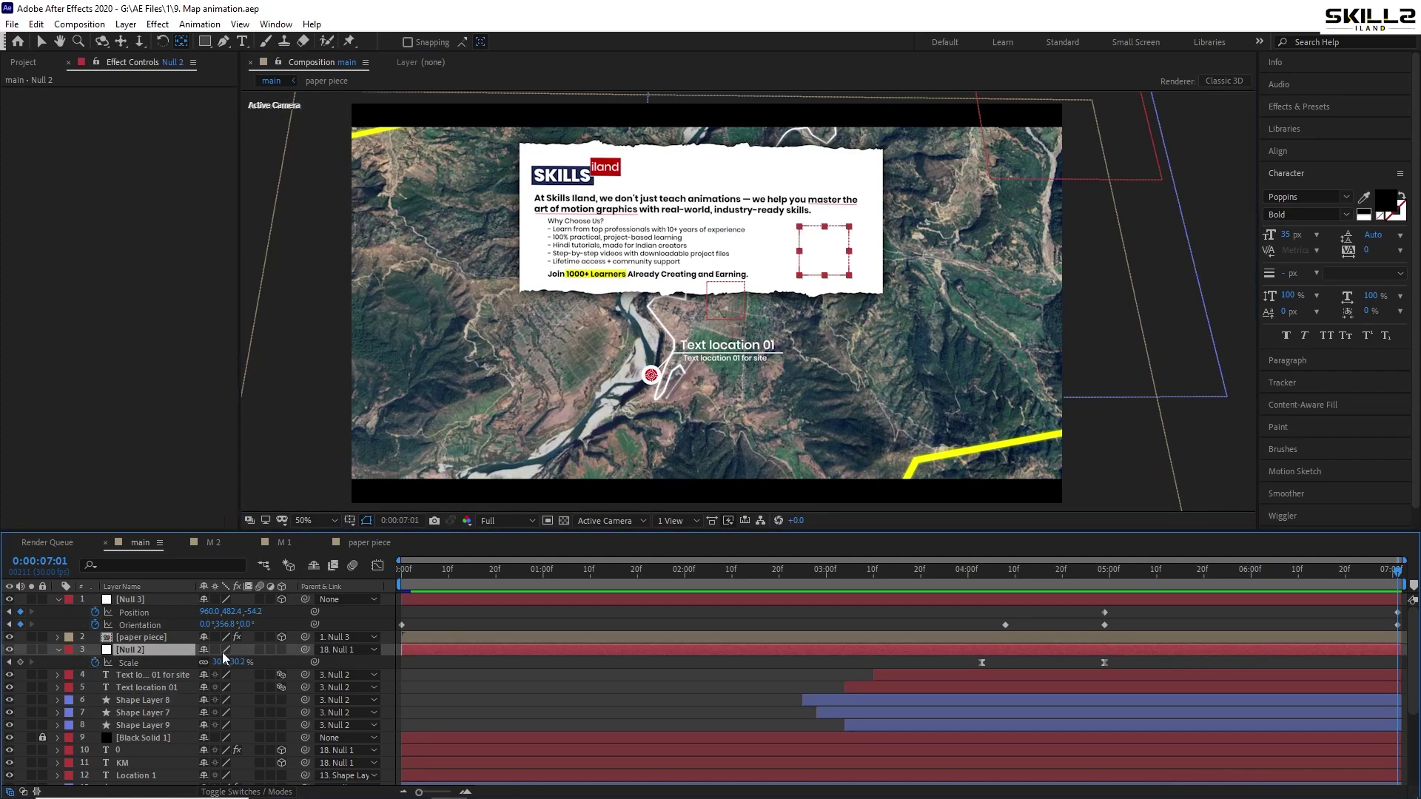
key(p)
click(94, 662)
drag(1397, 570, 1260, 571)
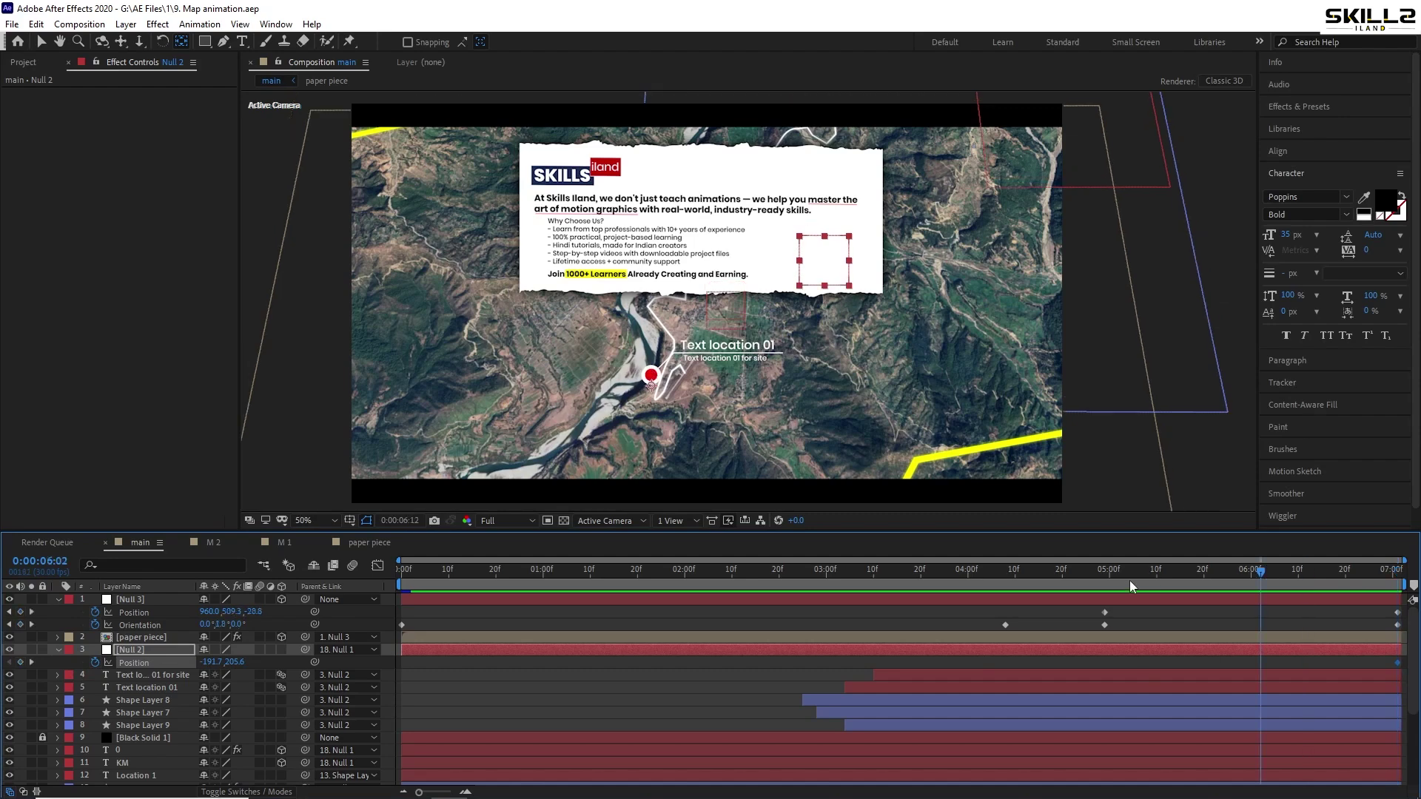
mouse_move(1119, 586)
mouse_down()
mouse_move(1188, 584)
mouse_move(1108, 582)
mouse_up()
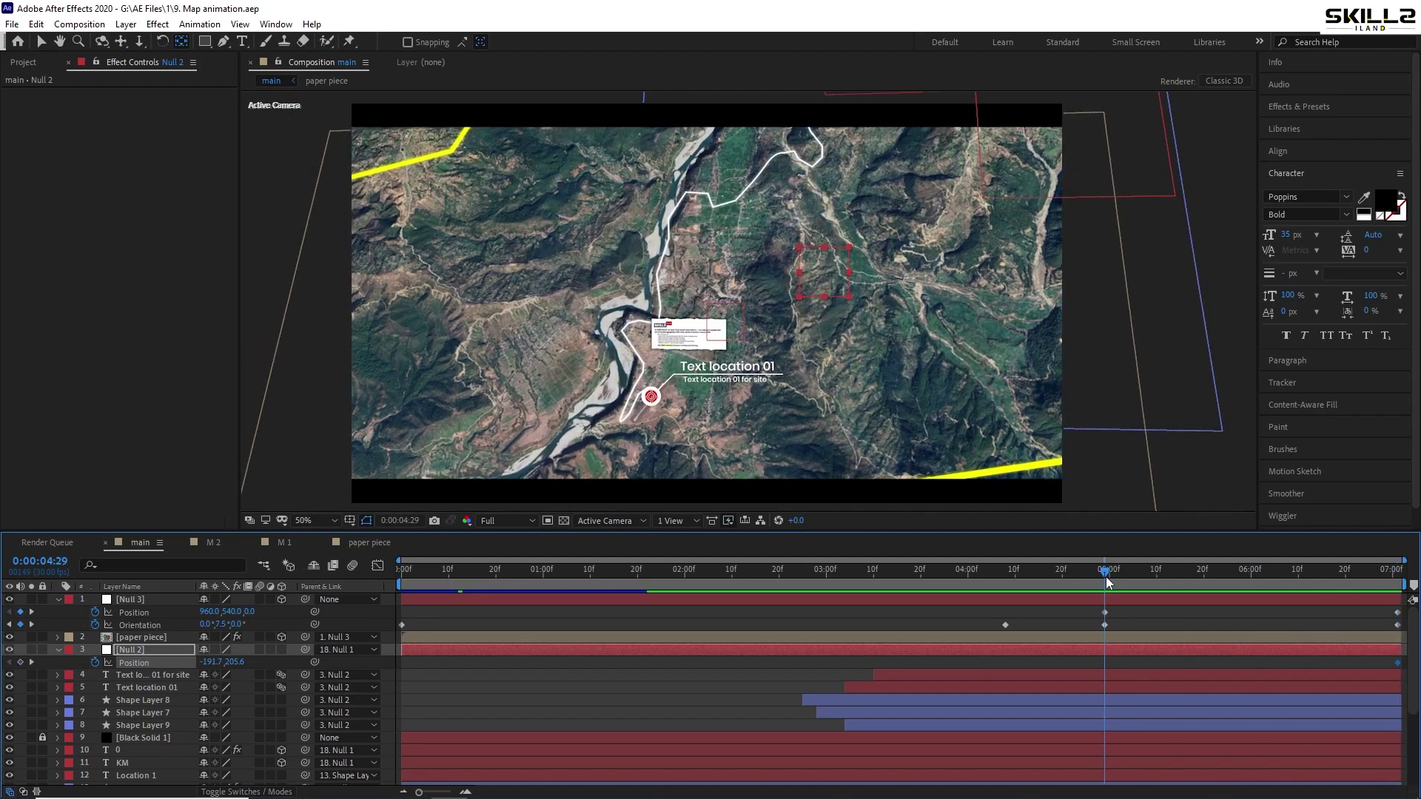
click(31, 662)
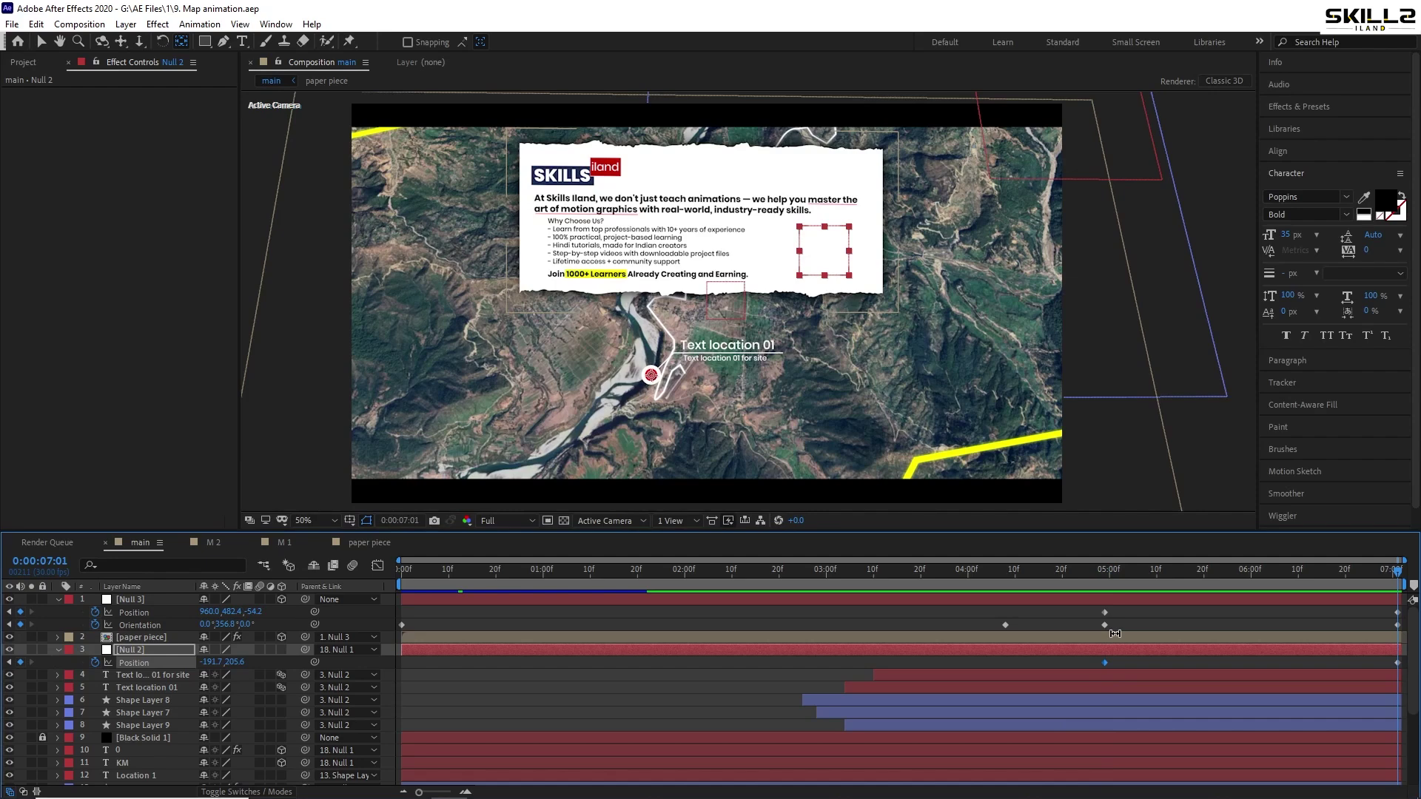
Nudge Null 2 to Position -170.1, 204.2 at 0:00:07:01 to realign the callout with the route's end, then preview and save
key(shift+Right)
key(shift+Right)
key(shift+Right)
key(shift+Right)
key(shift+Right)
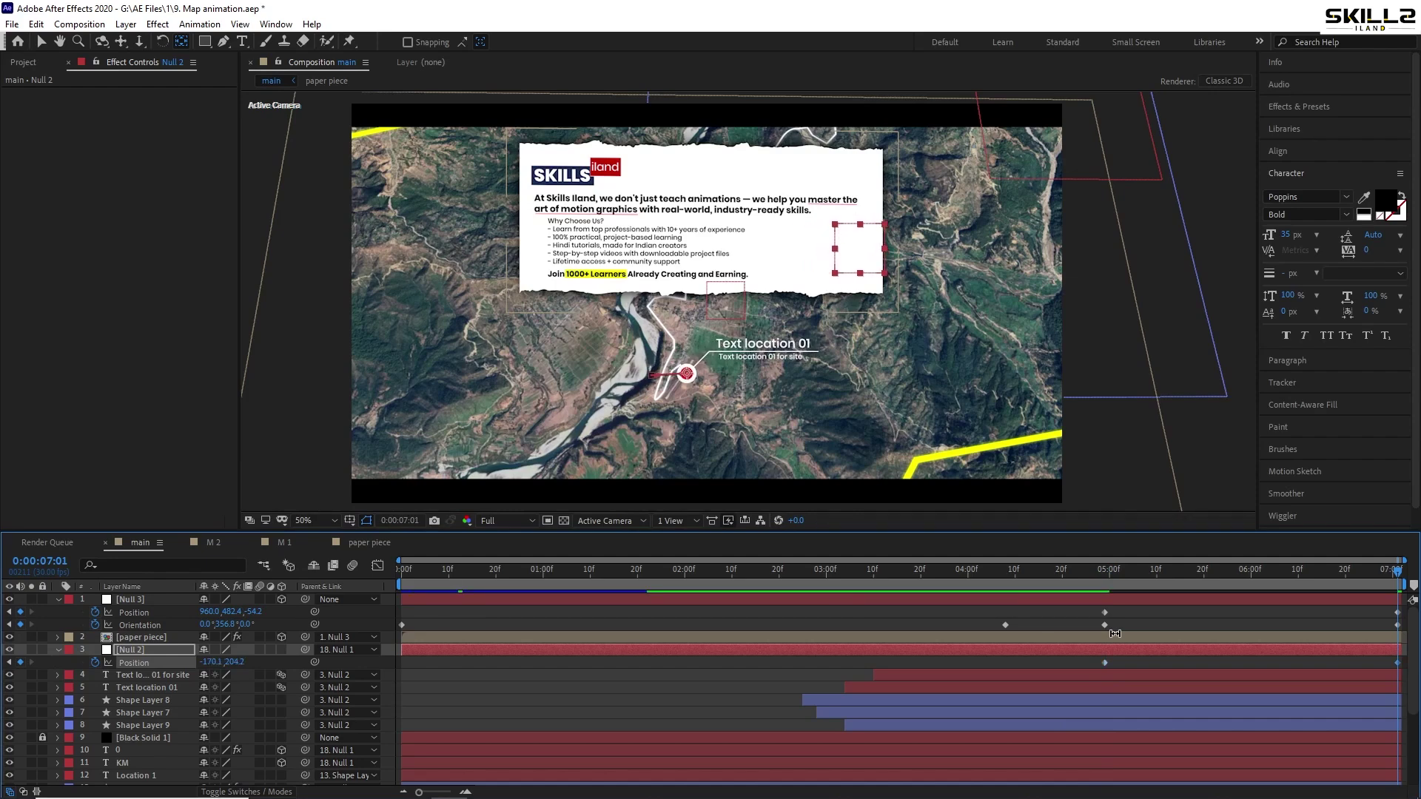
key(j)
key(space)
key(space)
key(ctrl+s)
Reduce Null 2's Scale at the 0:00:04:03 keyframe to make the location callout smaller before the zoom
scroll(879, 654, down, 1)
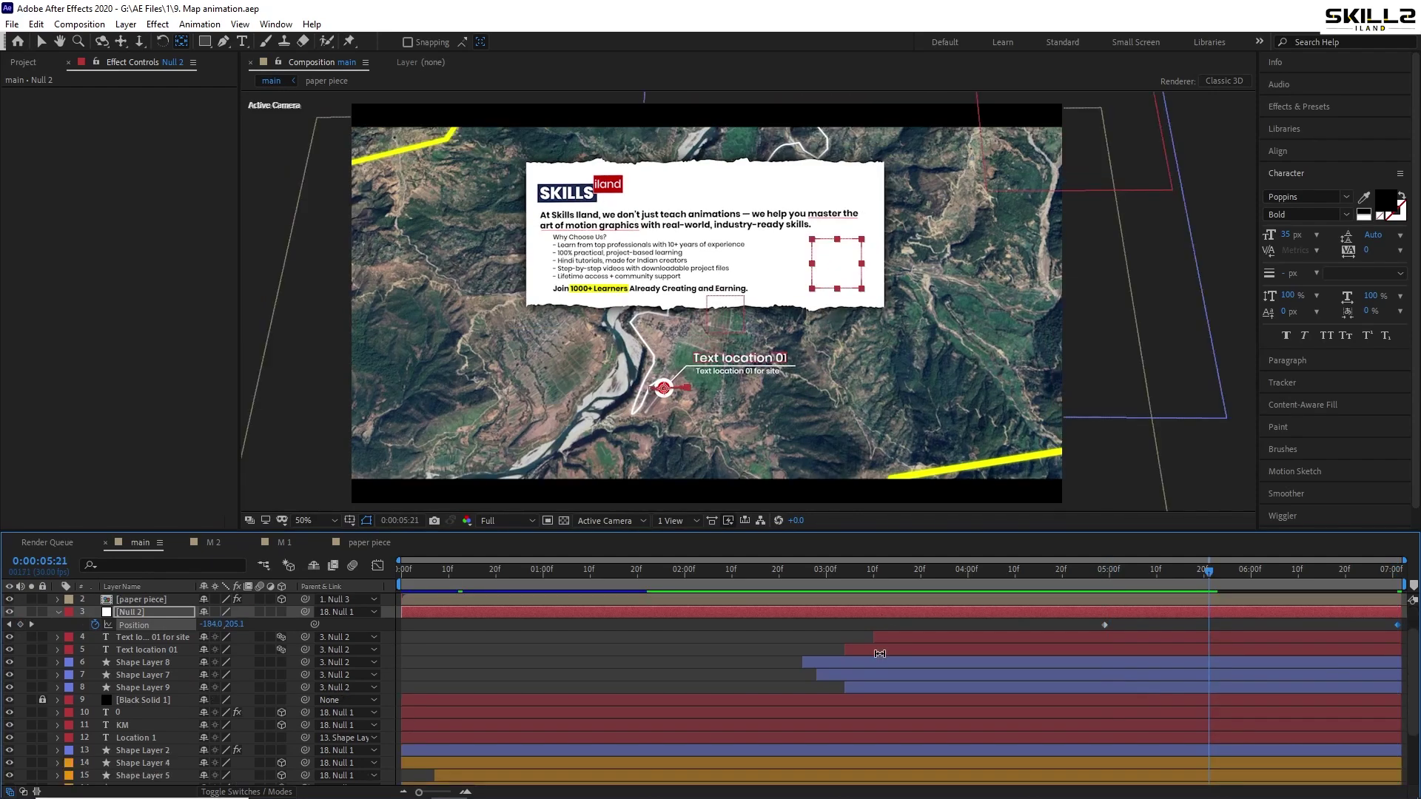
click(604, 636)
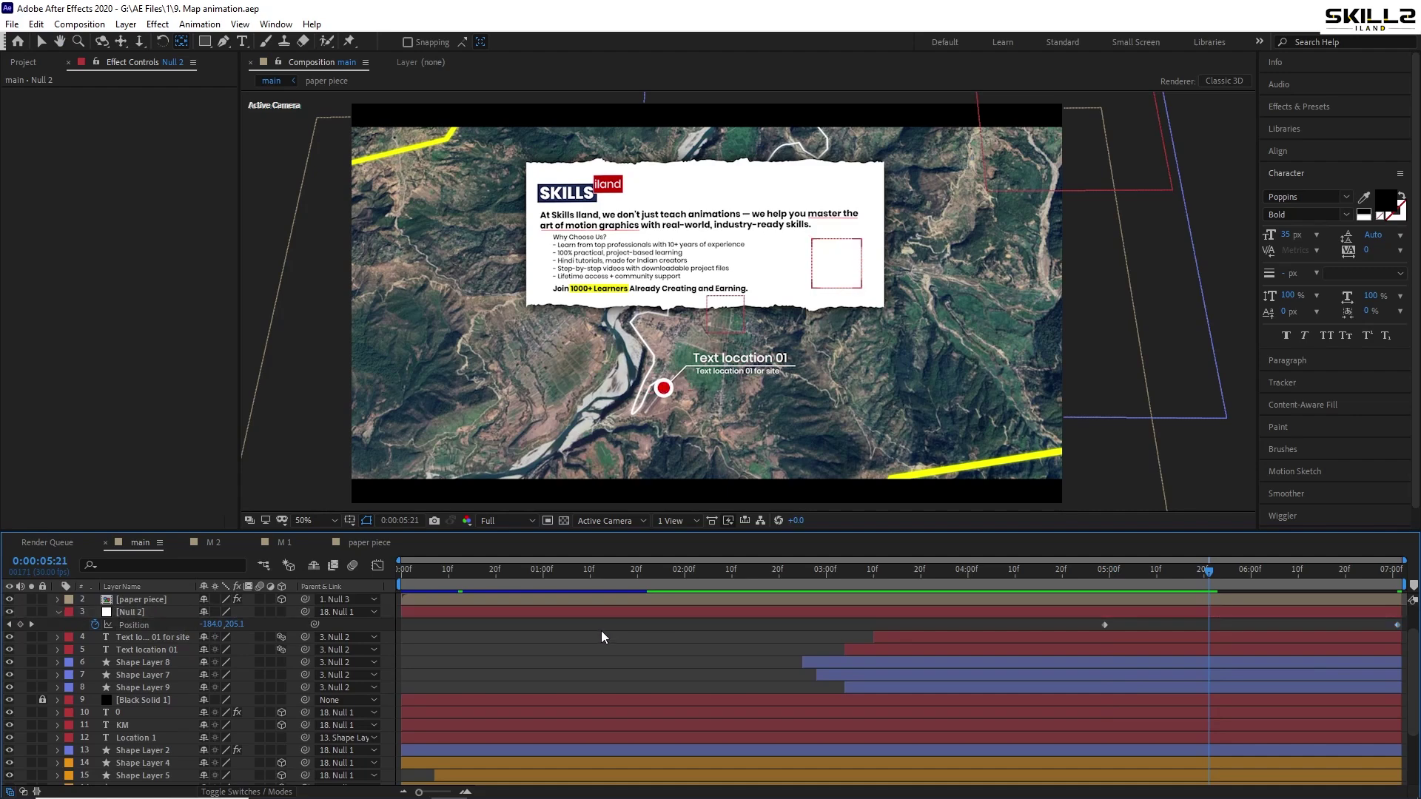
click(671, 612)
drag(1019, 583, 983, 582)
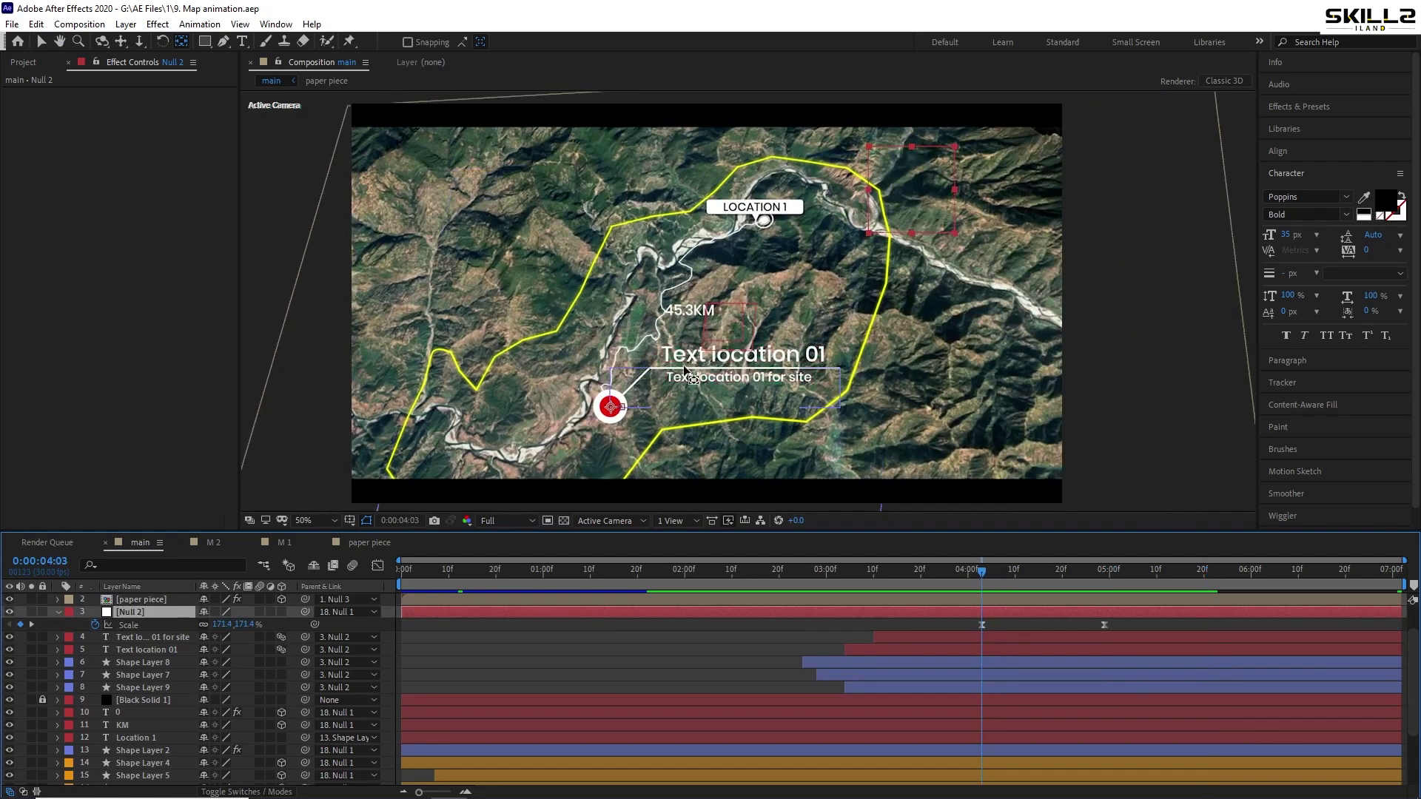
drag(222, 626, 4, 679)
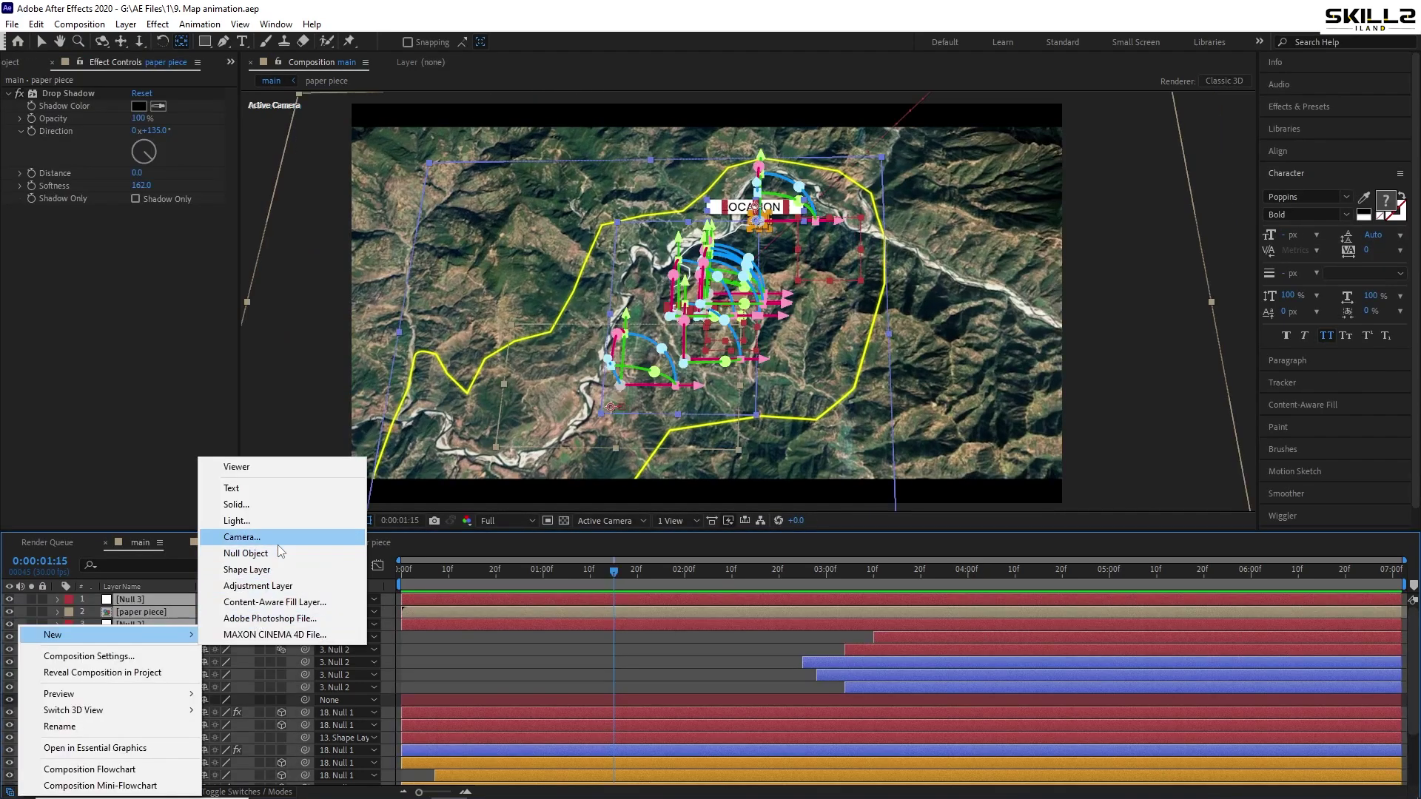
Create a 1920 × 1080 px black solid with a full-size elliptical mask and invert the mask
click(260, 504)
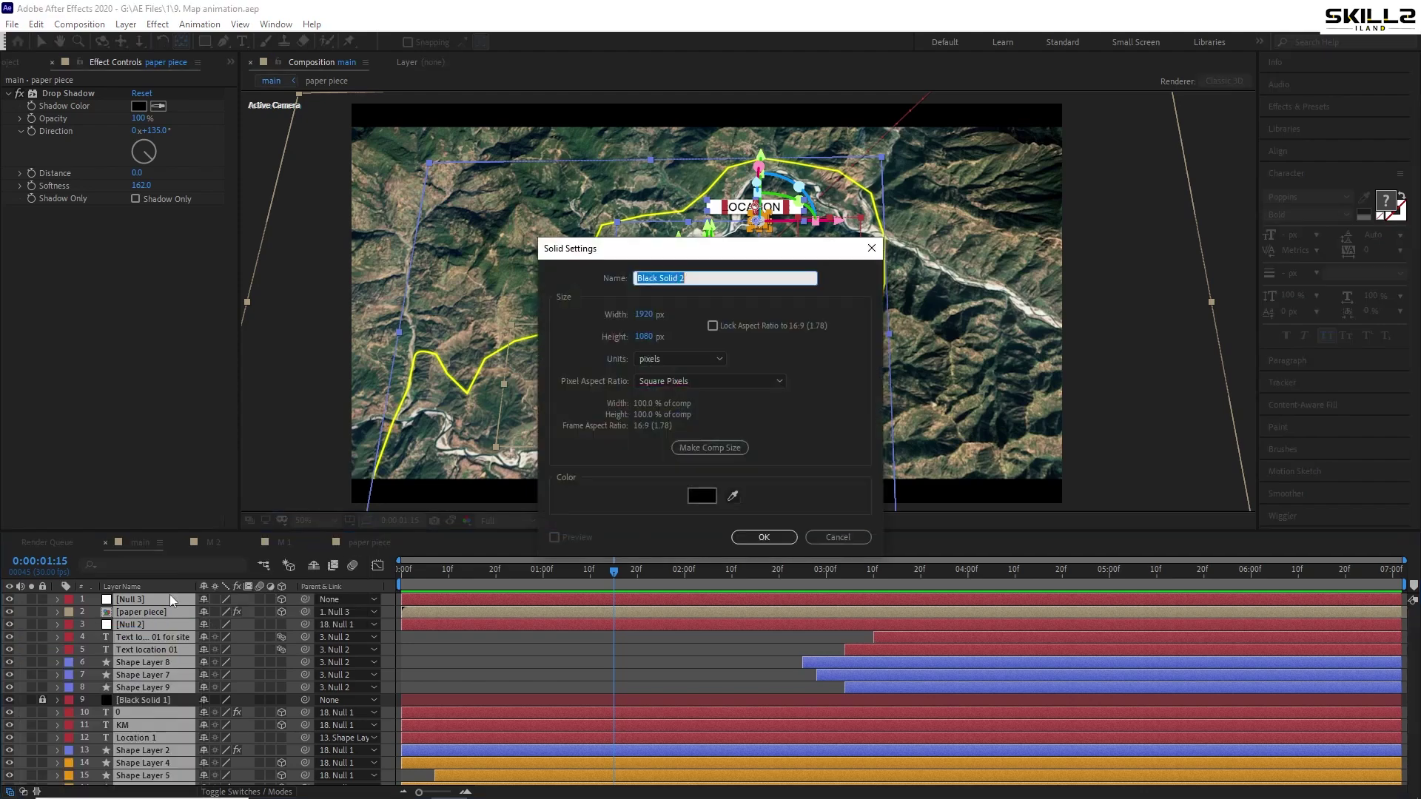
click(770, 538)
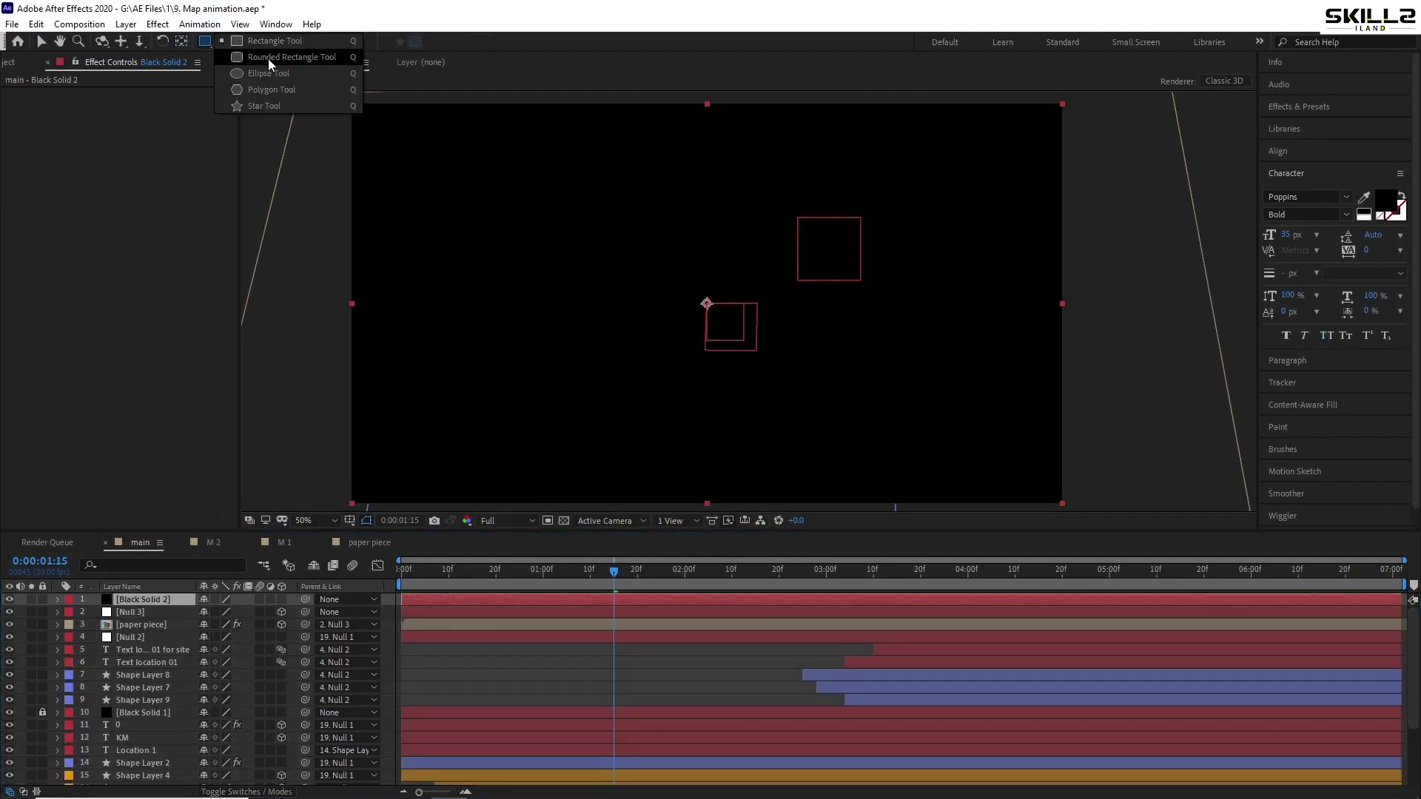
click(268, 73)
double_click(206, 42)
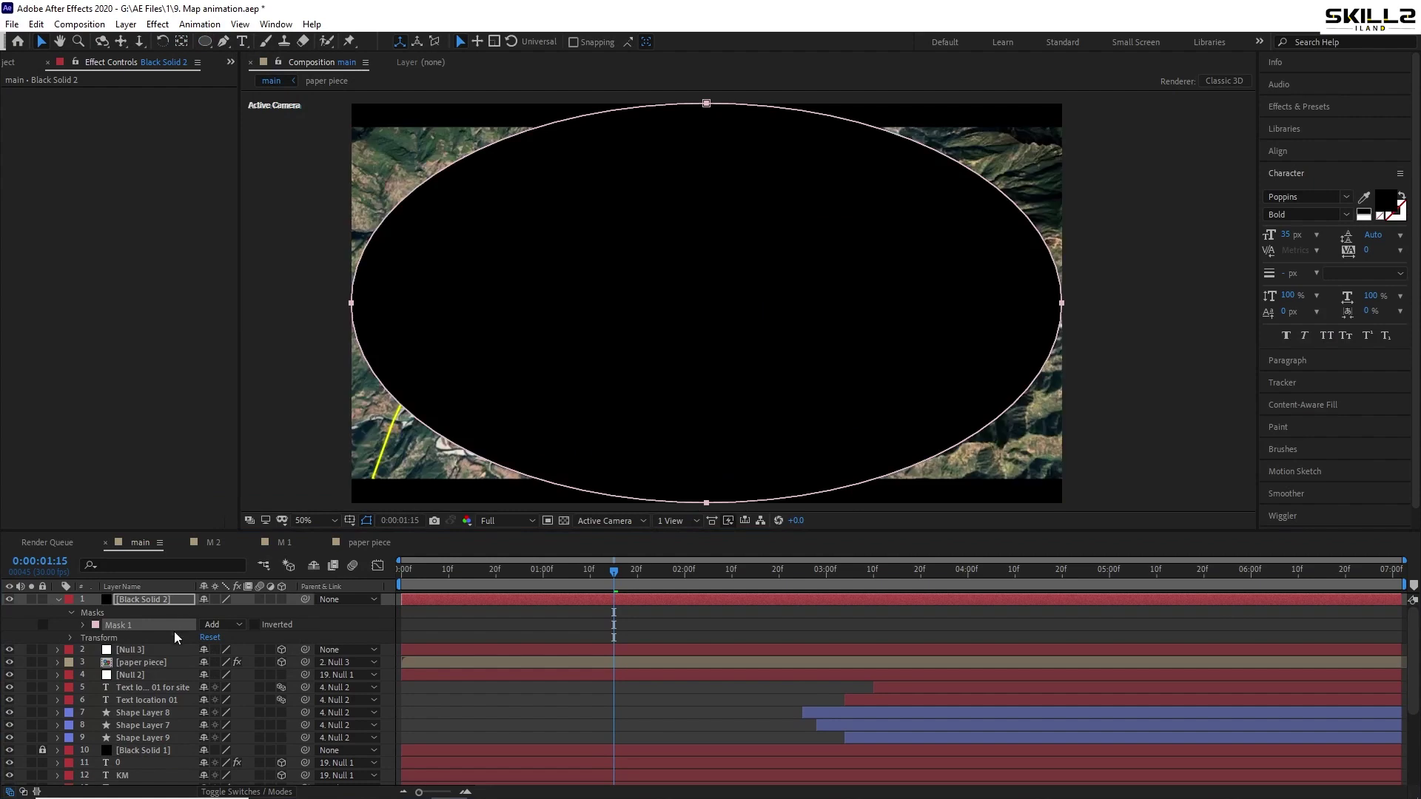
click(254, 624)
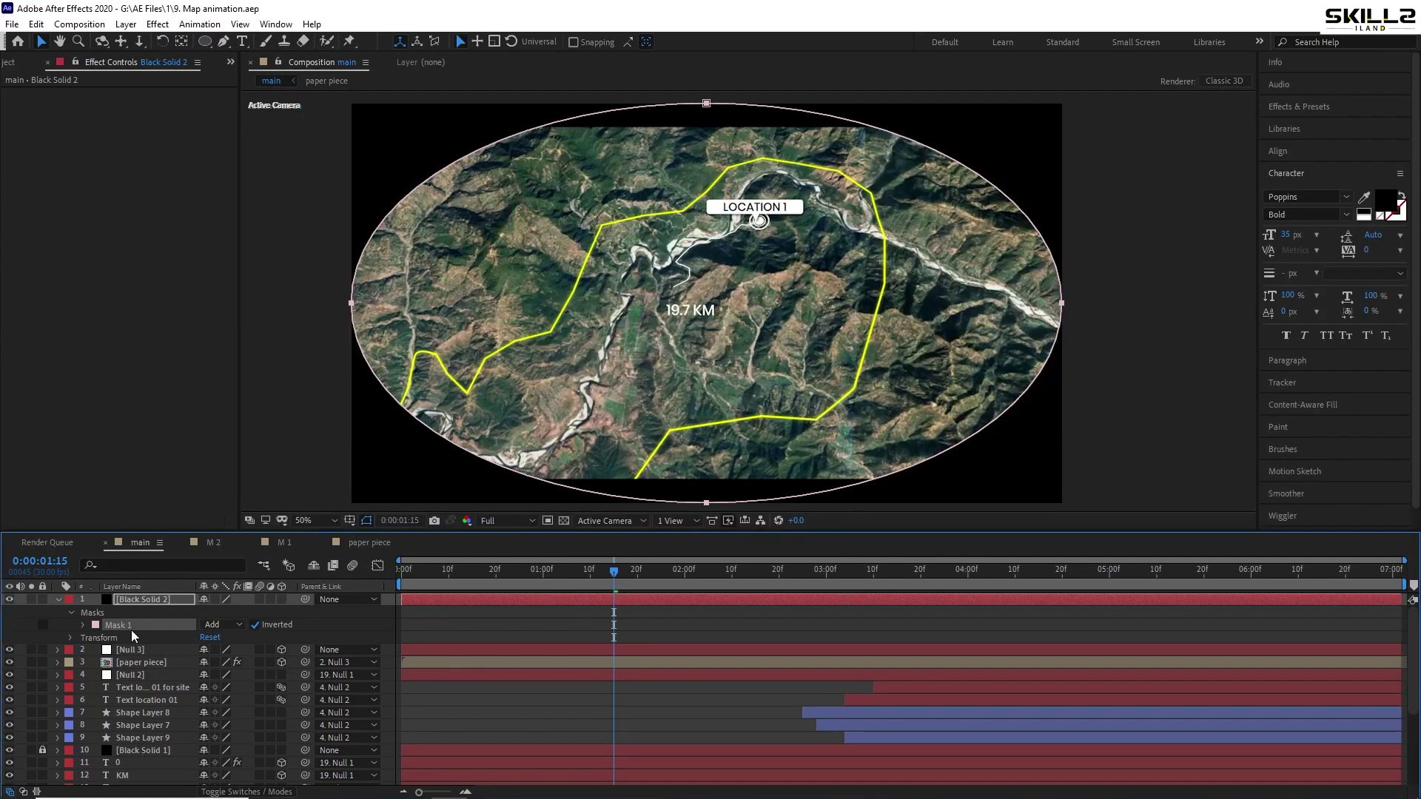
Feather the solid's elliptical mask by about 231 pixels and scale the solid up to soften the vignette
key(f)
drag(220, 628, 378, 611)
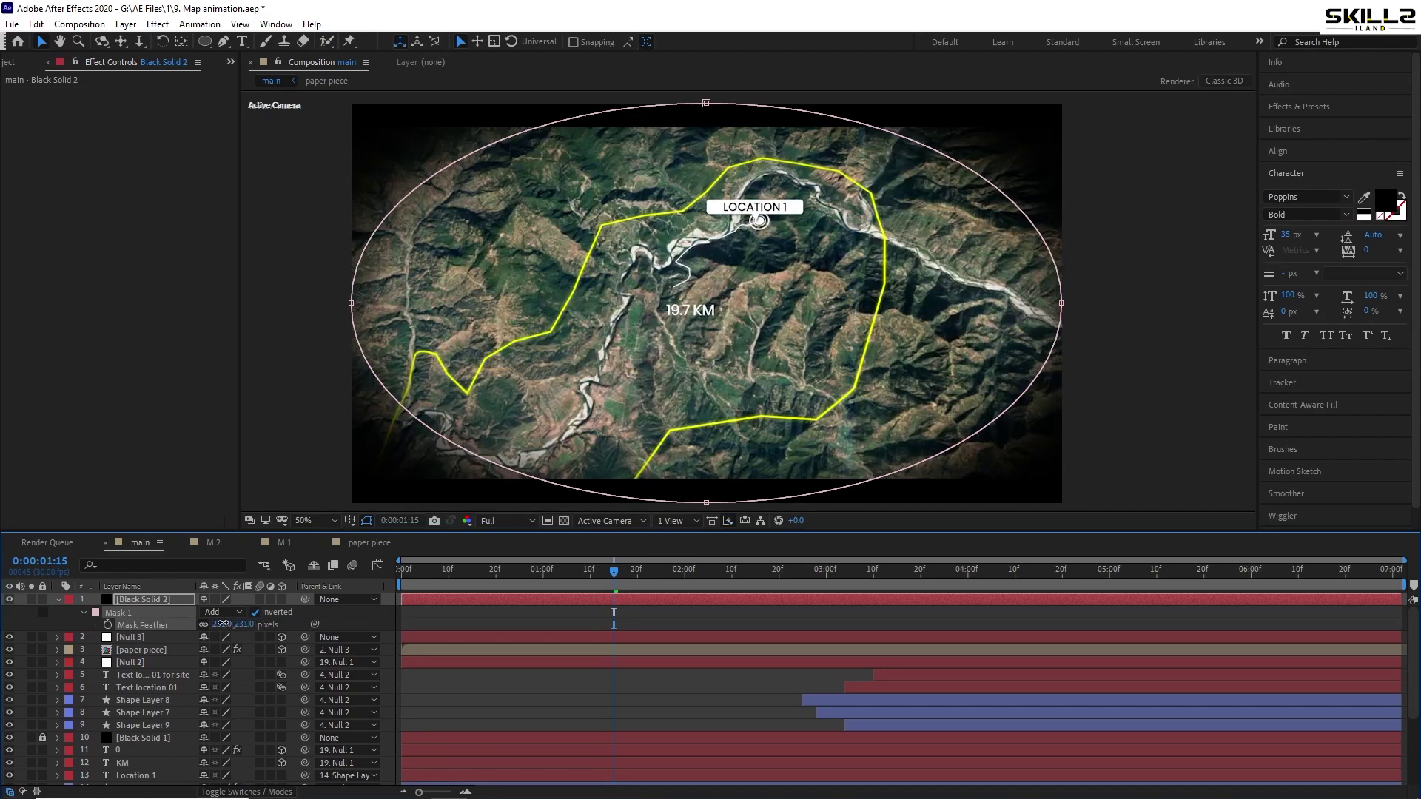
key(s)
drag(218, 612, 349, 611)
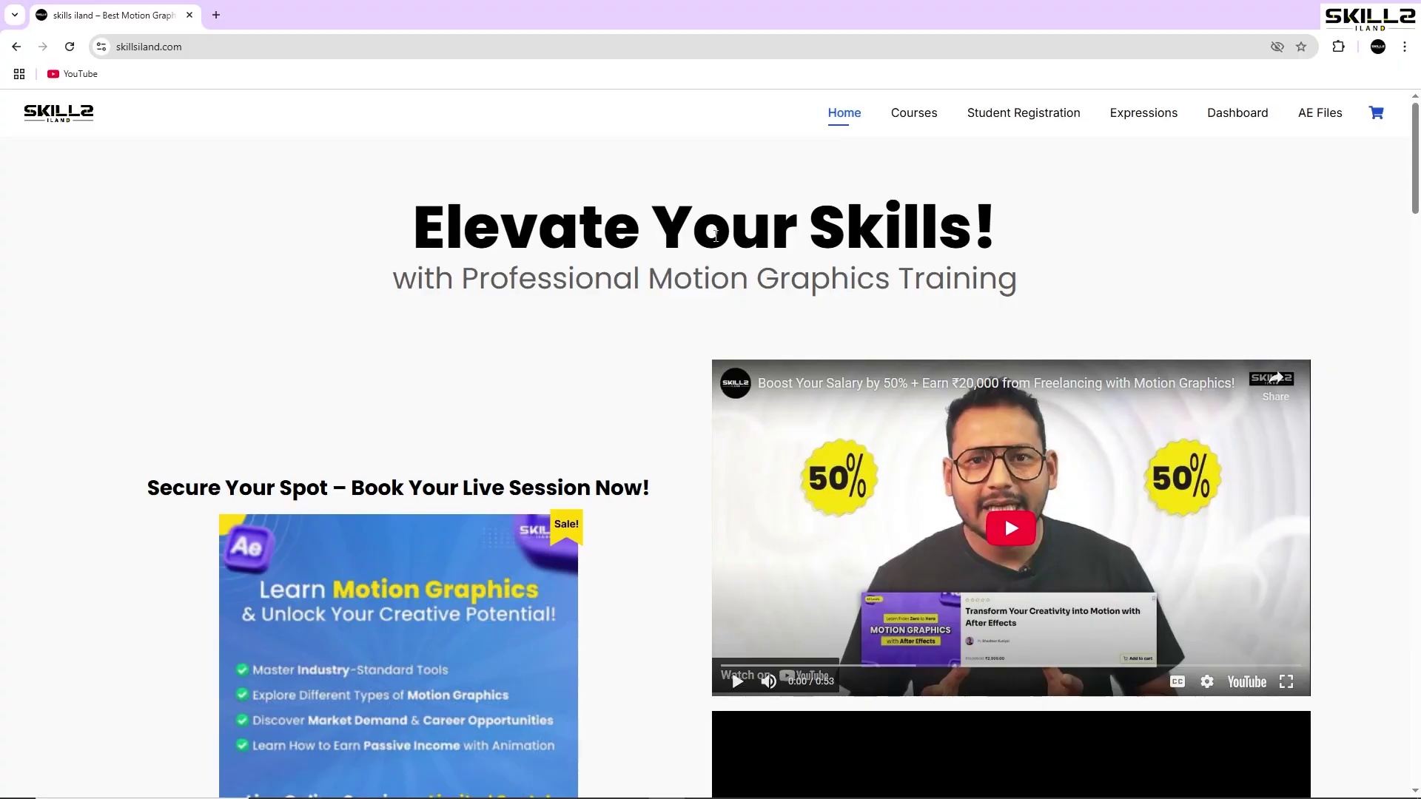
Open the featured course "Transform Your Creativity into Motion with After Effects" from the skillsiland.com home page
scroll(724, 262, down, 17)
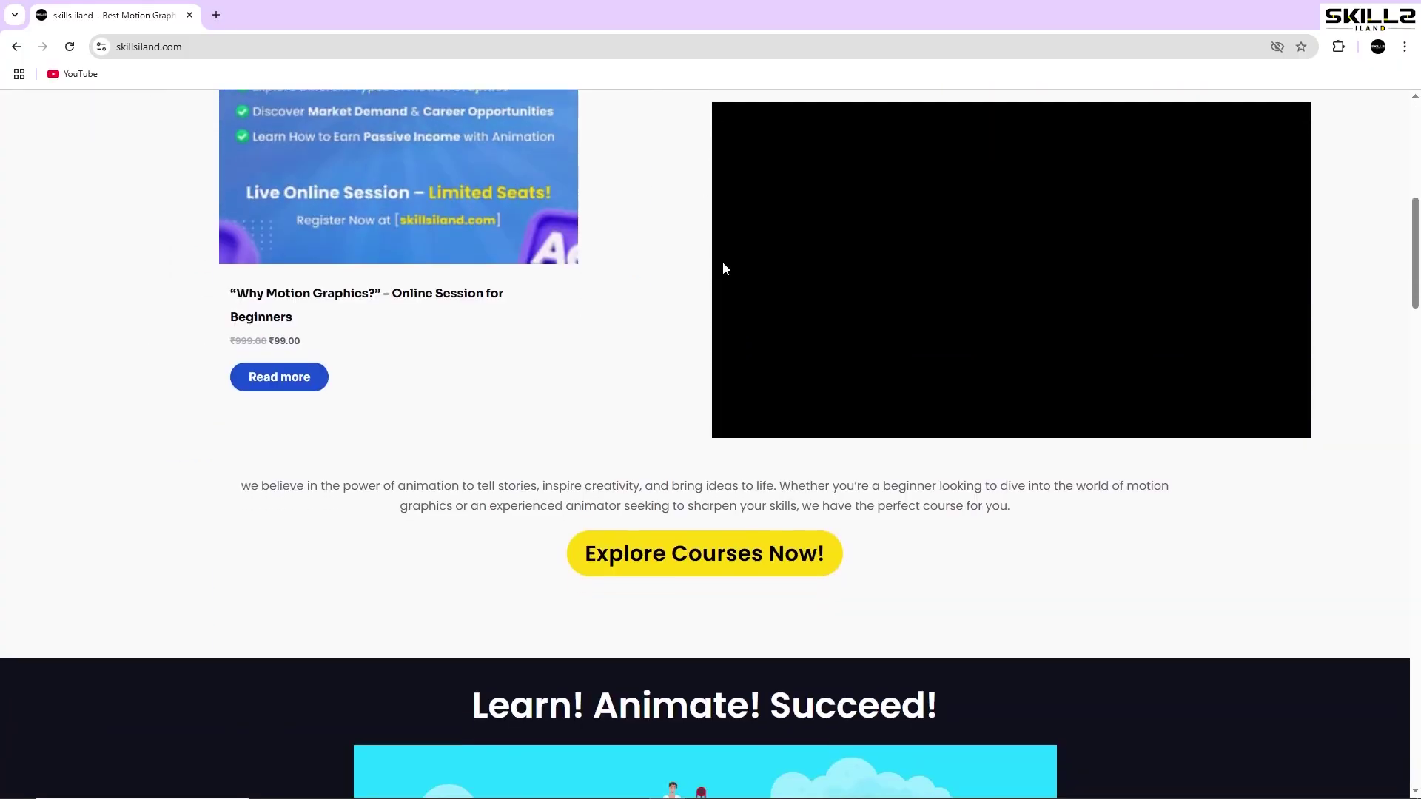
scroll(723, 268, down, 8)
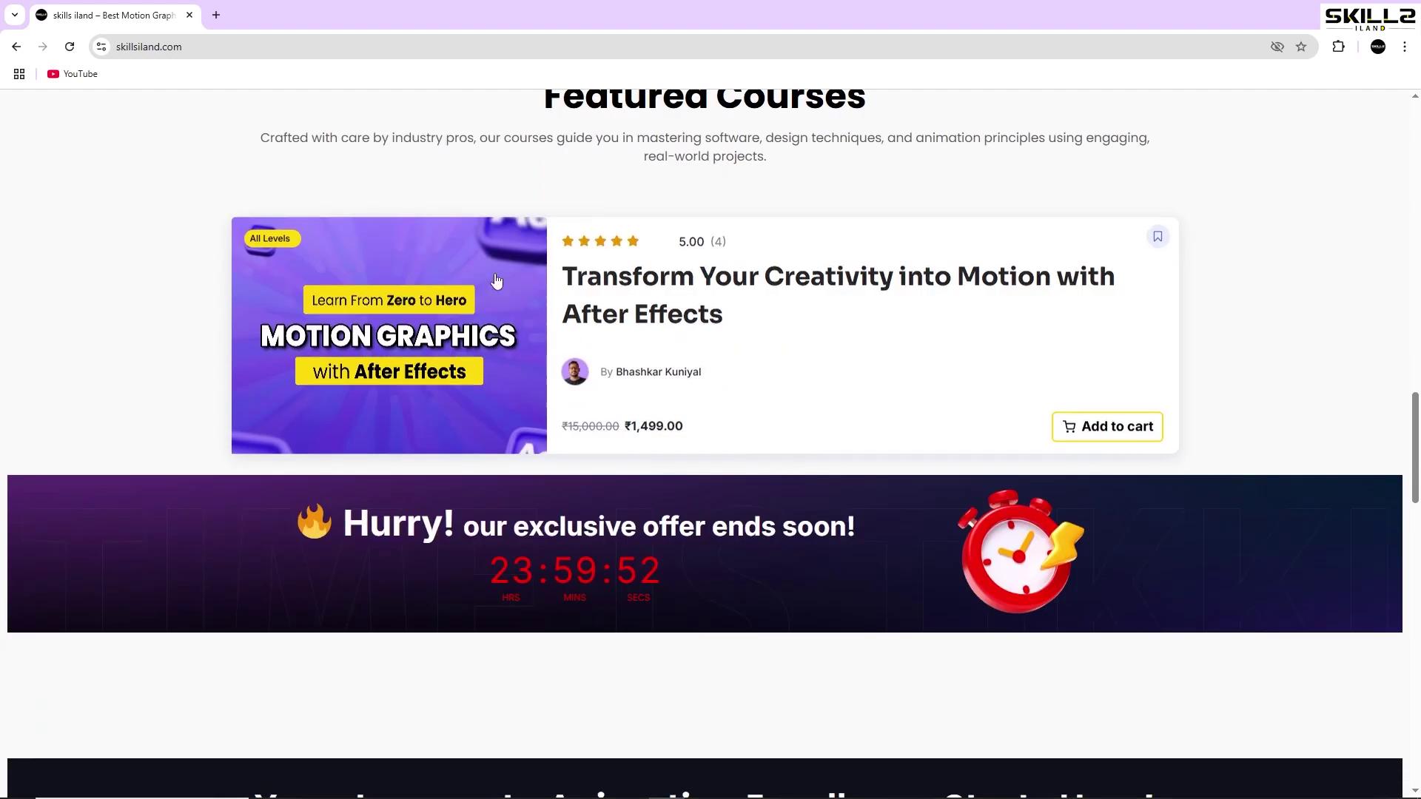
click(437, 335)
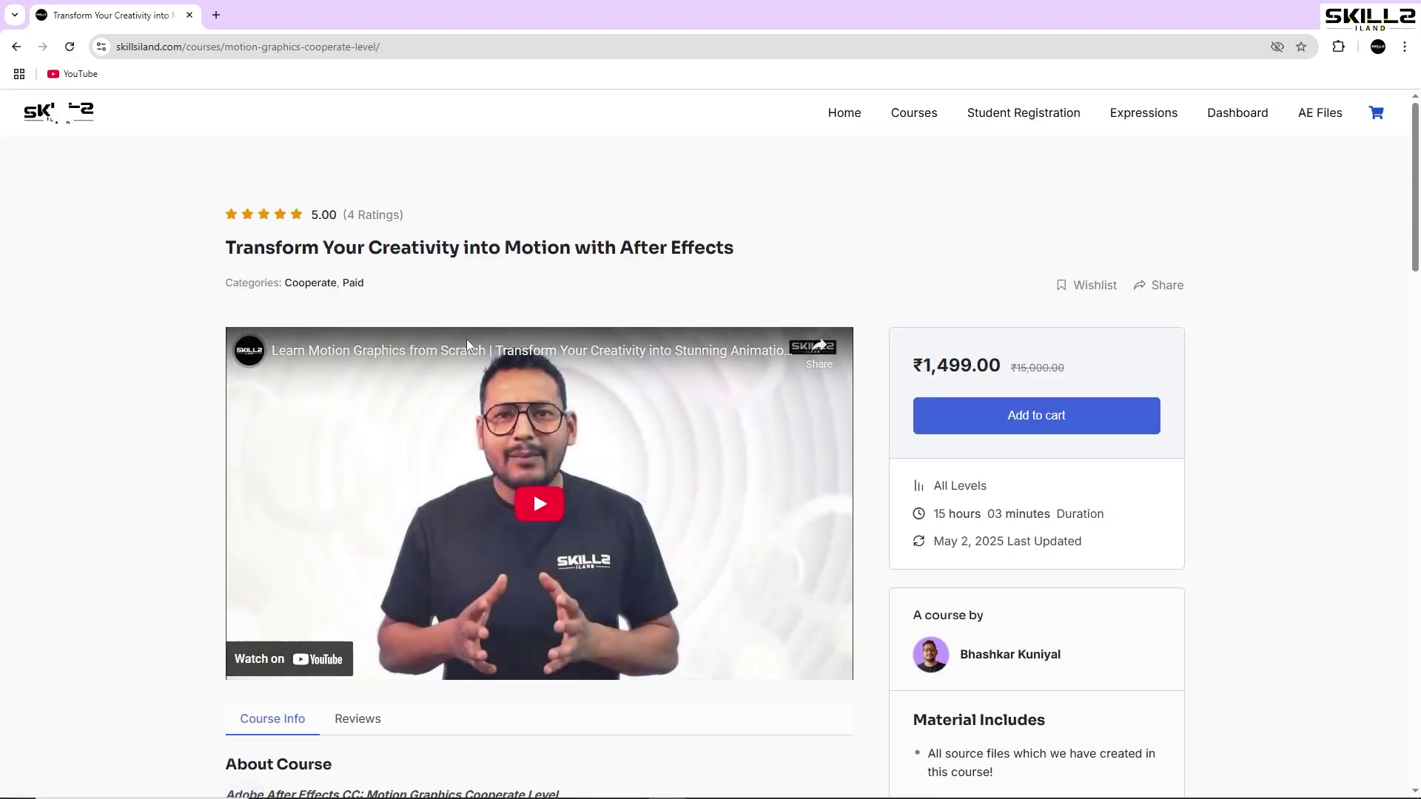
Highlight the course title "Transform Your Creativity into Motion with After Effects" on the course page
scroll(557, 367, down, 3)
scroll(561, 374, up, 2)
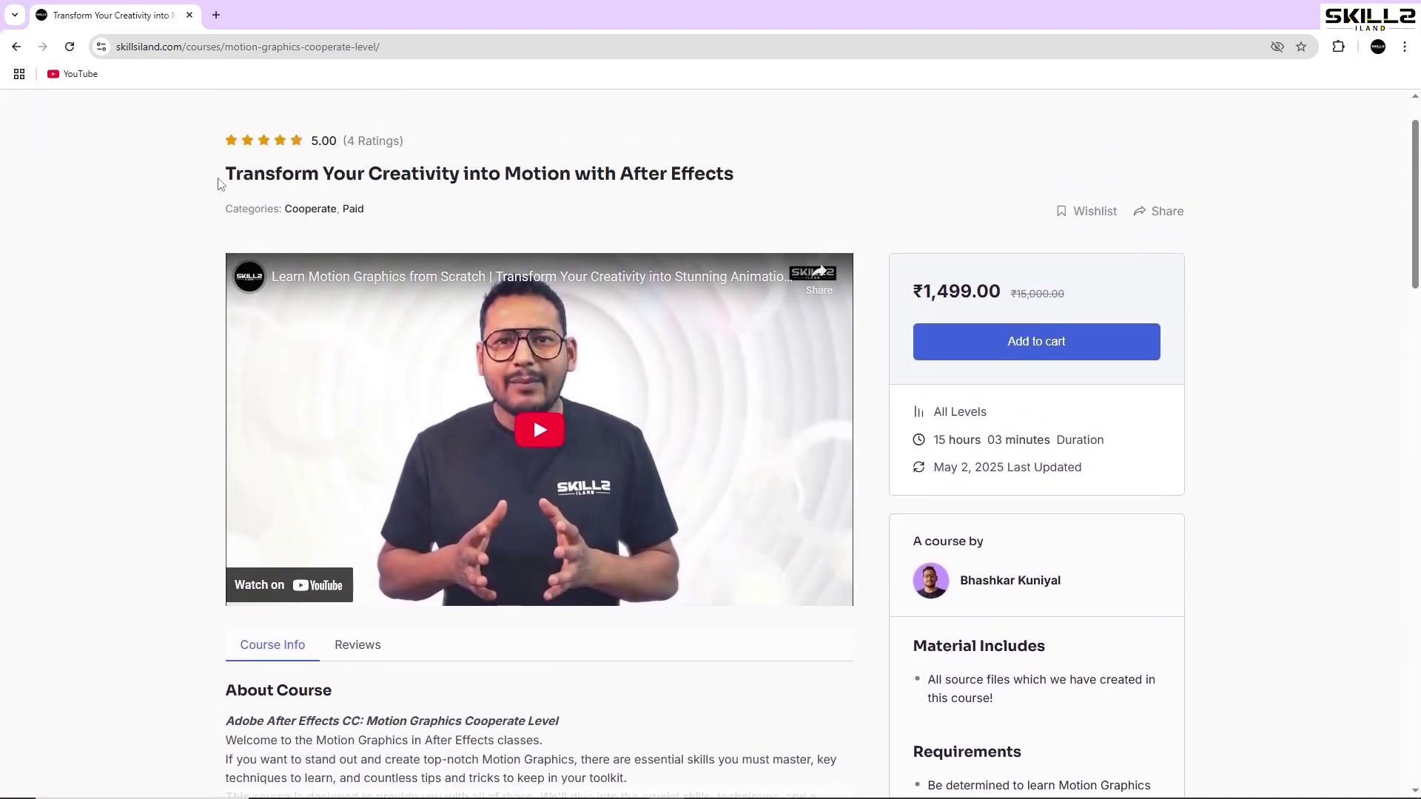
drag(220, 177, 745, 210)
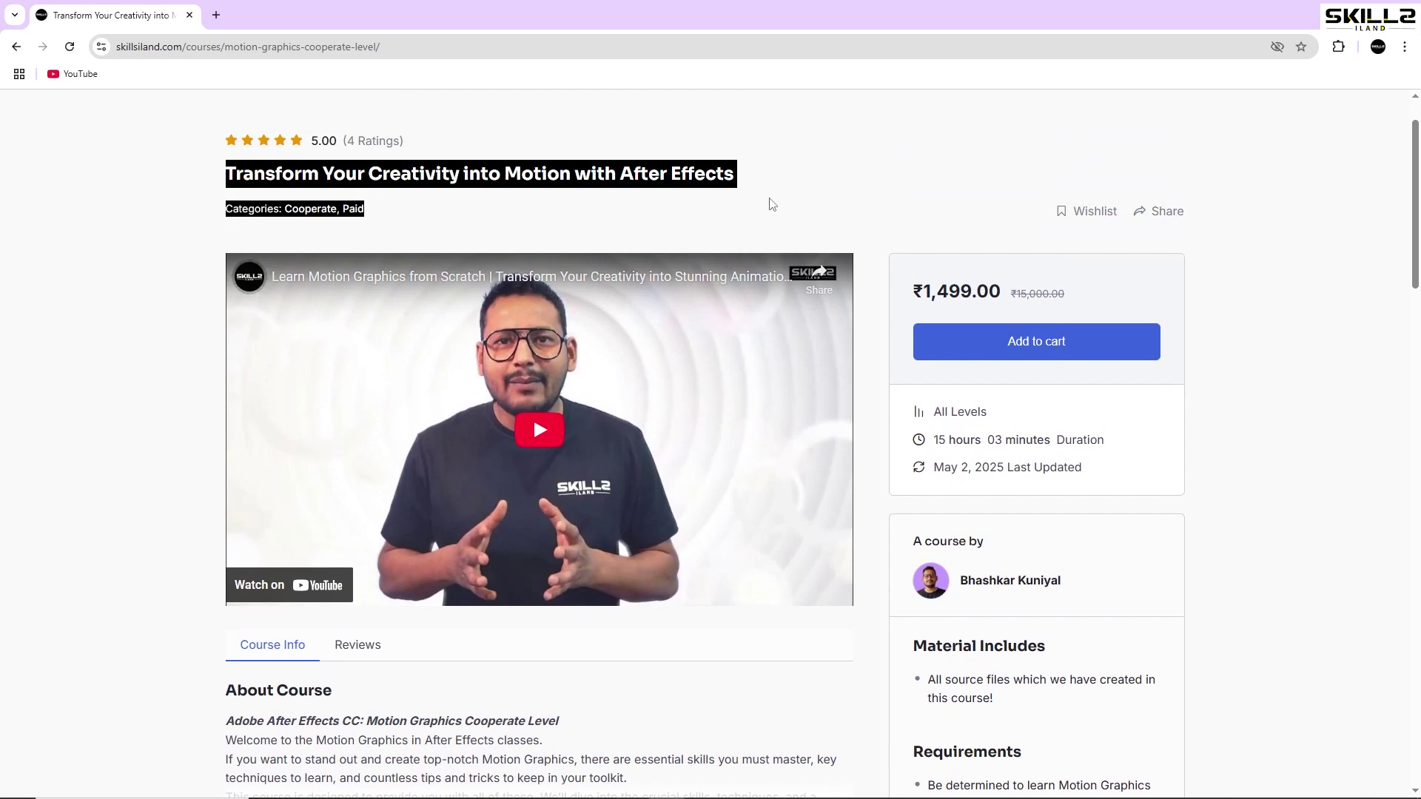
click(770, 204)
drag(772, 189, 222, 178)
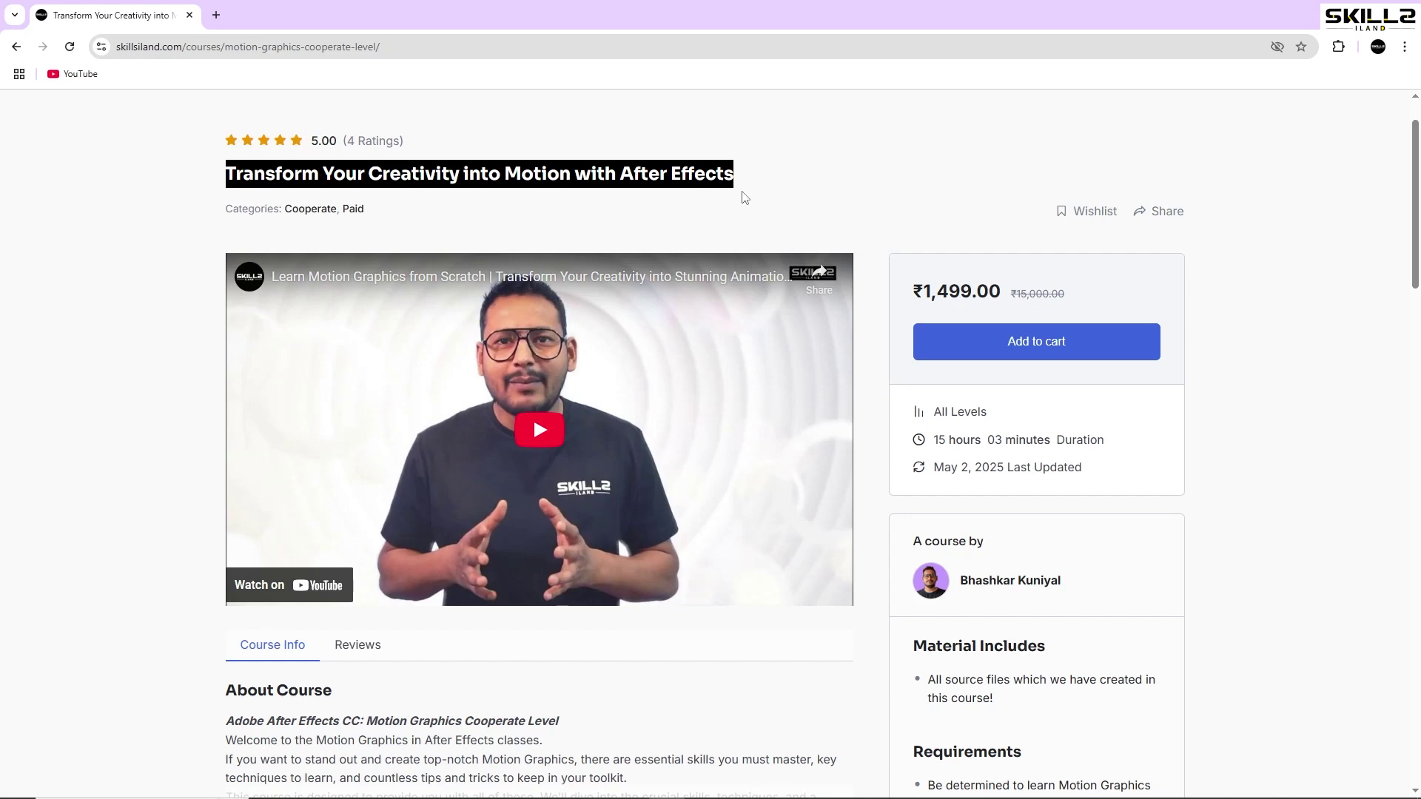
Expand section 20, "Creating a Stunning Portfolio", in the Course Content list to view its lessons
scroll(743, 197, down, 15)
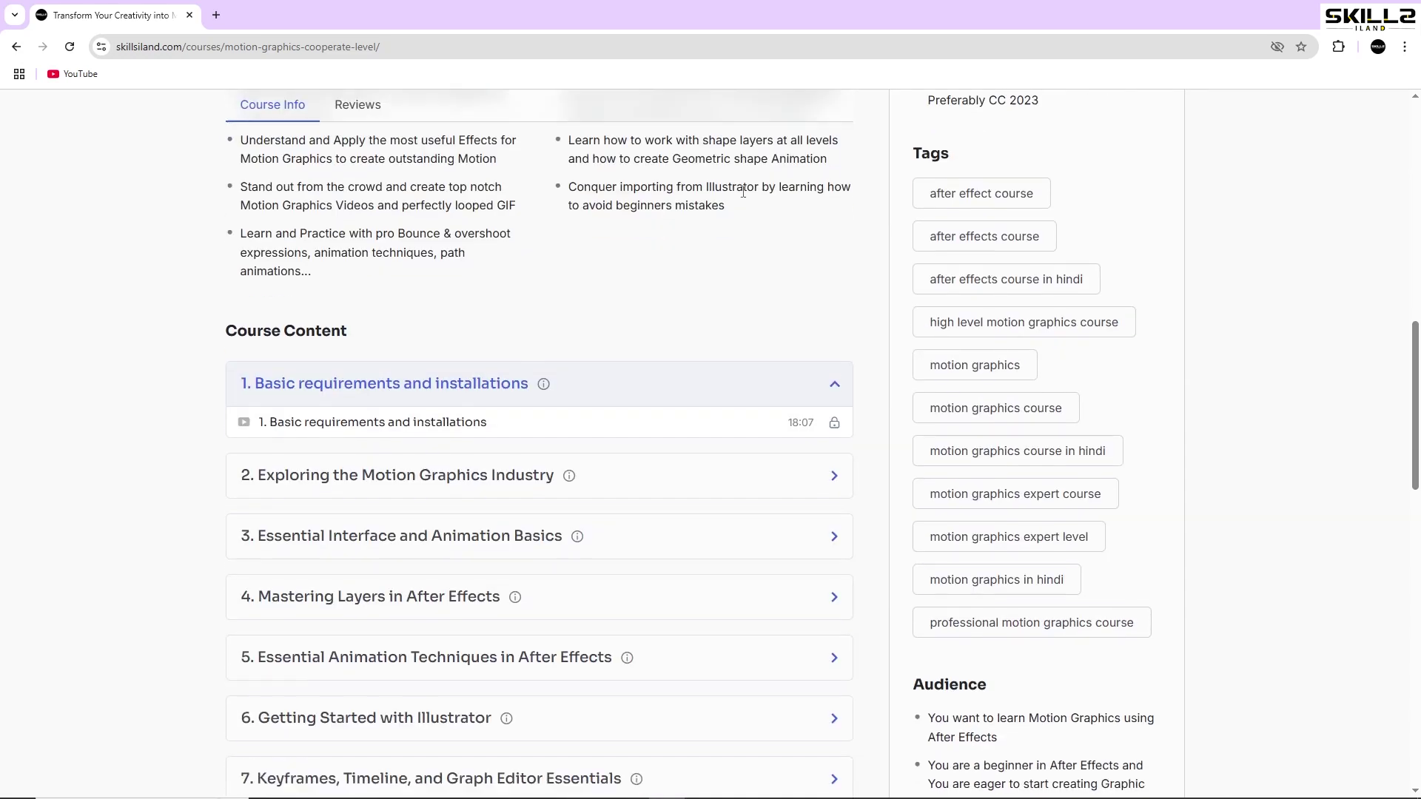
scroll(744, 198, down, 10)
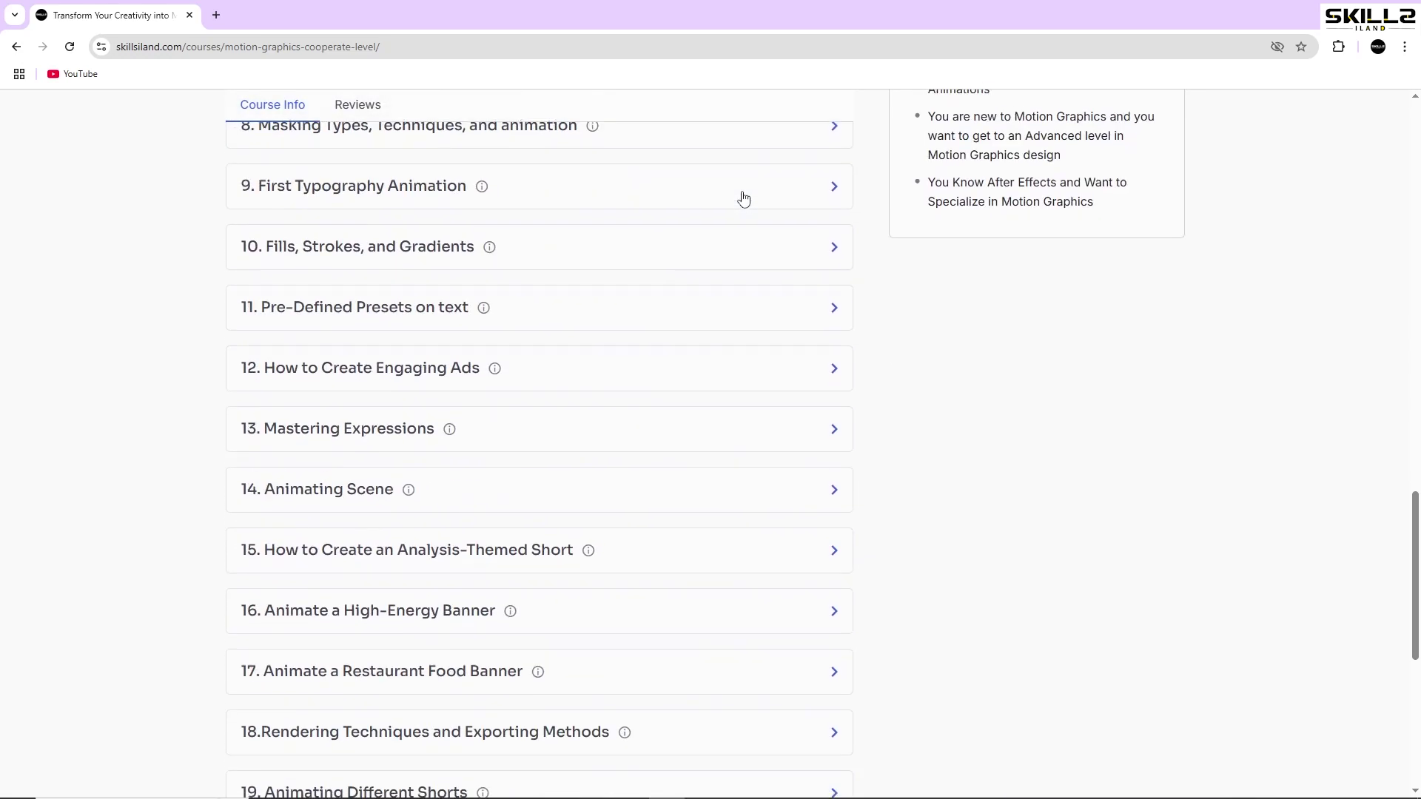
scroll(744, 198, down, 2)
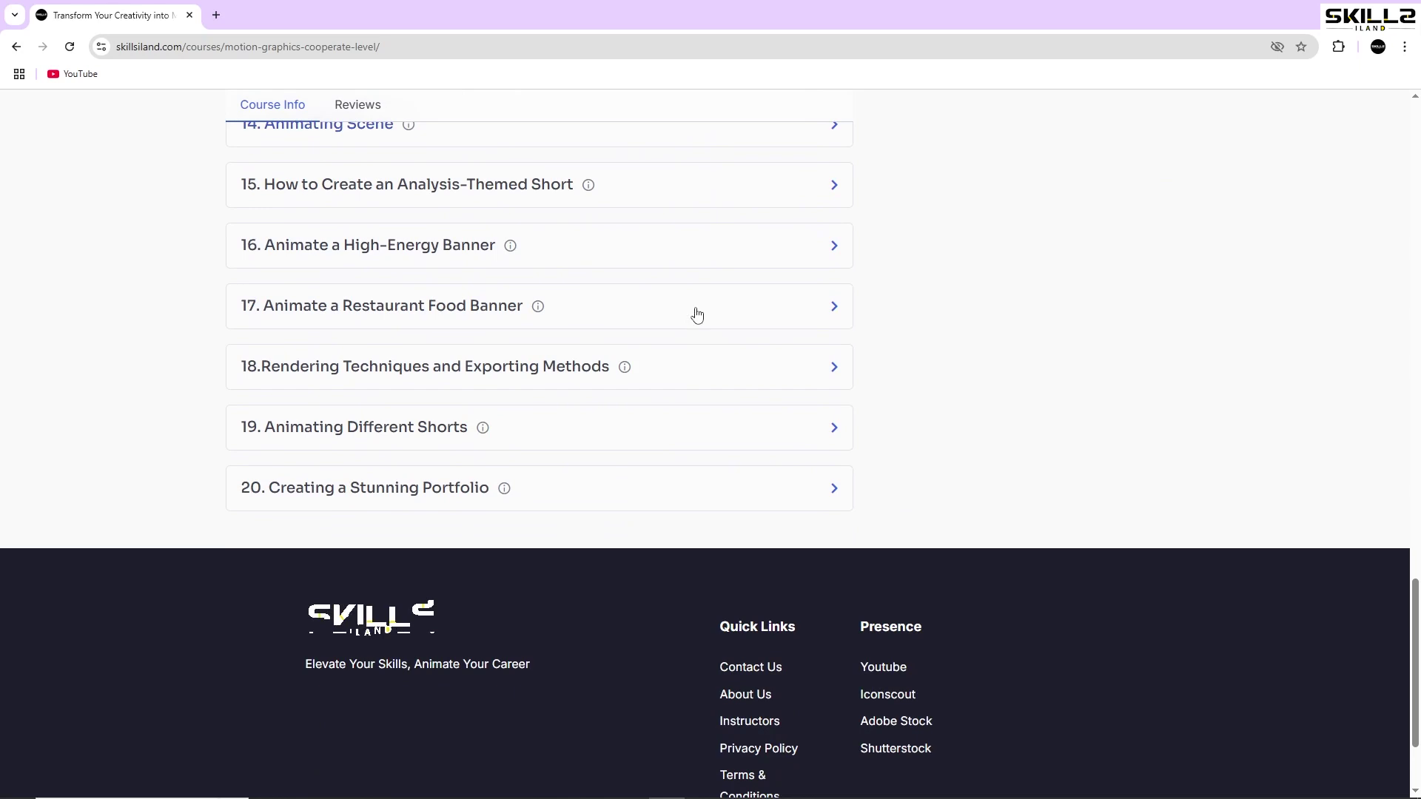
click(576, 491)
scroll(577, 495, down, 1)
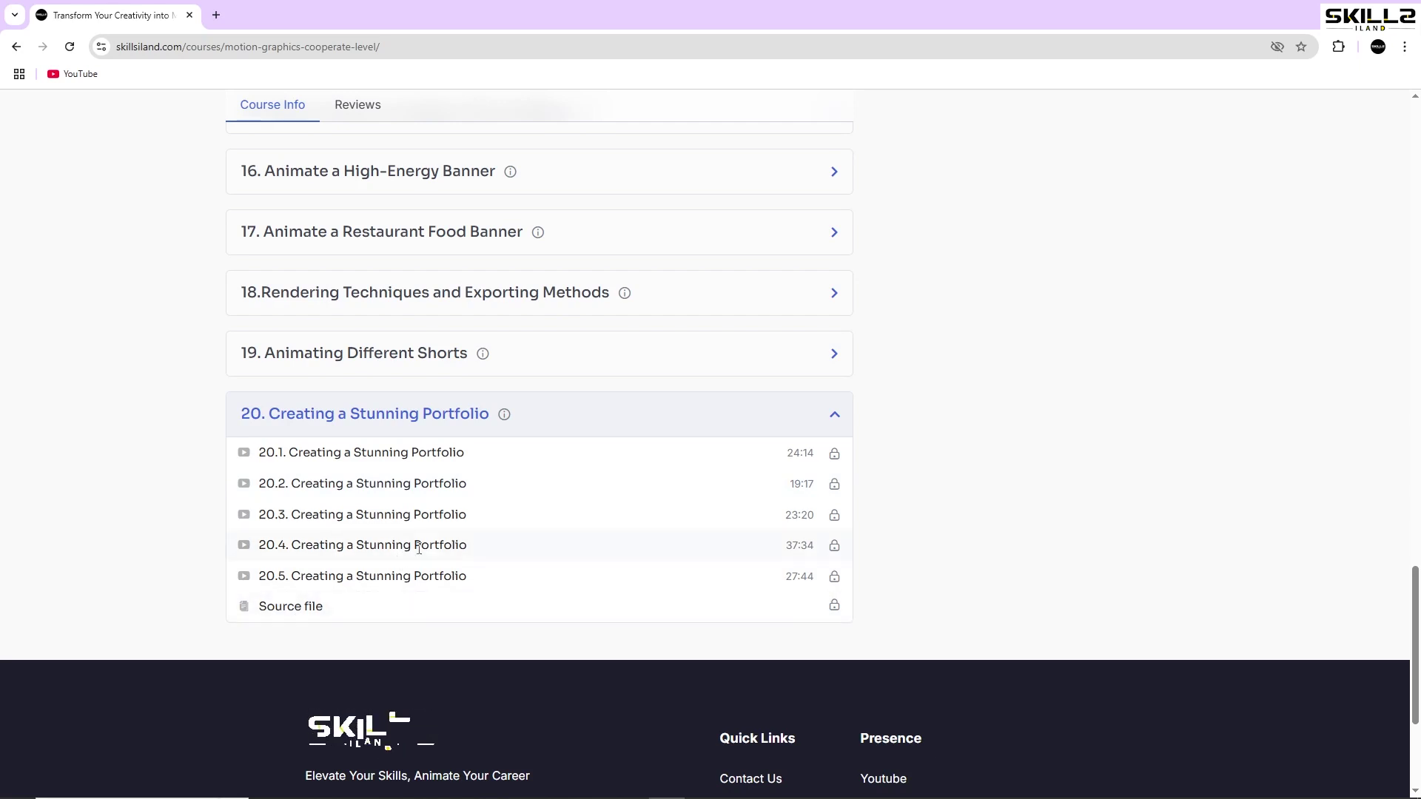
Examine the course sections from 20 back to 1, including the topic breakdown for section 18, and return to the course overview
scroll(431, 542, up, 1)
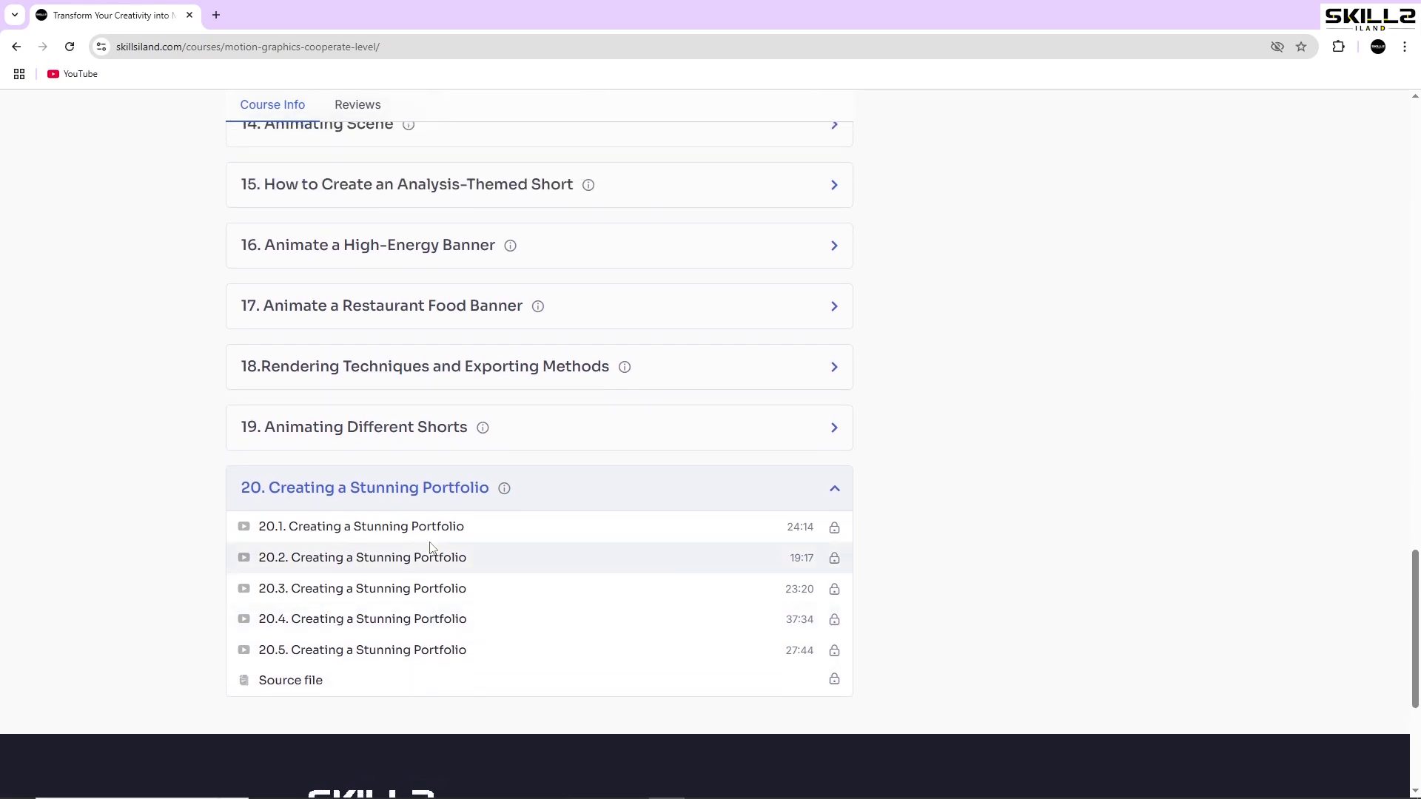
scroll(474, 547, up, 1)
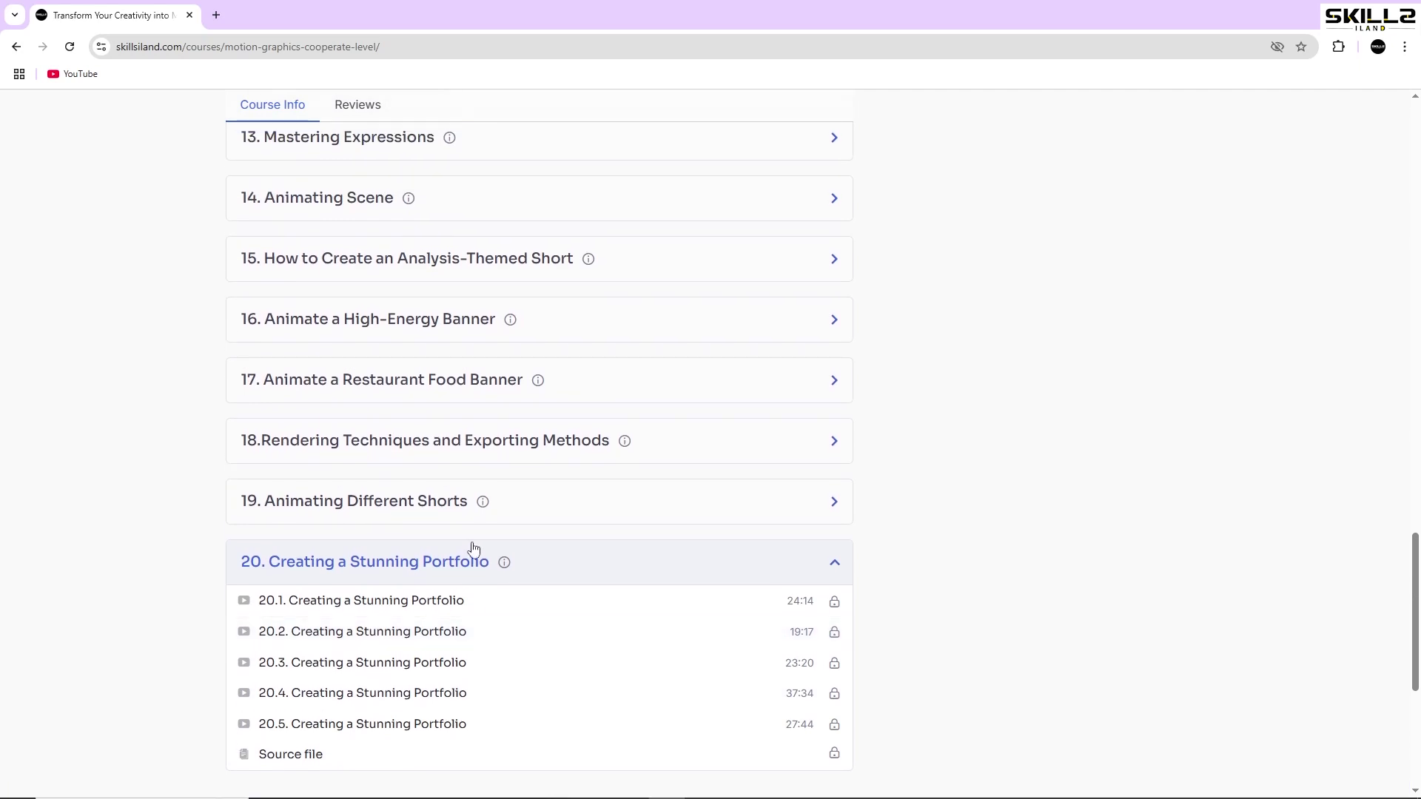
scroll(473, 548, up, 1)
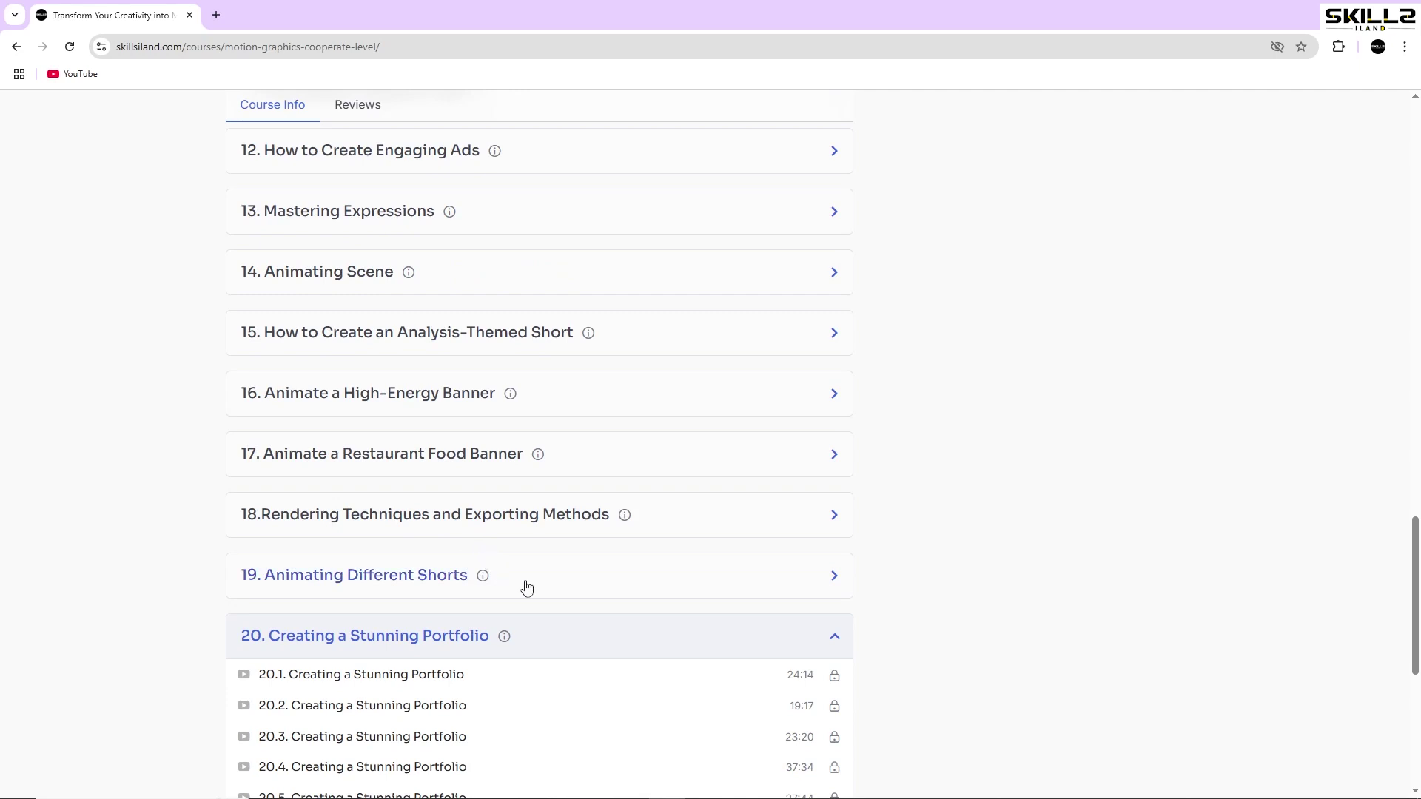
scroll(526, 588, up, 1)
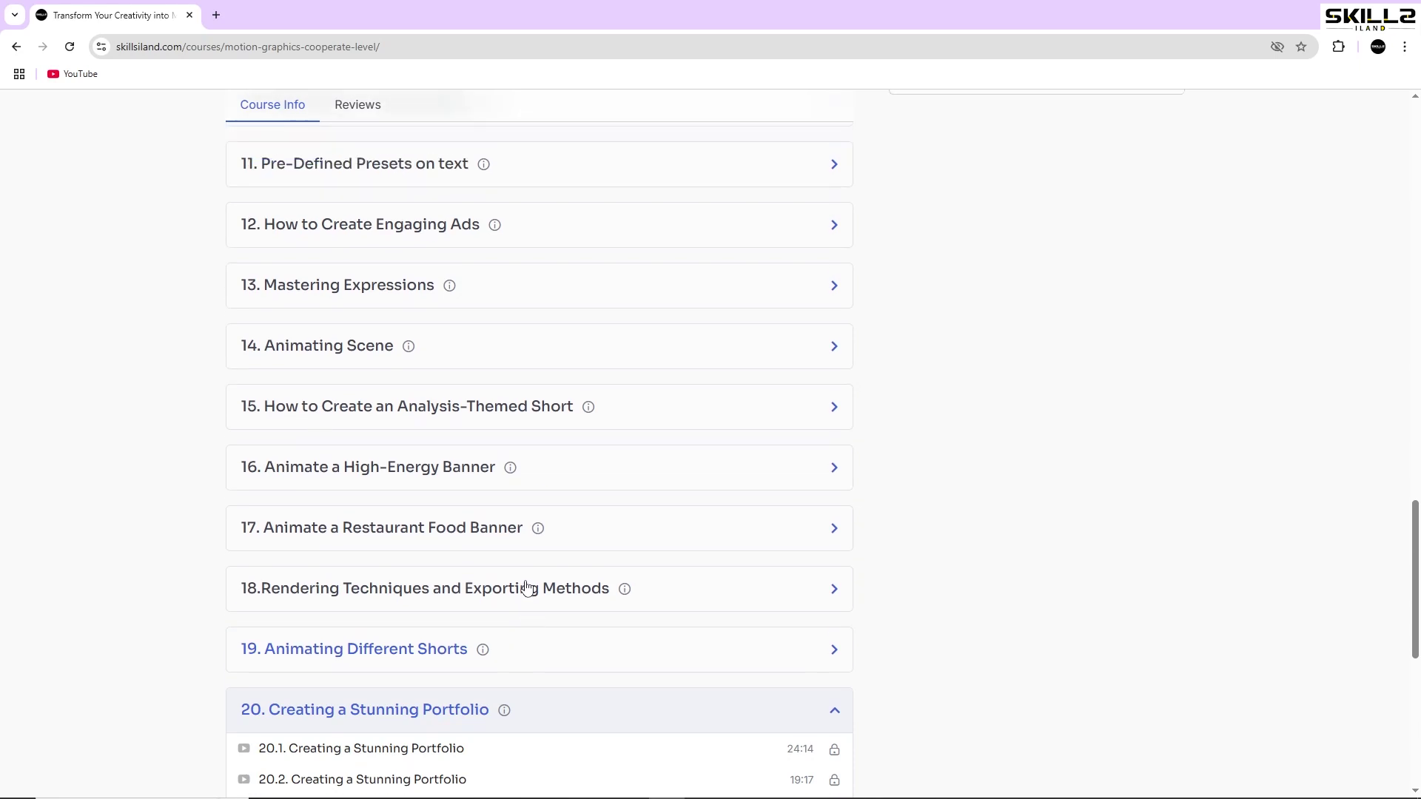
mouse_move(622, 593)
scroll(620, 599, up, 2)
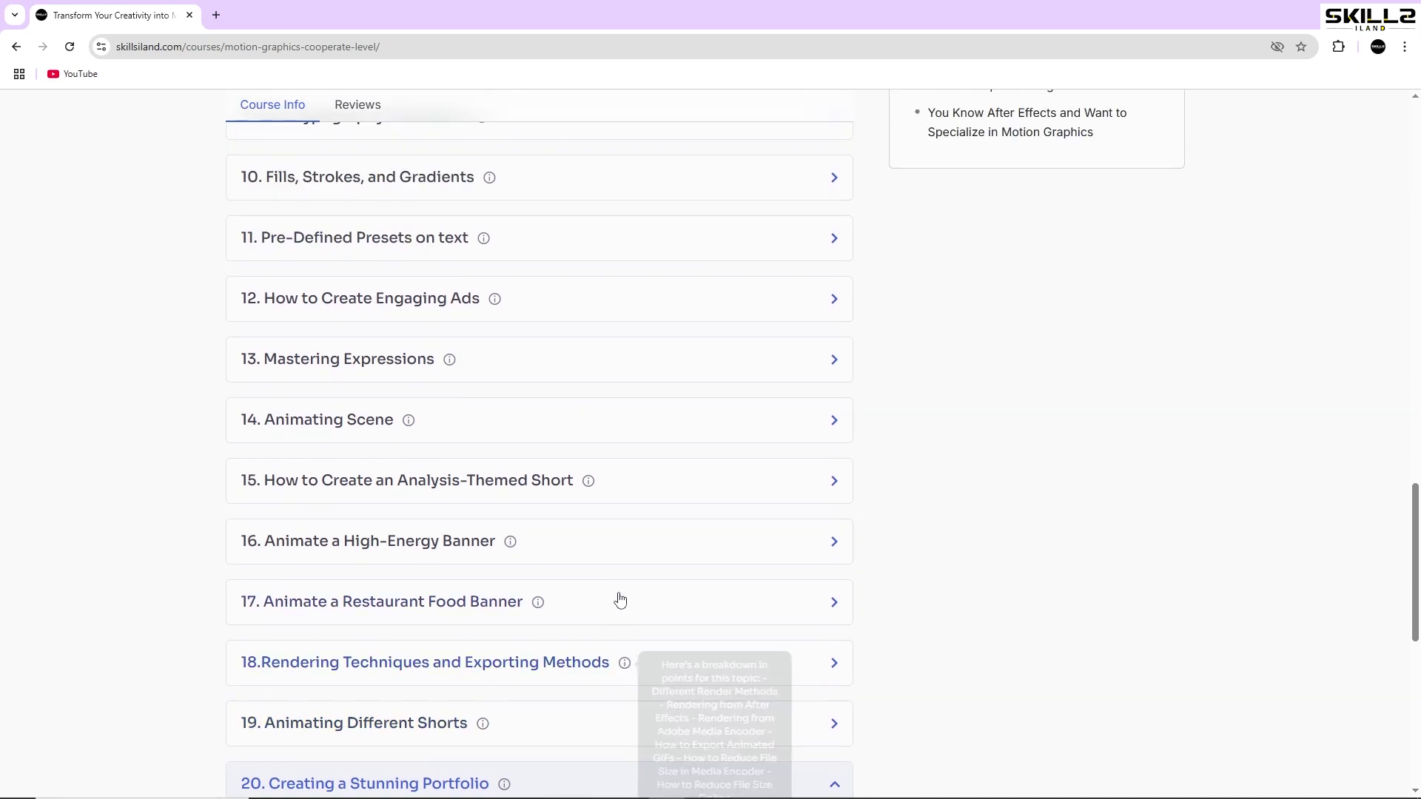
scroll(620, 599, up, 6)
scroll(620, 599, up, 10)
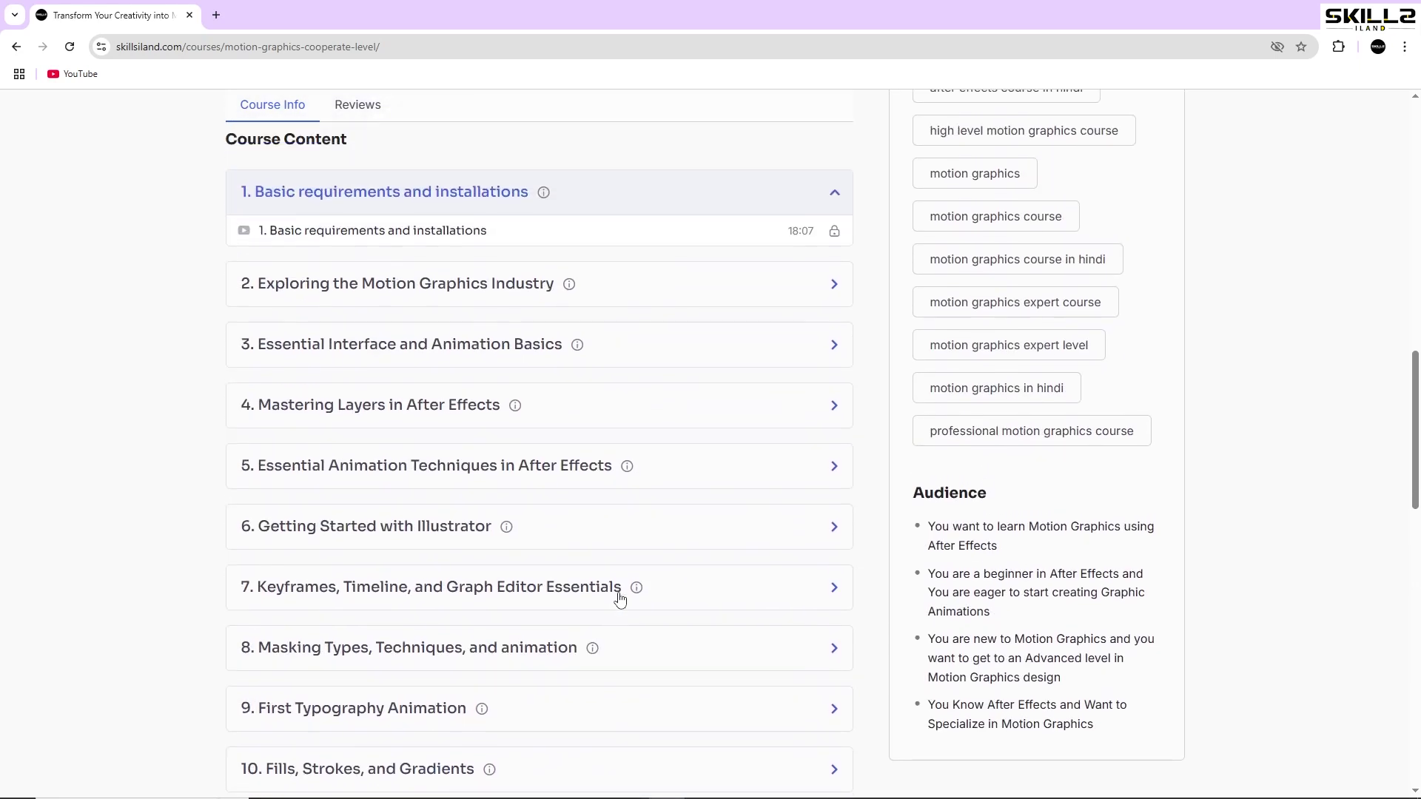
scroll(620, 599, up, 6)
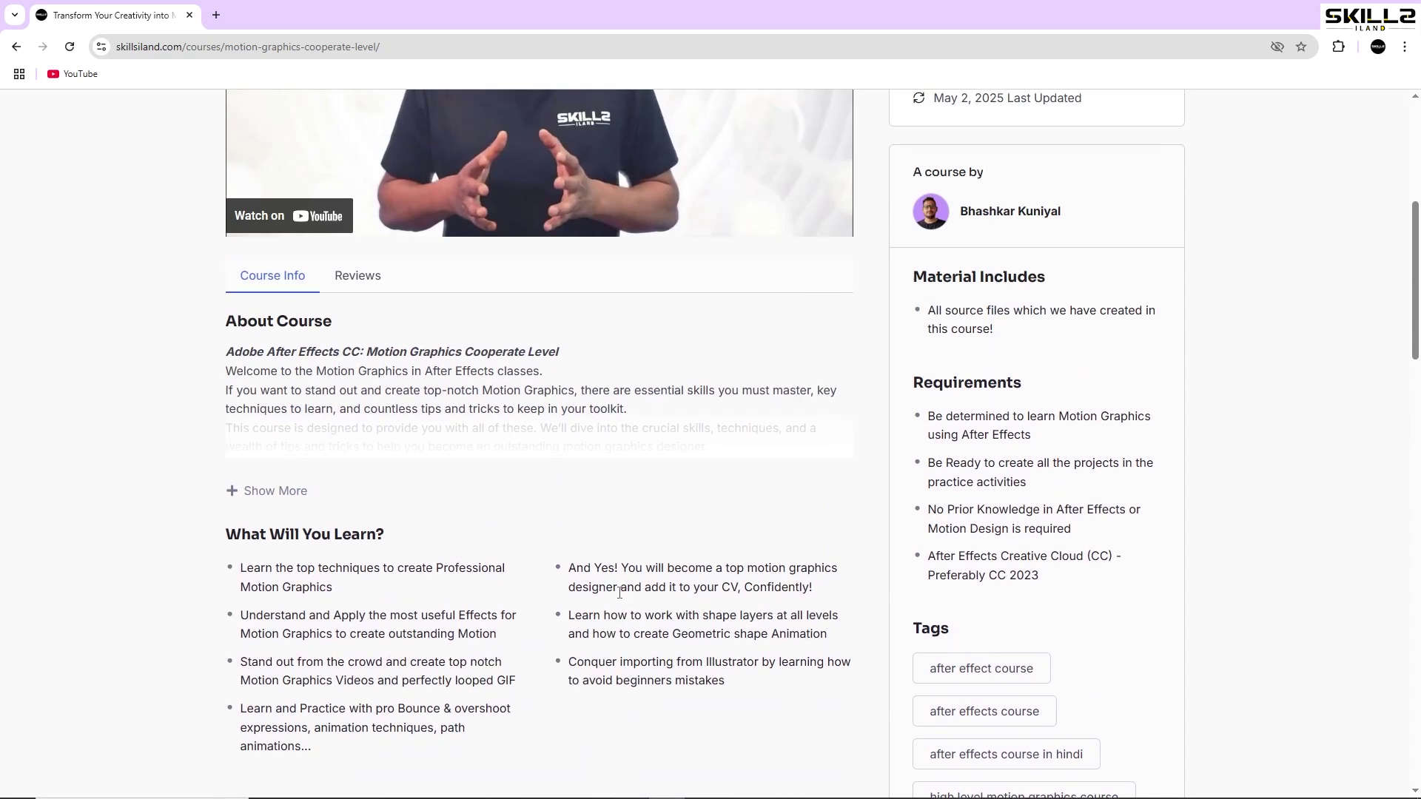